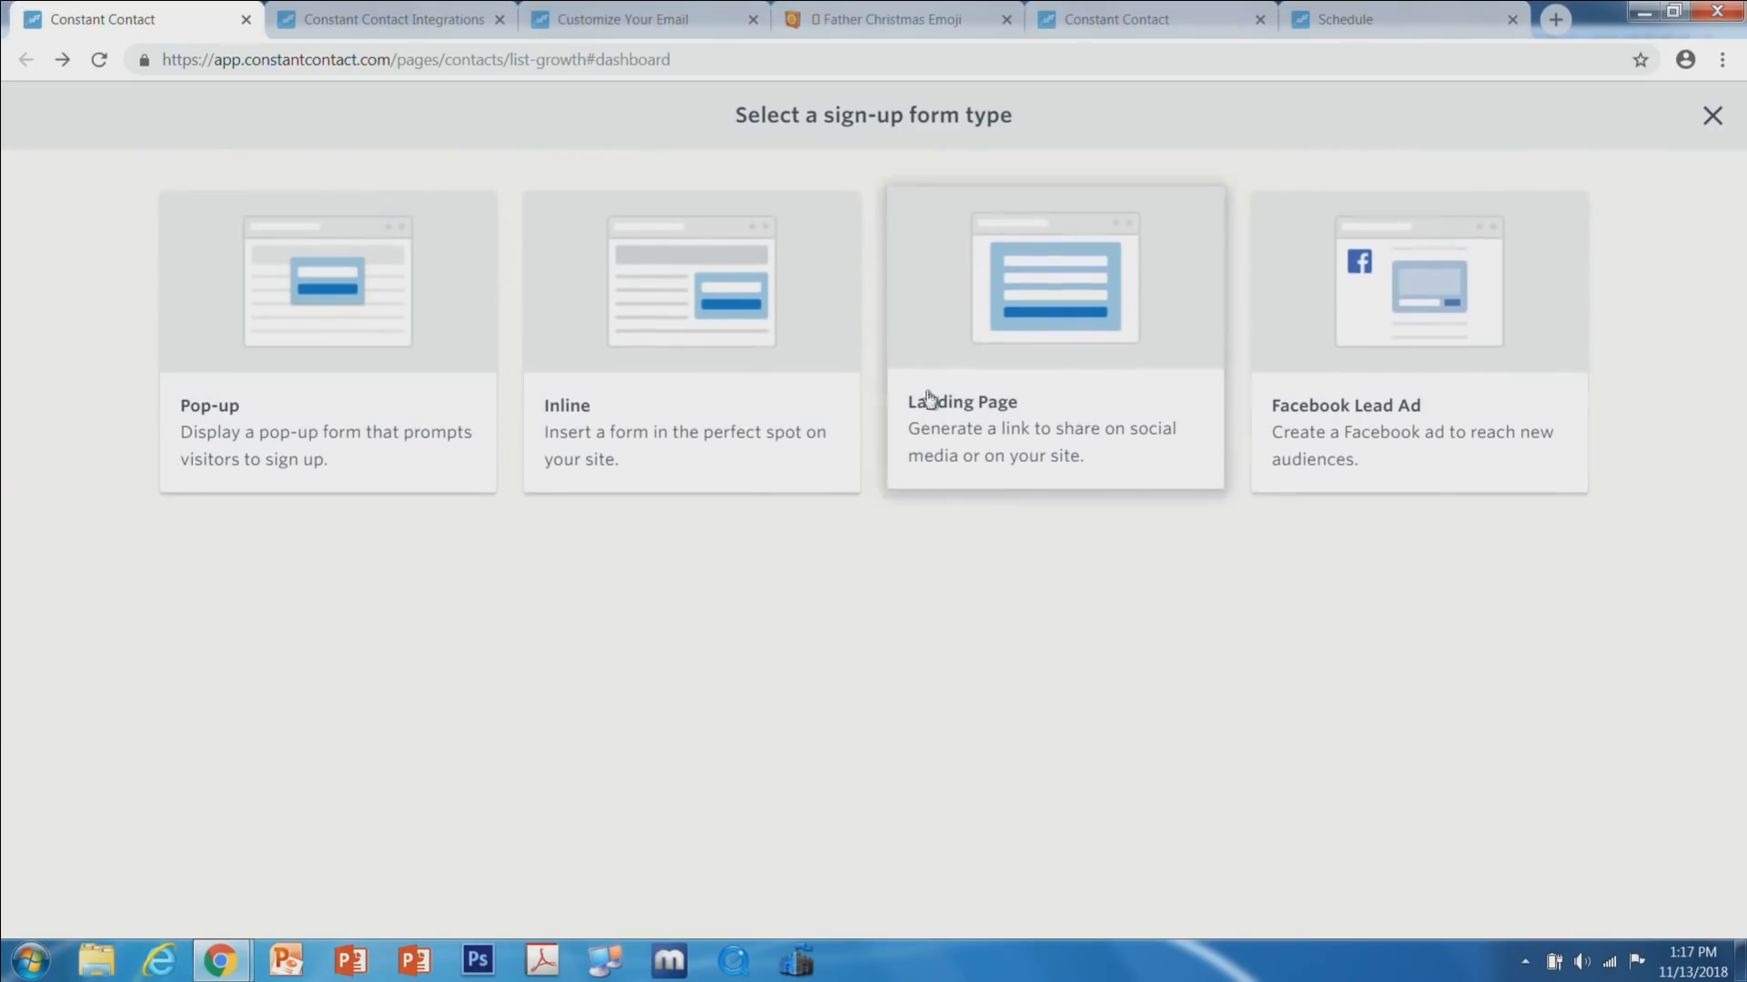
Create a pop-up sign-up form and rename it "Website Pop Up Form".
left_click(367, 382)
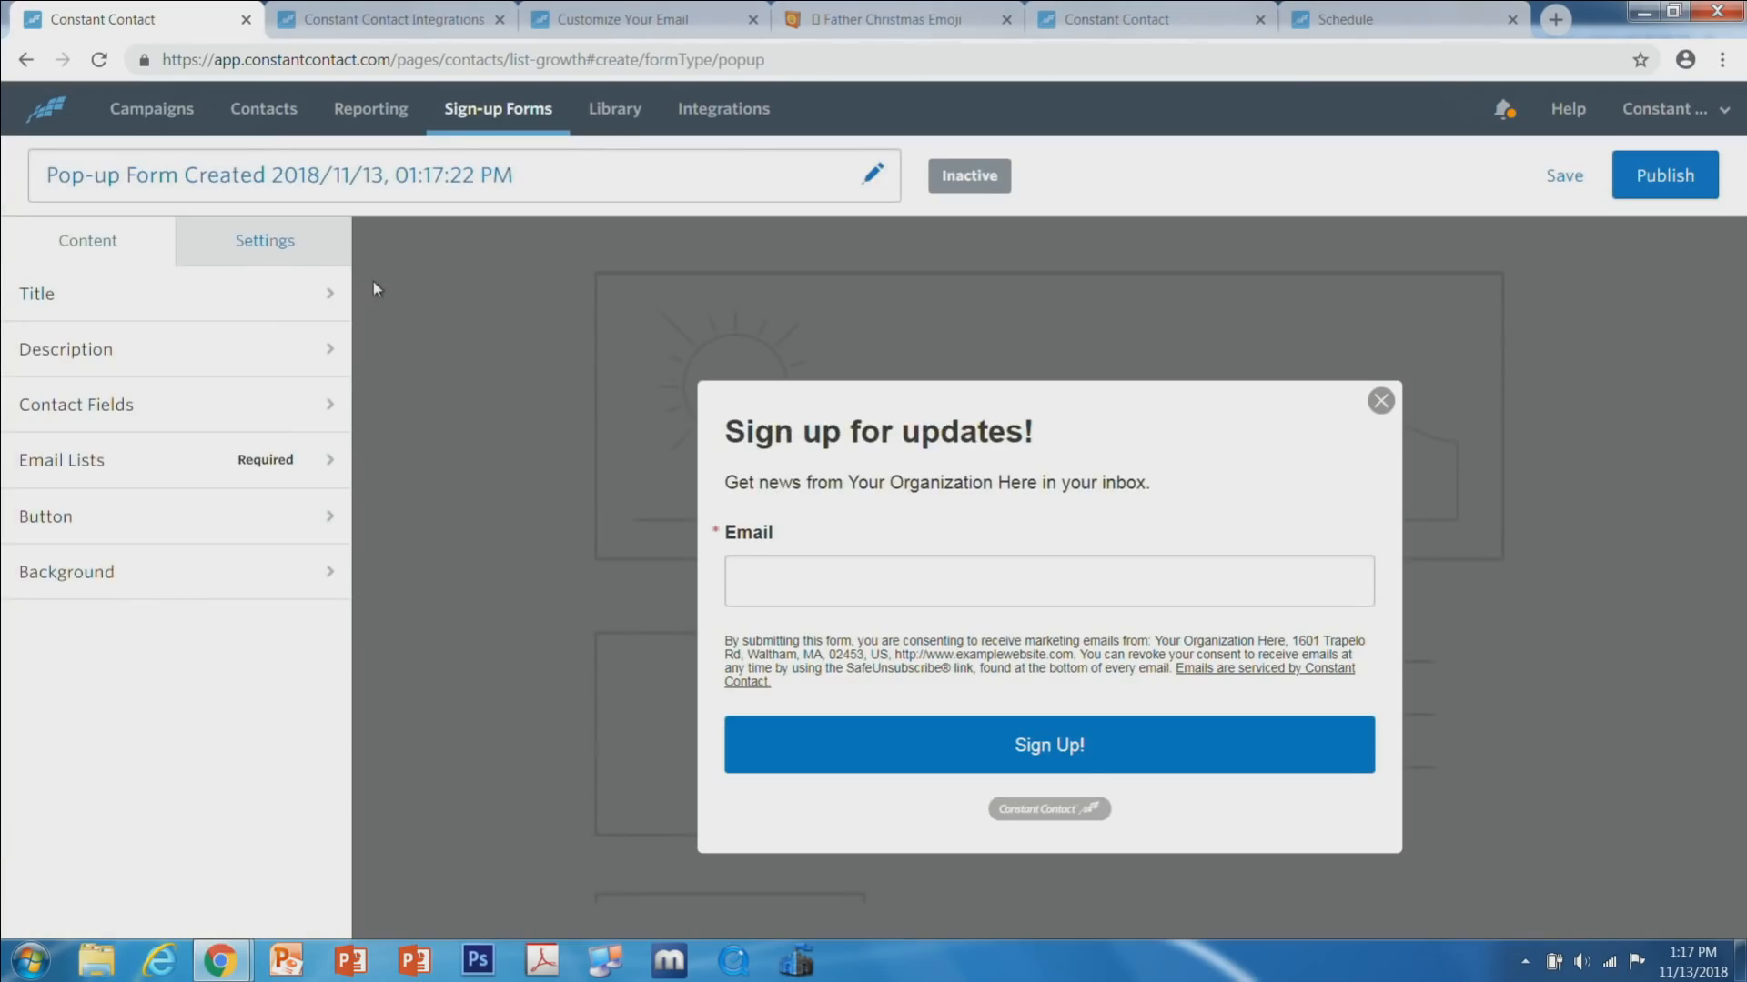
left_click(372, 178)
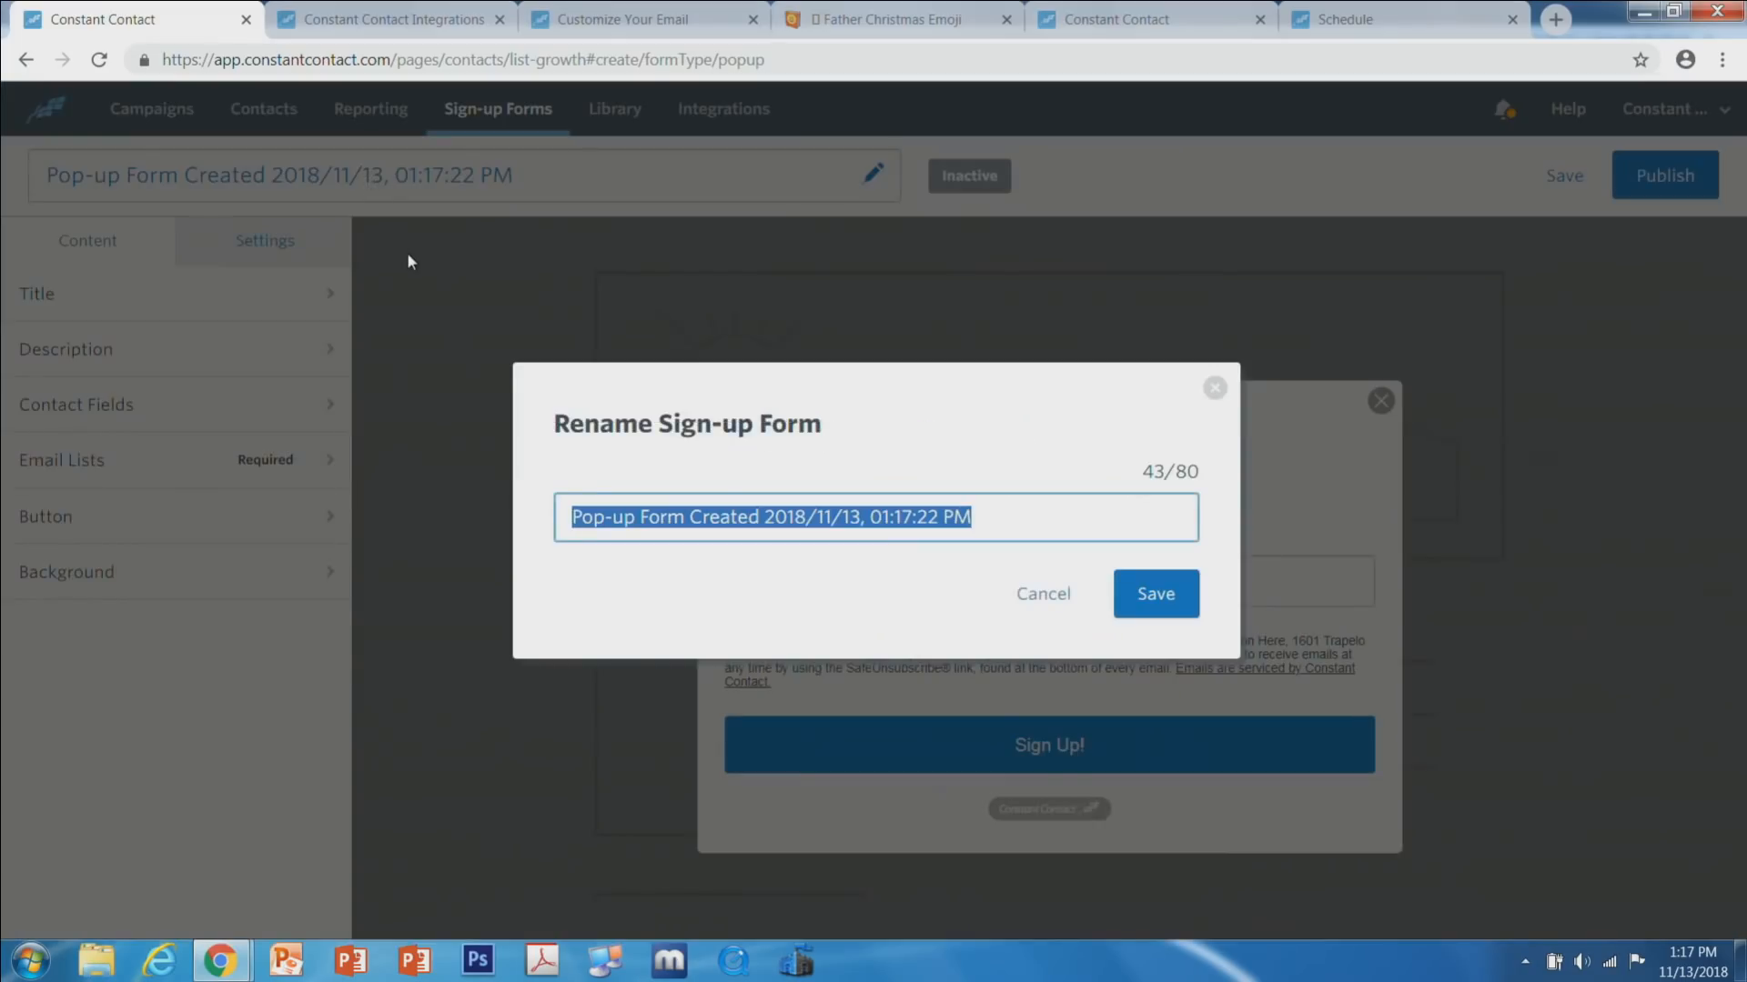
type("Websit")
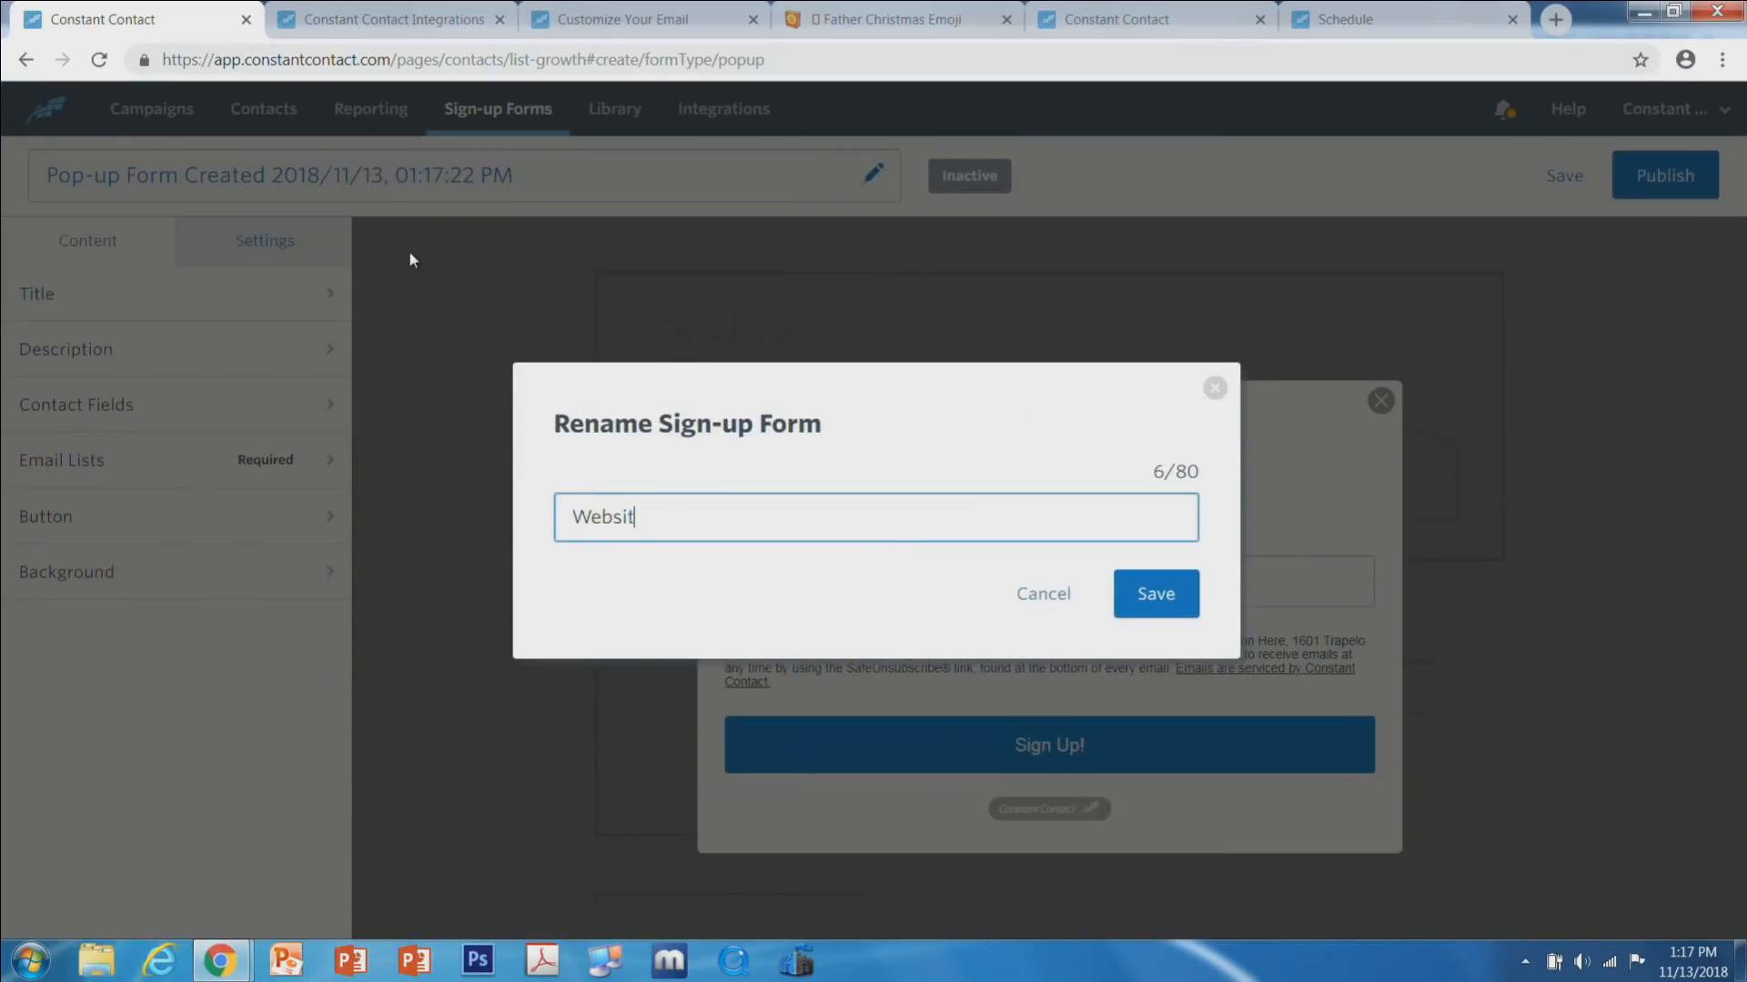
type("e Pop Up FOrm")
key("BackSpace")
key("BackSpace")
key("BackSpace")
type("or,")
key("BackSpace")
type("m")
left_click(1167, 600)
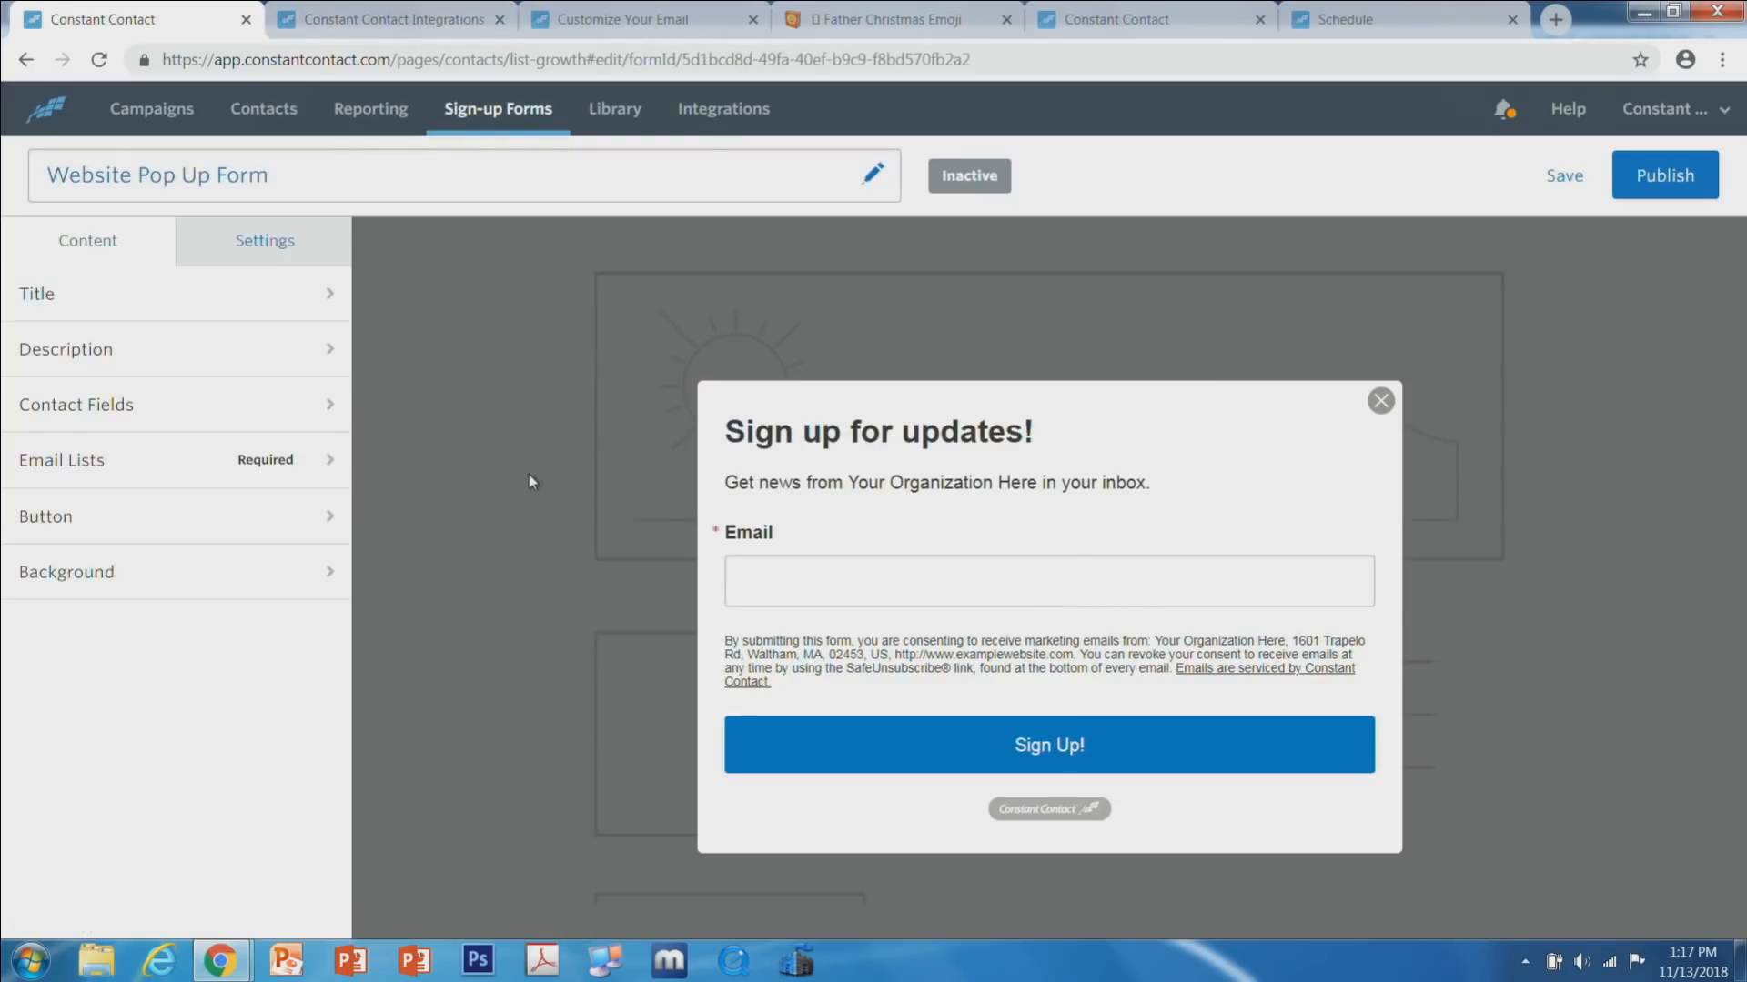
Replace the form's title text with "Get 15% Off Today!".
left_click(206, 314)
left_click(255, 353)
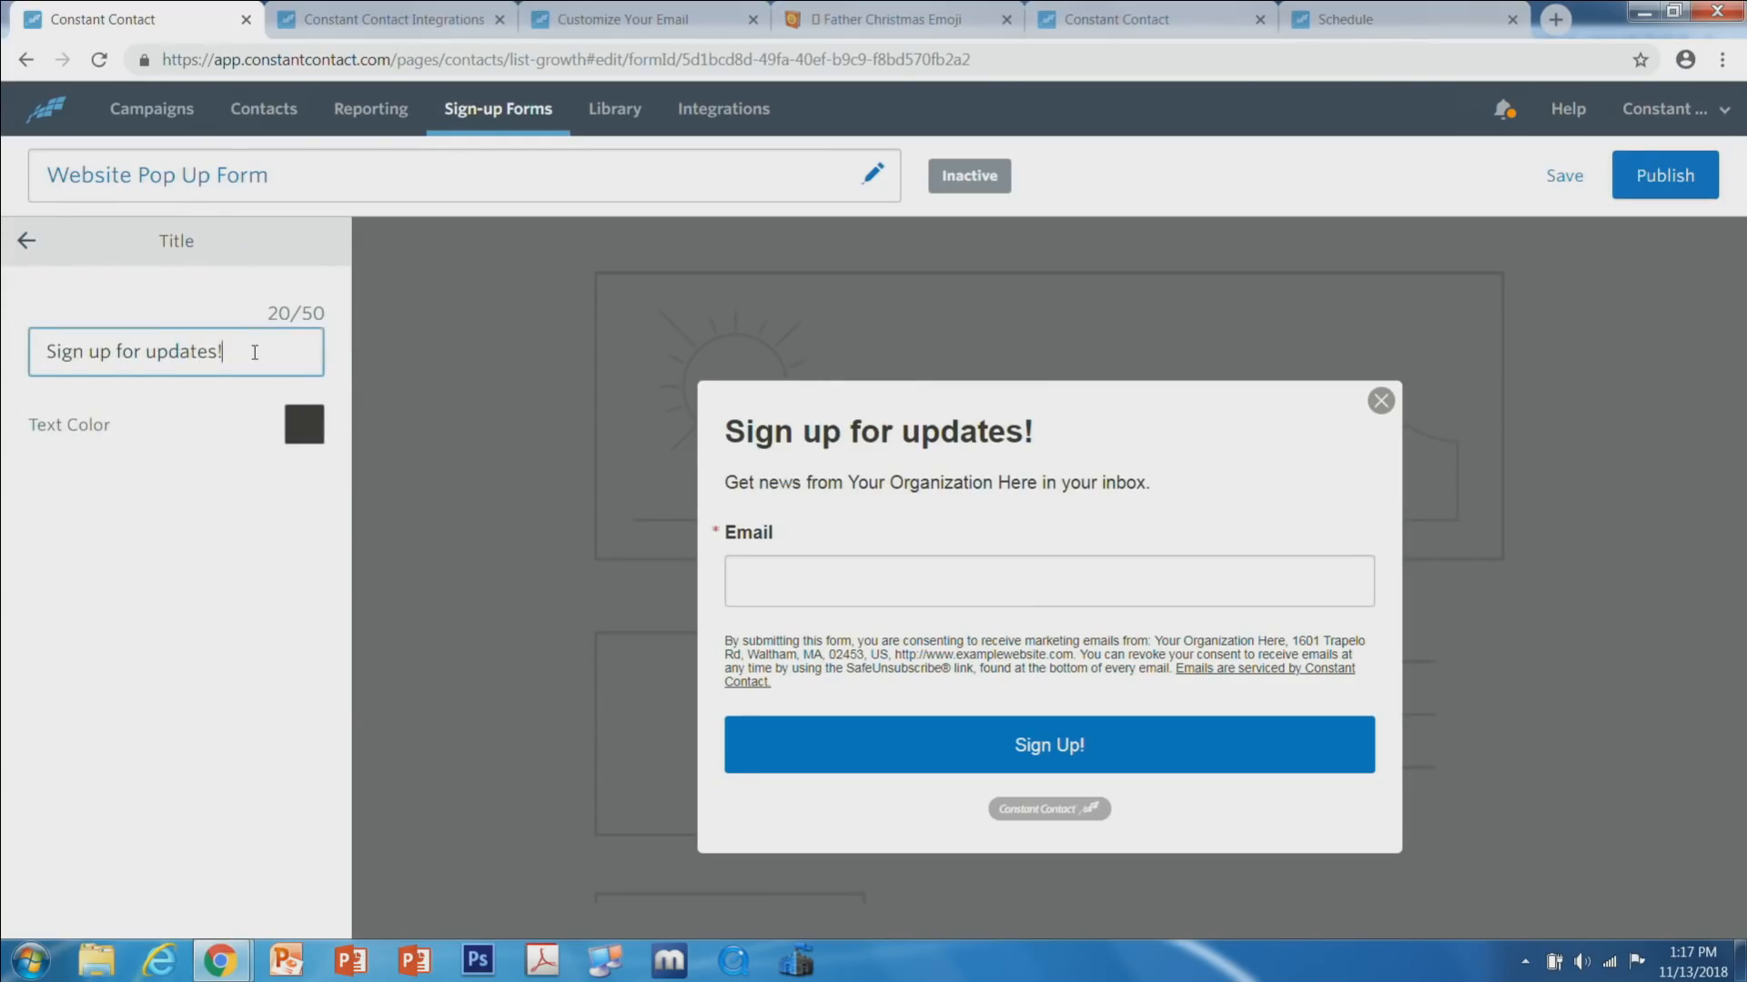
left_click_drag(280, 343, 45, 353)
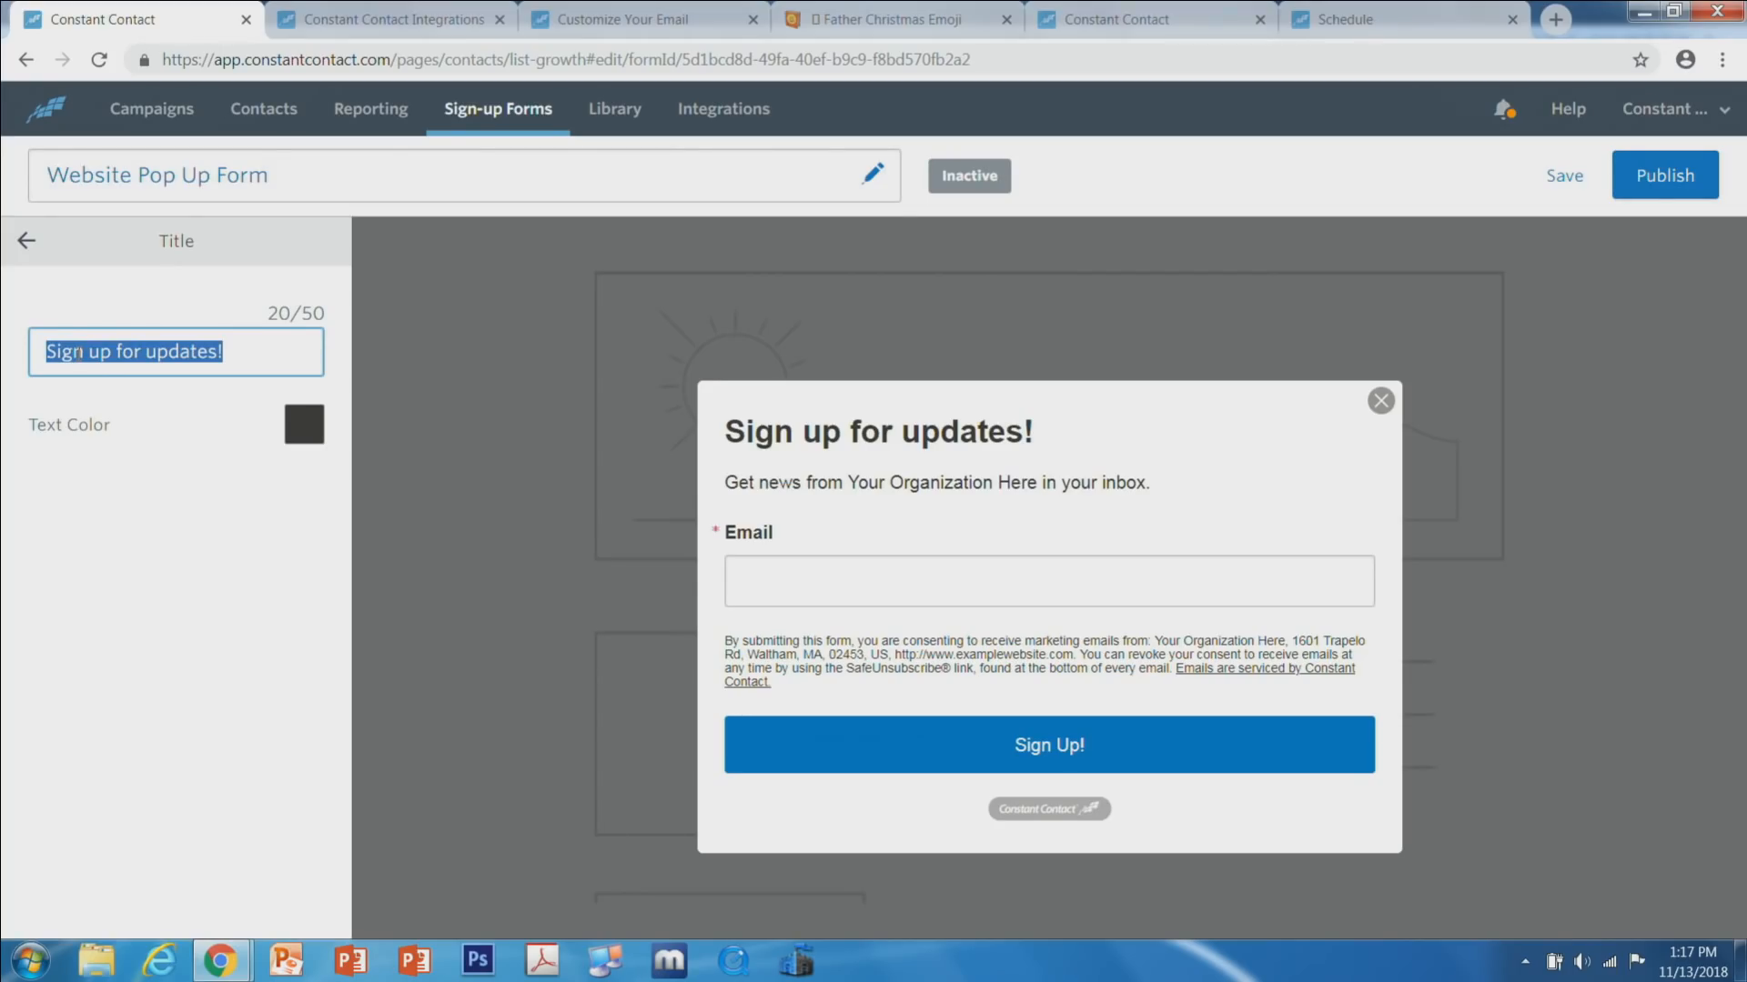
type("Get ")
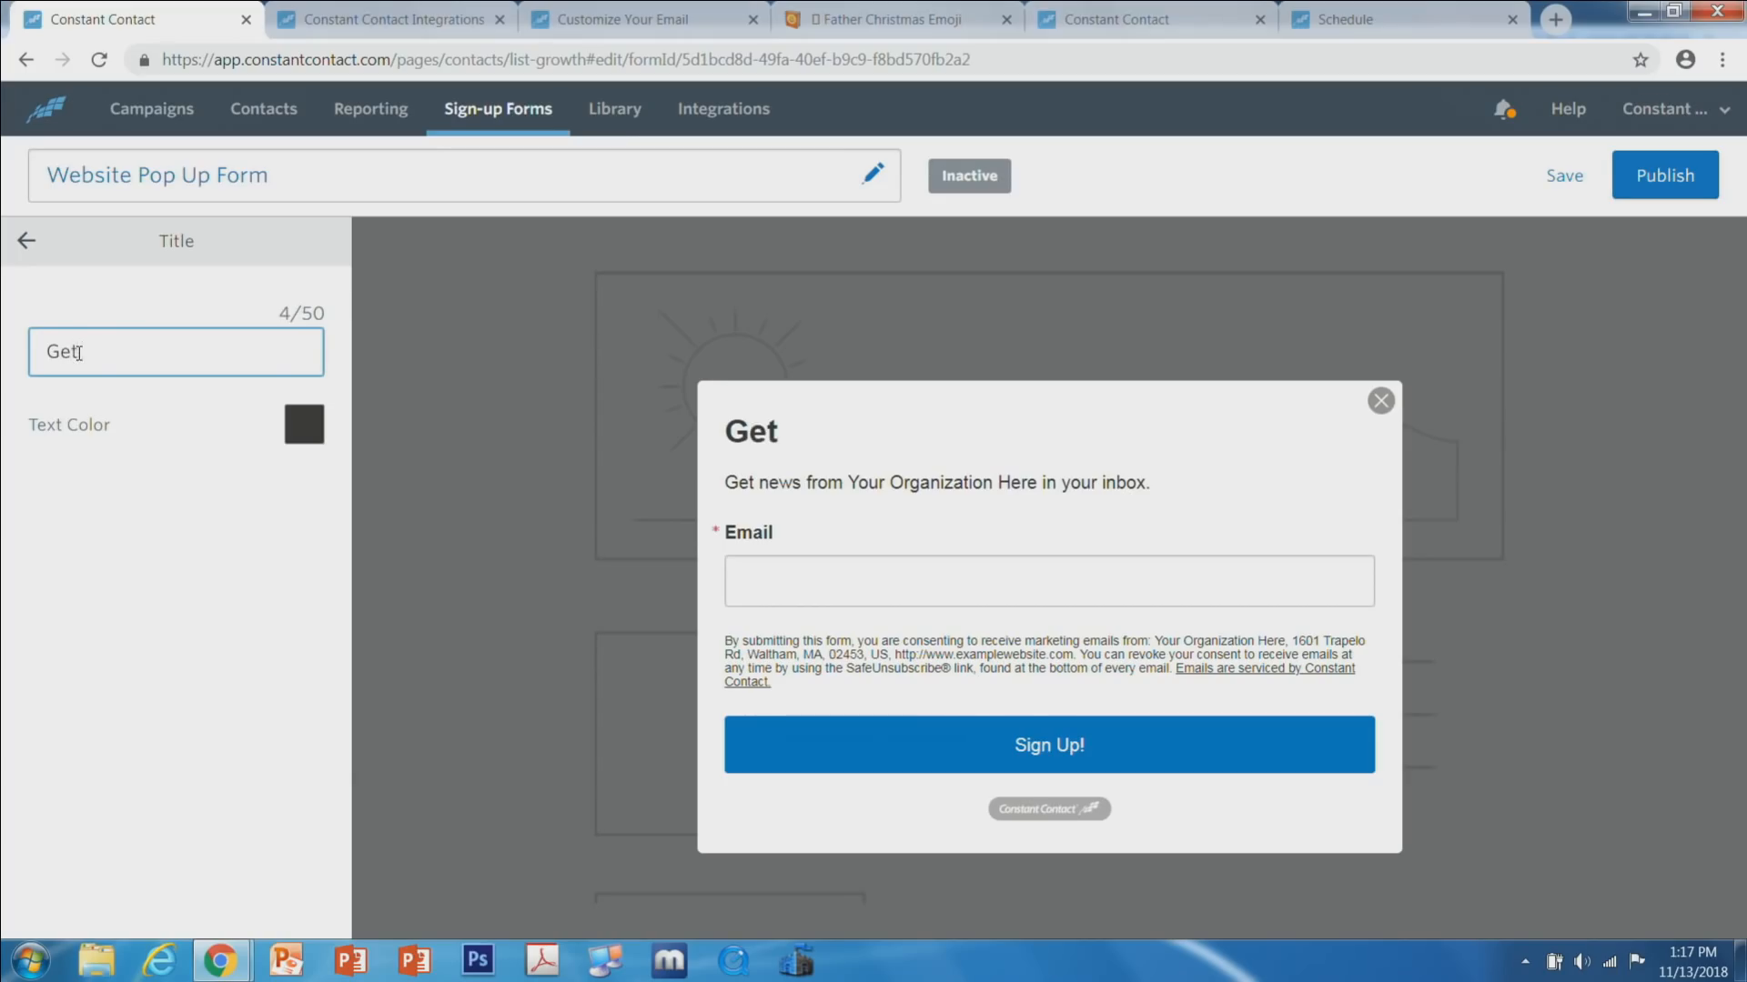
type("15% O")
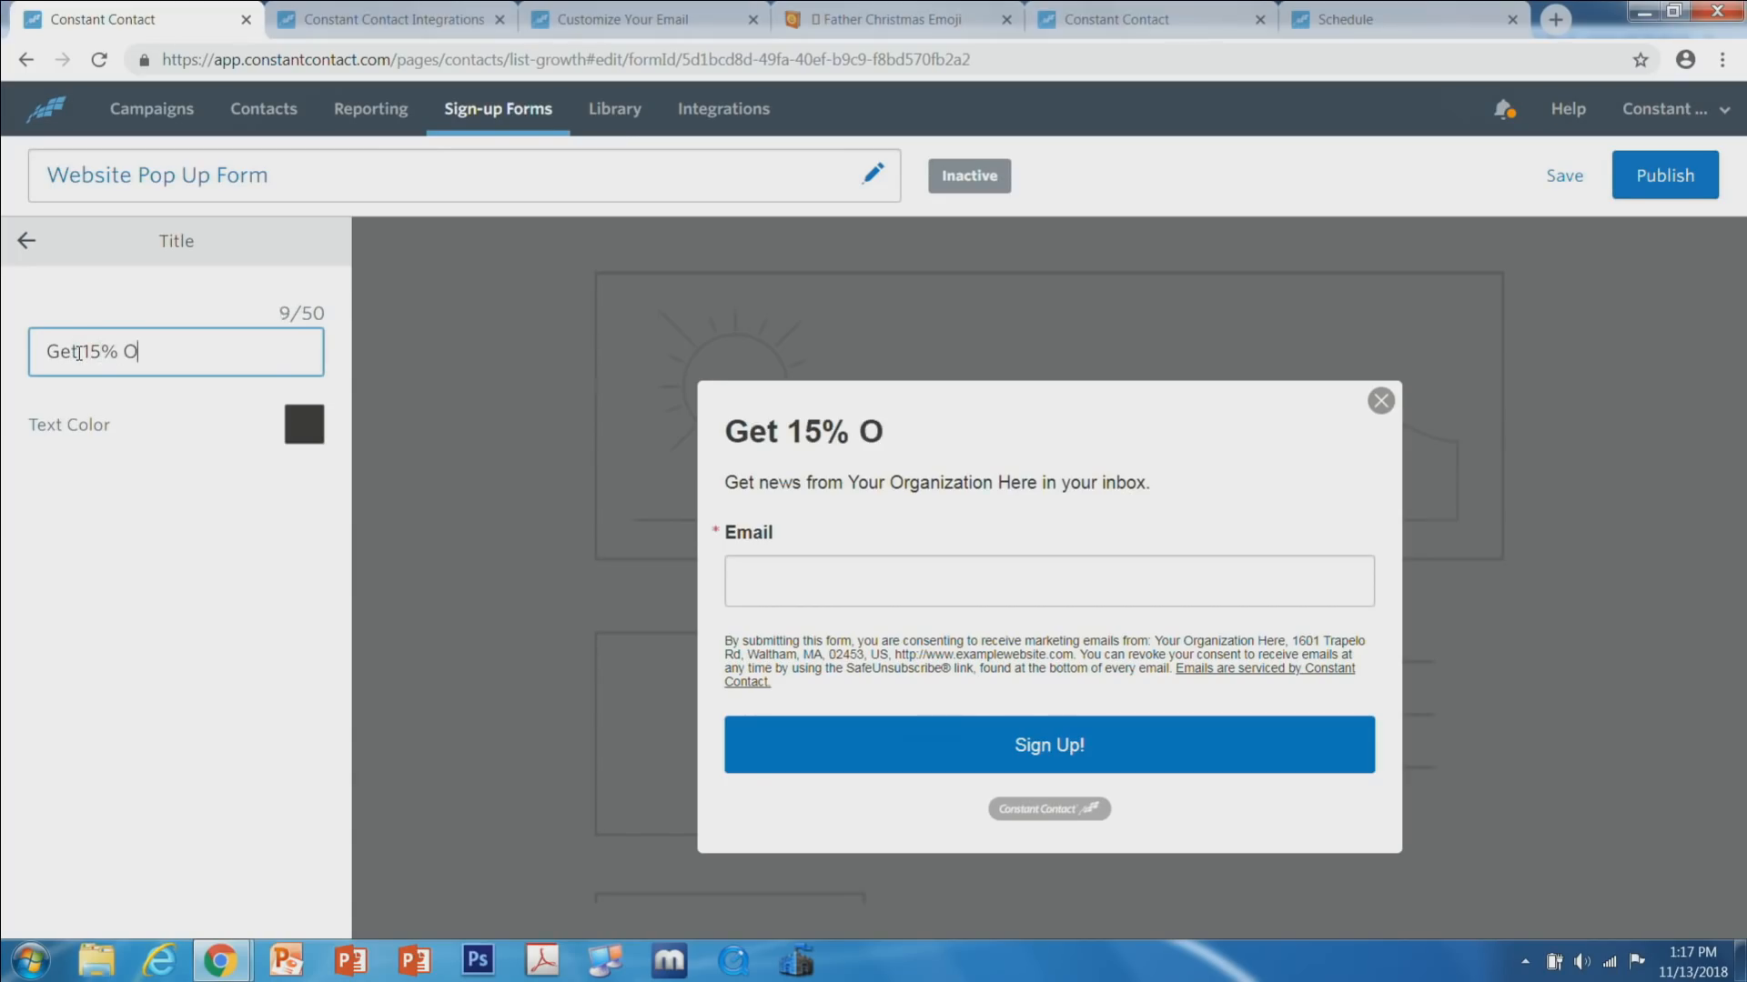
type("ff Today!")
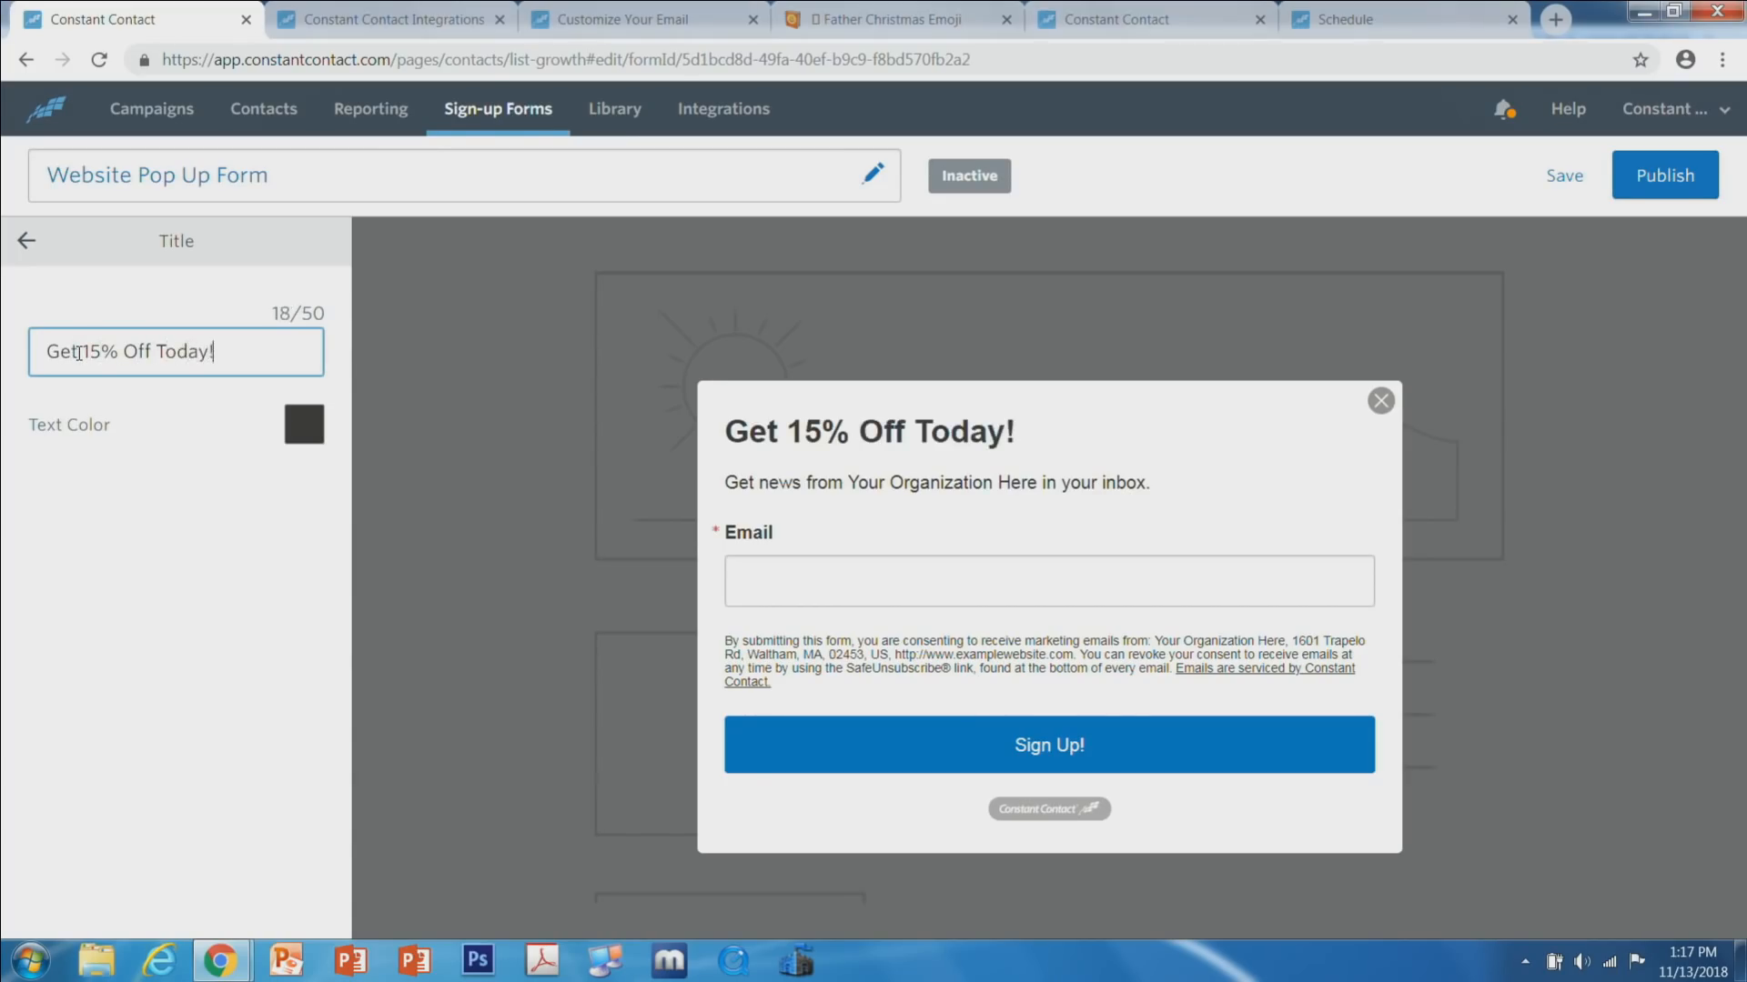
Apply the custom text color #323232 to the form's title and return to the content overview.
left_click(304, 429)
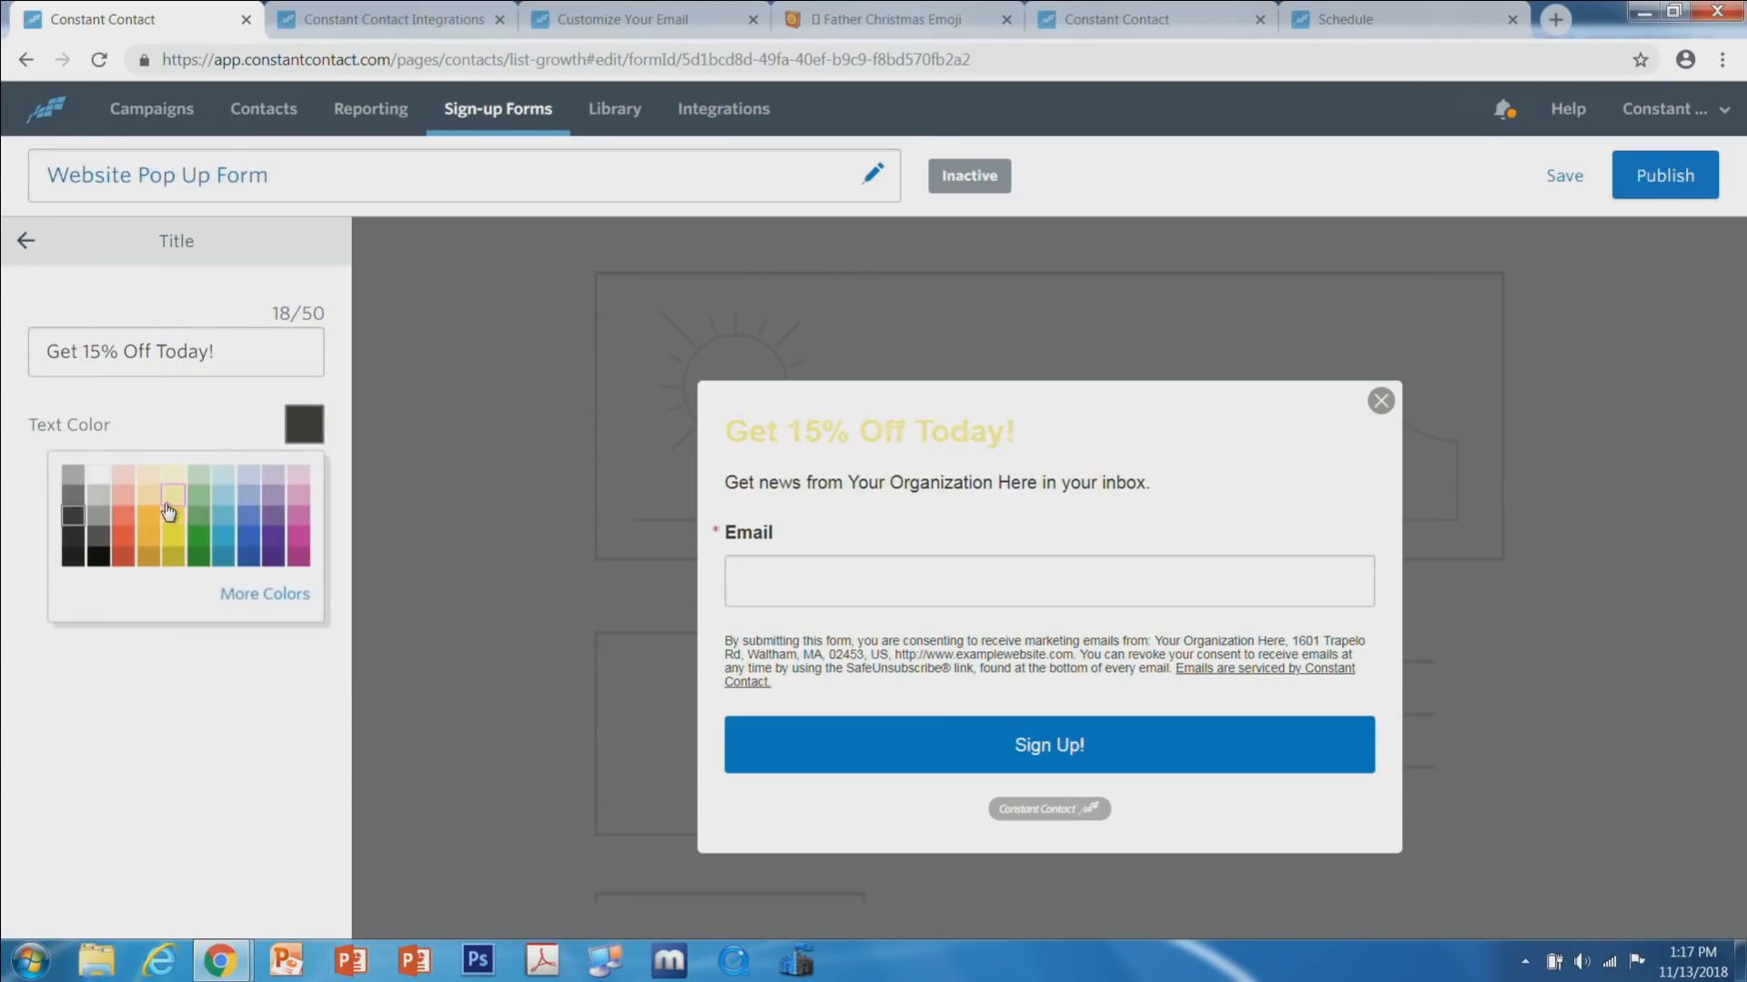
left_click(247, 599)
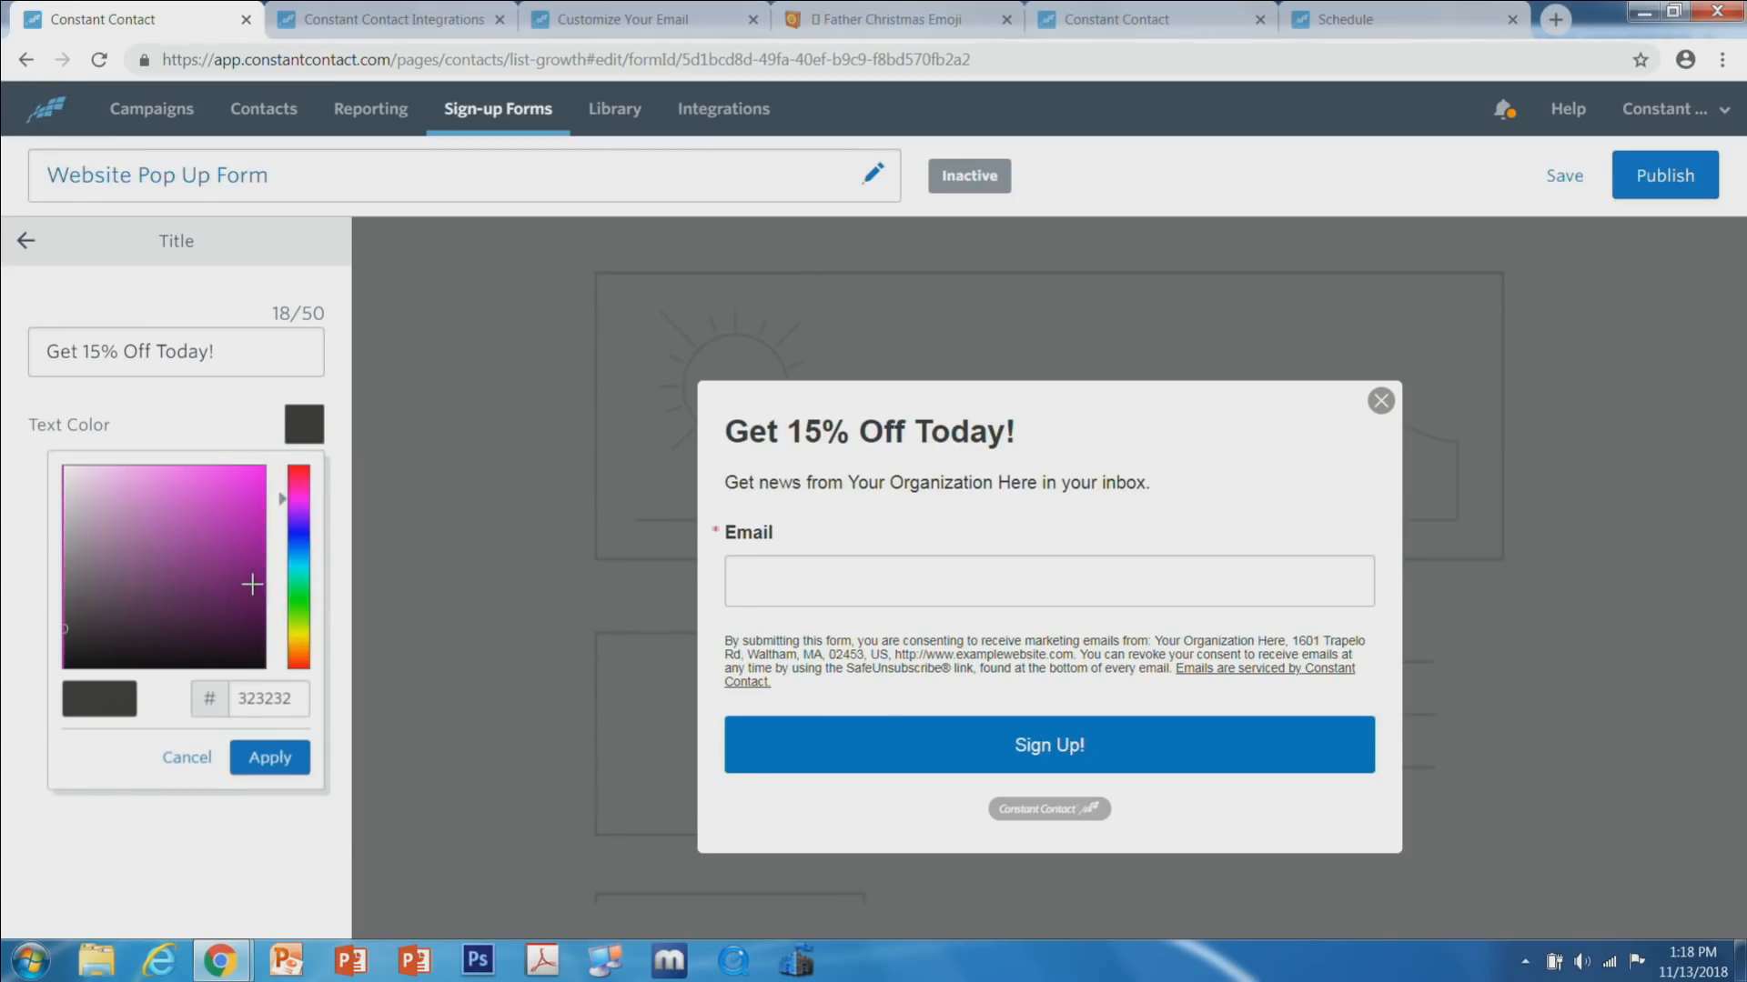
left_click(278, 759)
left_click(26, 240)
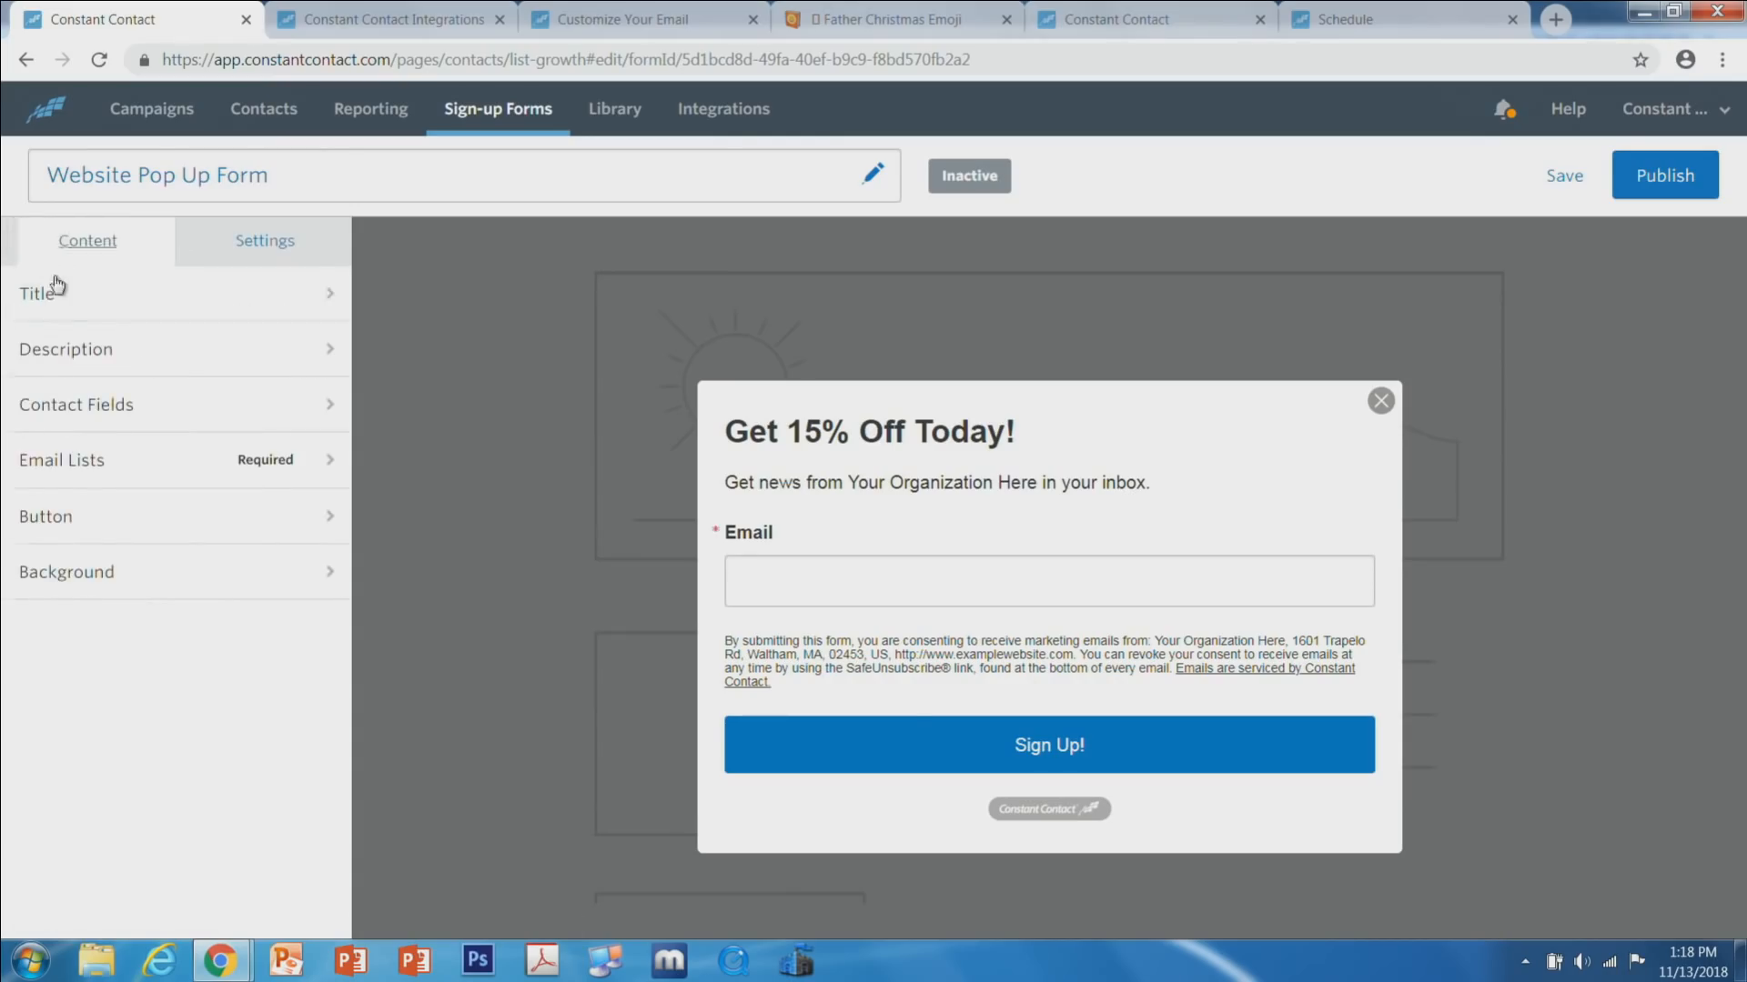
Replace the form's description with "Attract your audience with your description!".
left_click(109, 349)
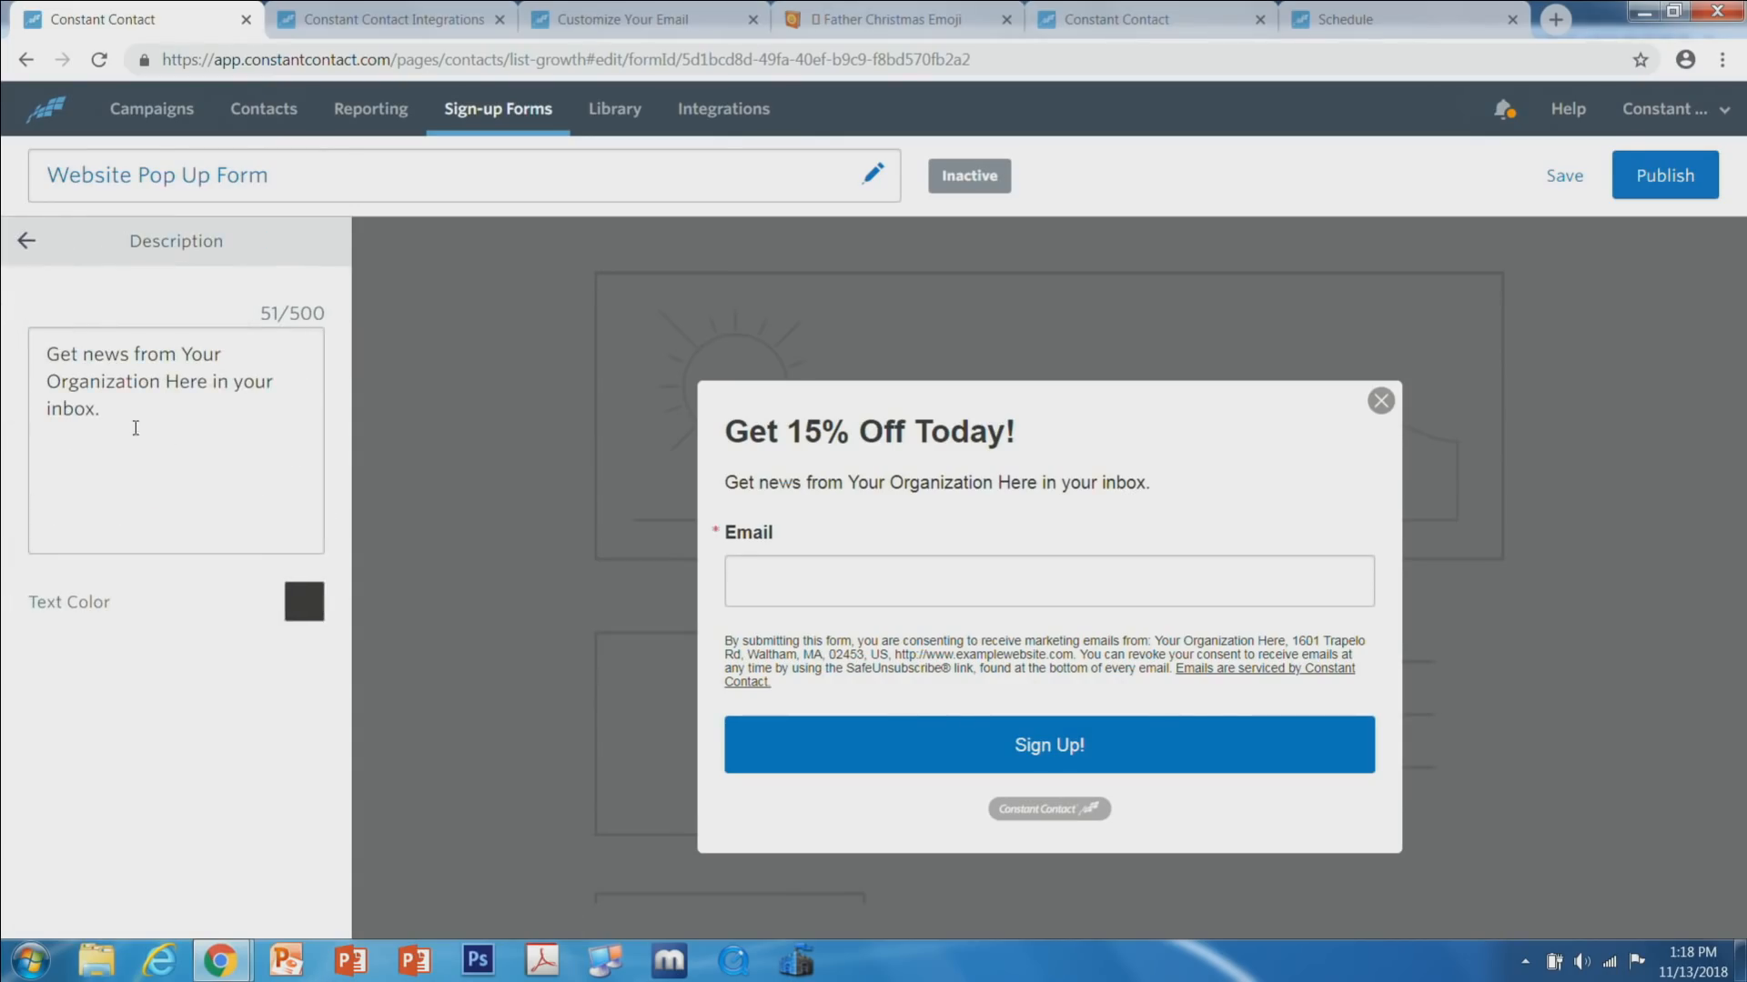
left_click_drag(101, 410, 41, 350)
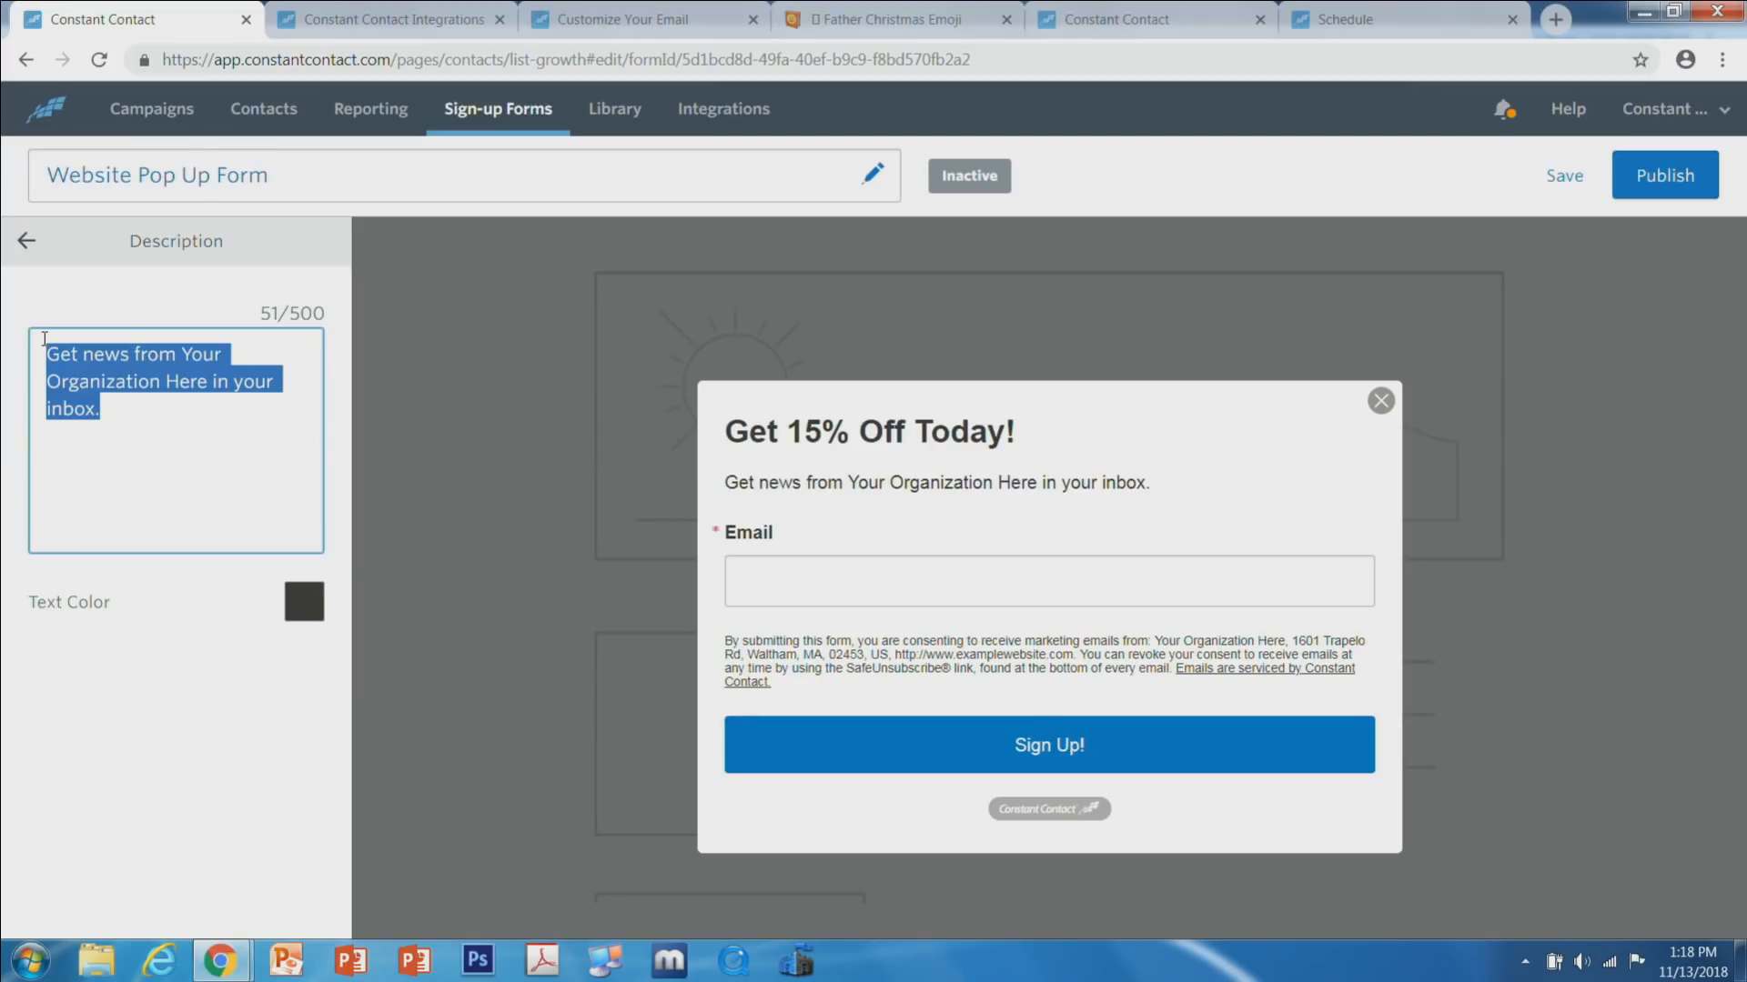
type("Attract you")
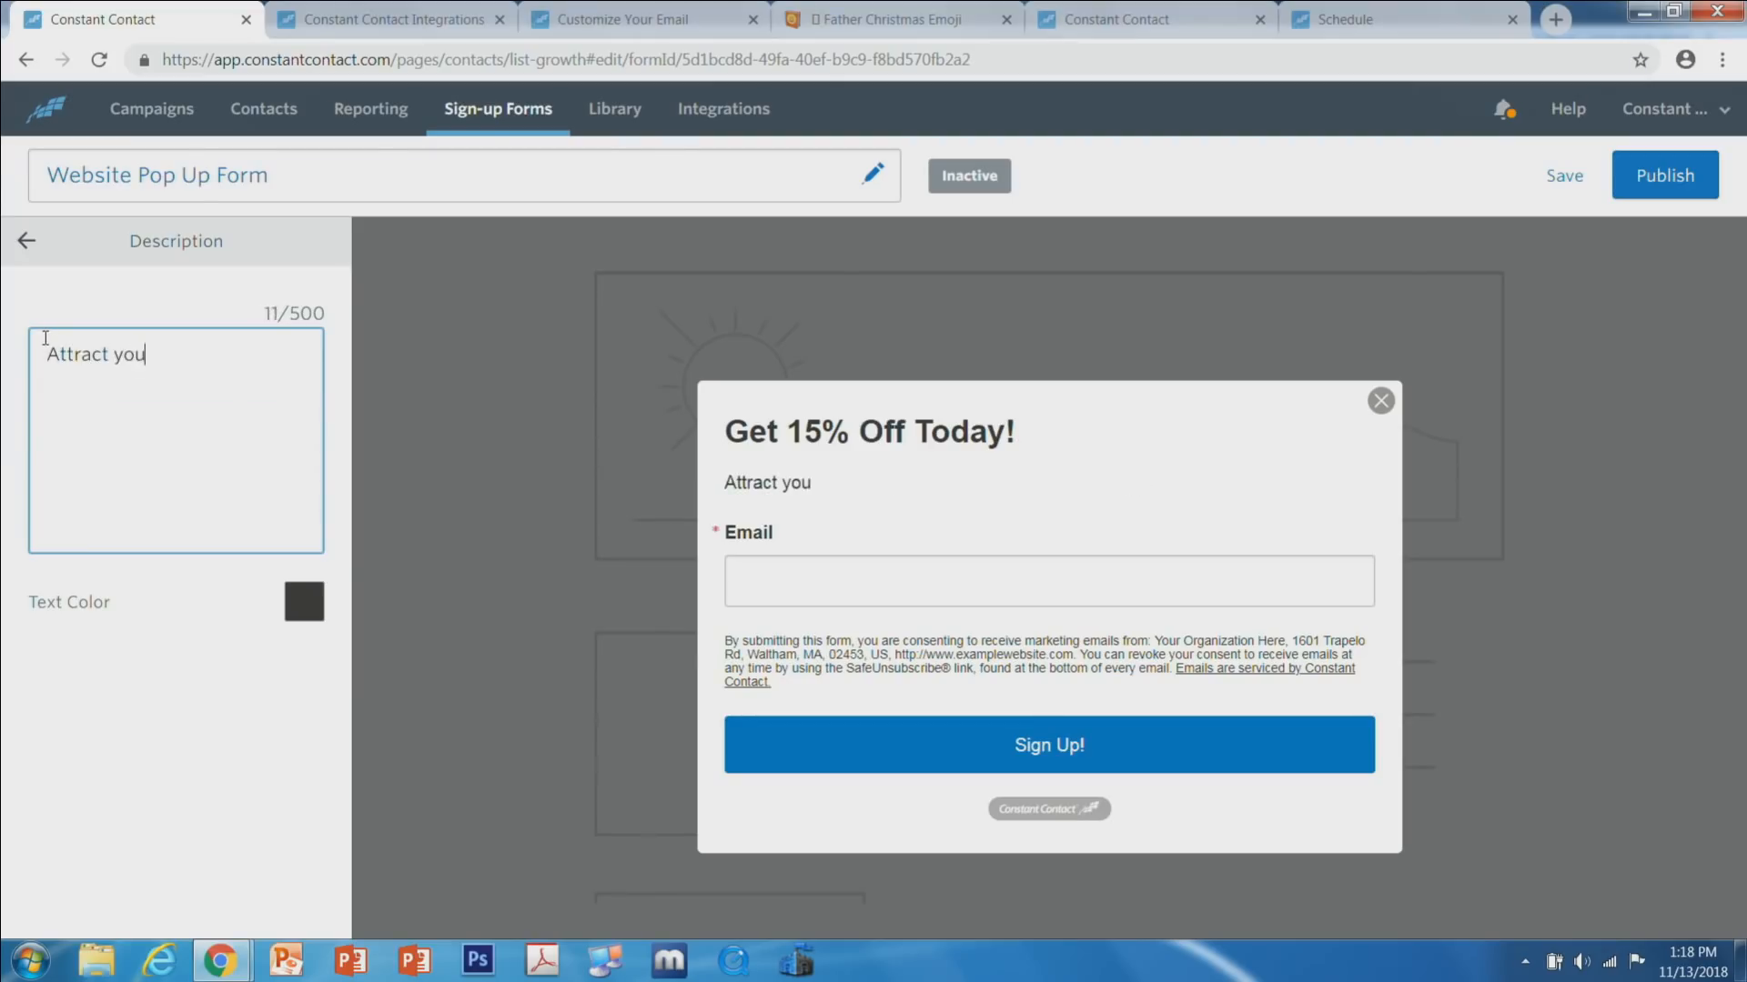
type("r audience")
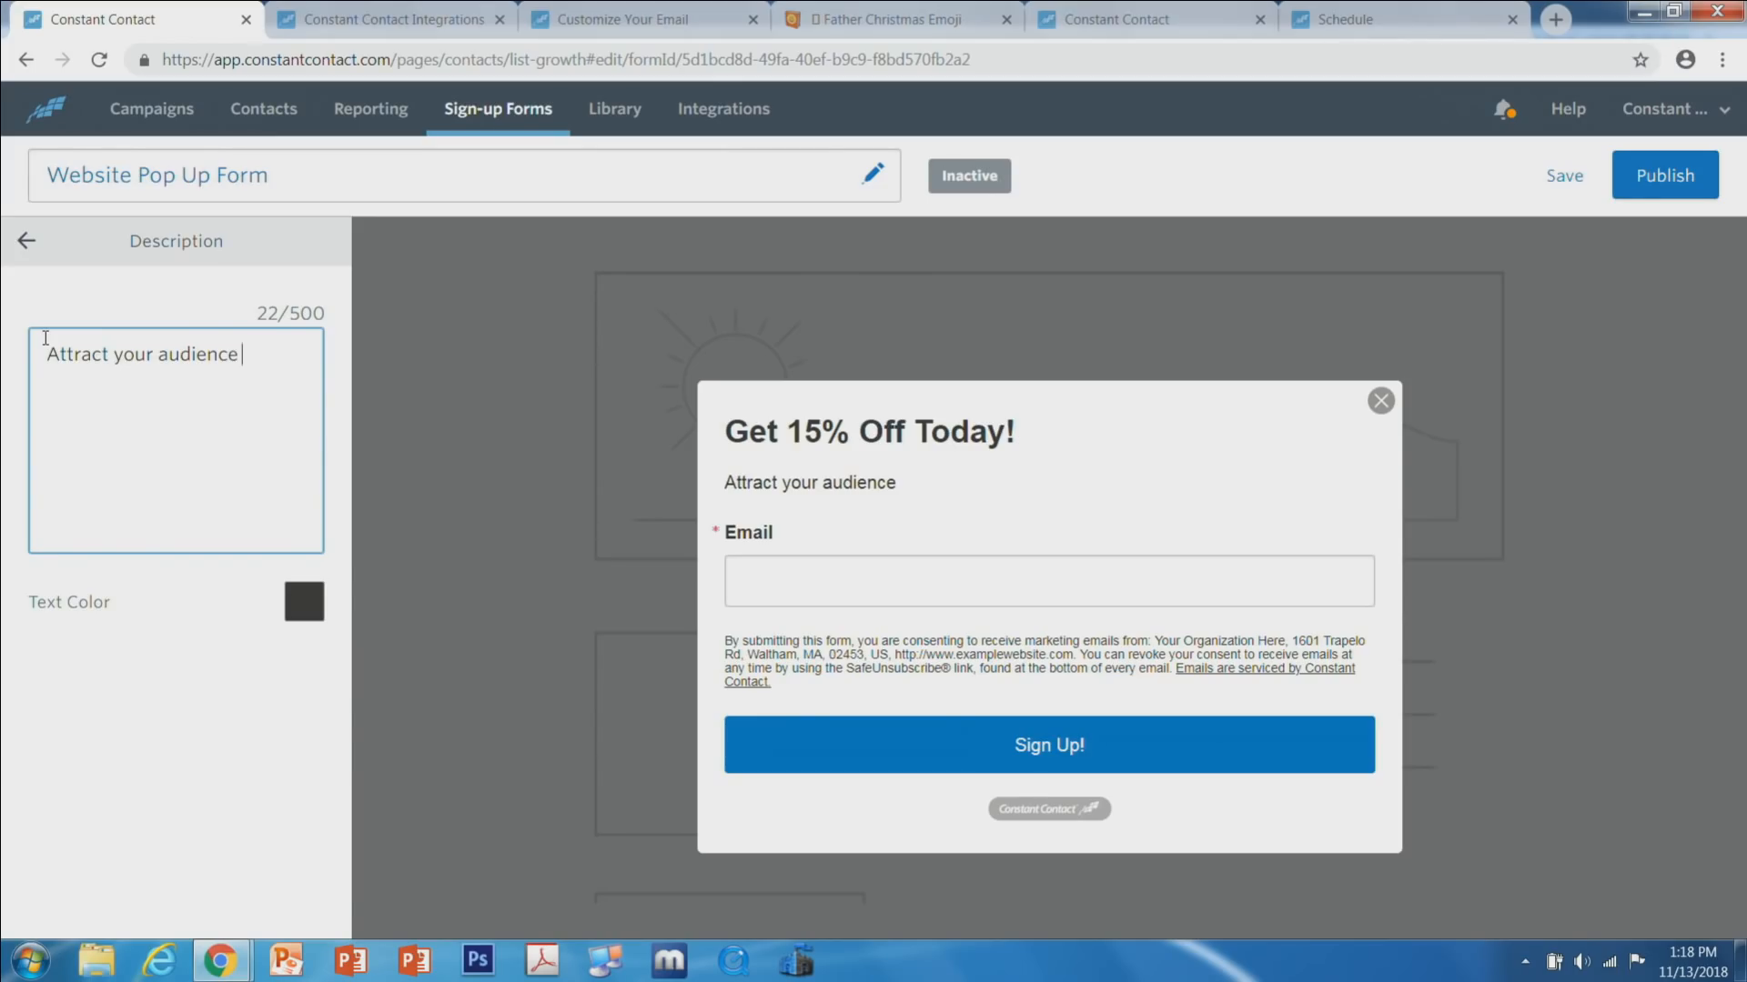
type("with your description!")
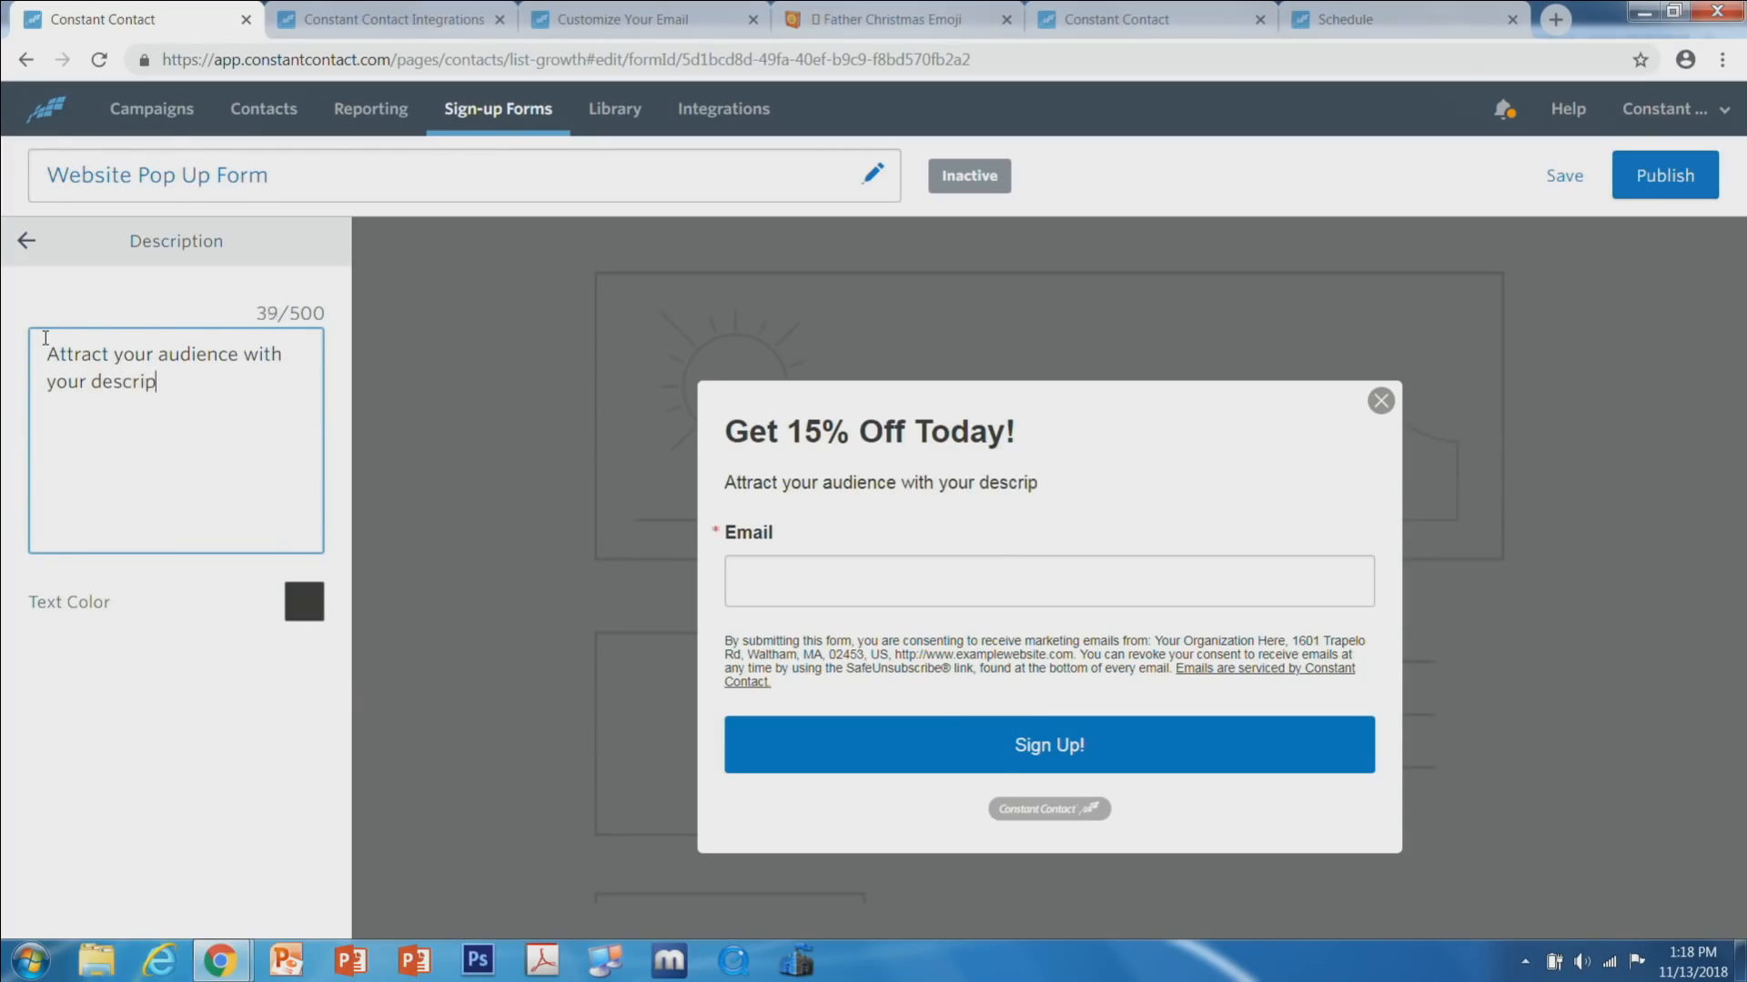
left_click(26, 241)
Add First Name and Last Name as optional contact fields on the form.
left_click(284, 403)
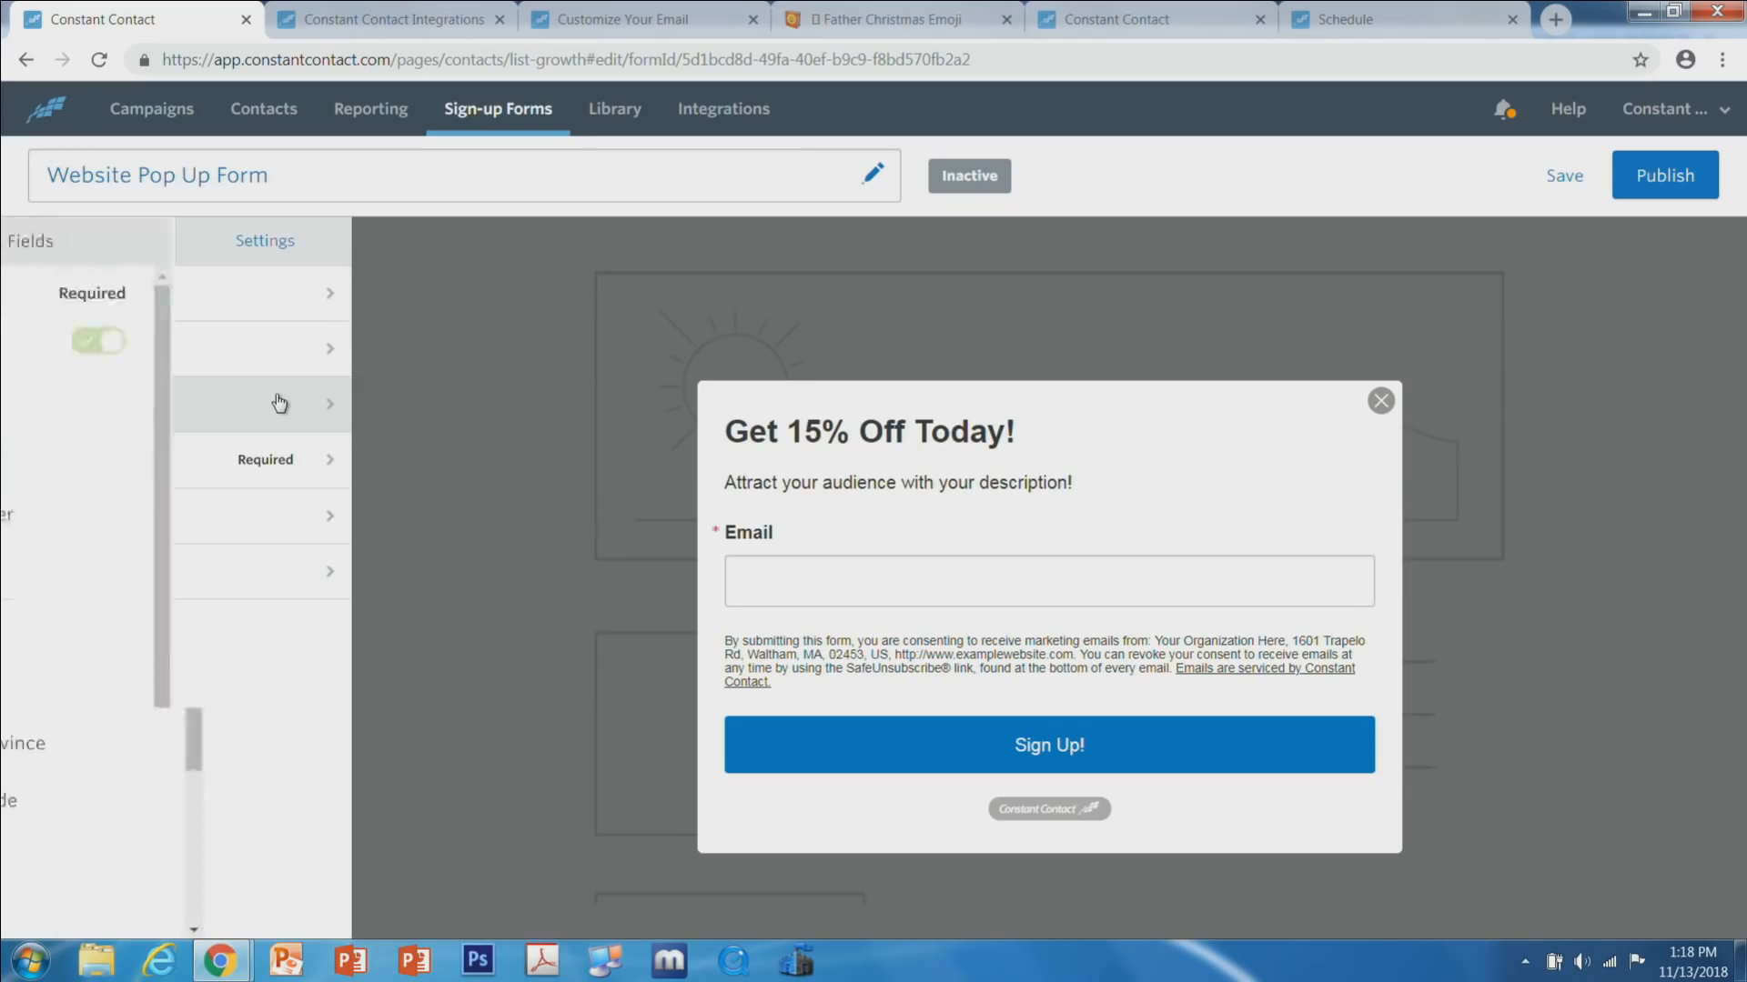
left_click_drag(349, 327, 315, 320)
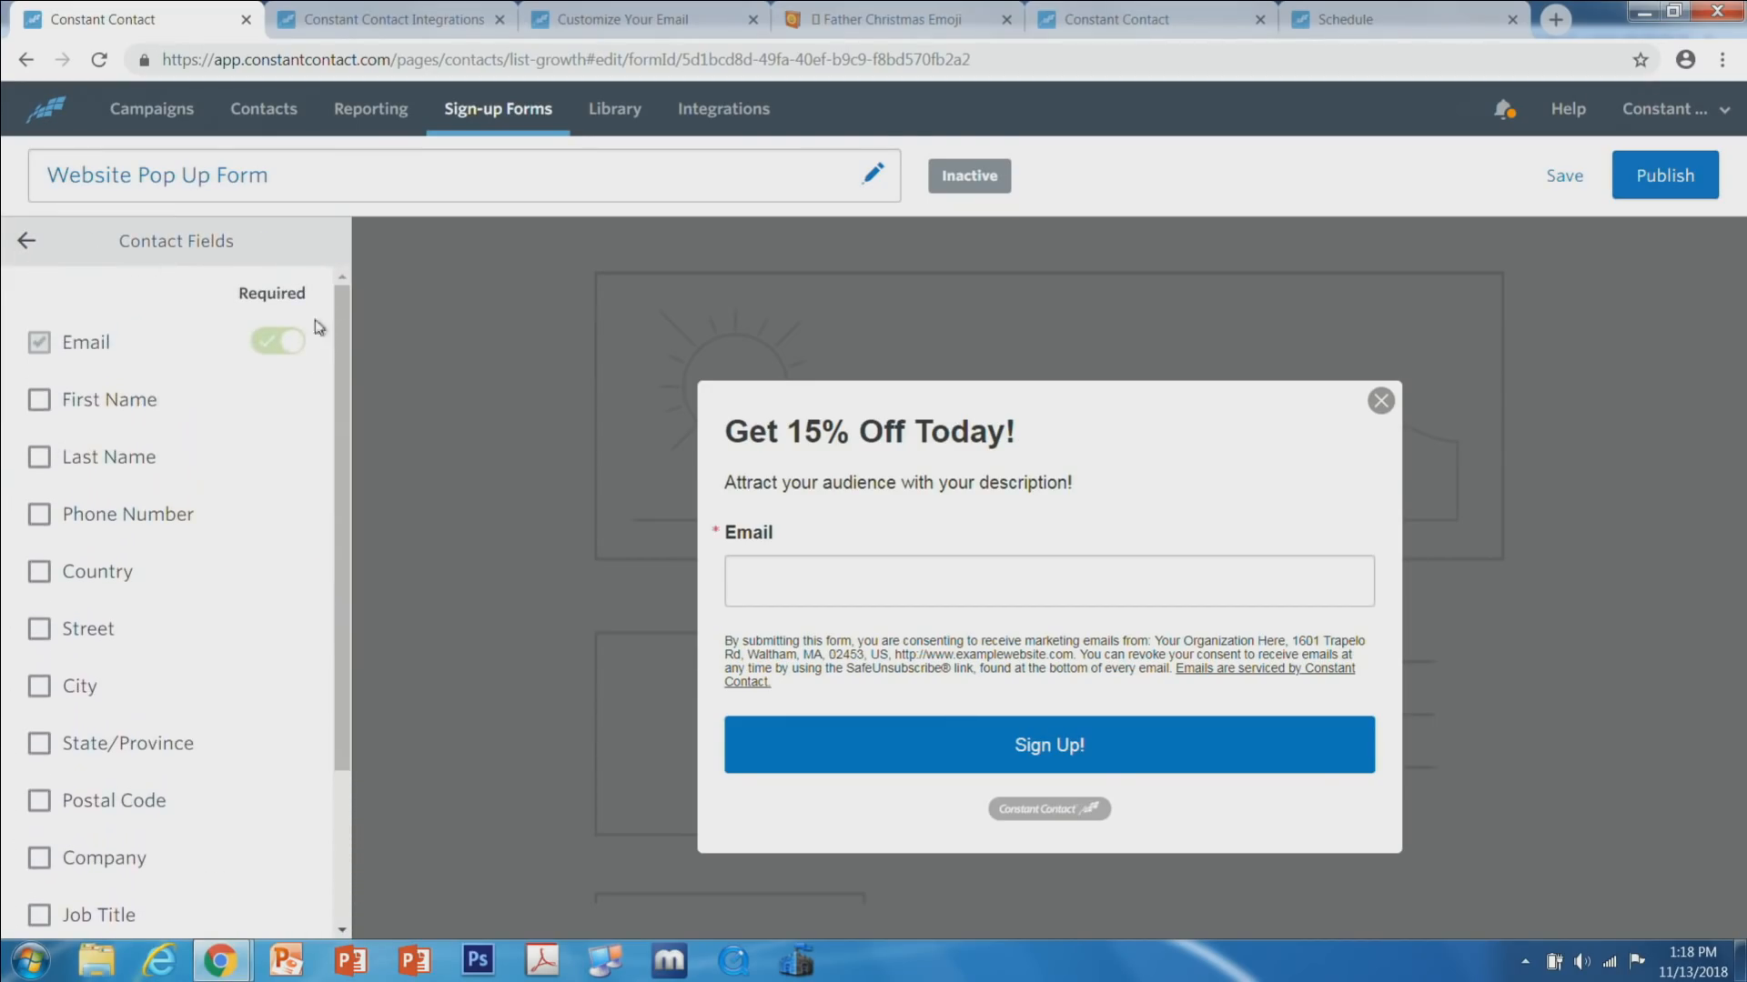
left_click(39, 406)
left_click(39, 457)
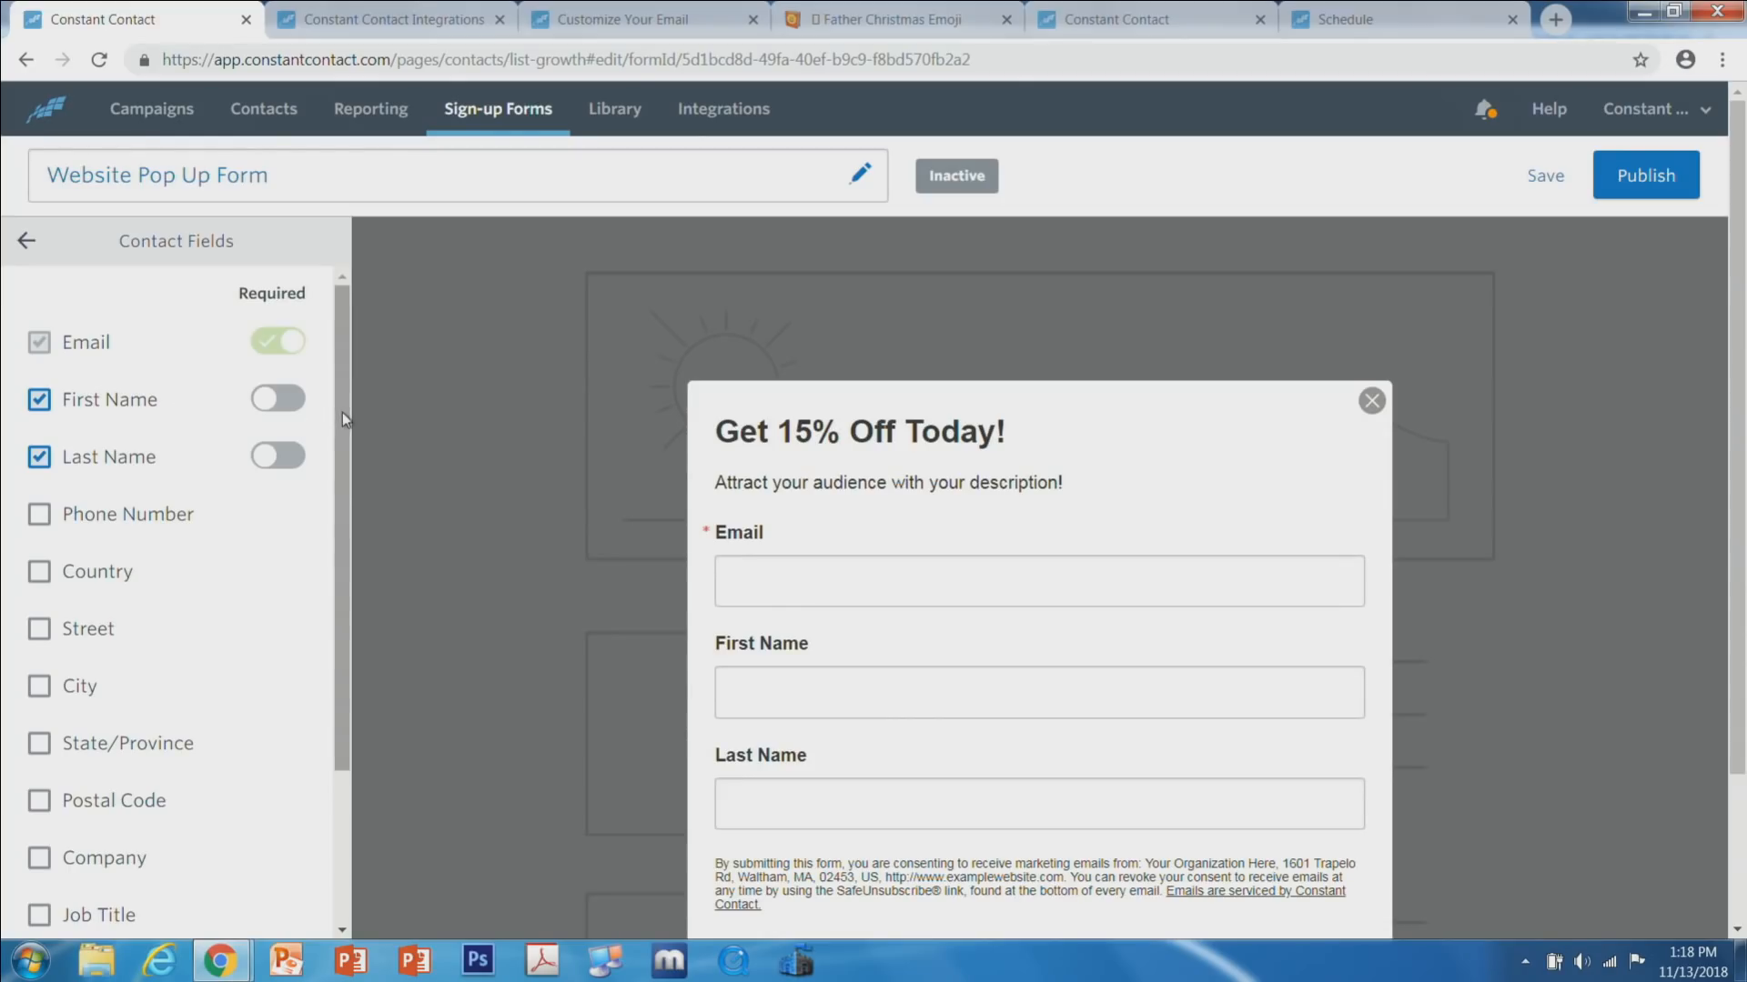
left_click_drag(342, 412, 320, 449)
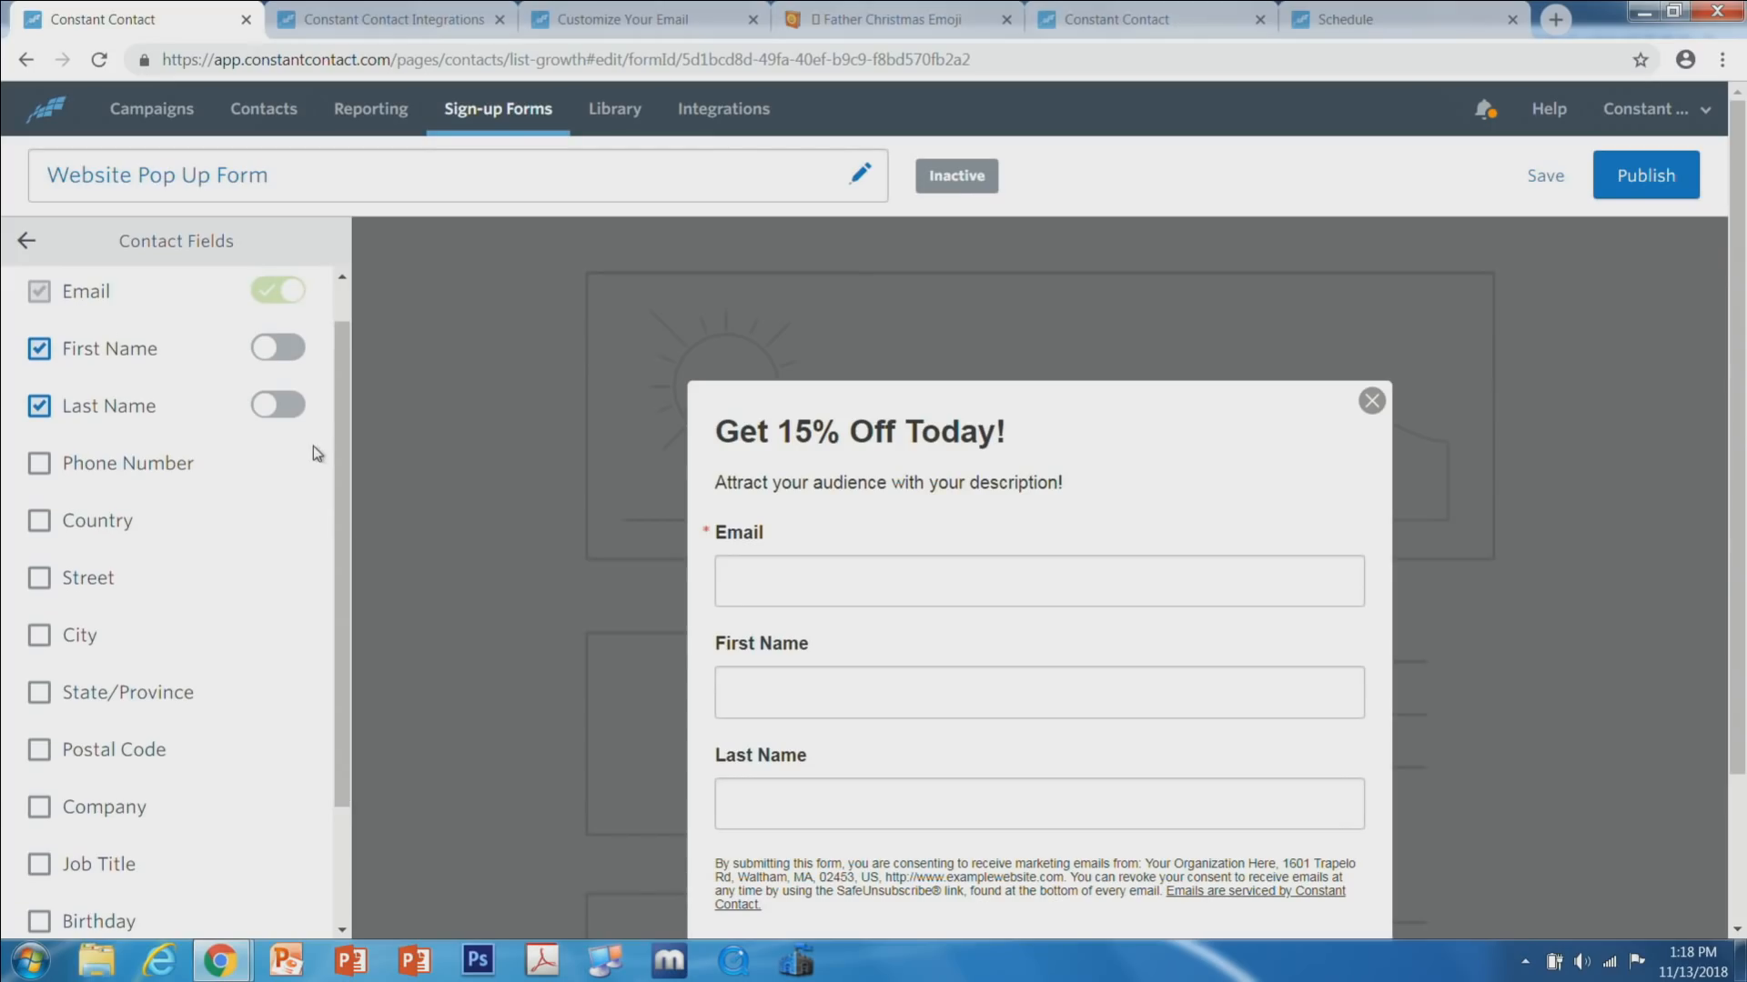
left_click(27, 241)
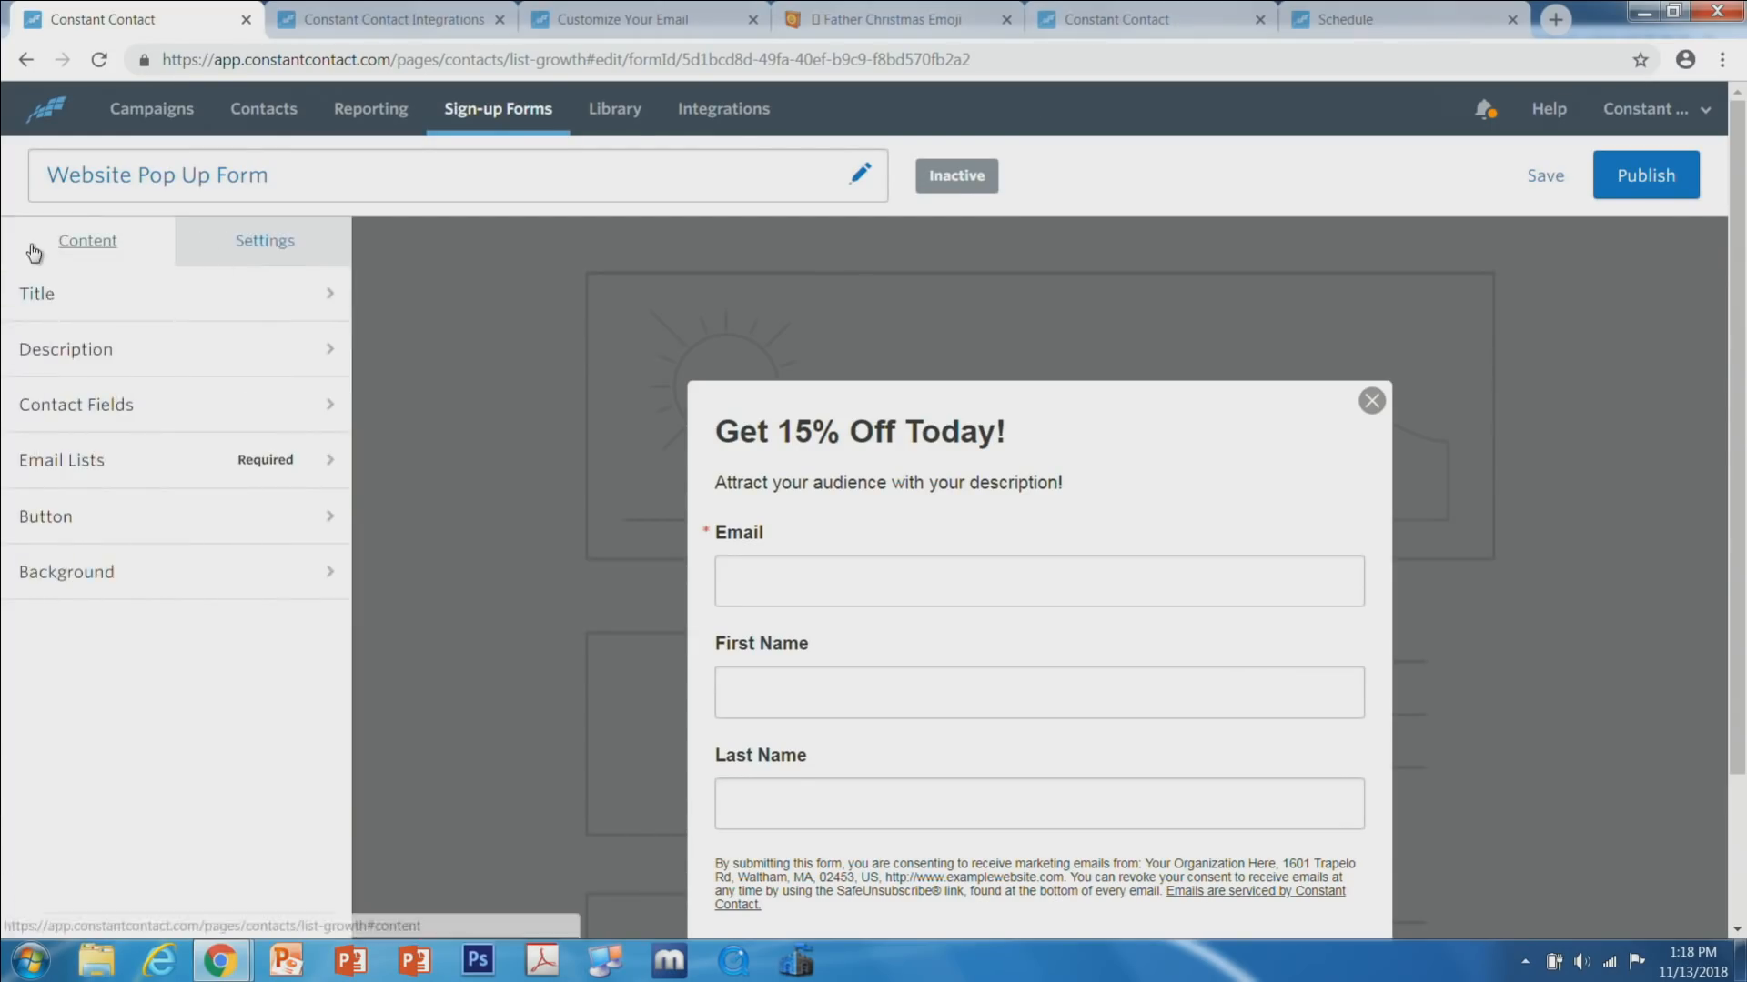
Add List #1, List #2 and List #3 as the form's selectable email lists.
left_click(199, 459)
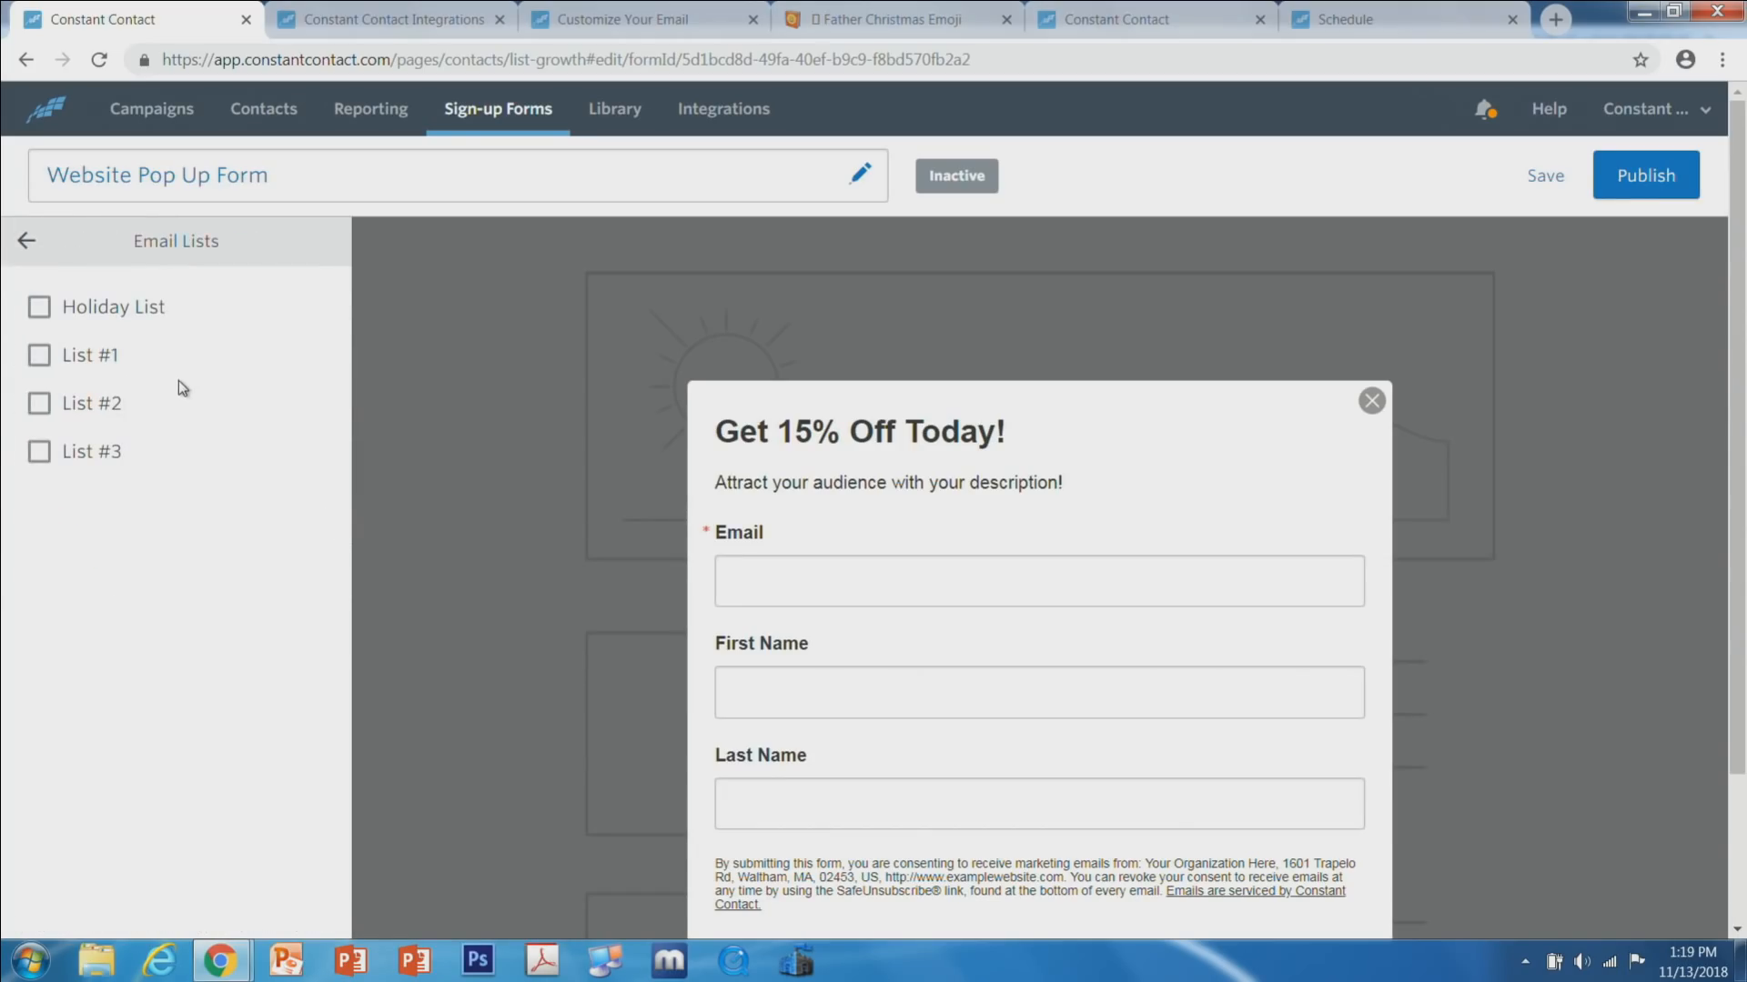
scroll(178, 381, "down", 1)
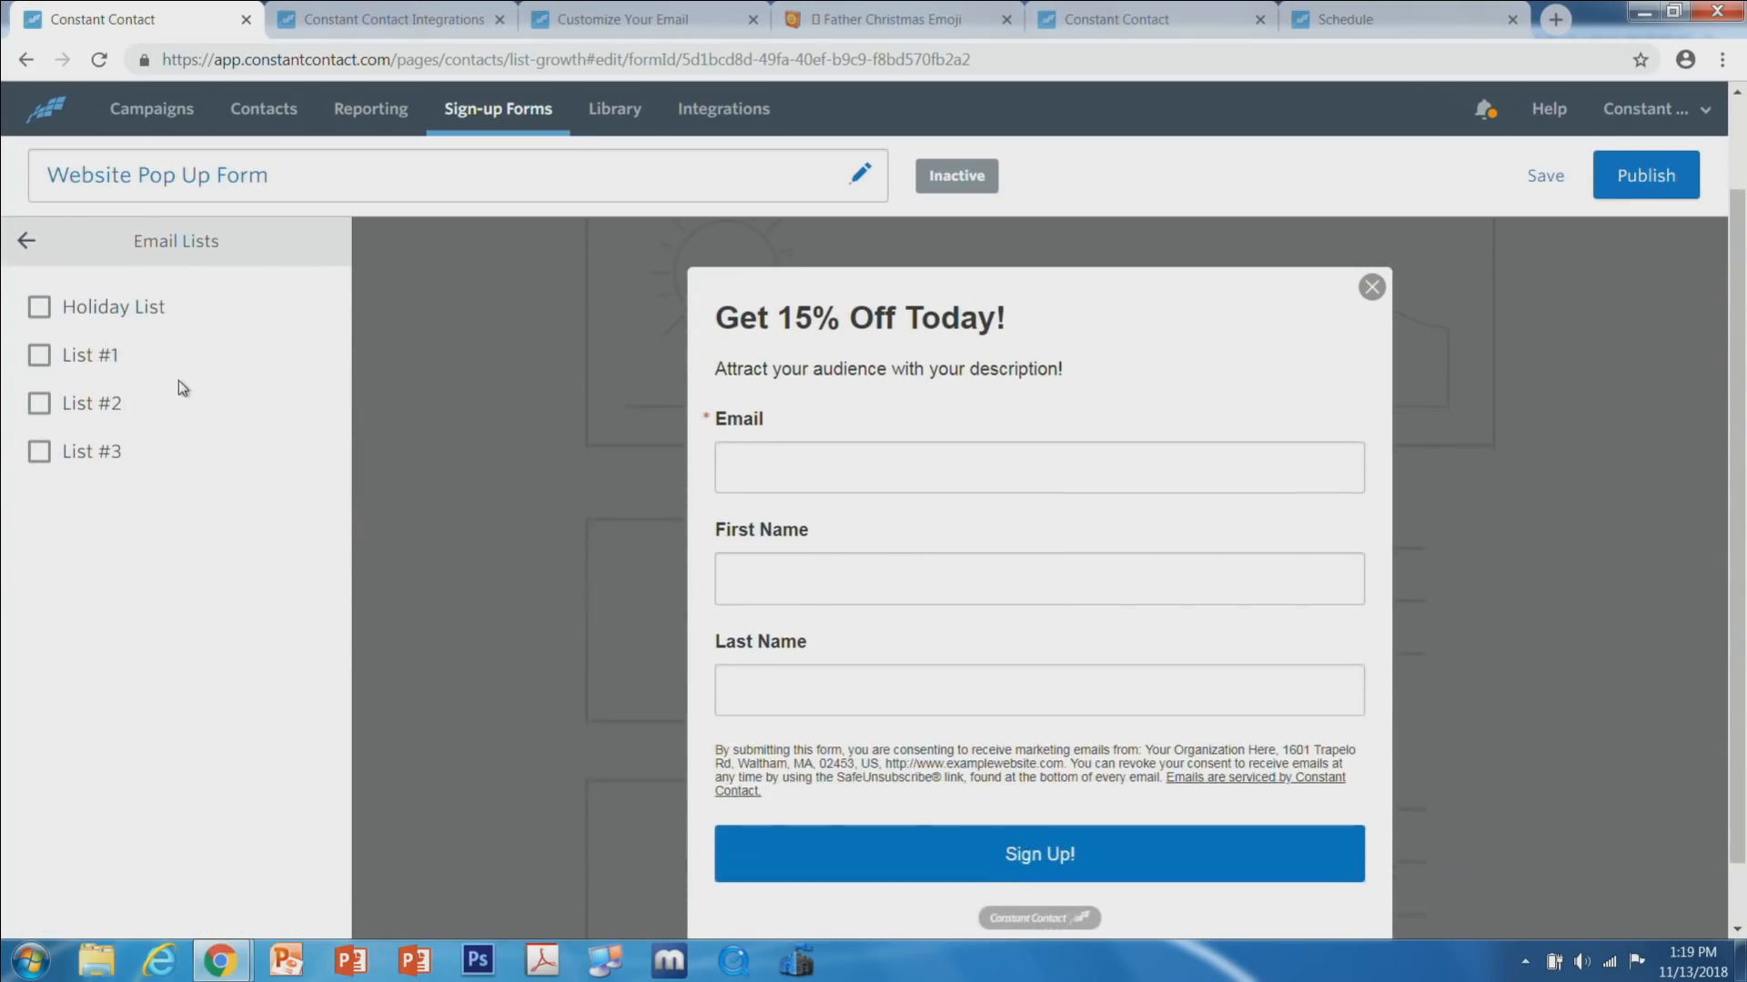
left_click(40, 356)
left_click(40, 405)
left_click(39, 455)
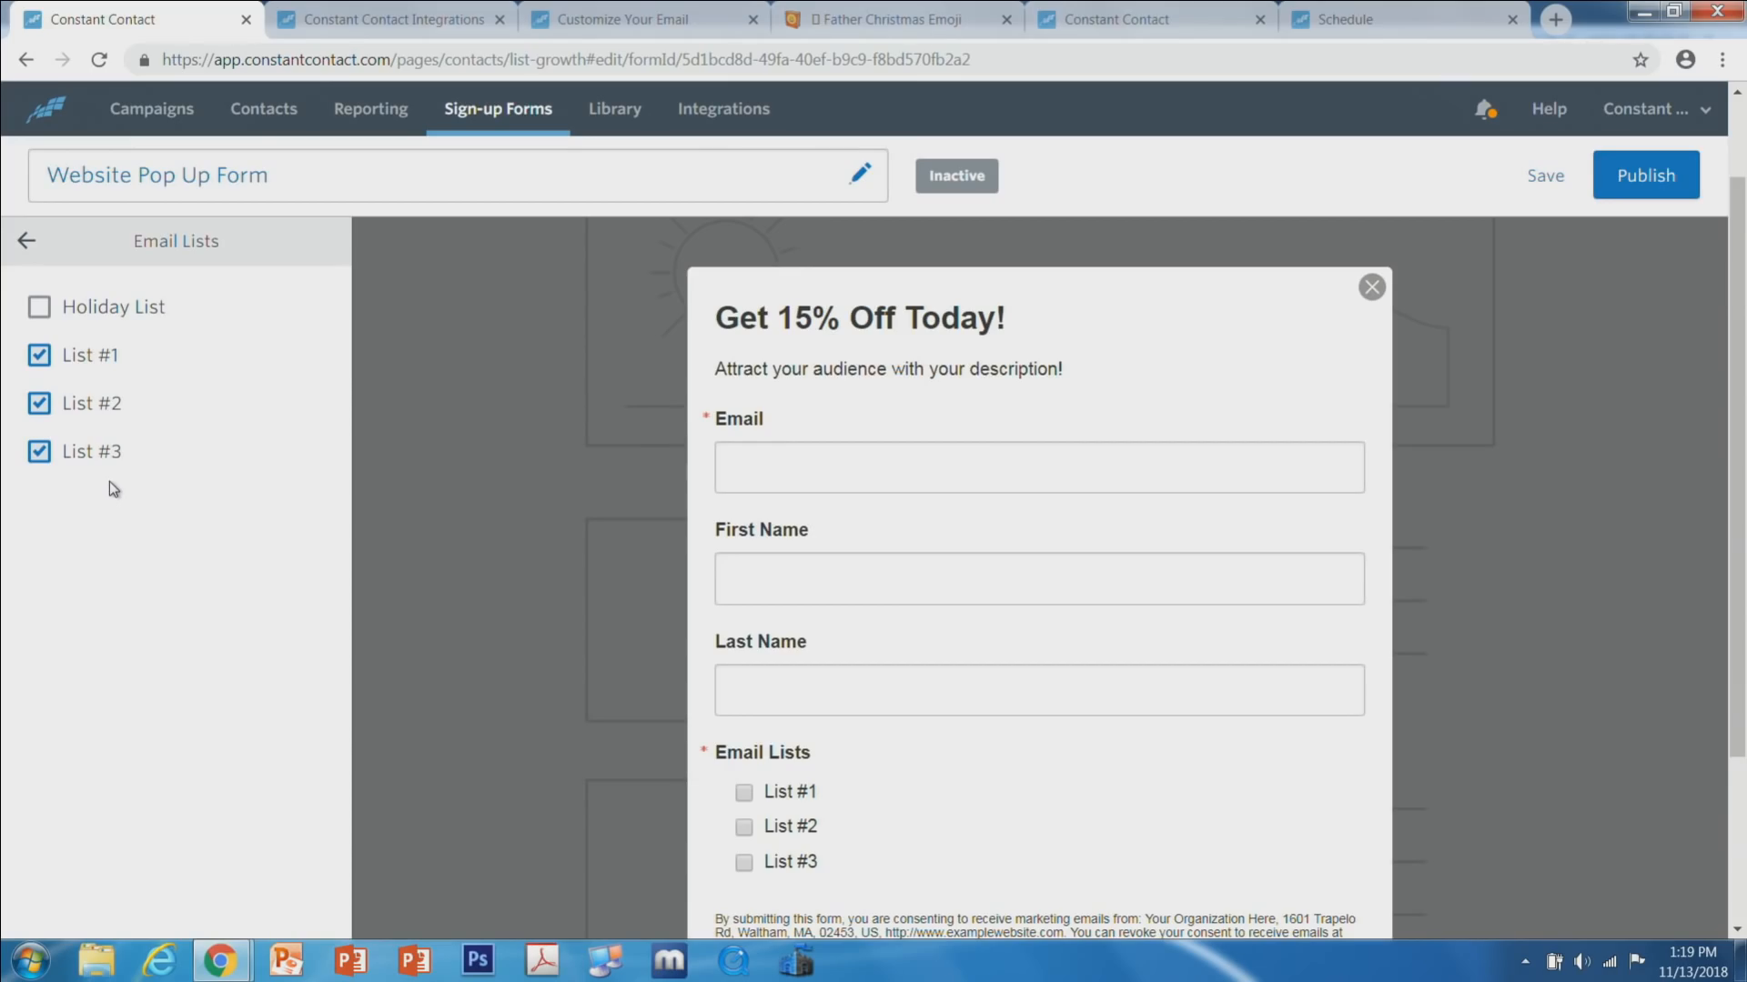
scroll(113, 479, "down", 1)
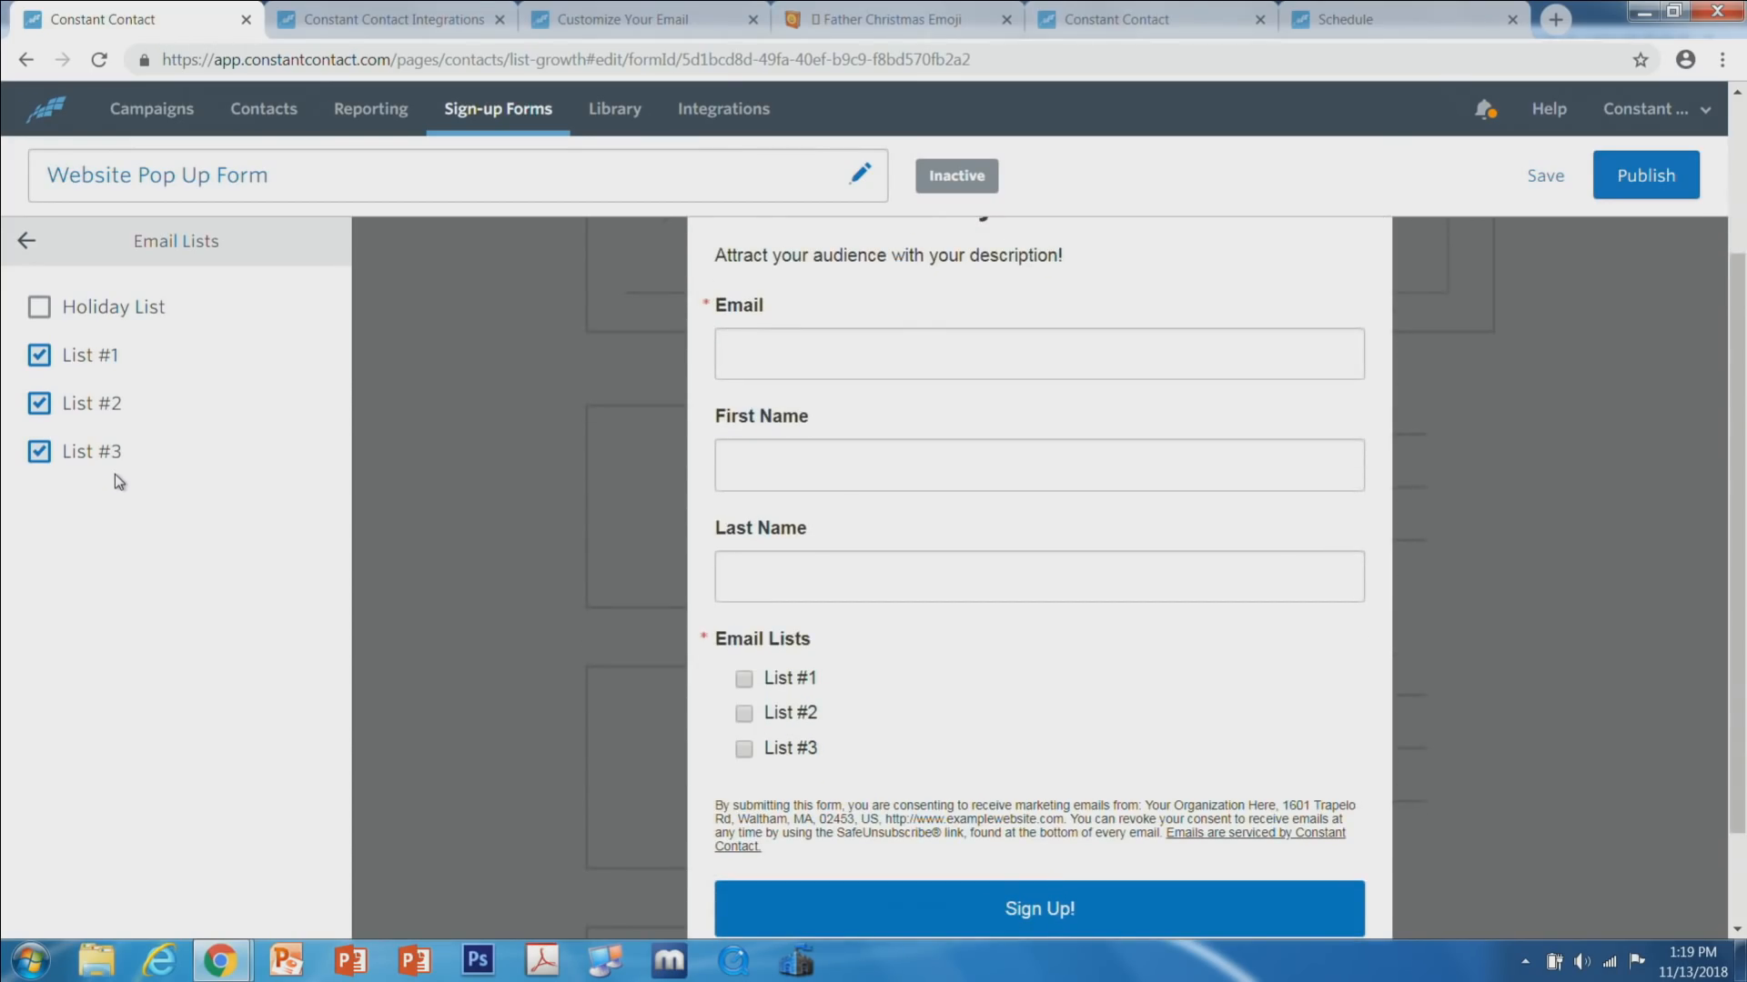
left_click(27, 240)
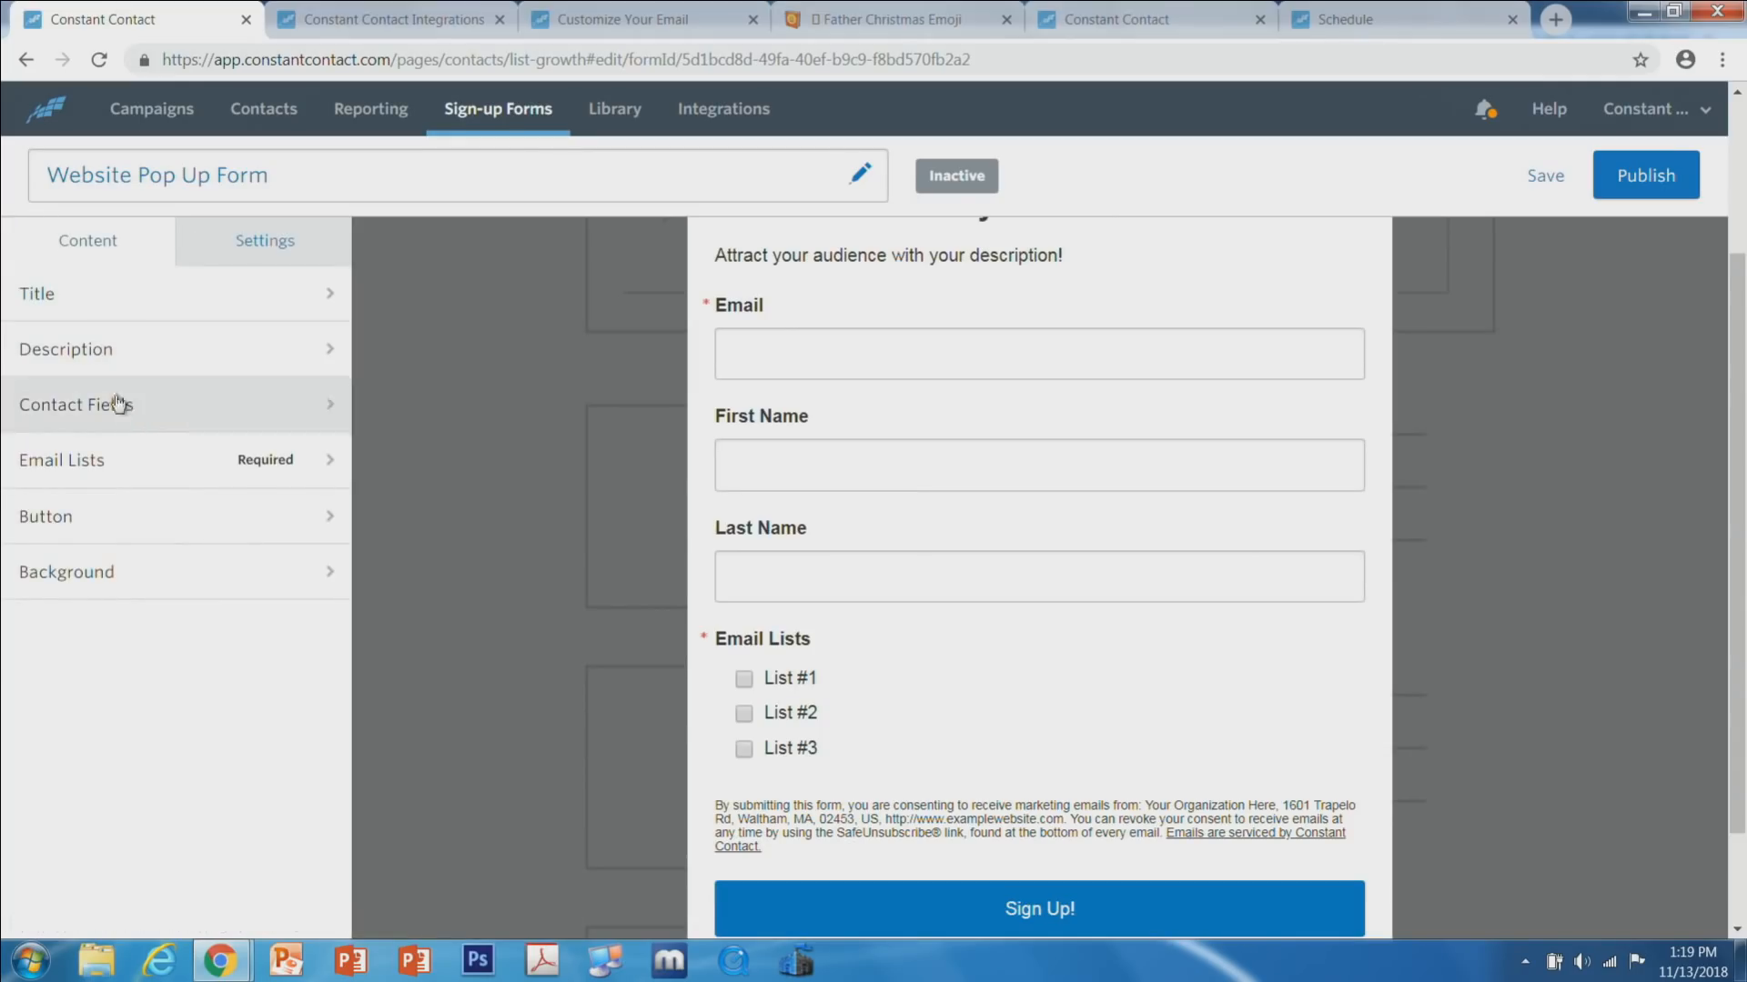
Change the sign-up button's label to "Subscribe Today!".
left_click(169, 527)
left_click_drag(181, 350, 27, 341)
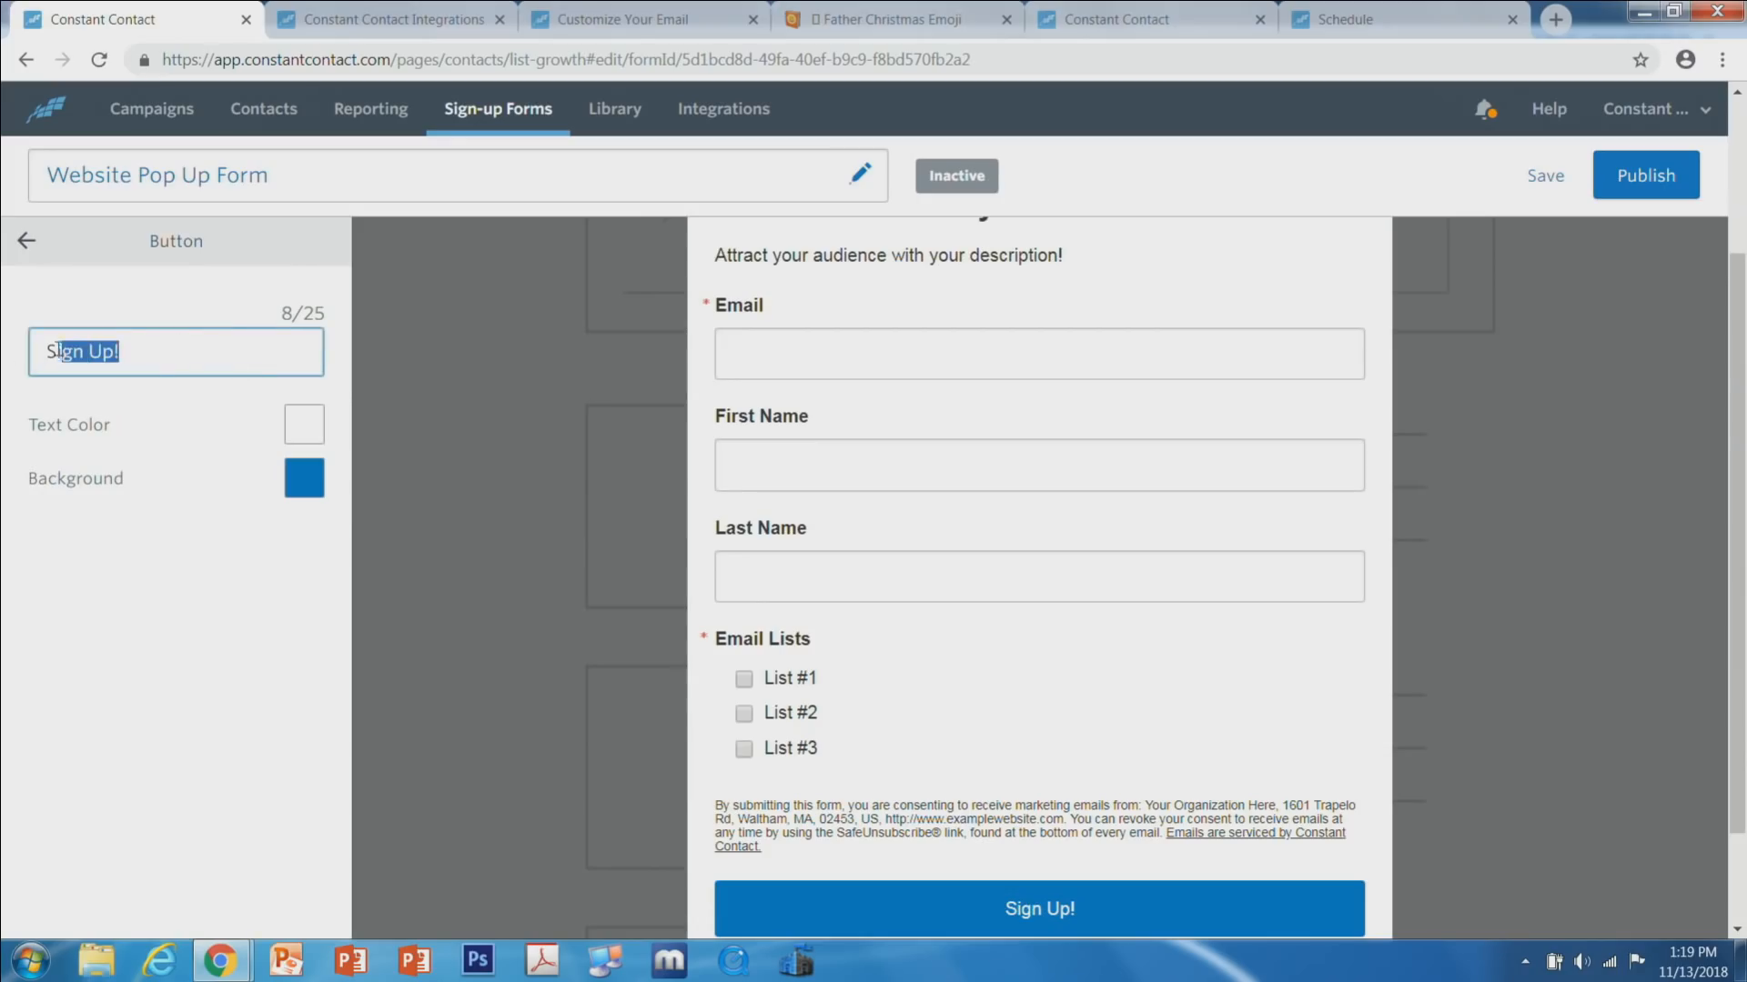
type("Sub")
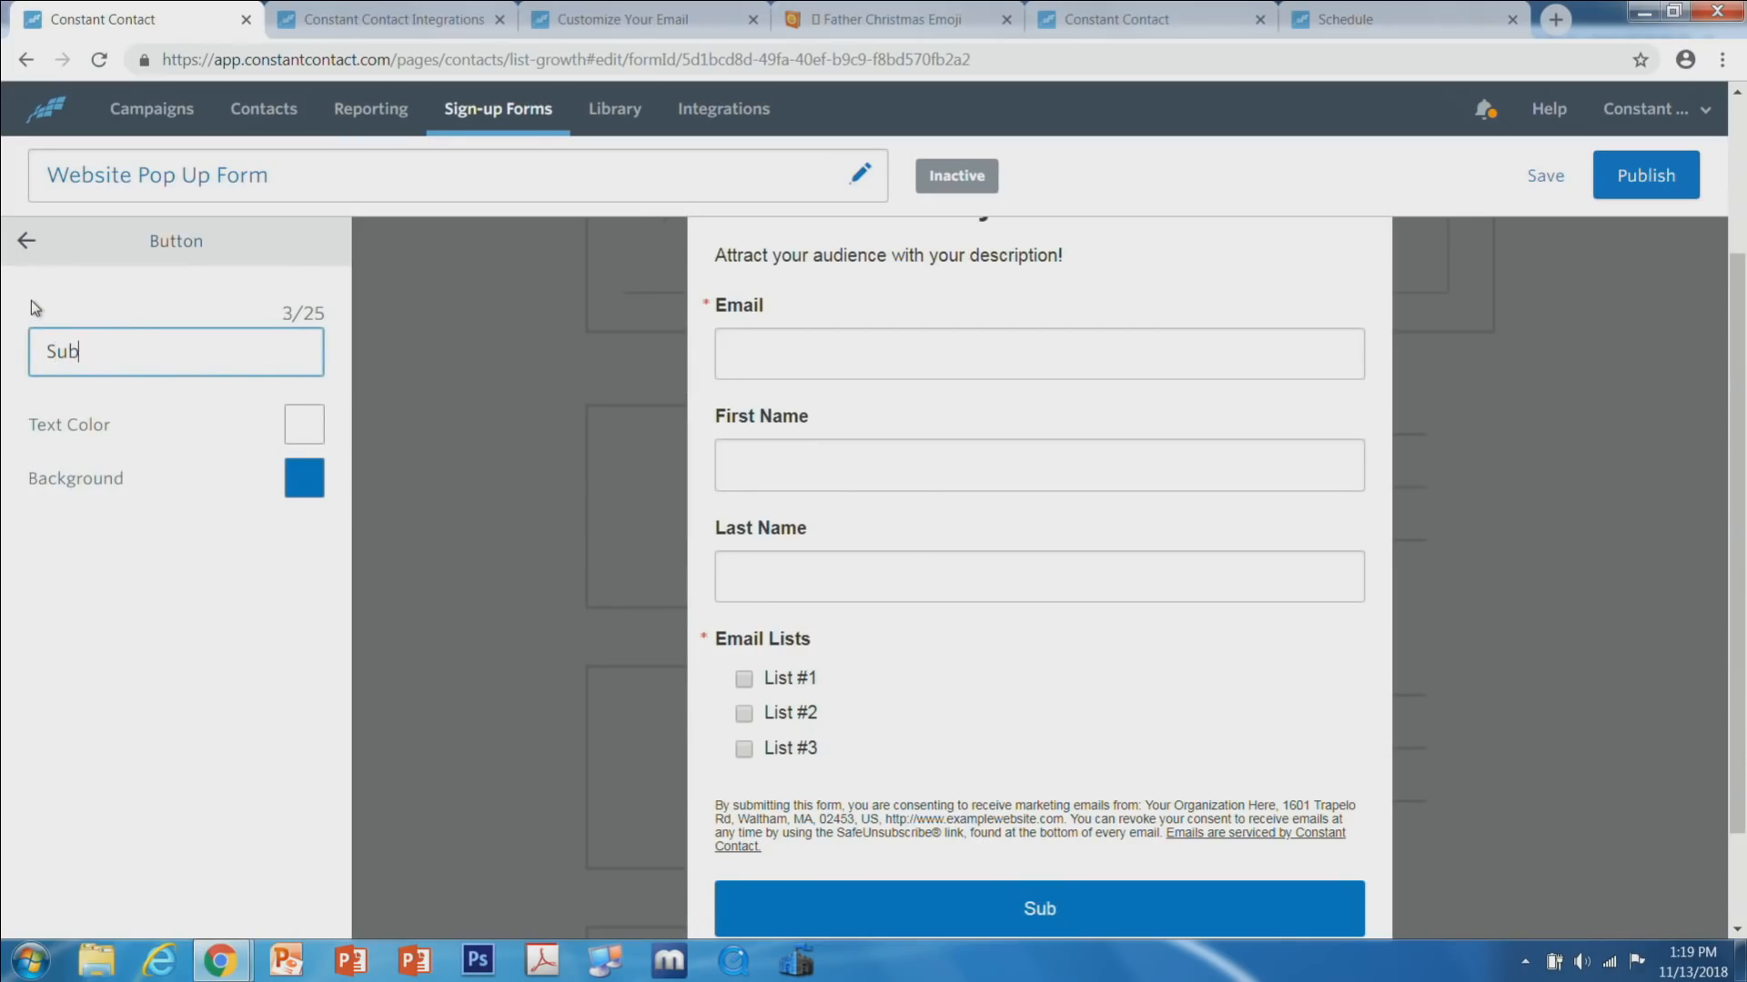
type("scribe Today!")
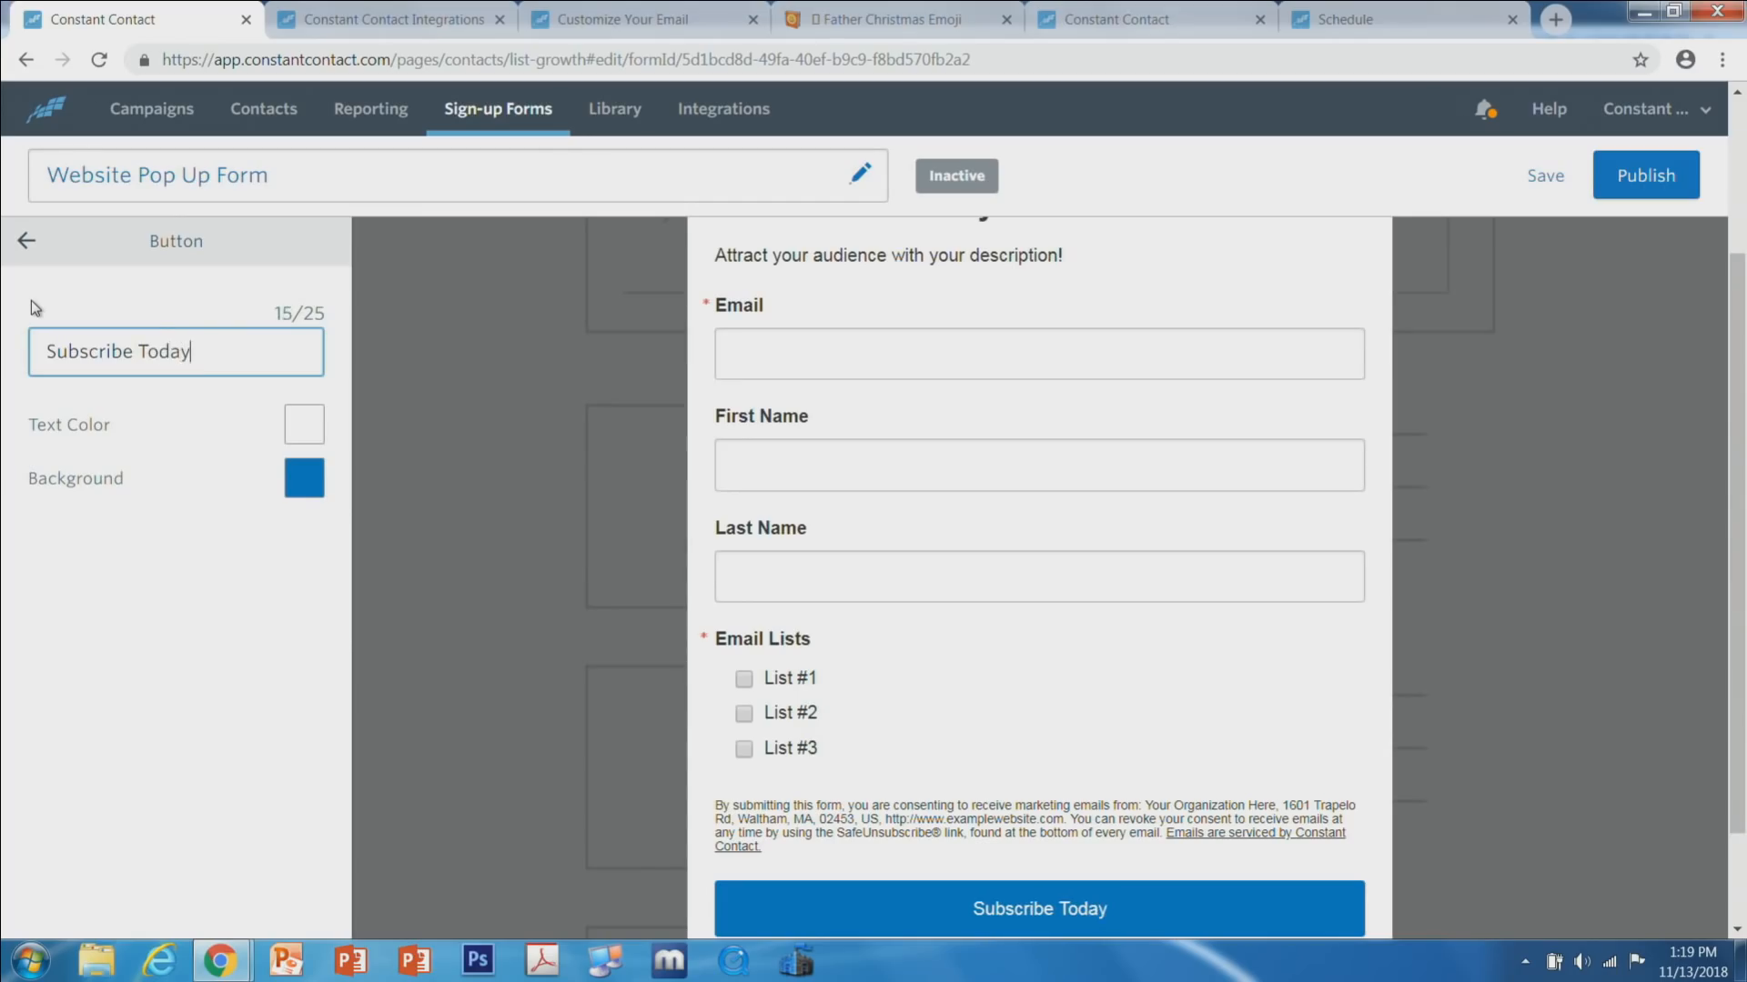
Give the subscribe button a coral red background and dark gray text.
left_click(308, 484)
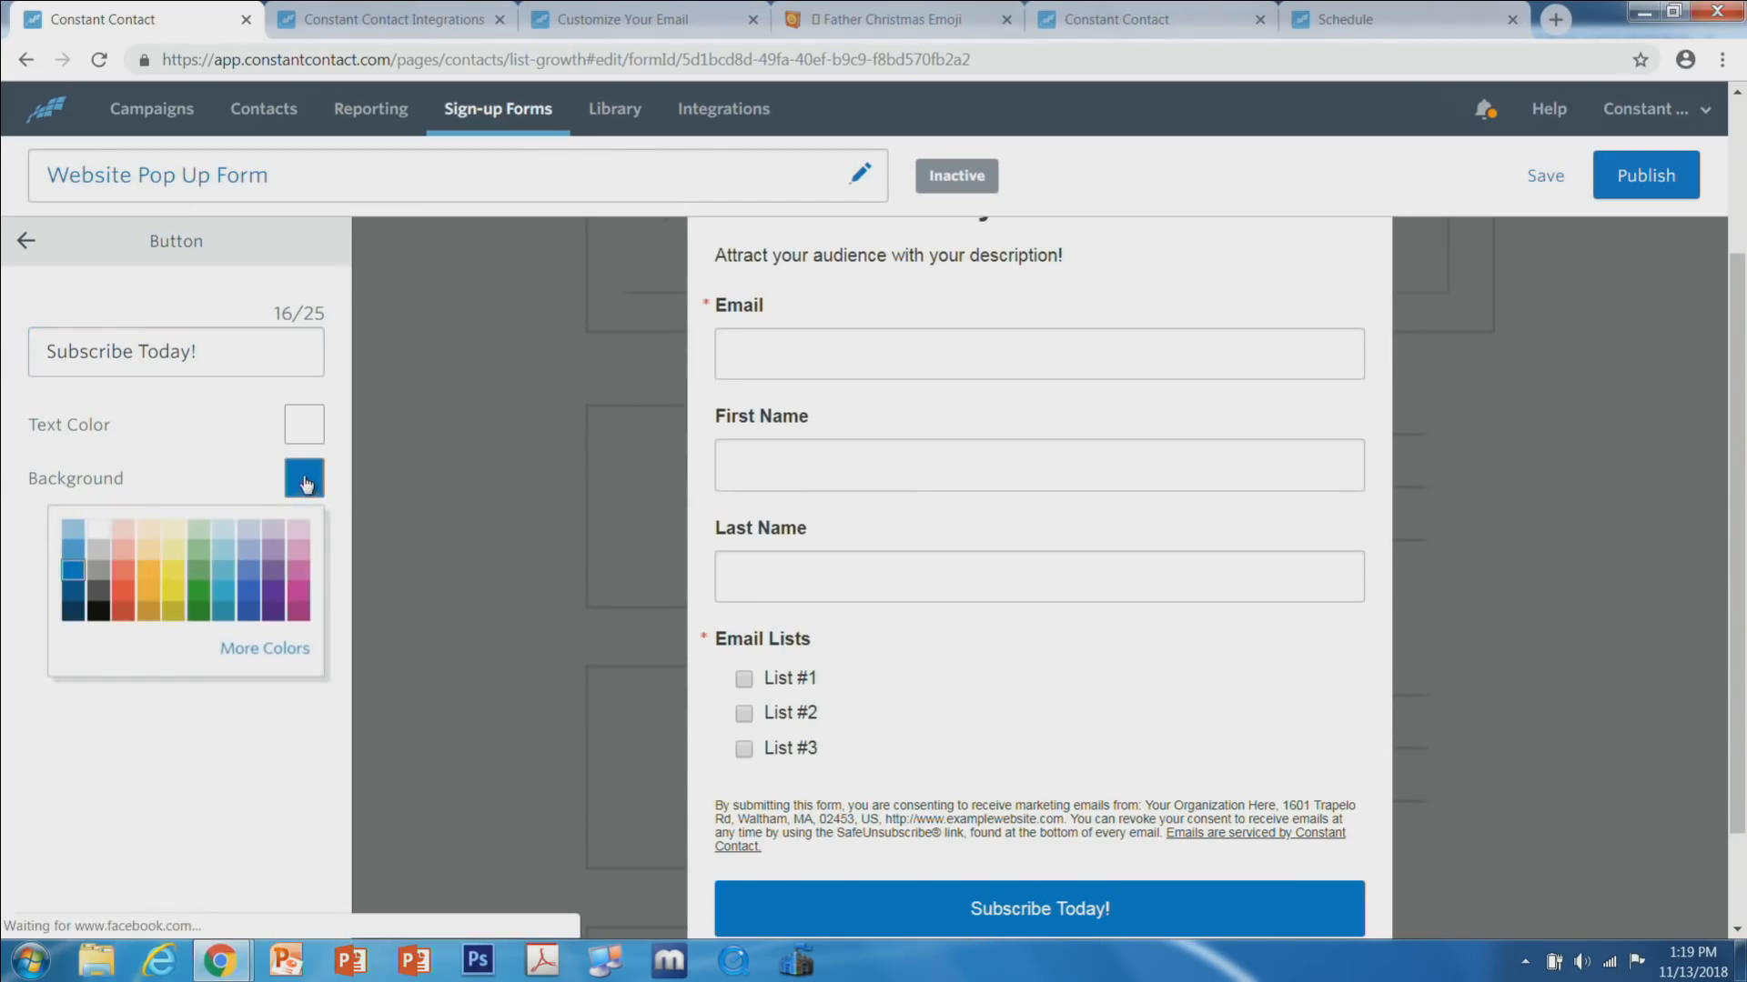
left_click(121, 578)
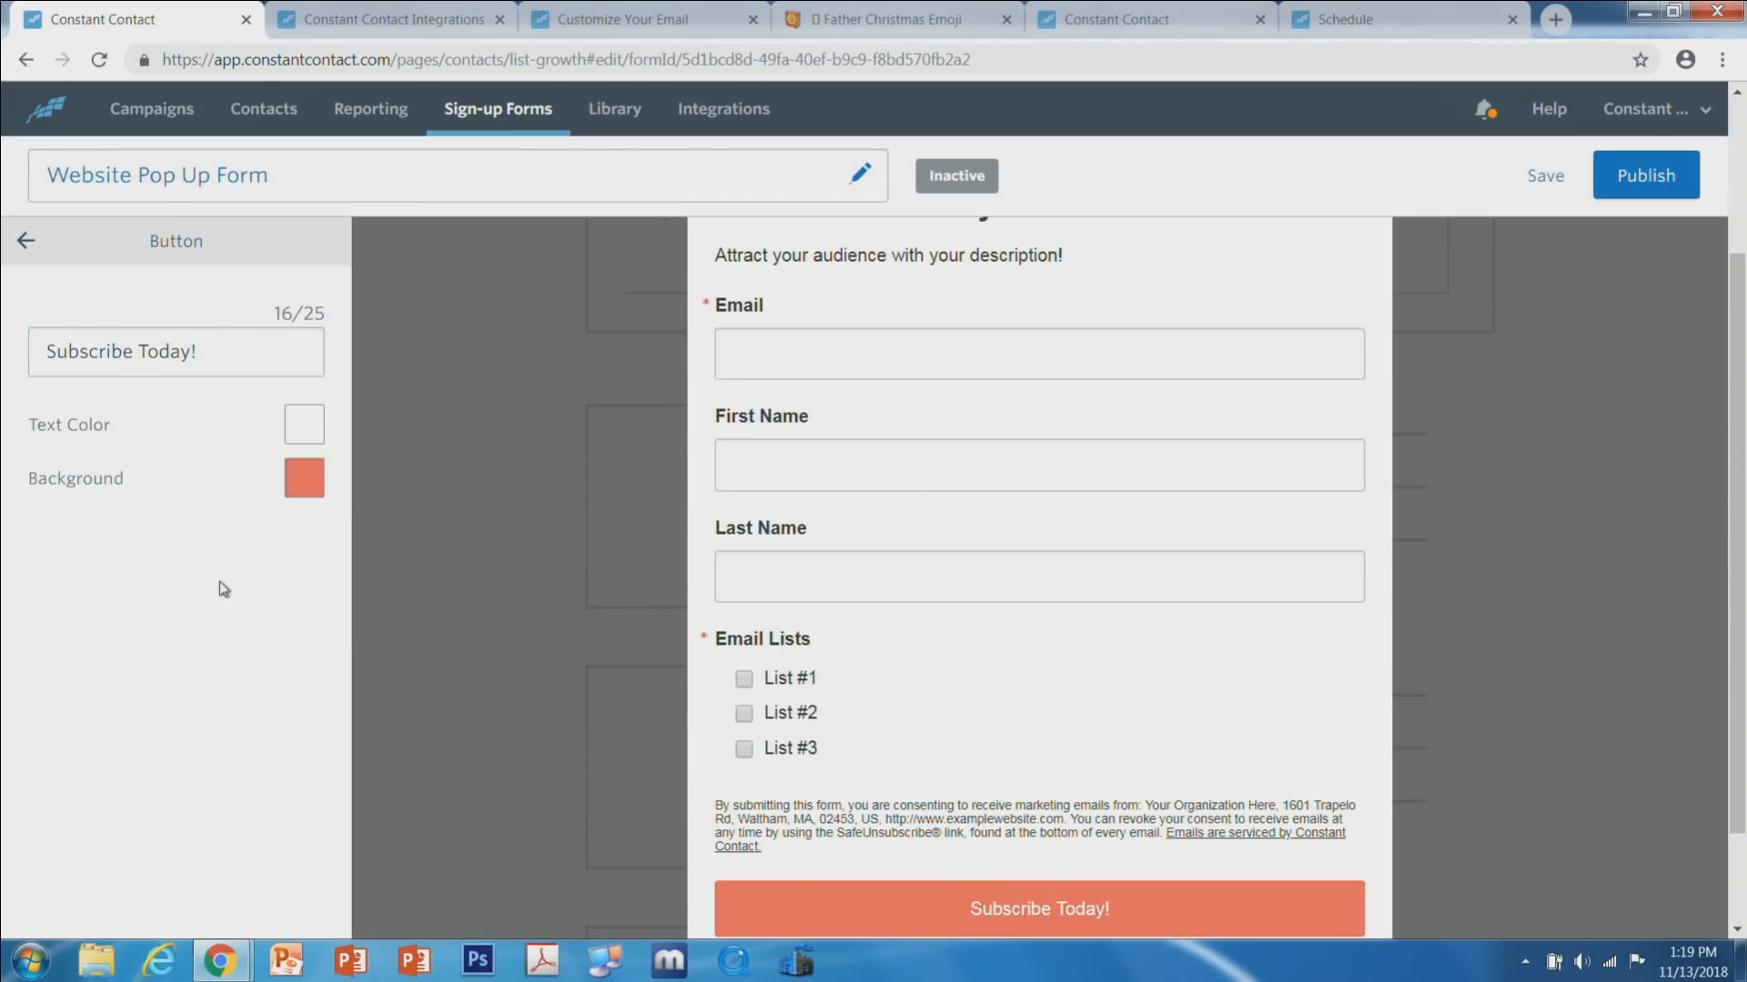
left_click(304, 424)
left_click(98, 537)
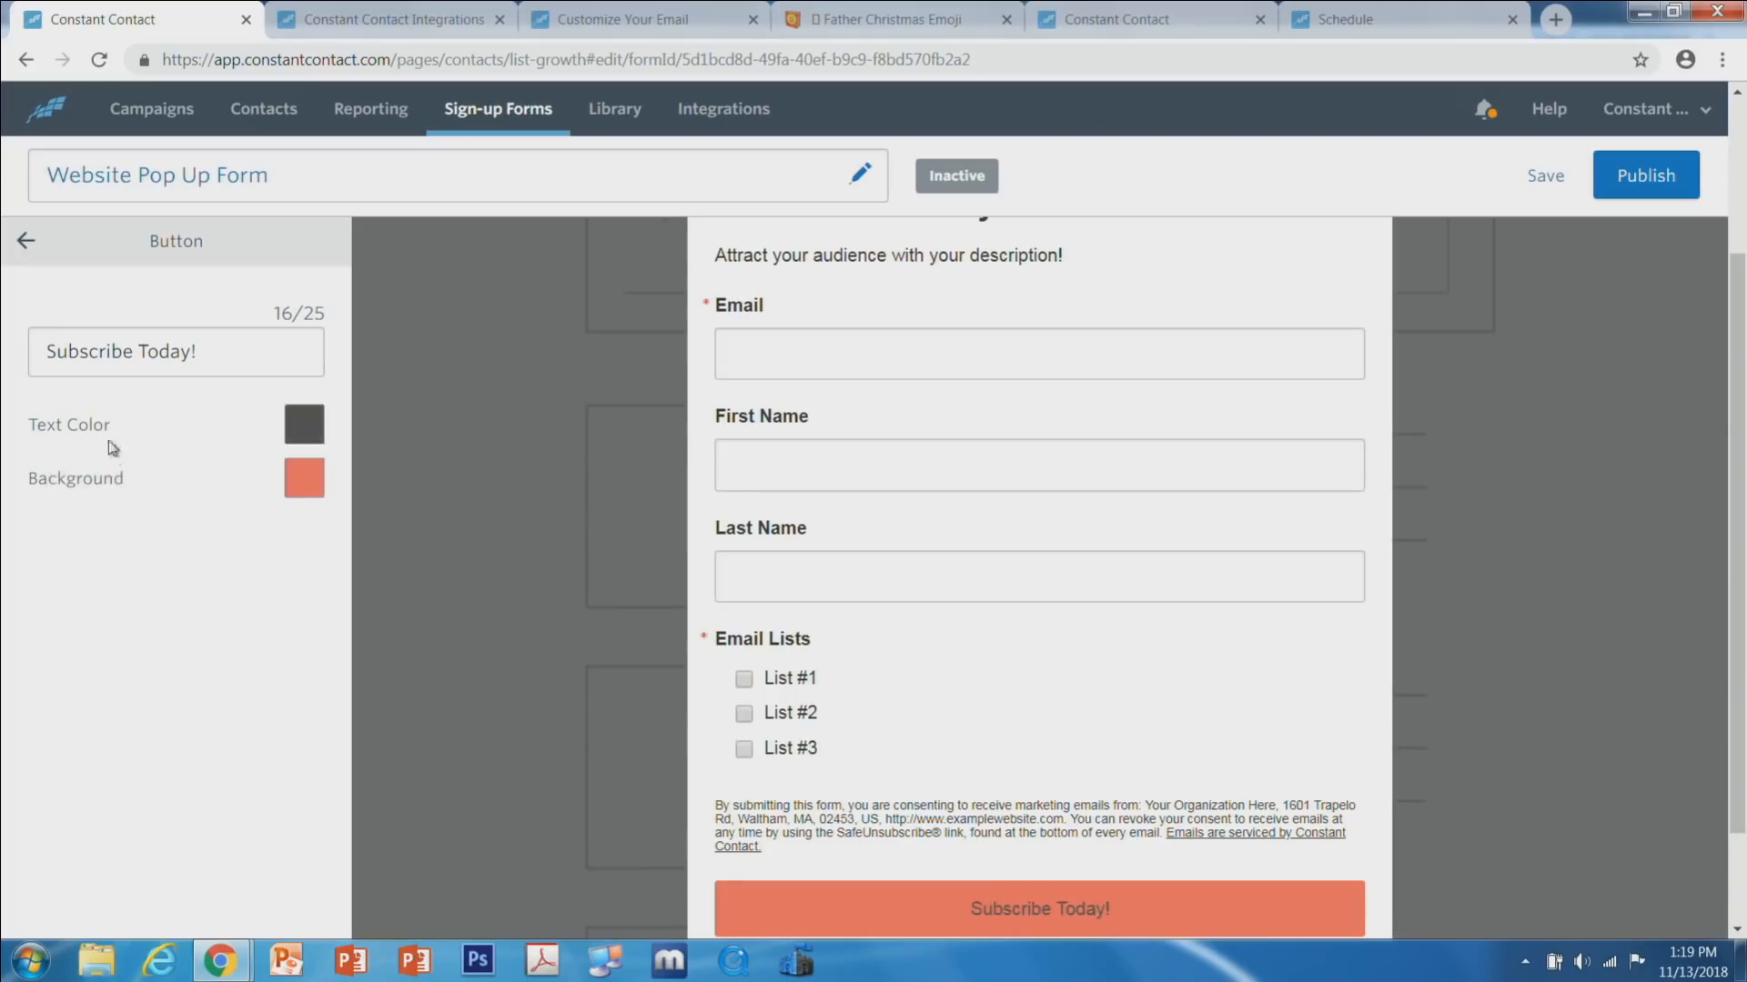
left_click(27, 244)
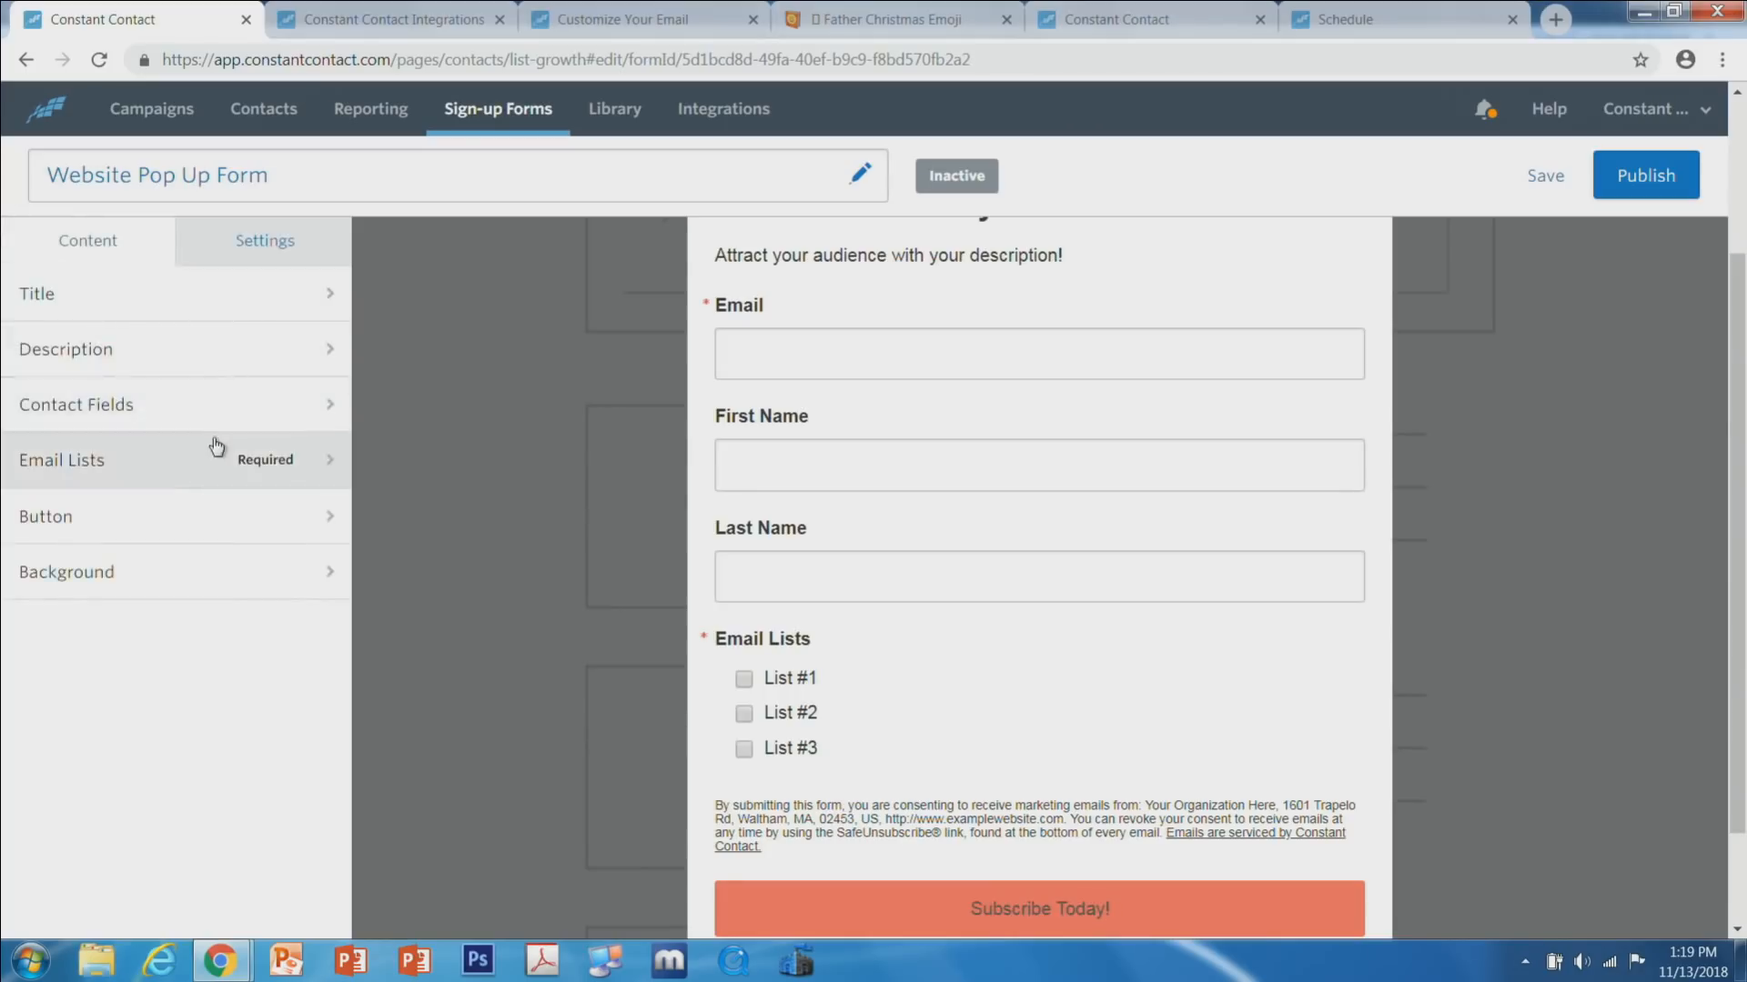
Check the form's background color option and return to the content overview.
left_click(230, 573)
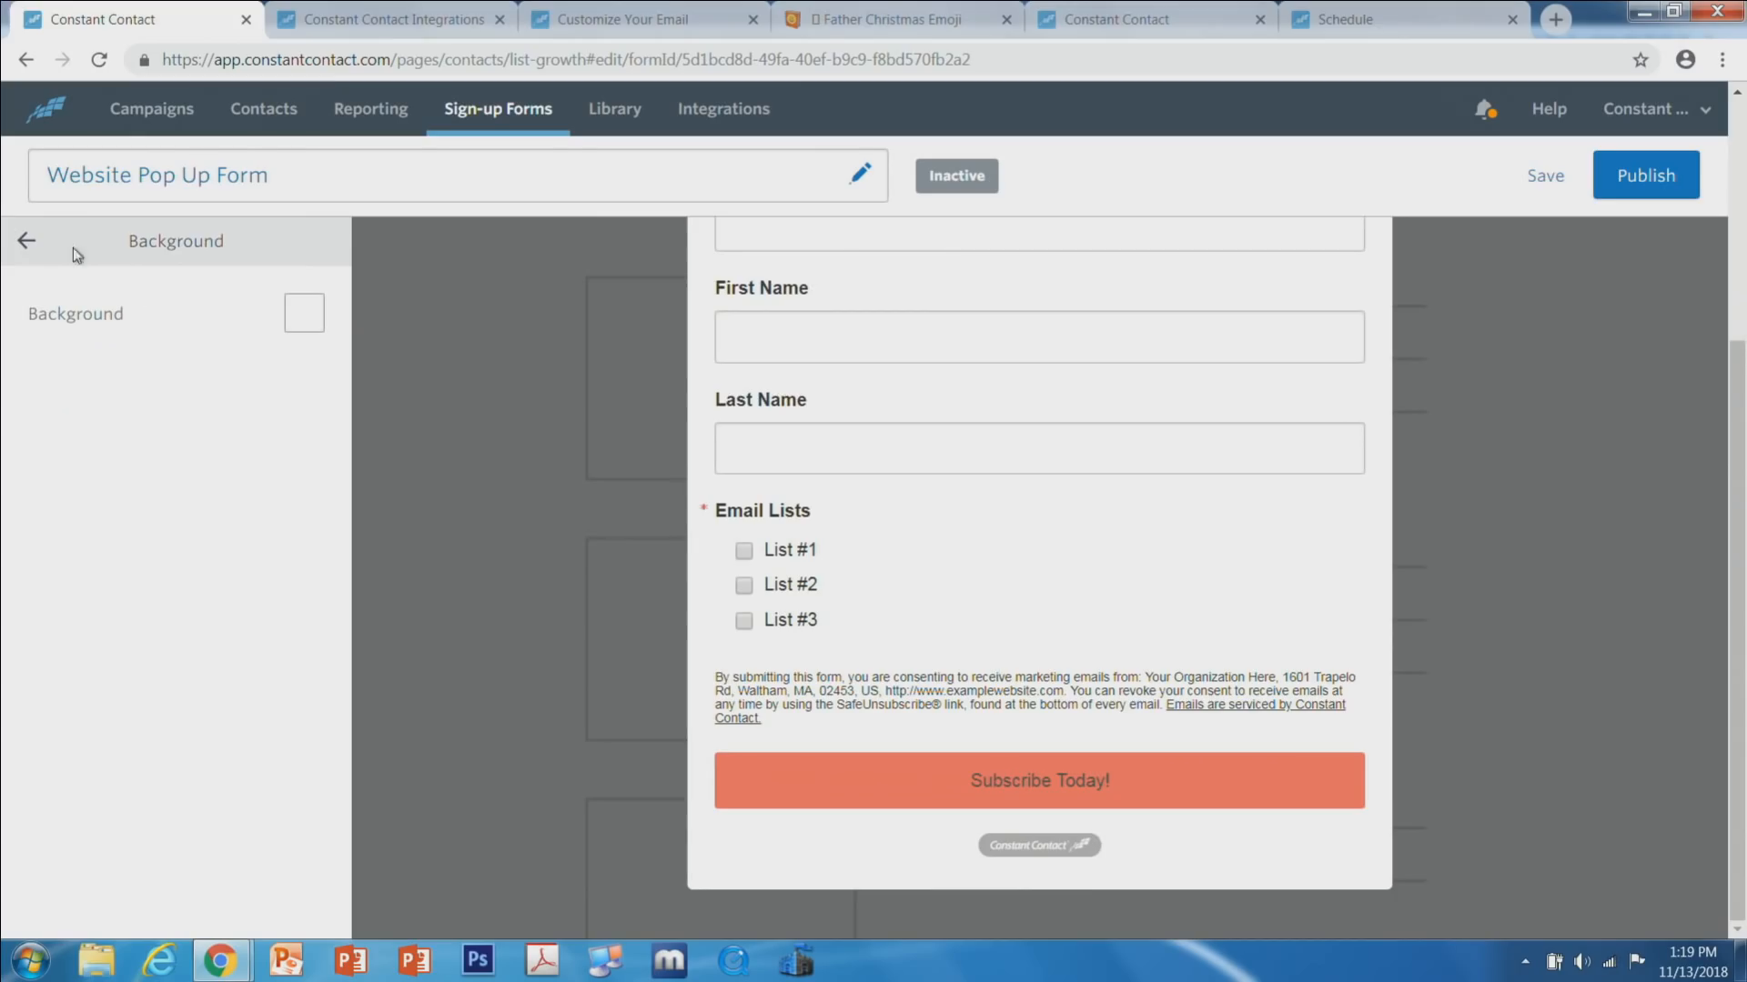
left_click(27, 242)
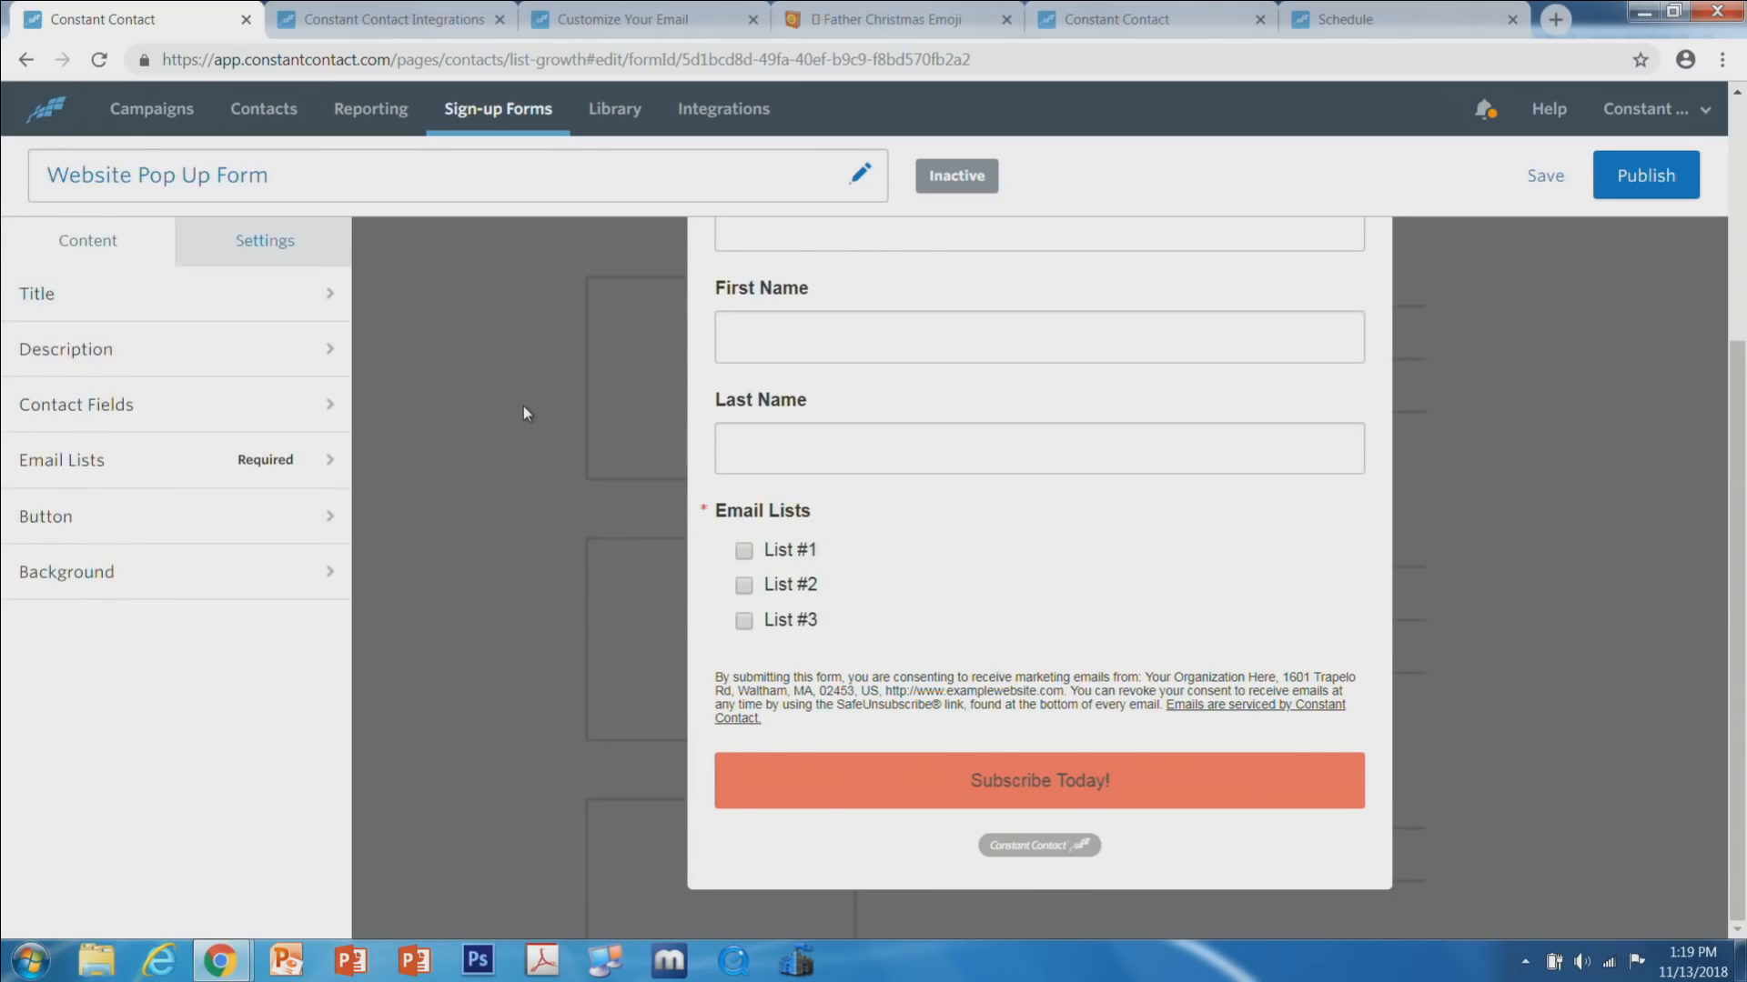
scroll(526, 410, "up", 2)
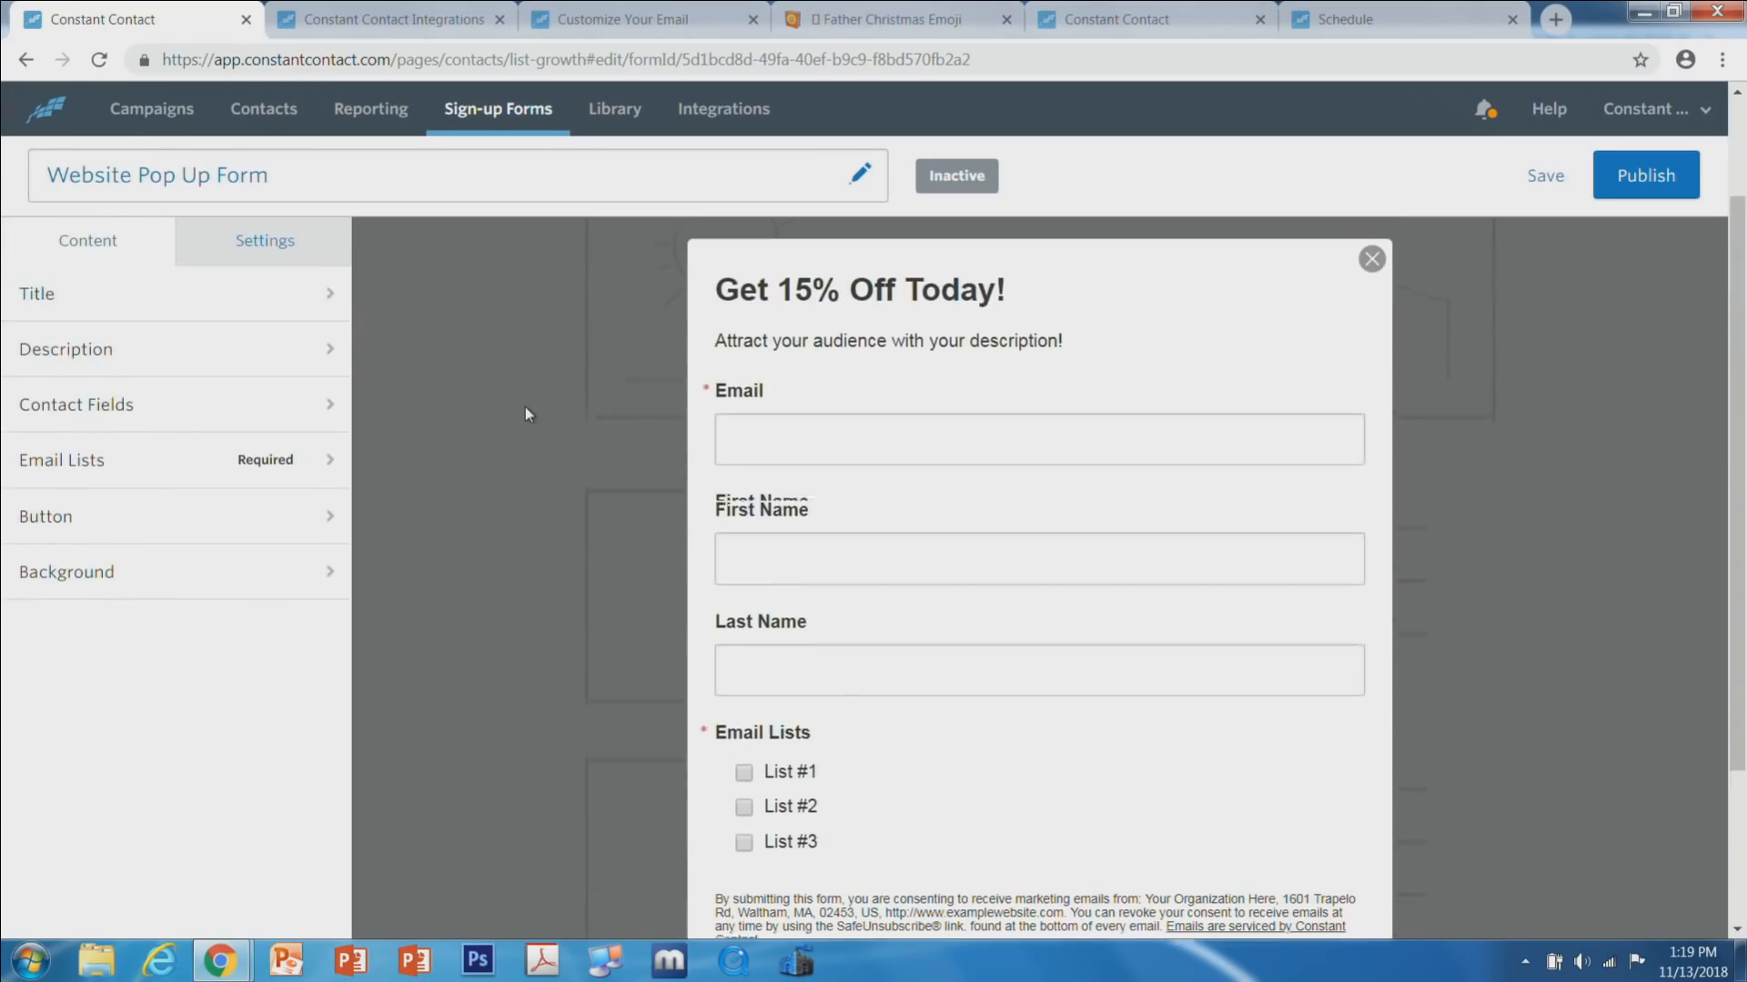
Set the sign-up form to display on a timer after 10 sec and also on exit intent.
left_click(271, 251)
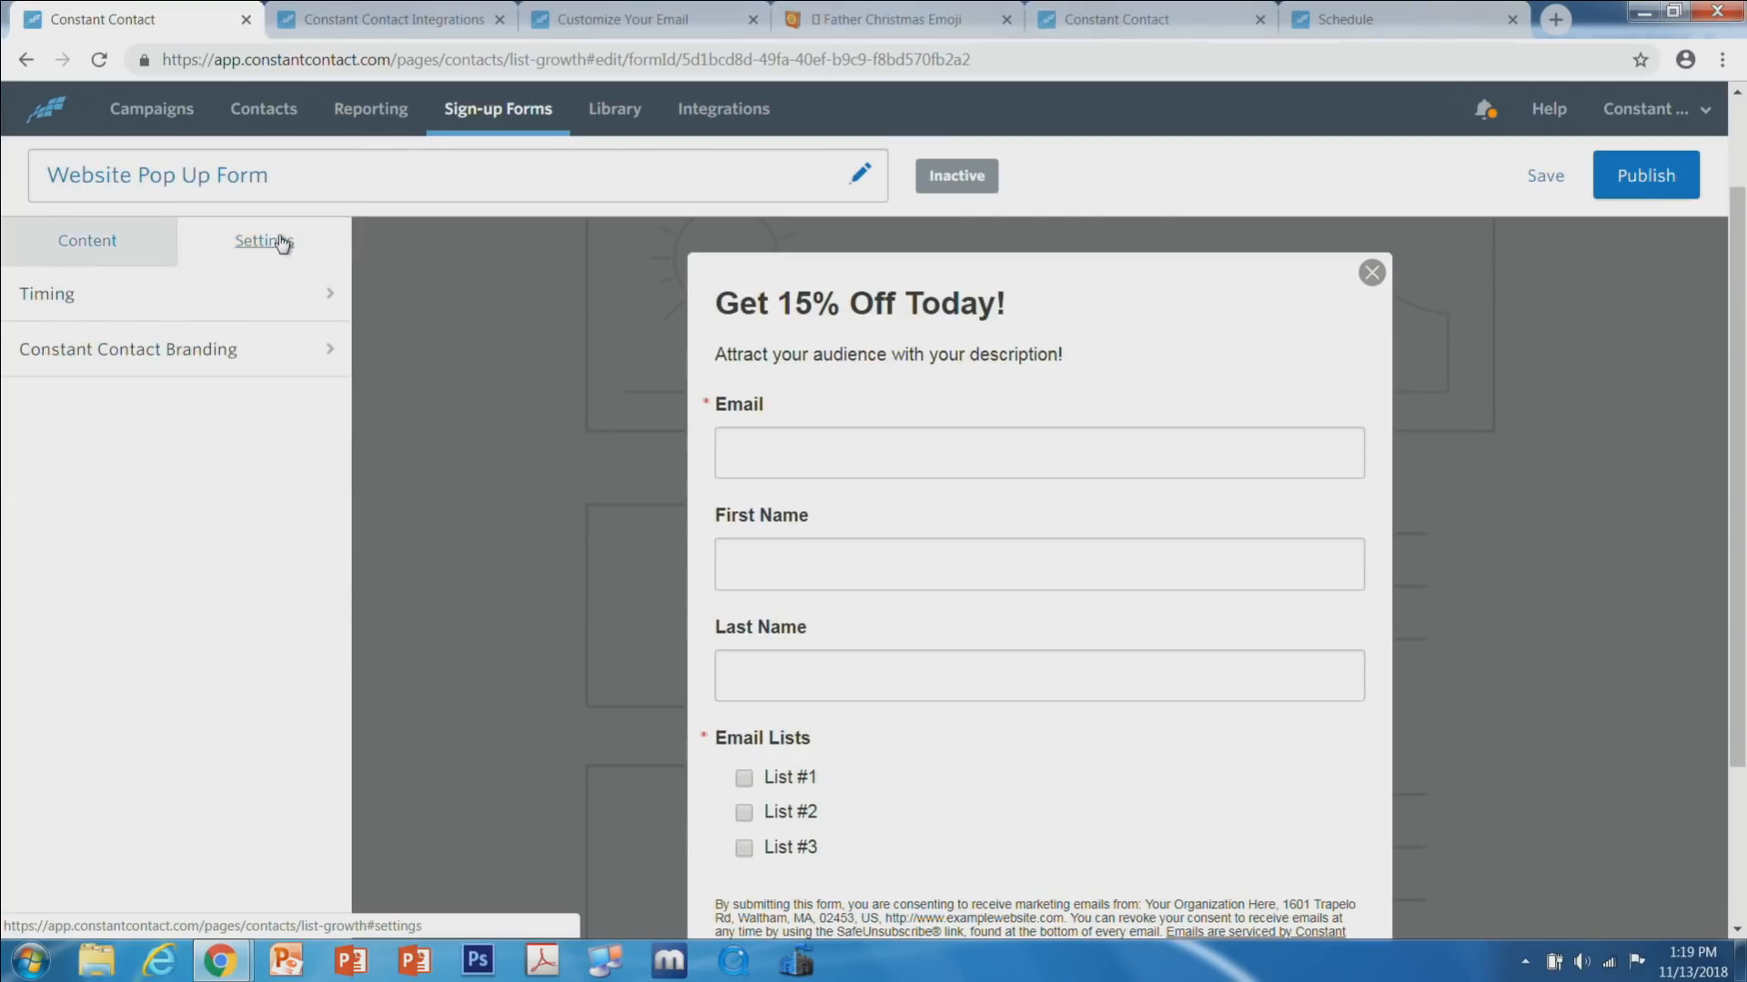
left_click(256, 311)
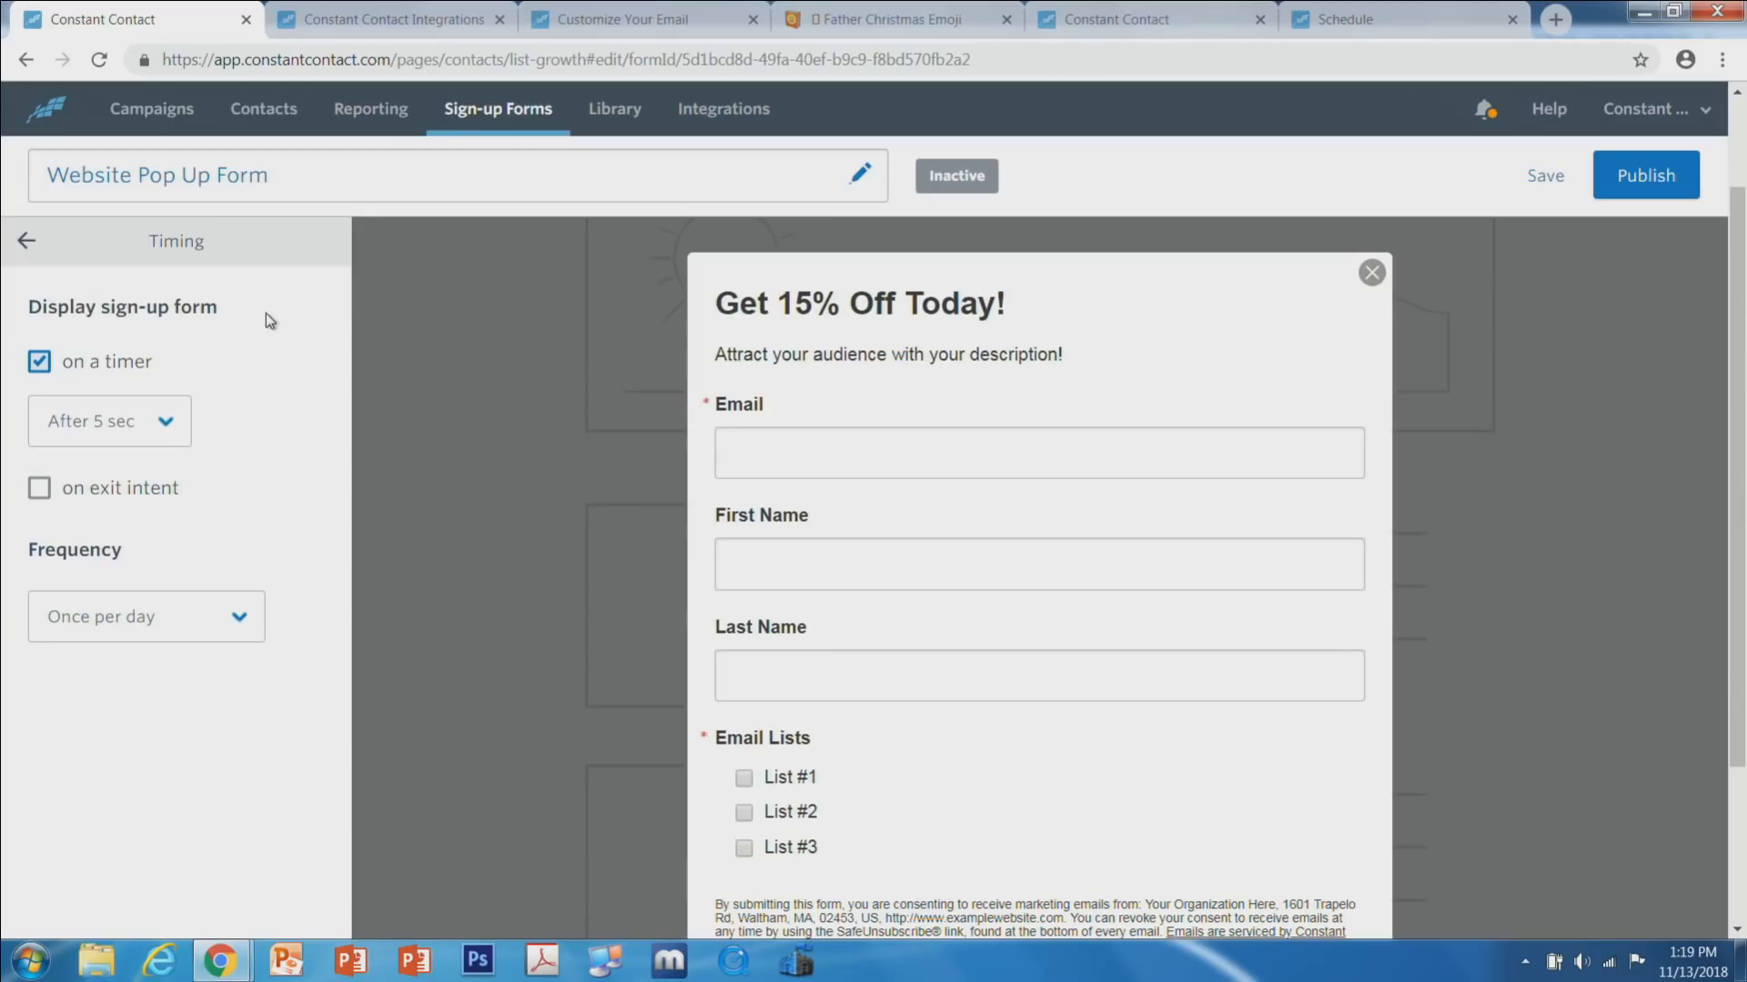
left_click(141, 421)
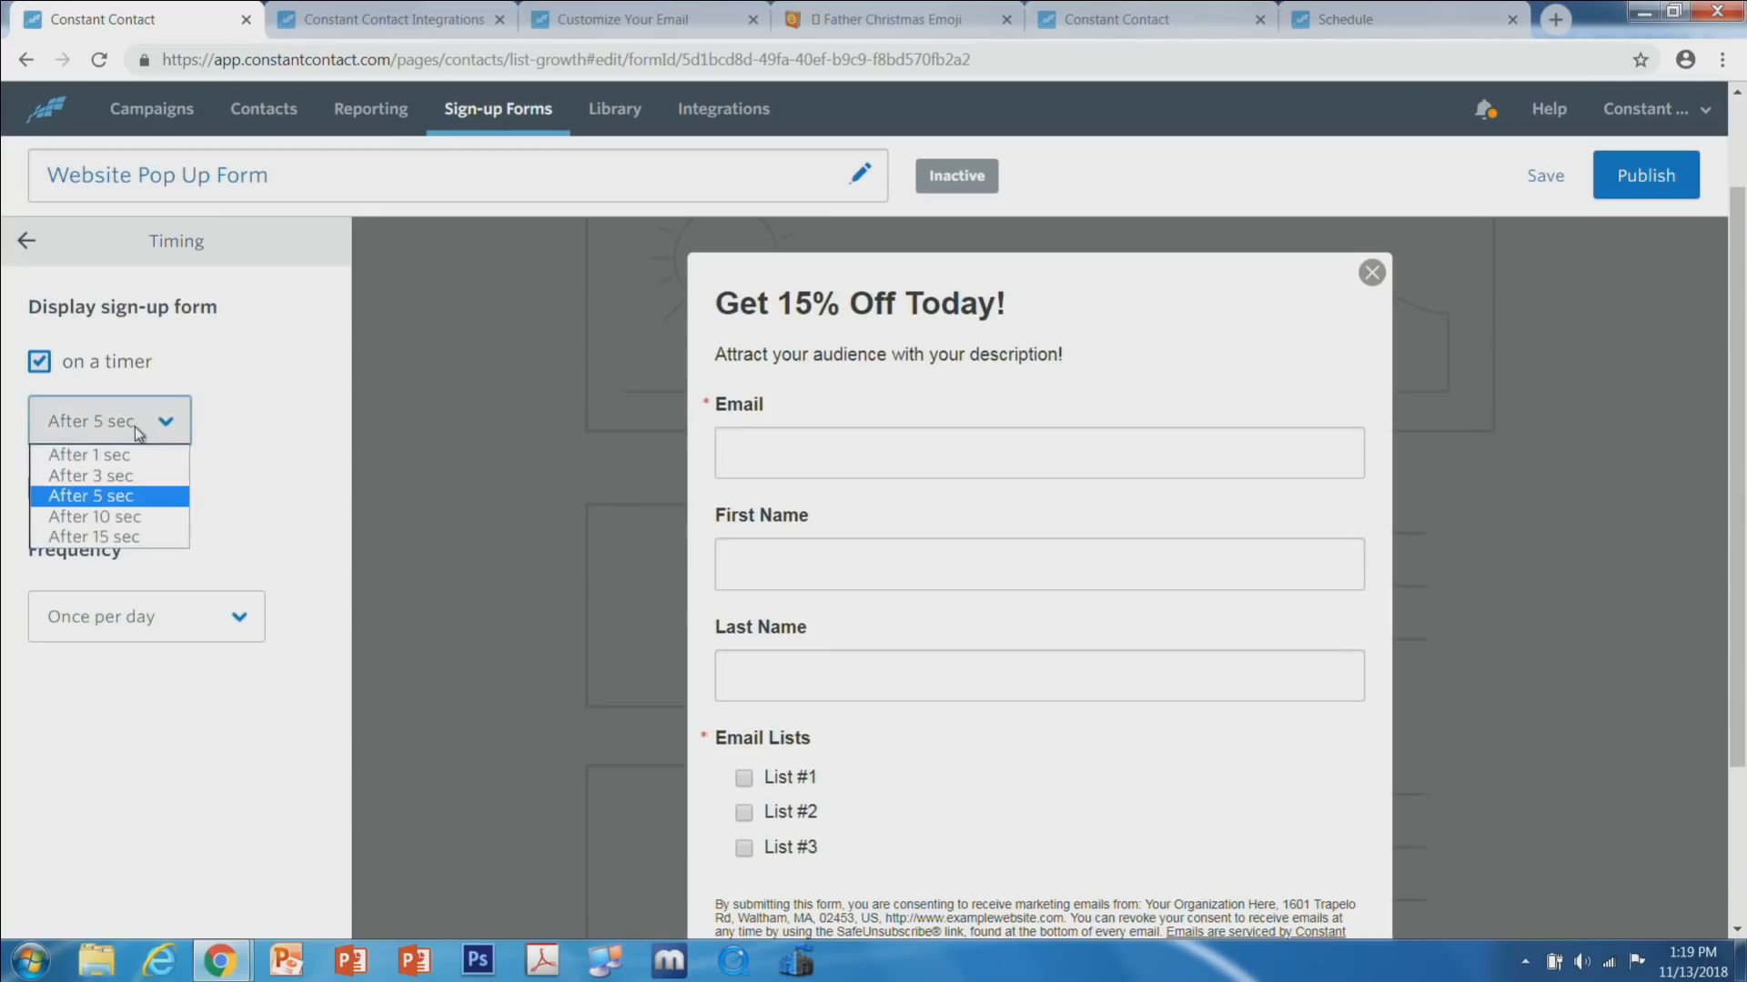
left_click(141, 516)
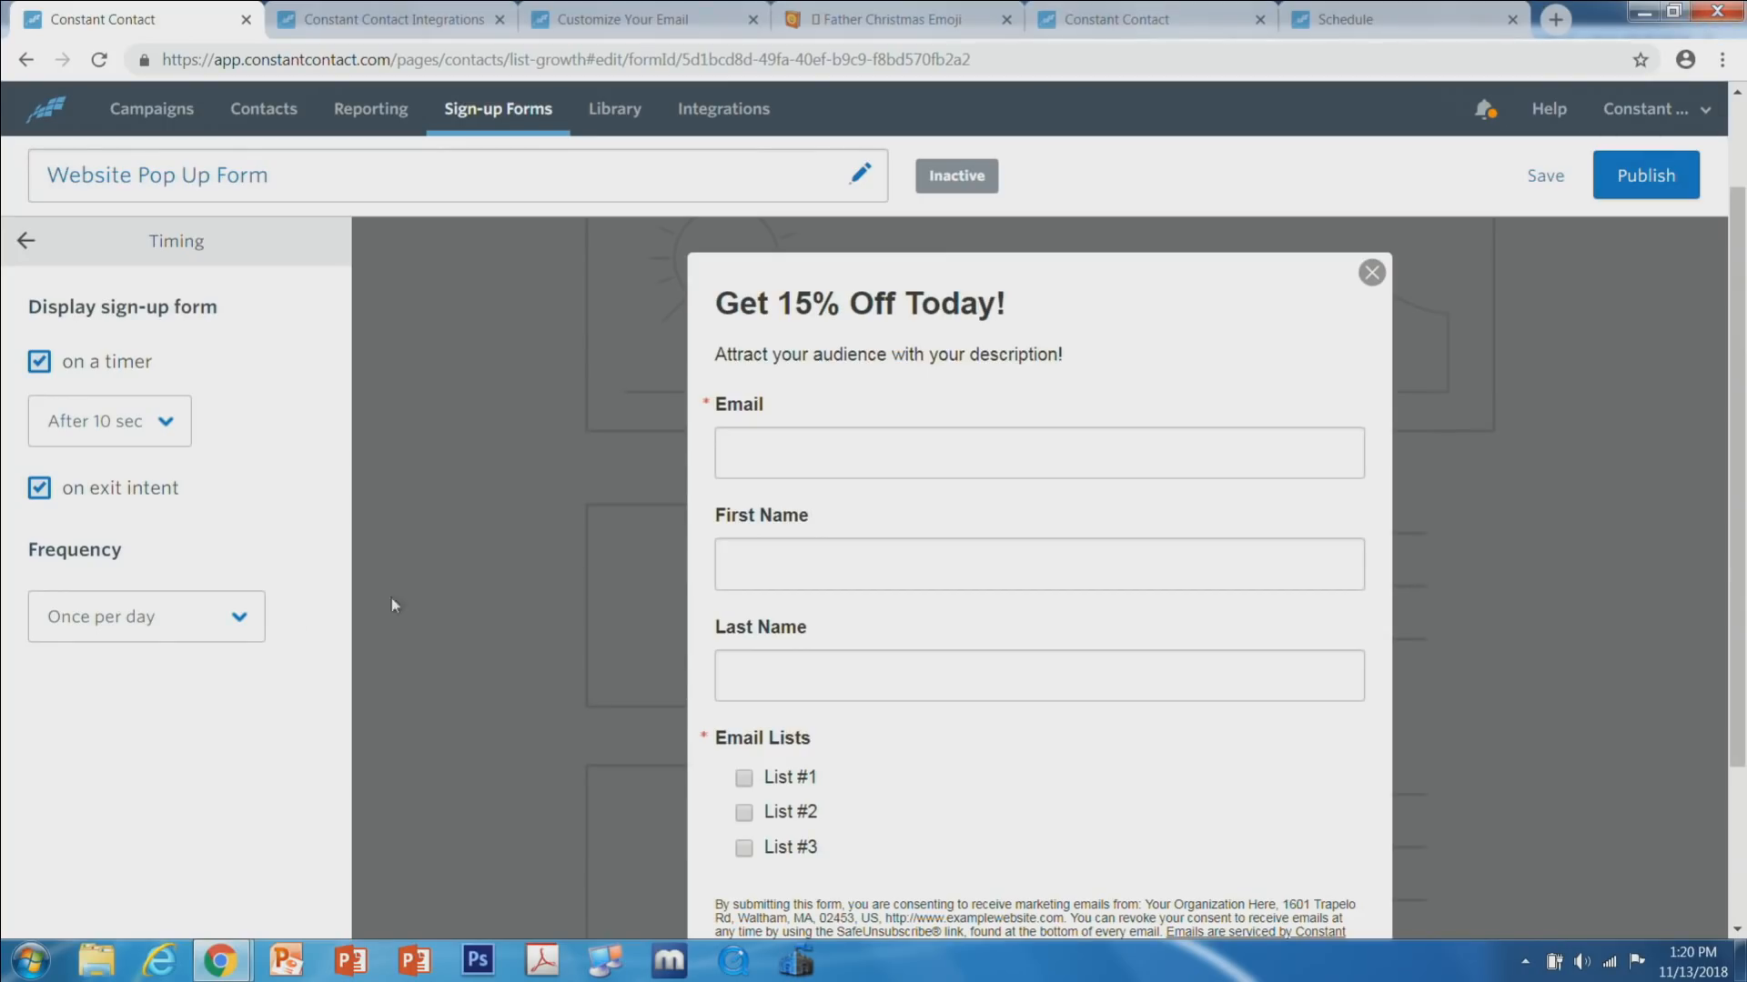
Set the form's display frequency to once per week and close the timing settings.
left_click(179, 628)
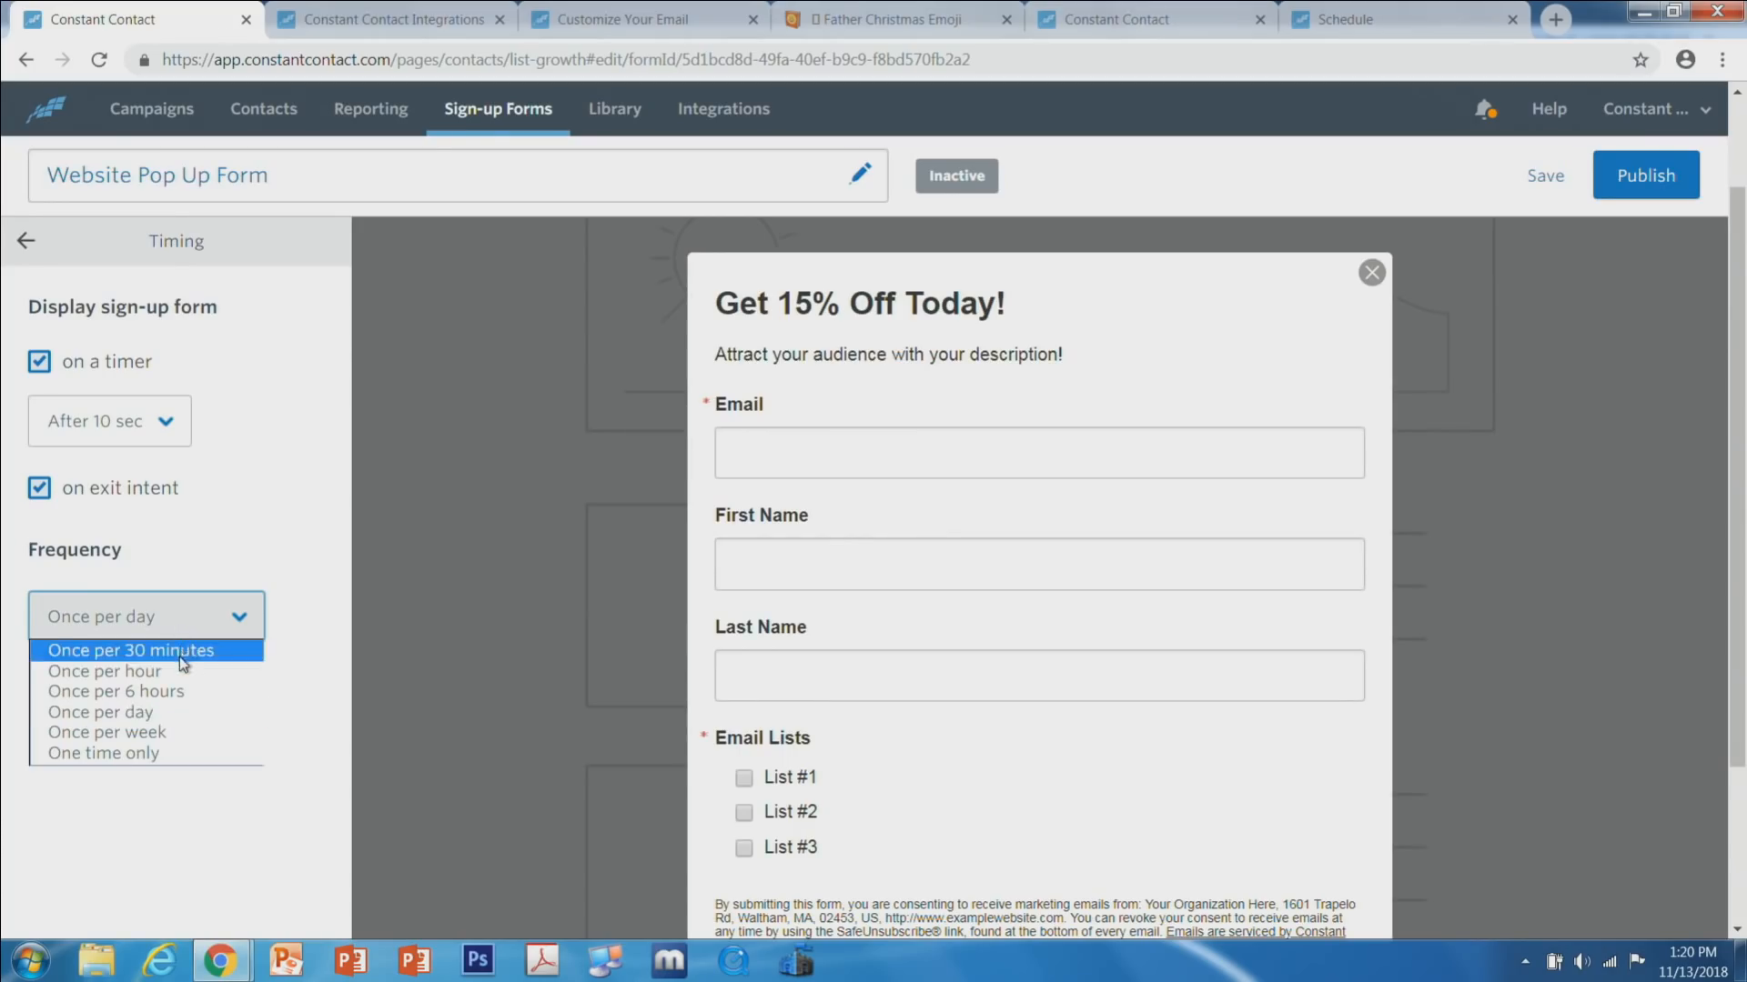
left_click(180, 737)
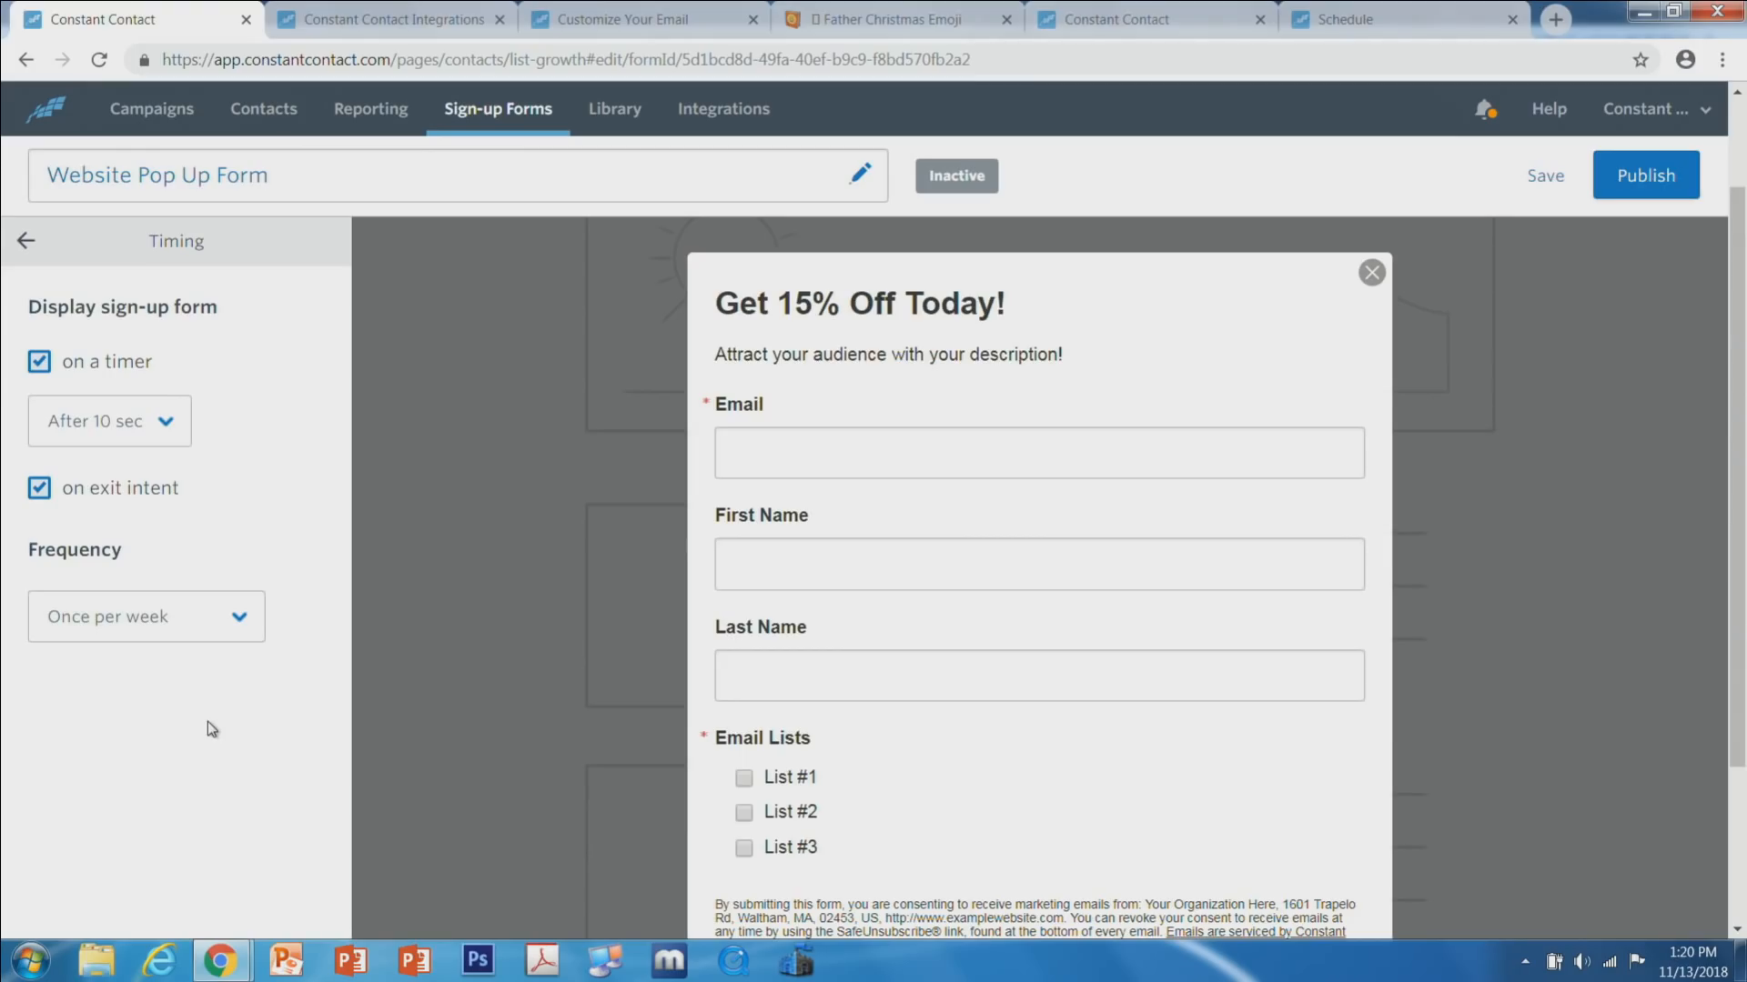
left_click(25, 240)
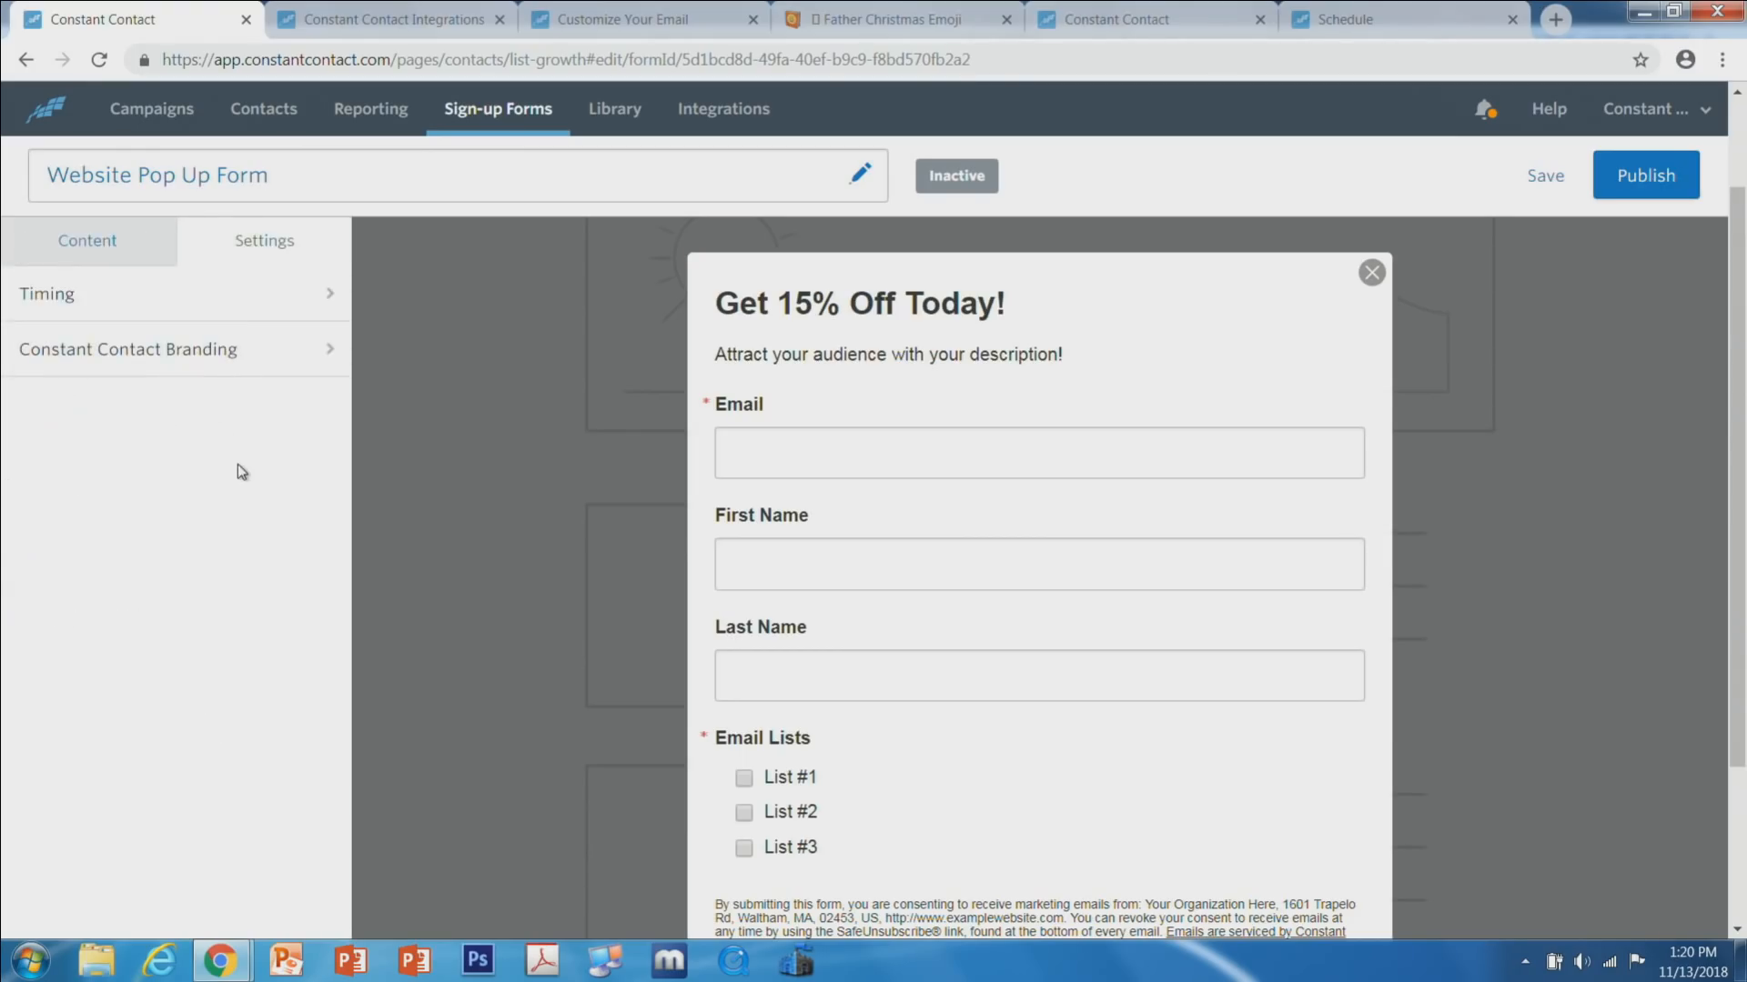
Save and publish the pop-up form, and view the Universal Code for installing it on a website.
left_click(1536, 186)
left_click(1646, 176)
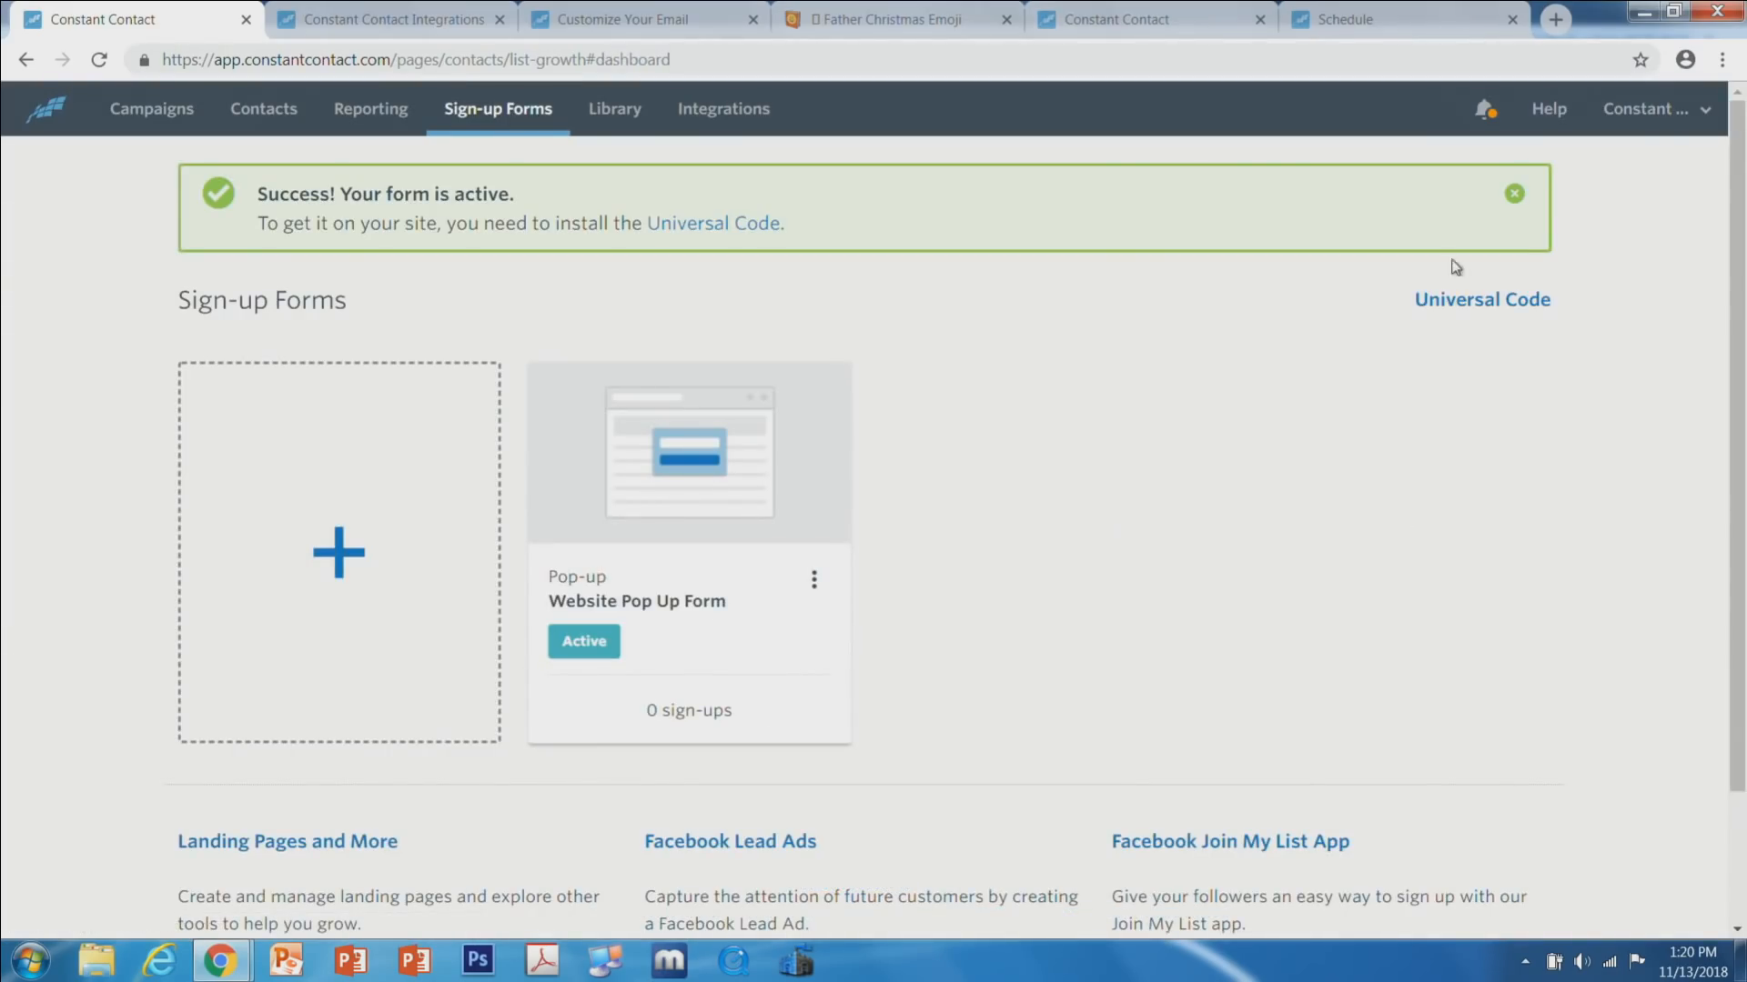
left_click(1466, 299)
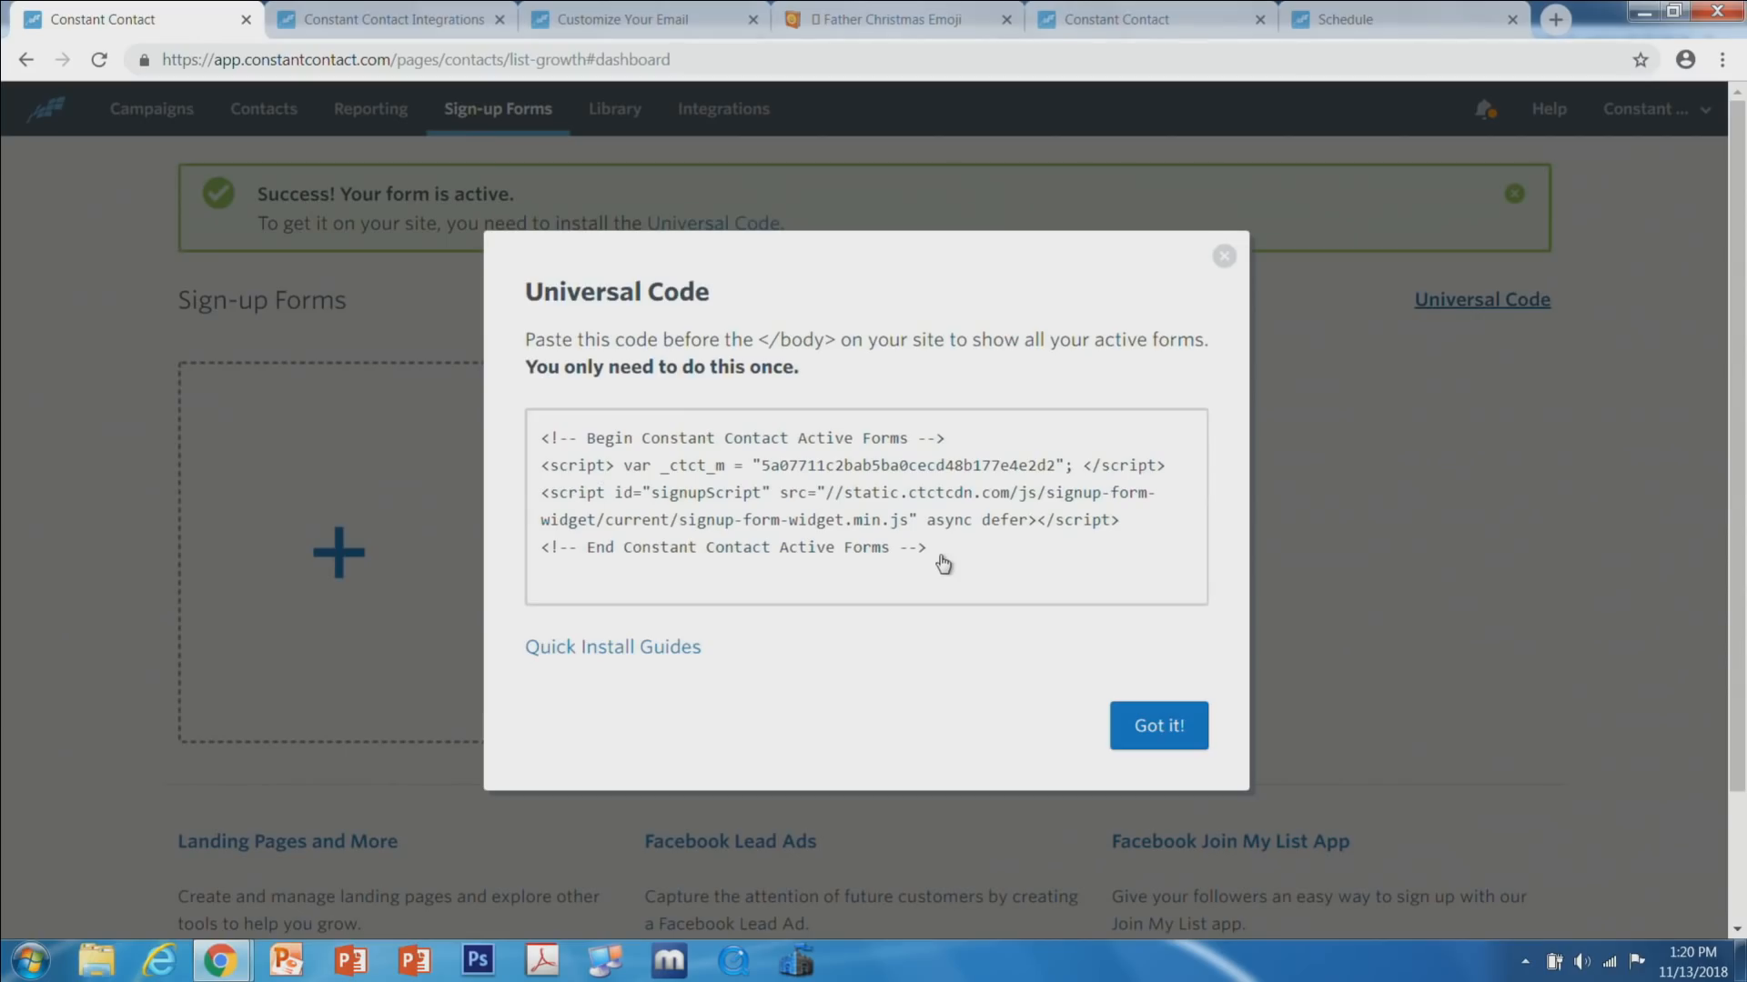
left_click(1173, 748)
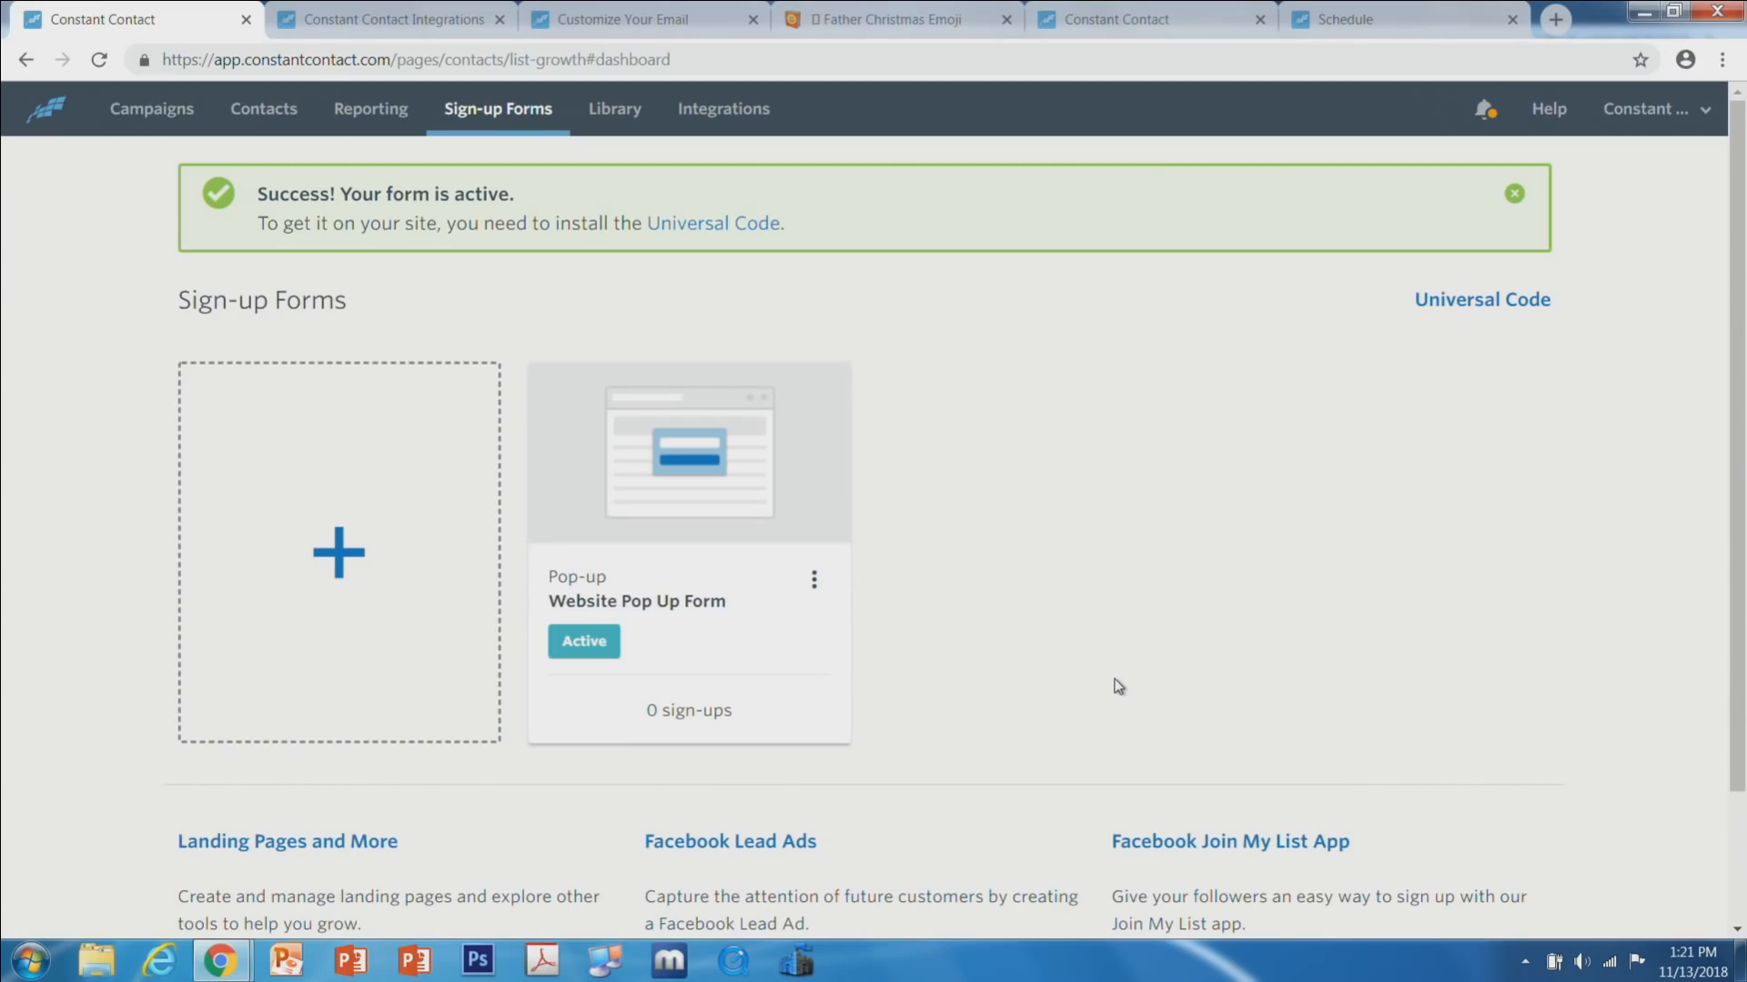
Log back in to reach the Facebook Lead Ads integration, and switch to the open Create Lead Ad window.
scroll(986, 510, "down", 1)
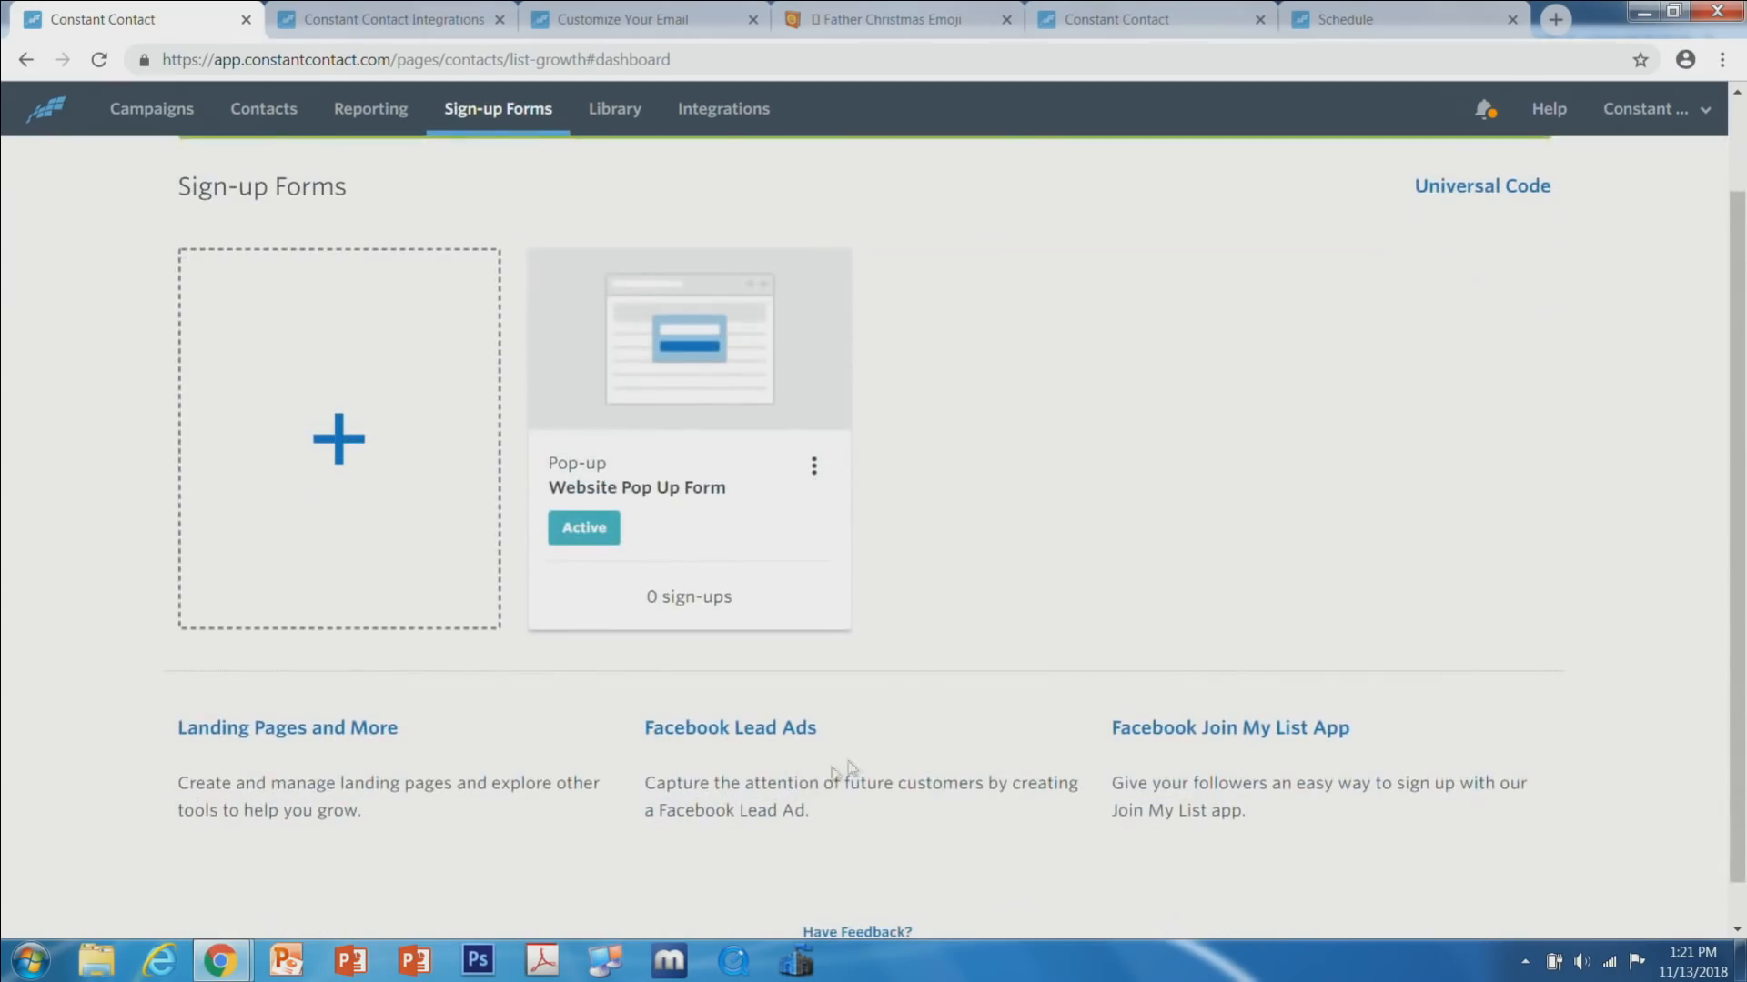
left_click(670, 735)
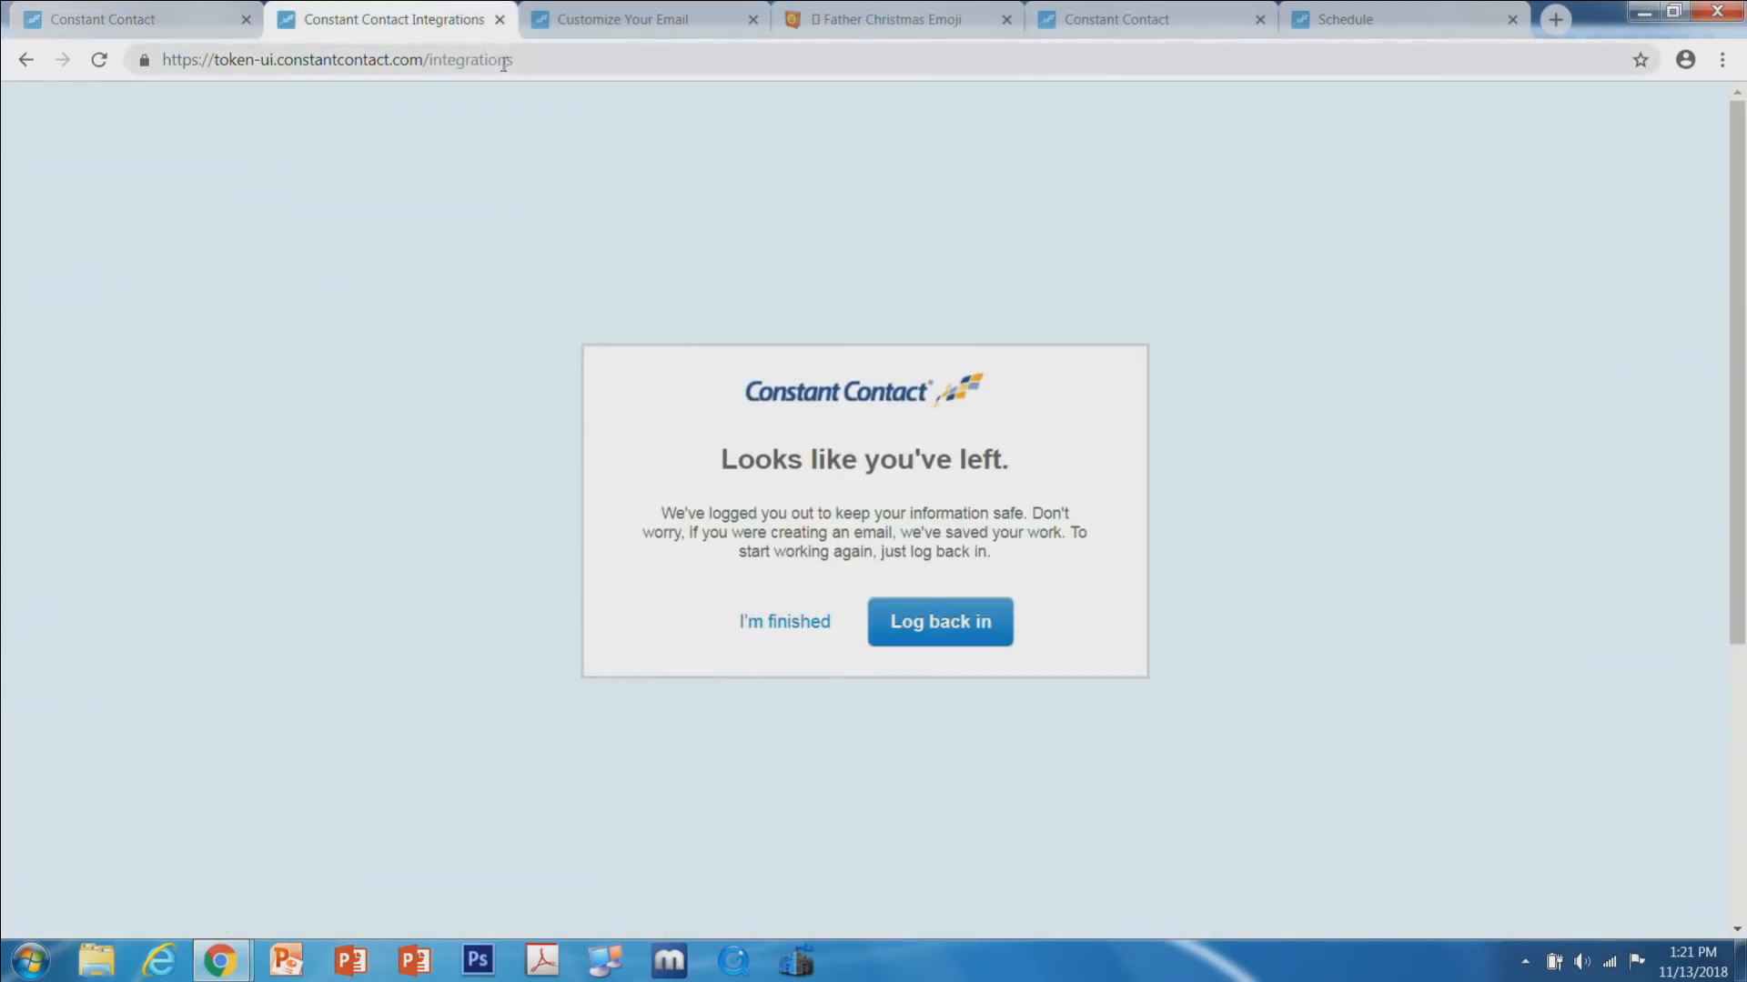
left_click(897, 626)
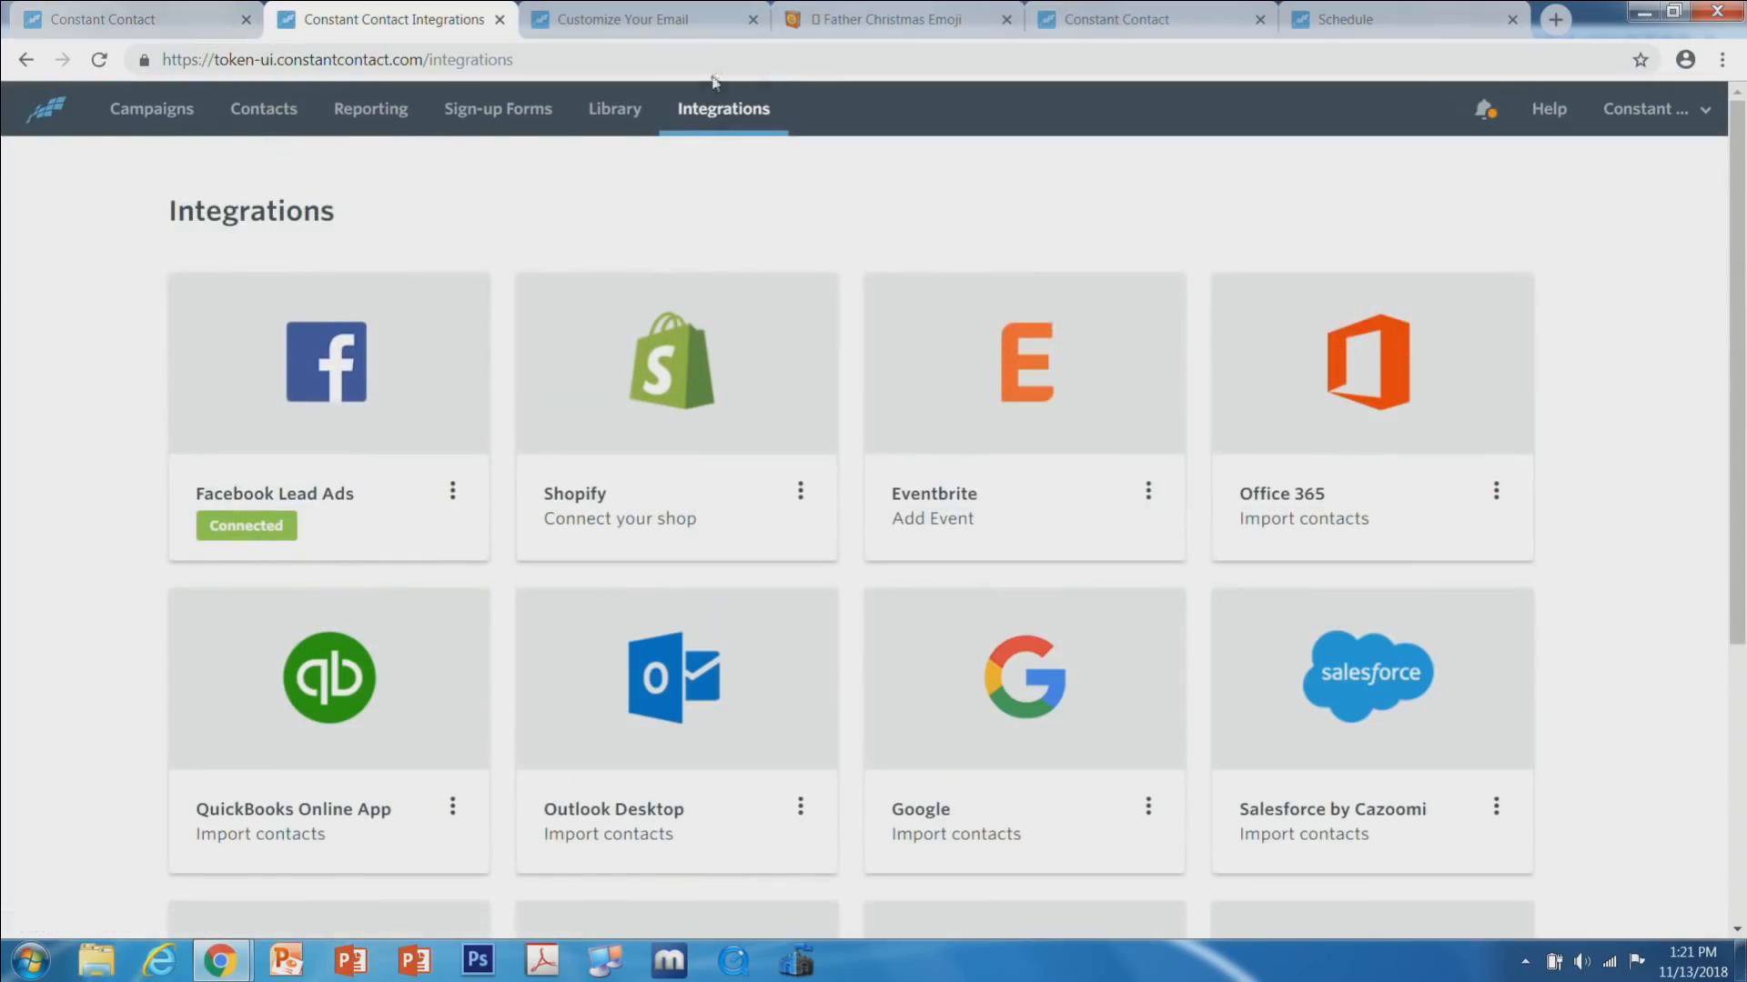
left_click(297, 499)
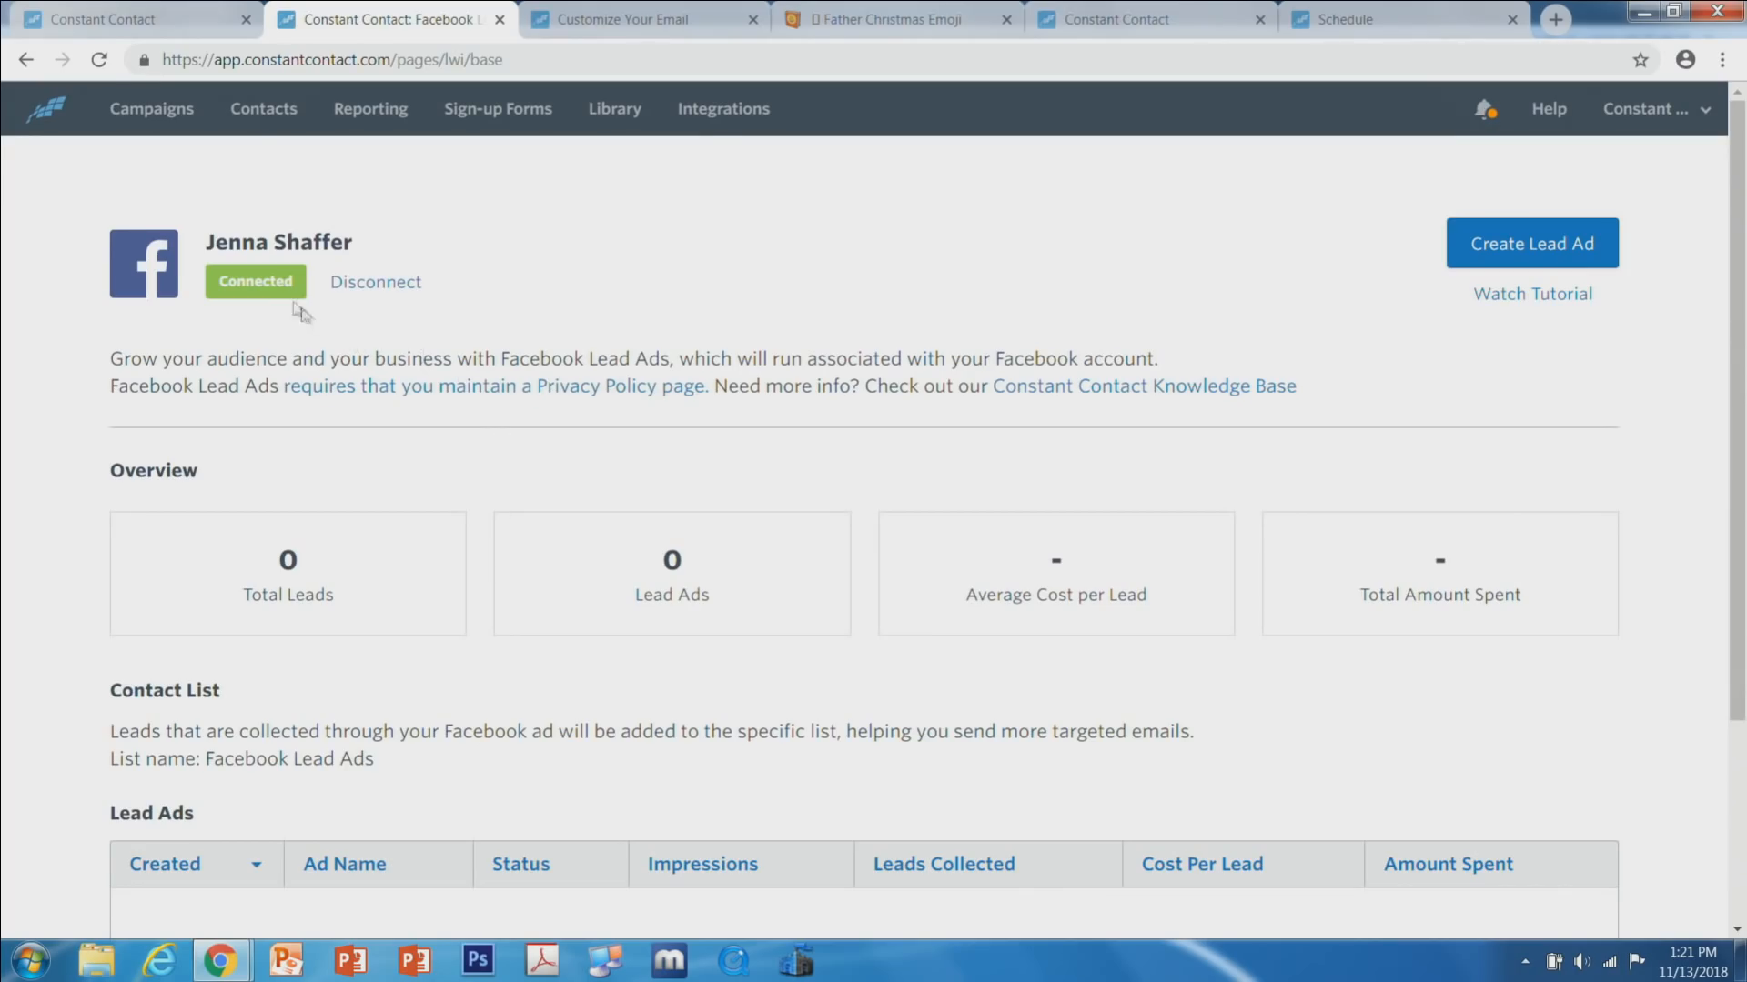
mouse_move(202, 973)
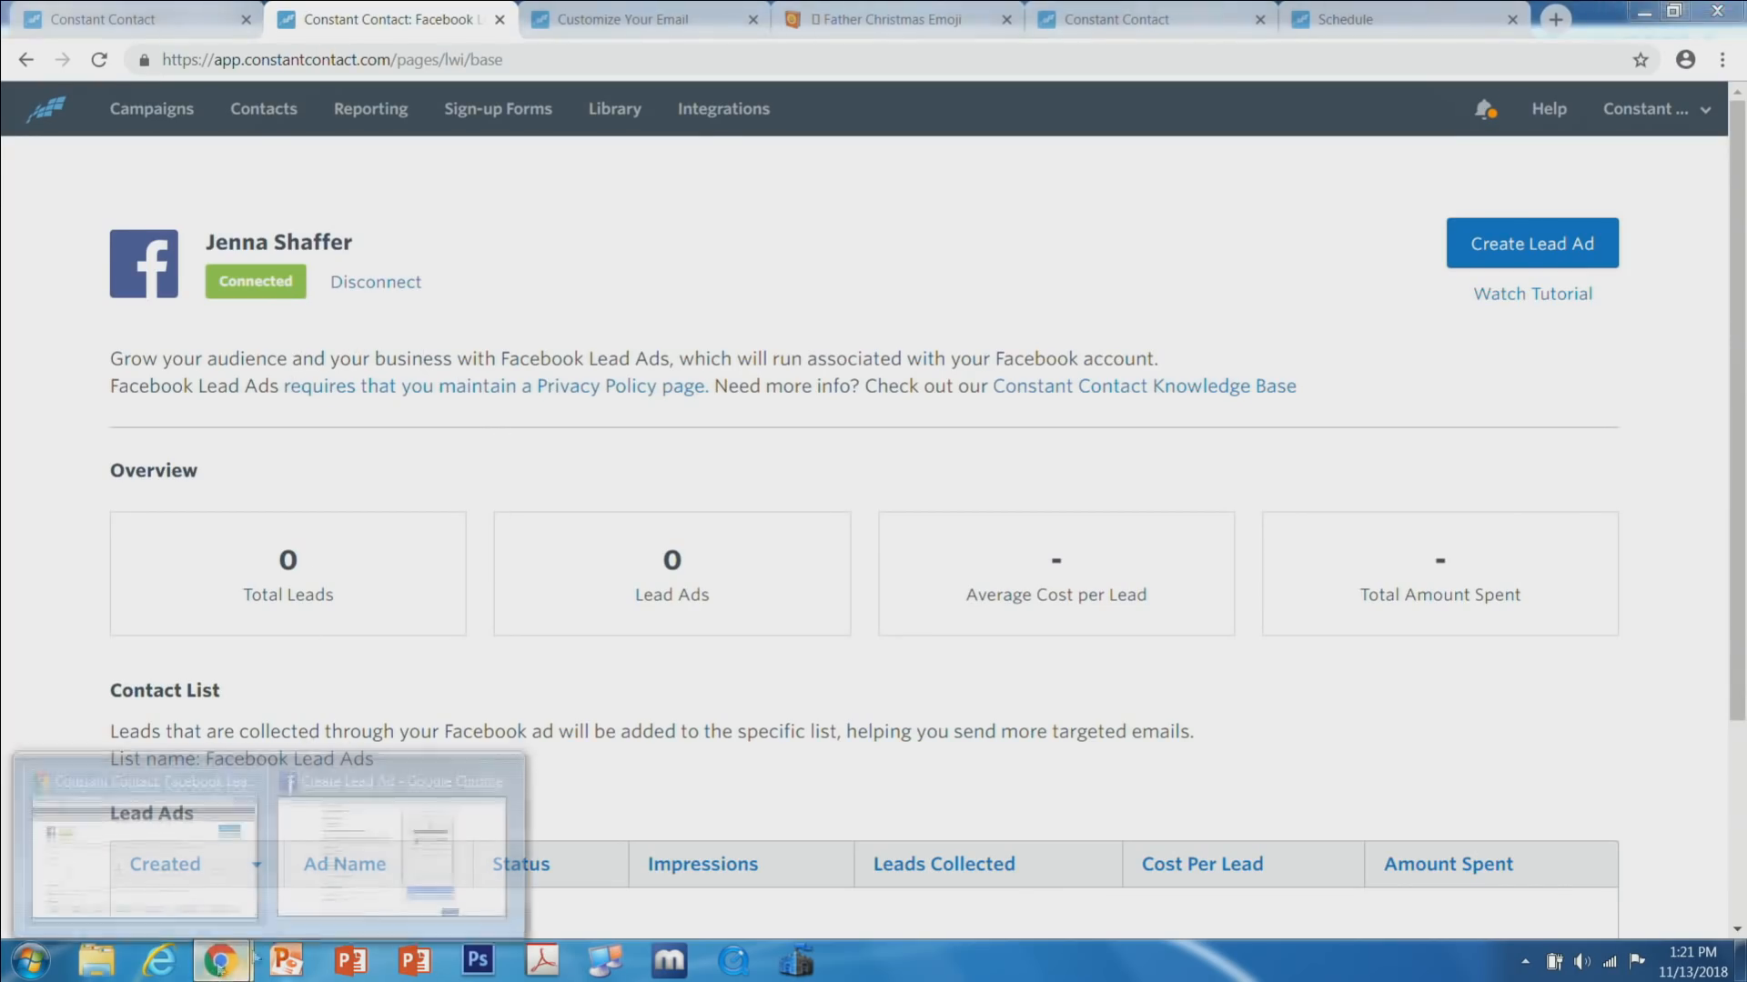
left_click(389, 873)
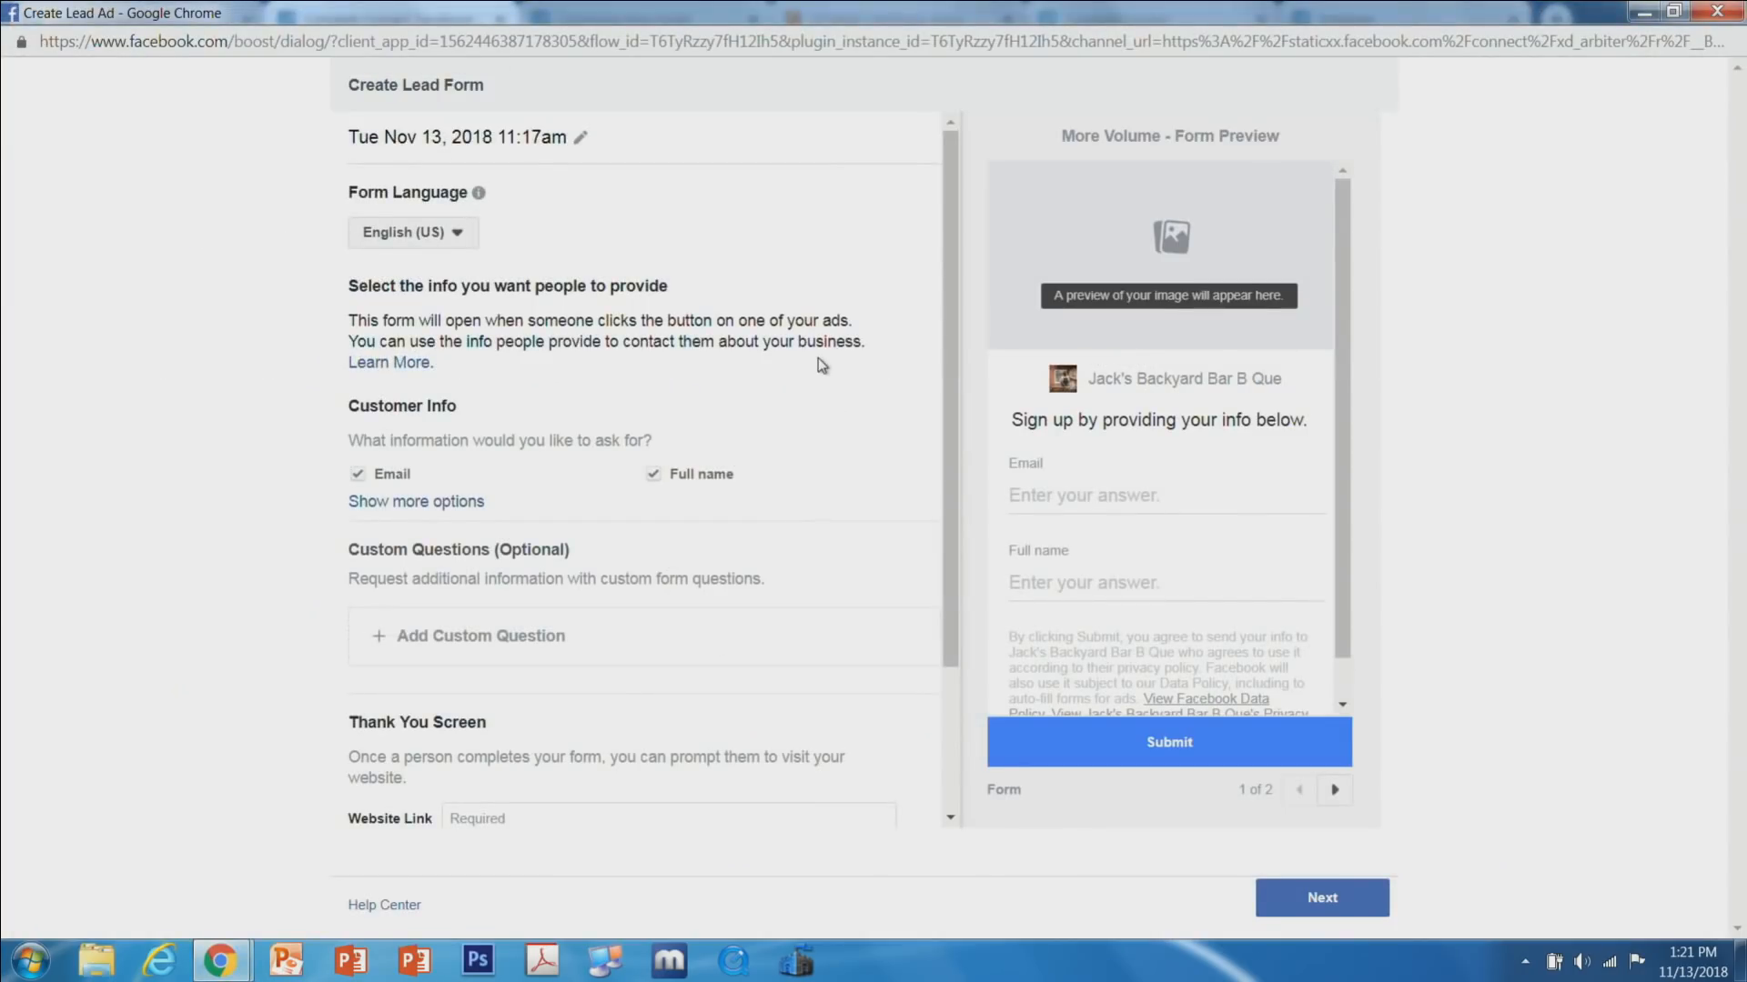
Name the lead form "Jack's Backyard BBQ".
left_click(442, 150)
triple_click(449, 145)
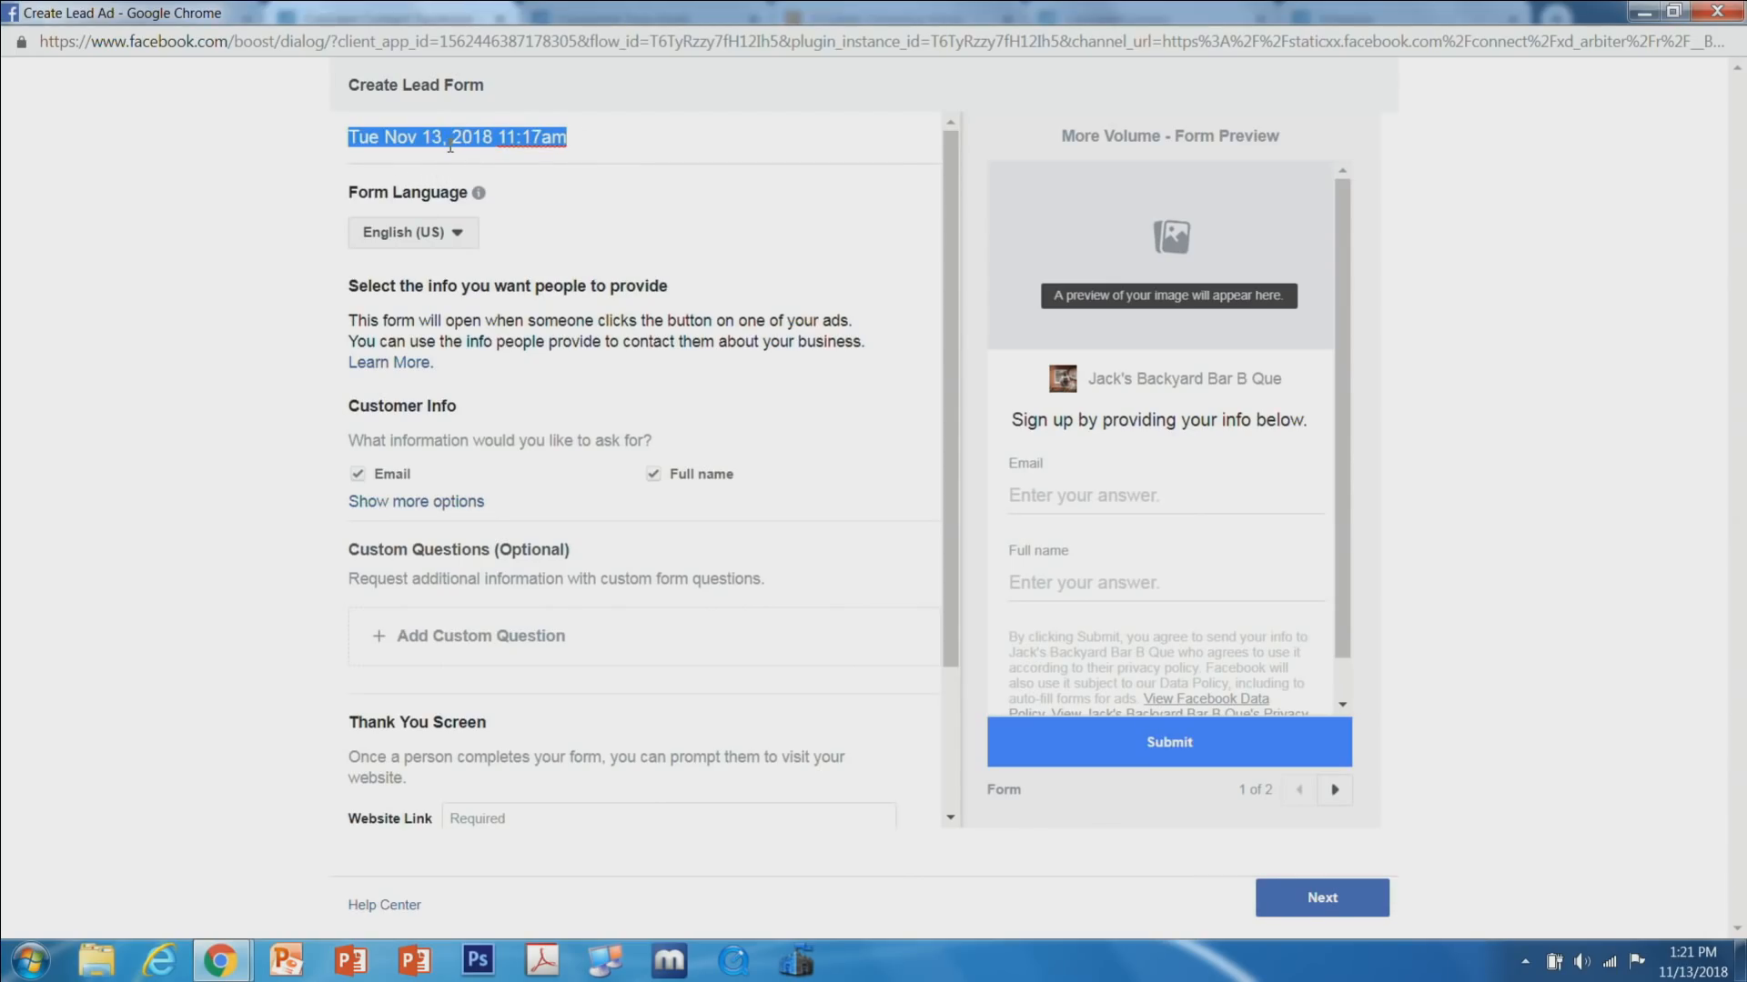
type("Webs")
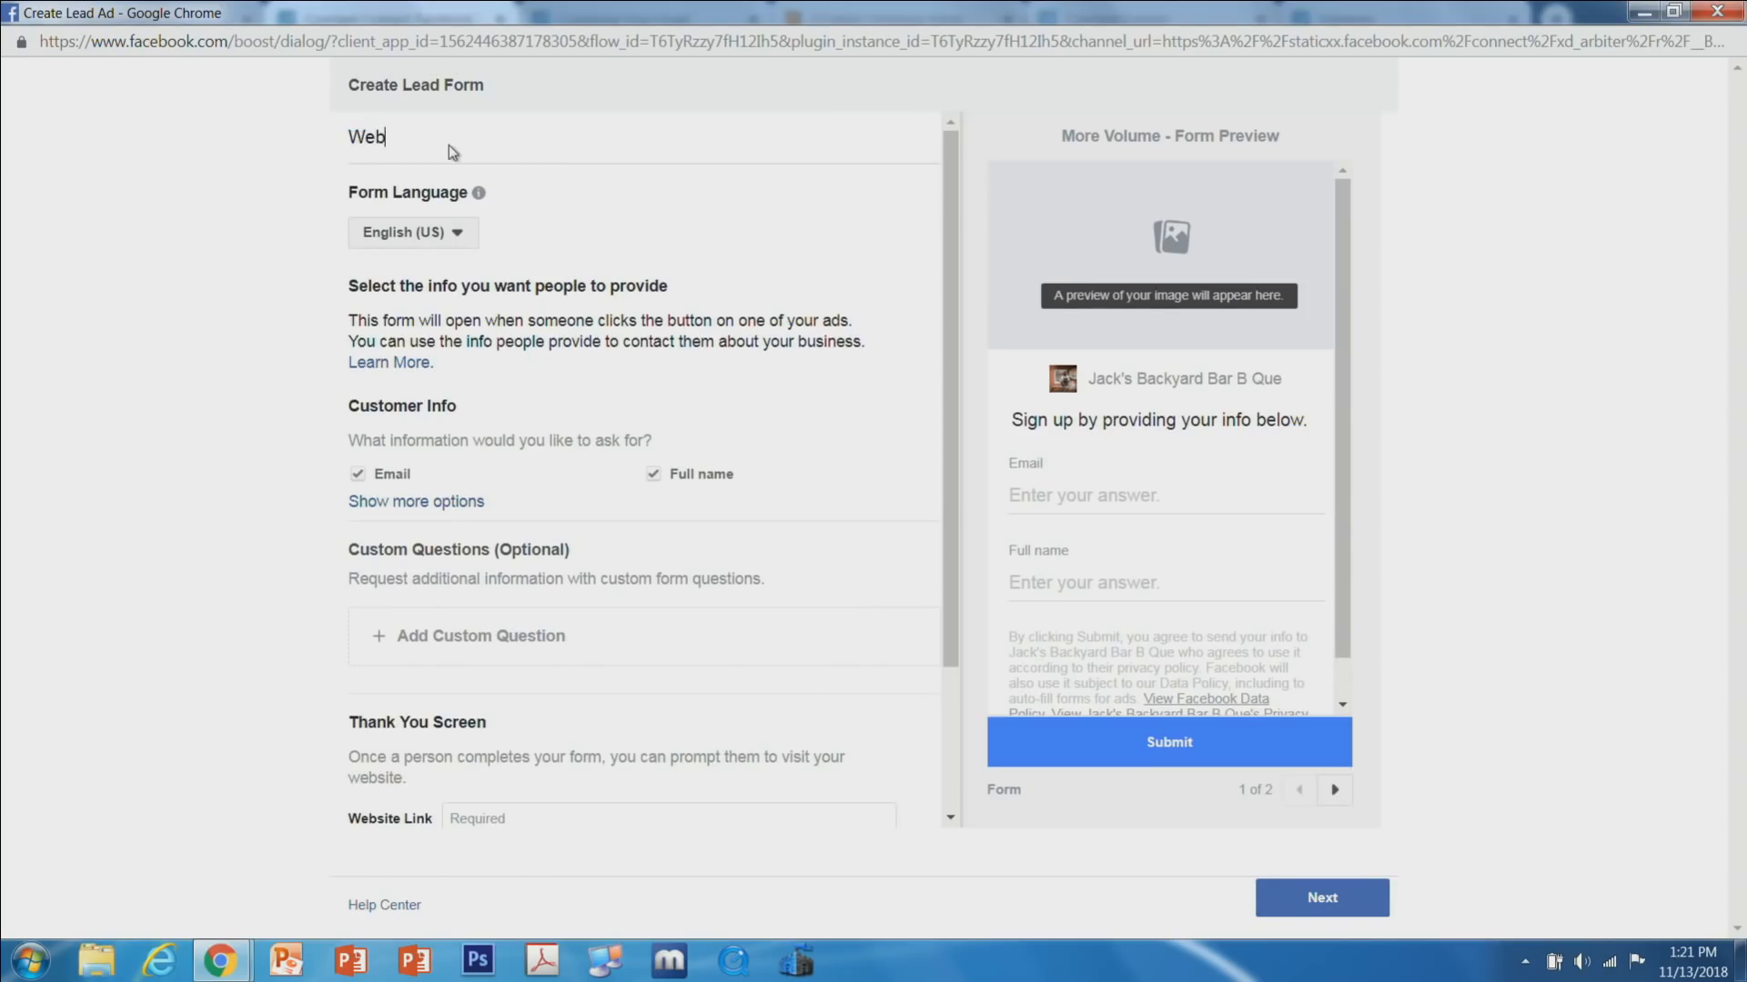
key("BackSpace")
key("BackSpace")
key("BackSpace")
key("BackSpace")
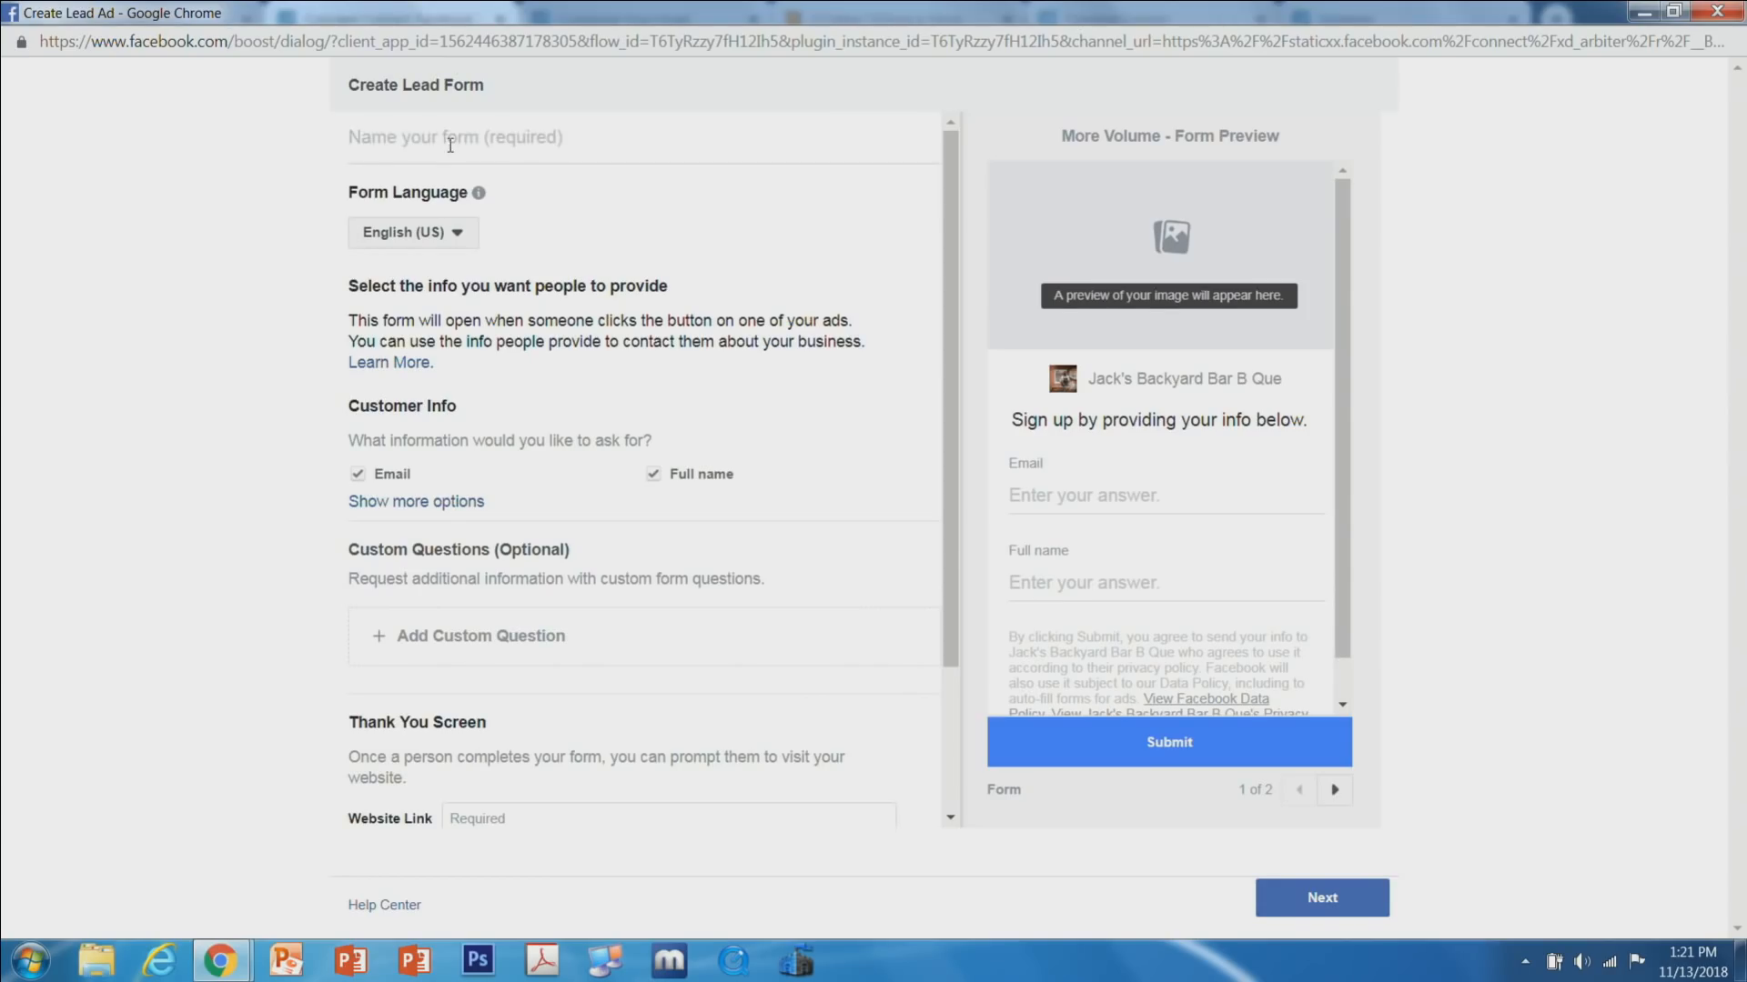
type("Jack's Ba")
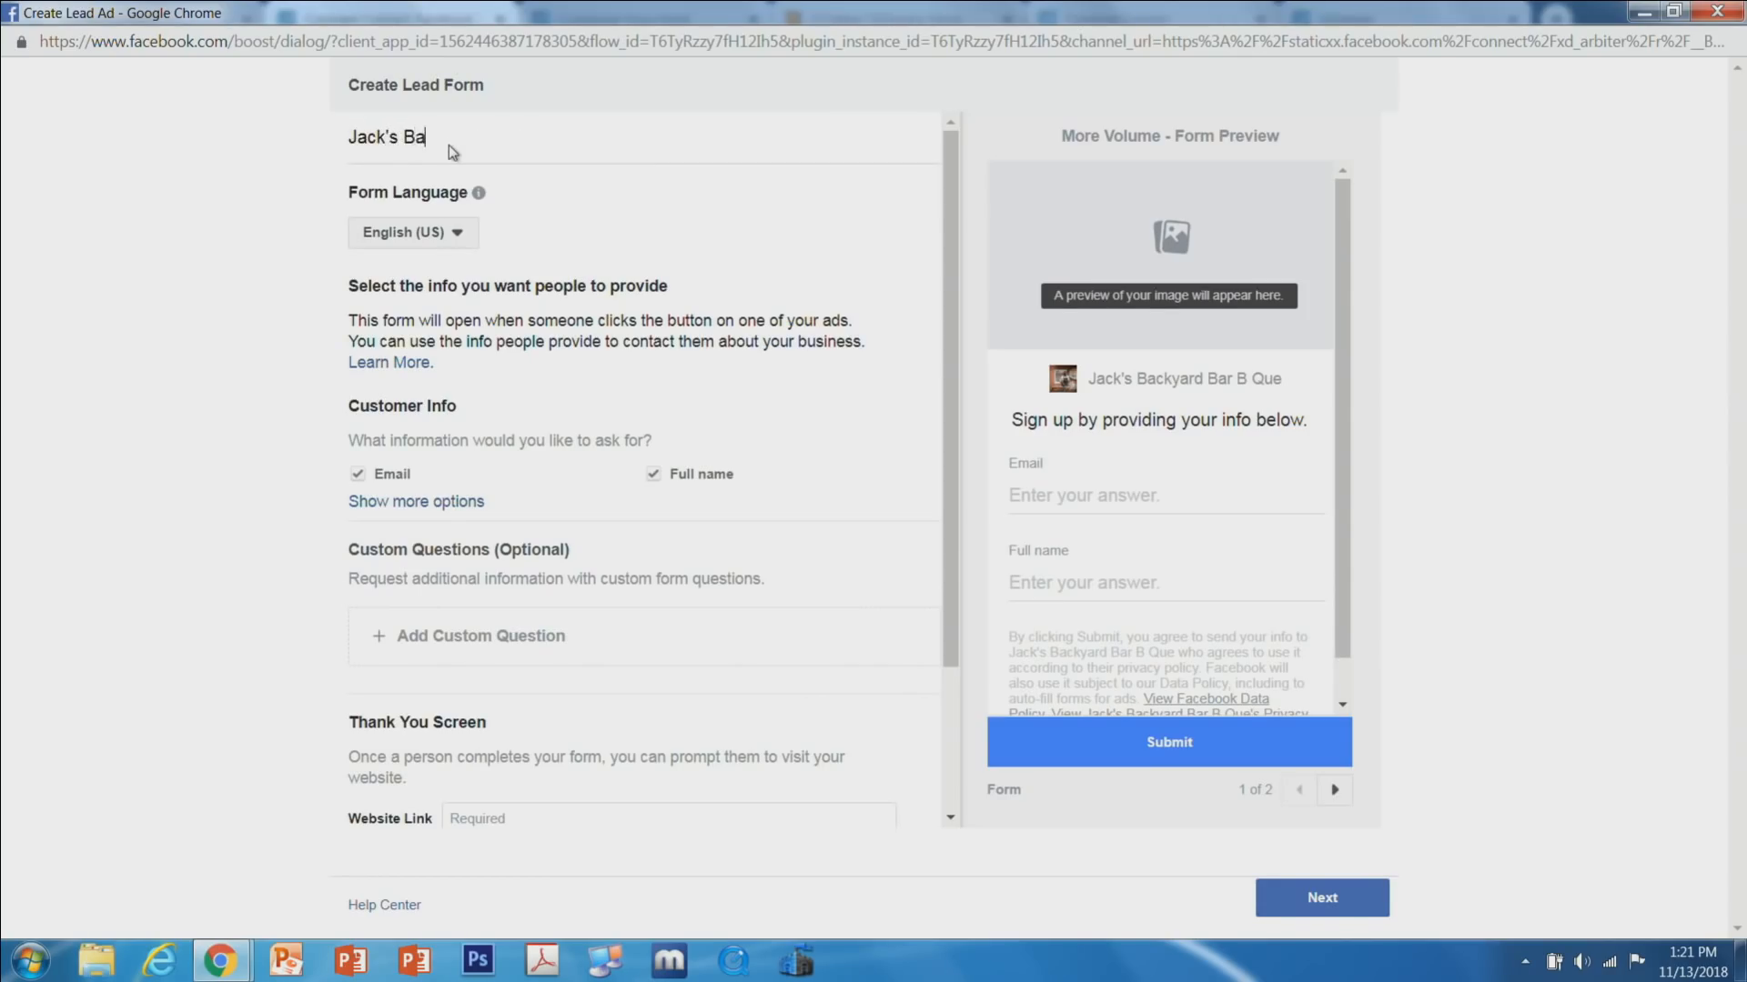
type("ckyard BBQ")
Expand the Customer Info options and review the additional contact, demographic and work fields.
scroll(876, 387, "down", 2)
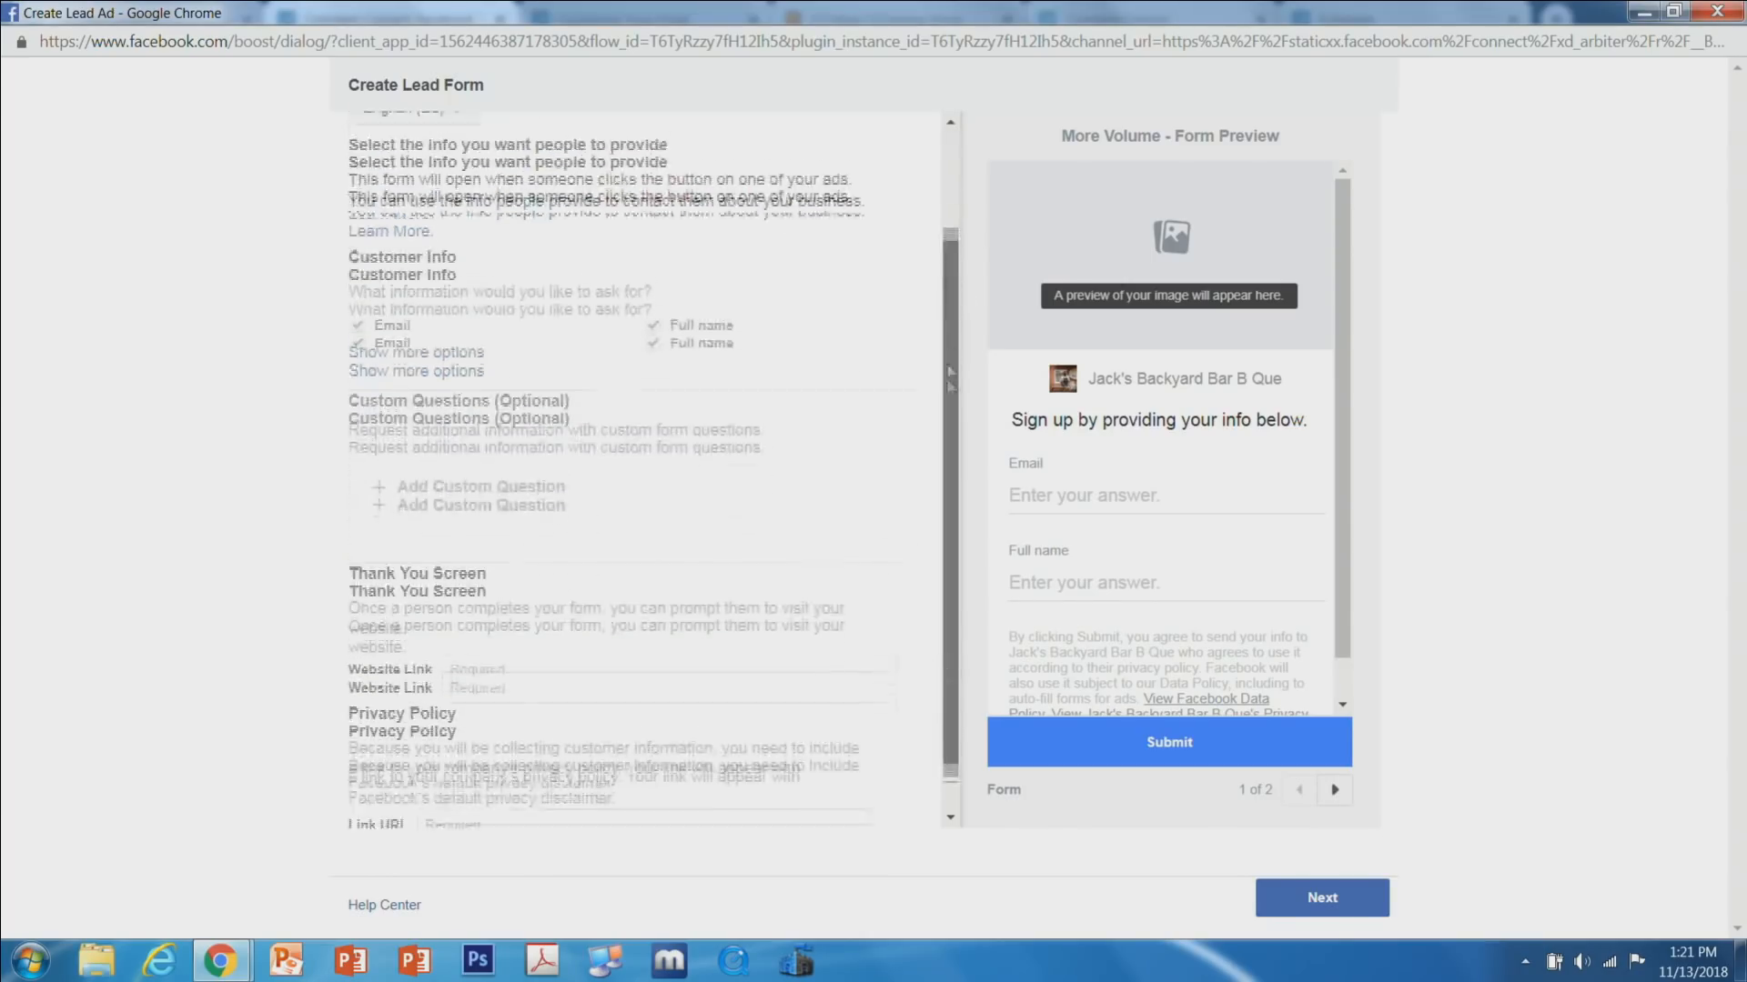
left_click(423, 317)
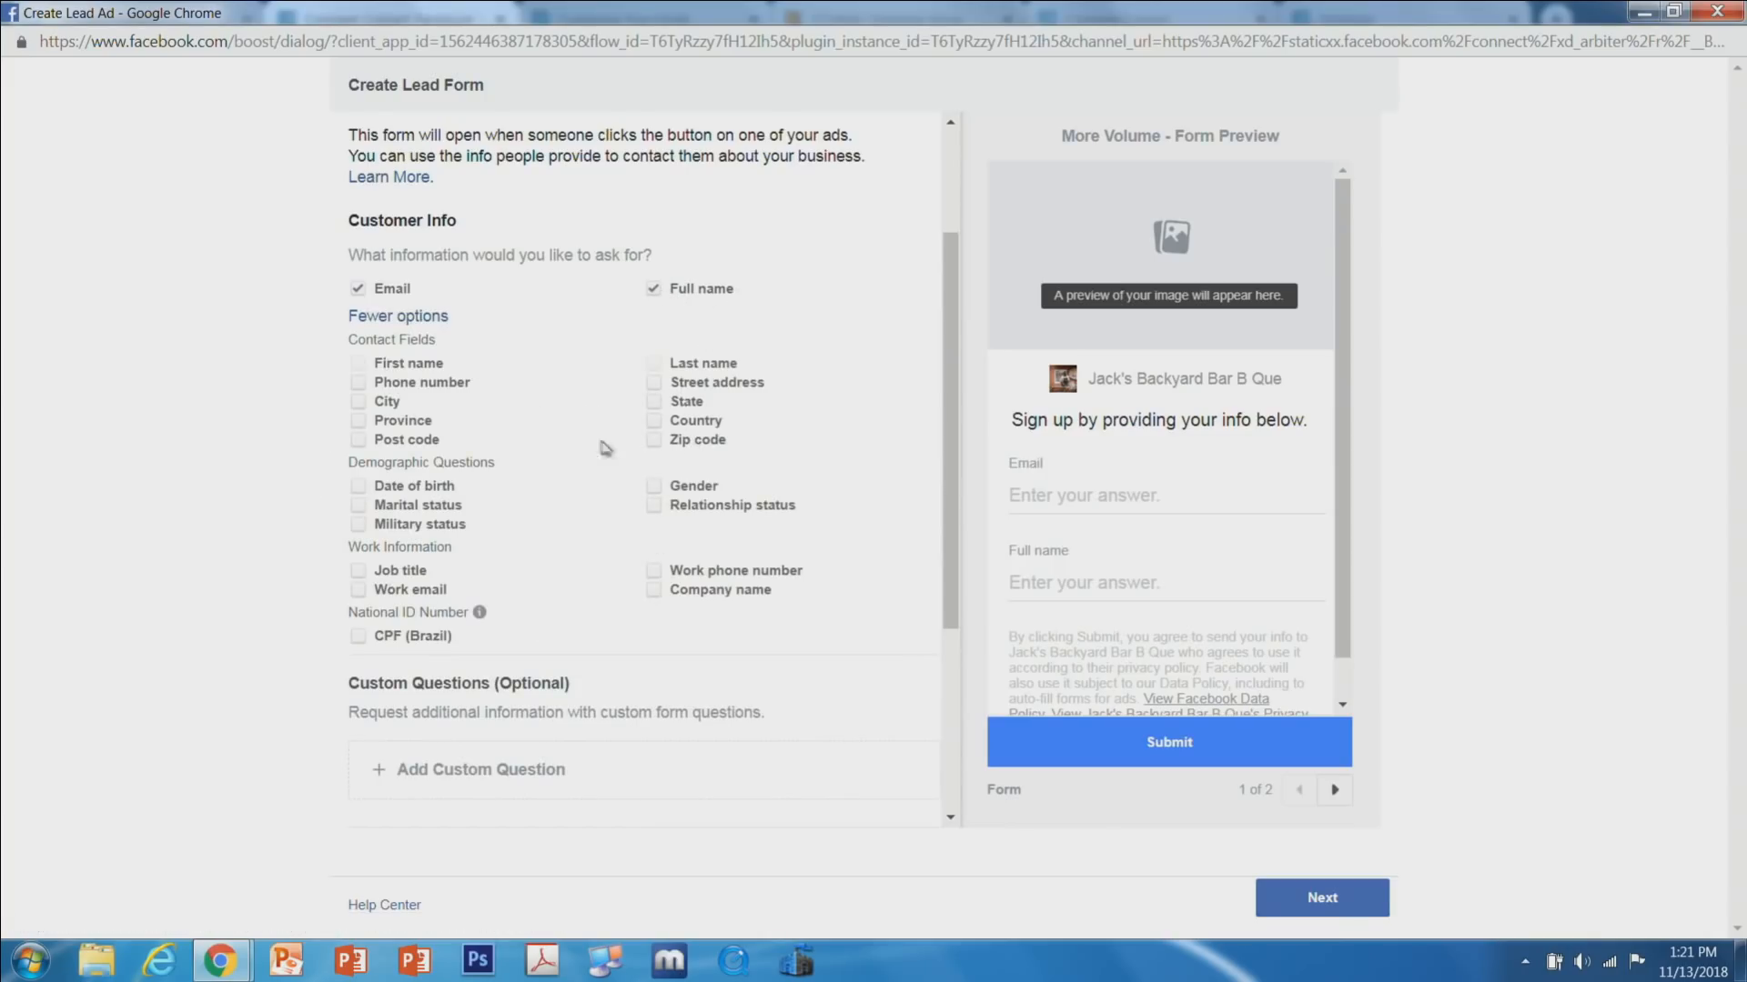
scroll(609, 429, "down", 4)
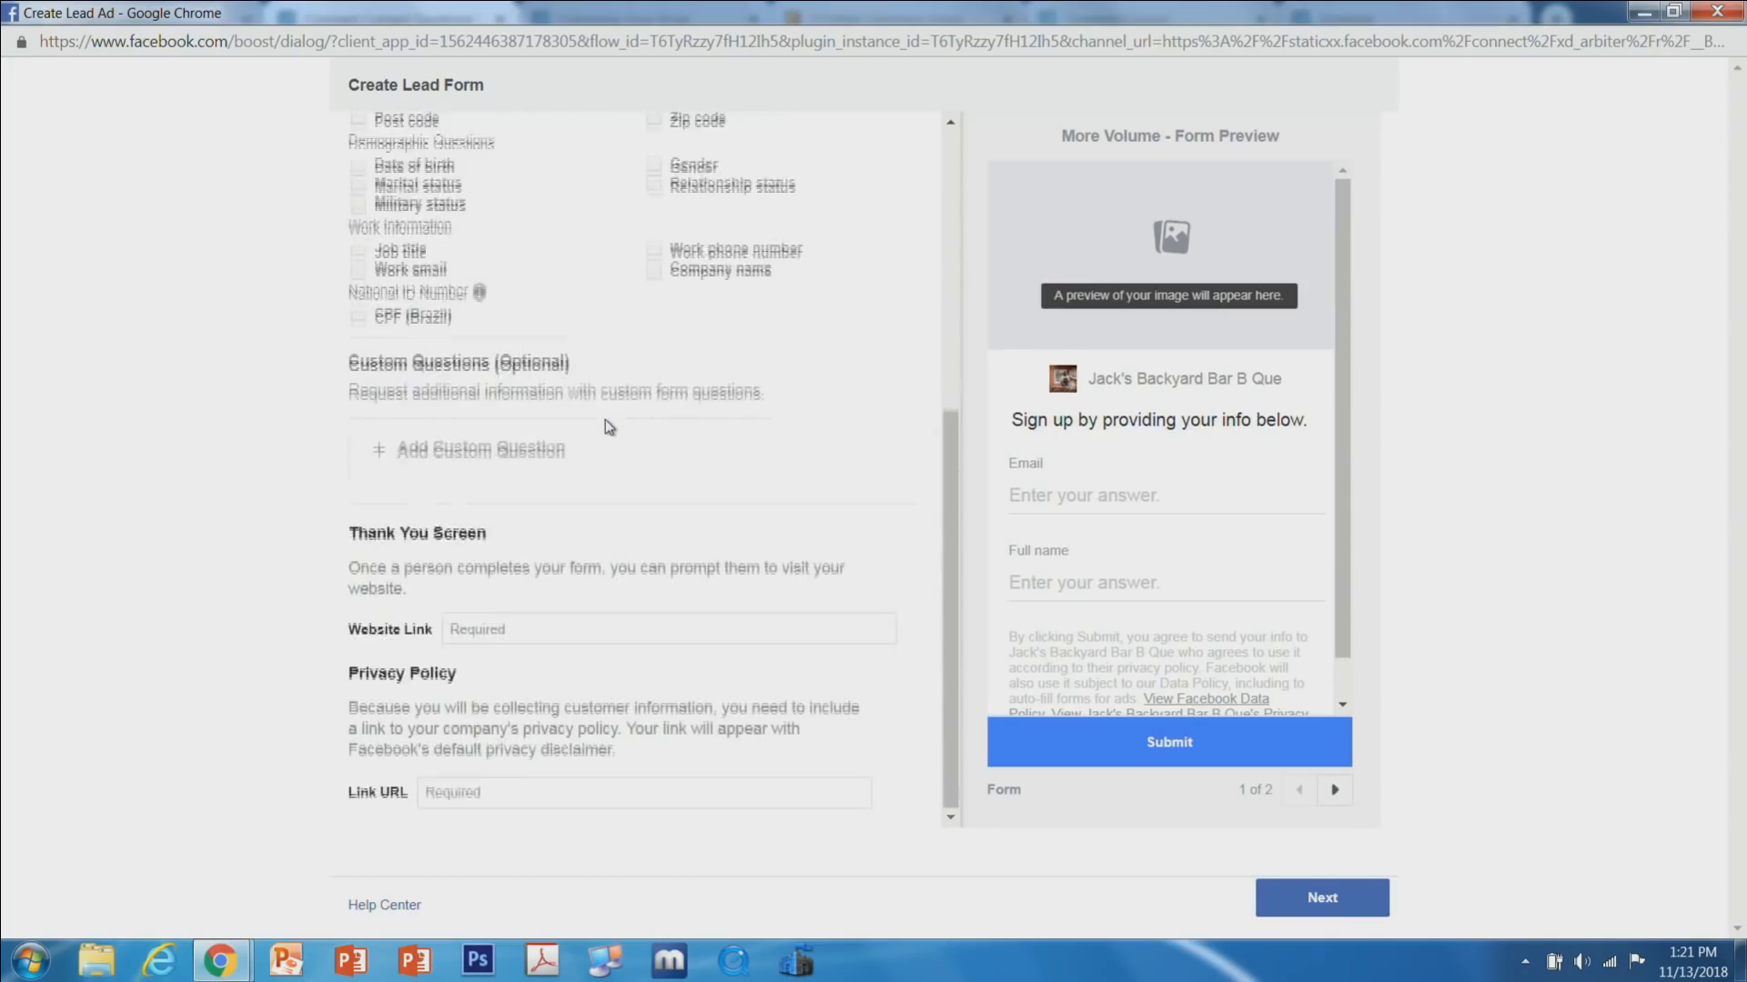
Add a custom question reading "Have you ever been to Jack's Backyard BBQ before".
left_click(479, 461)
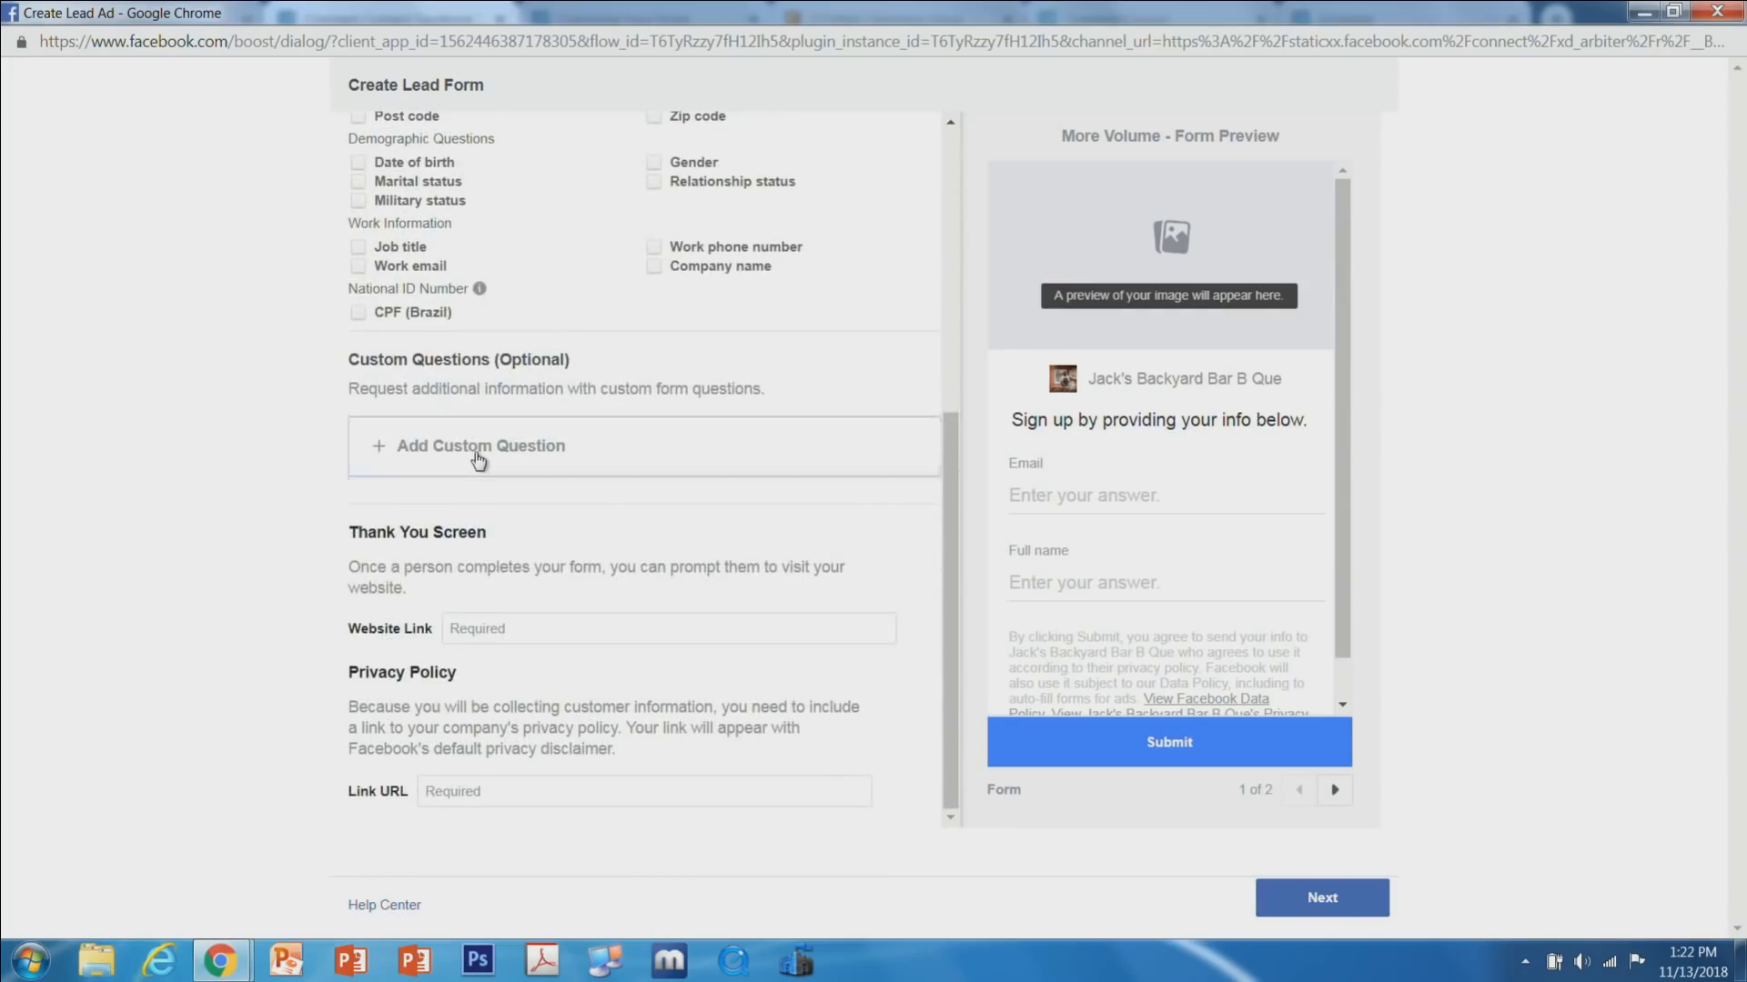
left_click(459, 528)
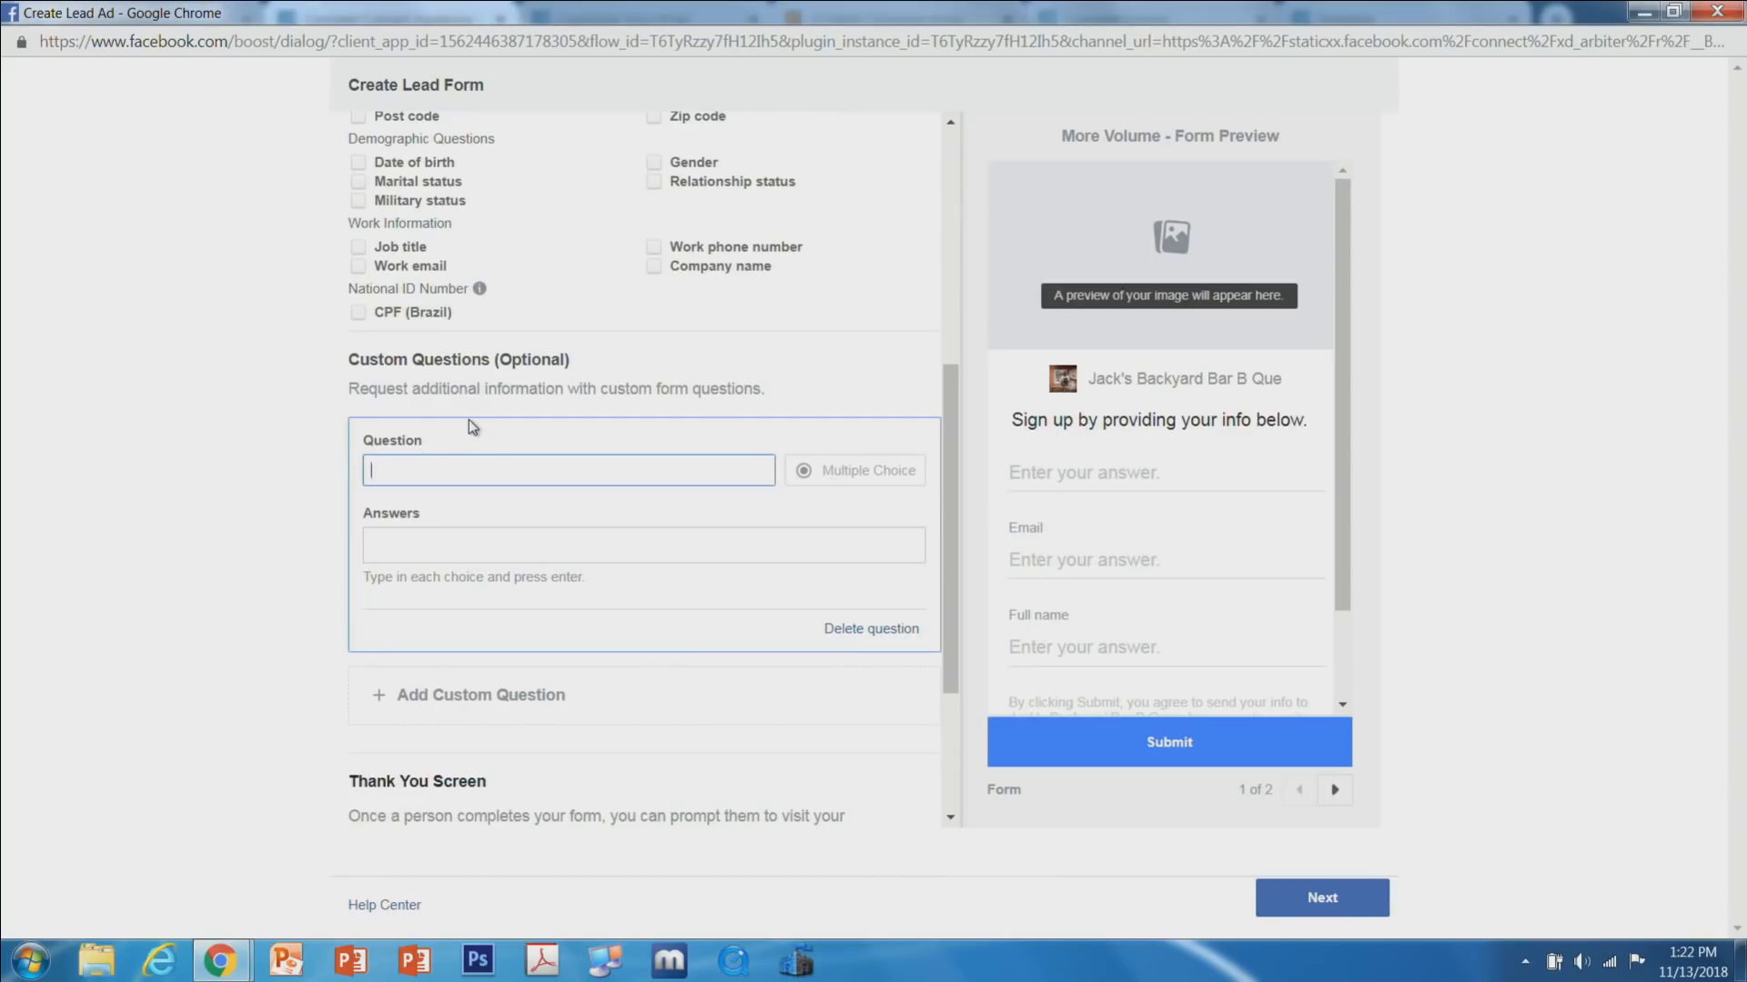
type("Hac")
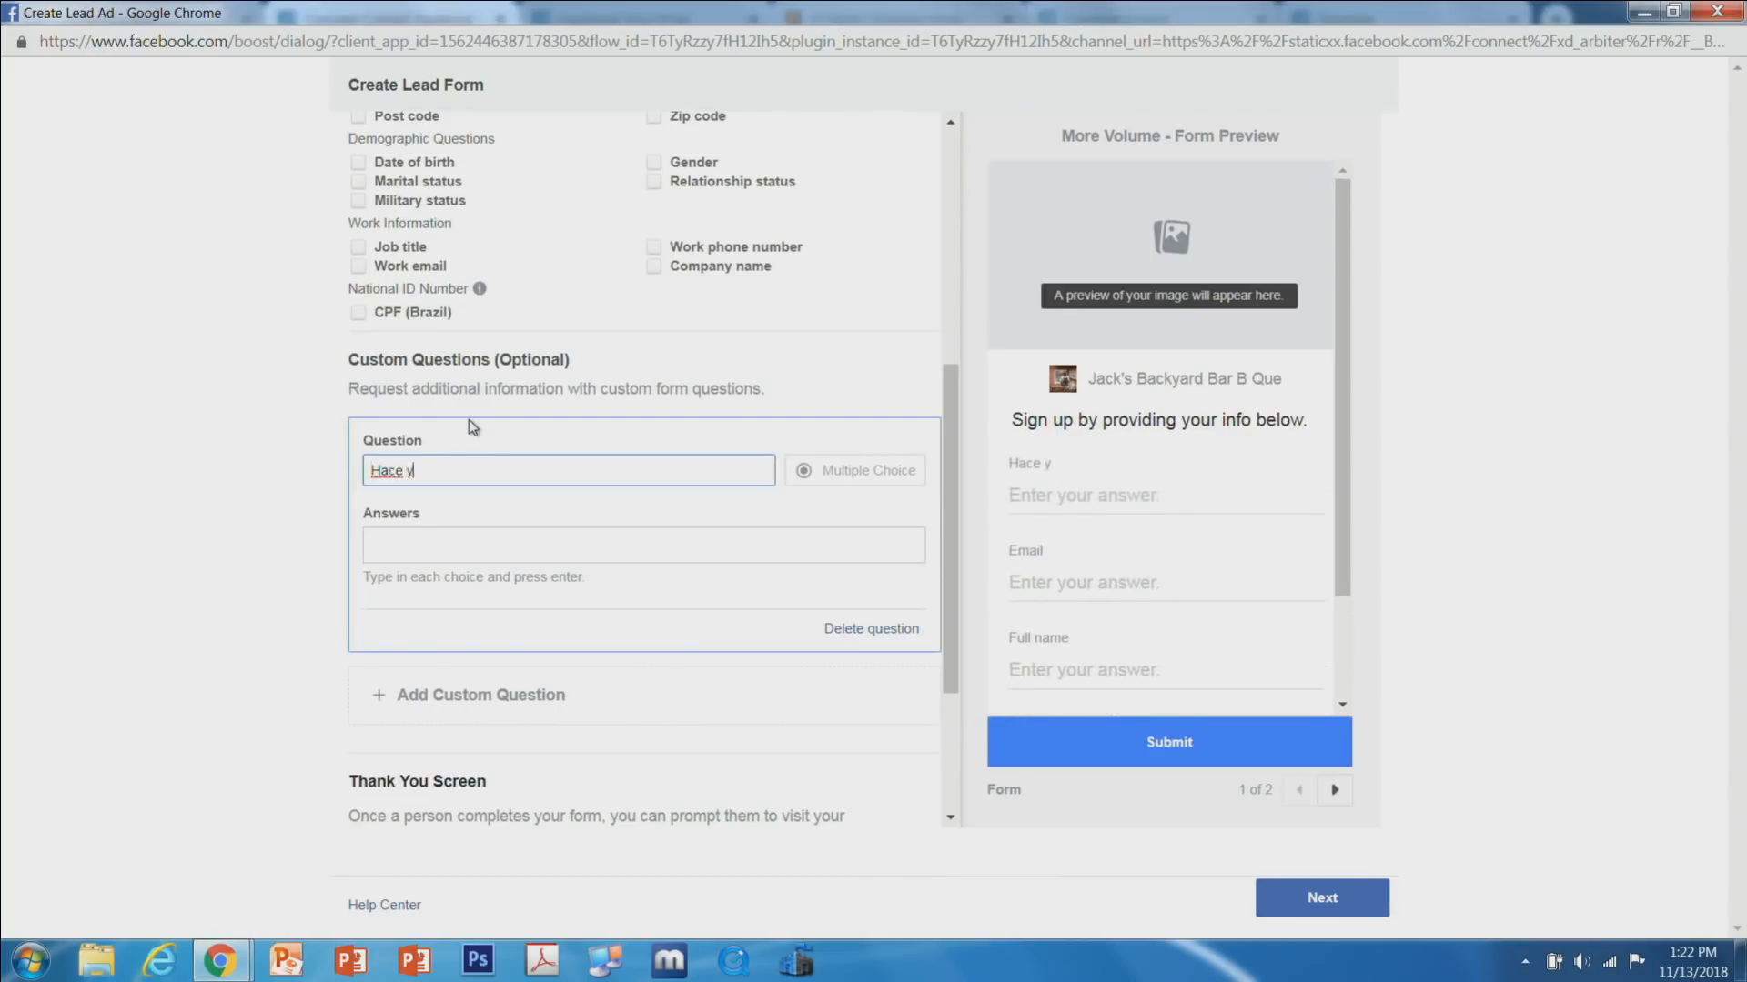
key("BackSpace")
type("ve you ever been to Jack's ")
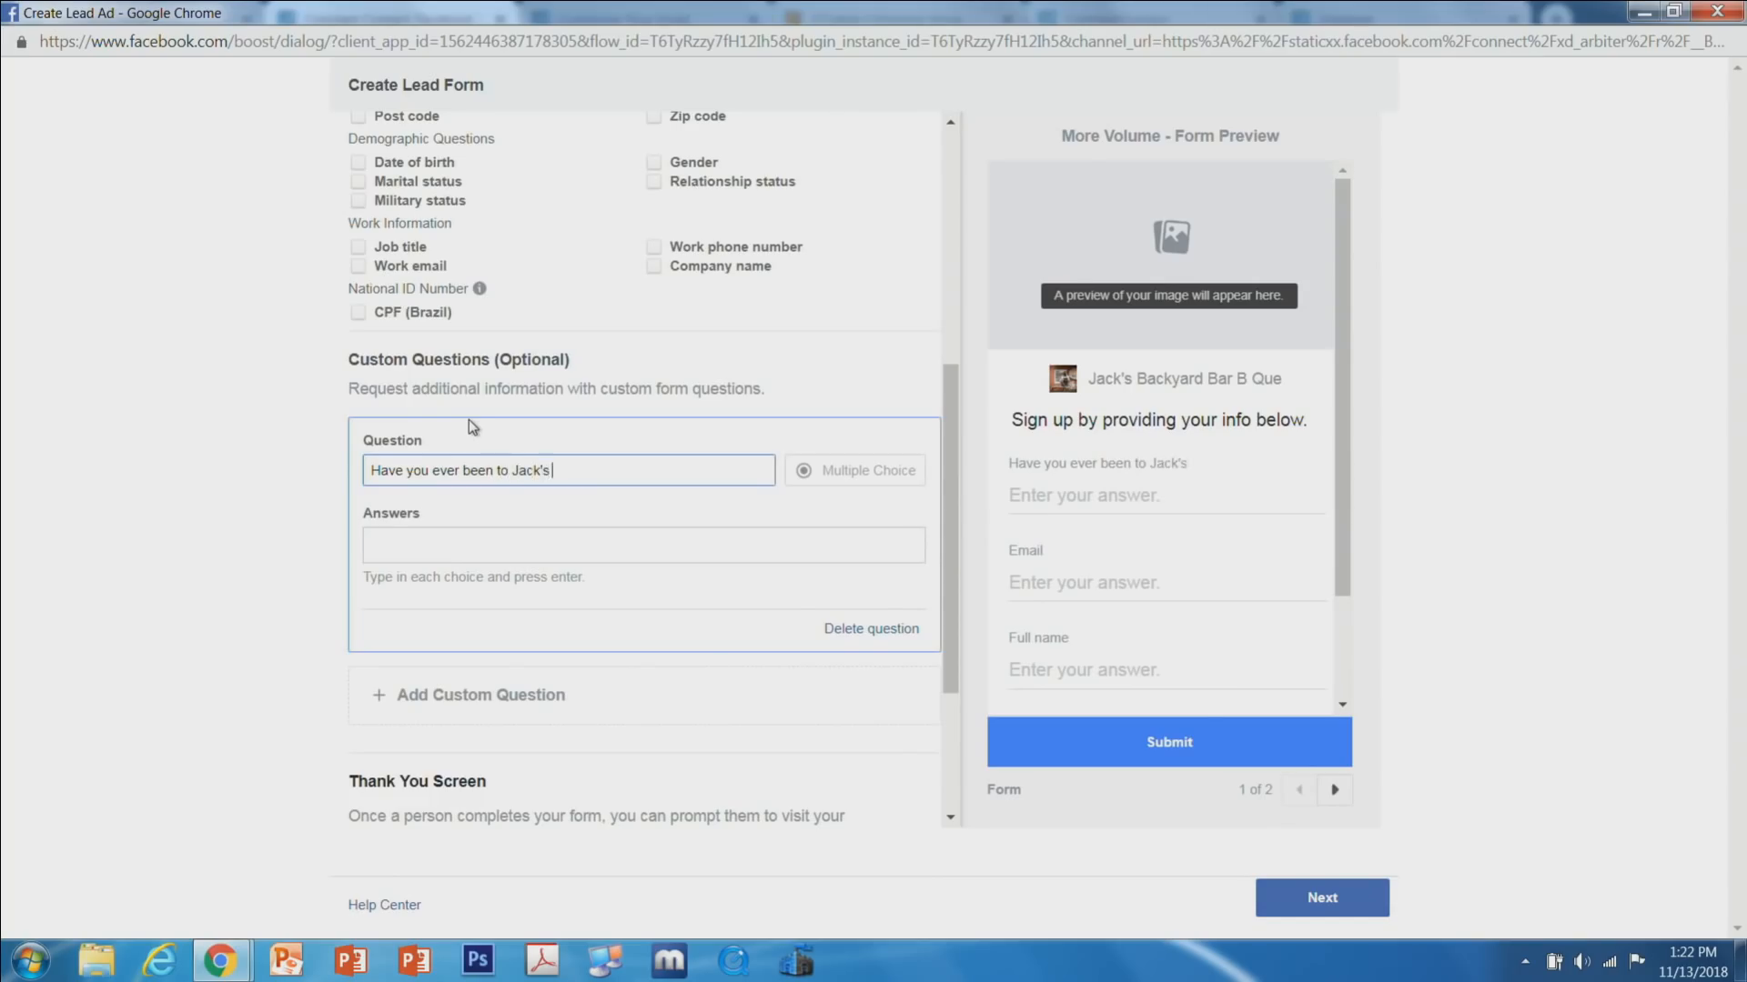
type("Backyard BBQ before")
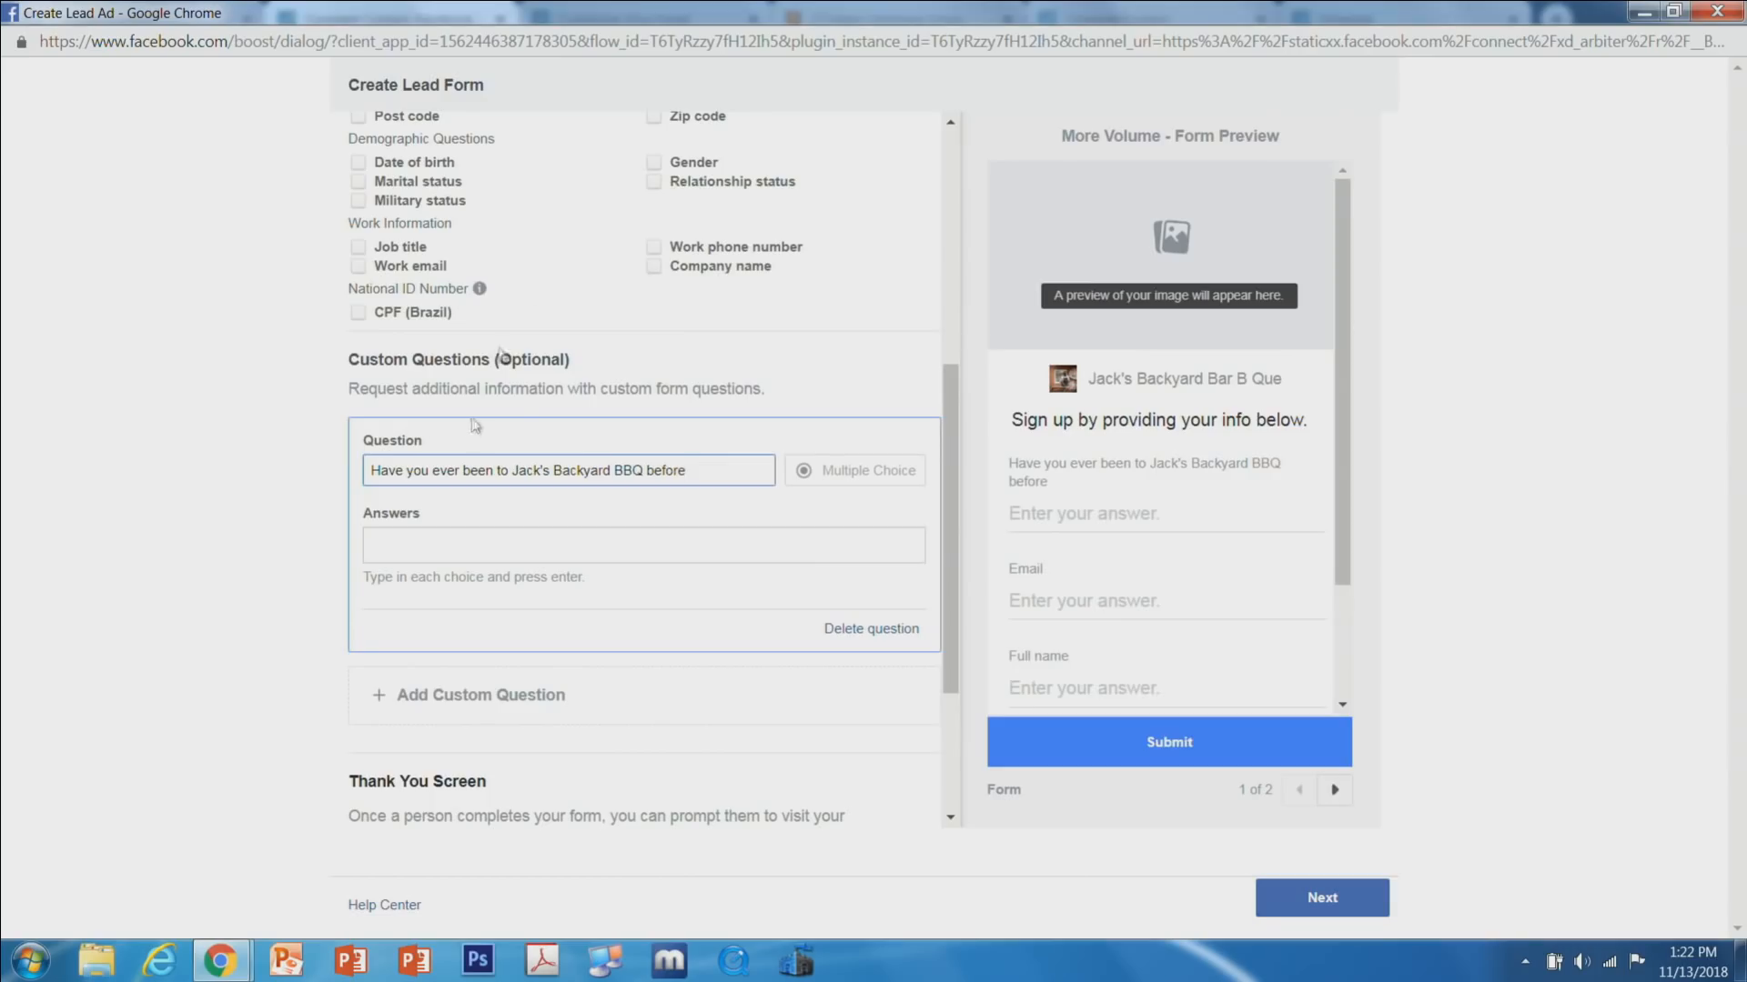
Add "Yes" and "No" as the custom question's multiple-choice answers.
left_click(637, 533)
type("Yes")
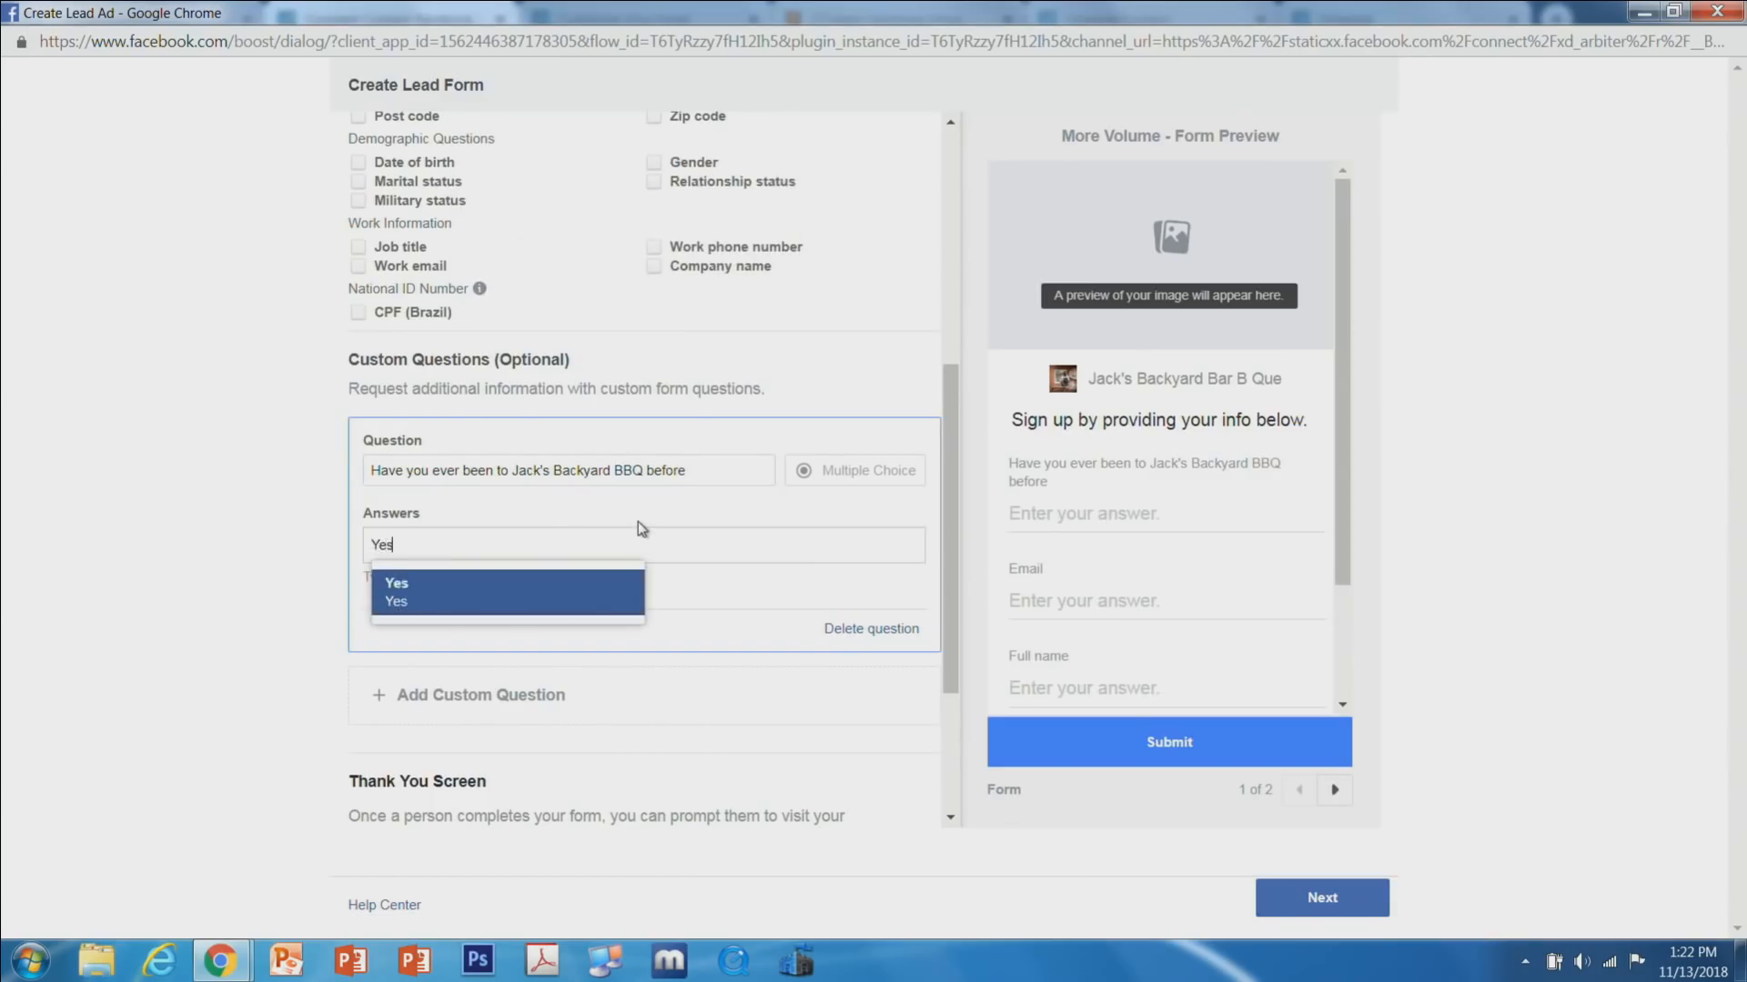
key("Return")
type("NO")
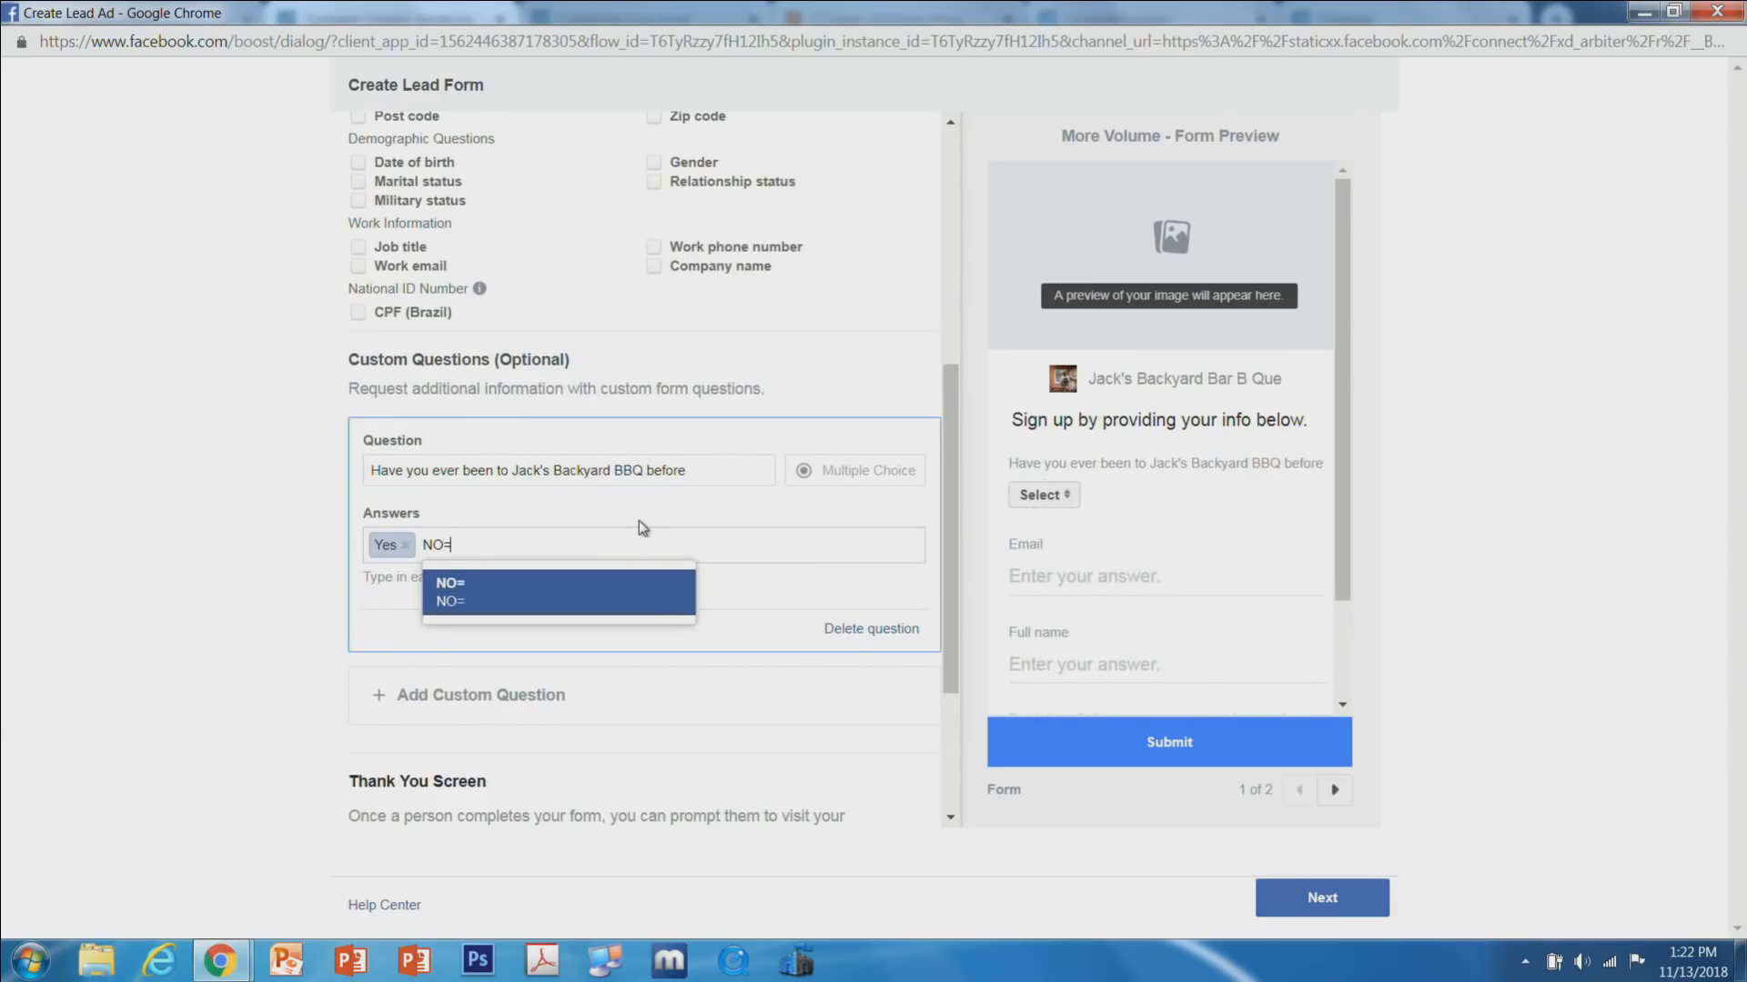
key("BackSpace")
type("o")
key("Return")
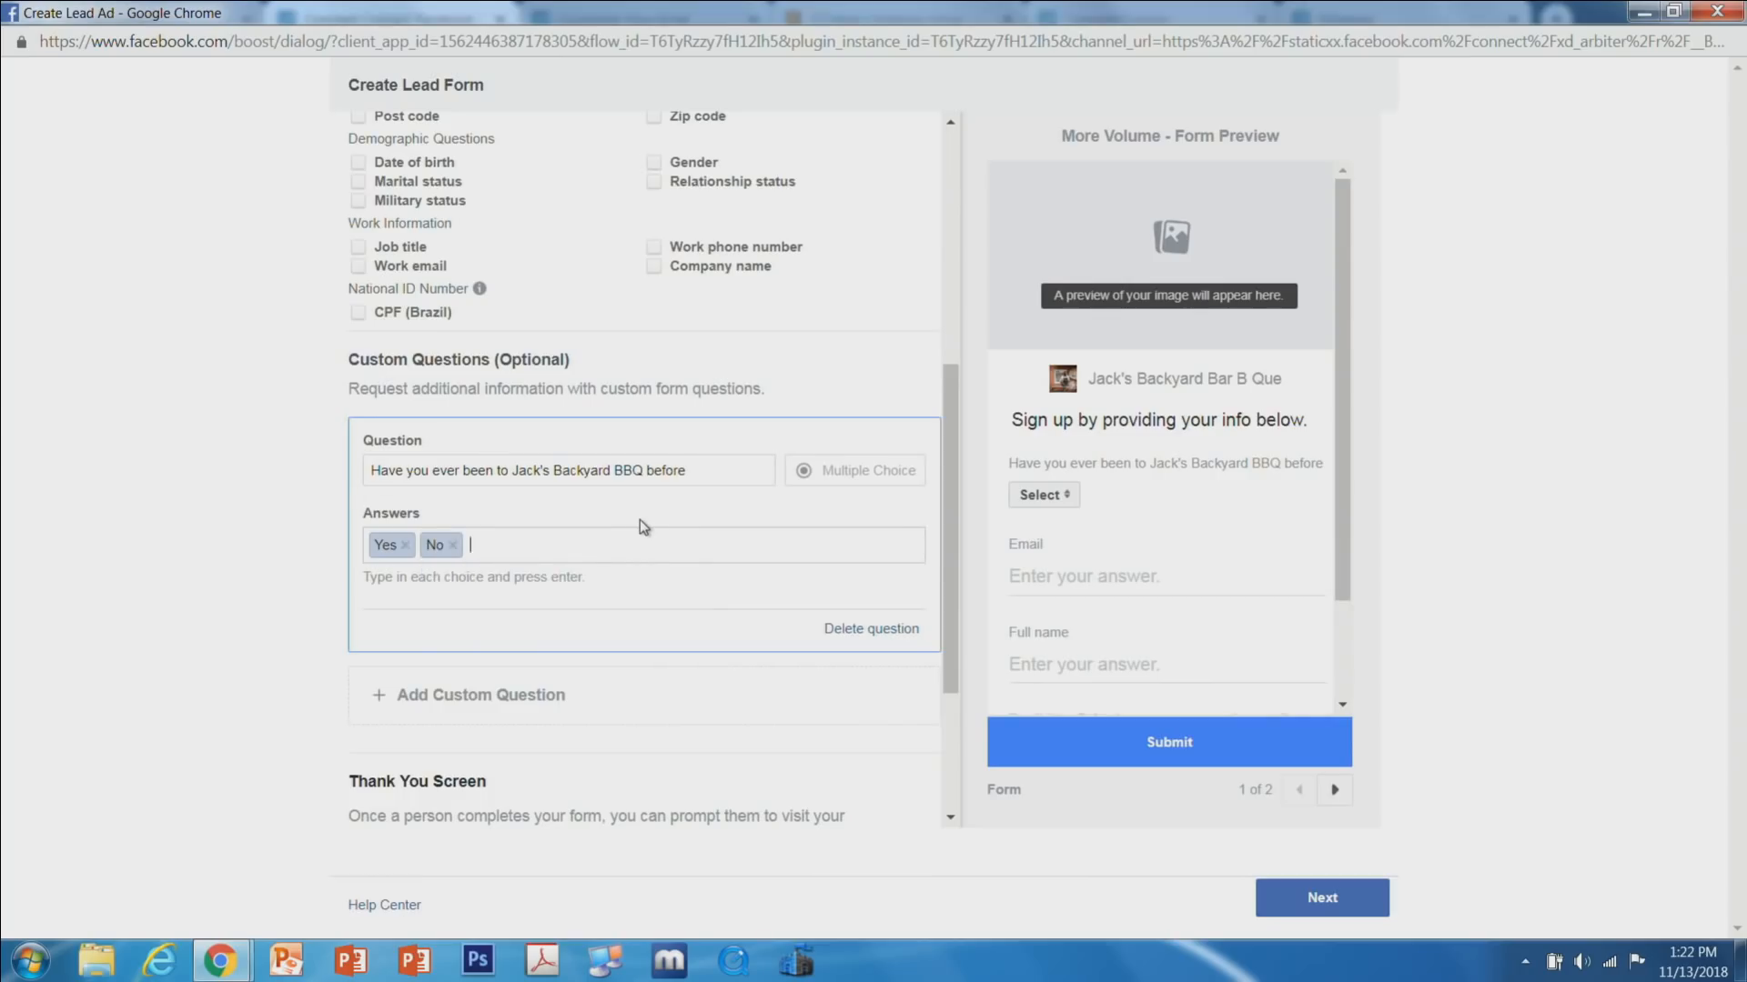
scroll(832, 468, "down", 2)
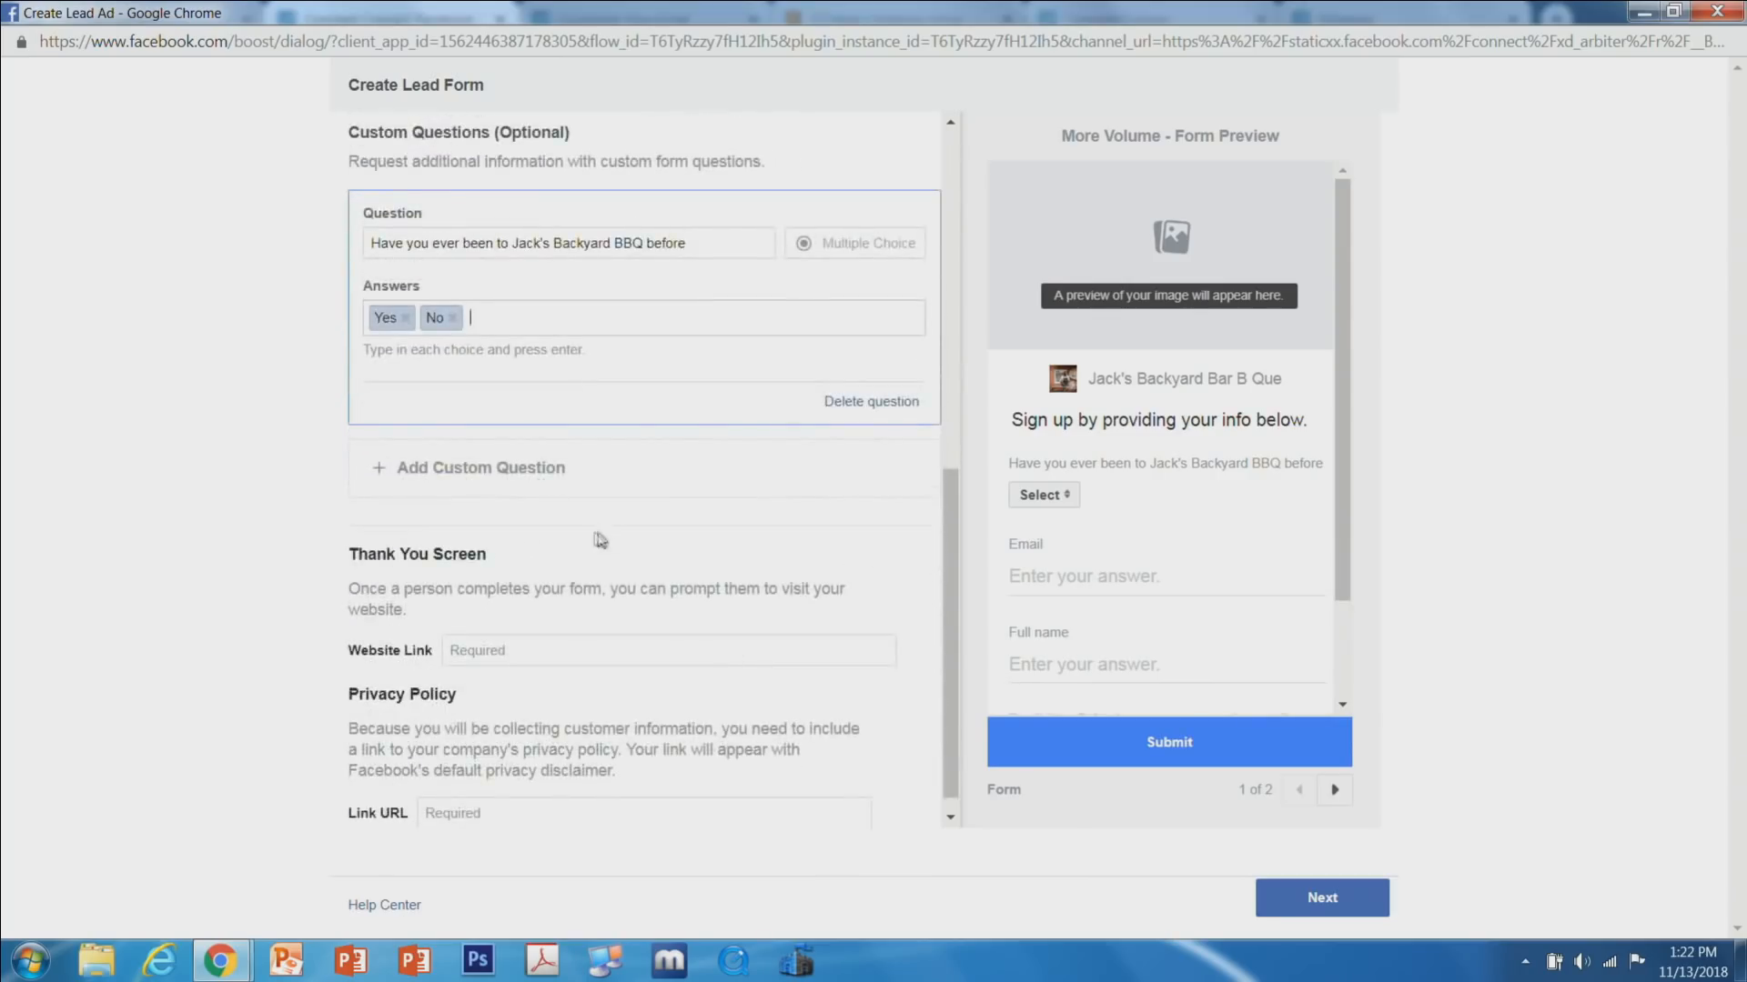
scroll(551, 588, "down", 1)
left_click(492, 631)
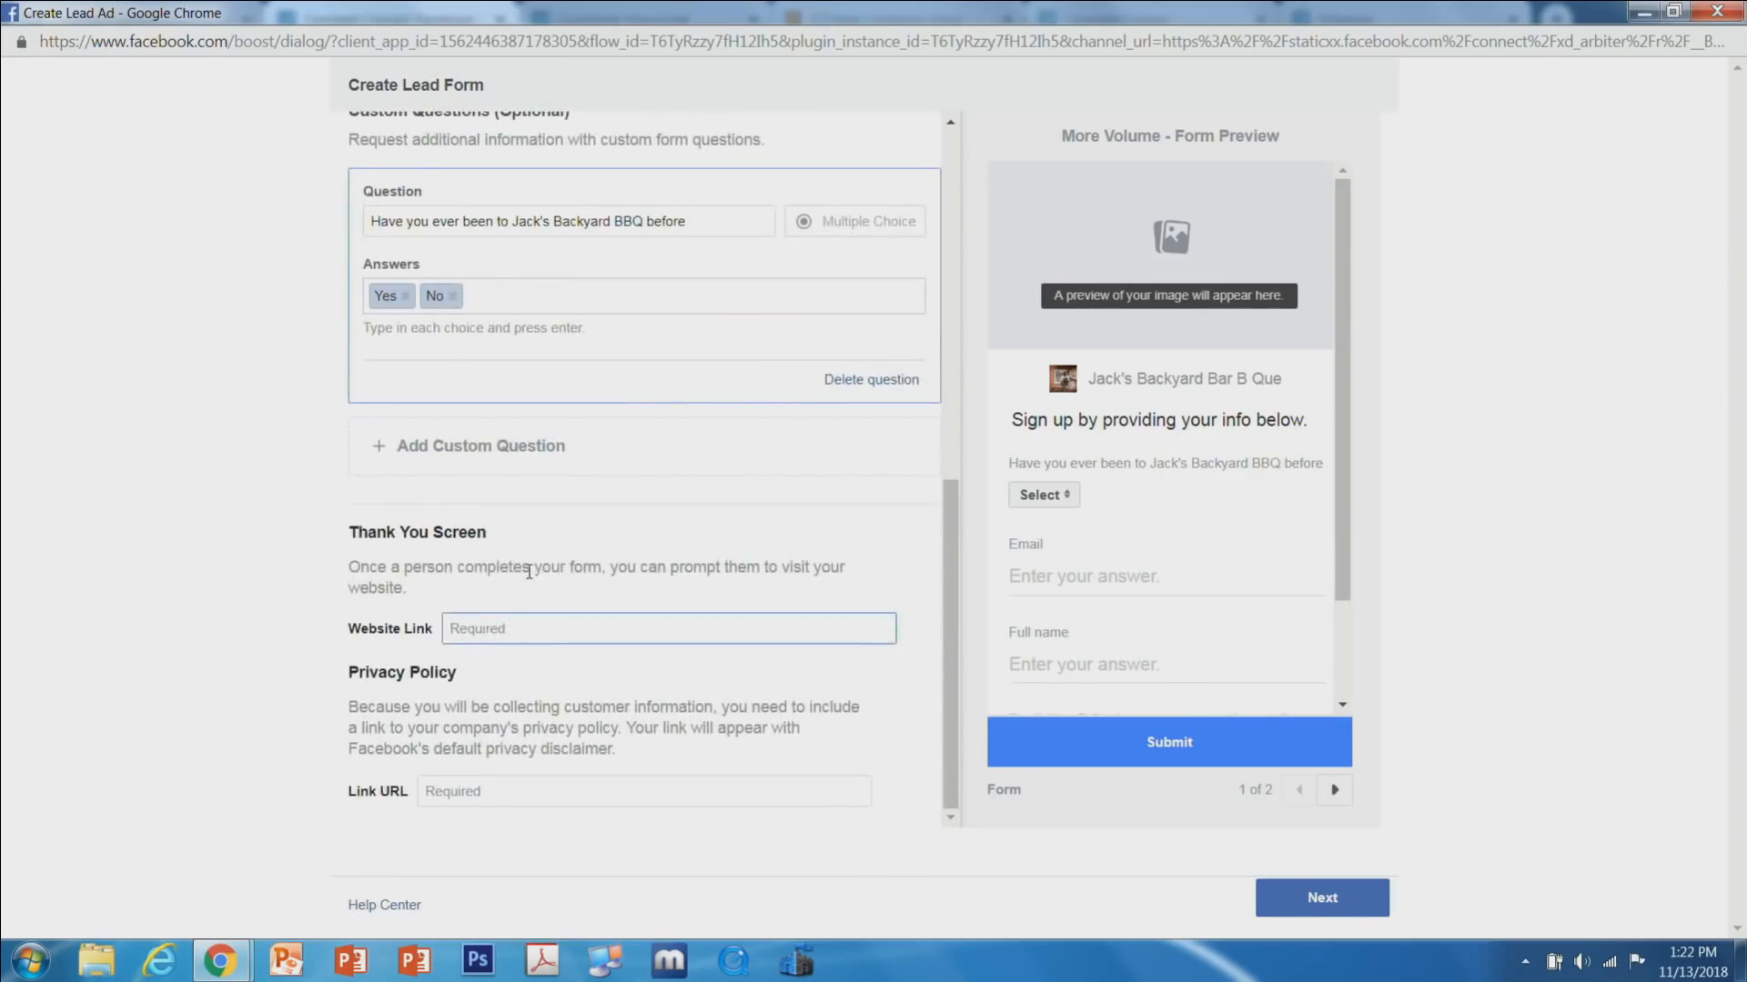
type("www.exam")
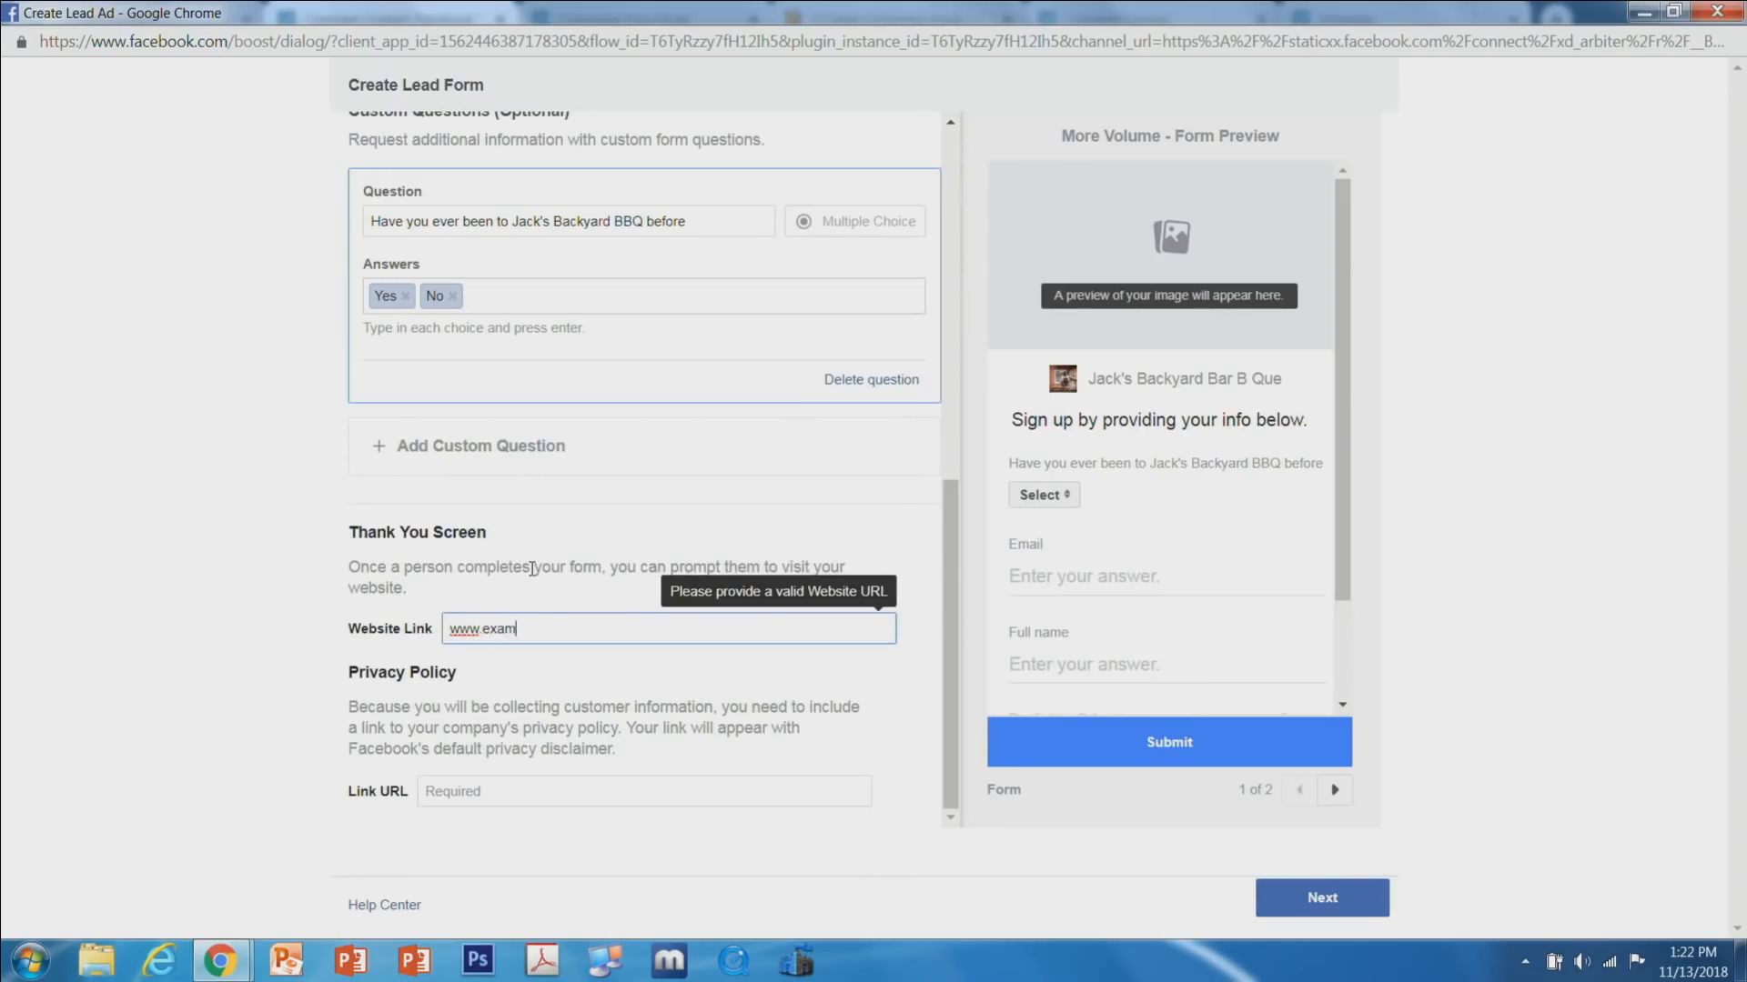
type("plewebsite.com")
left_click(460, 797)
type("www.pri")
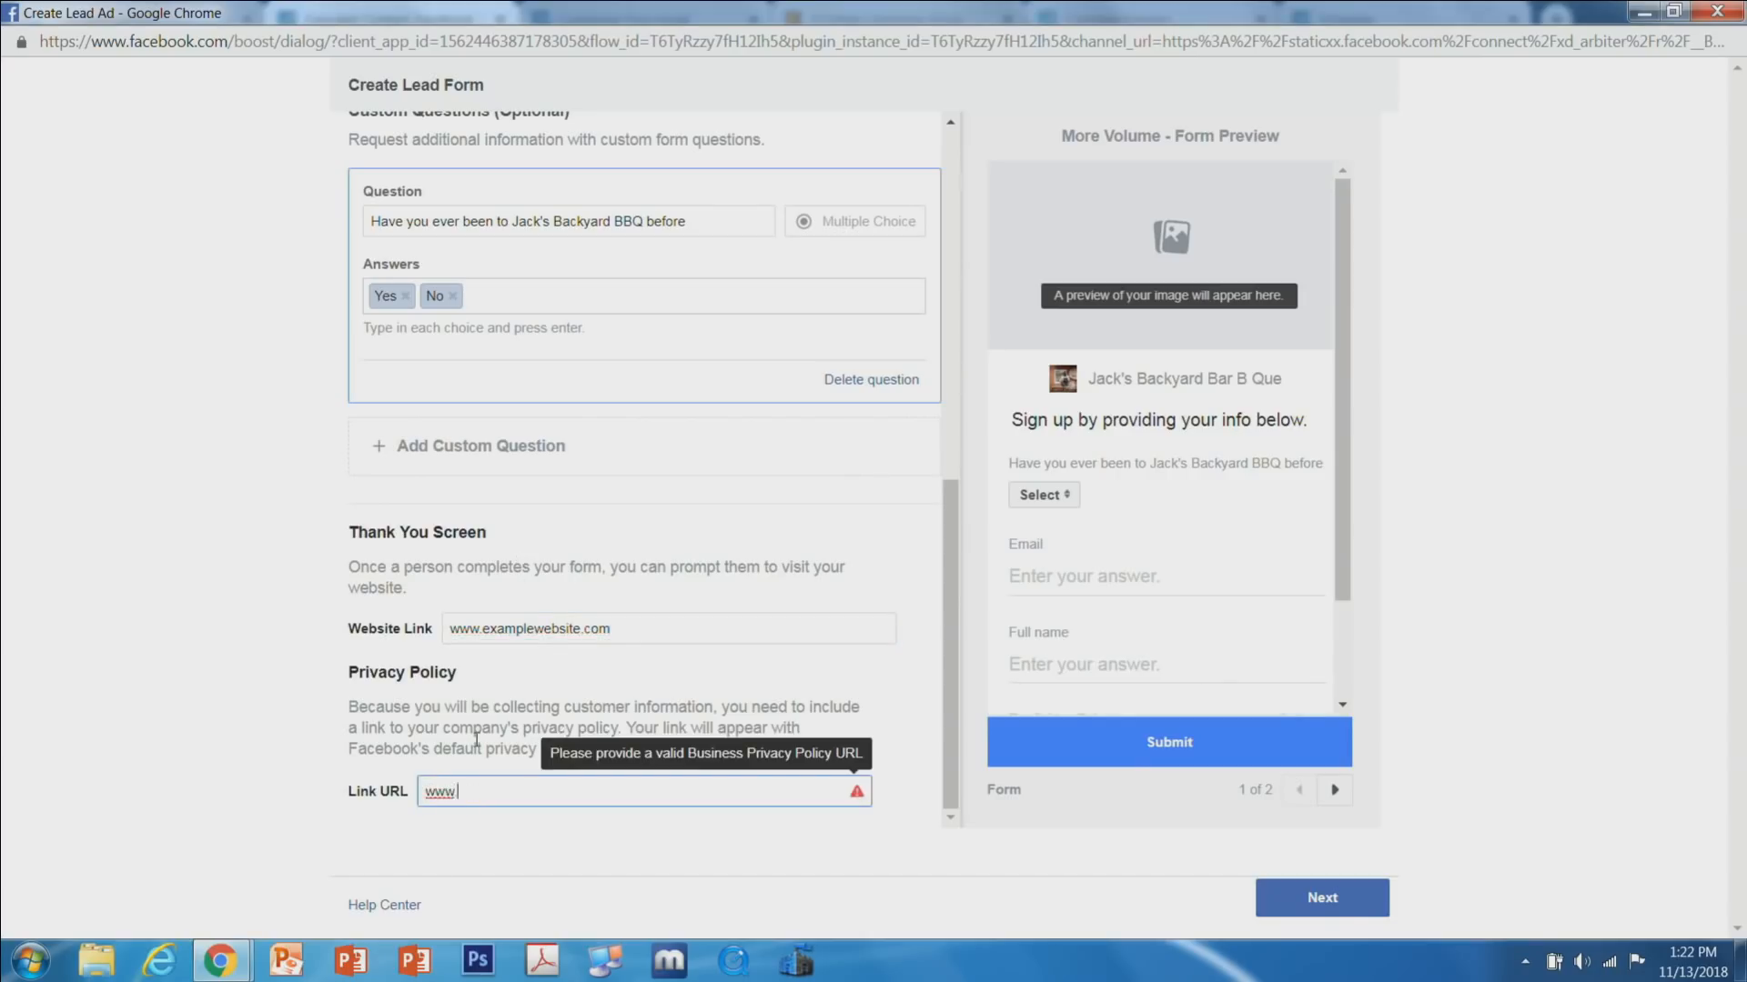
key("BackSpace")
key("BackSpace")
type("exampleprivacypolicy.com")
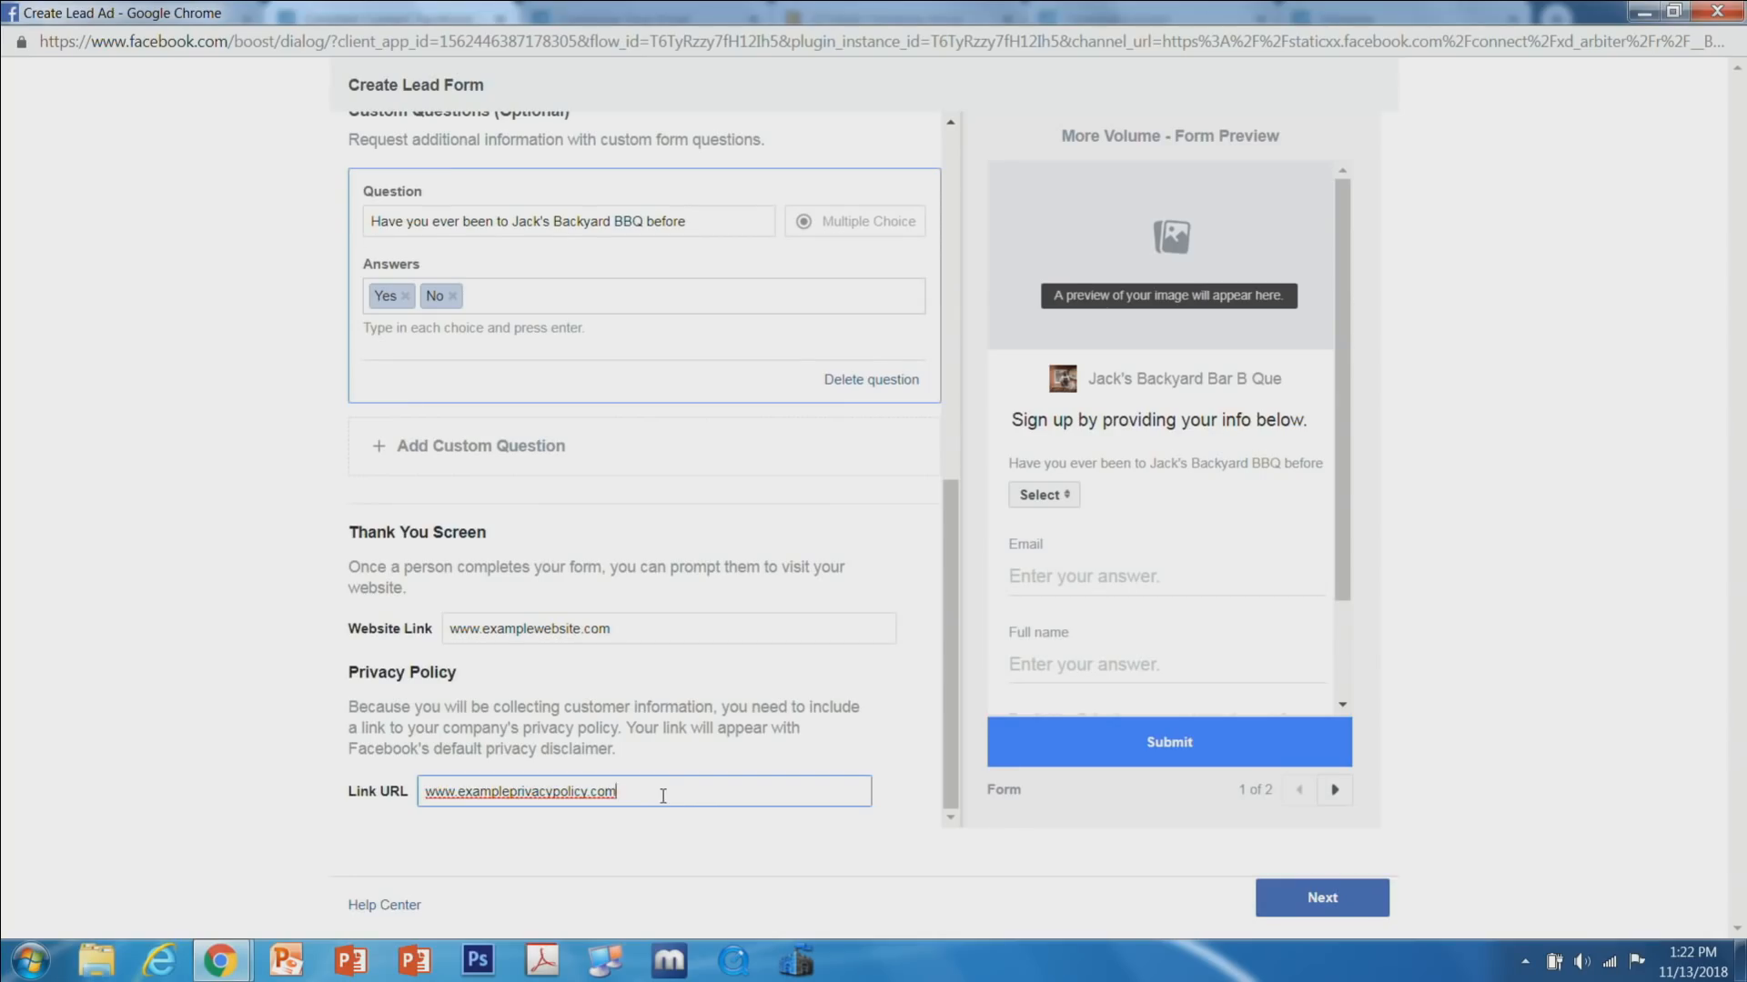
left_click(1286, 905)
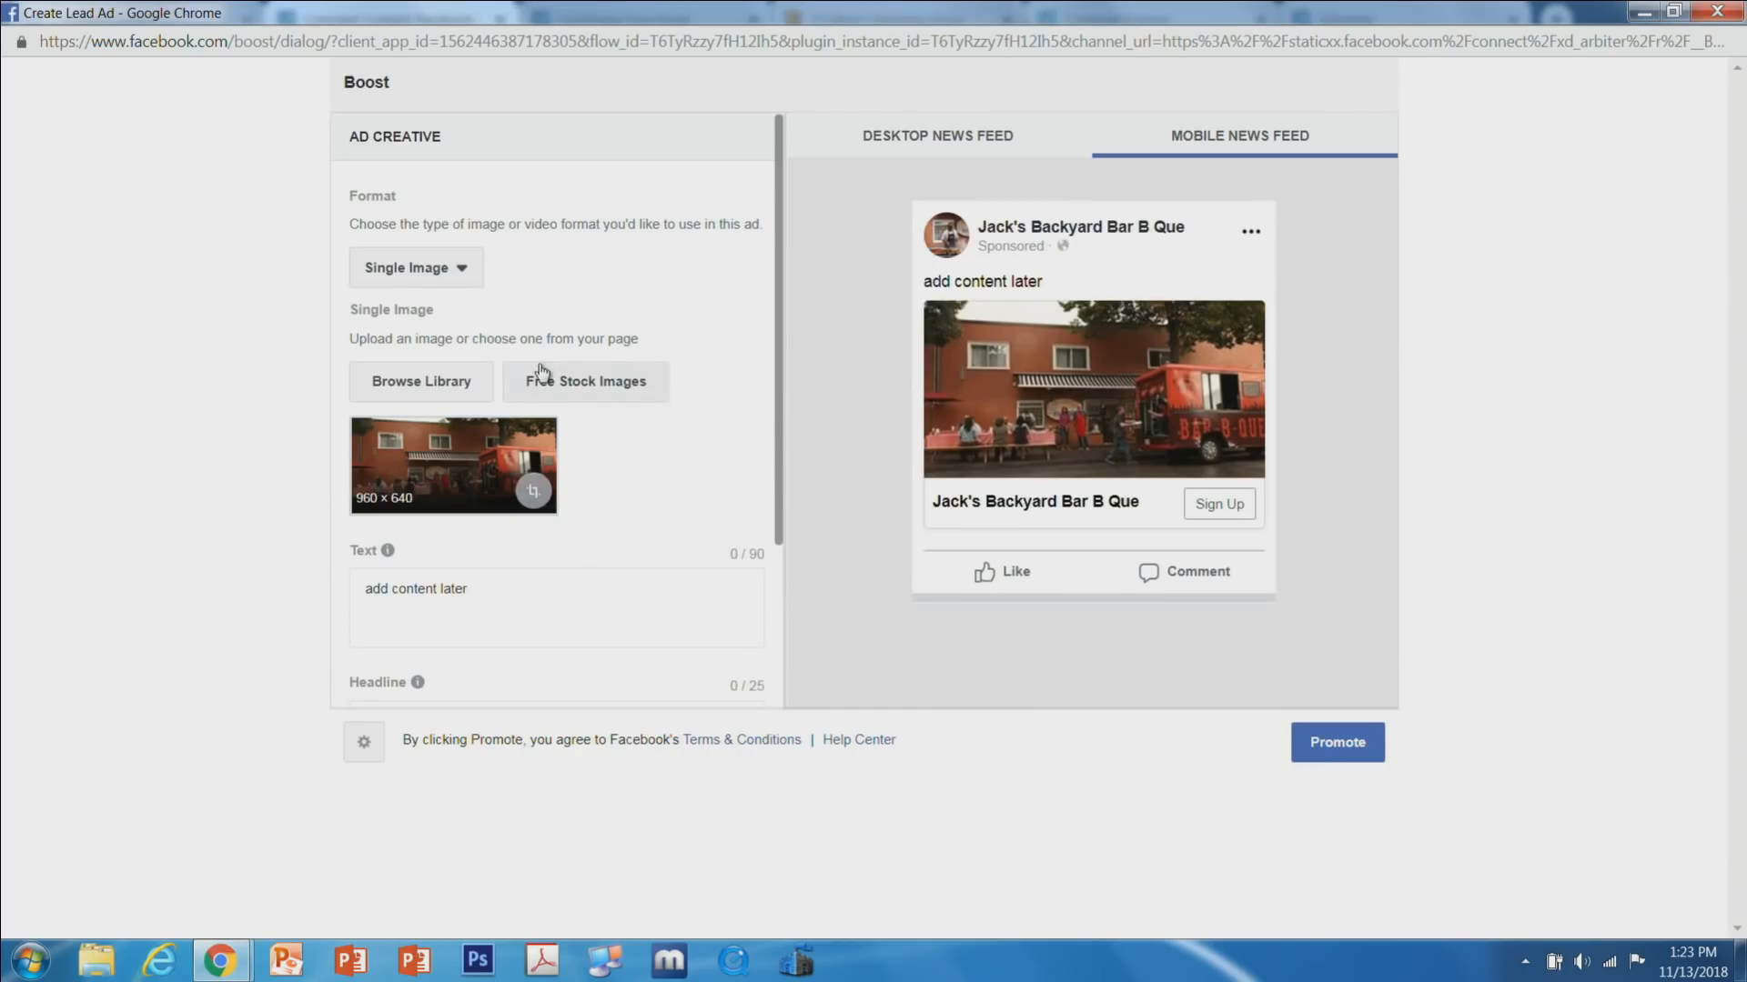
Change the ad format to Slideshow and open the slideshow creator.
left_click(443, 269)
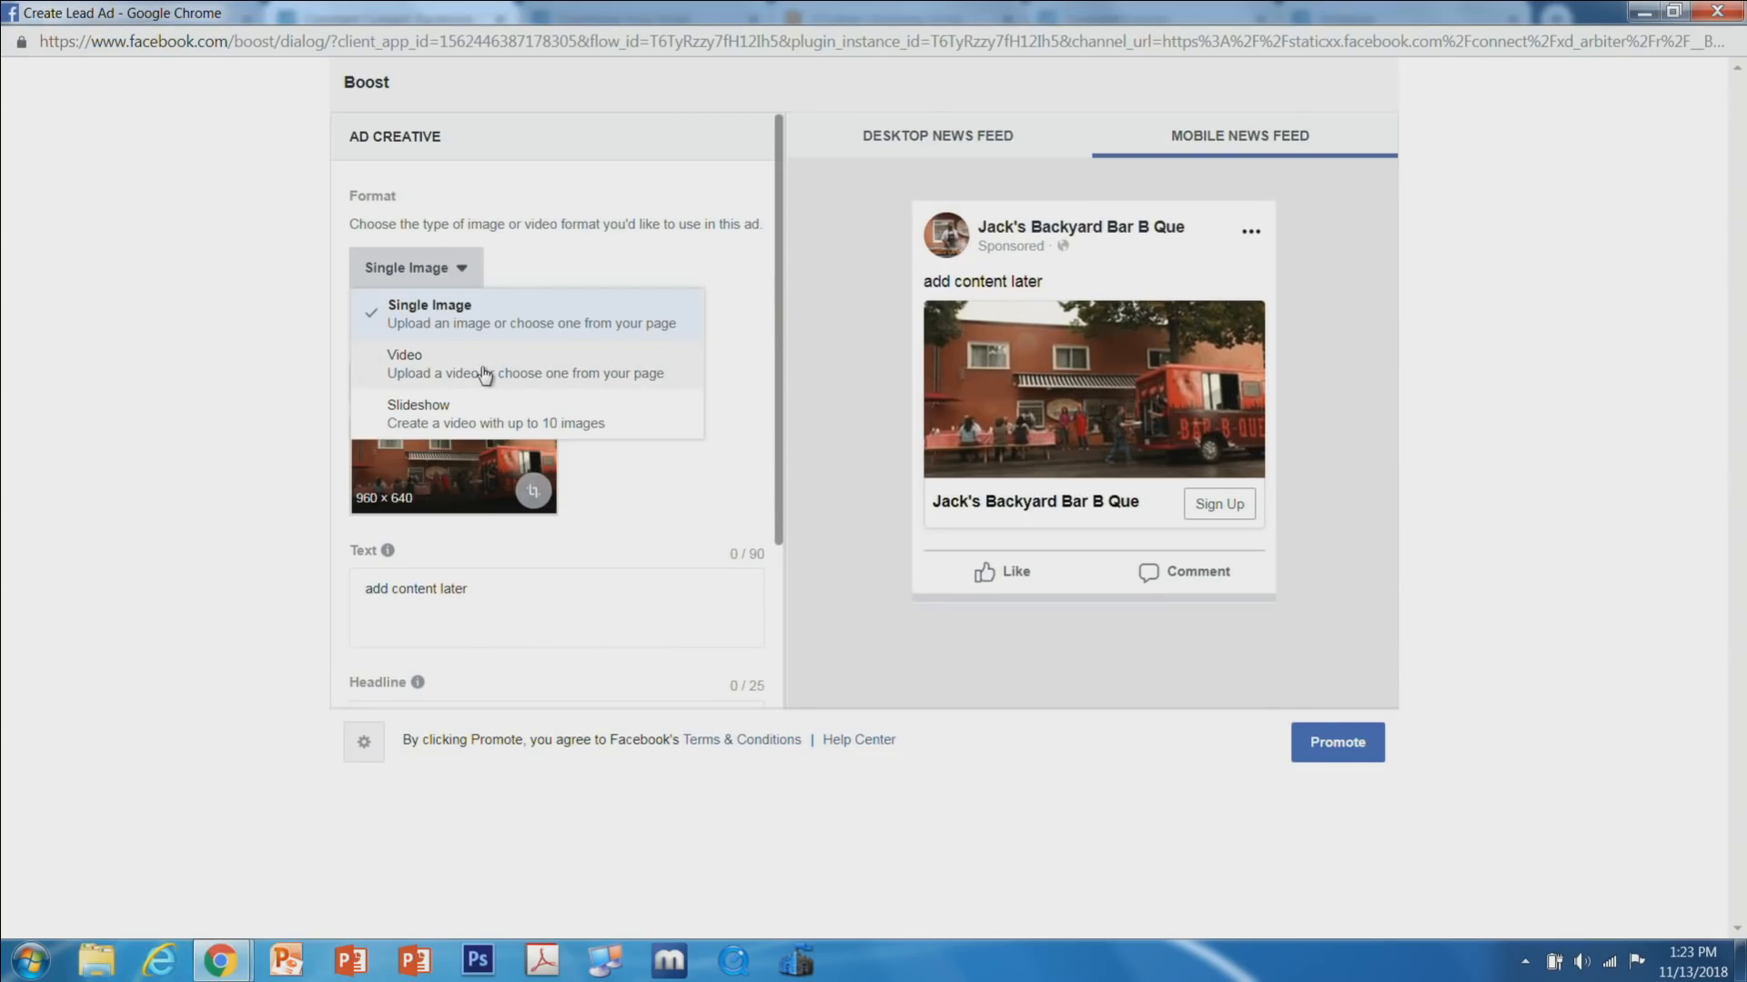
left_click(507, 415)
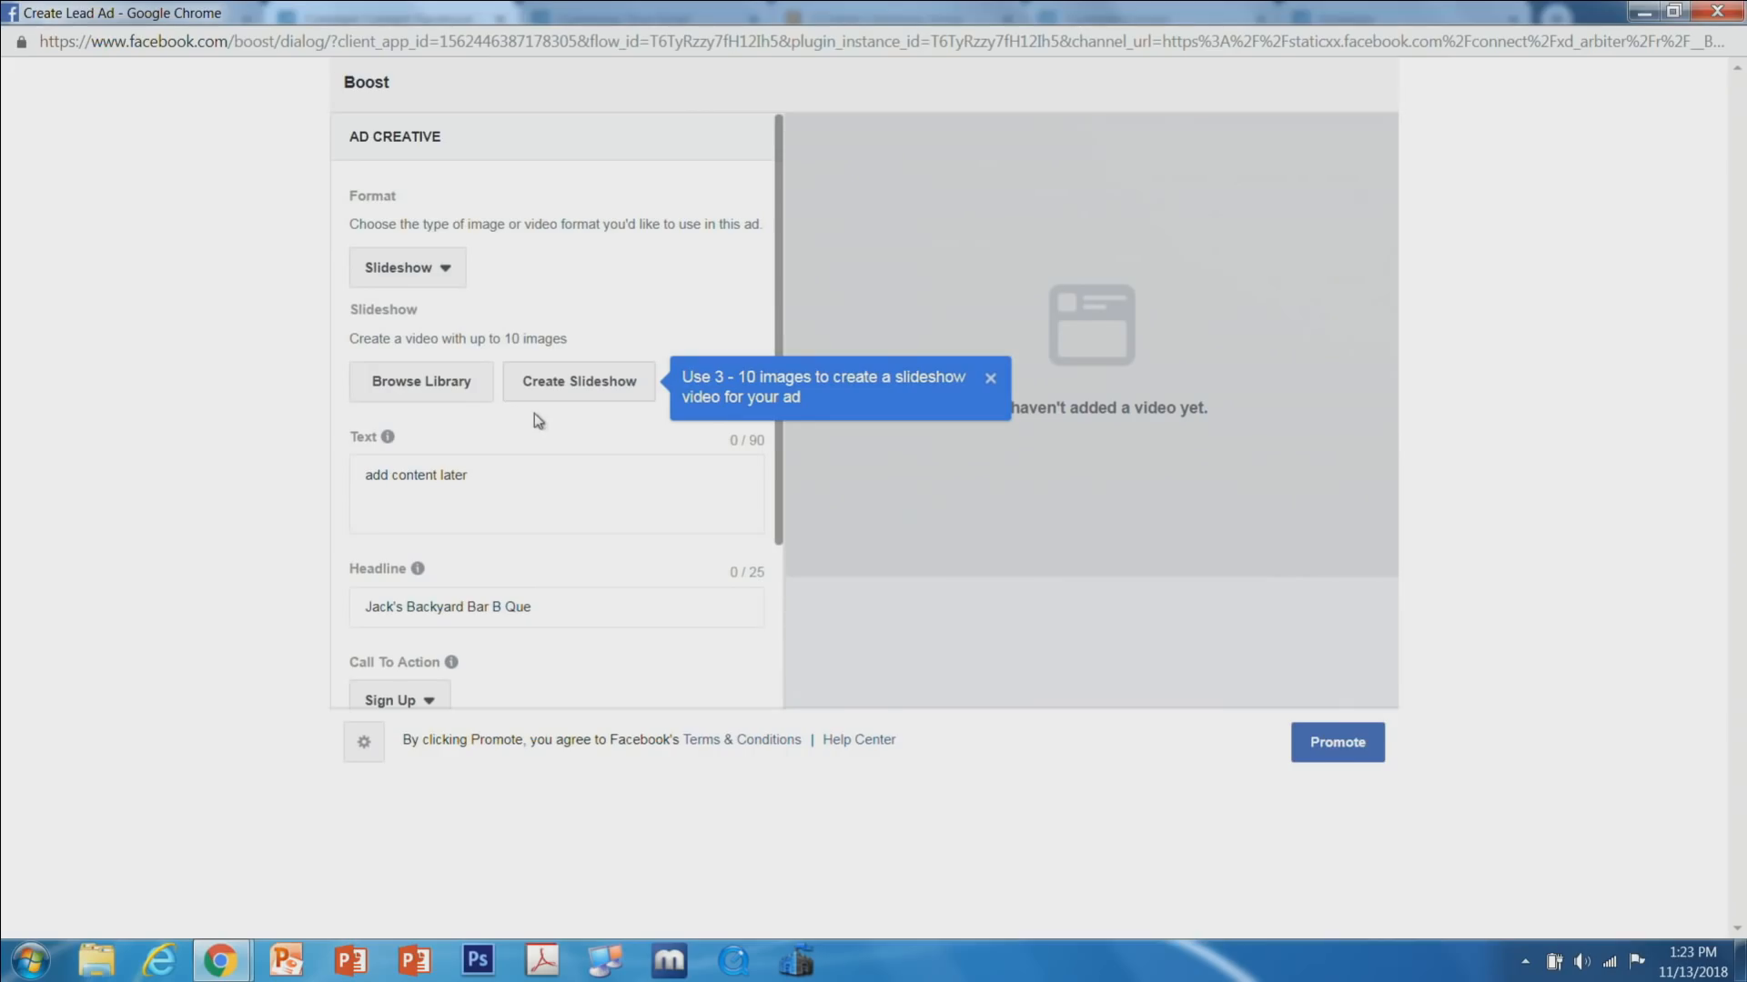
left_click(571, 375)
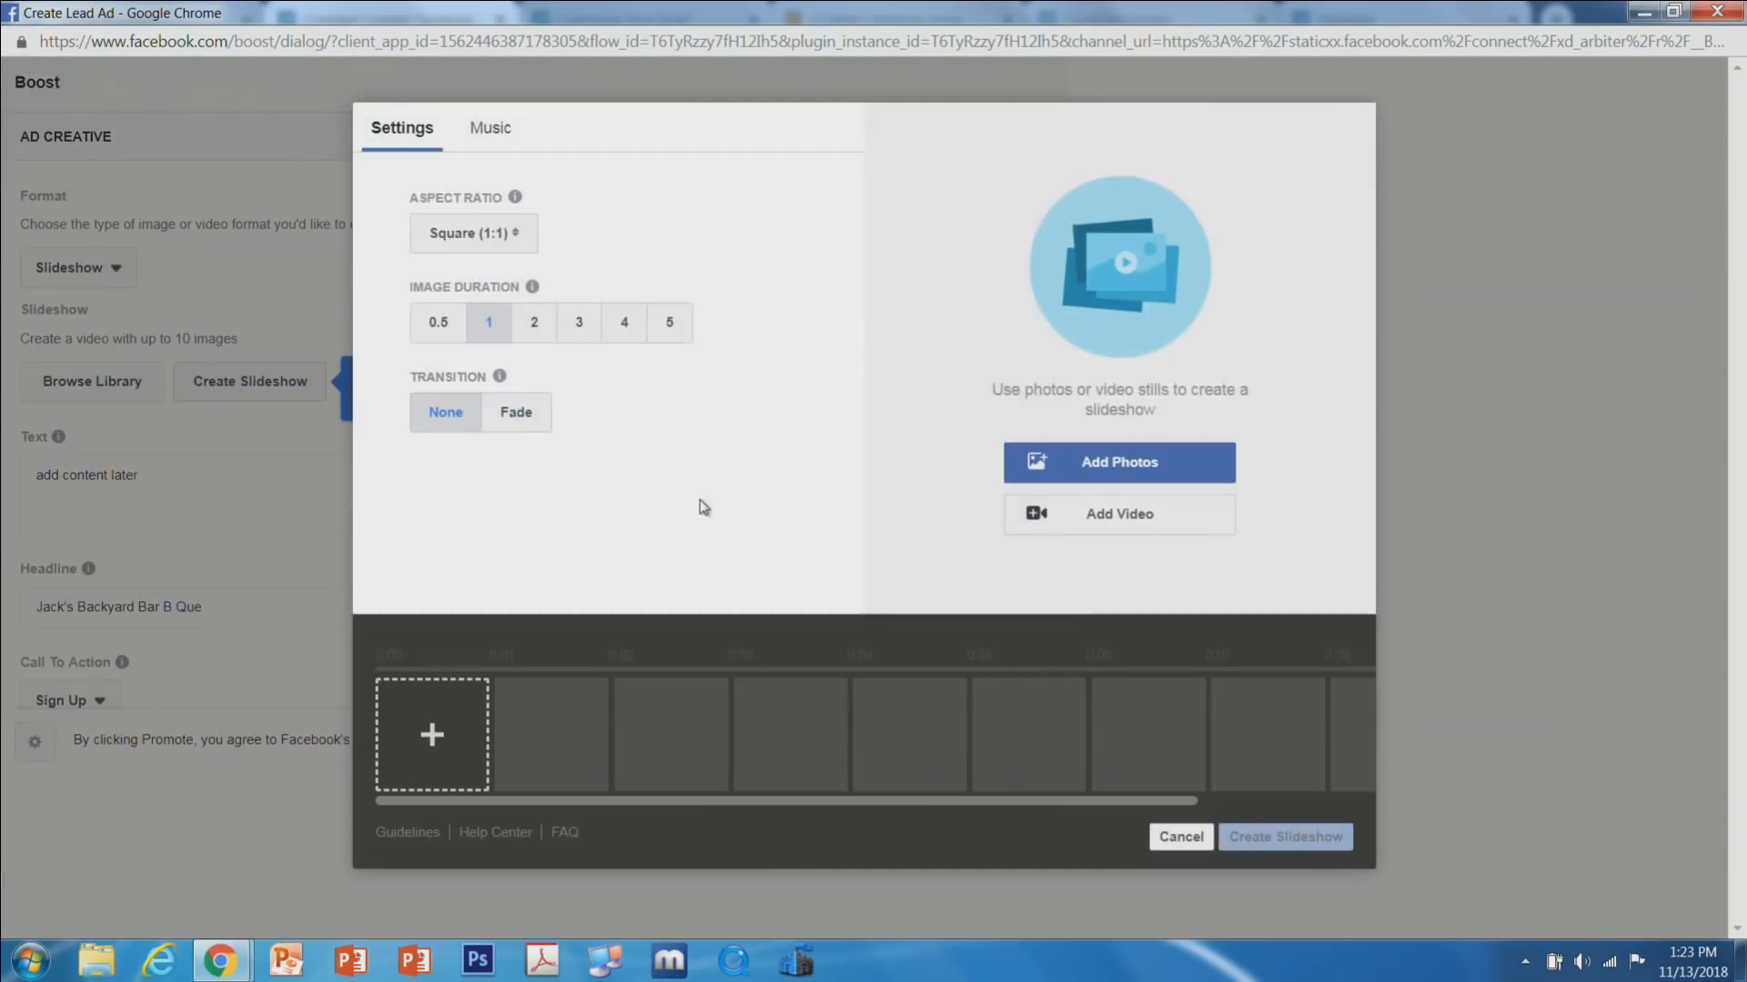
Set the slideshow's image duration to 3 seconds, aspect ratio to Rectangle (16:9) and transition to Fade.
left_click(583, 333)
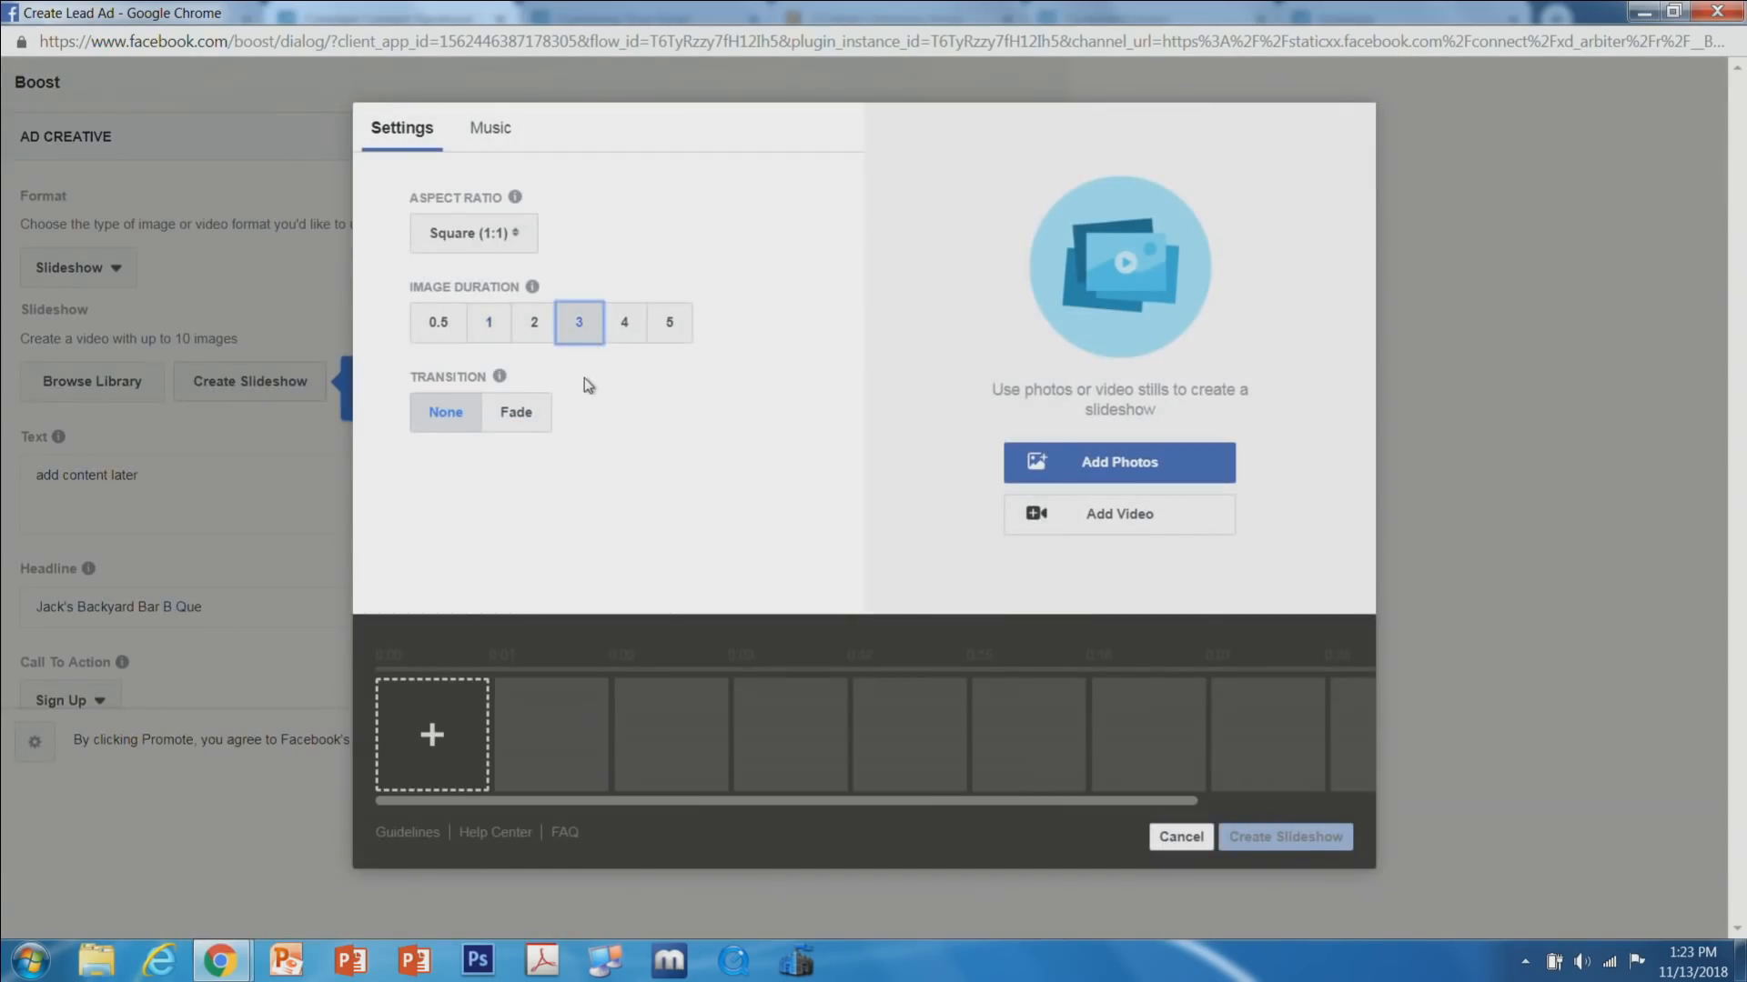
left_click(492, 233)
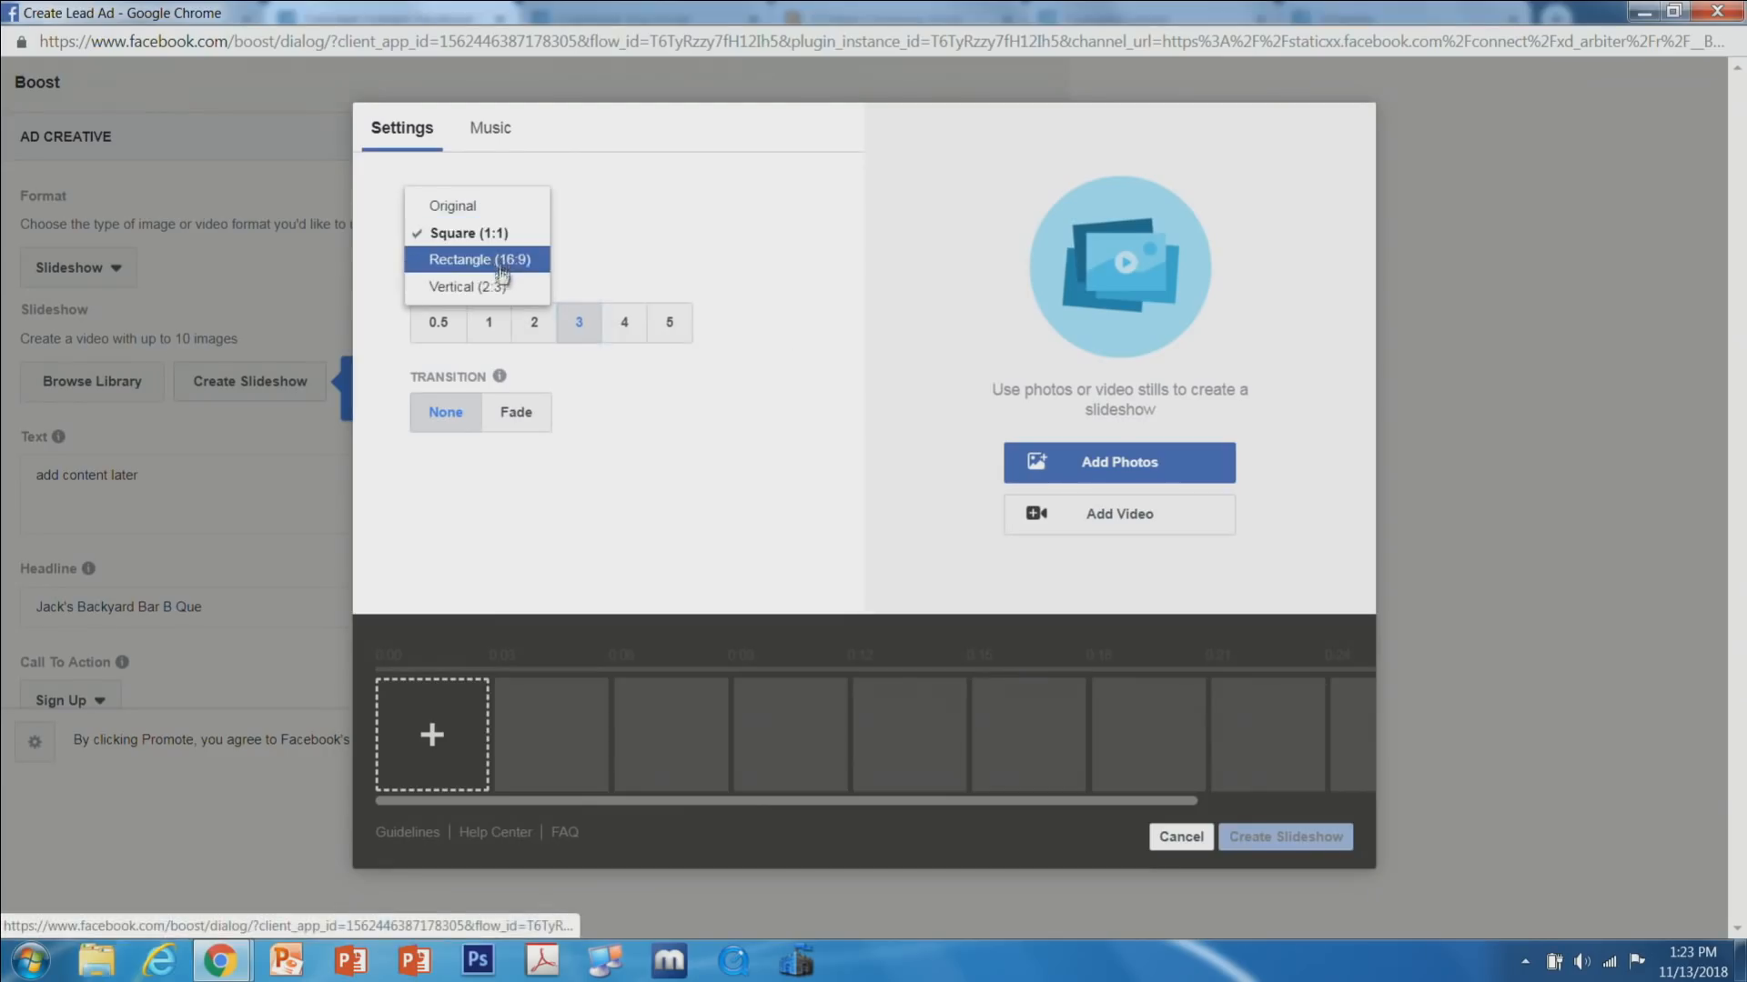
left_click(496, 262)
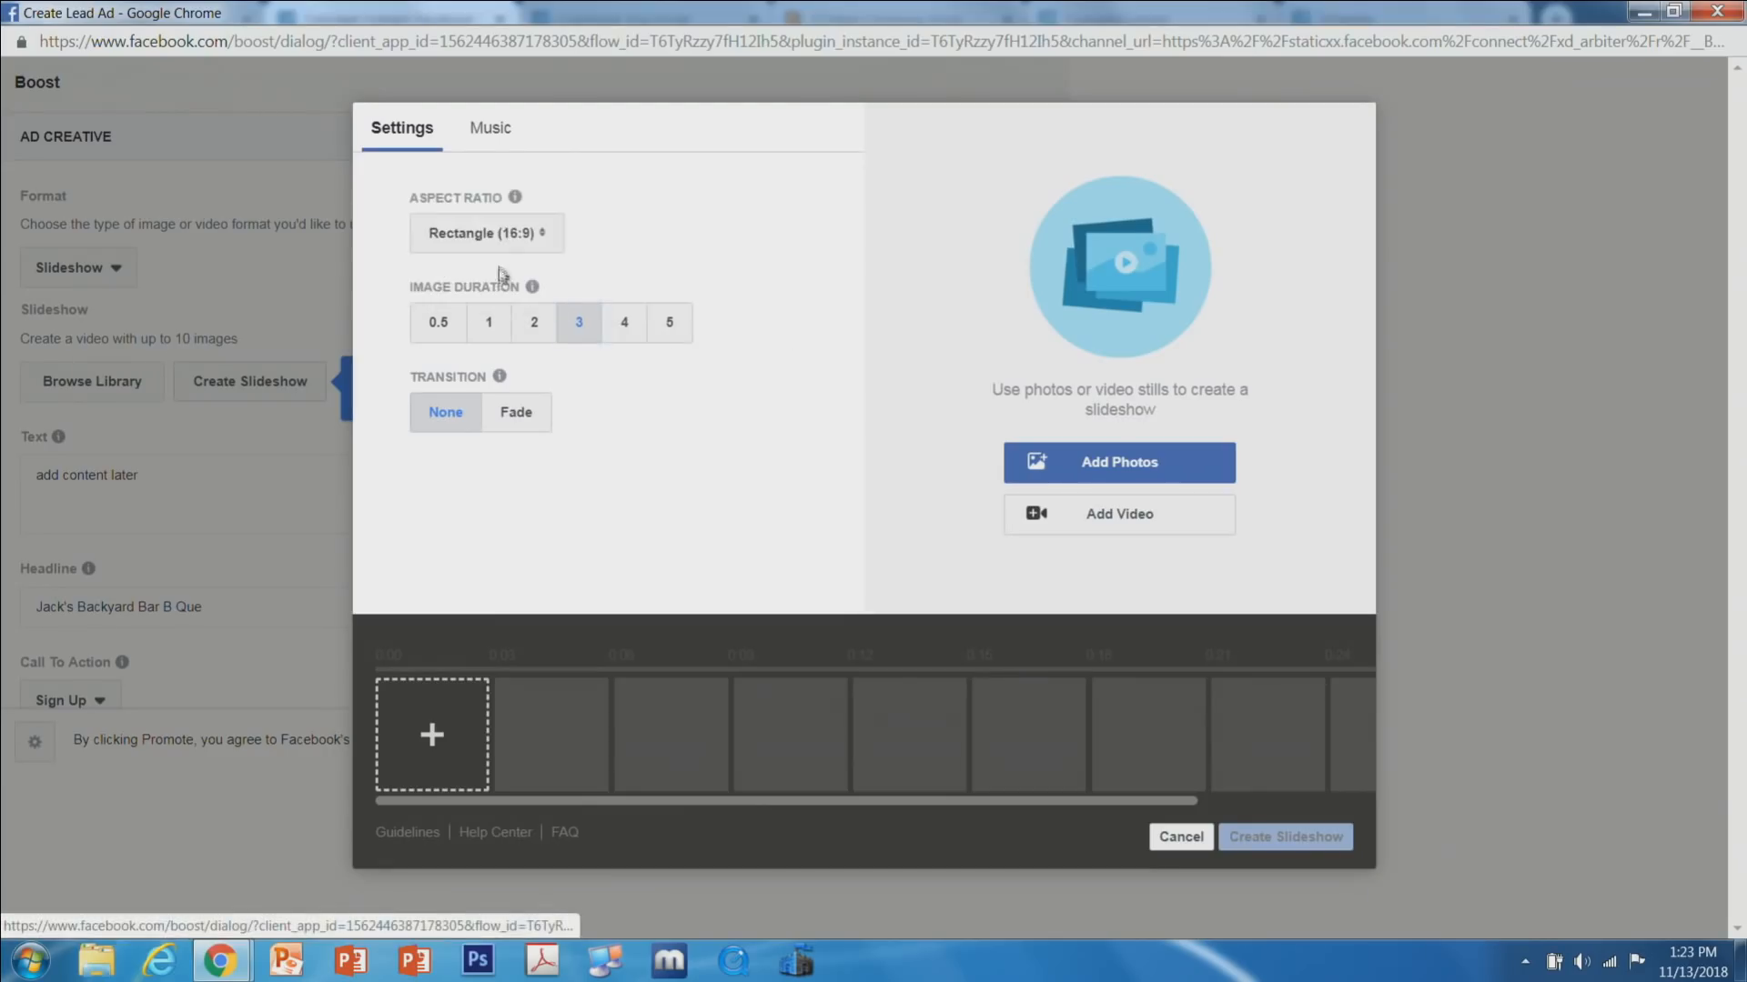
left_click(519, 410)
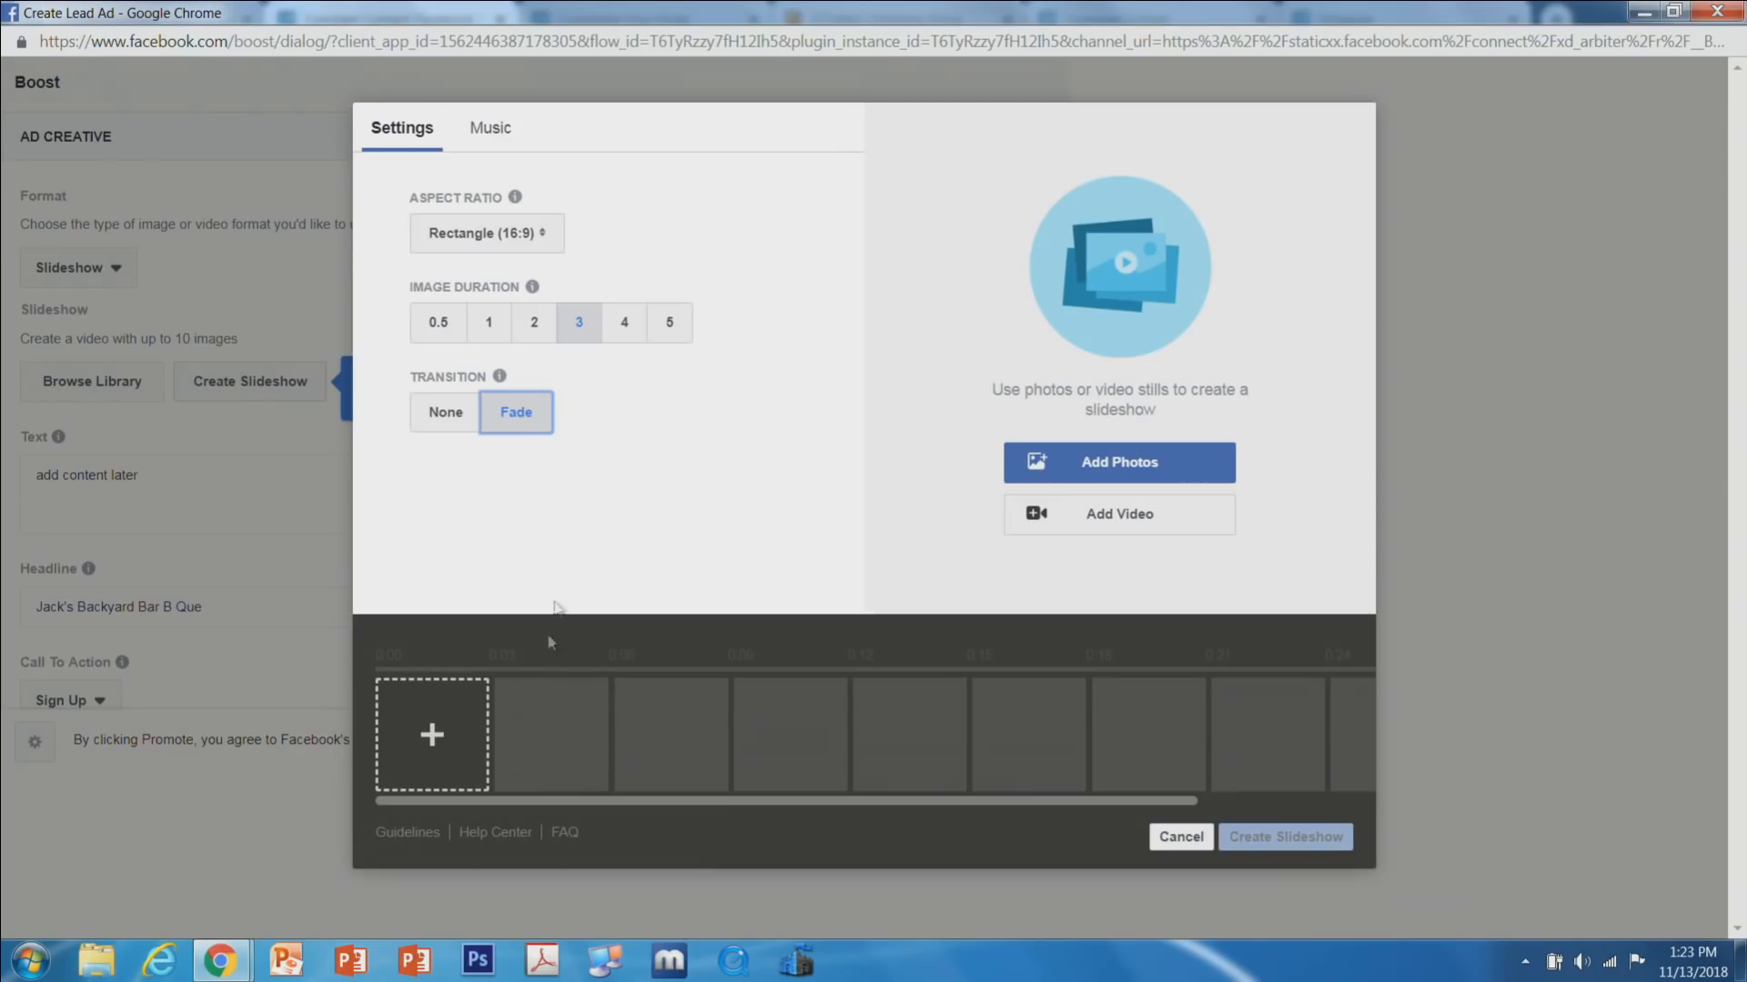
Select three account images for the slideshow: the group at the grill, the Jack's Backyard Bar-B-Que logo and the man in the red apron.
left_click(432, 735)
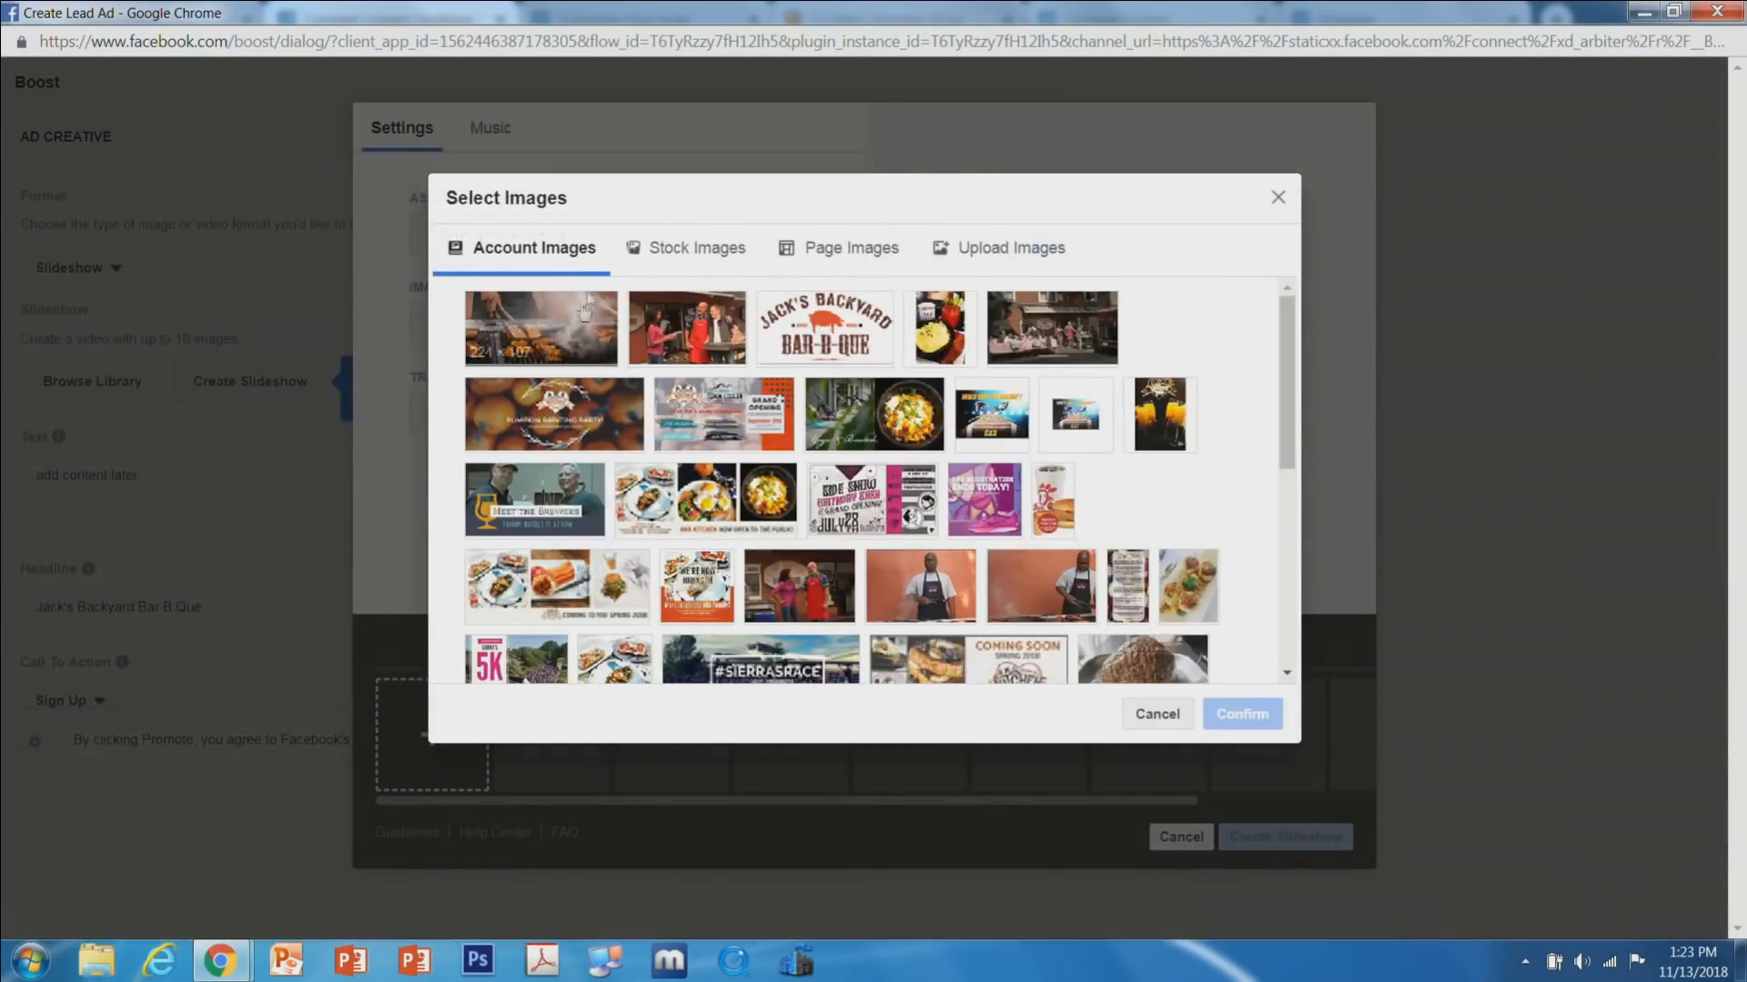
left_click(672, 332)
left_click(823, 328)
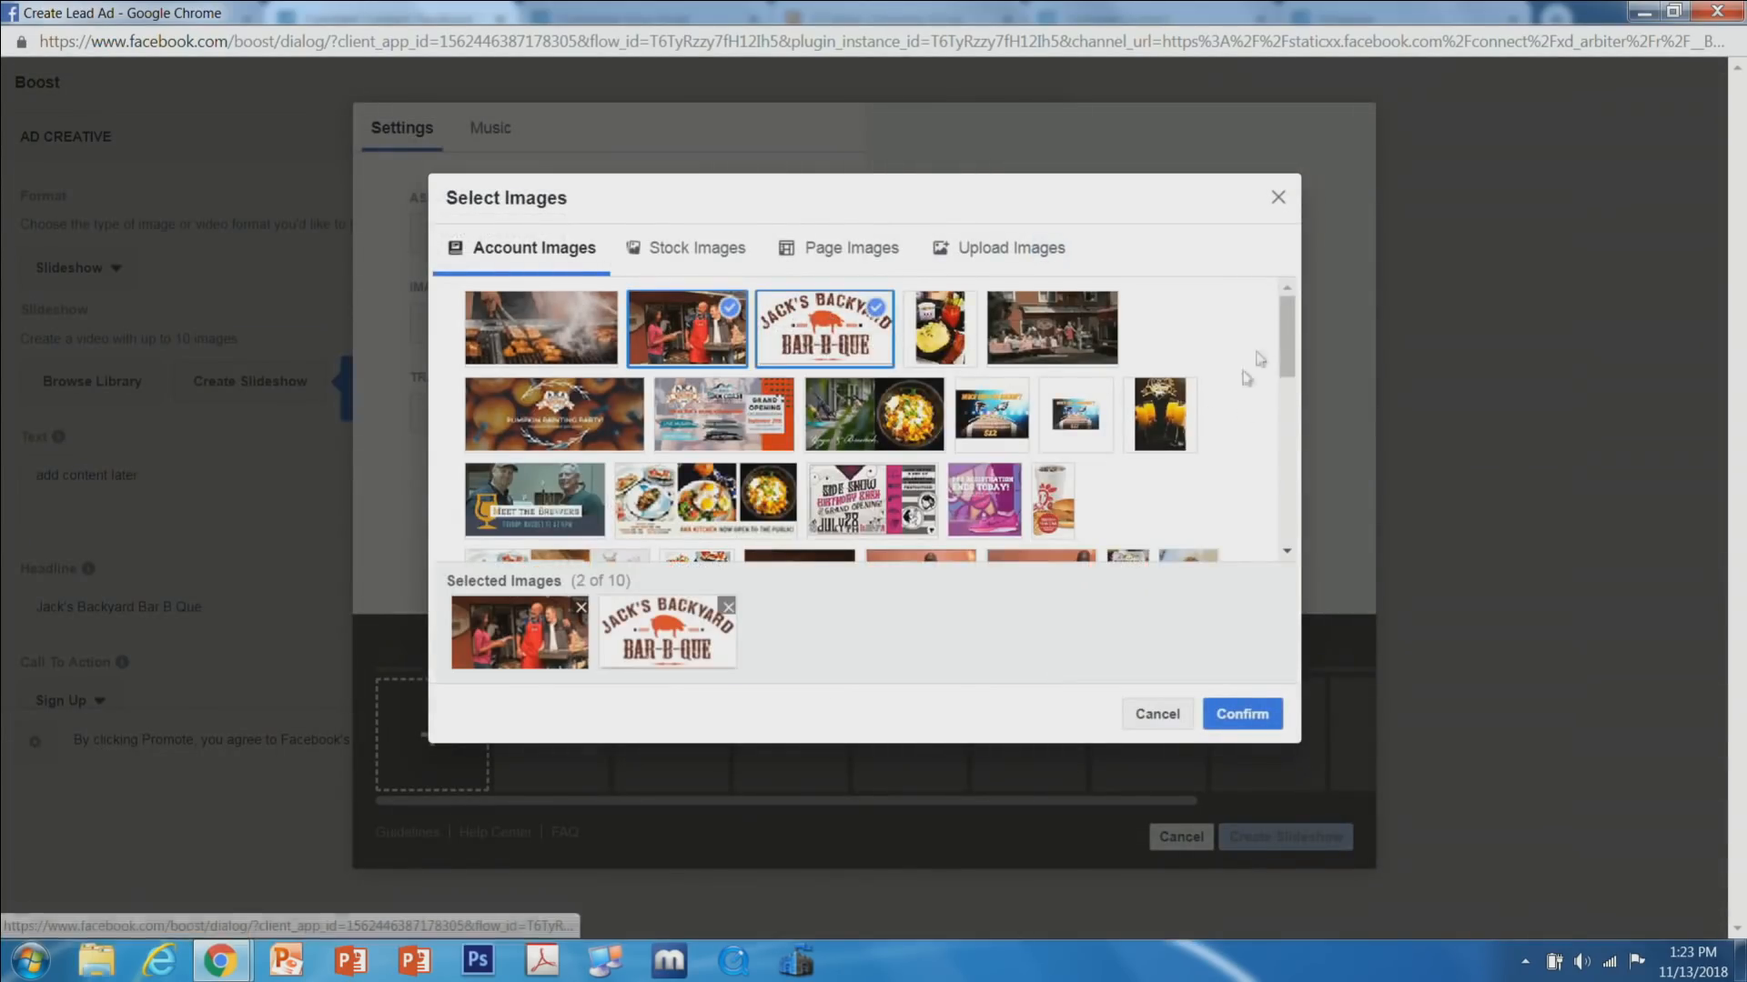
left_click_drag(1285, 328, 1301, 437)
left_click(823, 405)
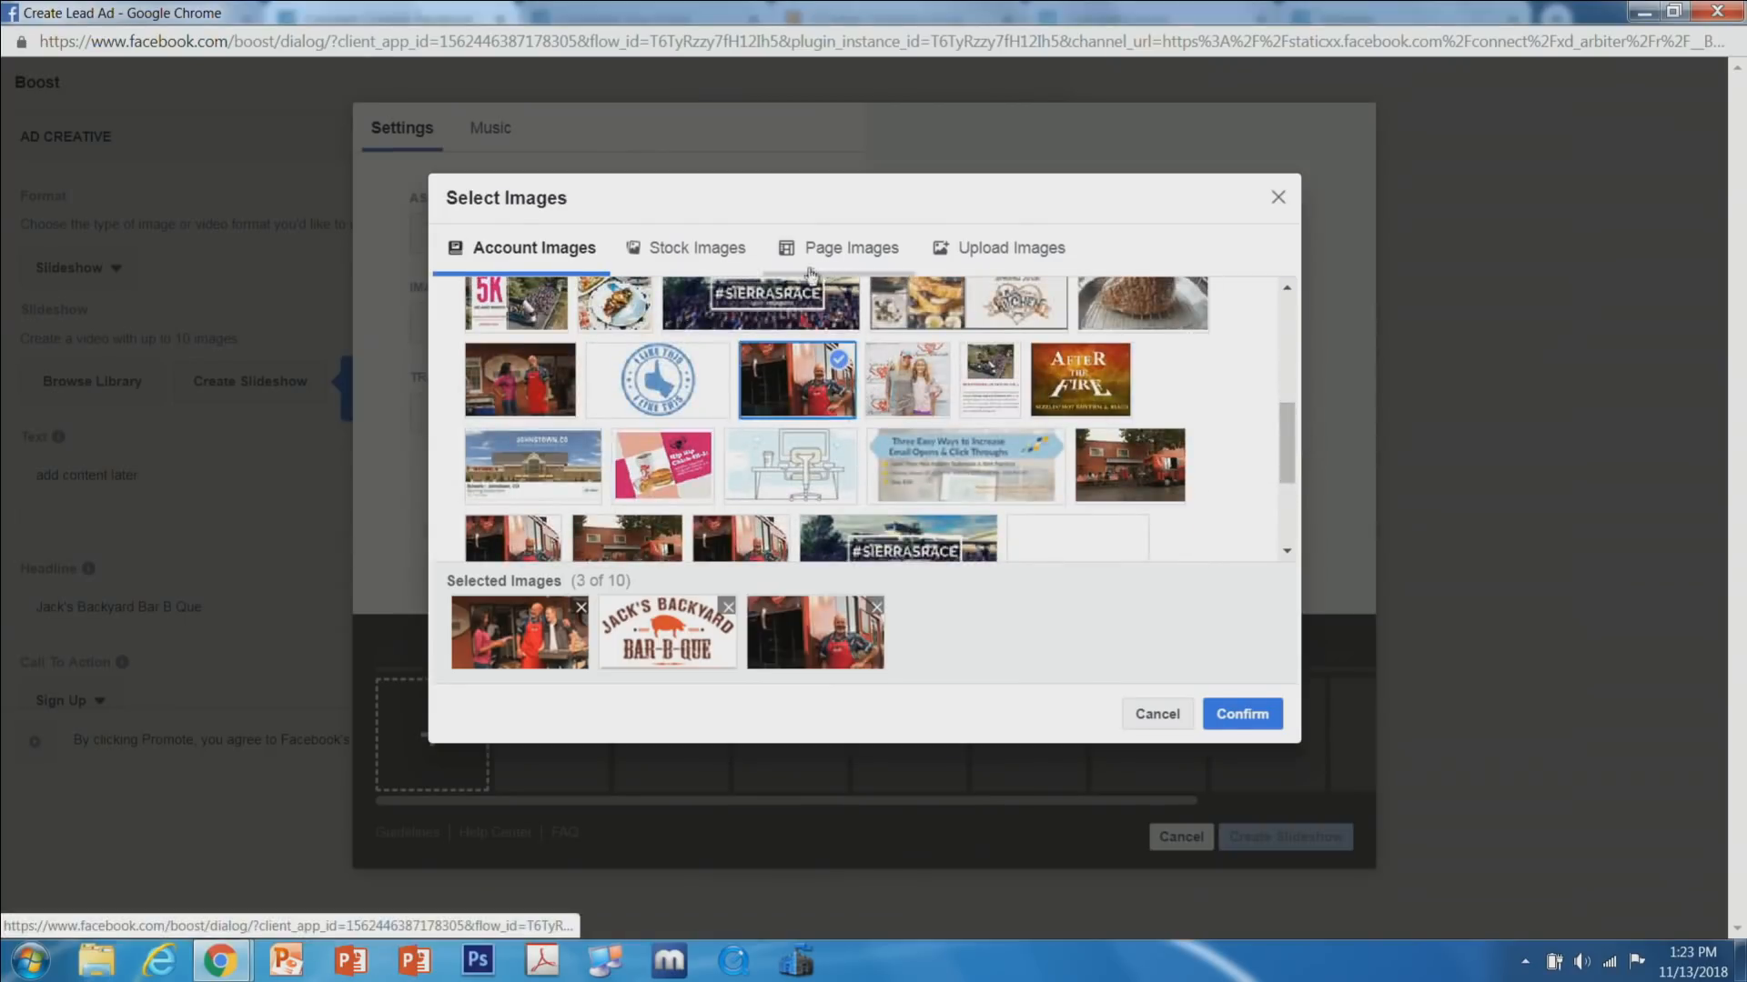
Add the food truck and the smoking grill photos from the page images, and confirm the slideshow's image selection.
left_click(844, 258)
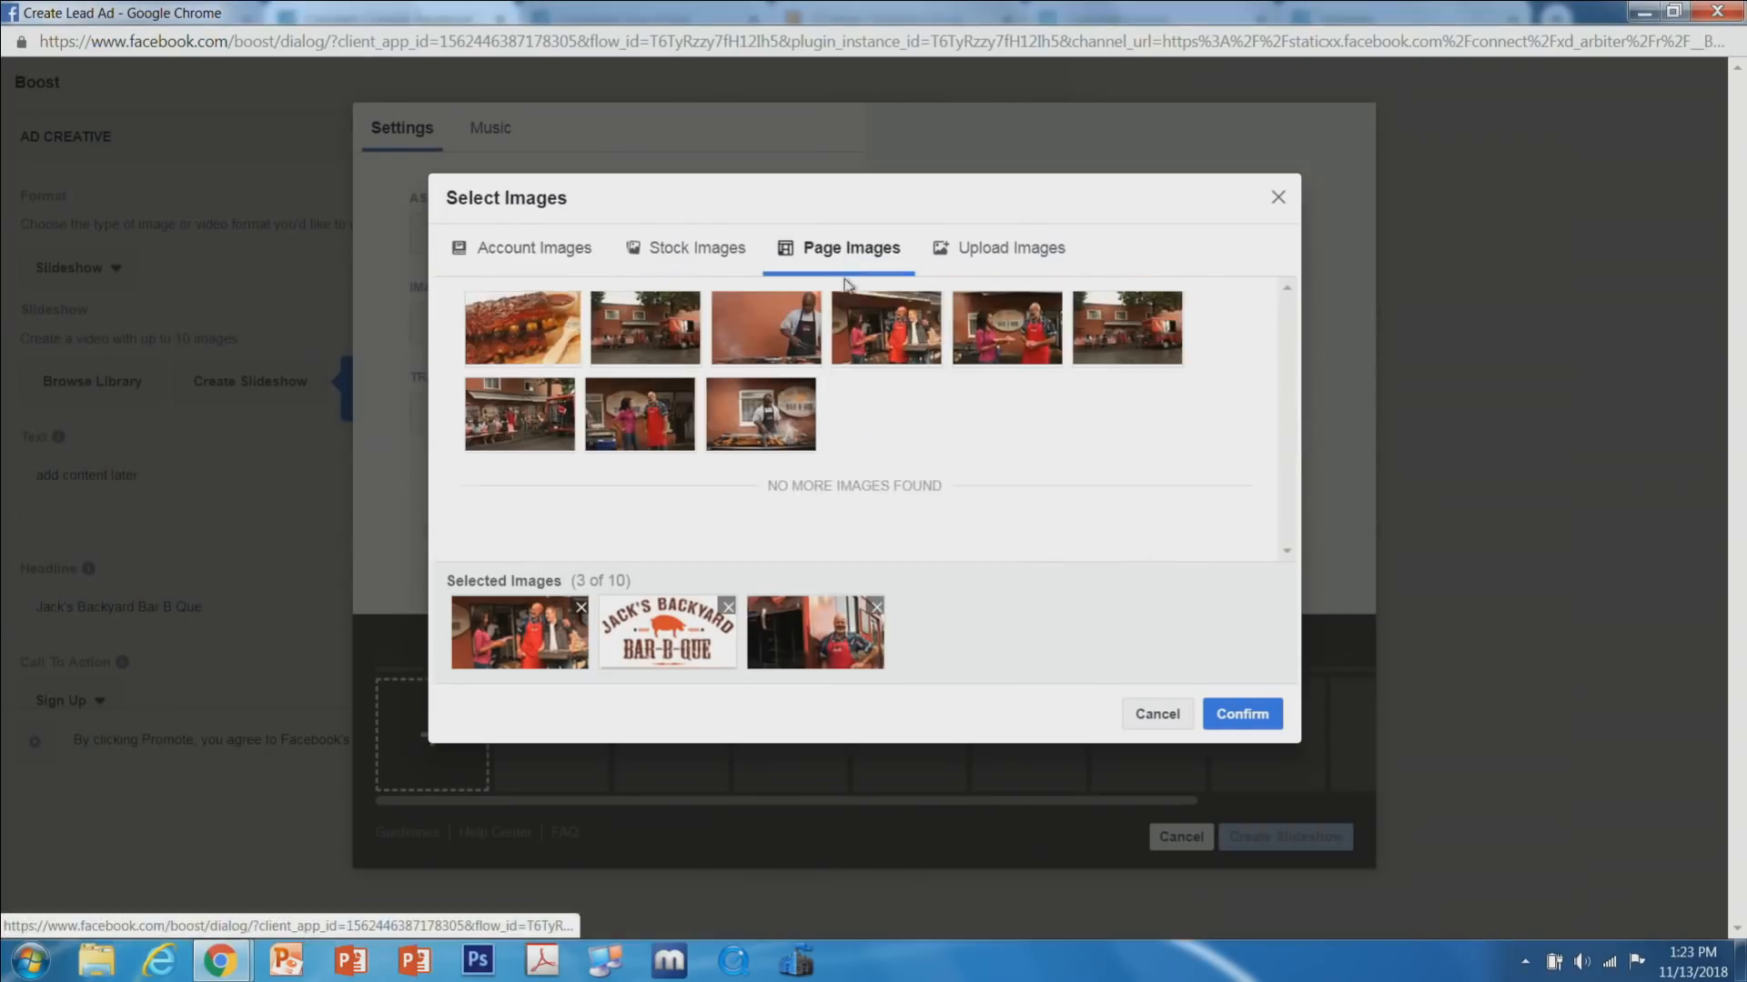
left_click(680, 312)
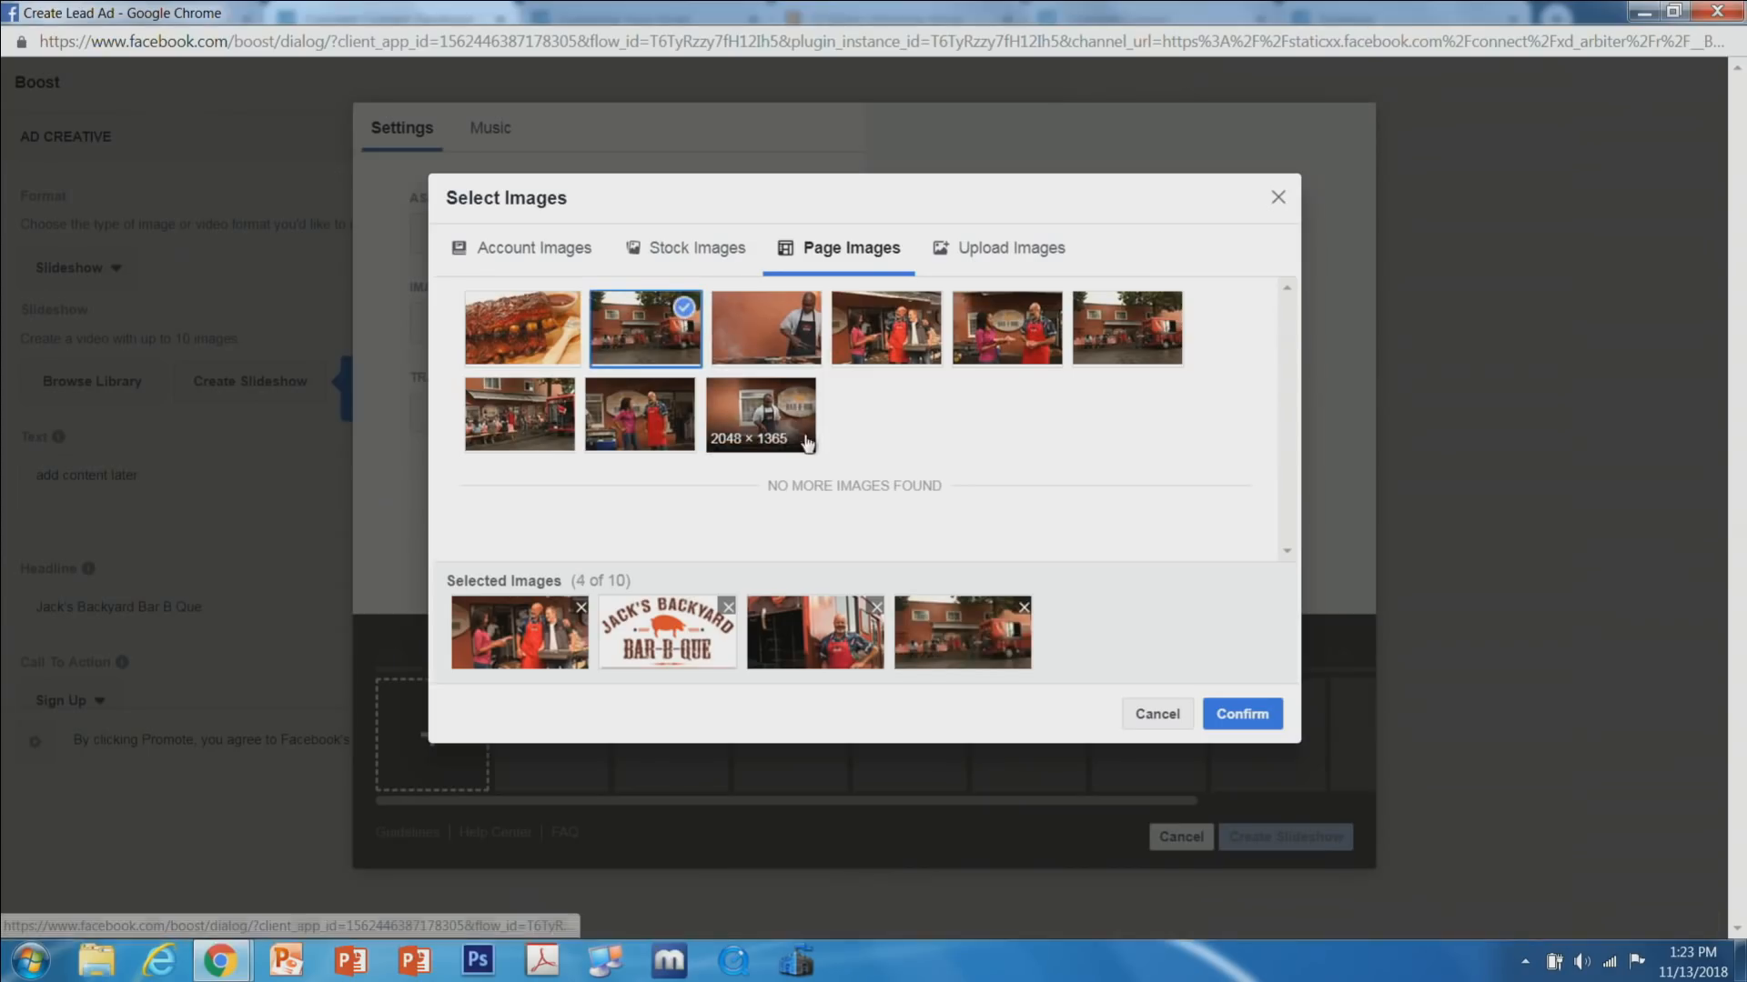
left_click(799, 414)
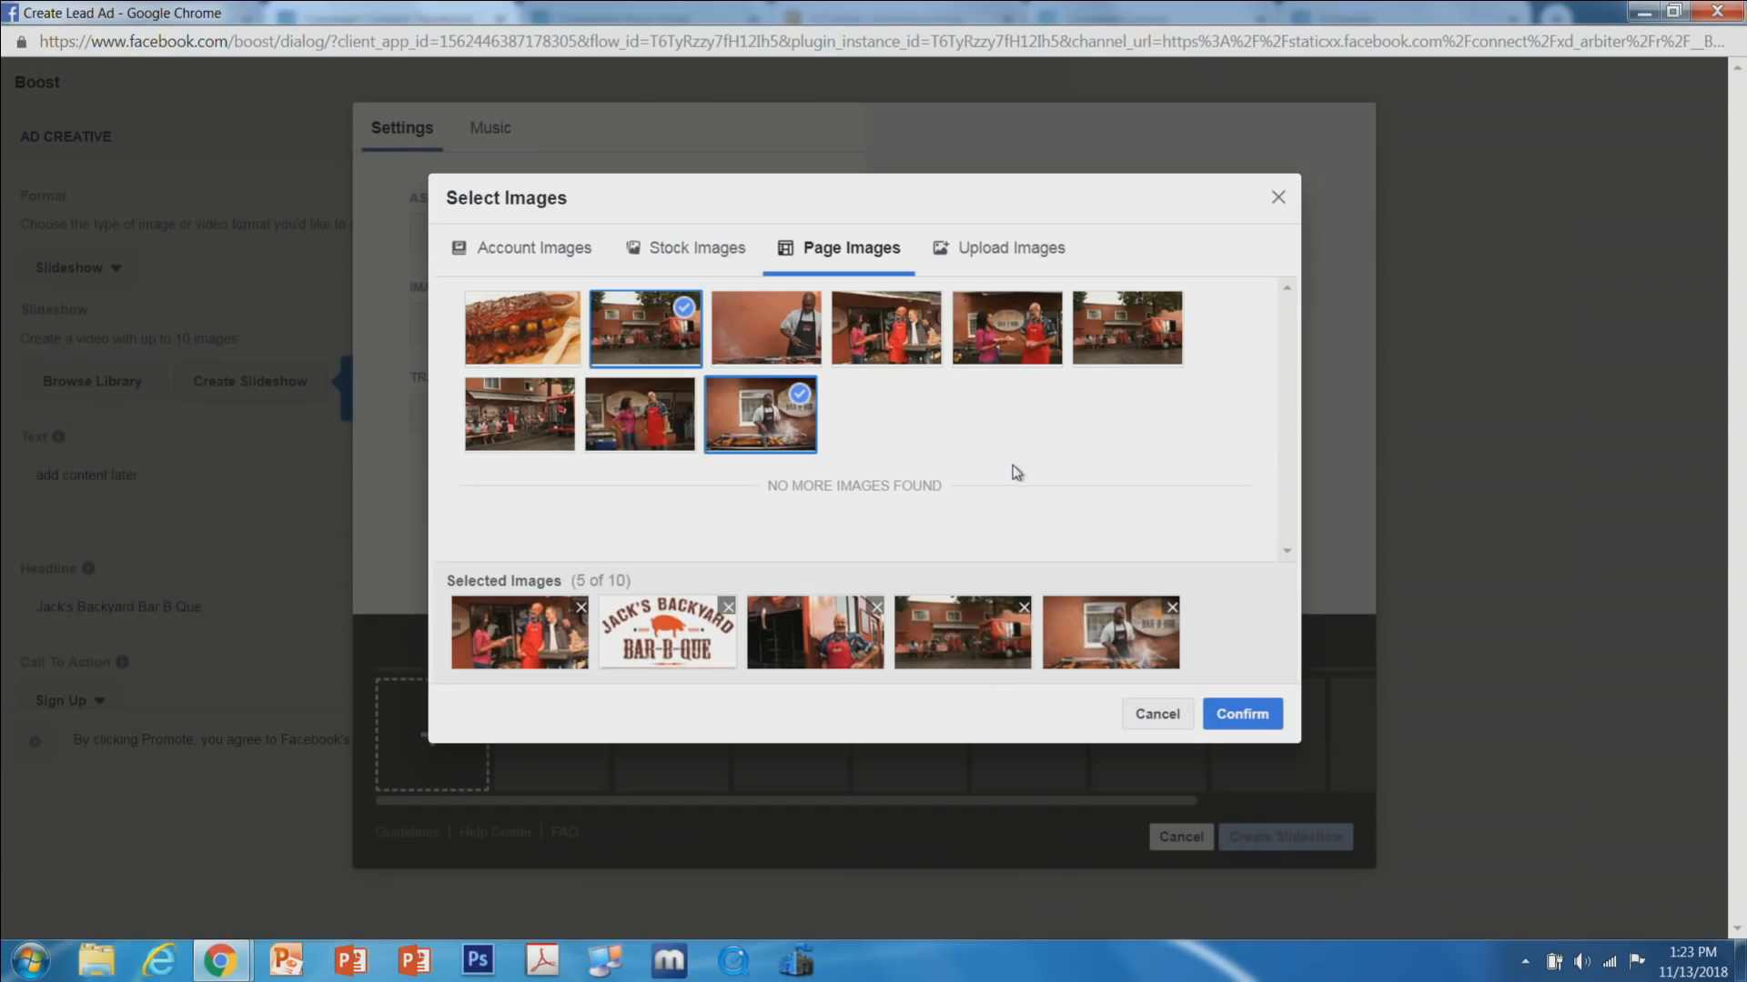
left_click(1255, 715)
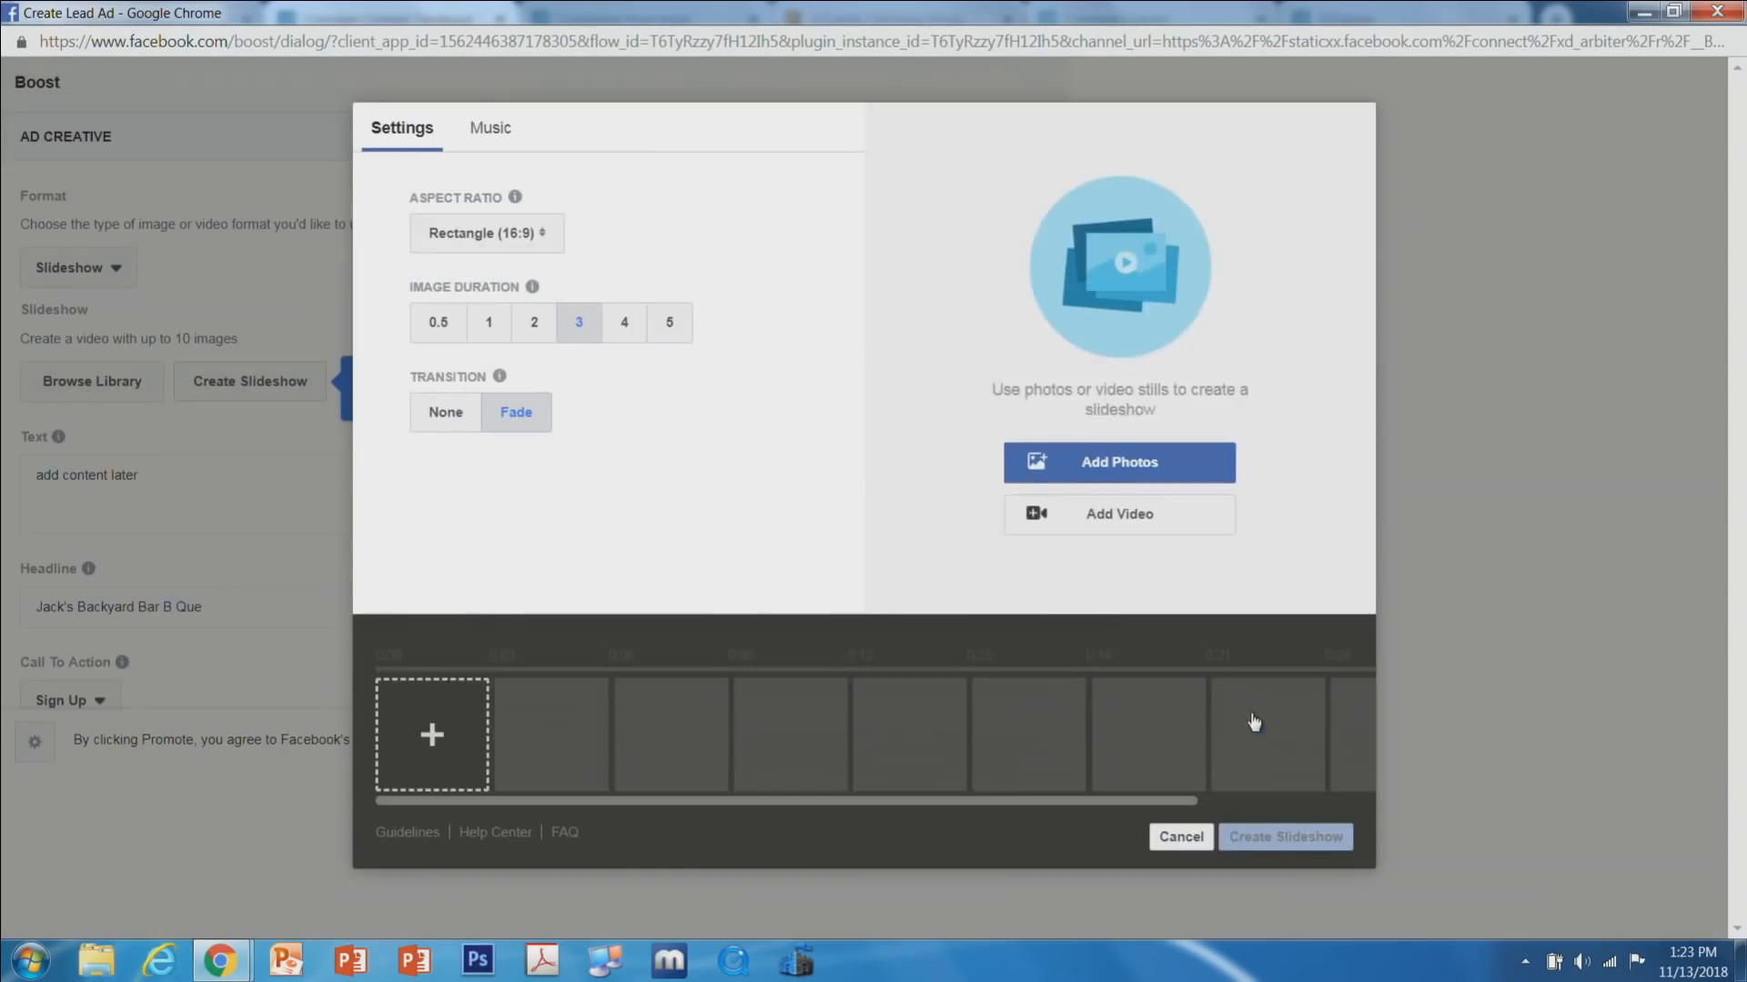
Choose Blues Country as the slideshow's music and create the slideshow.
left_click(491, 128)
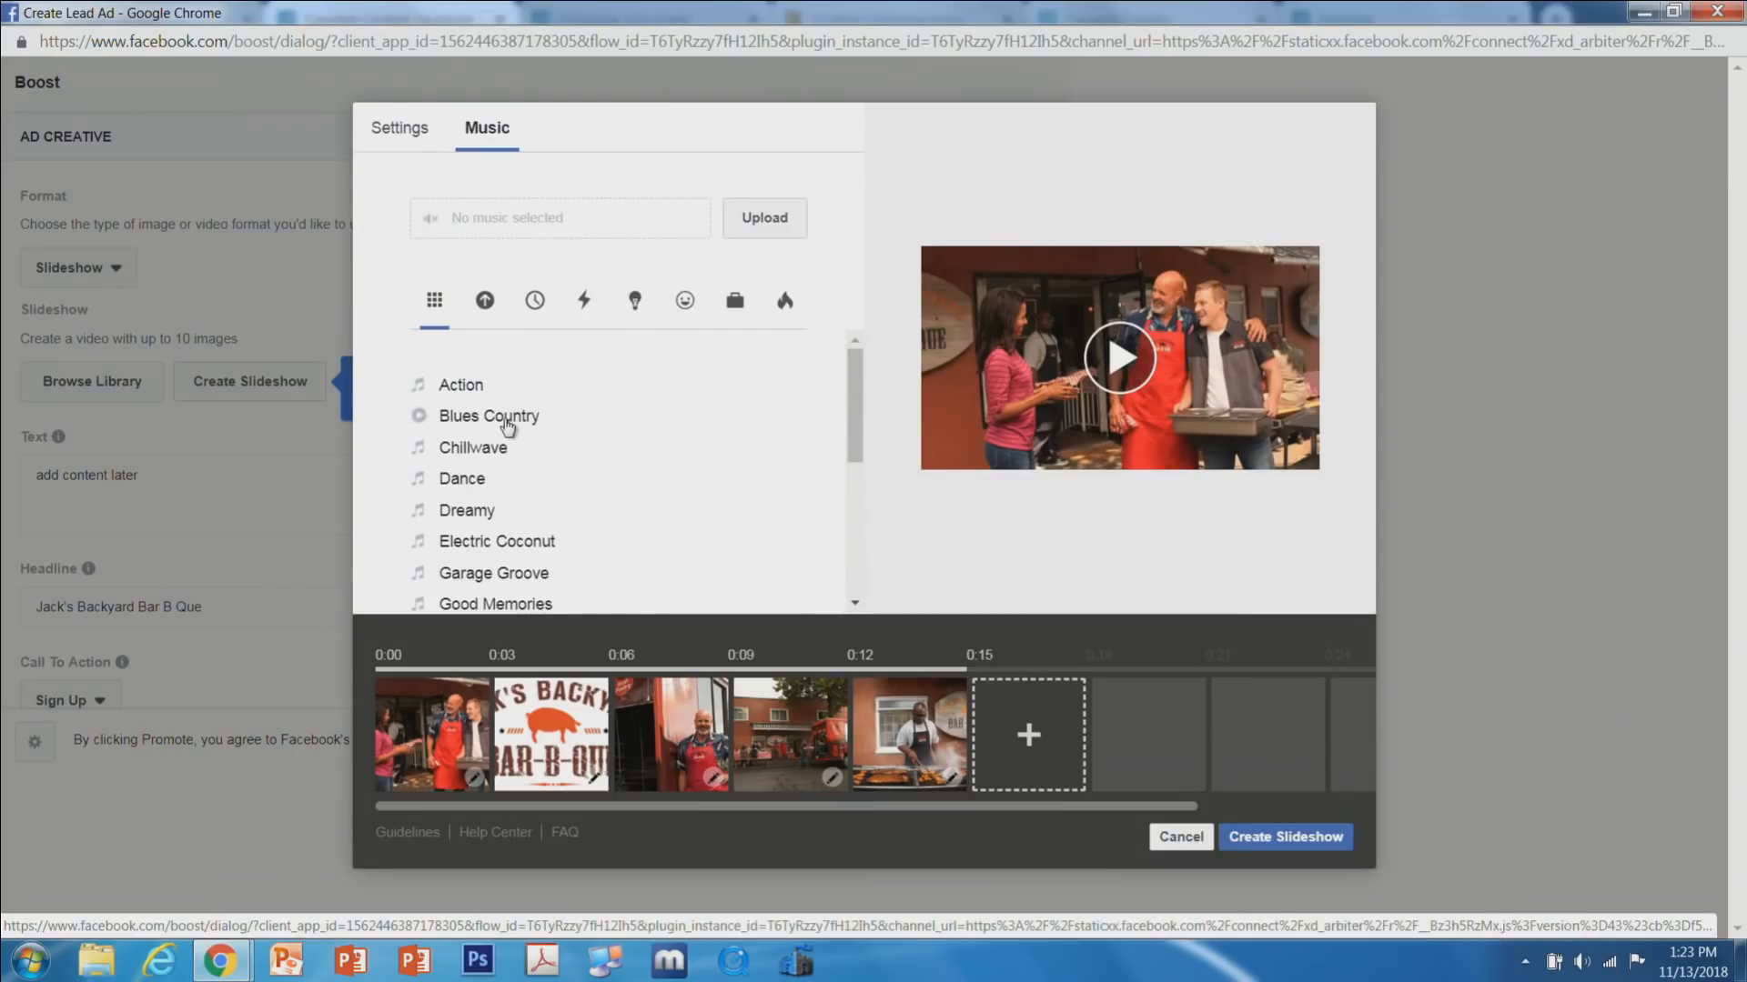
left_click(508, 420)
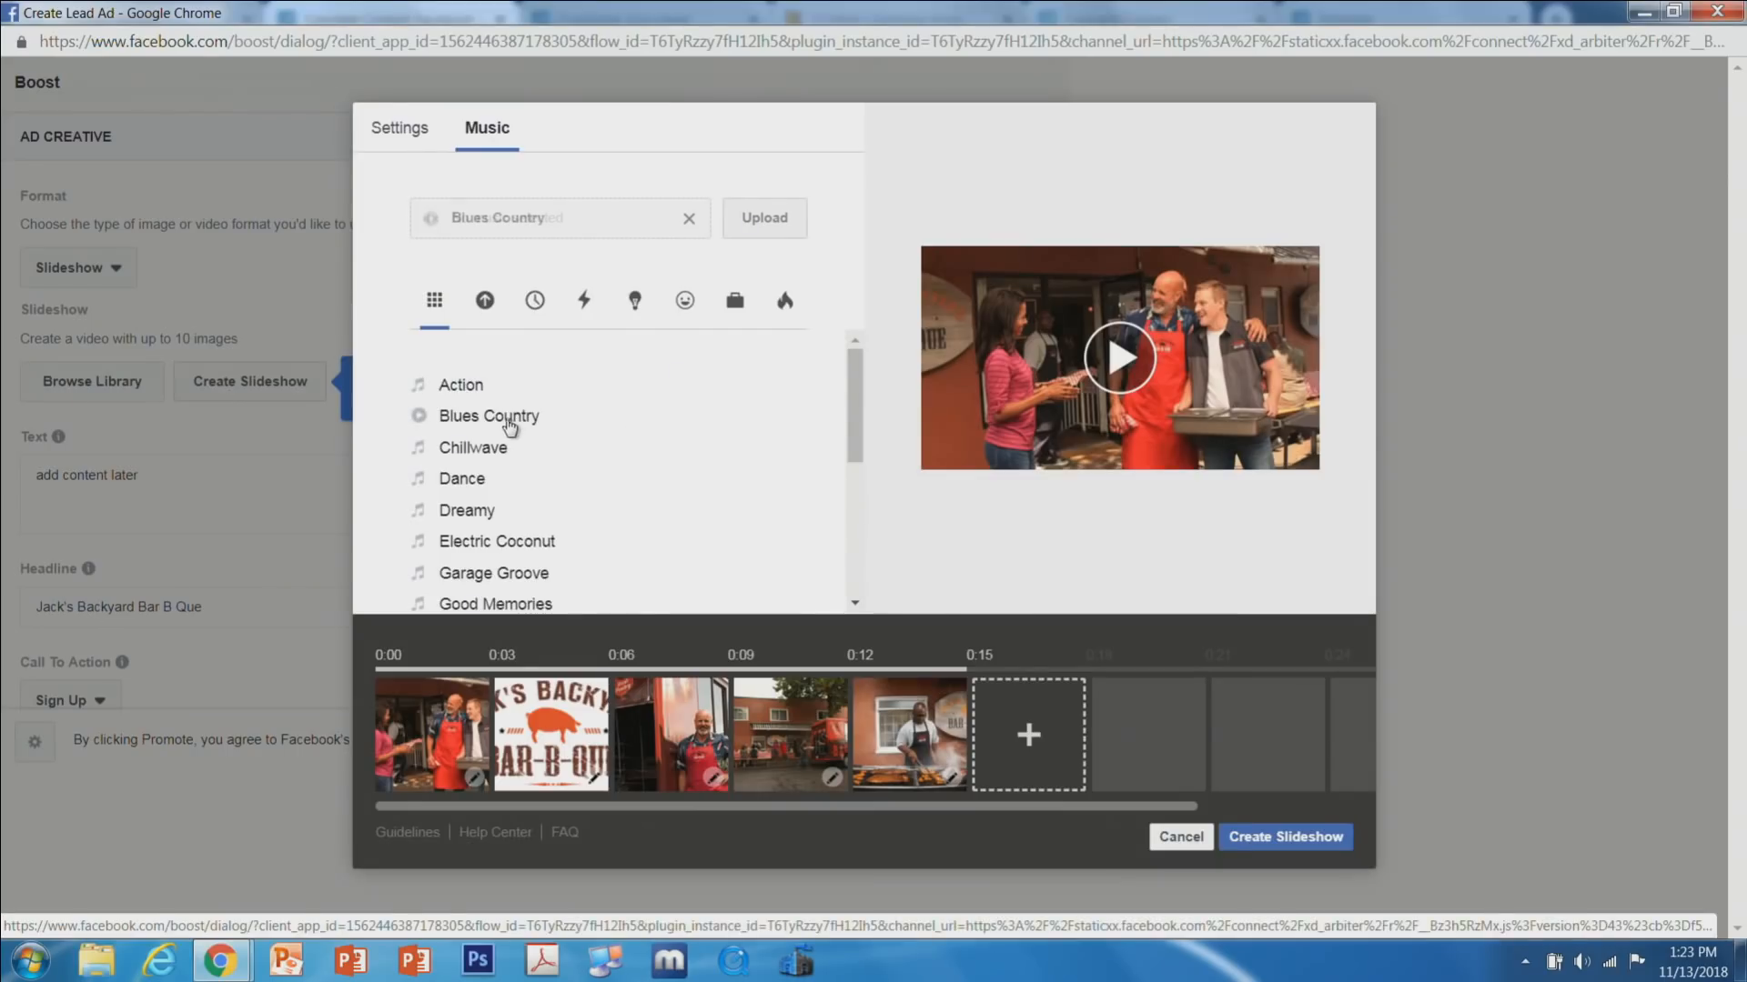
left_click(1272, 837)
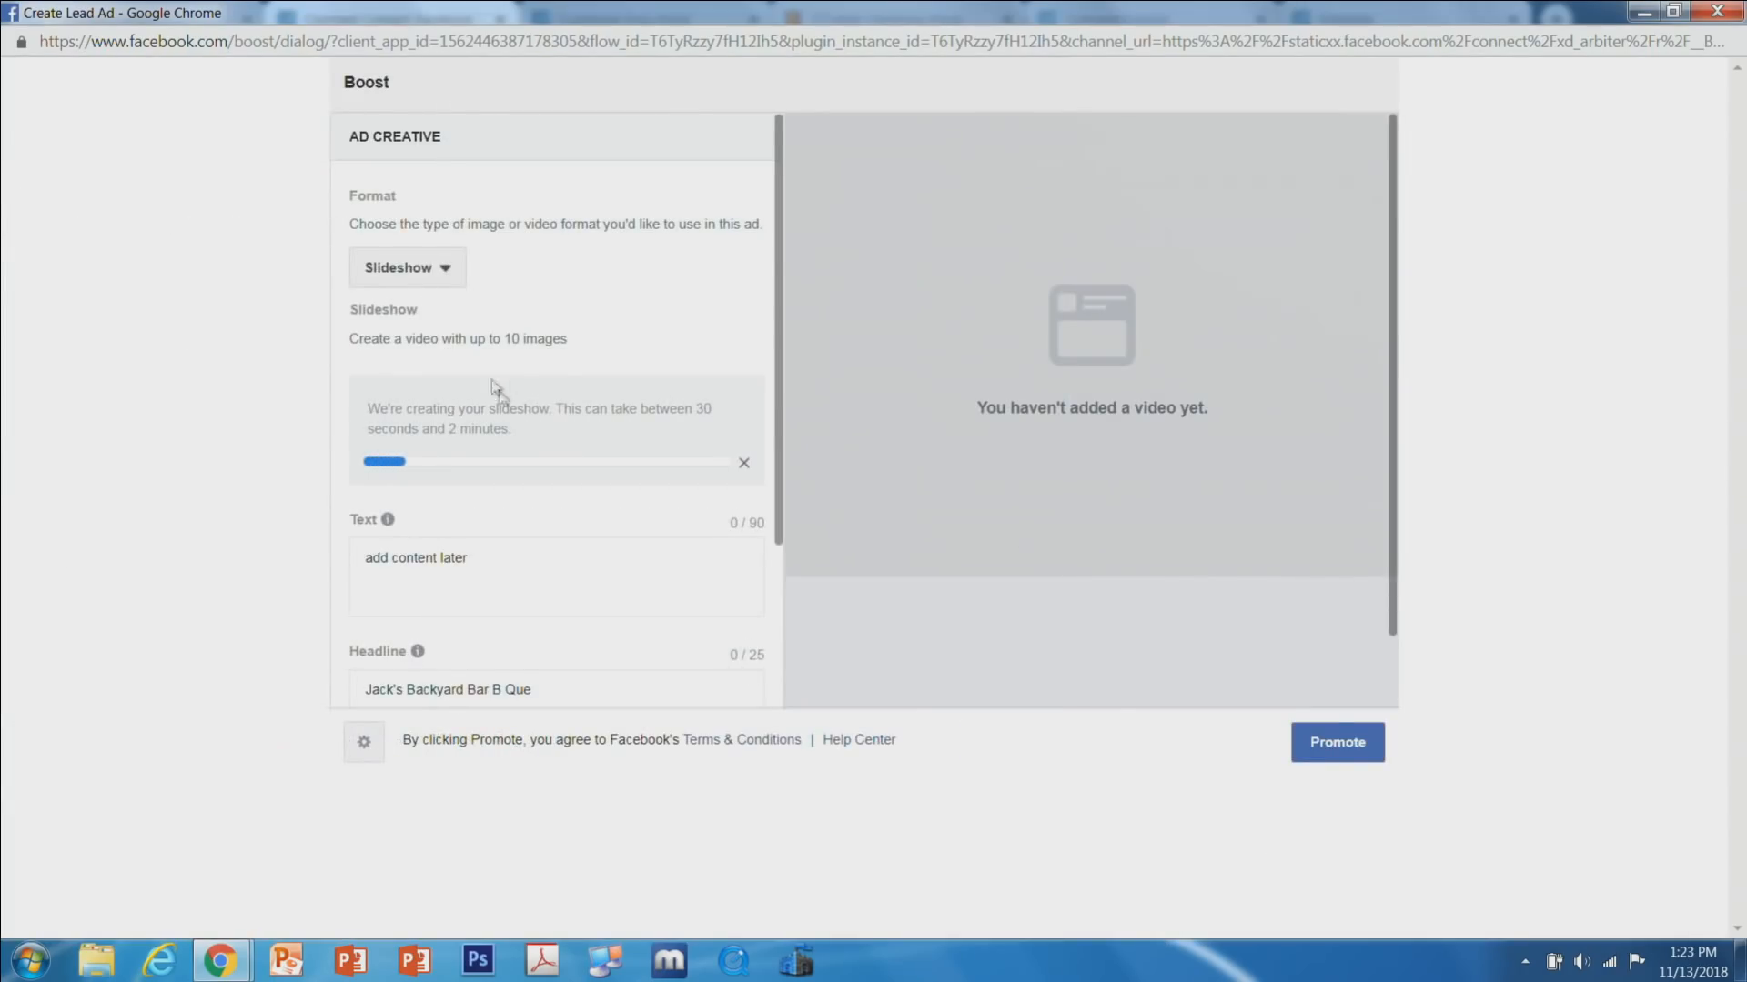
Replace the ad's placeholder text with "Description here".
left_click_drag(542, 565, 269, 545)
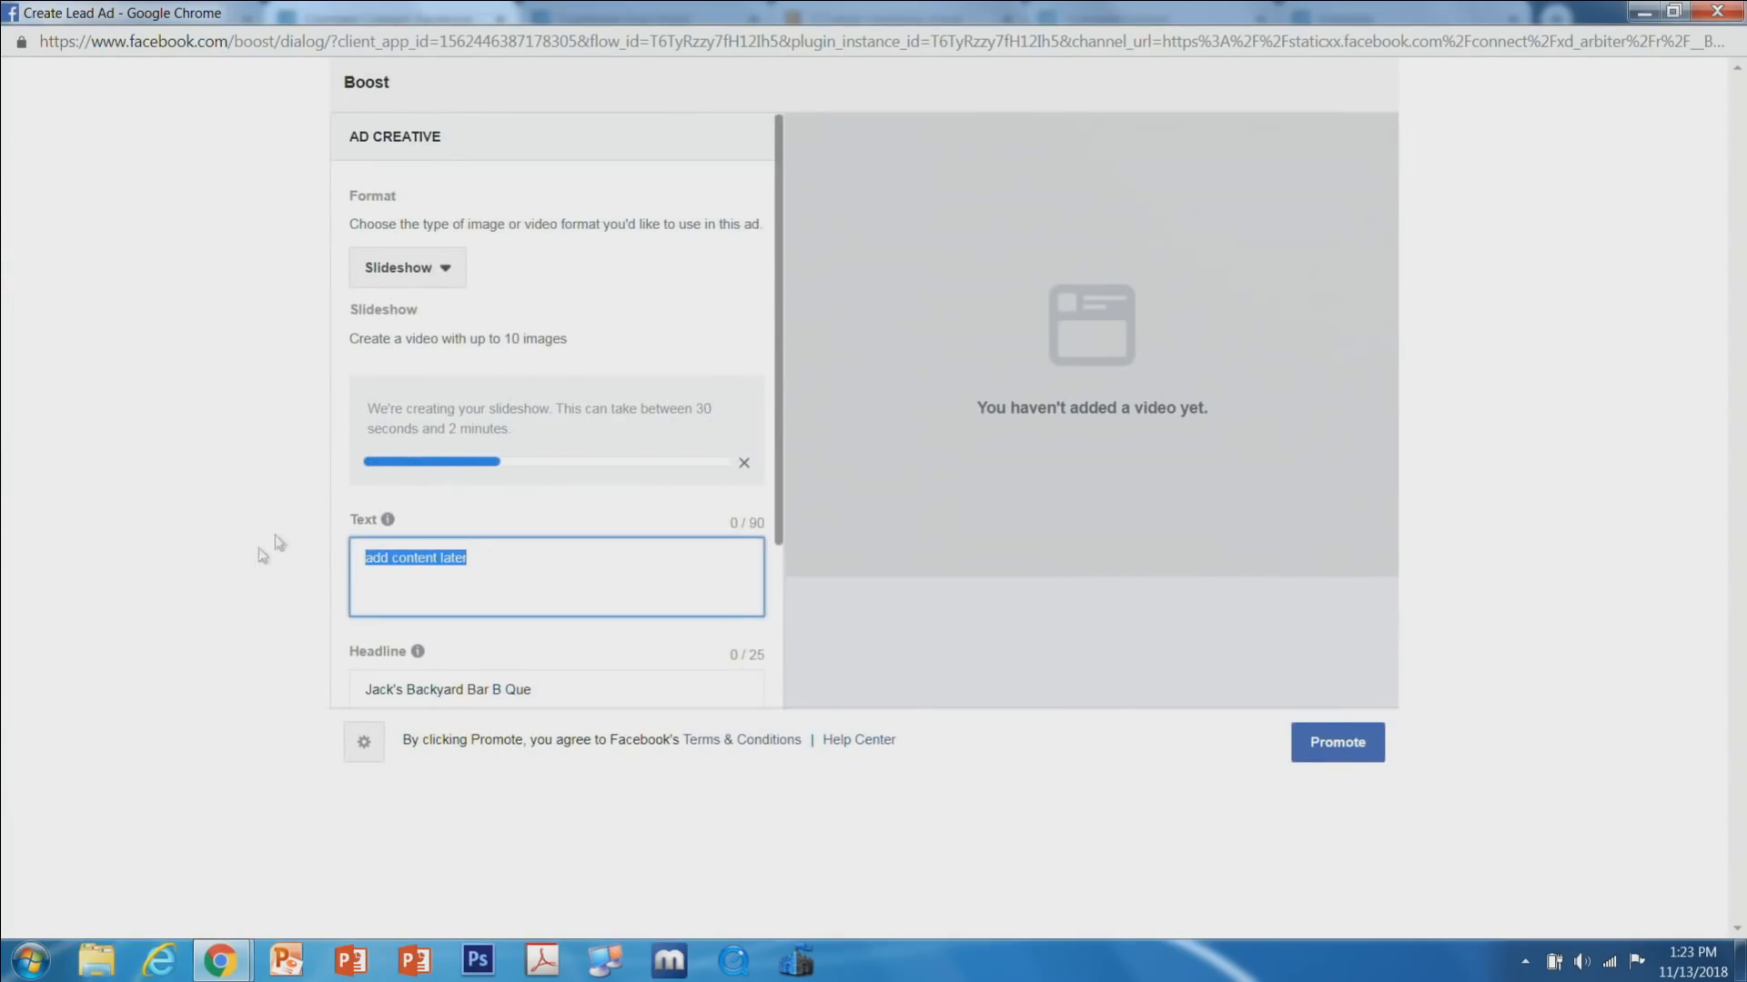
type("Descrip")
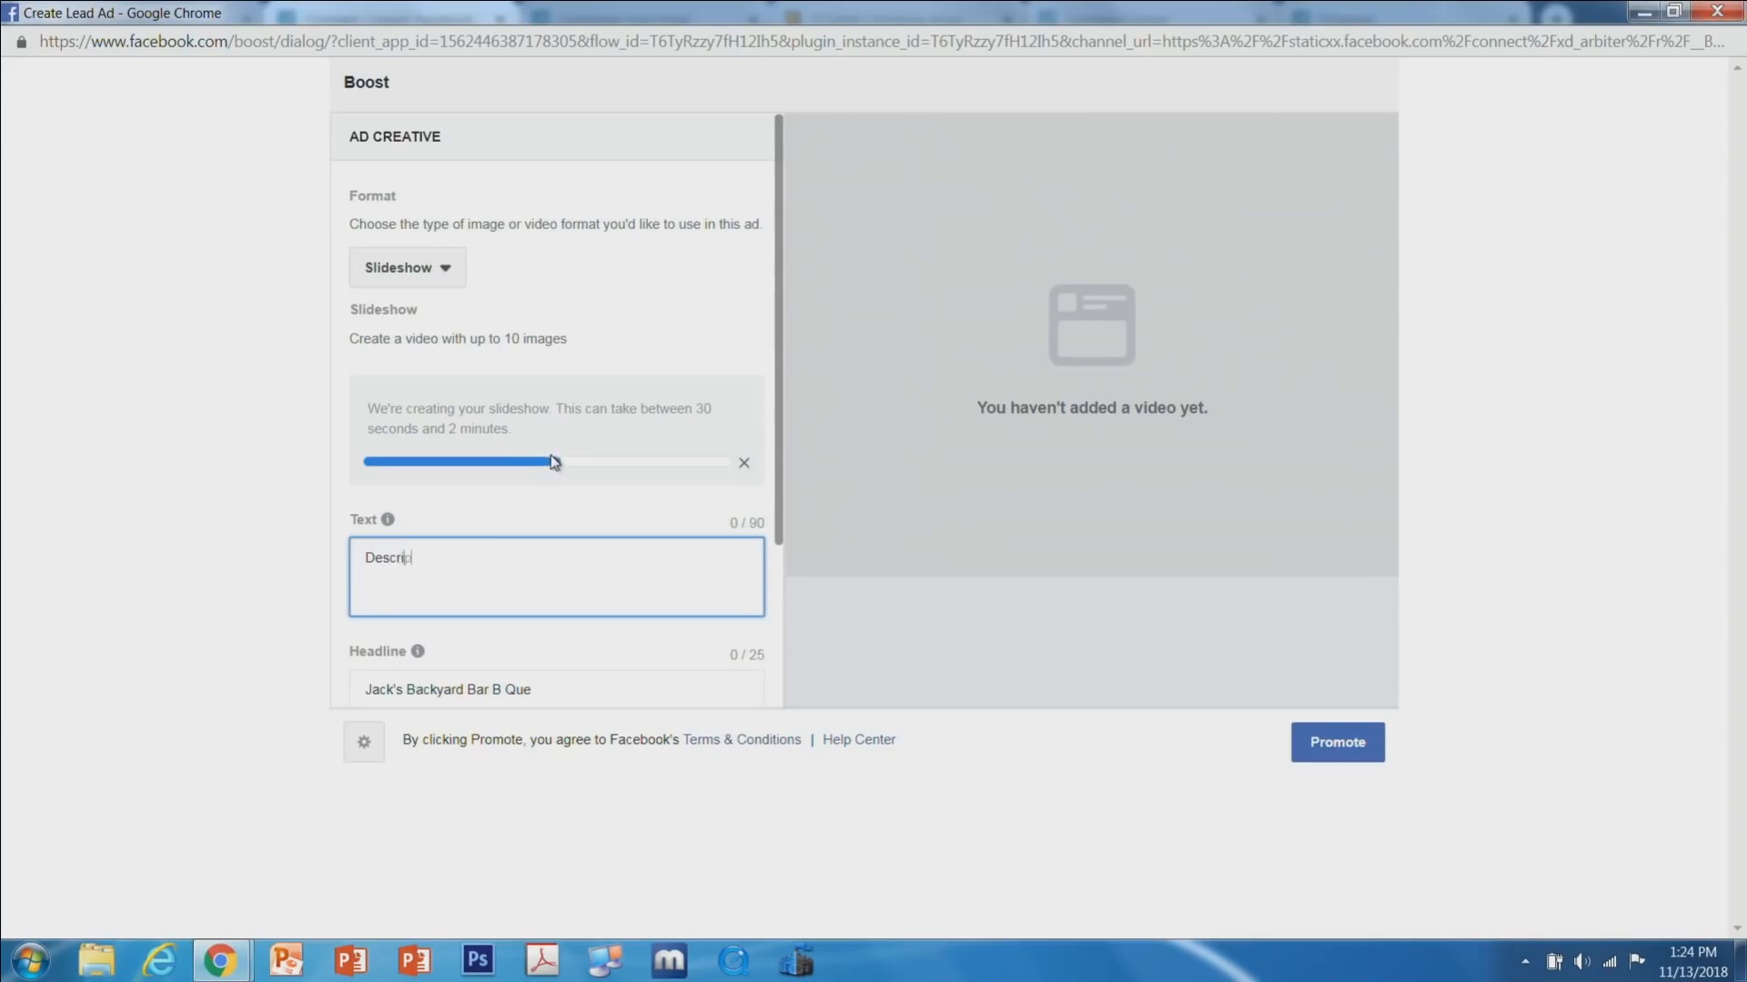
type("tion here")
Set the ad headline to "Get 15% Off Today!" and the call to action to Subscribe.
scroll(709, 489, "down", 1)
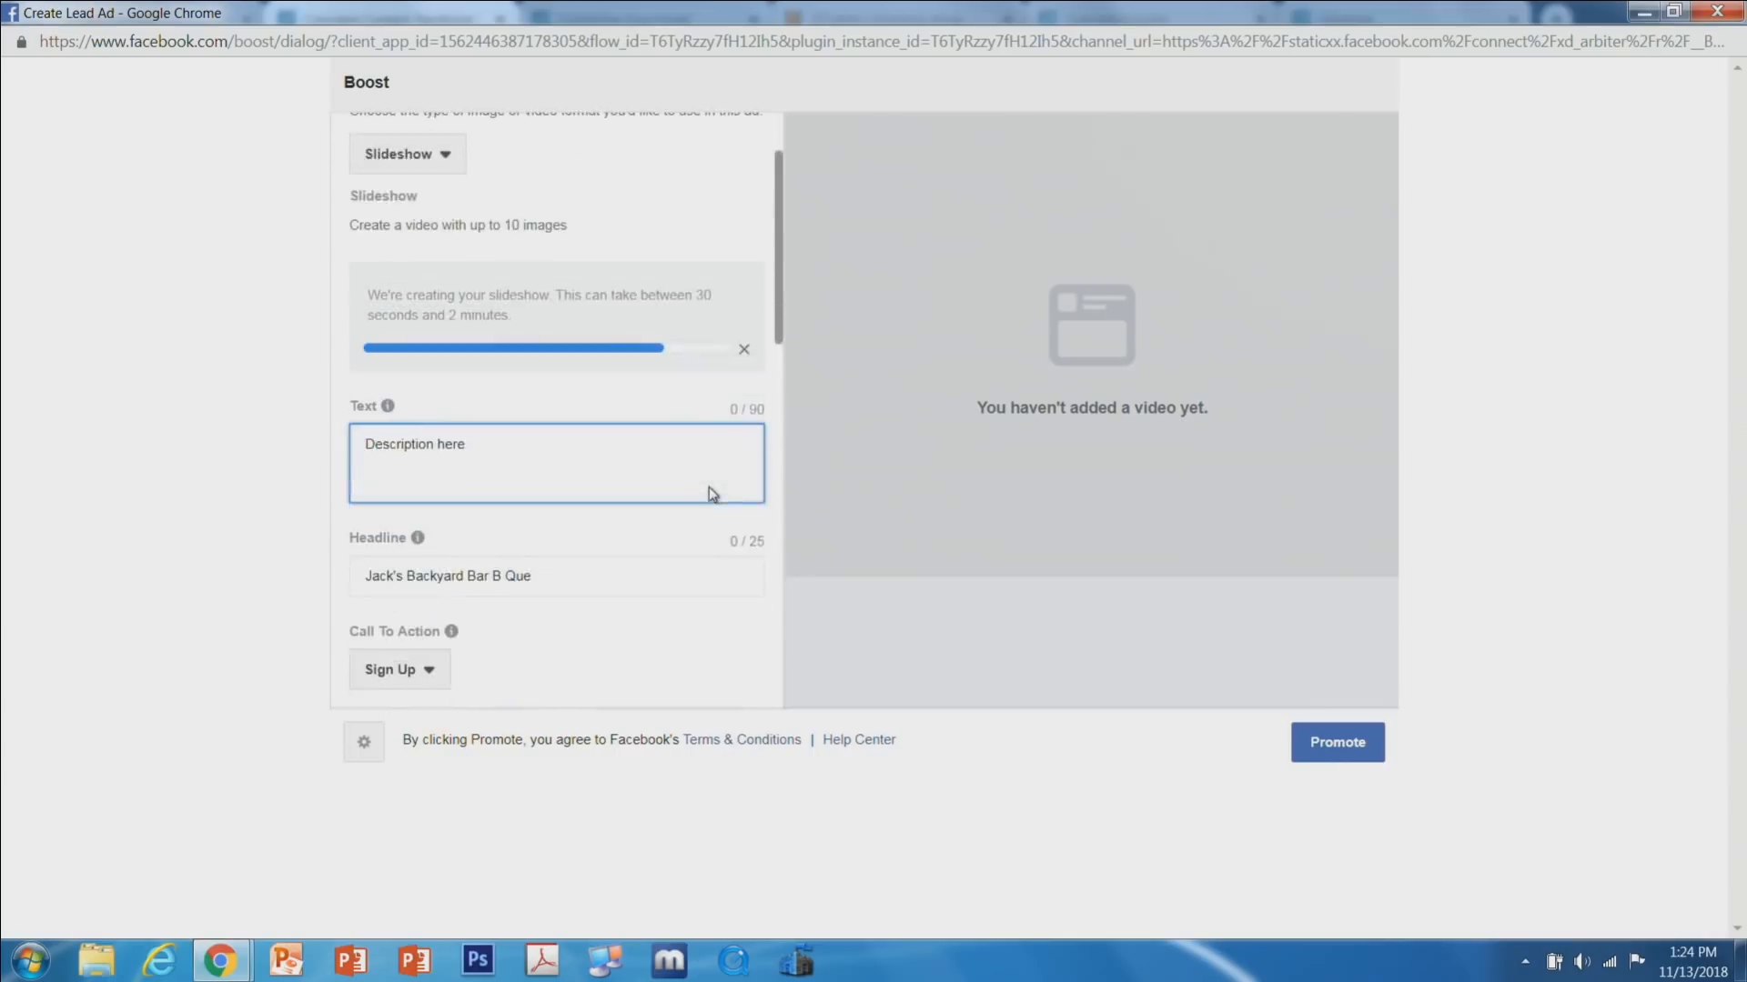
scroll(711, 488, "down", 1)
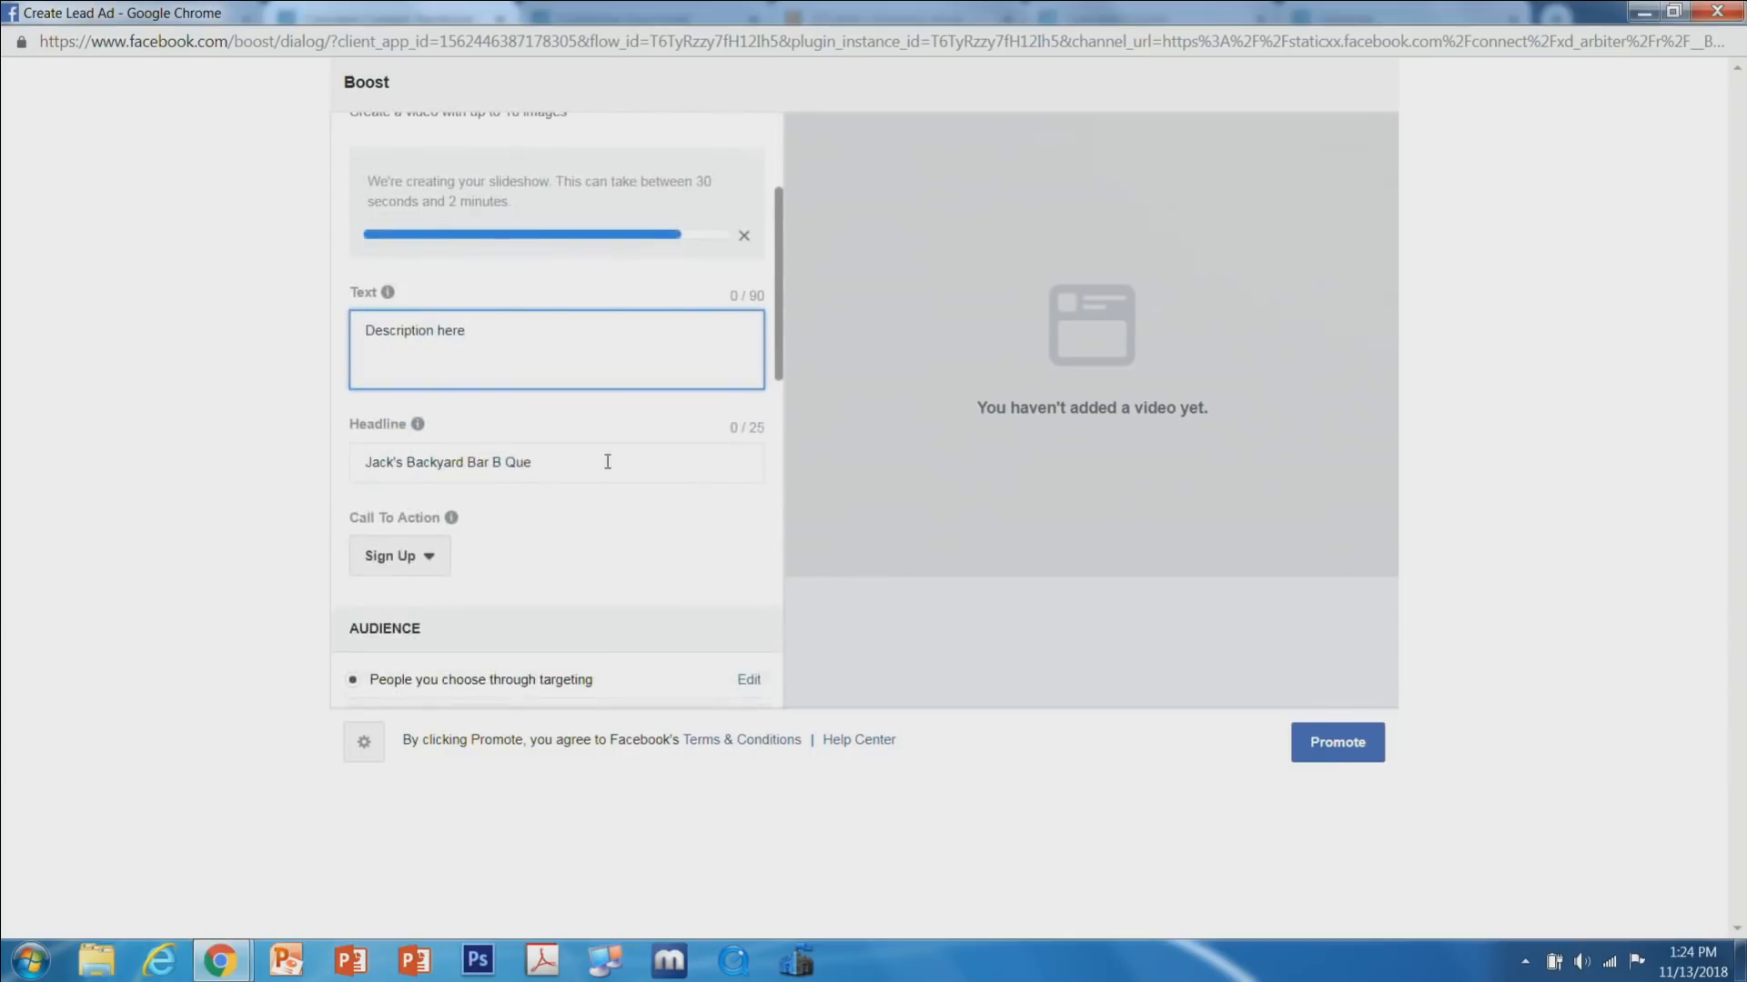
left_click_drag(591, 460, 333, 451)
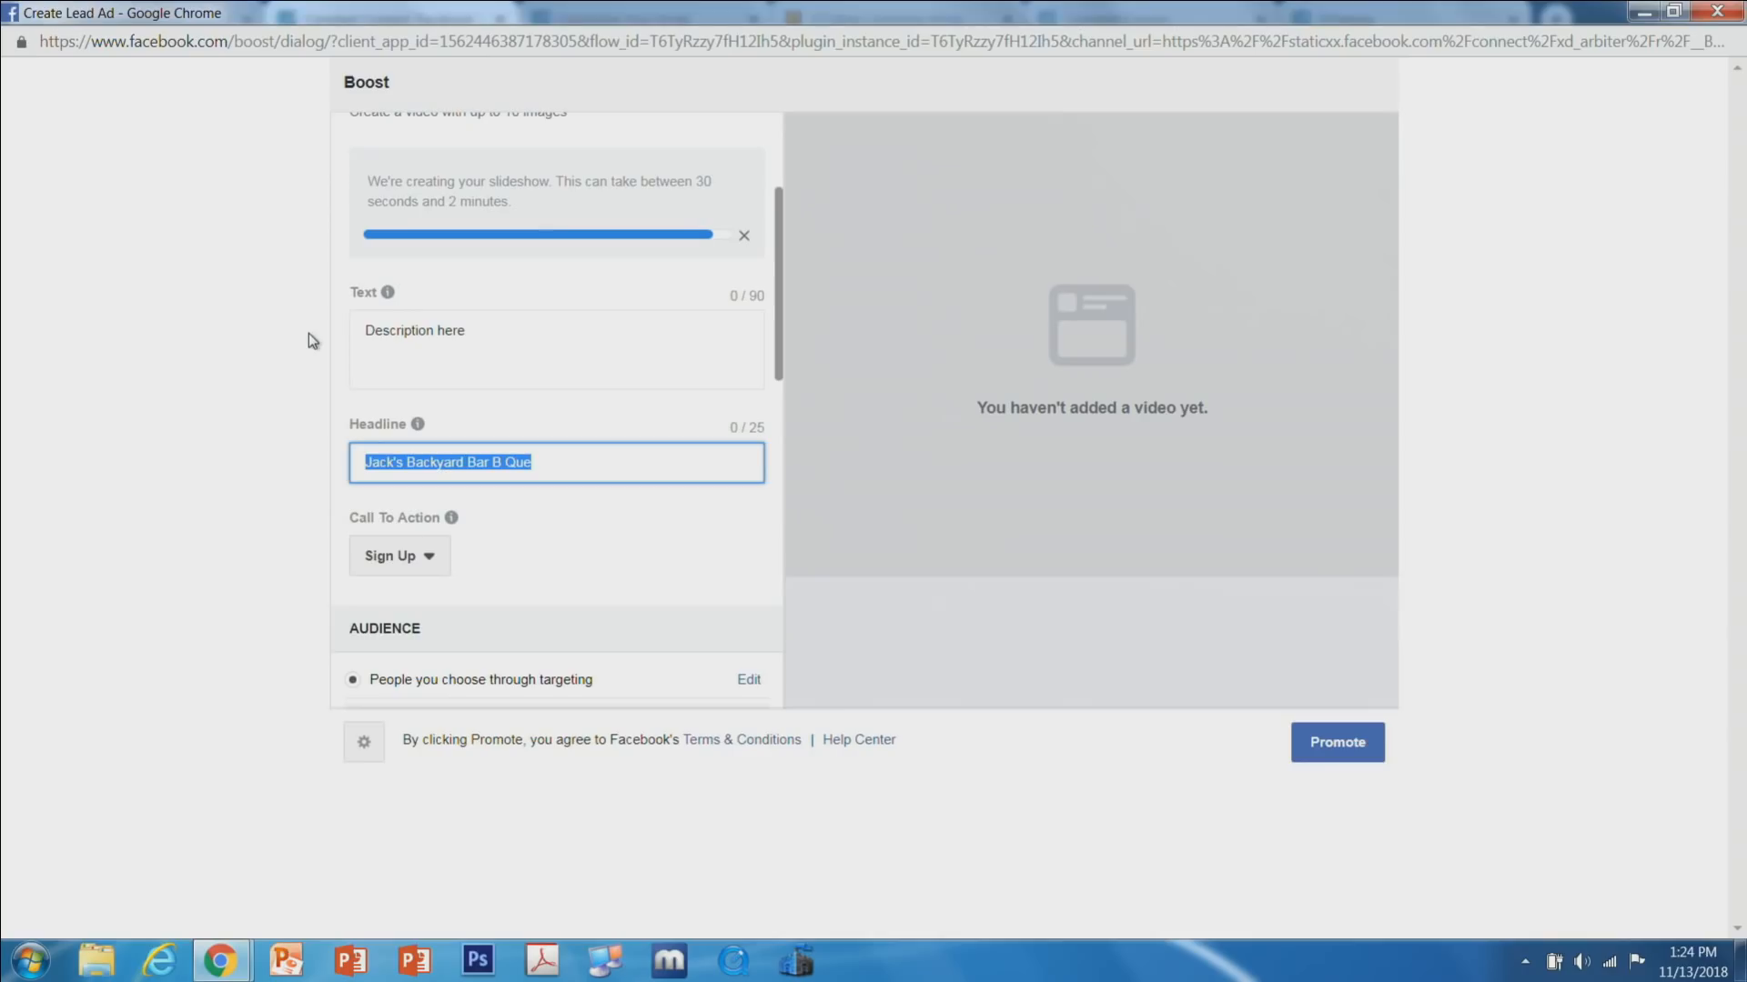
type("Get ")
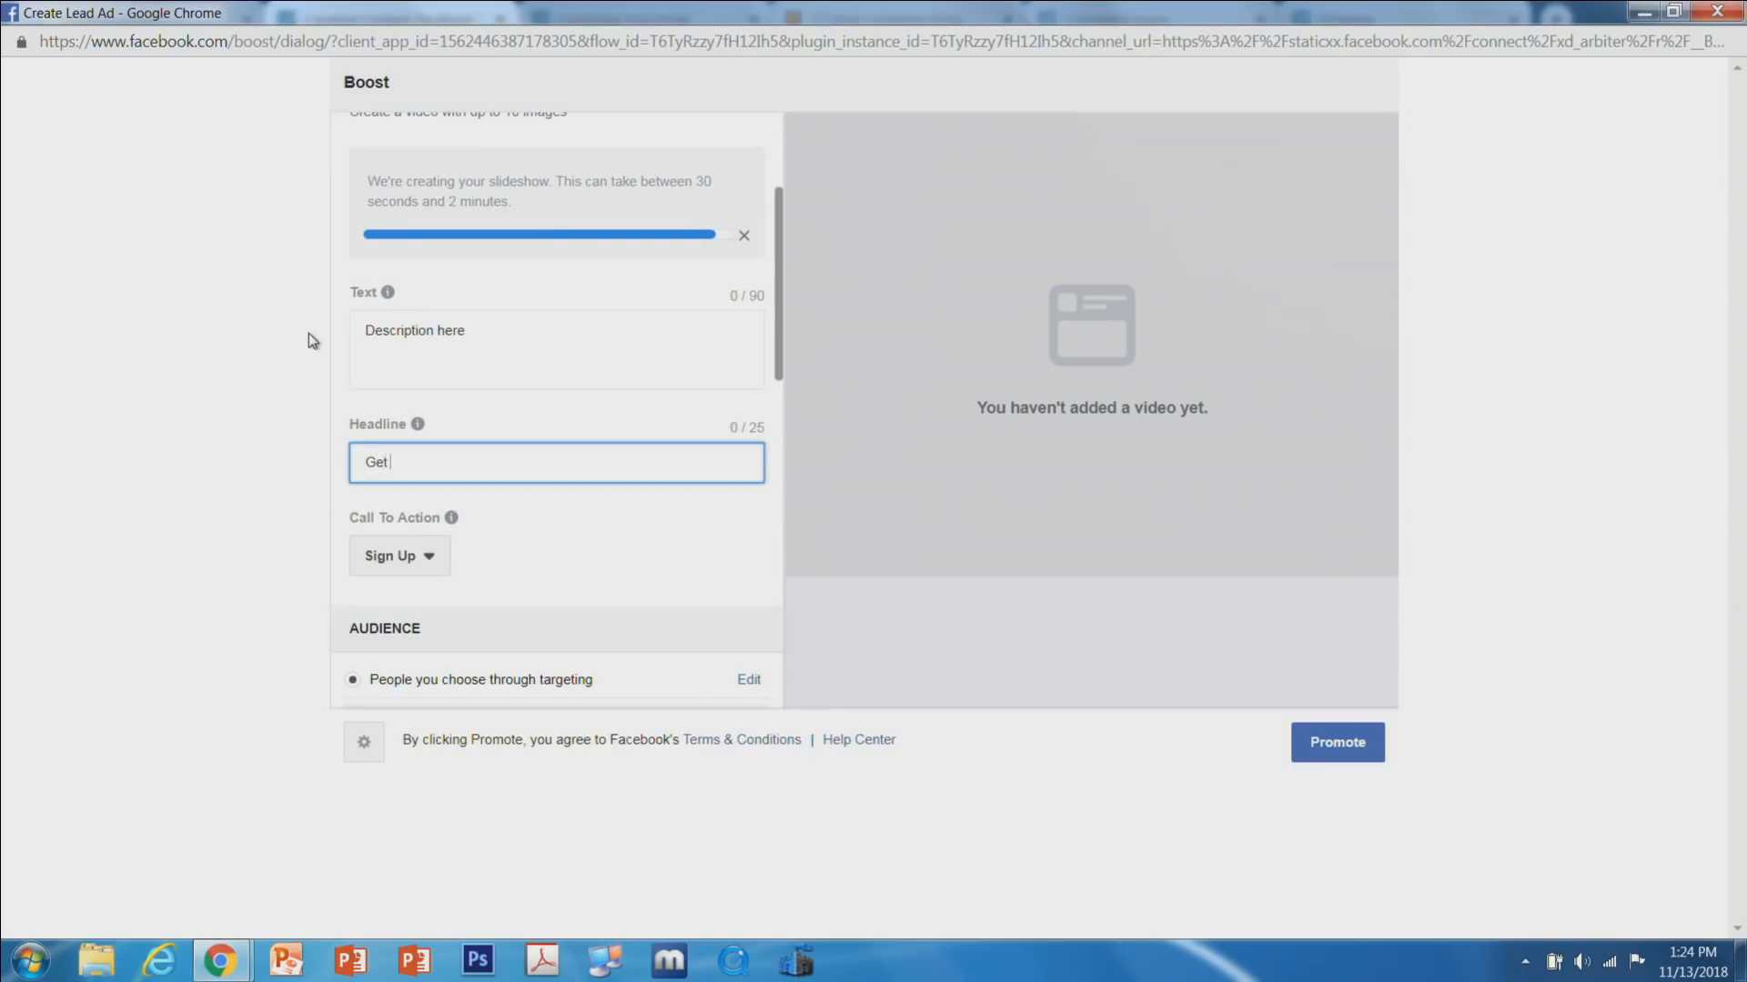
type("15% Off Today!")
left_click(427, 557)
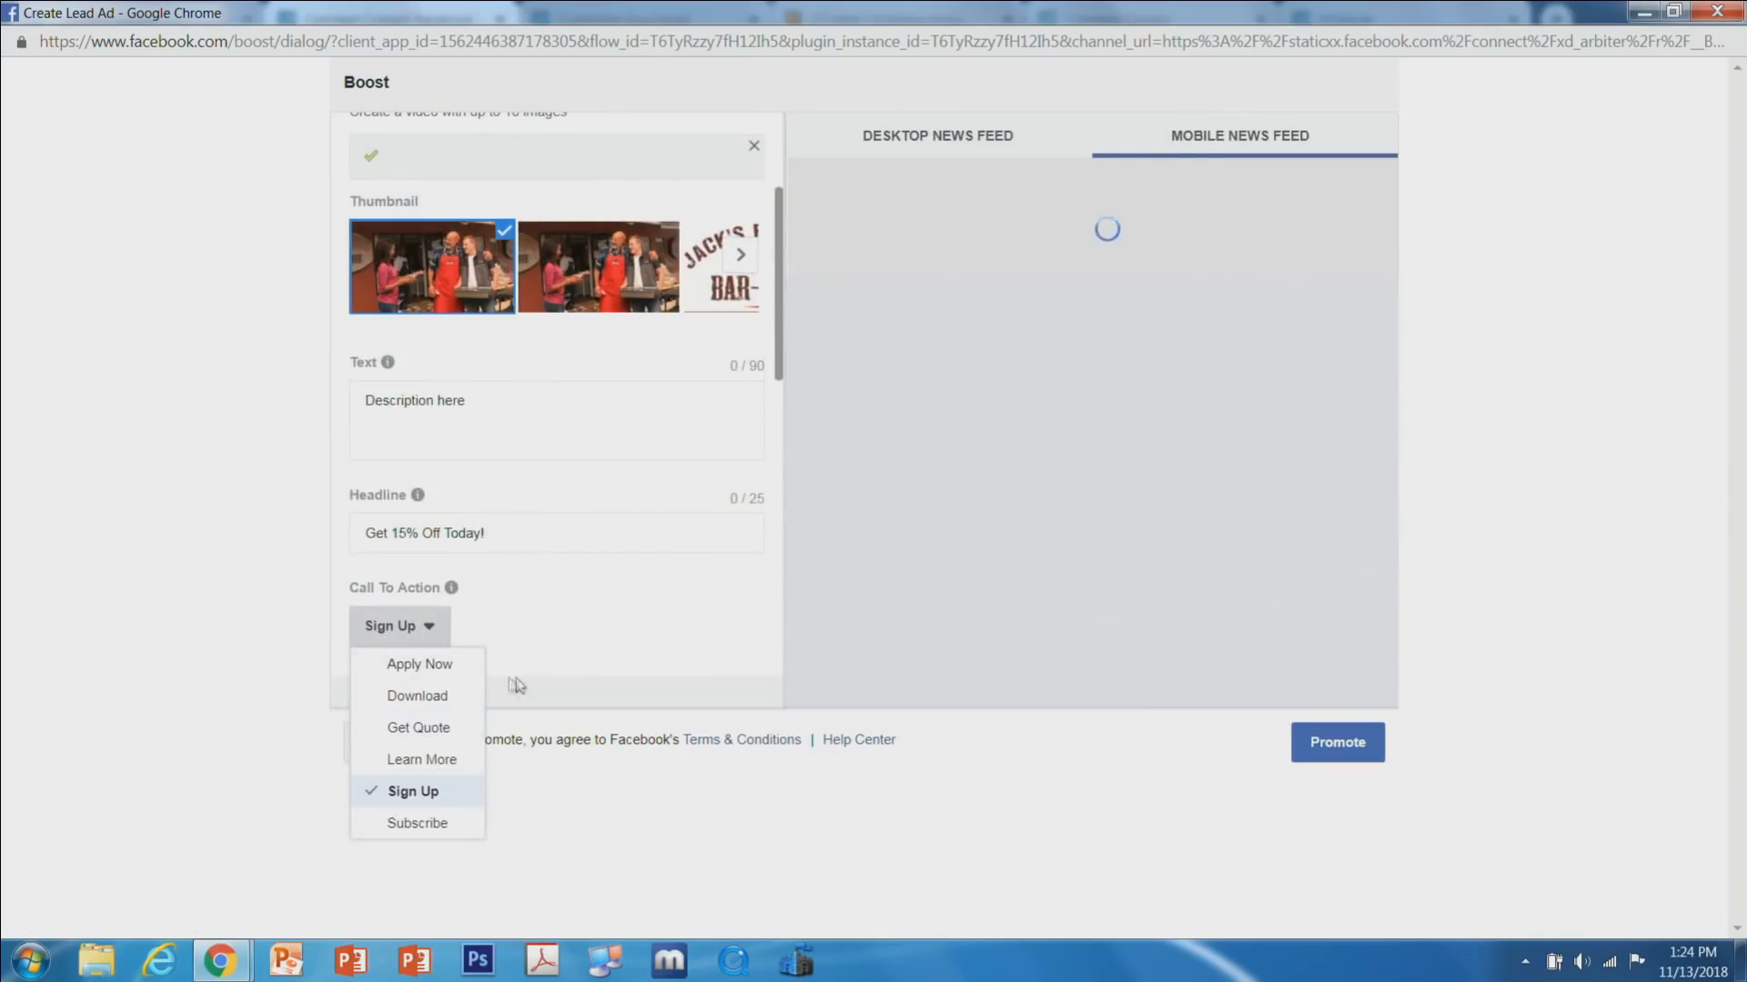
left_click(424, 822)
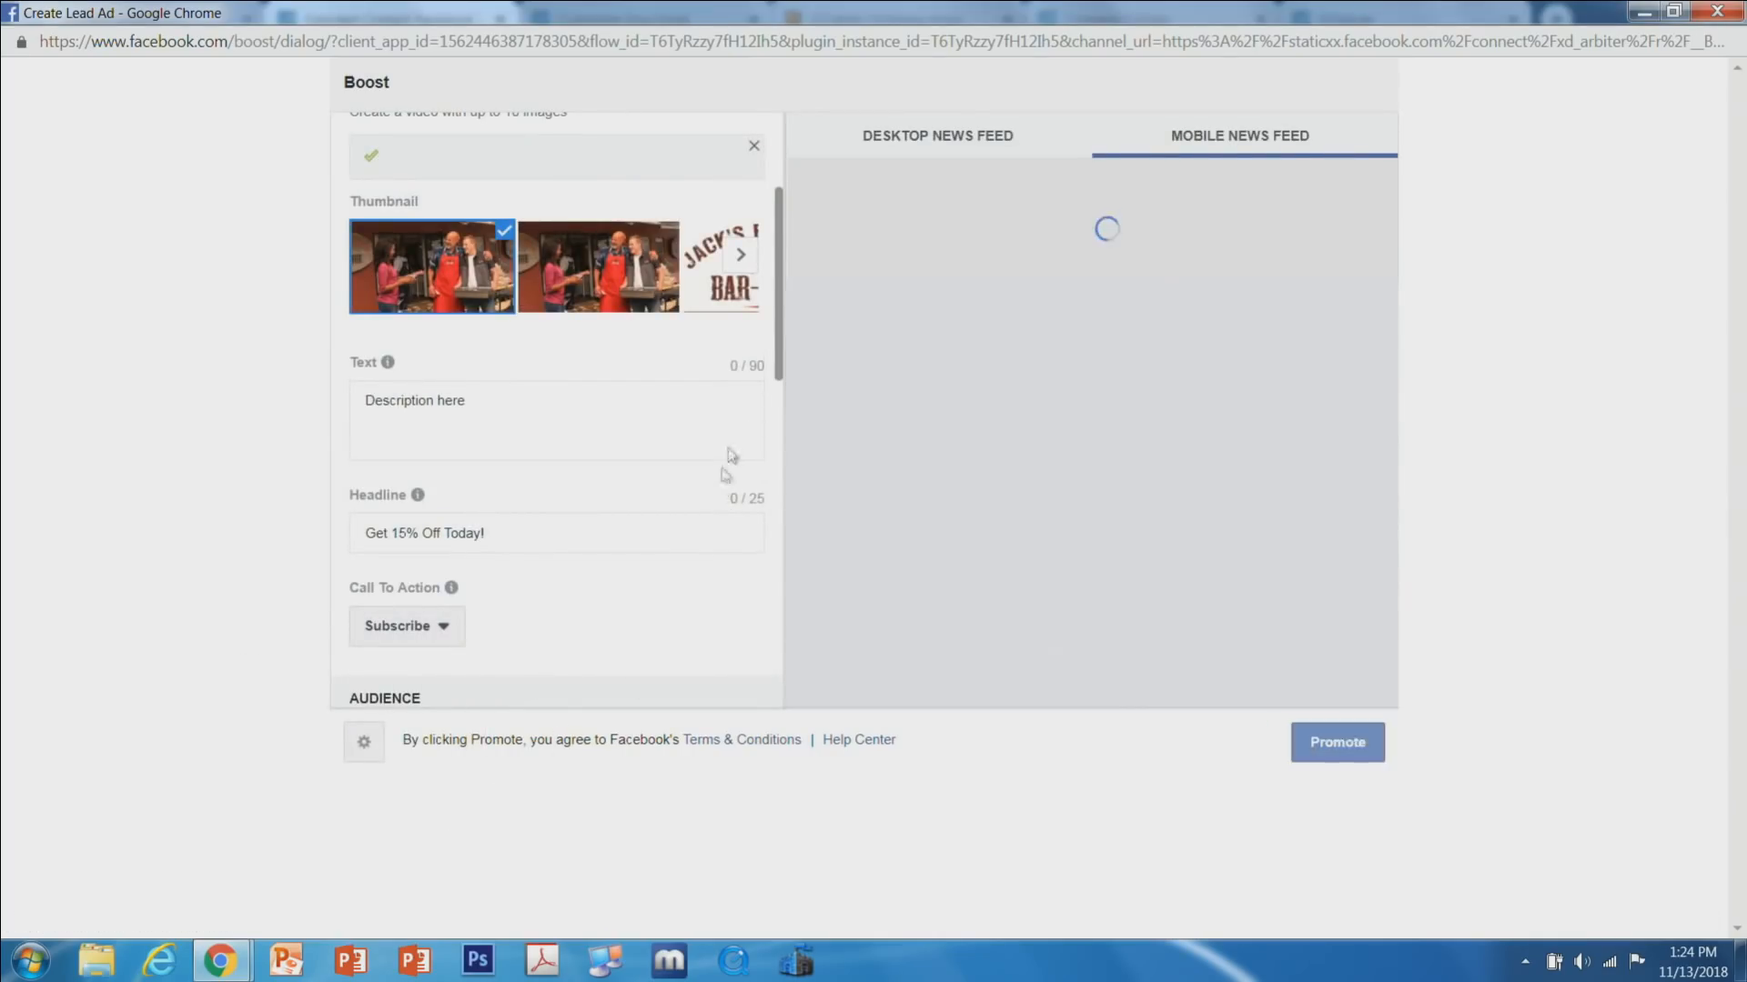
Open the targeted audience for editing and remove Waltham, Massachusetts from its locations.
left_click_drag(775, 331, 780, 482)
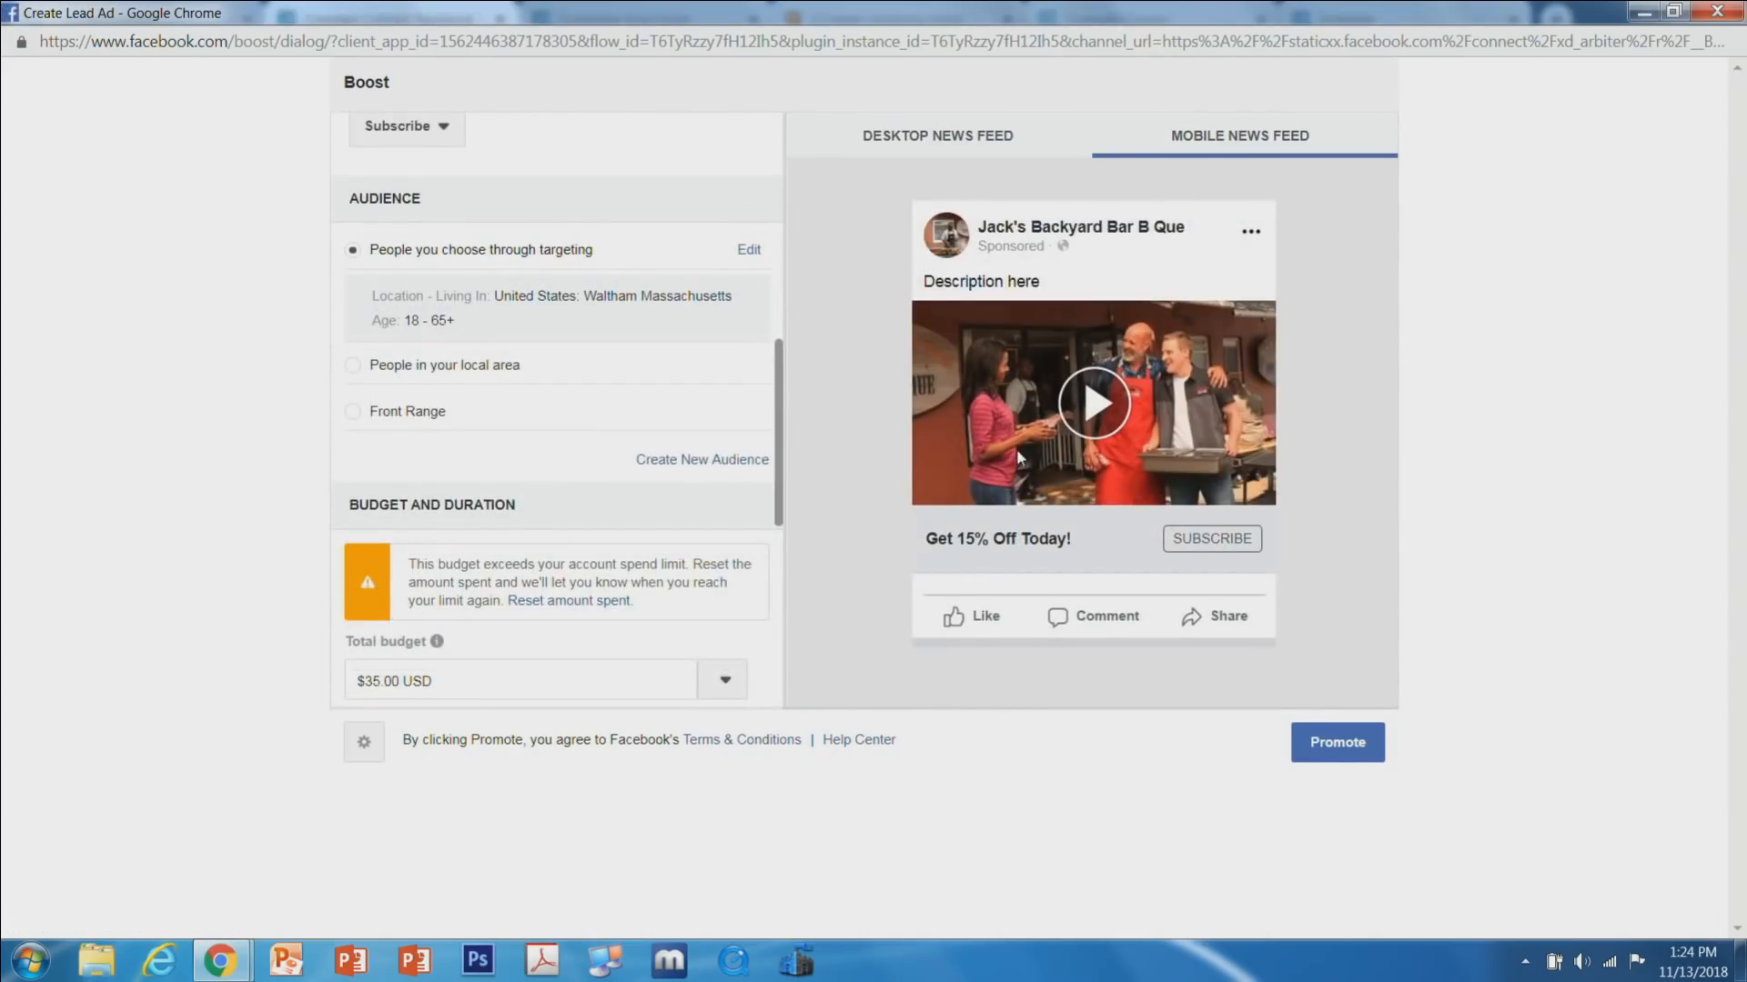
left_click(746, 253)
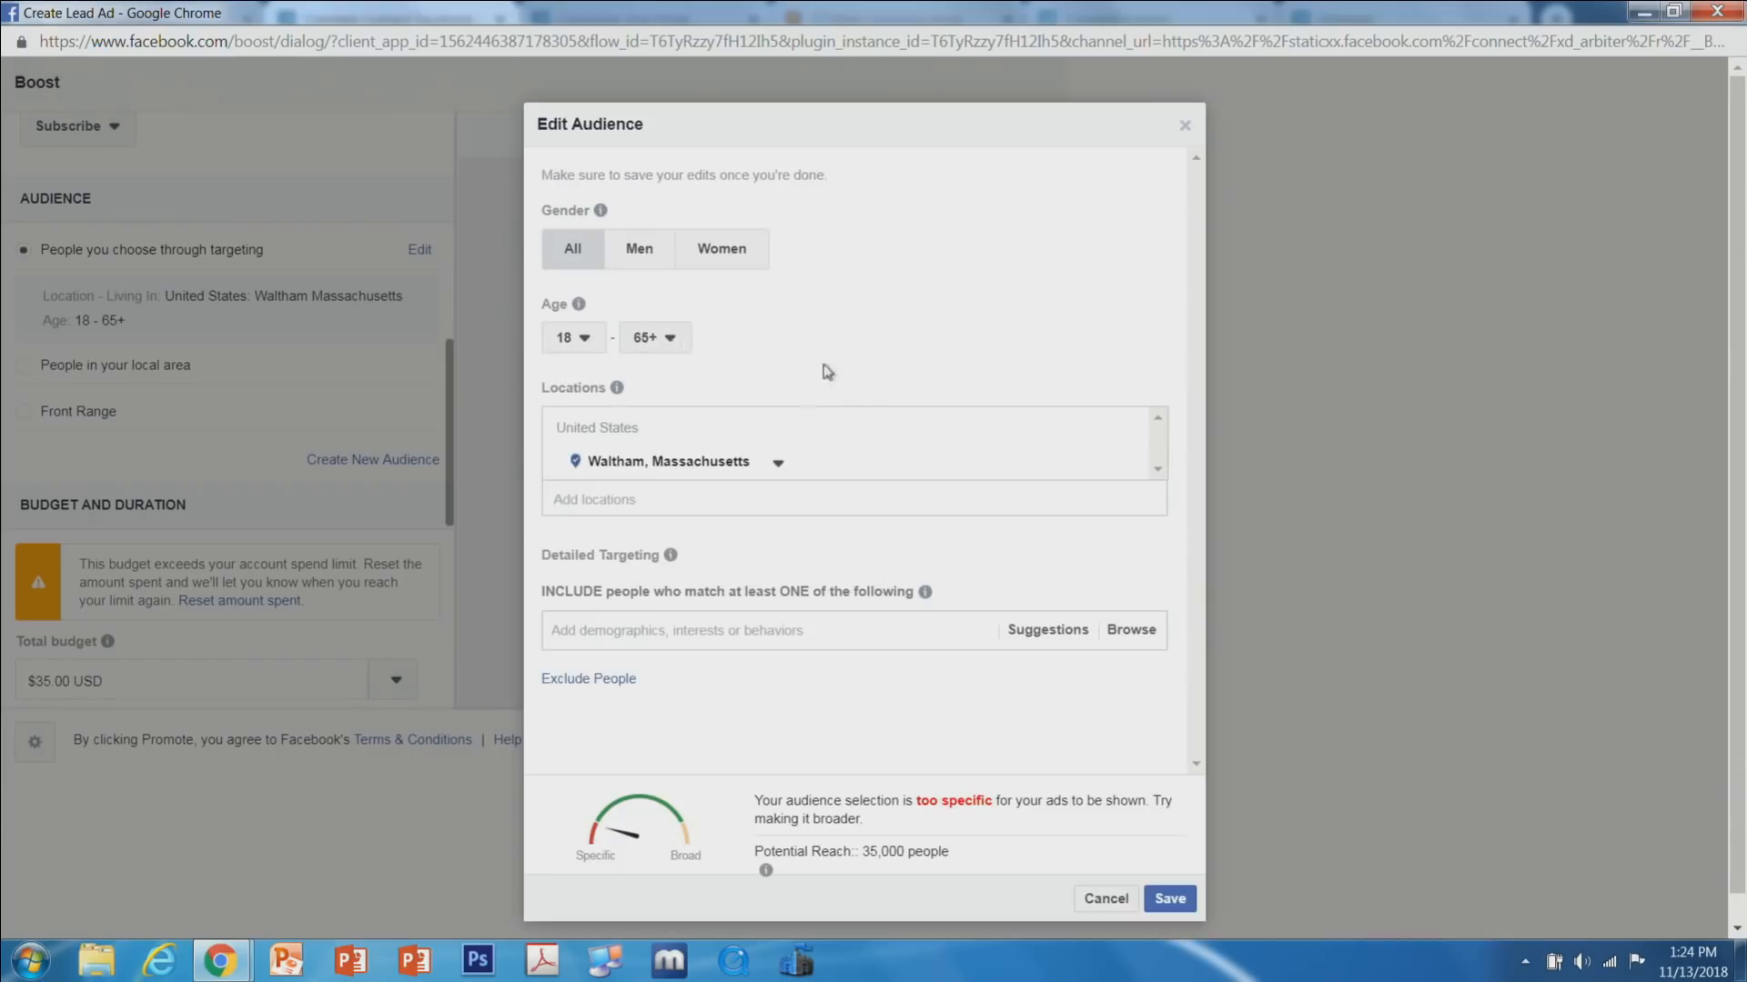
scroll(801, 387, "down", 1)
left_click(780, 436)
left_click(1126, 435)
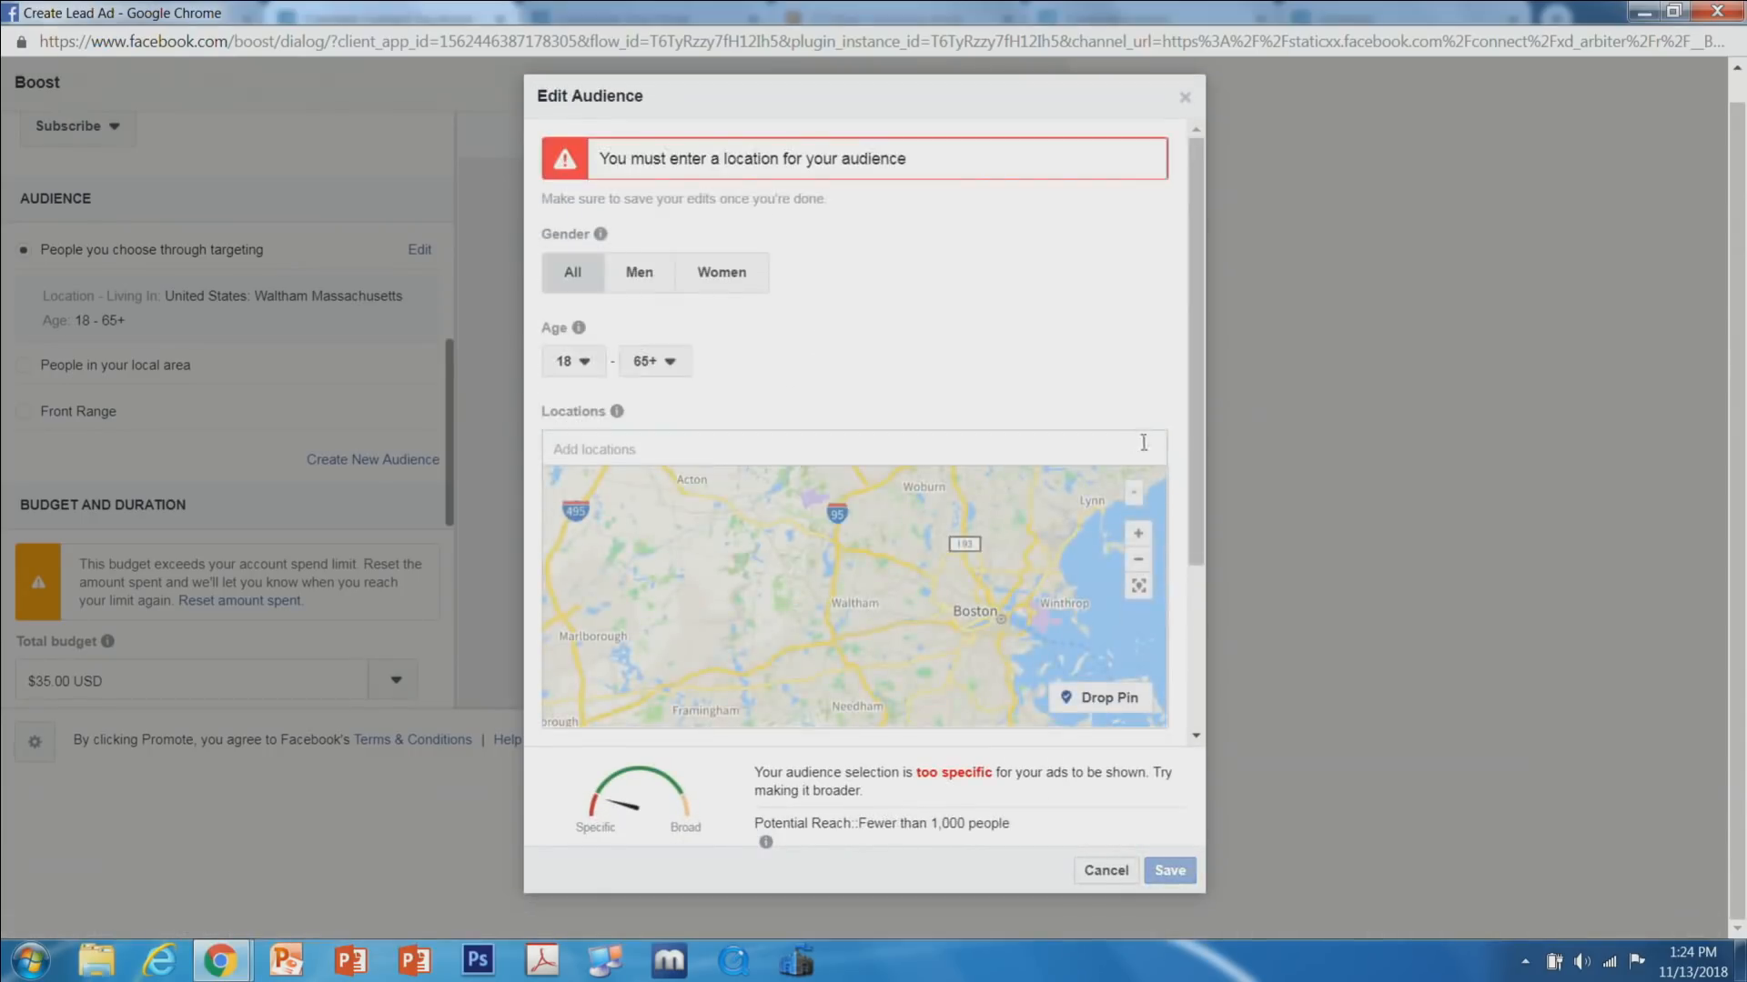
Add Denver, Colorado, United States as the location of the targeted audience.
left_click(706, 445)
type("Den")
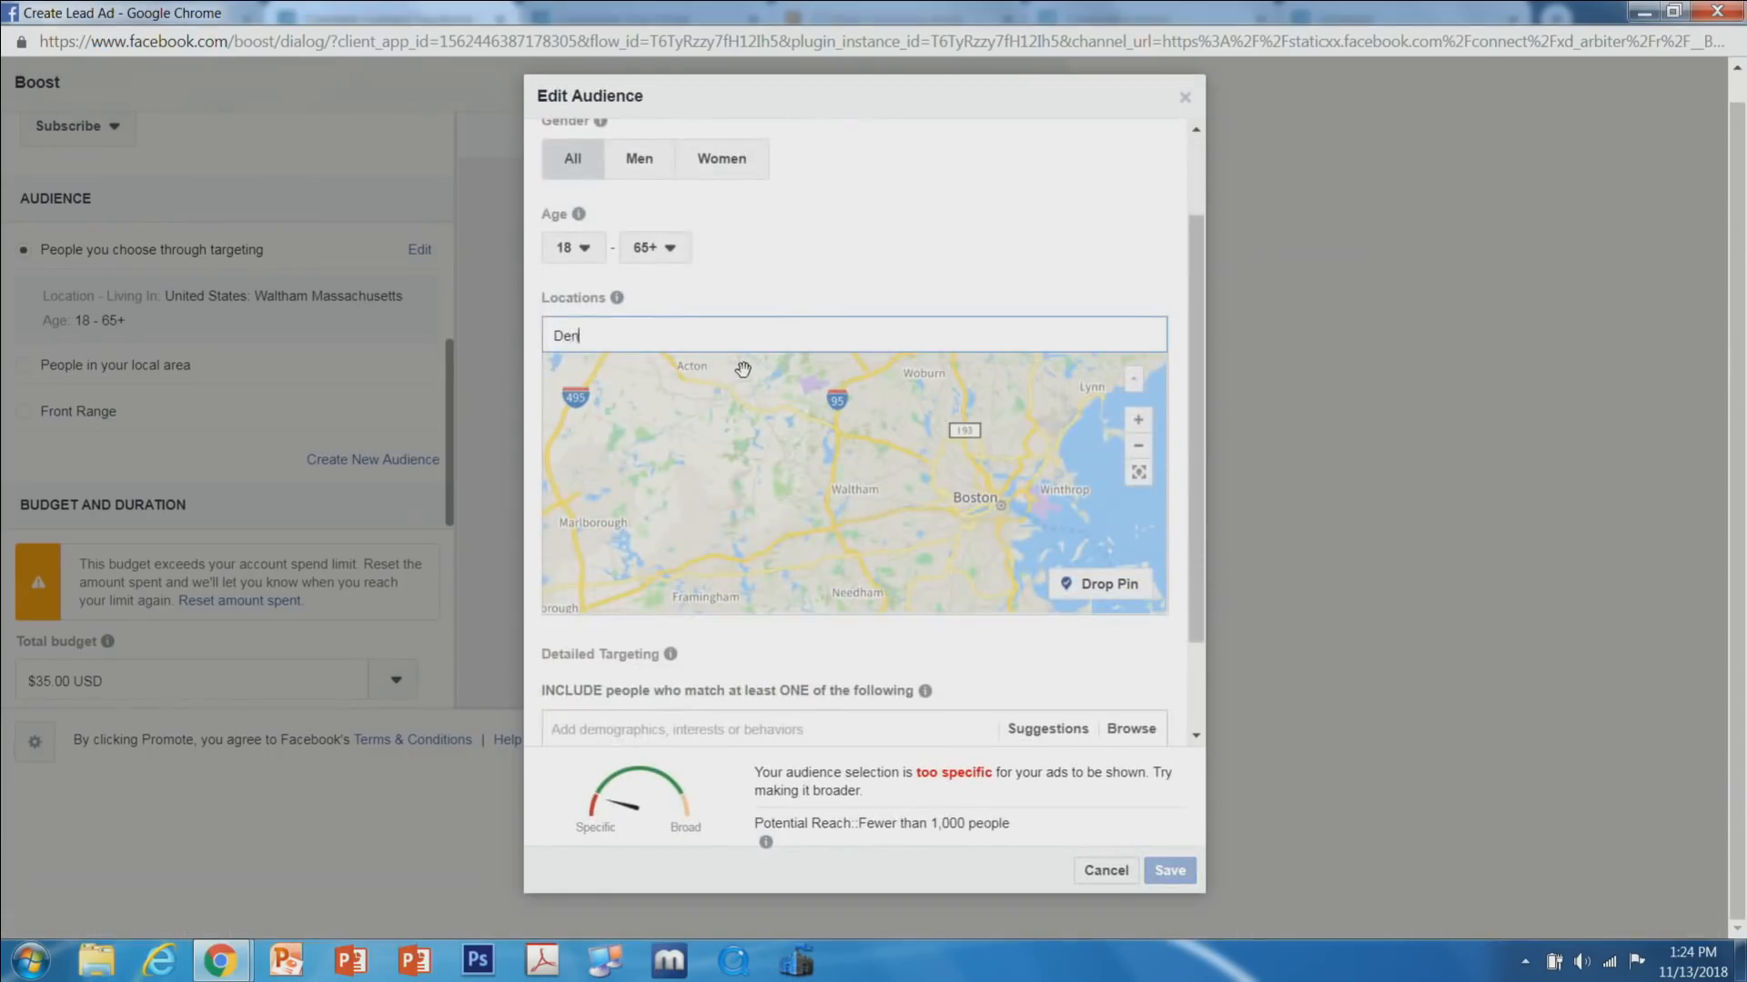
type("ver, c")
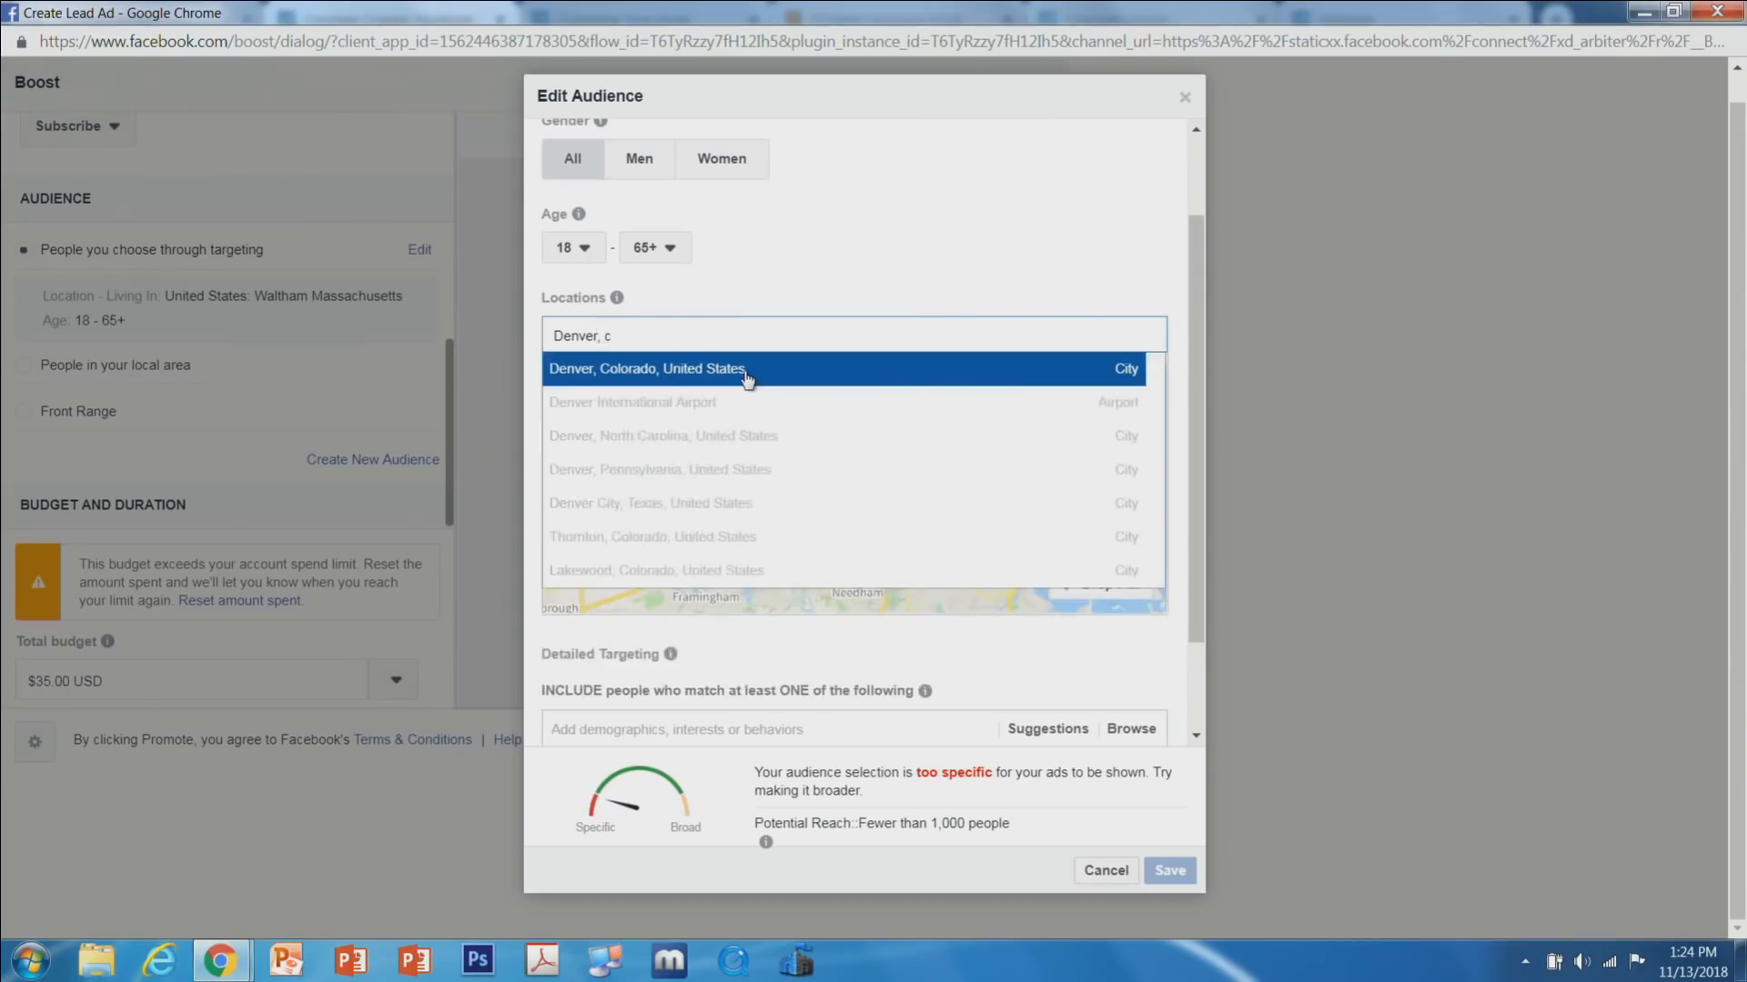
left_click(746, 369)
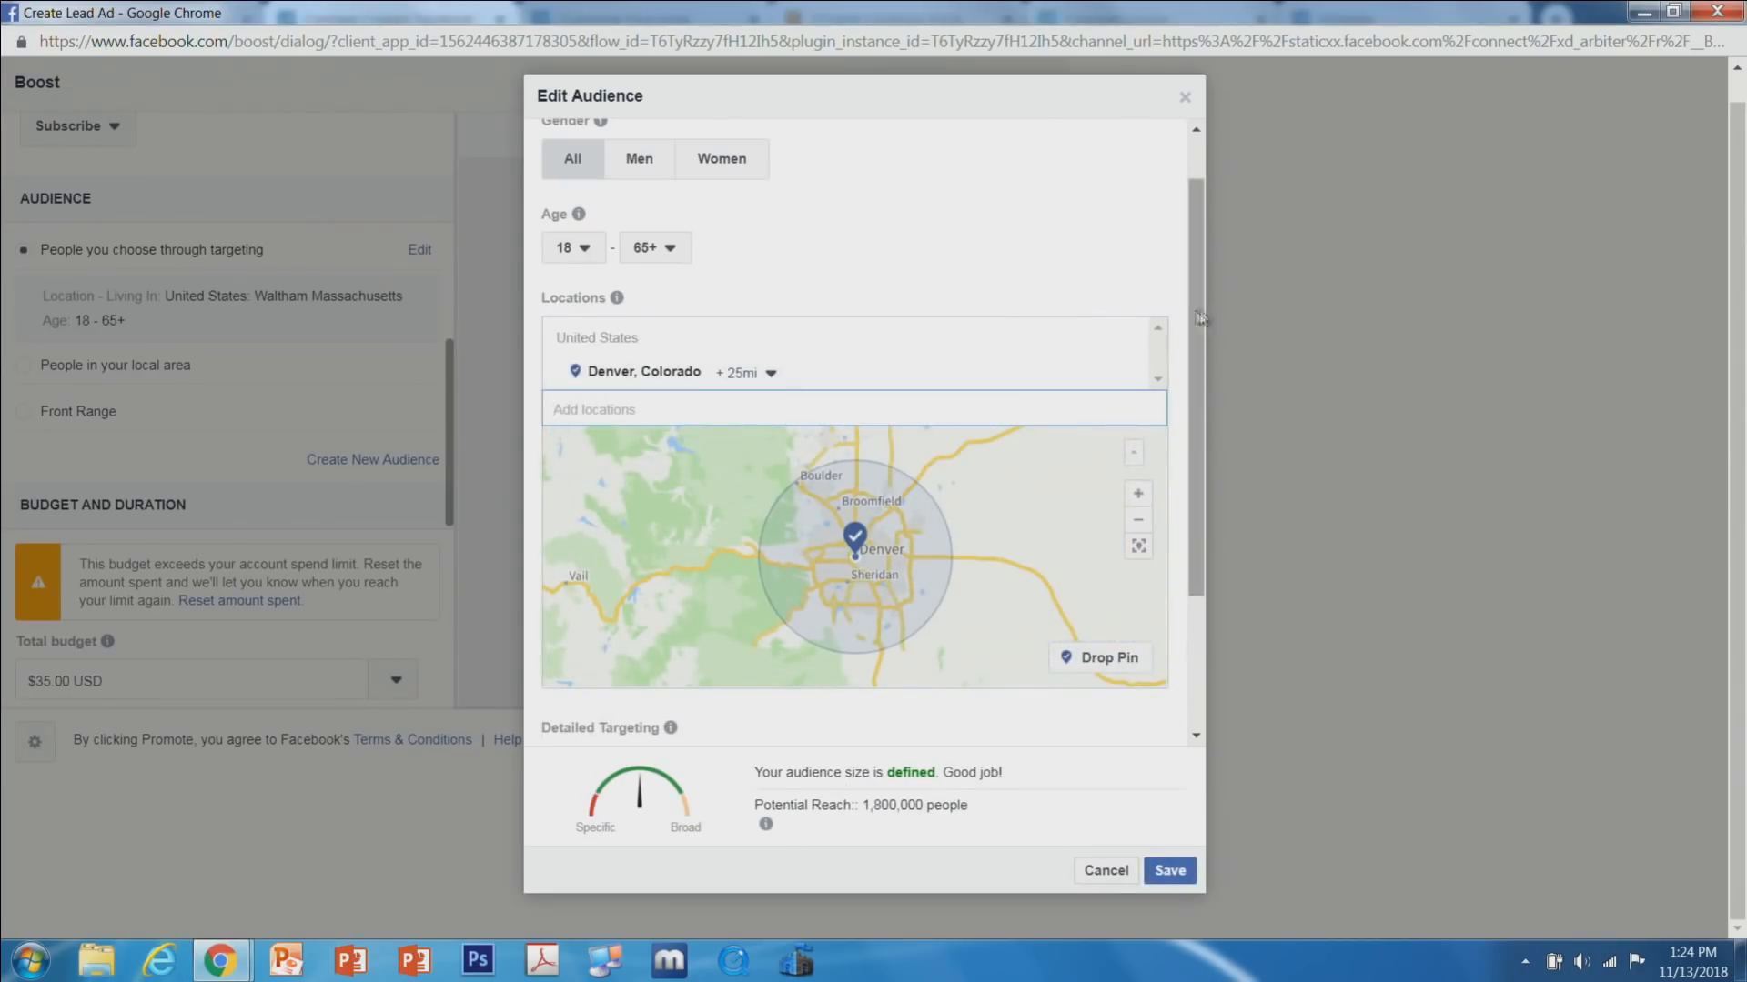
Include people interested in Grilling in the audience's detailed targeting.
scroll(1138, 410, "down", 2)
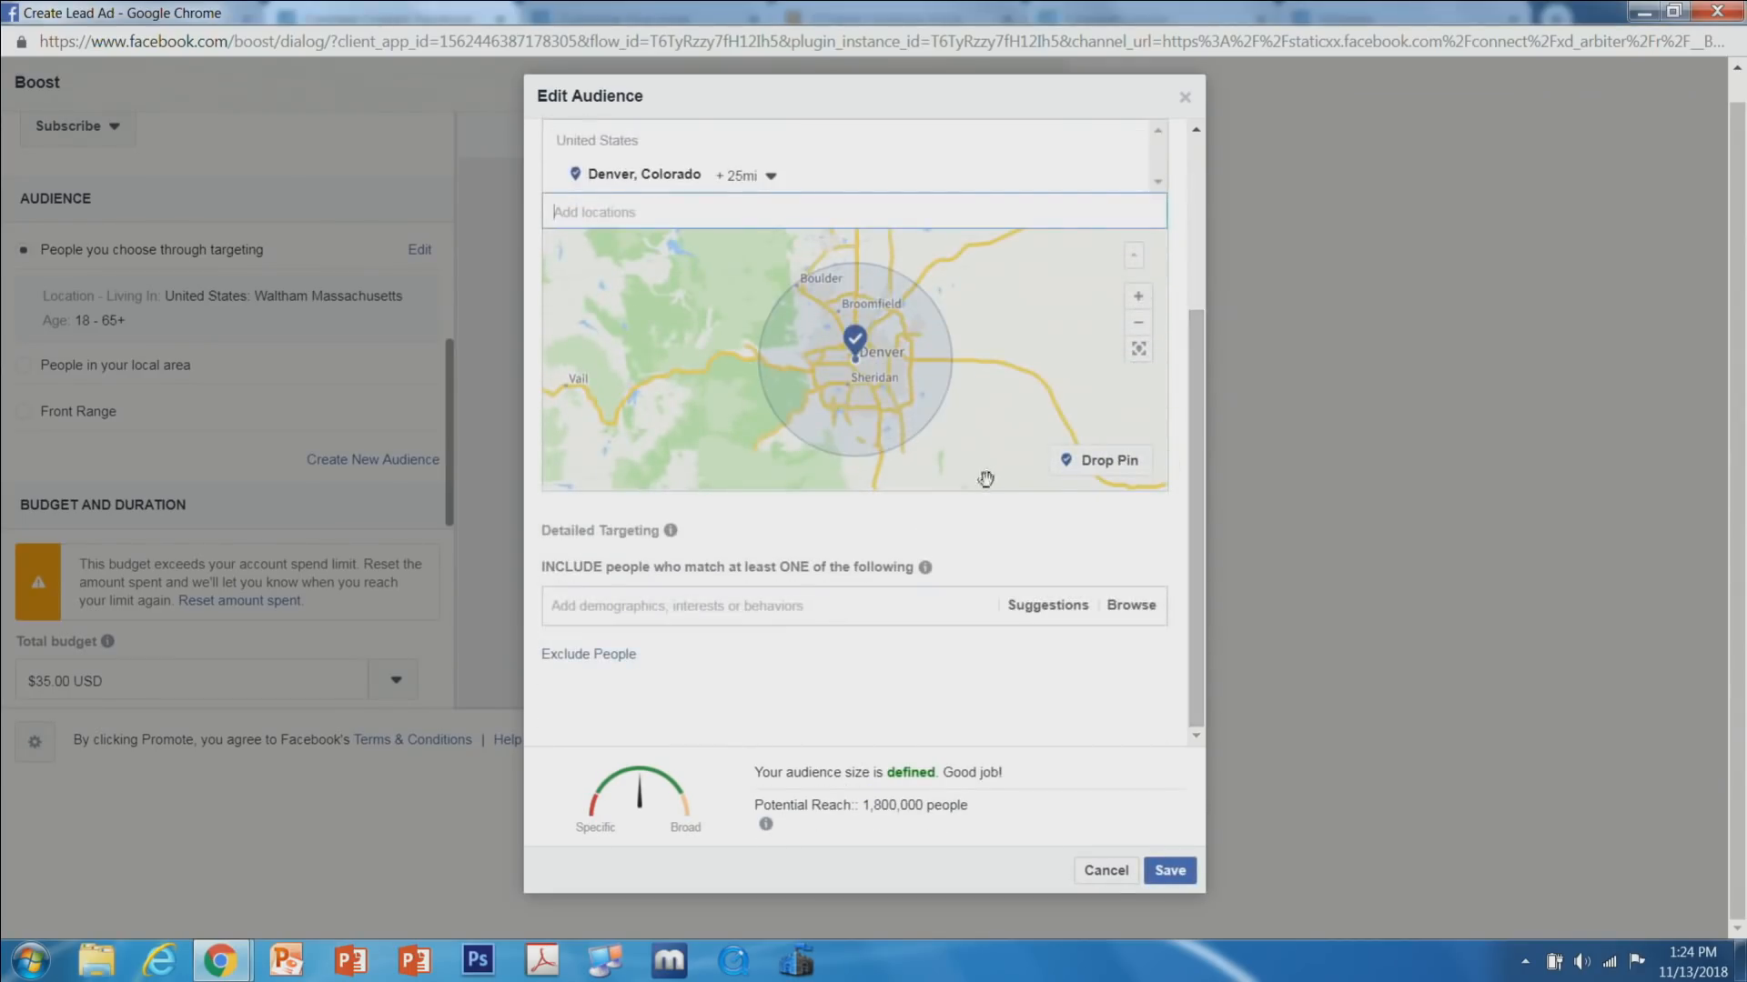
left_click(778, 609)
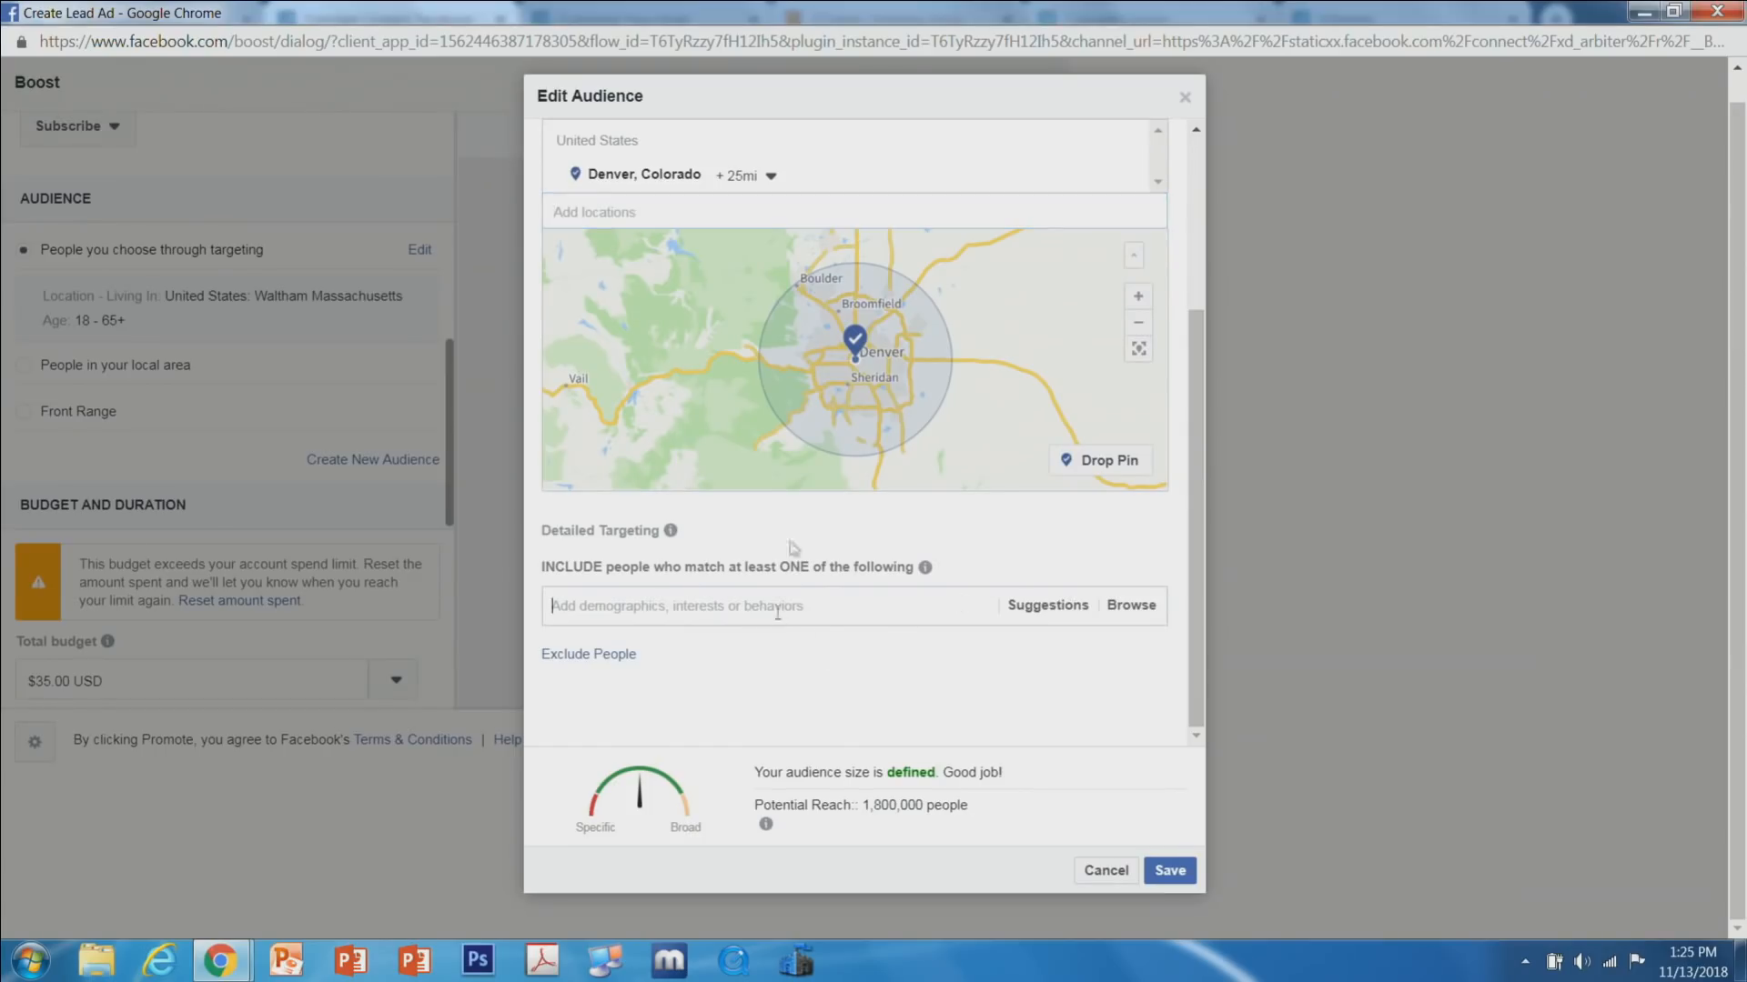
type("Grilling")
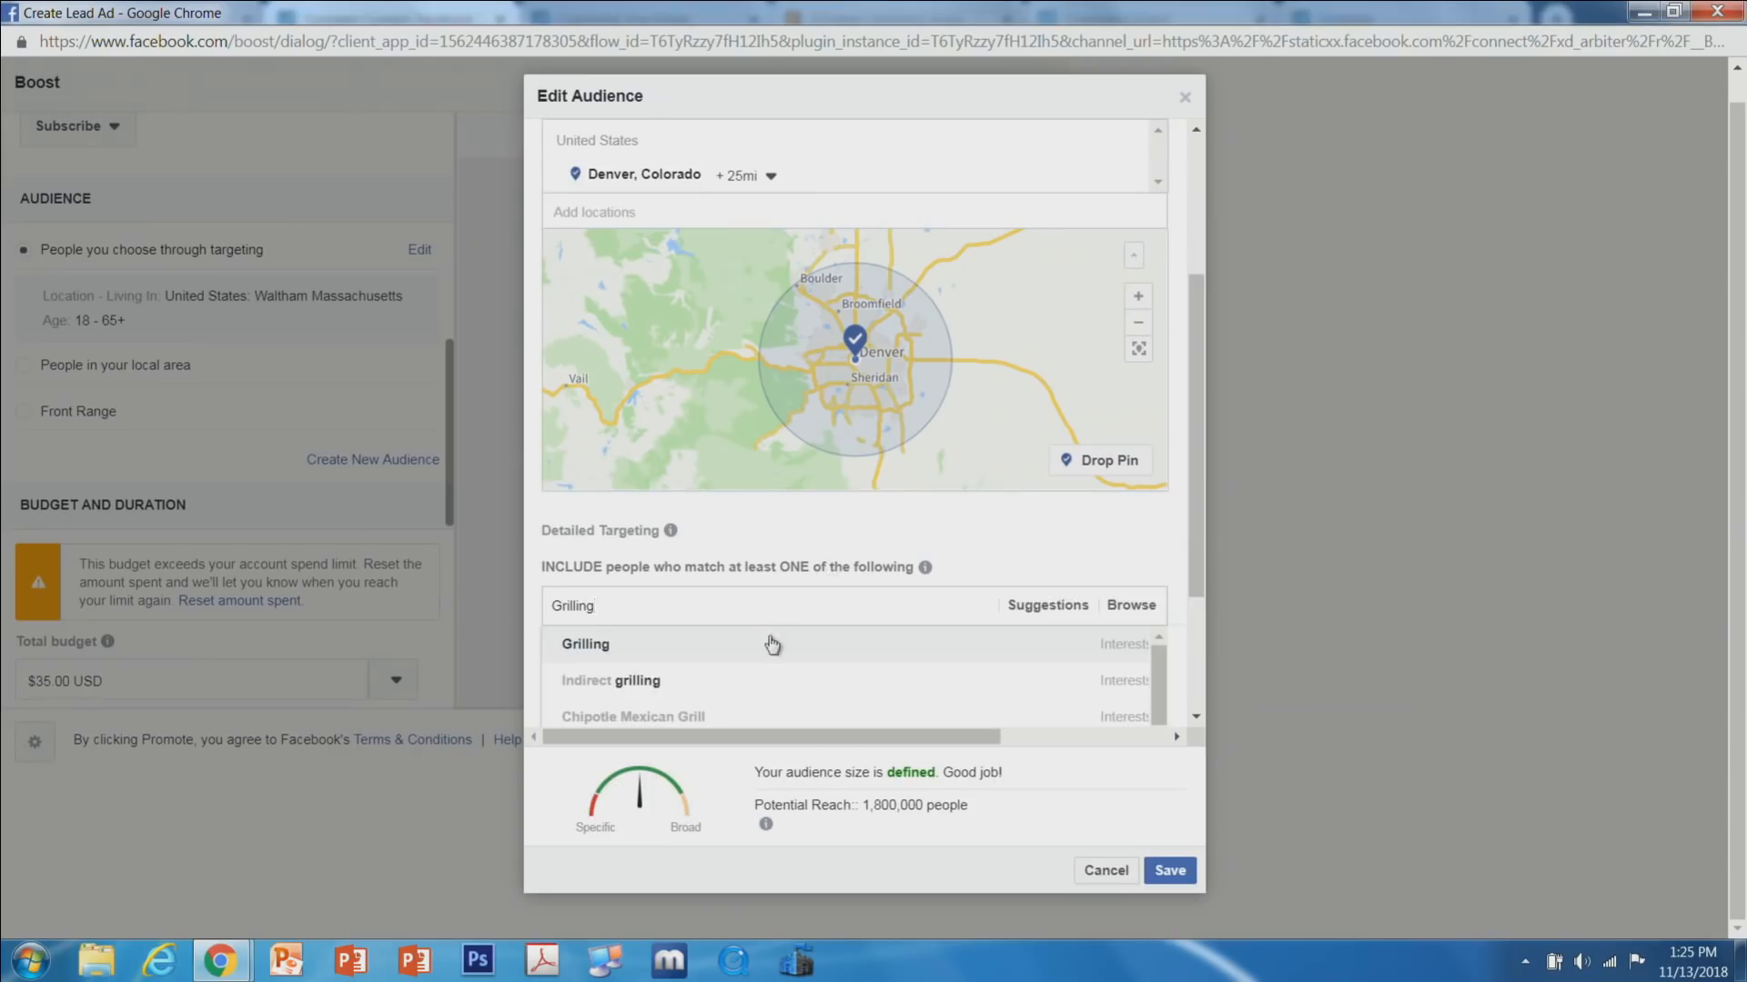
left_click(780, 646)
Add the Barbecue interest to the detailed targeting and save the edited audience.
type("Barbecue")
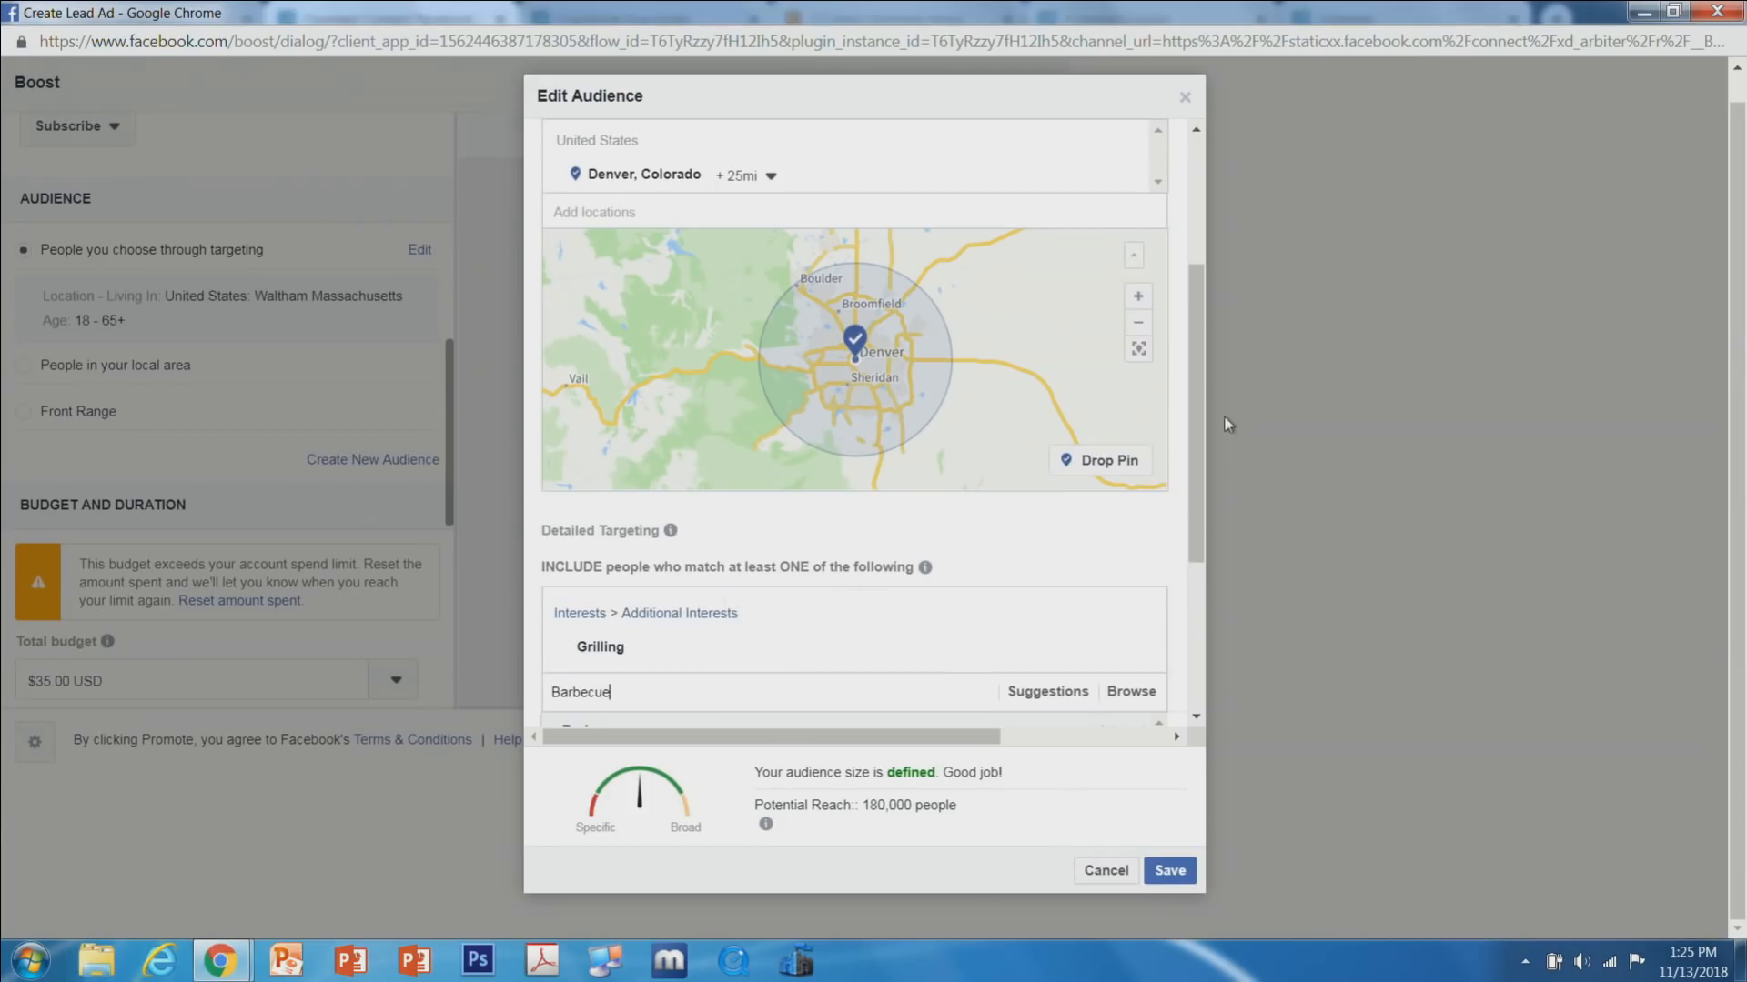
left_click_drag(1200, 412, 1197, 495)
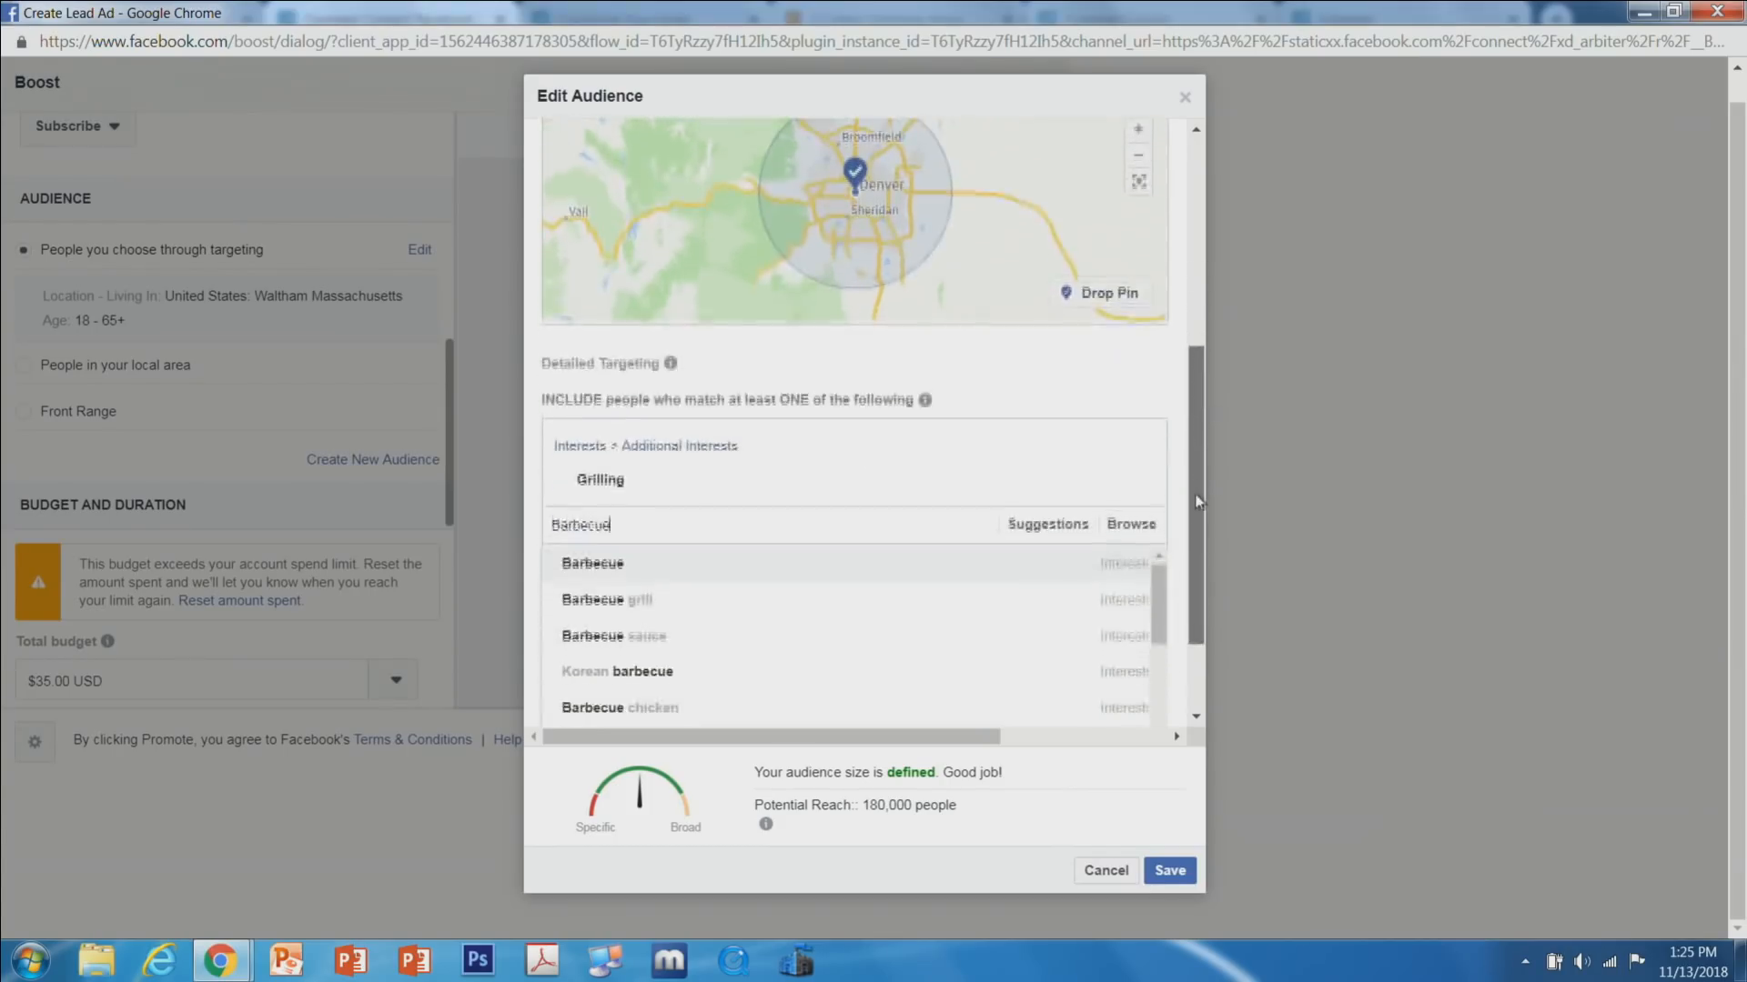
left_click(953, 550)
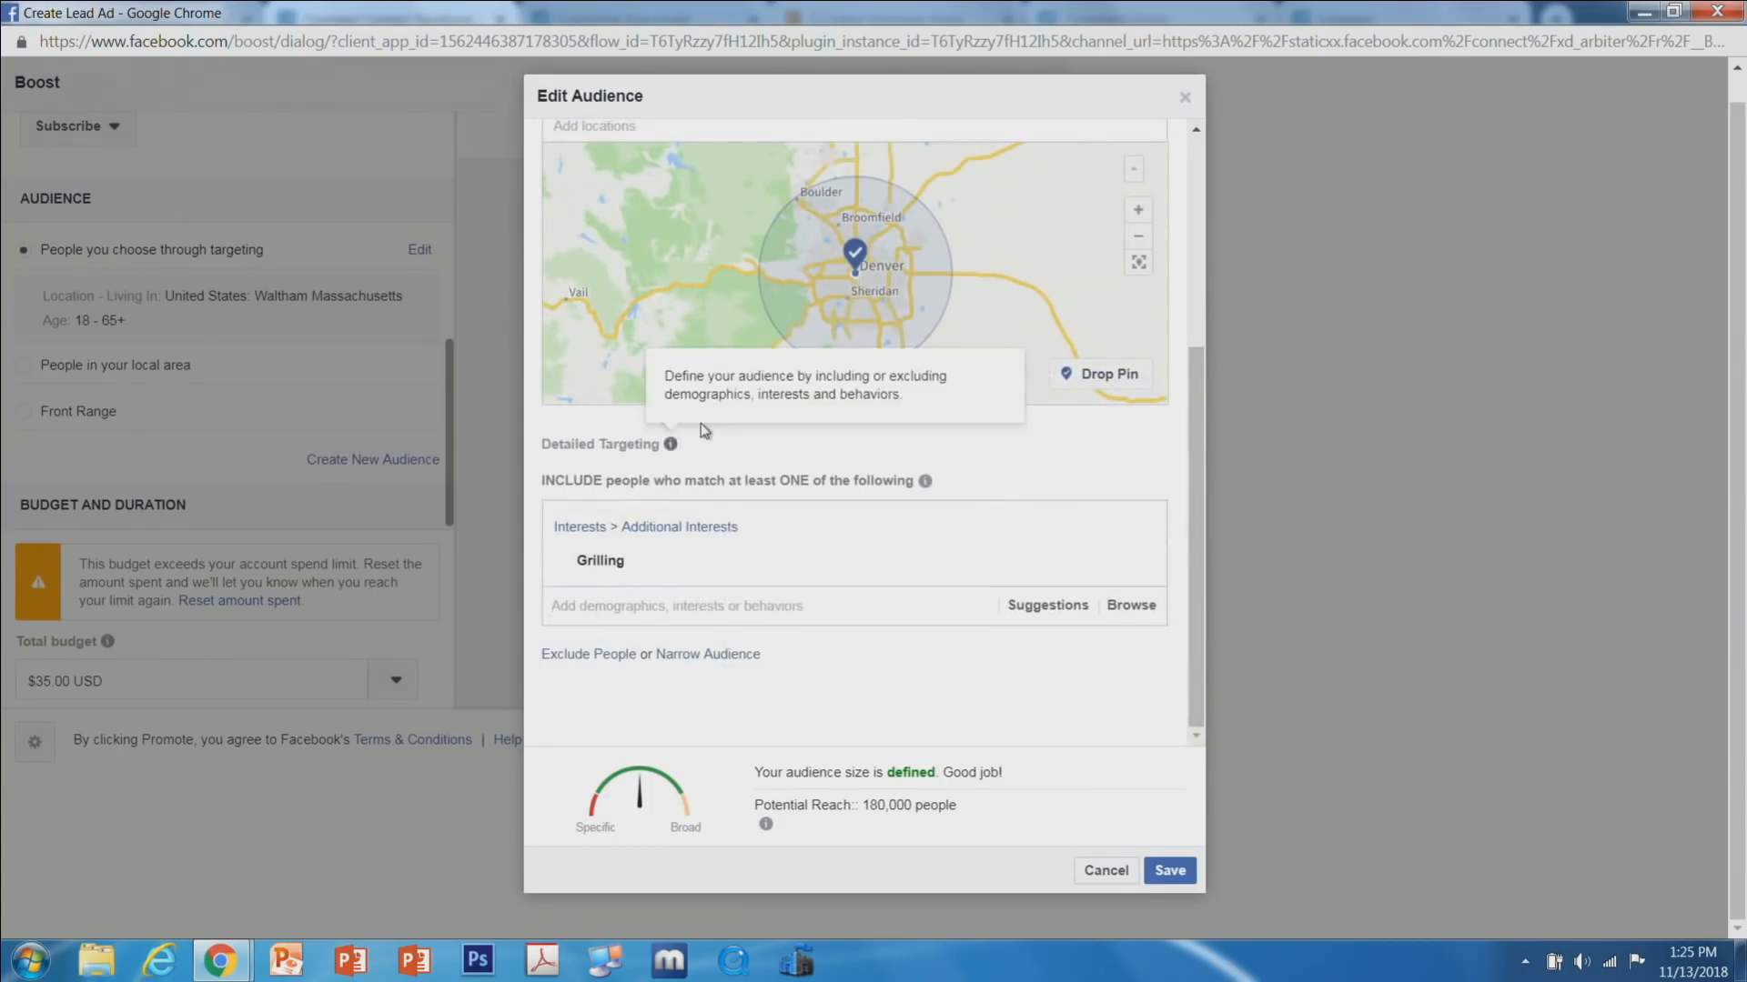
type("Barbeb")
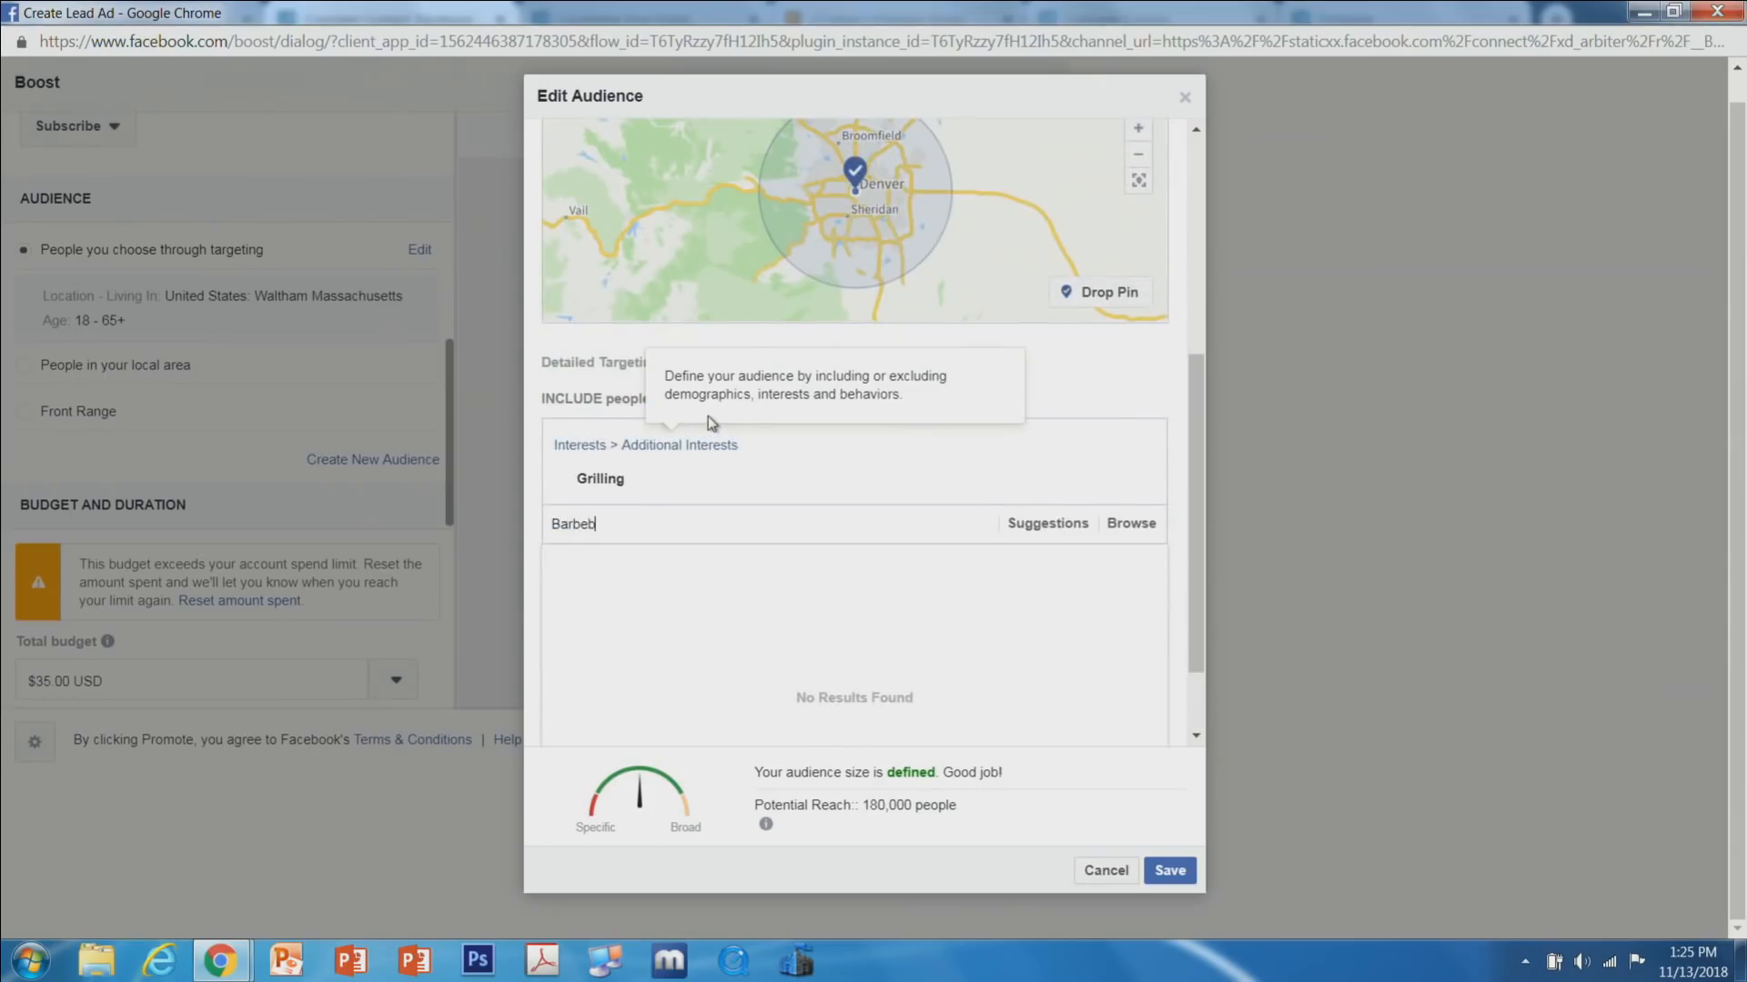
key("BackSpace")
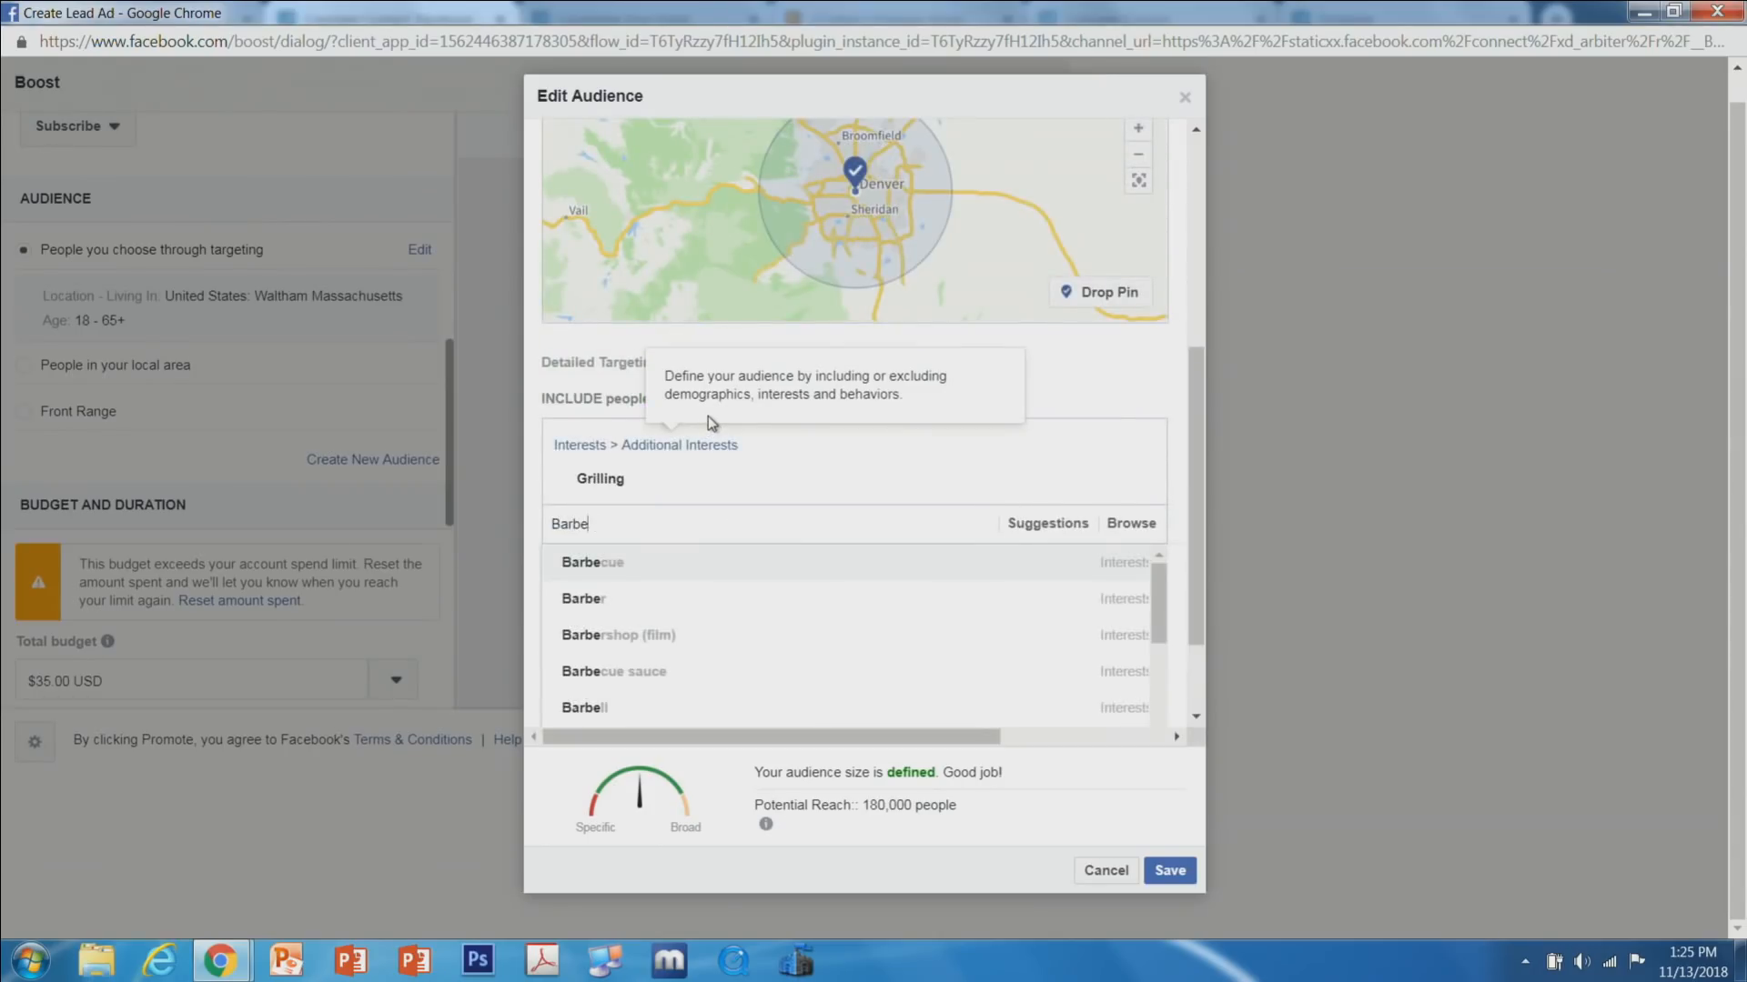
left_click(582, 561)
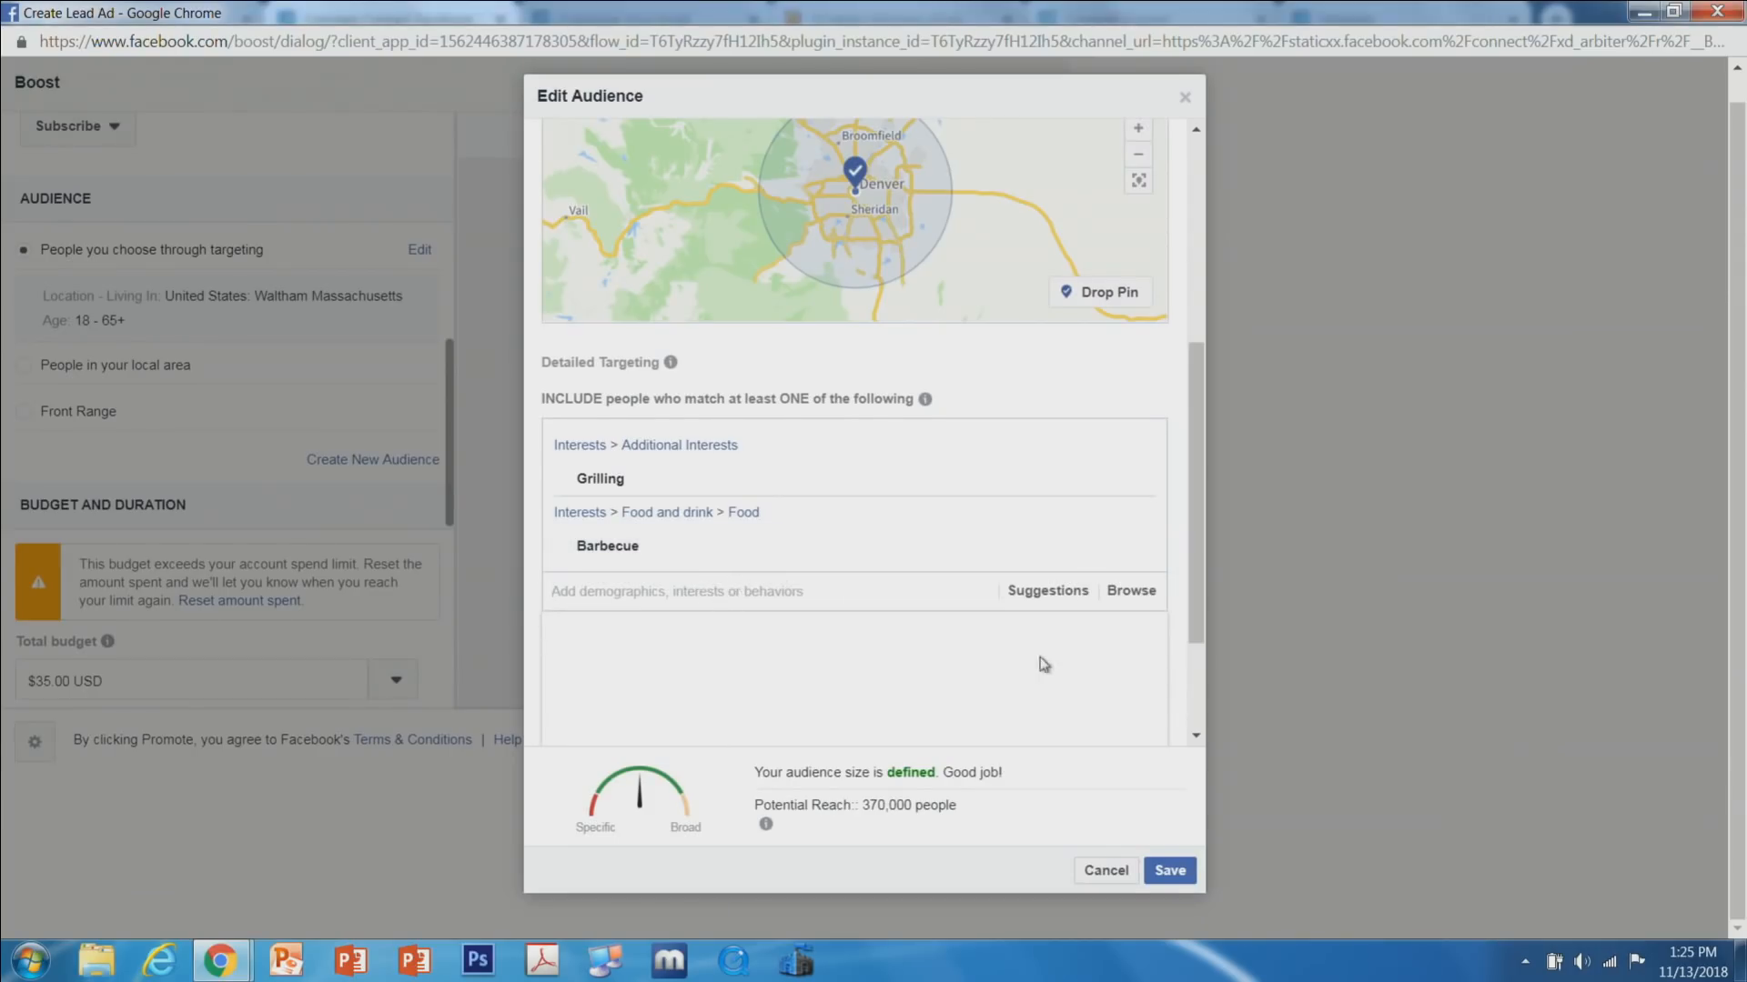
left_click_drag(1199, 610, 1197, 679)
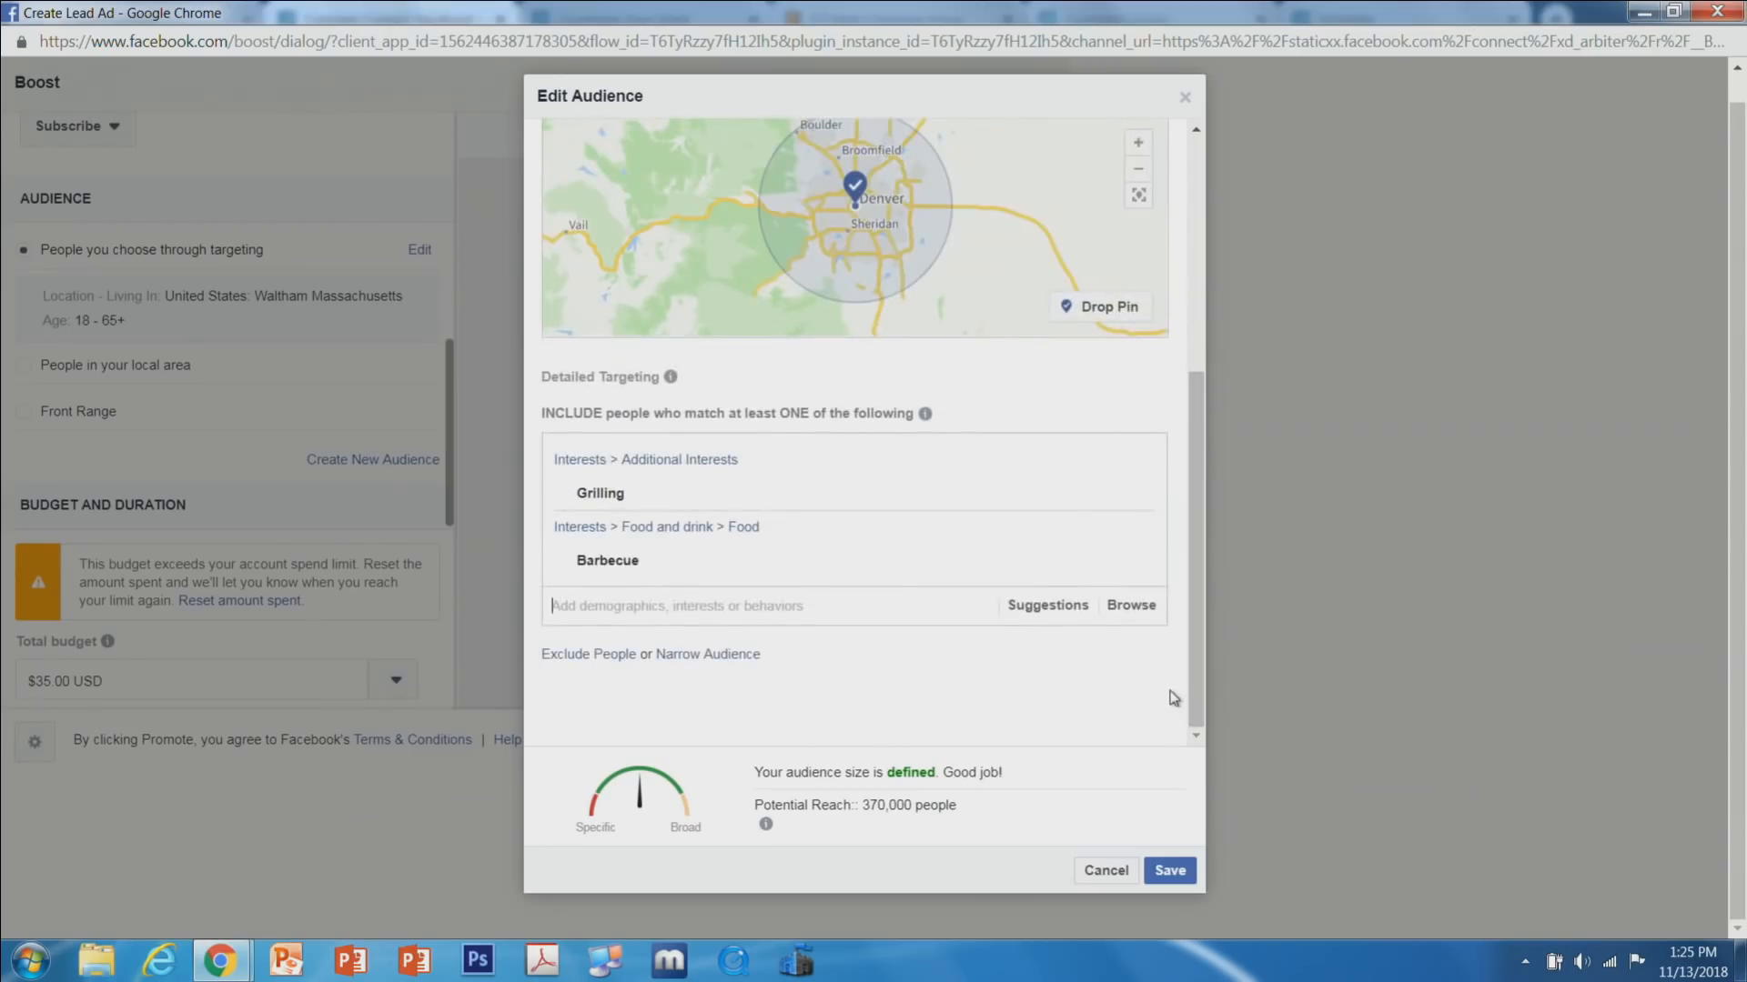
left_click(1170, 870)
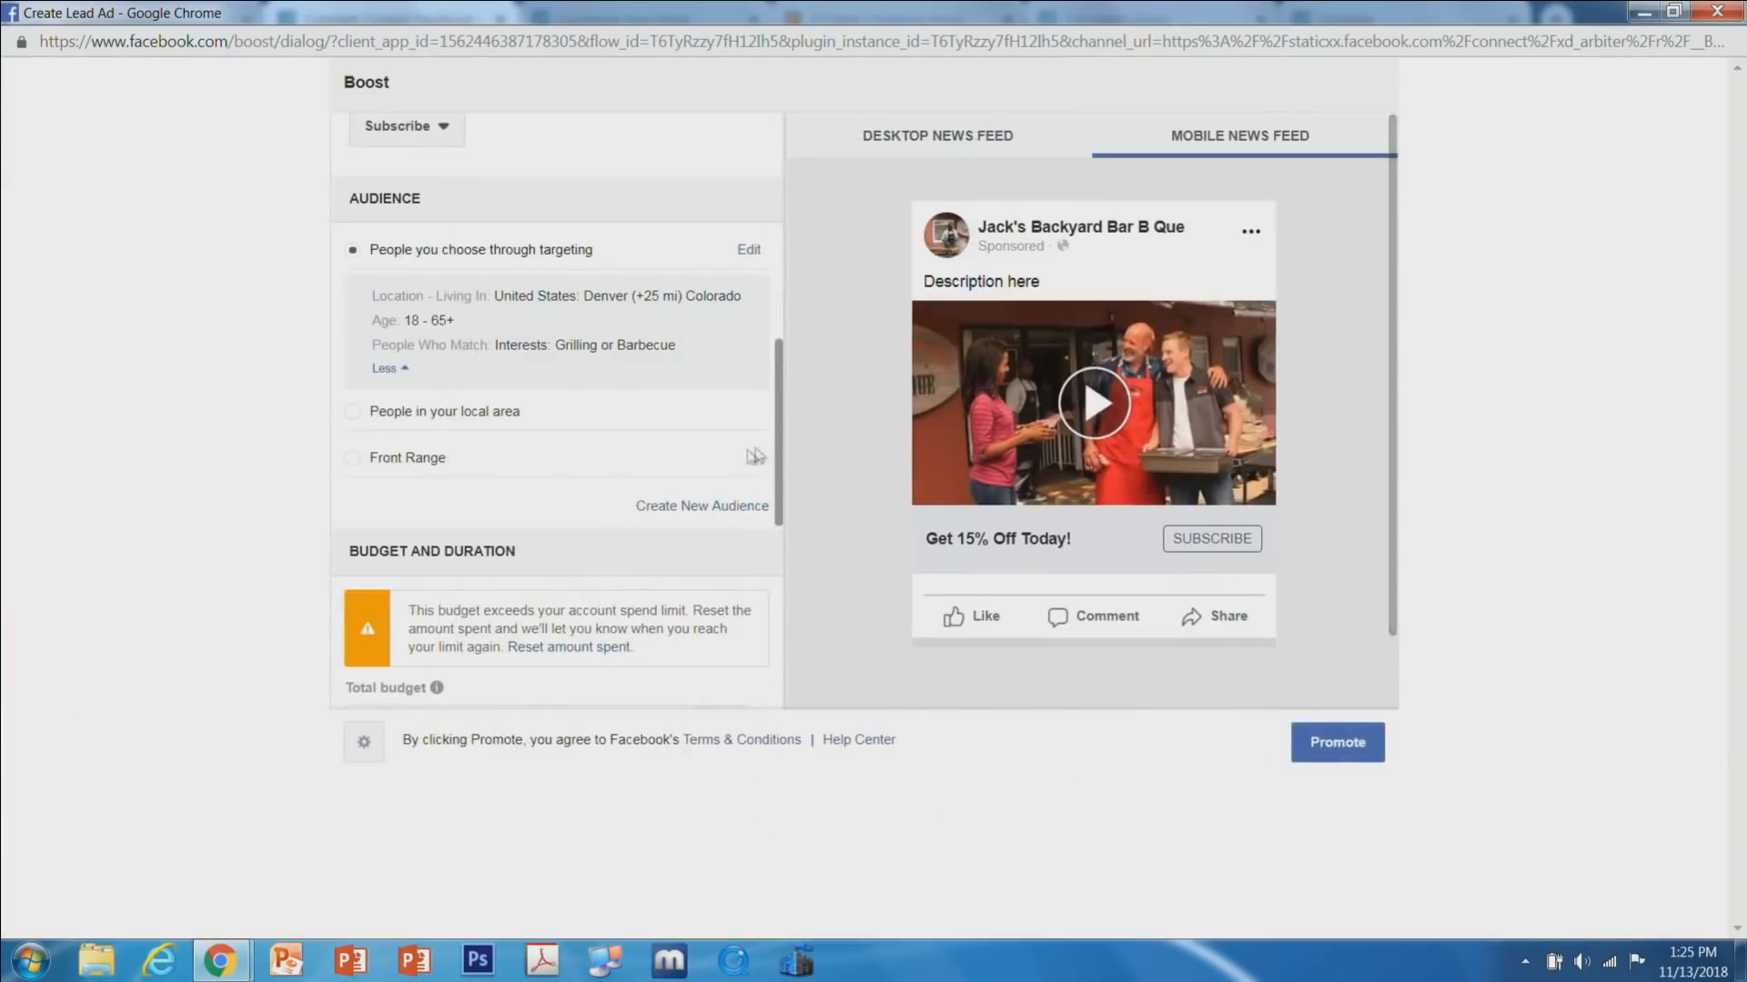
Set the ad's total budget to $100.00 and its duration to 28 days.
left_click_drag(779, 440, 786, 548)
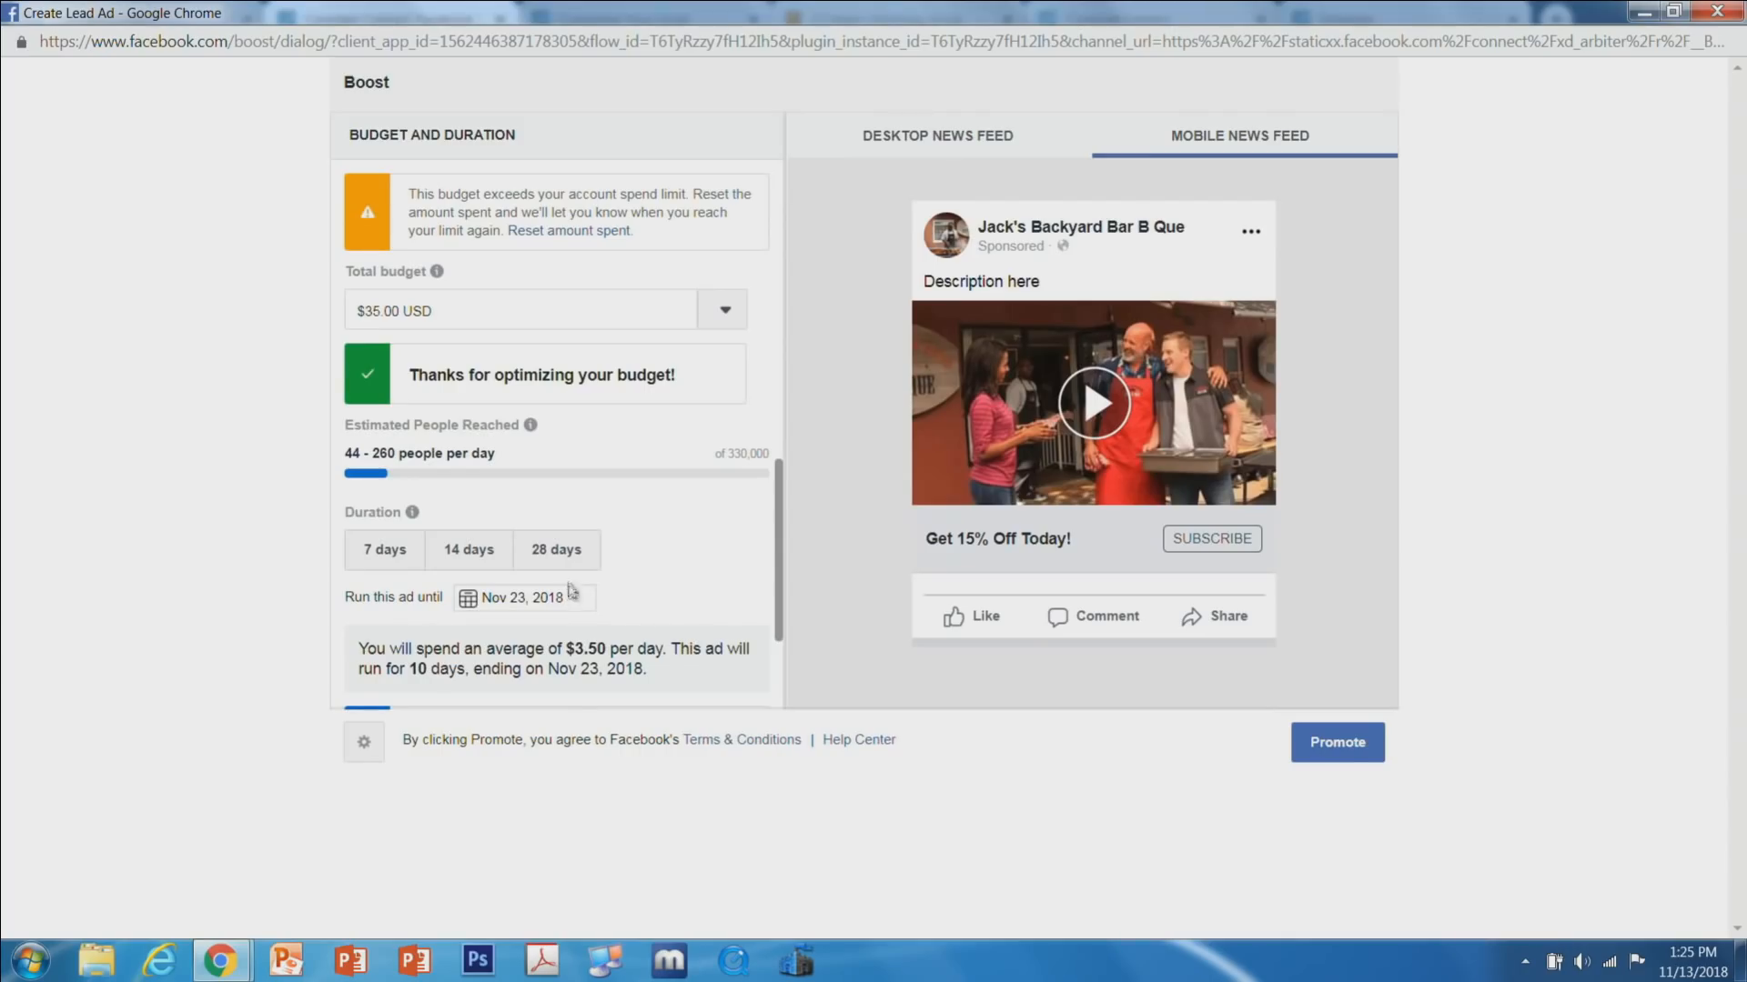
left_click_drag(459, 311, 351, 311)
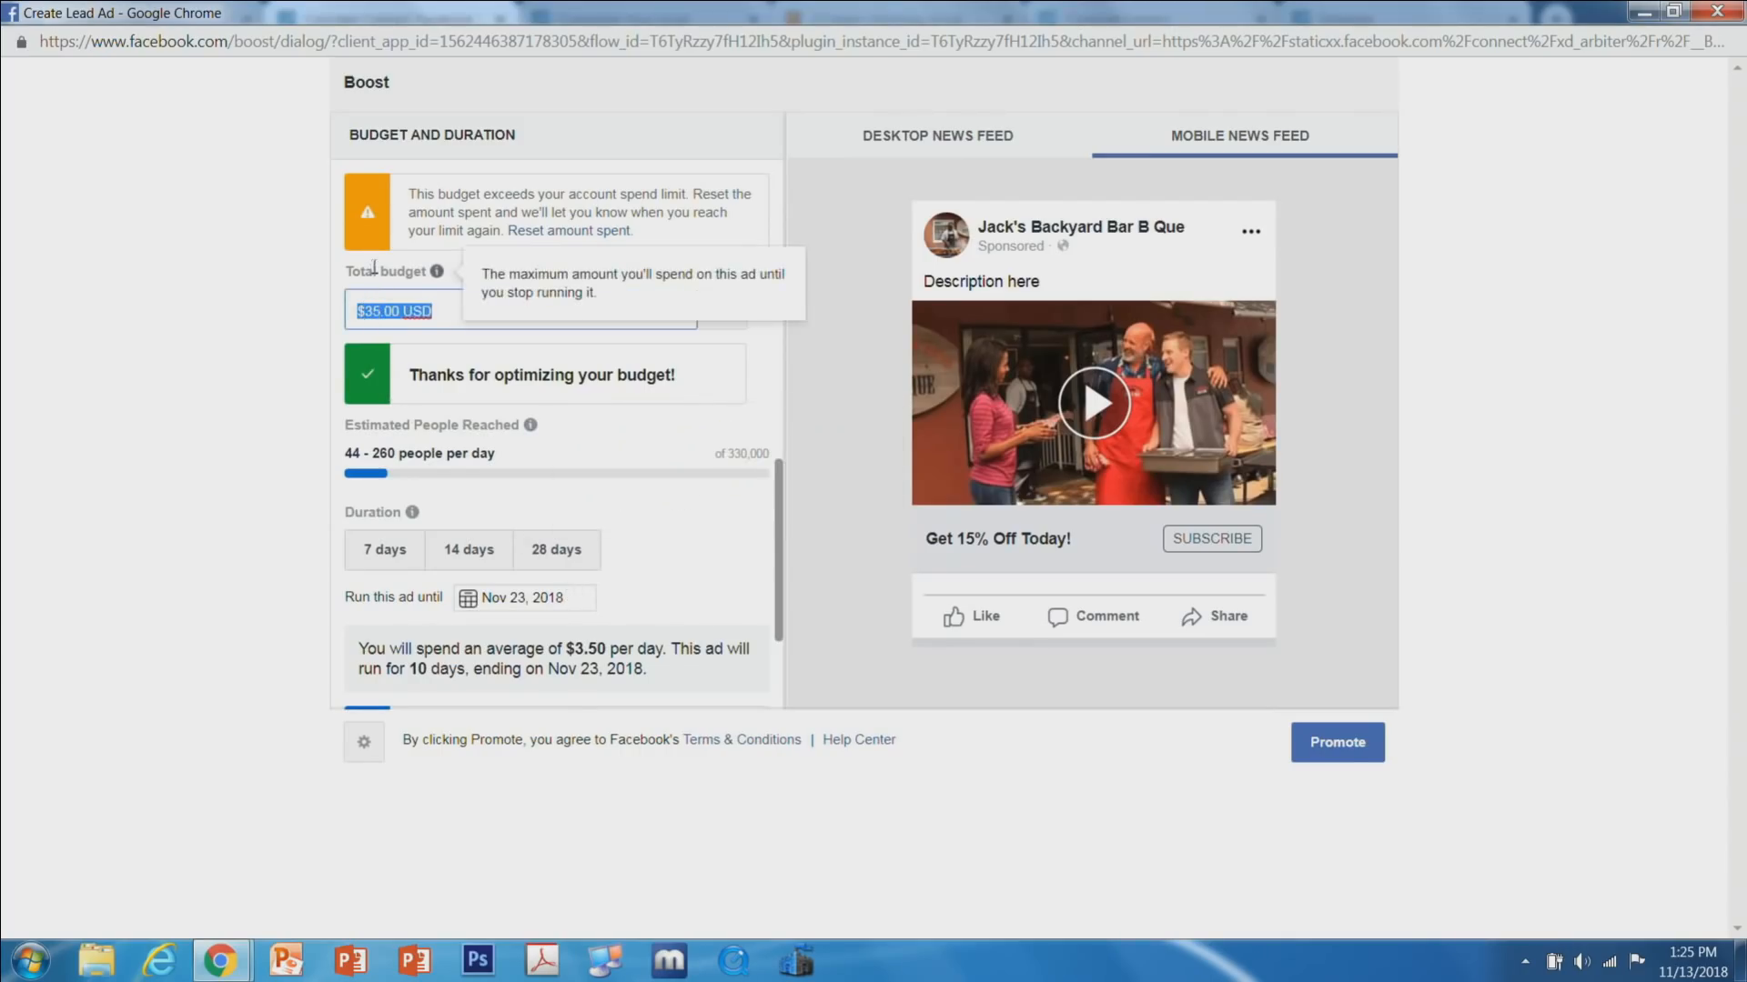
type("$100")
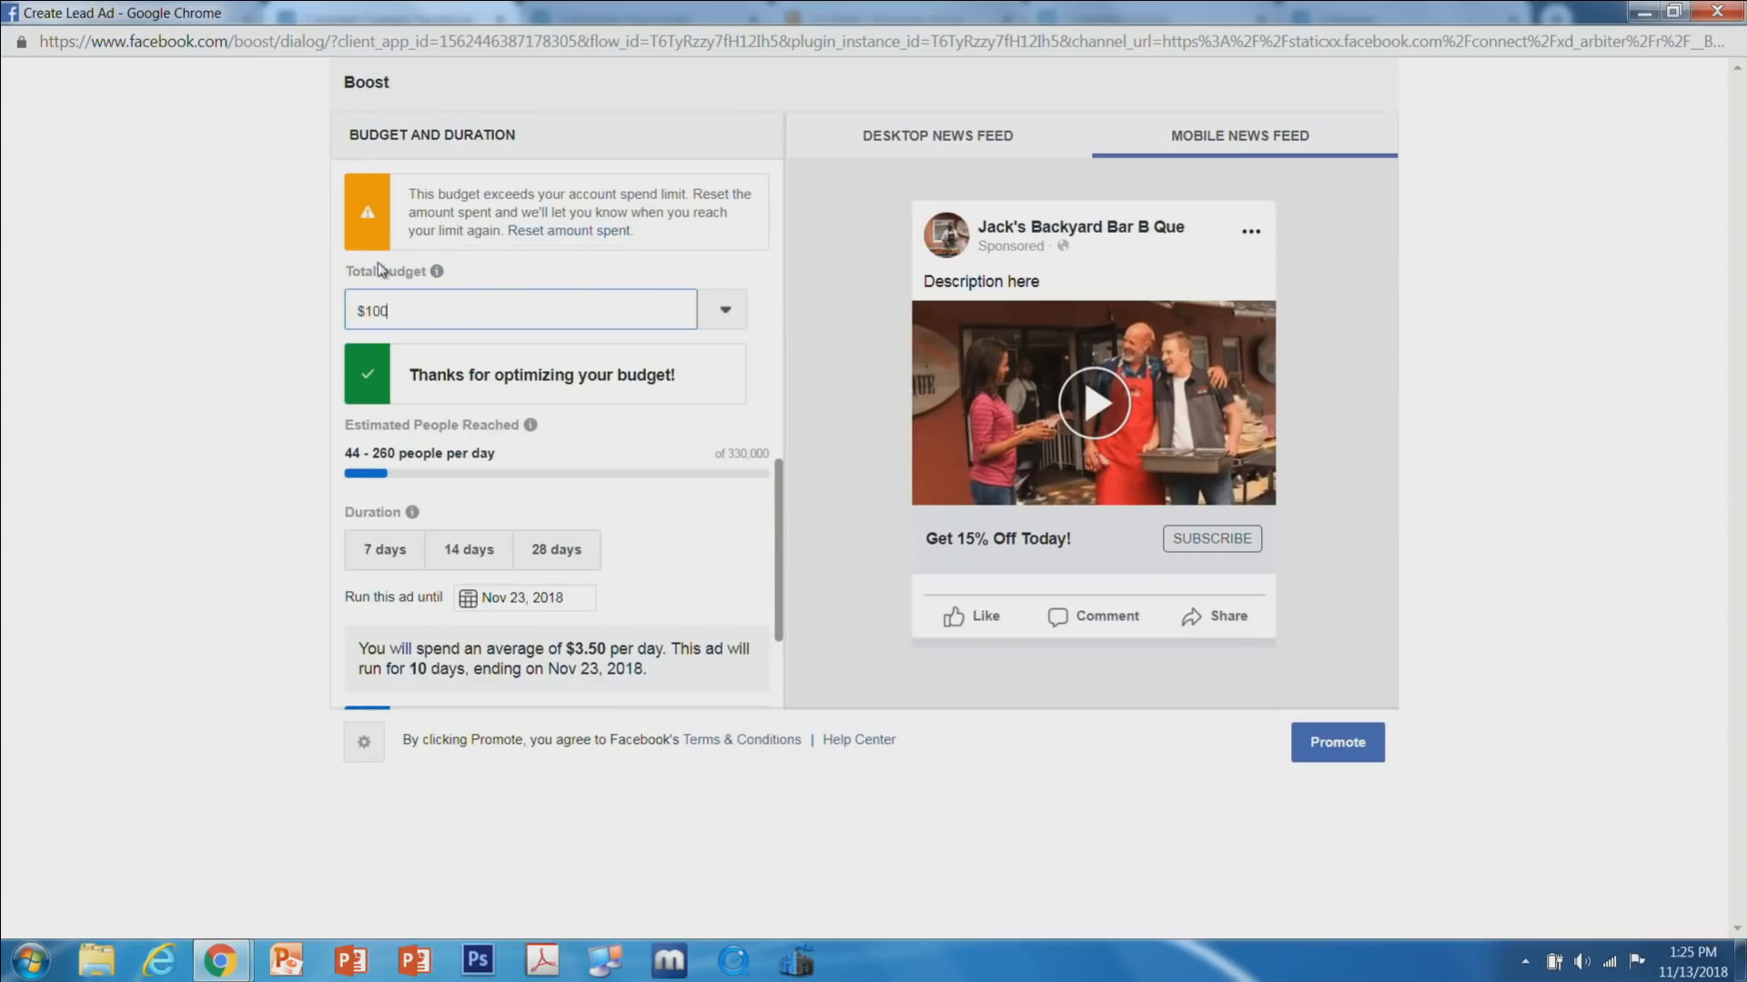
type(".00")
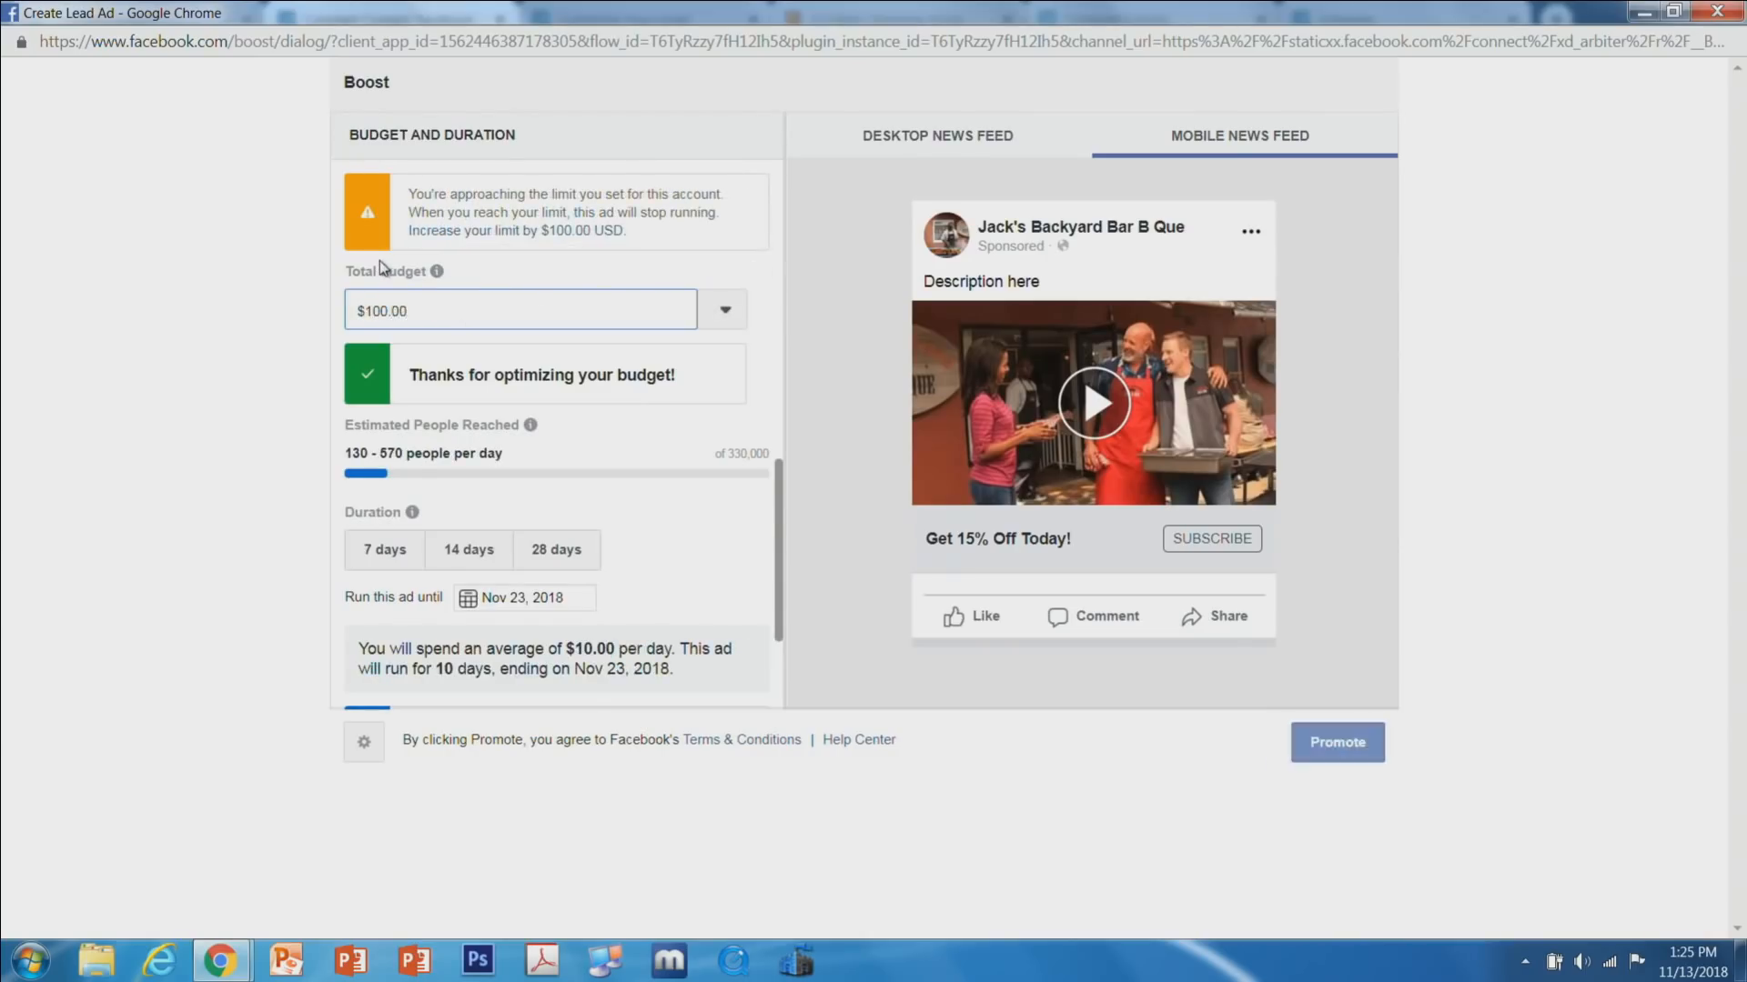
left_click(553, 554)
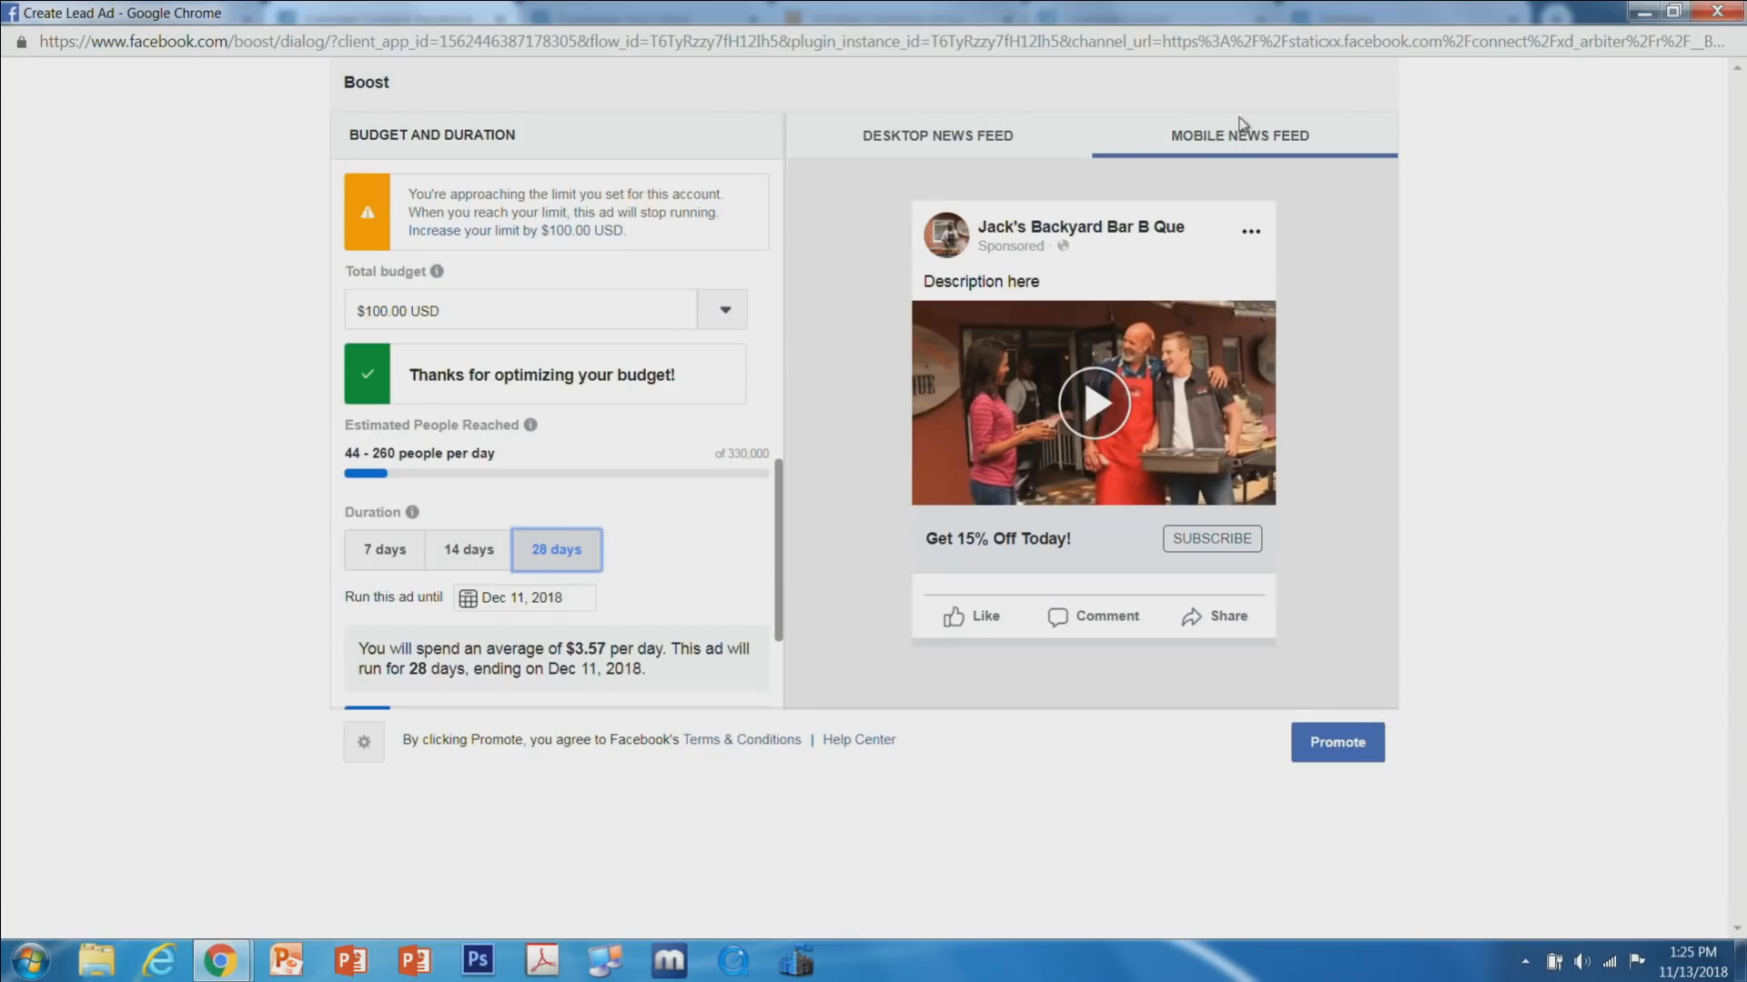
Preview the lead ad in the desktop news feed, then in the mobile news feed.
left_click(984, 142)
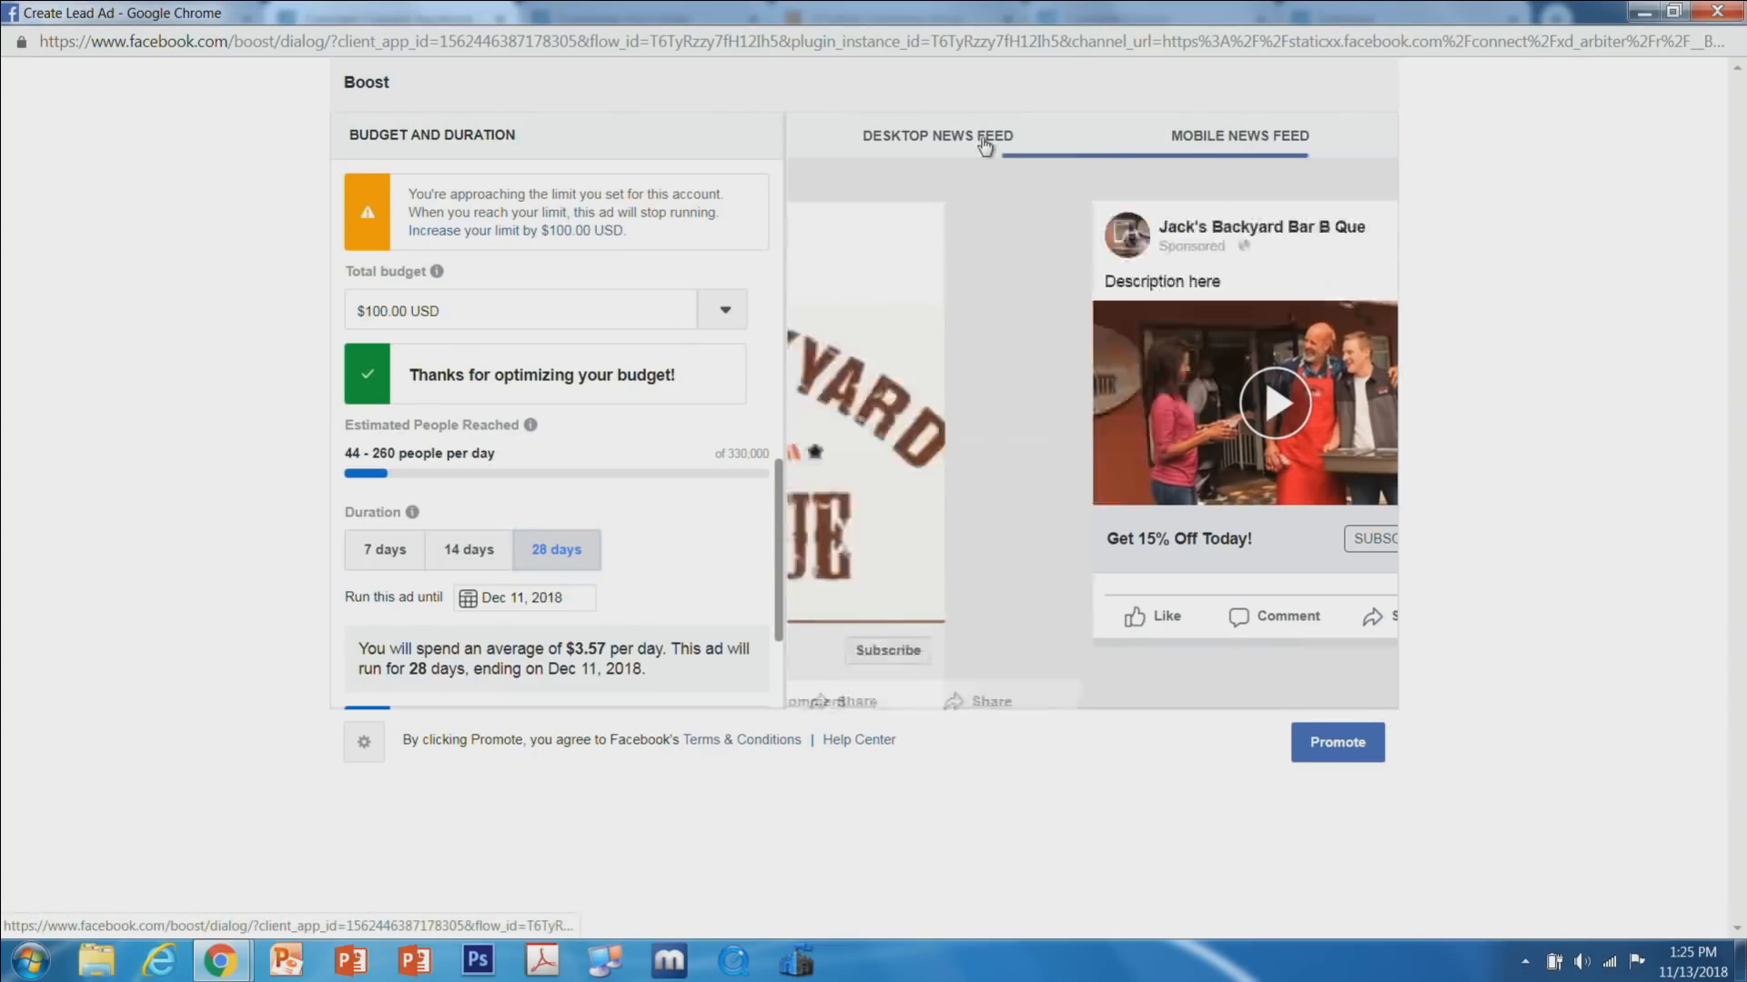
left_click(1190, 140)
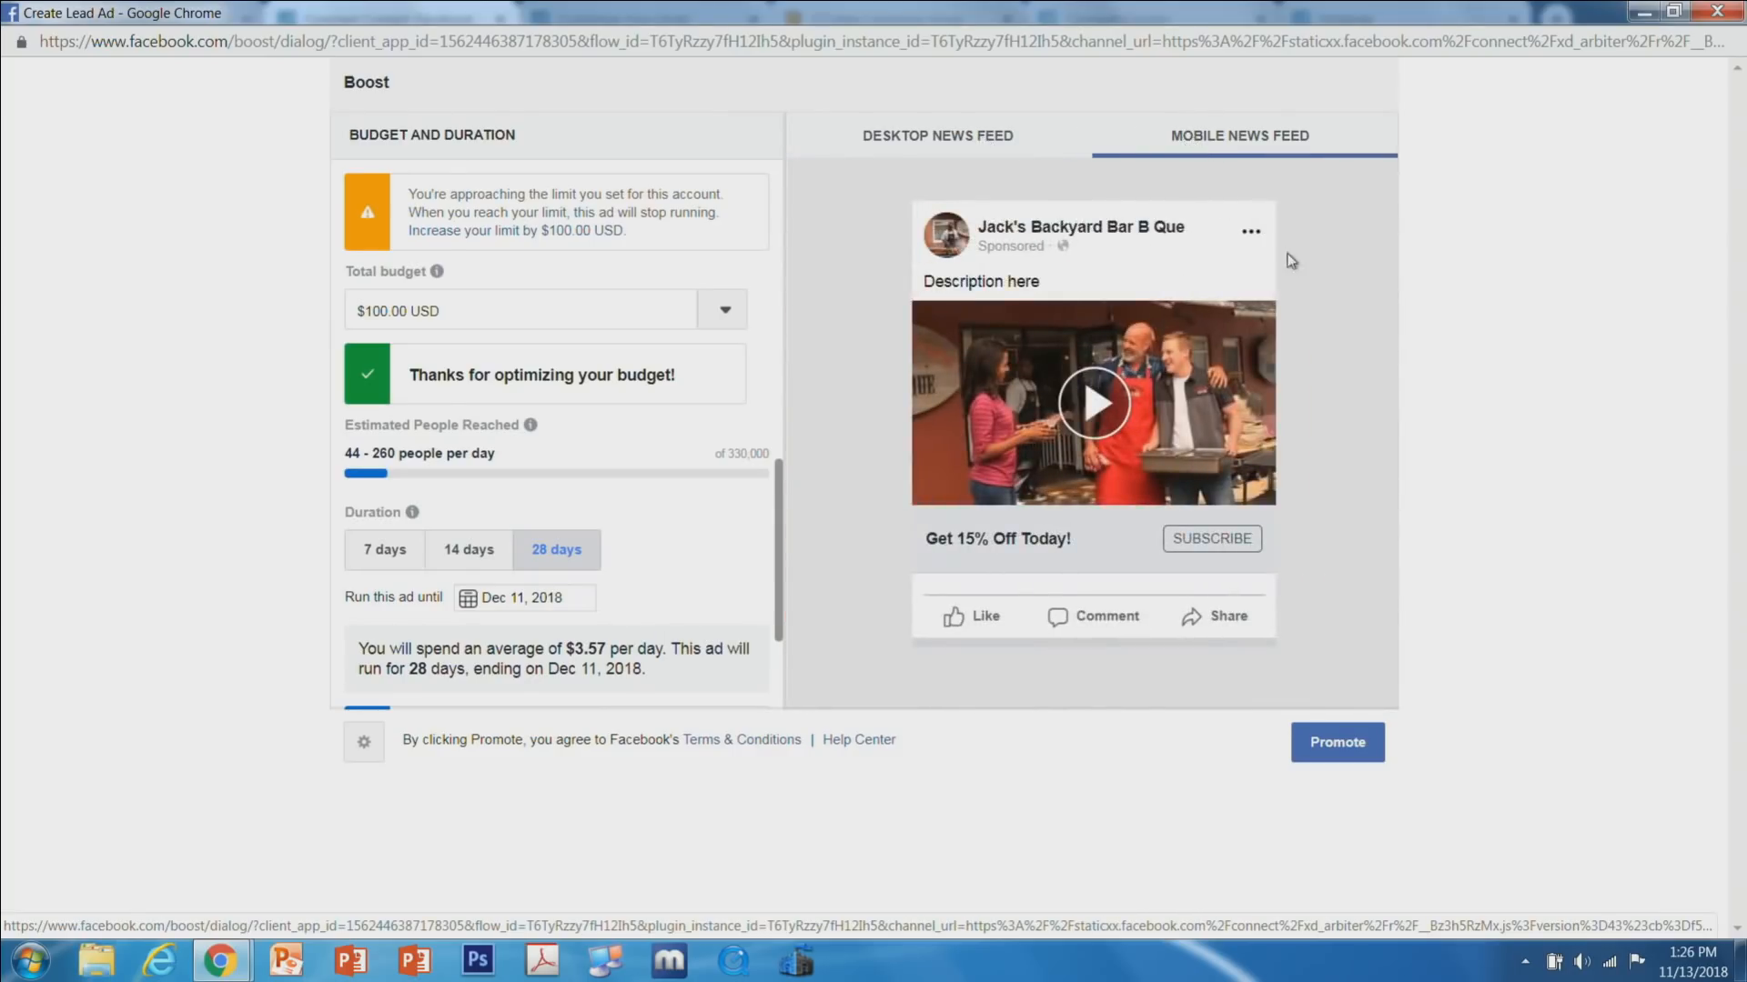
left_click(1334, 756)
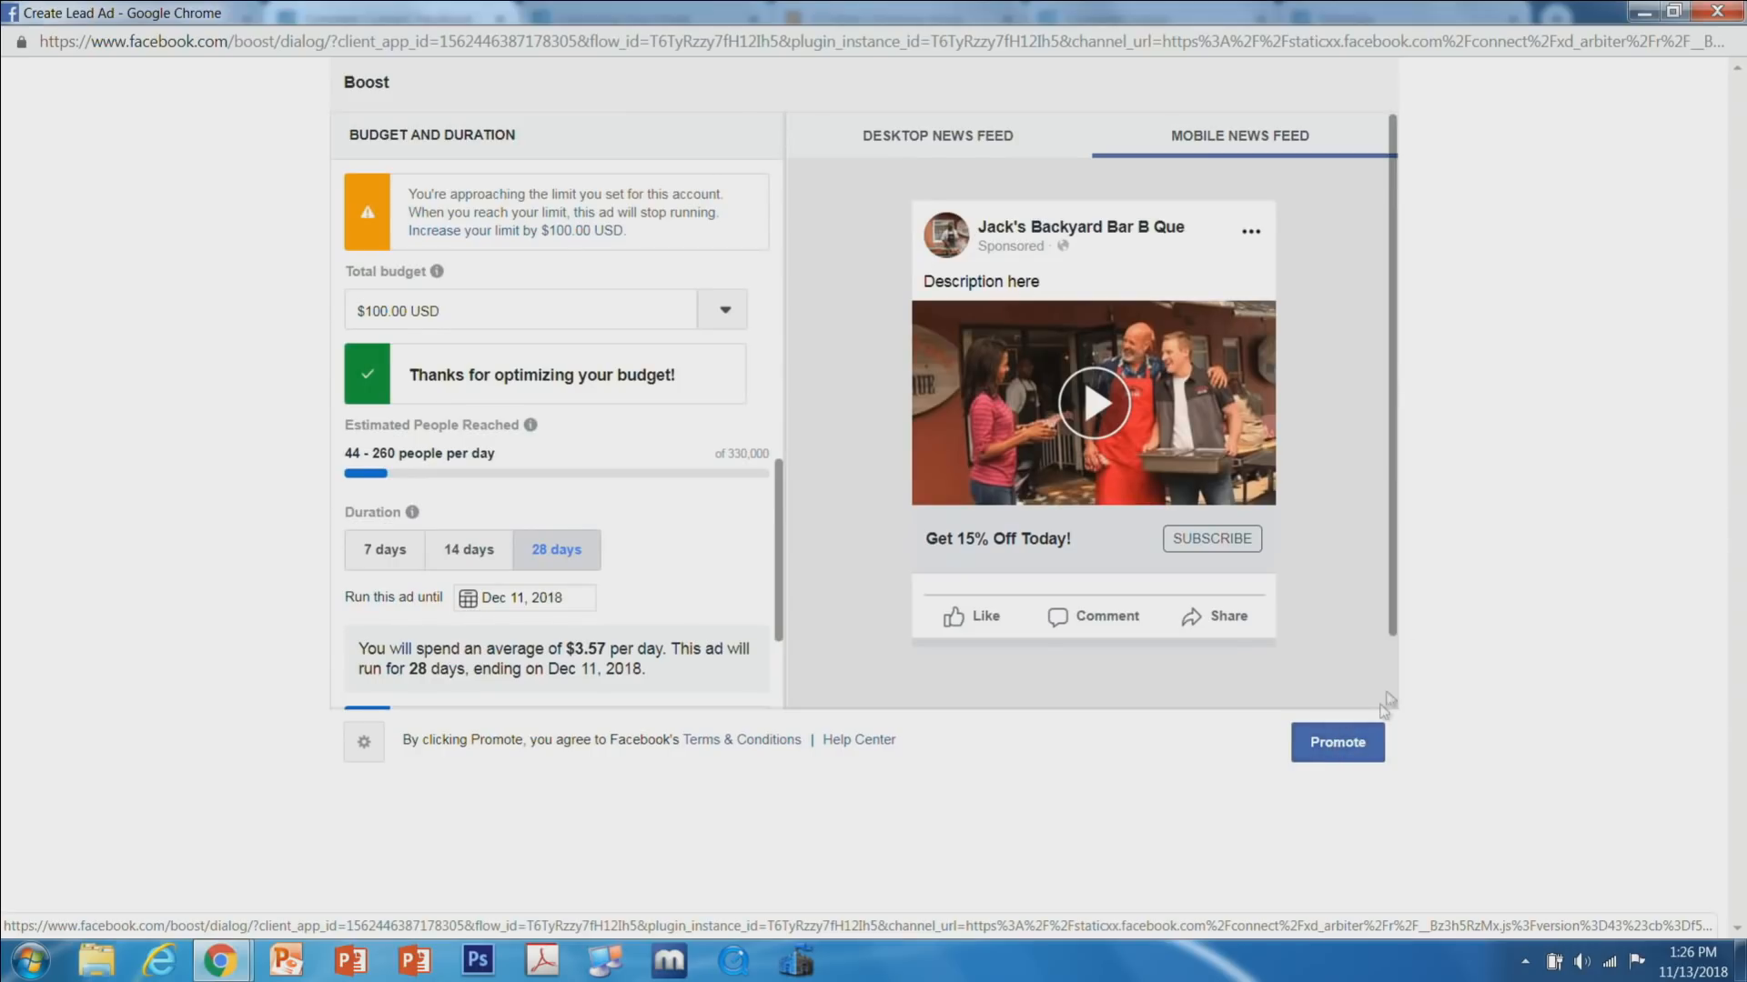
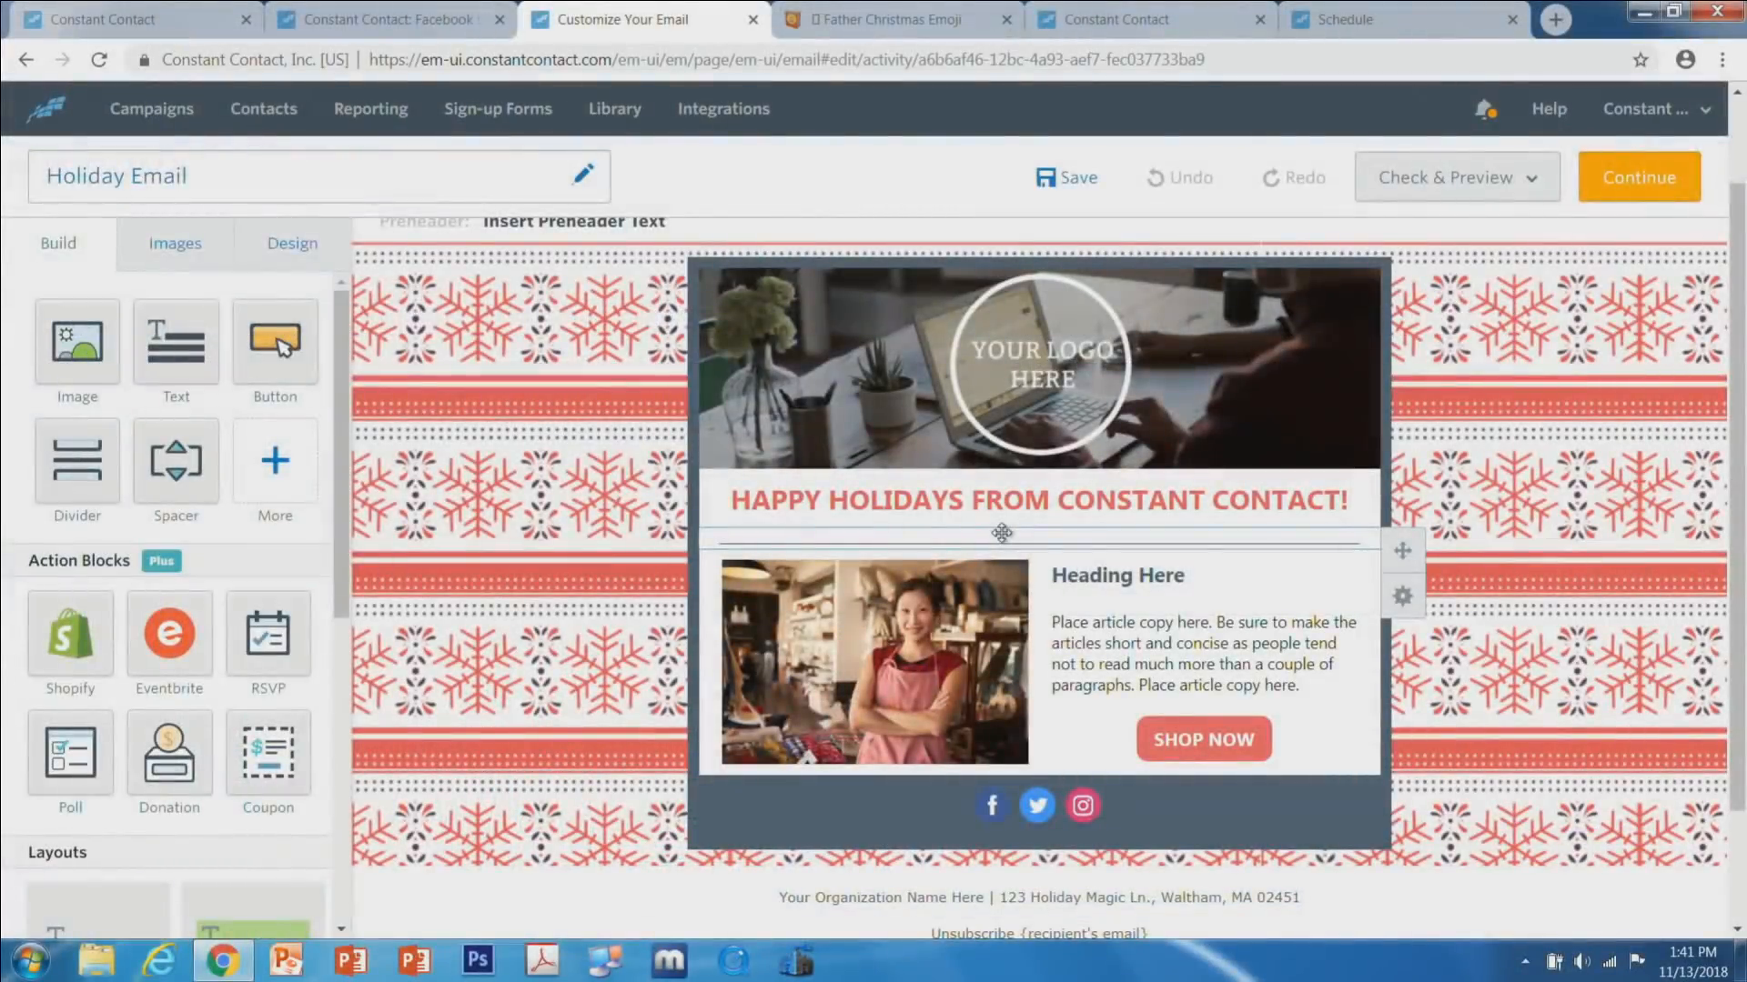
Add a Coupon block below the article in the Holiday Email and continue to its landing page editor.
scroll(981, 604, "down", 2)
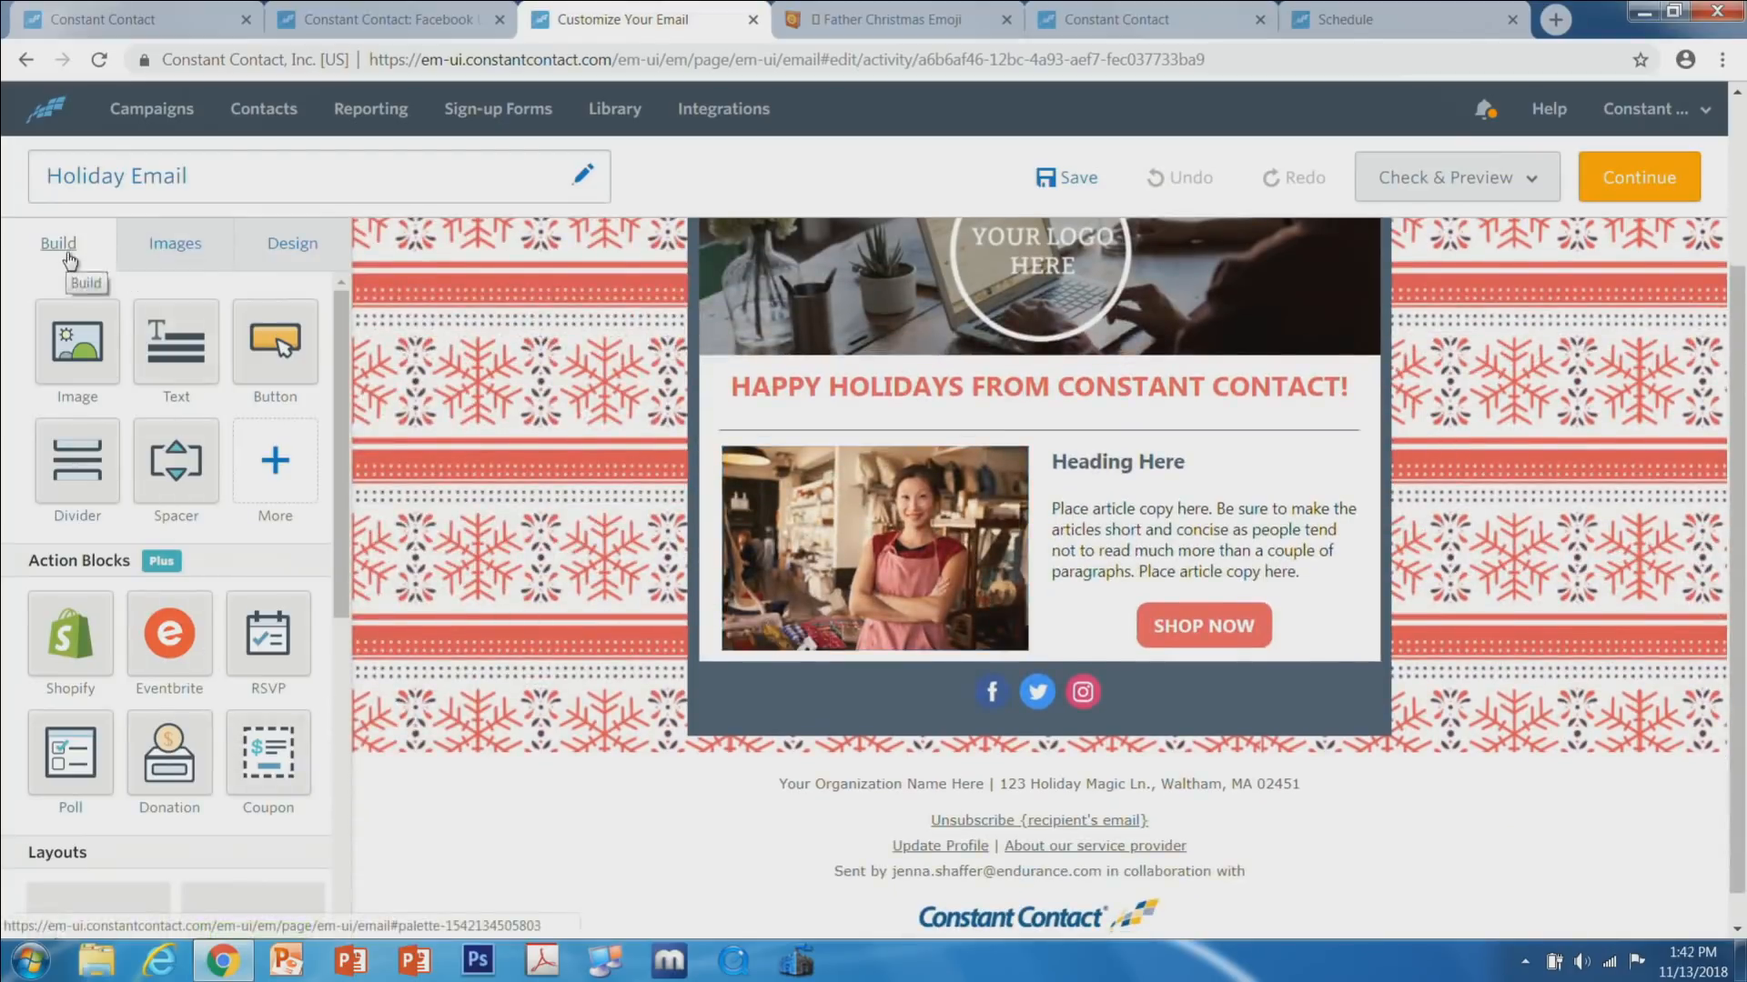
left_click_drag(273, 757, 872, 670)
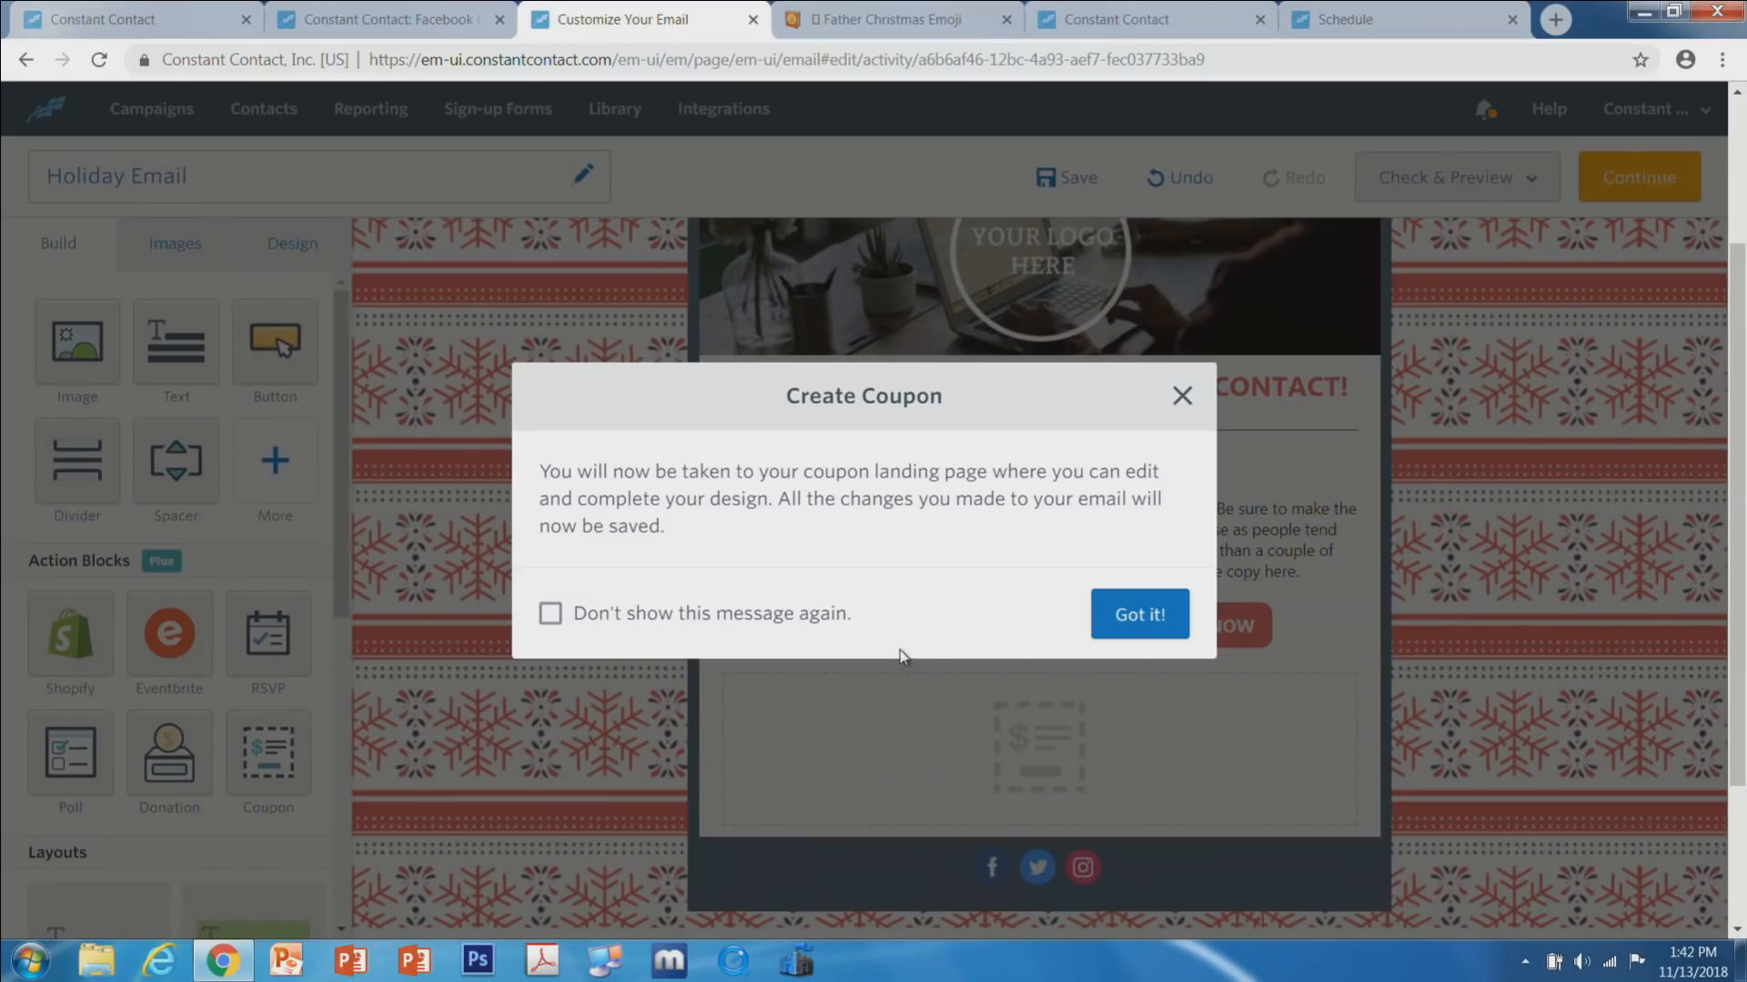
left_click(1121, 619)
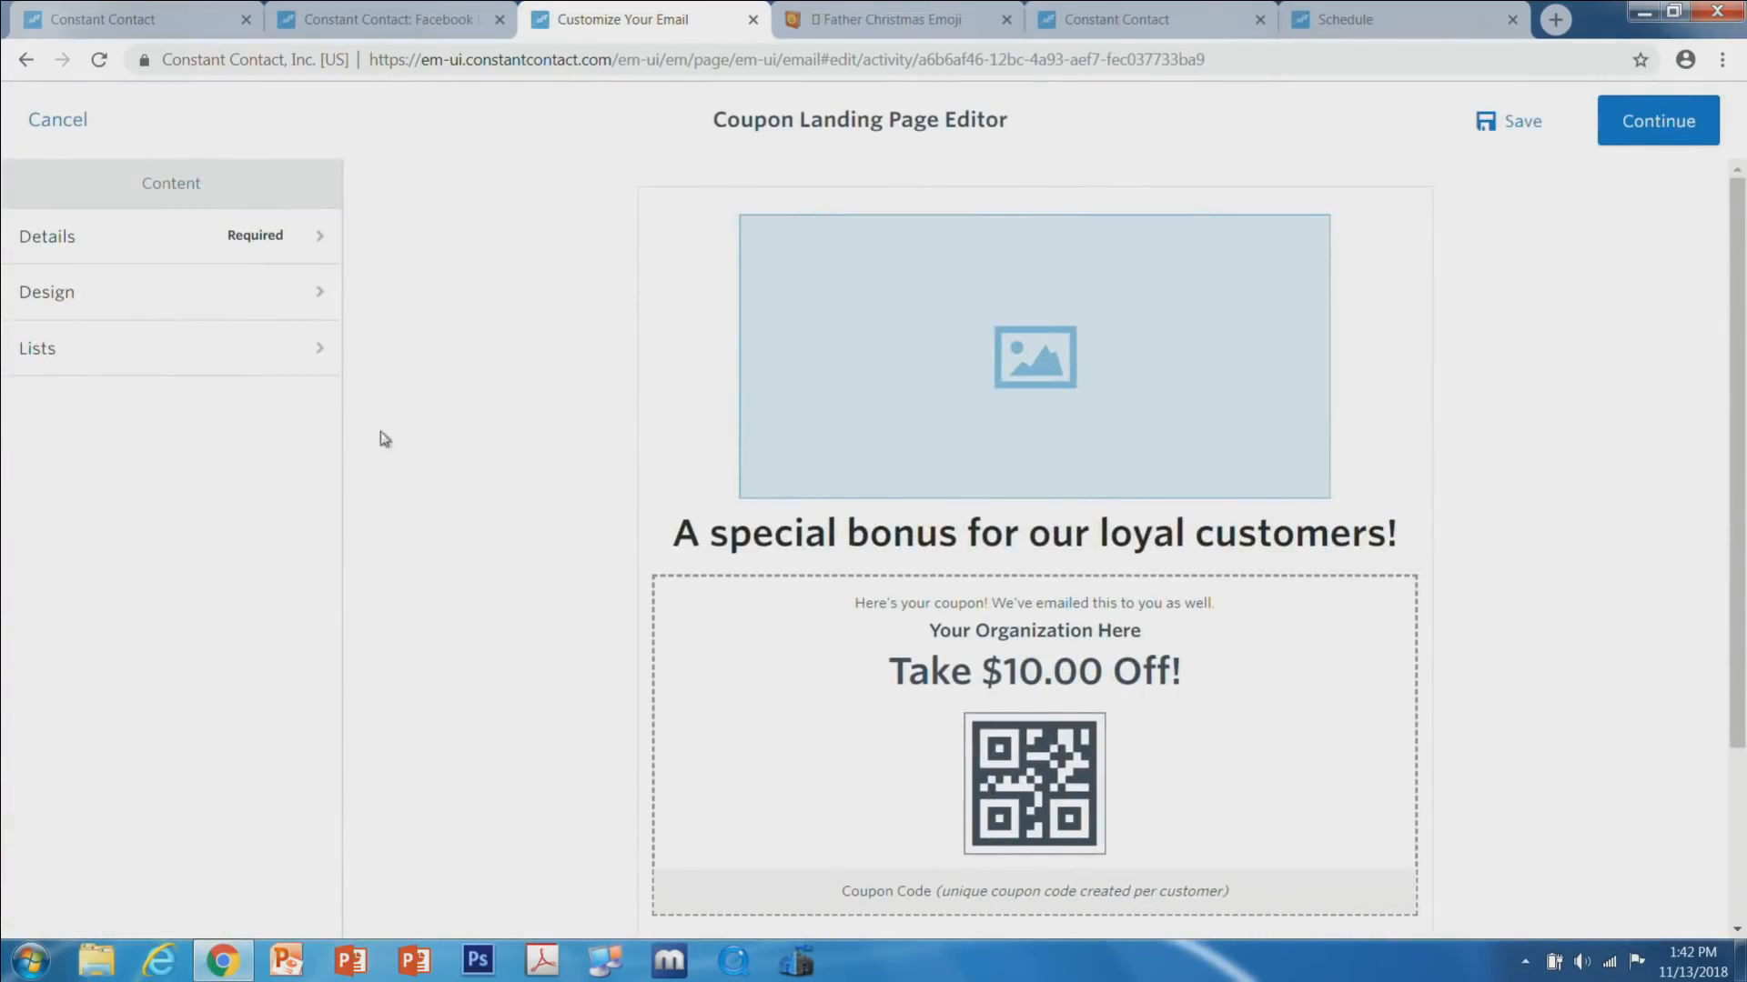
Set the headline in the coupon's details to "A Special Holiday Surprise Just For You!".
left_click(141, 227)
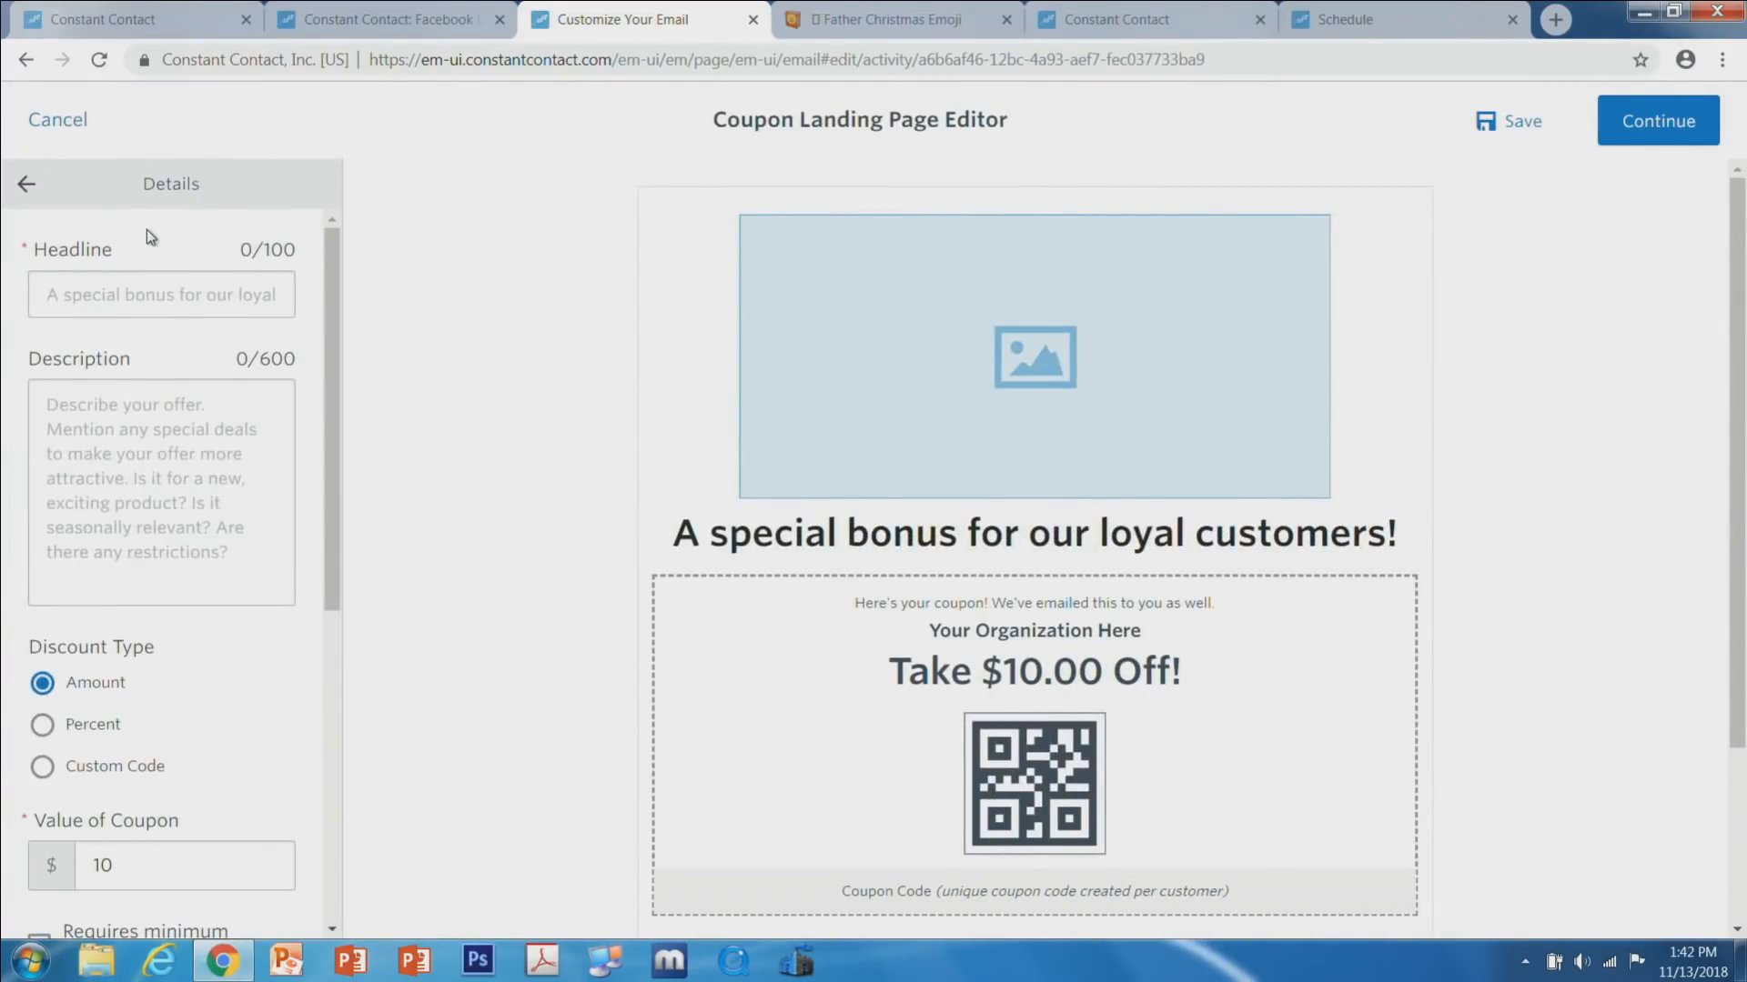
left_click(157, 294)
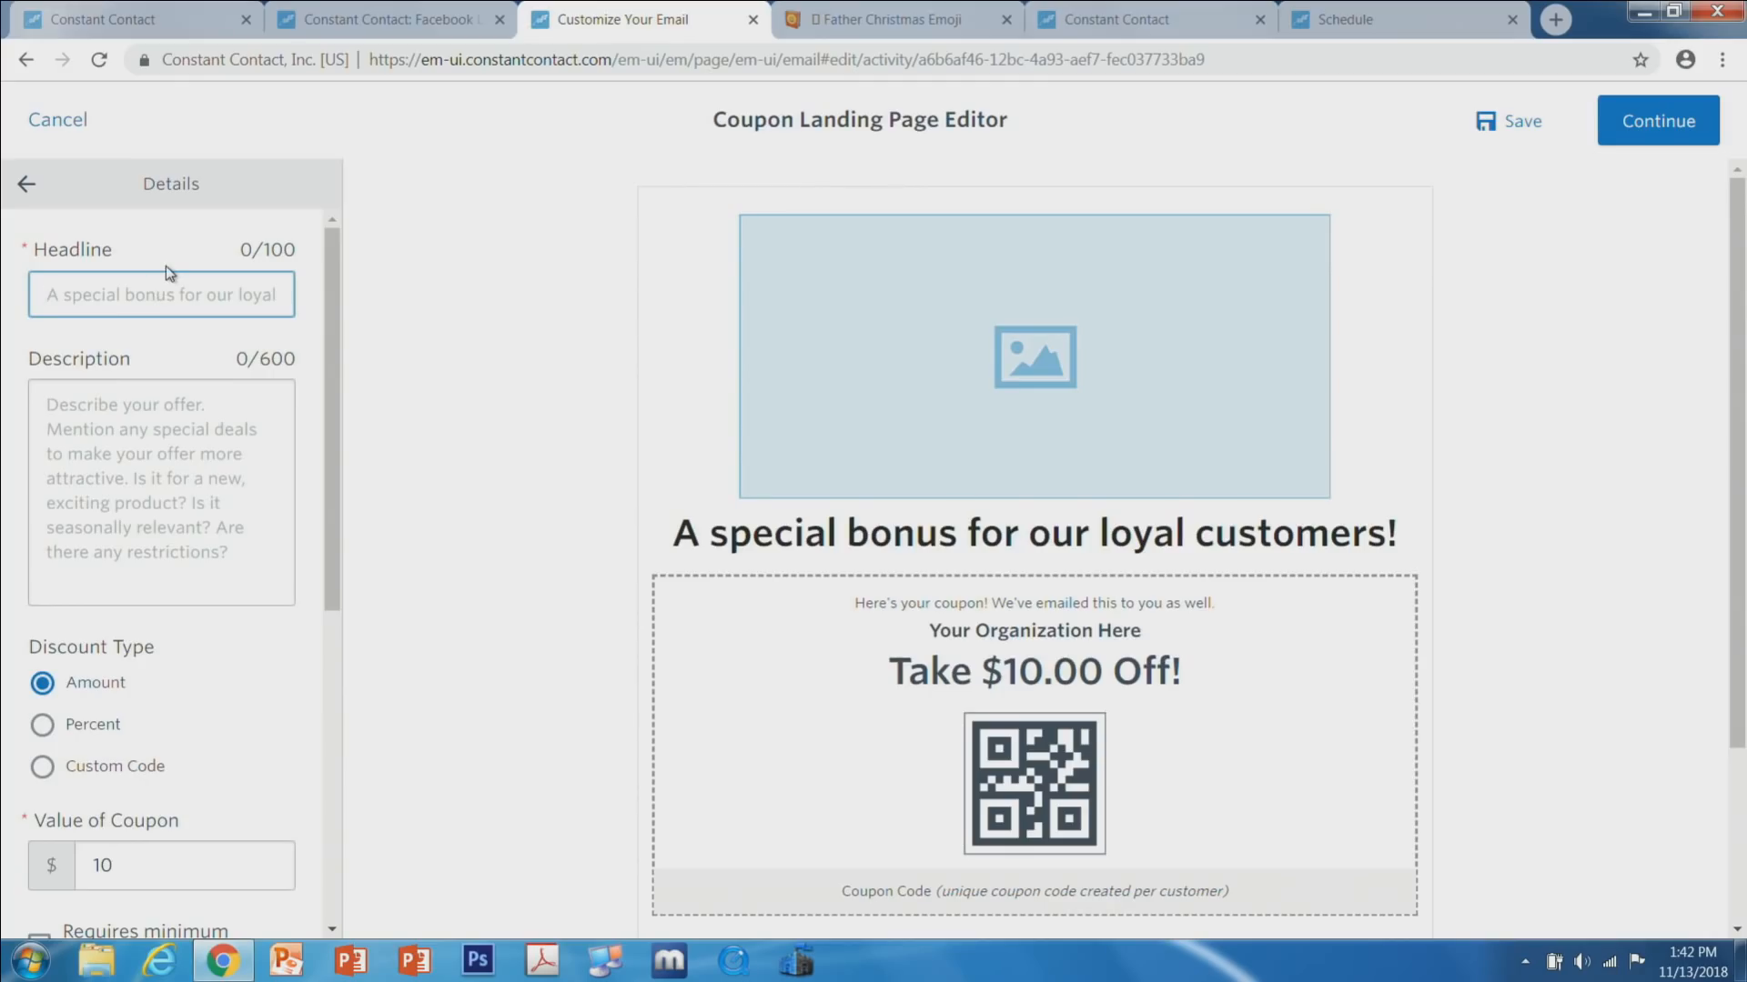
type("A")
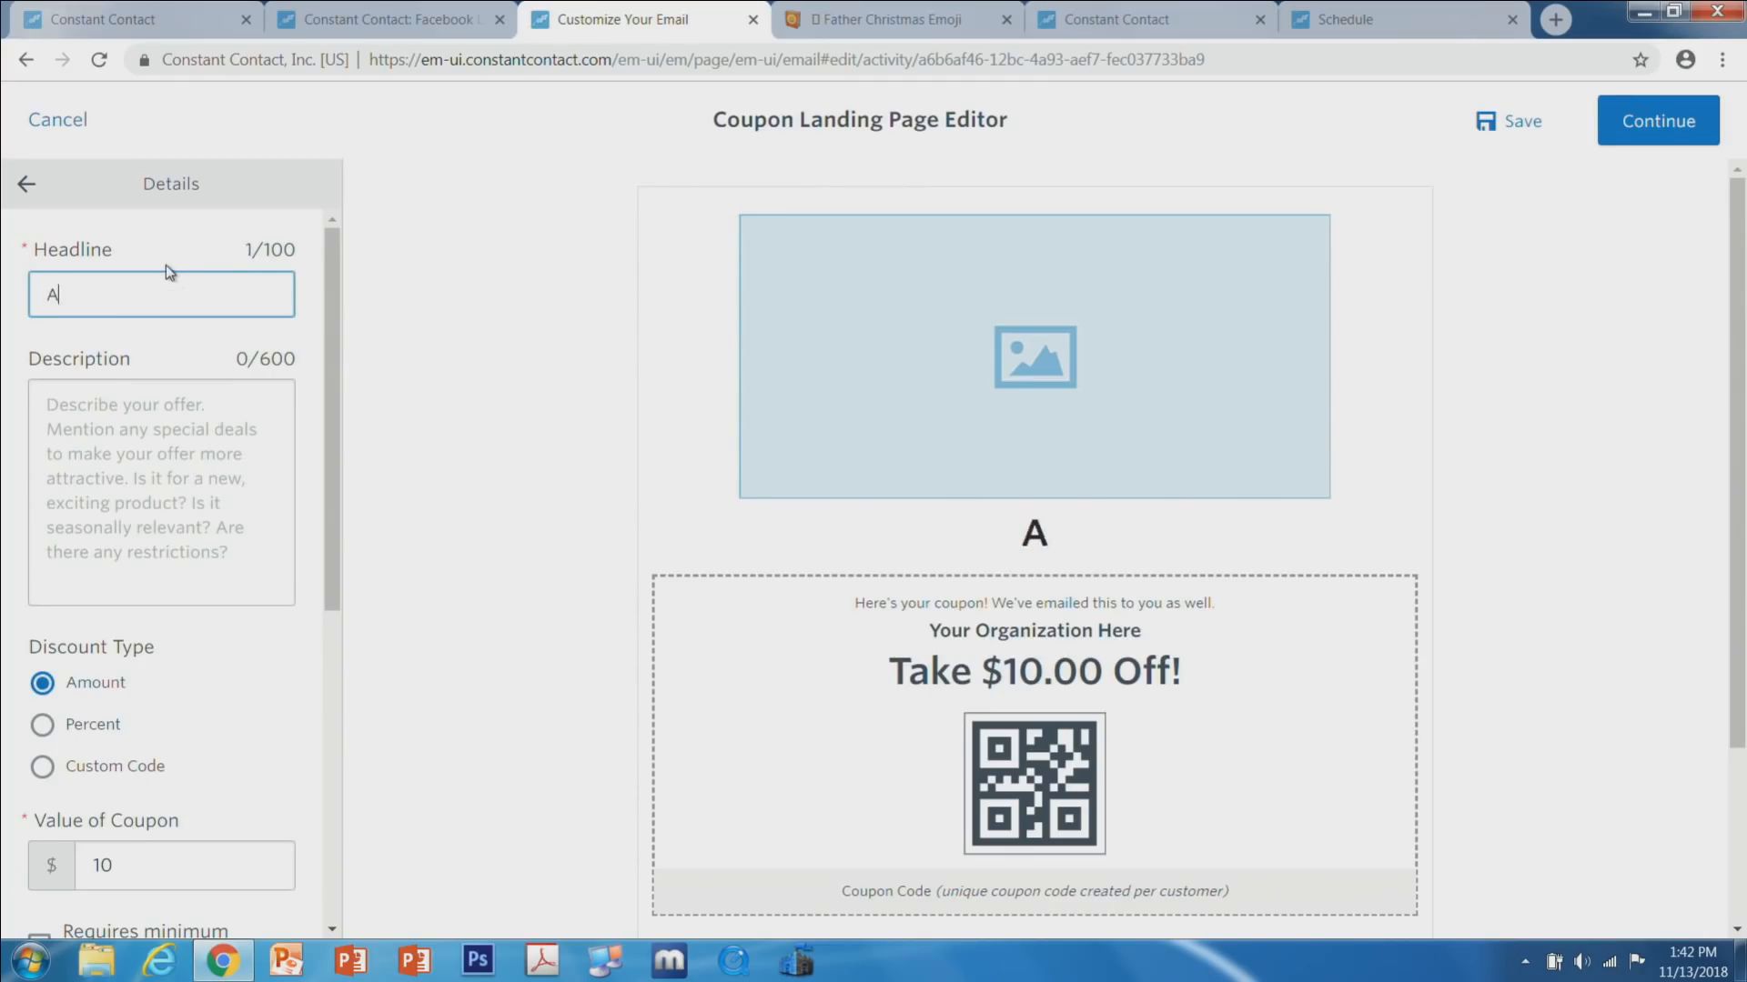
type(" Special Holiday Supro")
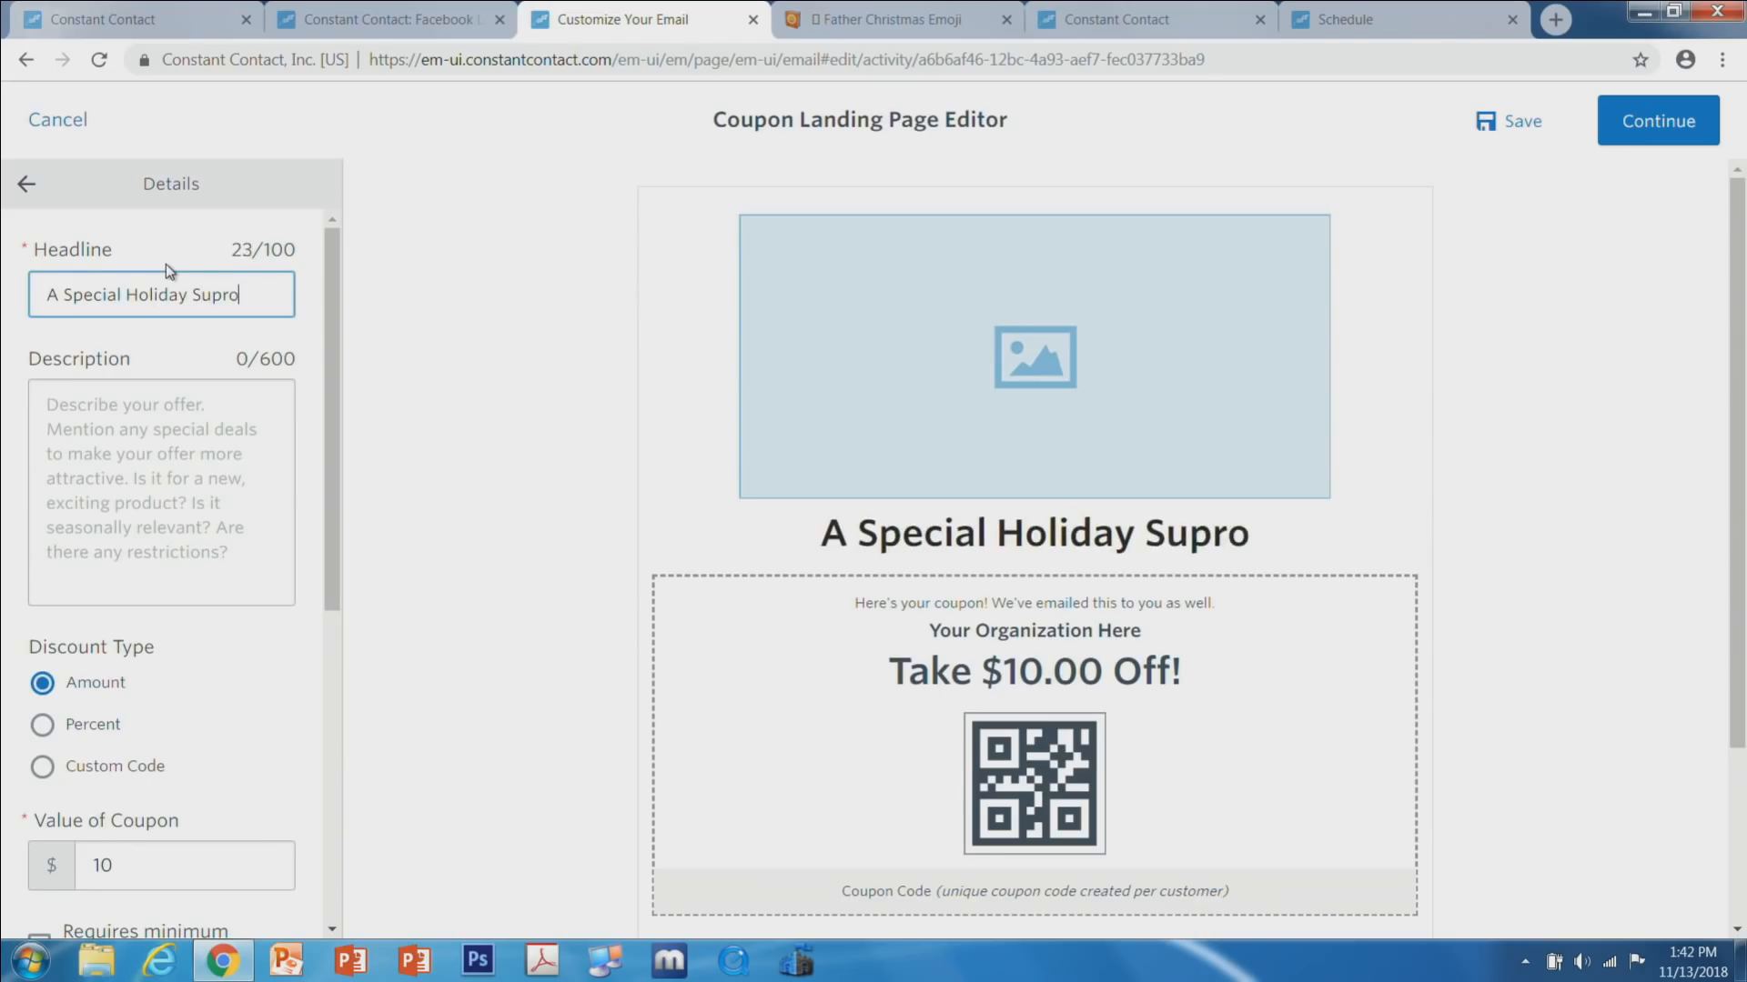
key("BackSpace")
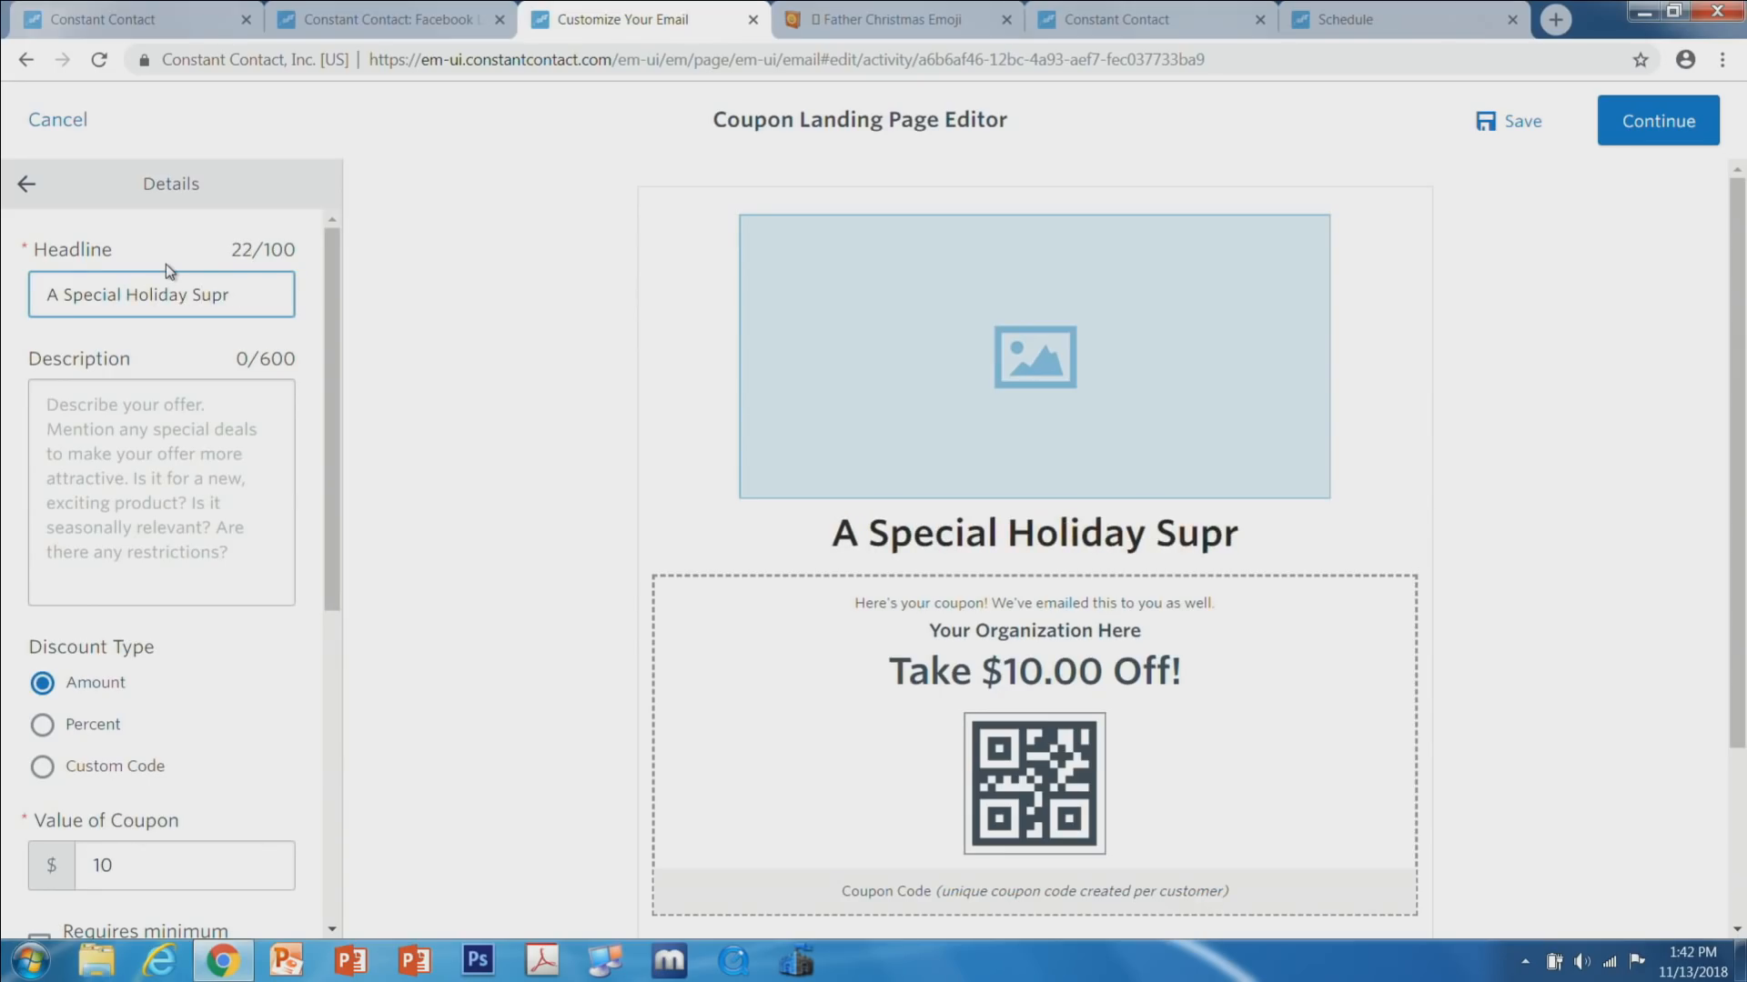
key("BackSpace")
key("BackSpace")
type("rprise Just For you")
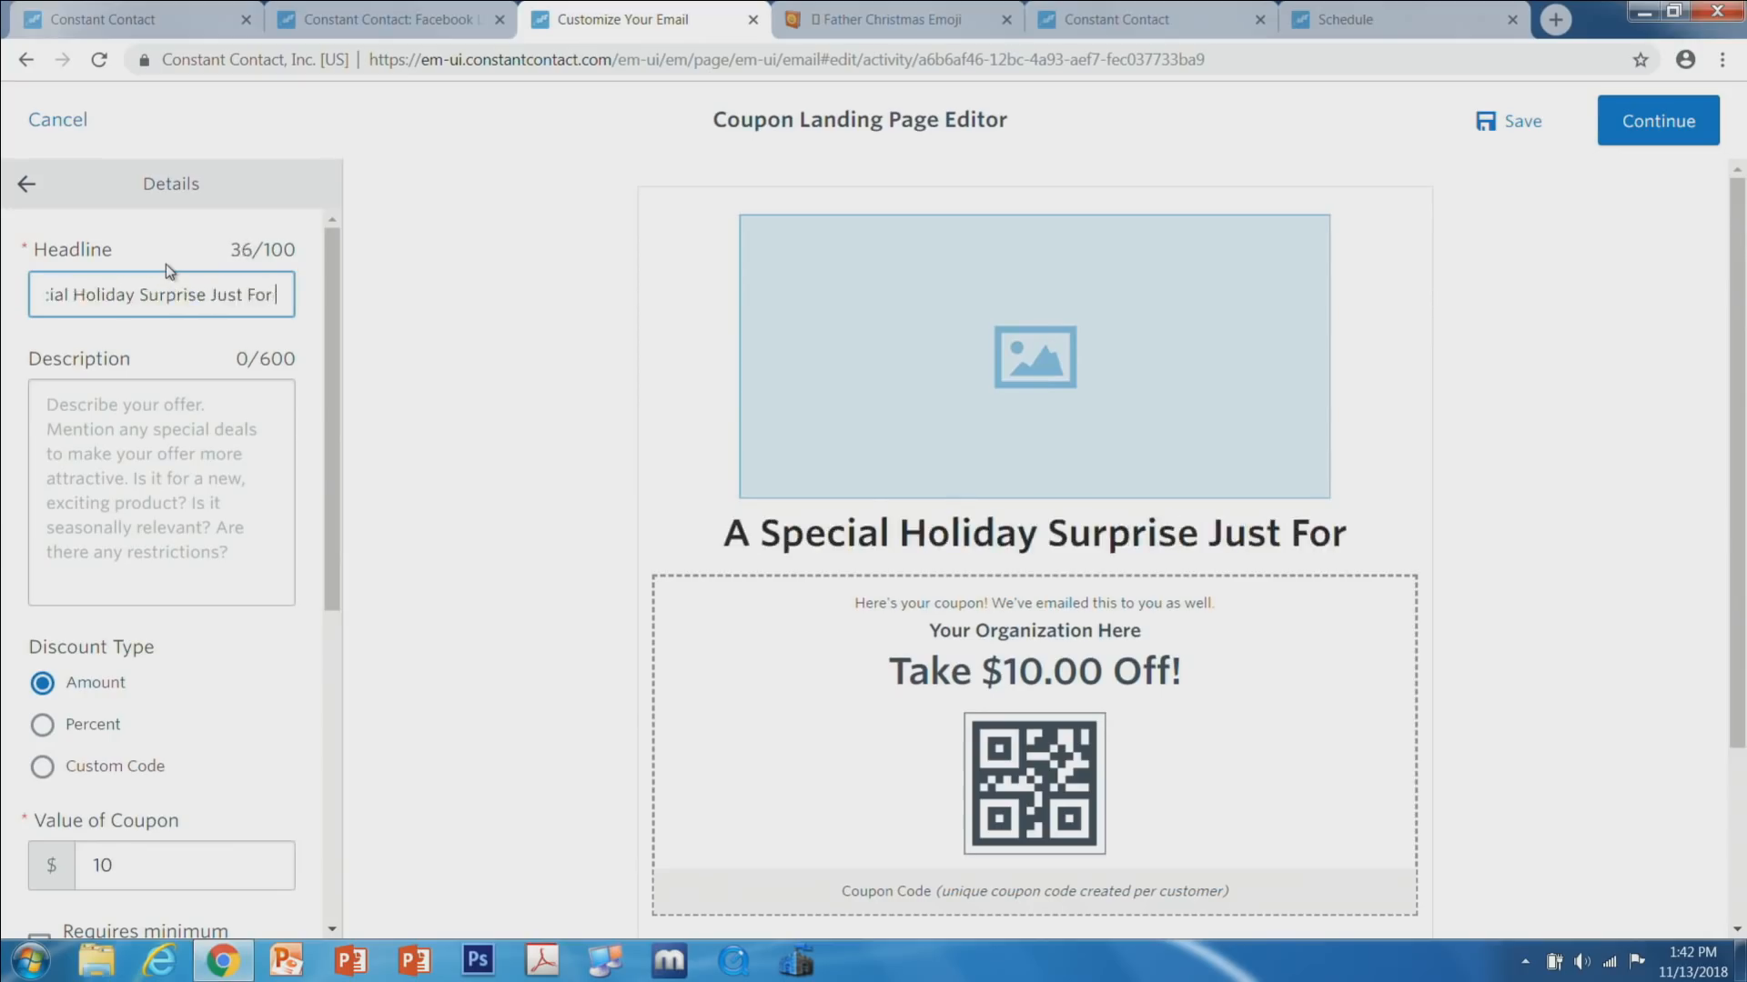
key("BackSpace")
key("BackSpace")
key("BackSpace")
type("You!")
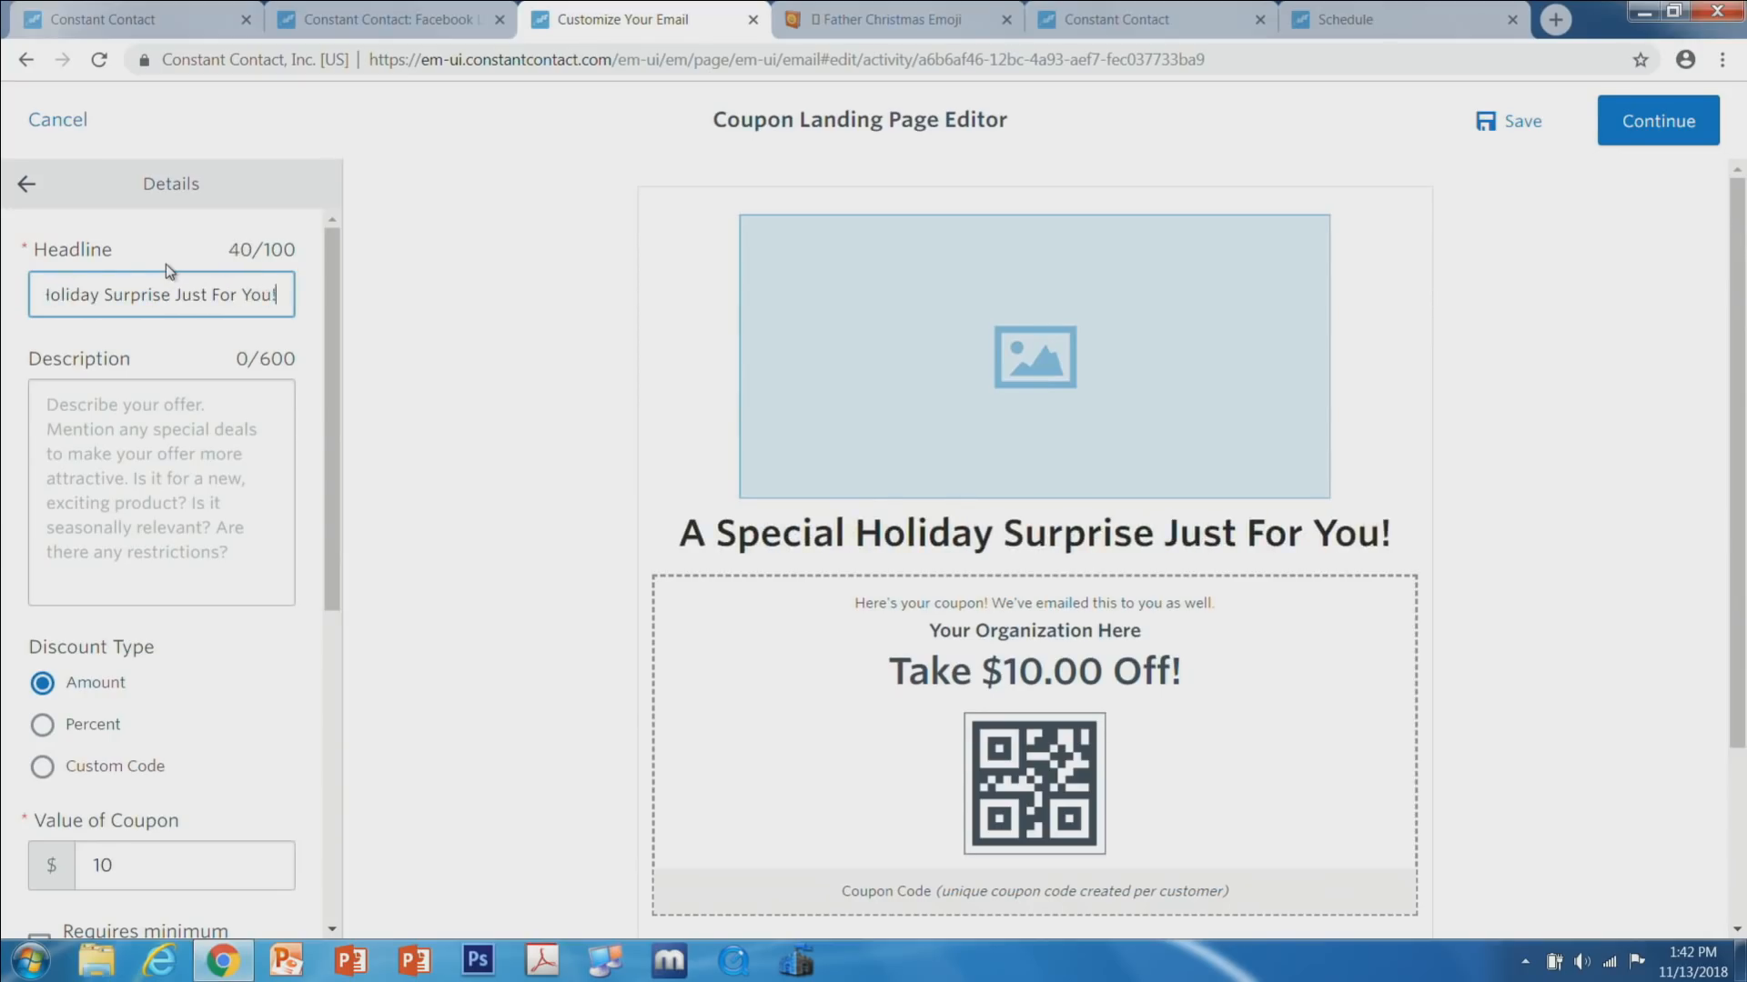
Enter "Describe your offer here!" as the coupon's description.
left_click(58, 419)
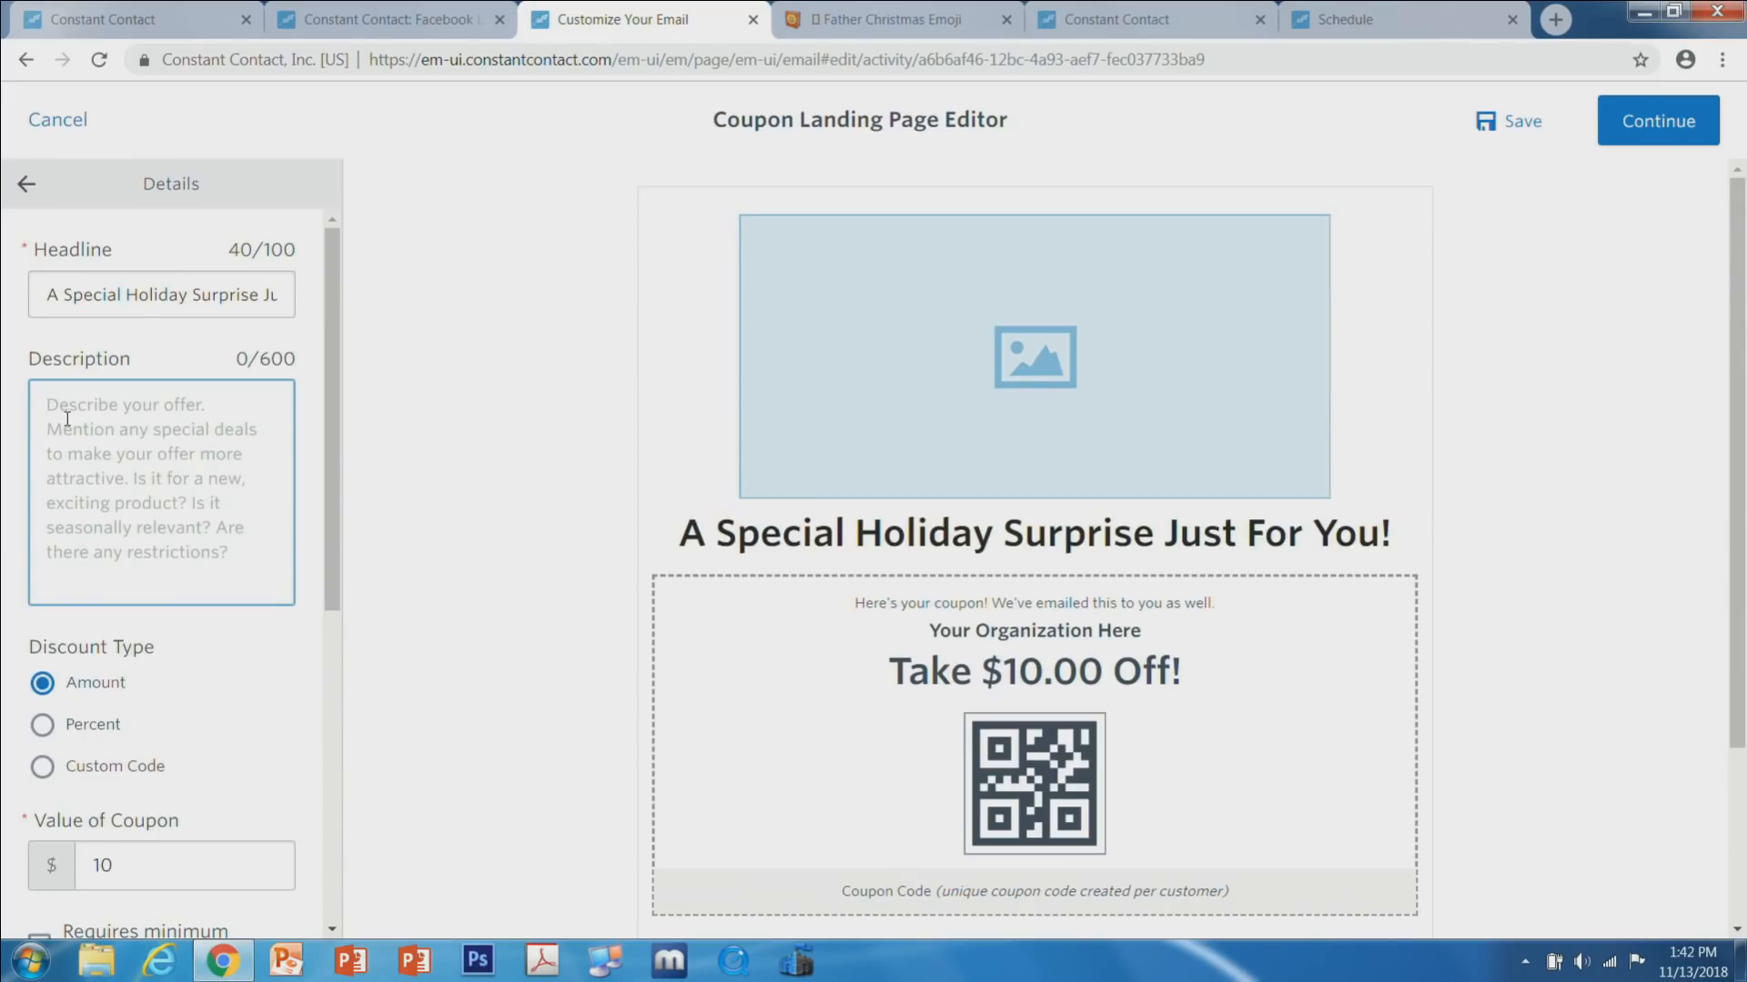
type("Desc")
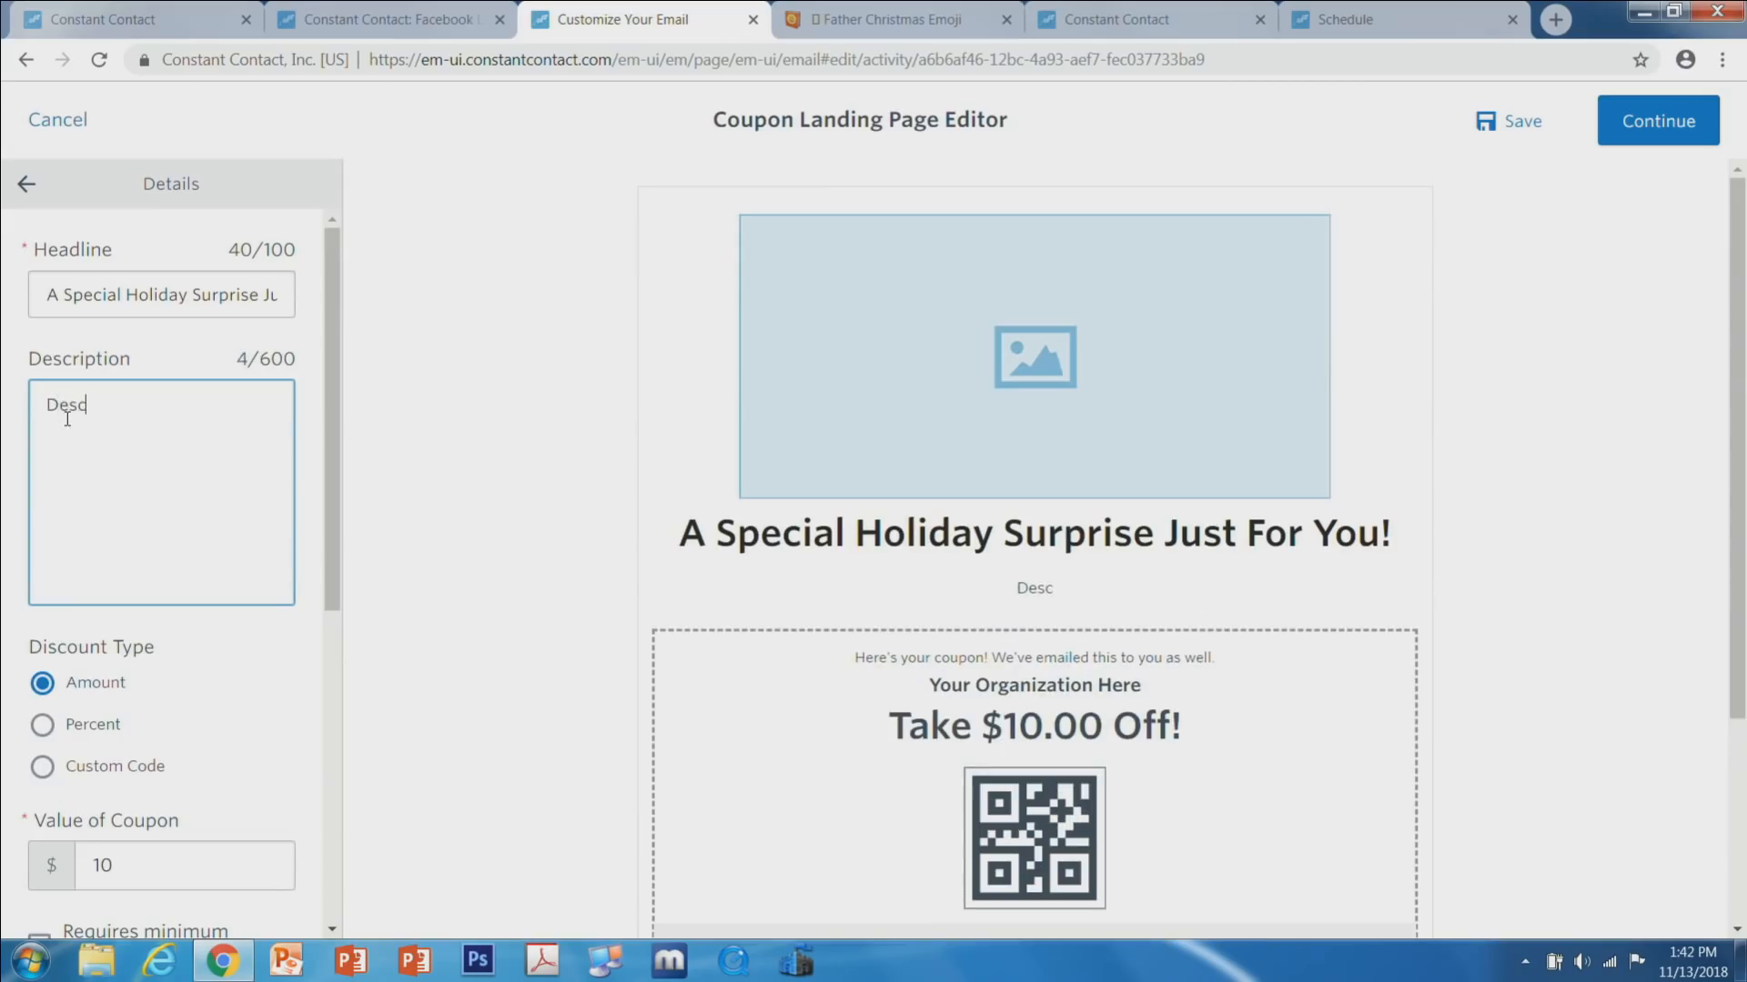
type("ribe your offer here!")
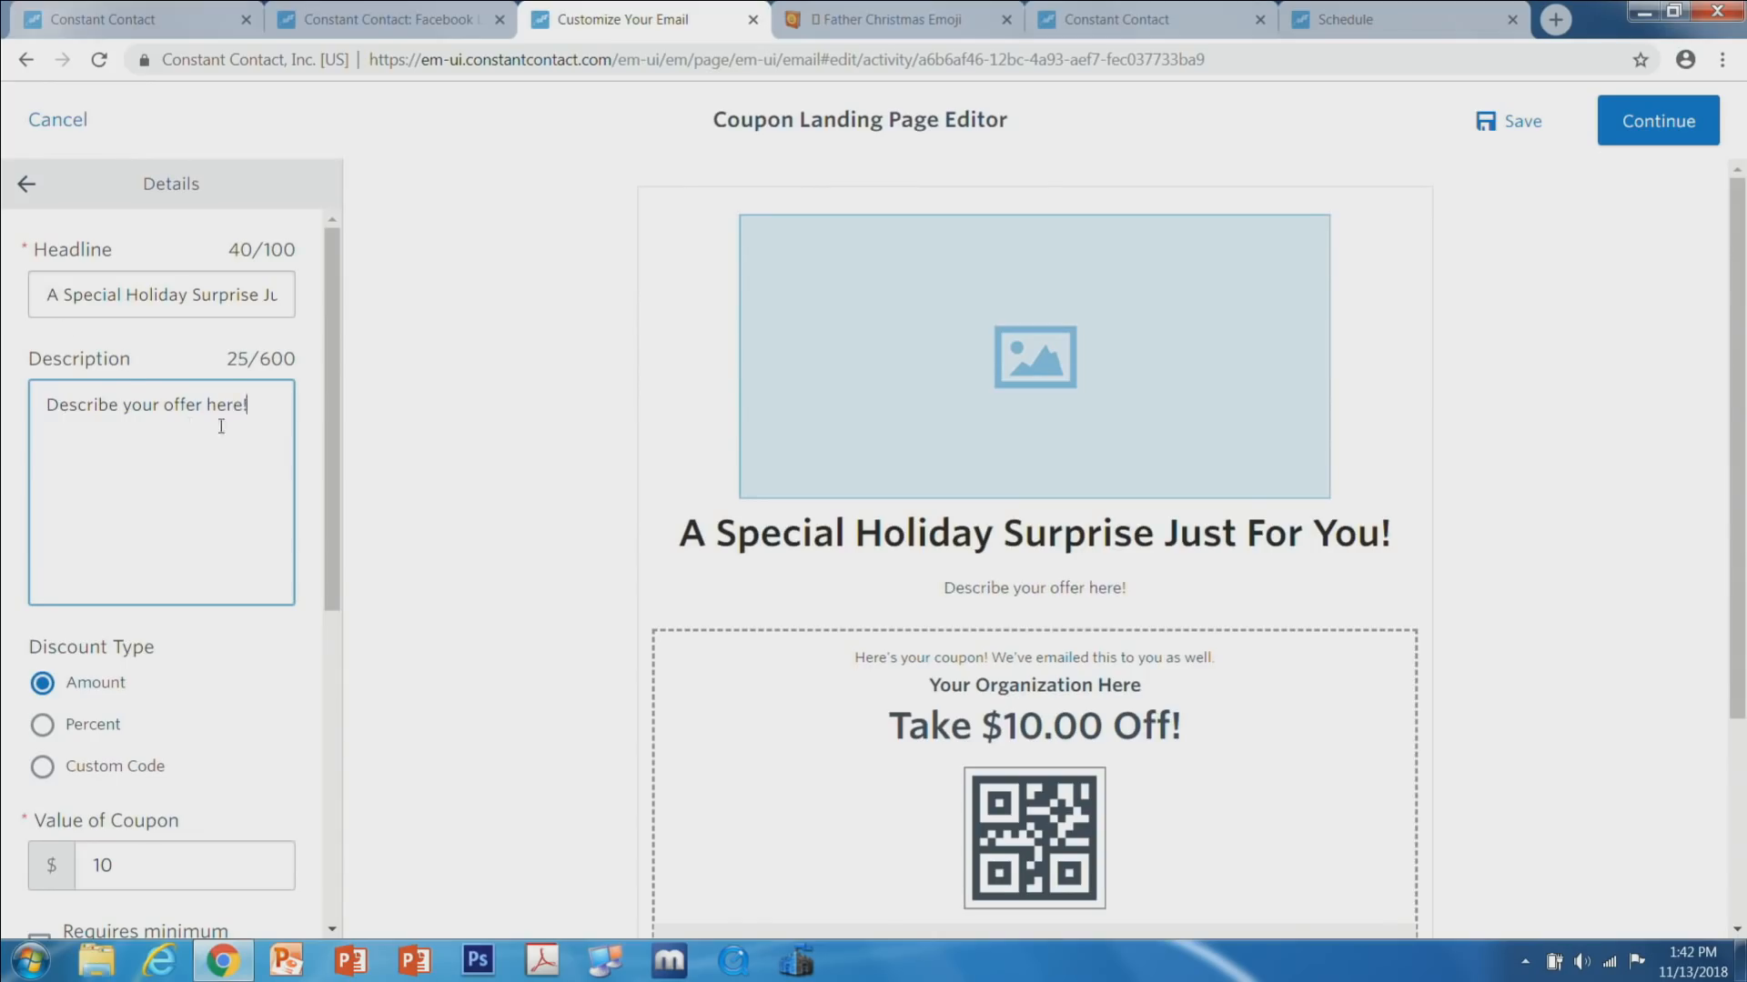
Set the coupon's discount type to Percent with a value of 30%.
left_click_drag(331, 400, 324, 571)
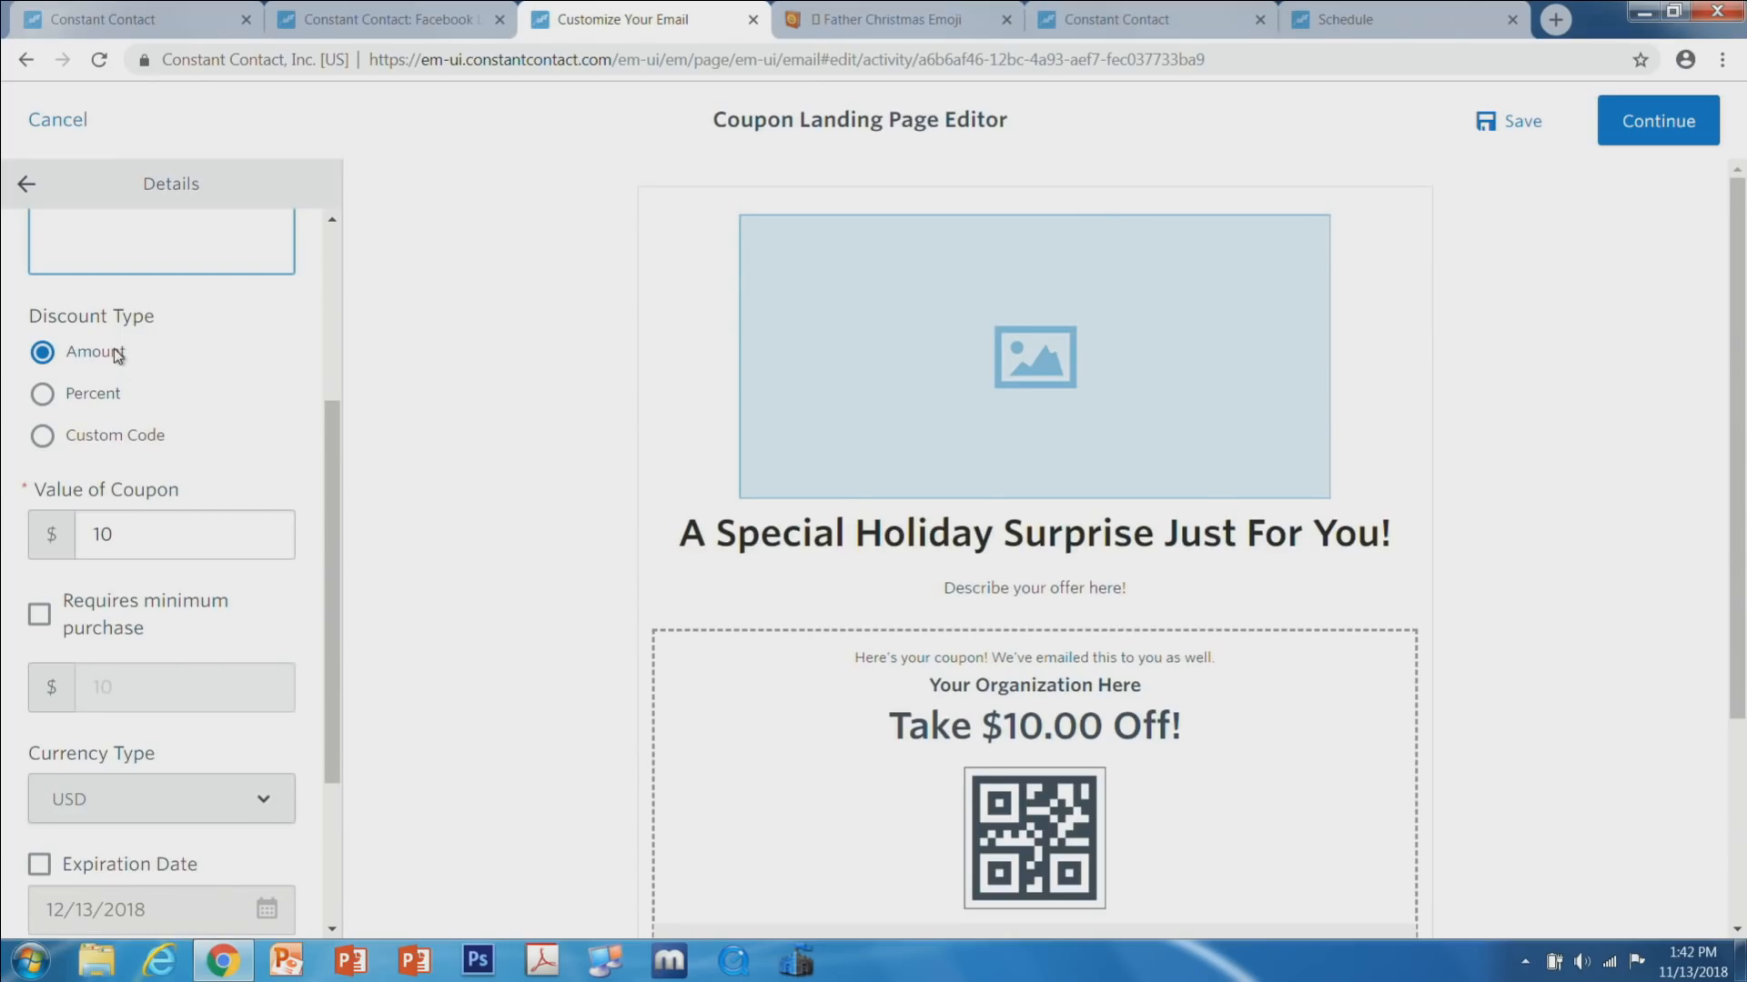
left_click(42, 394)
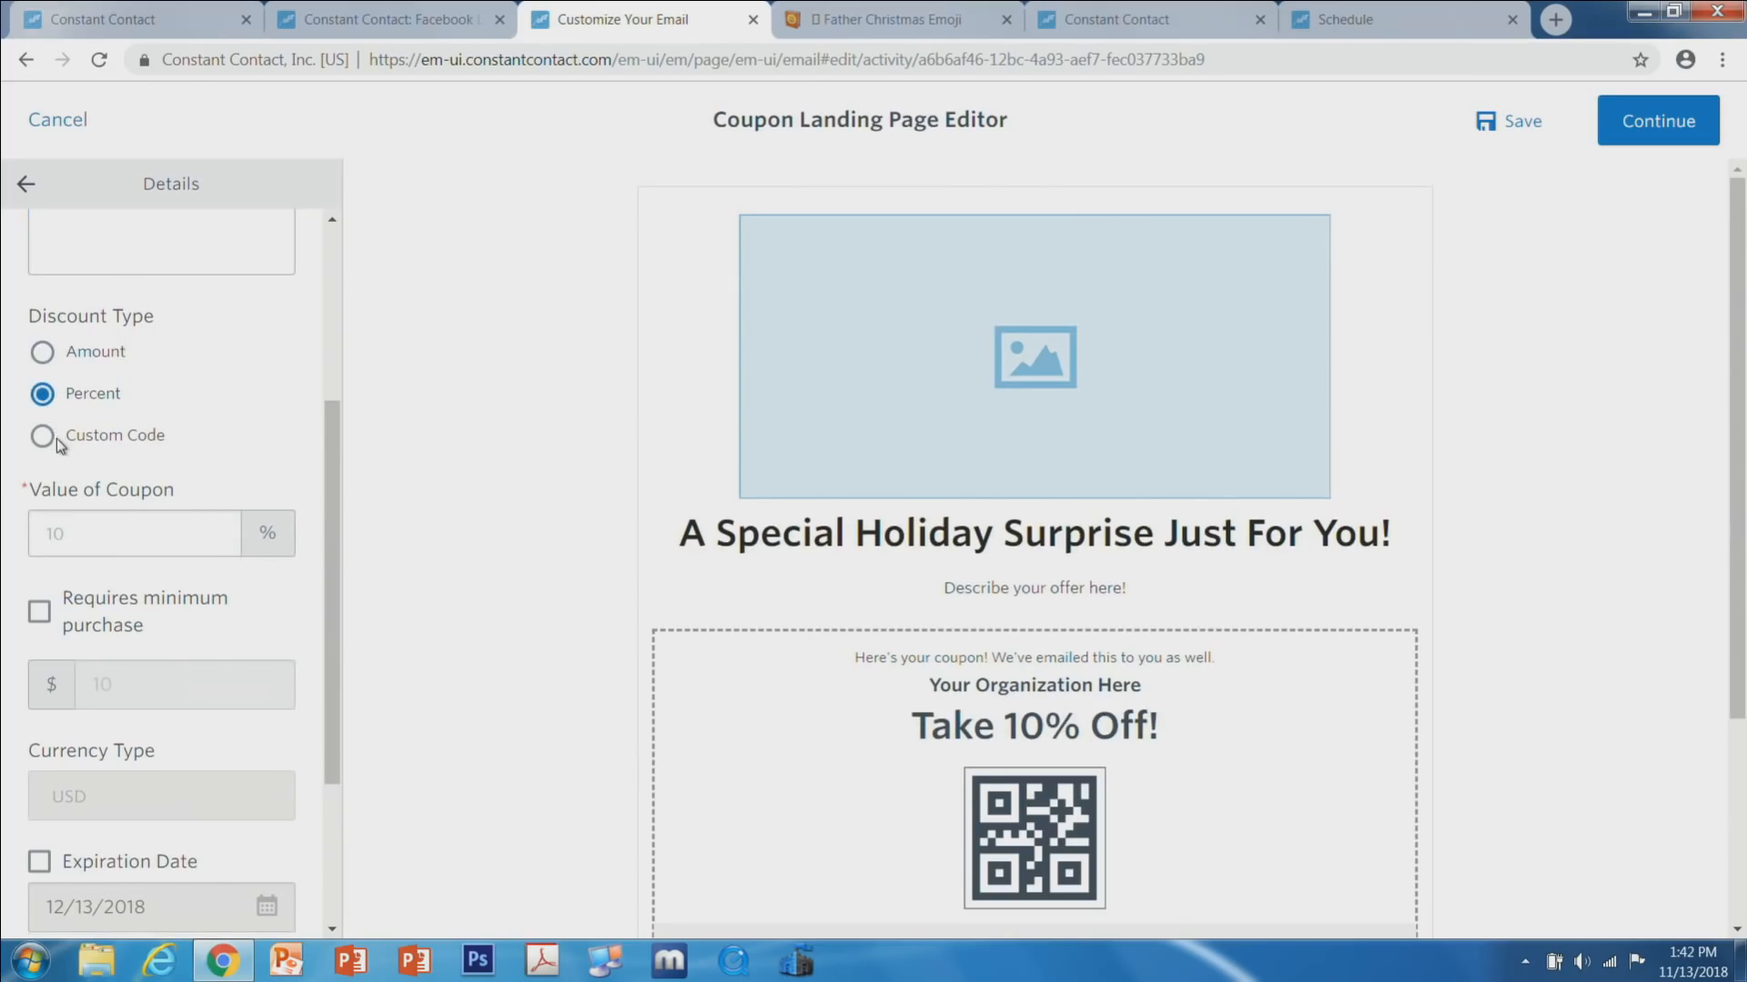
left_click(43, 436)
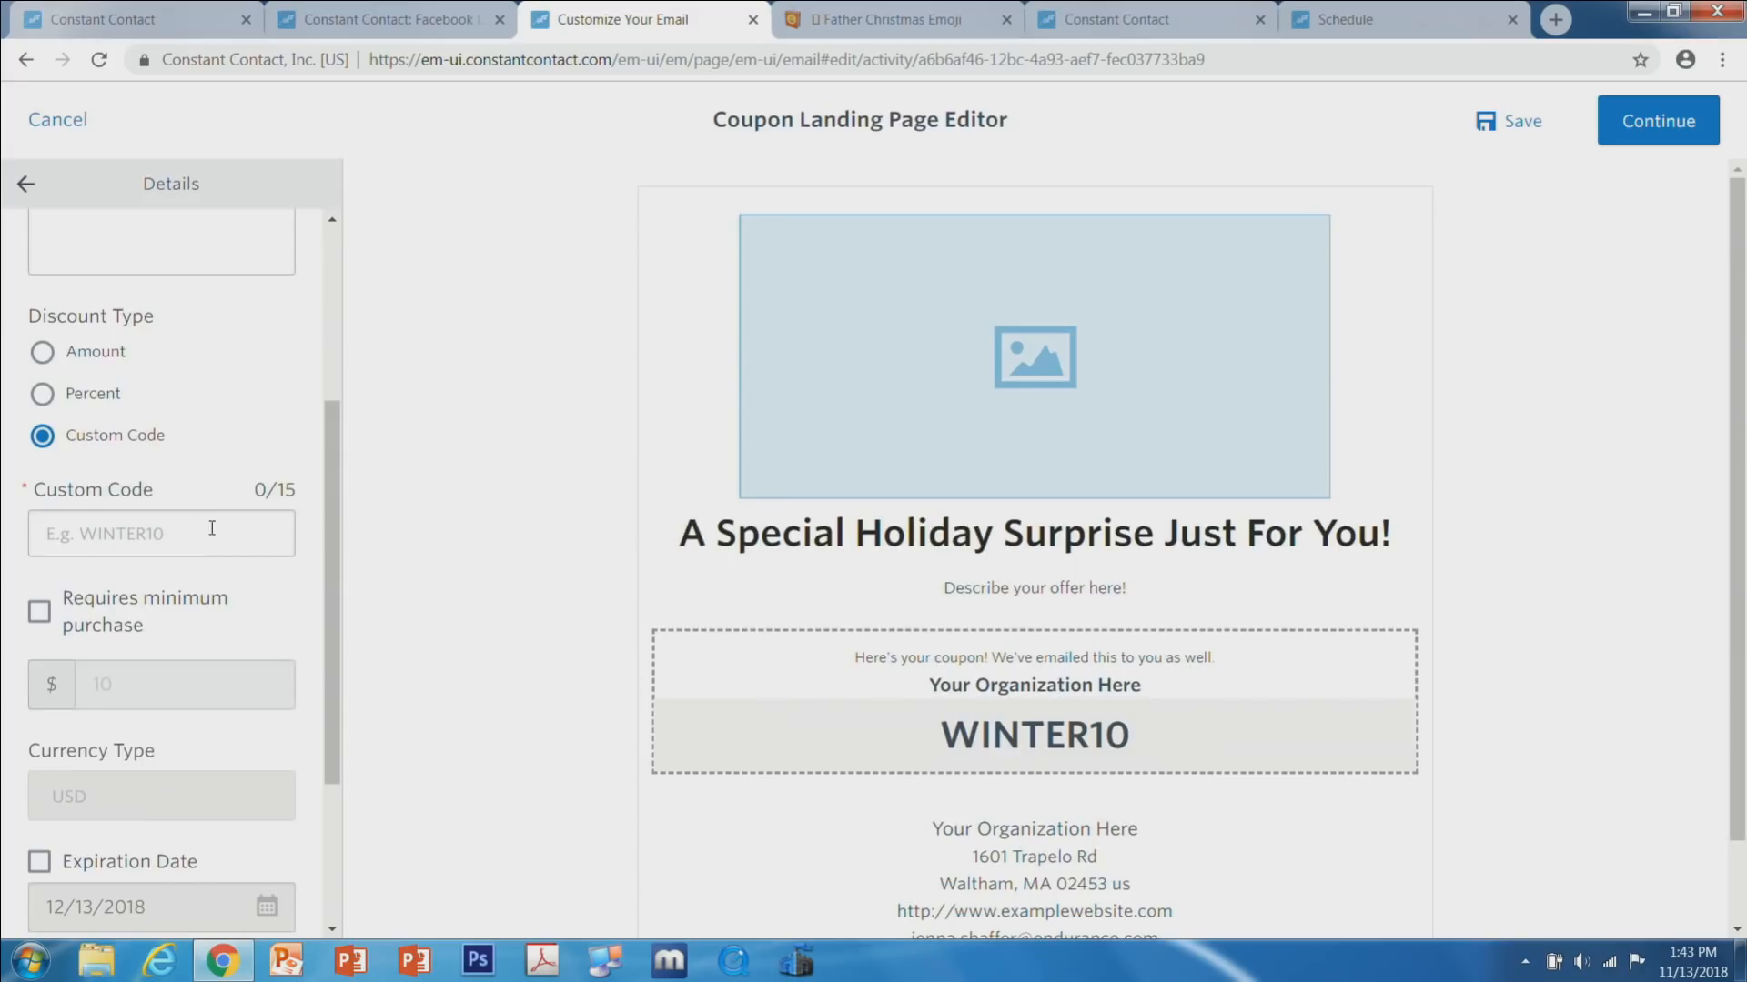
left_click(43, 395)
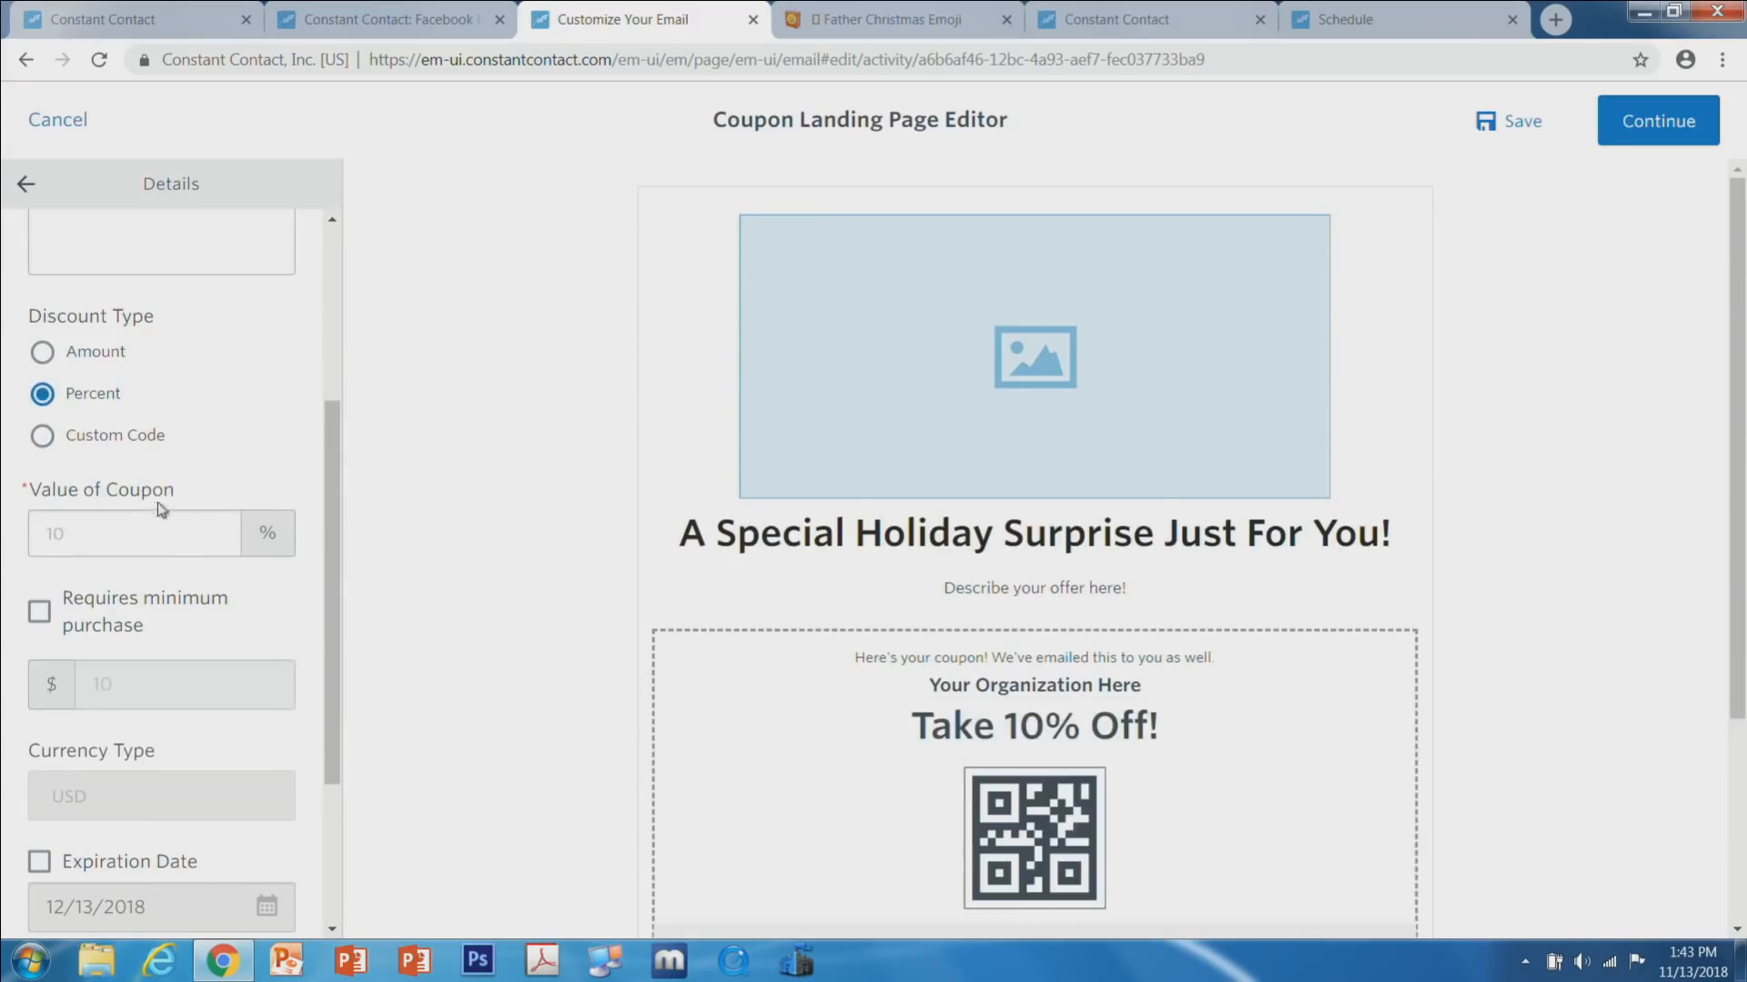
left_click(145, 532)
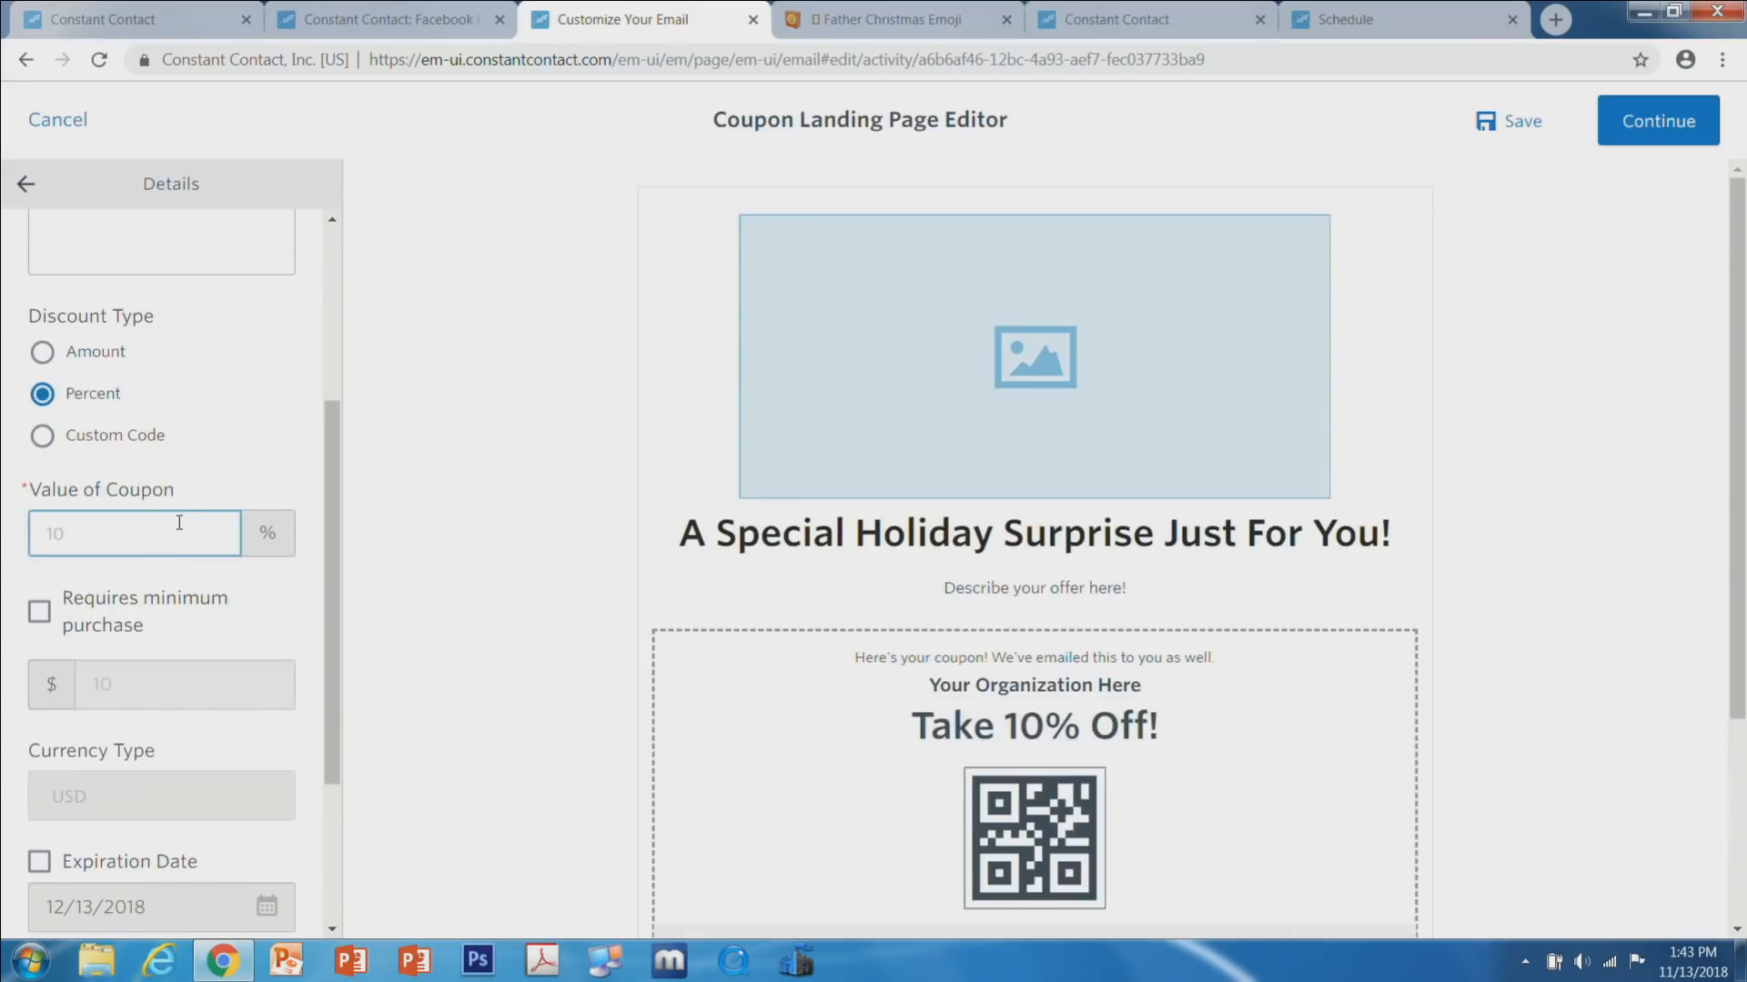
type("30")
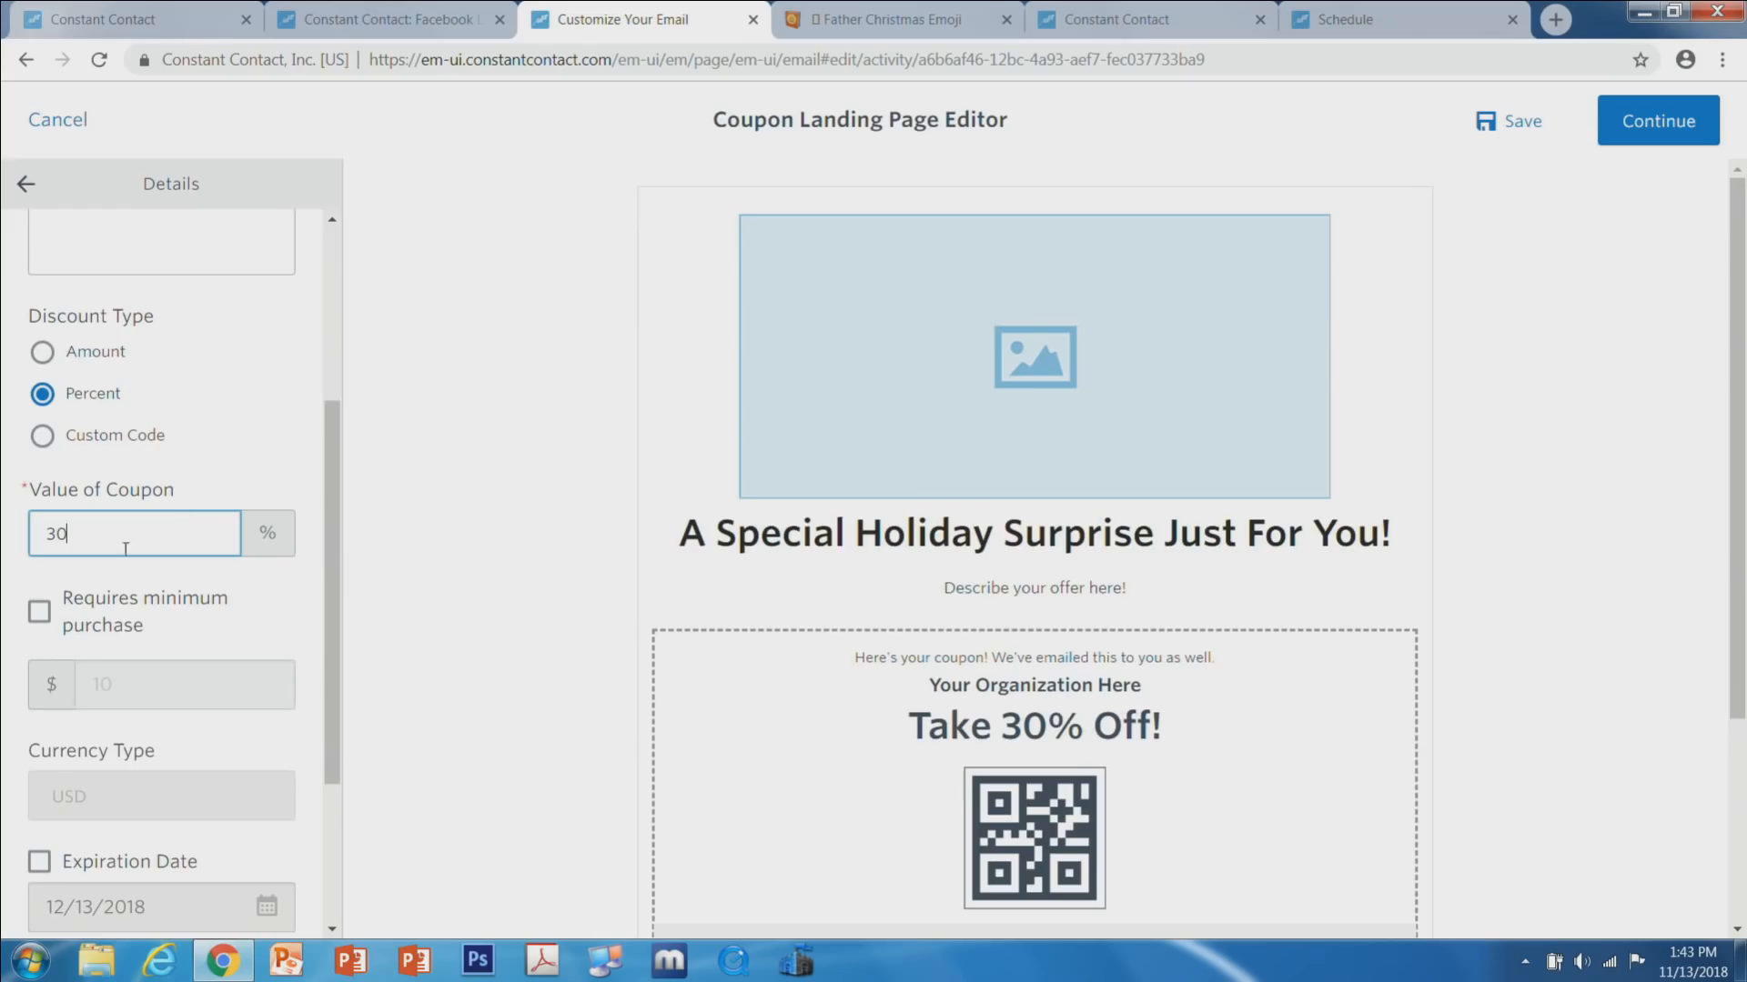
Require a minimum purchase of $50 to redeem the coupon.
left_click(39, 611)
left_click(127, 693)
type("50")
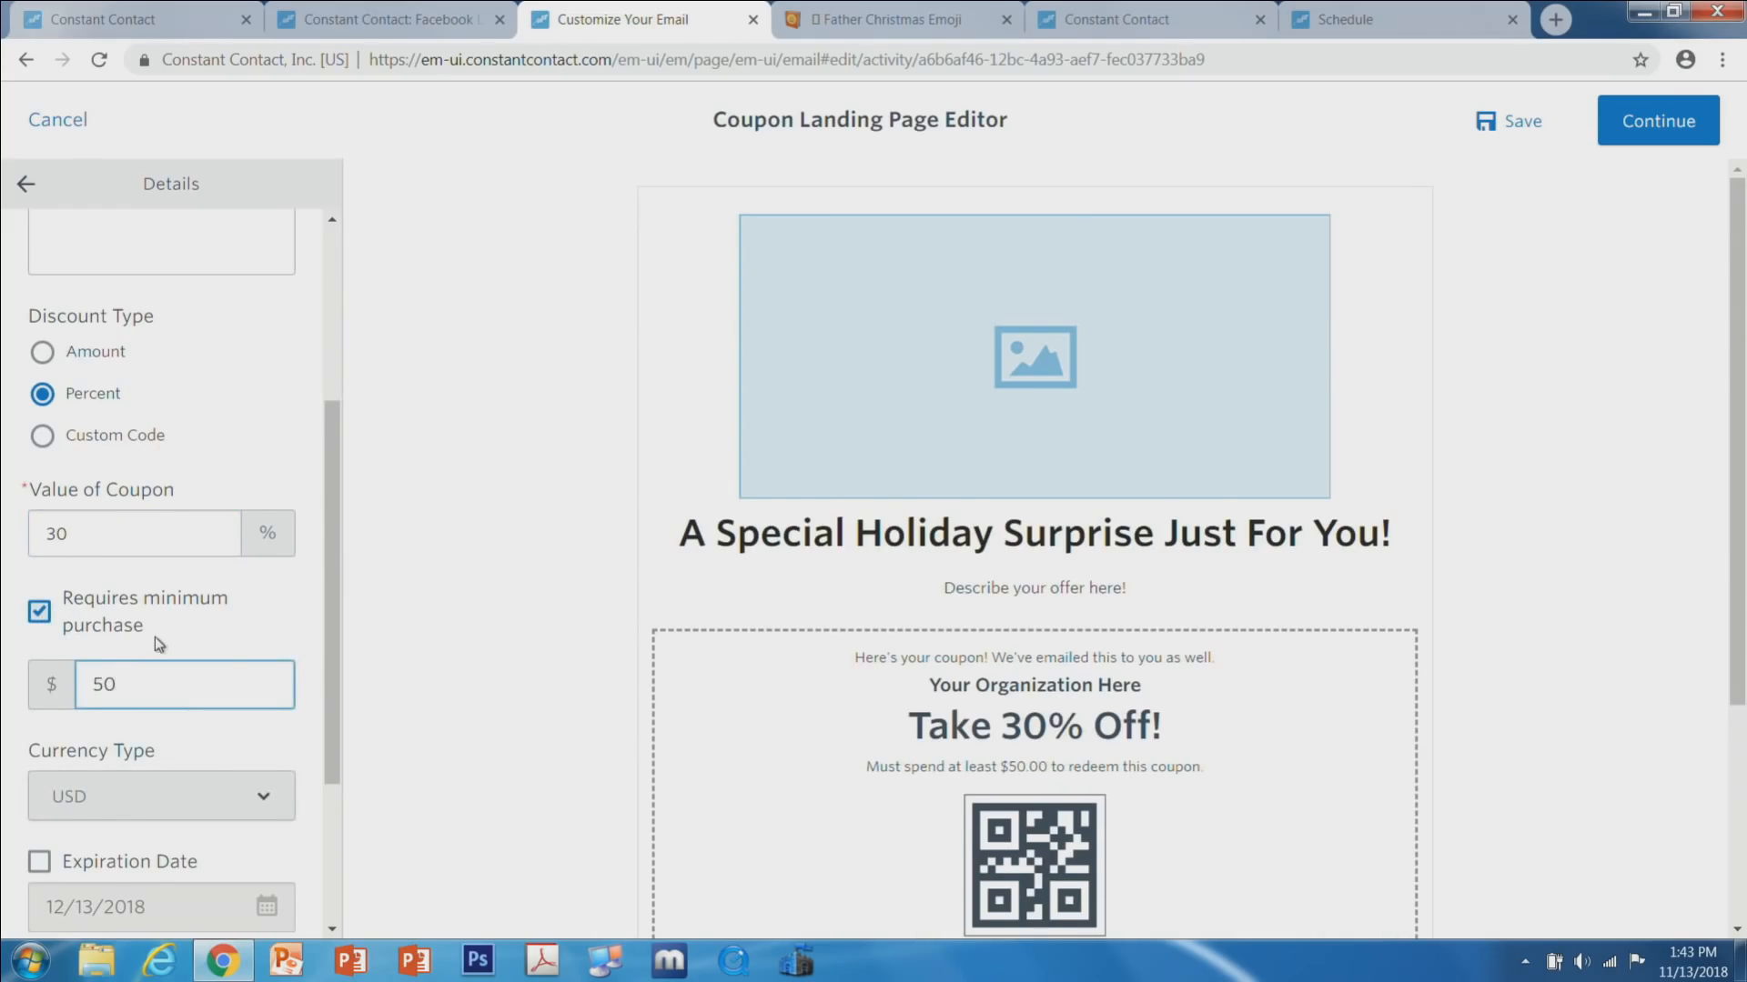
Enable an expiration date for the coupon and set it to 01/01/2019.
scroll(157, 637, "down", 3)
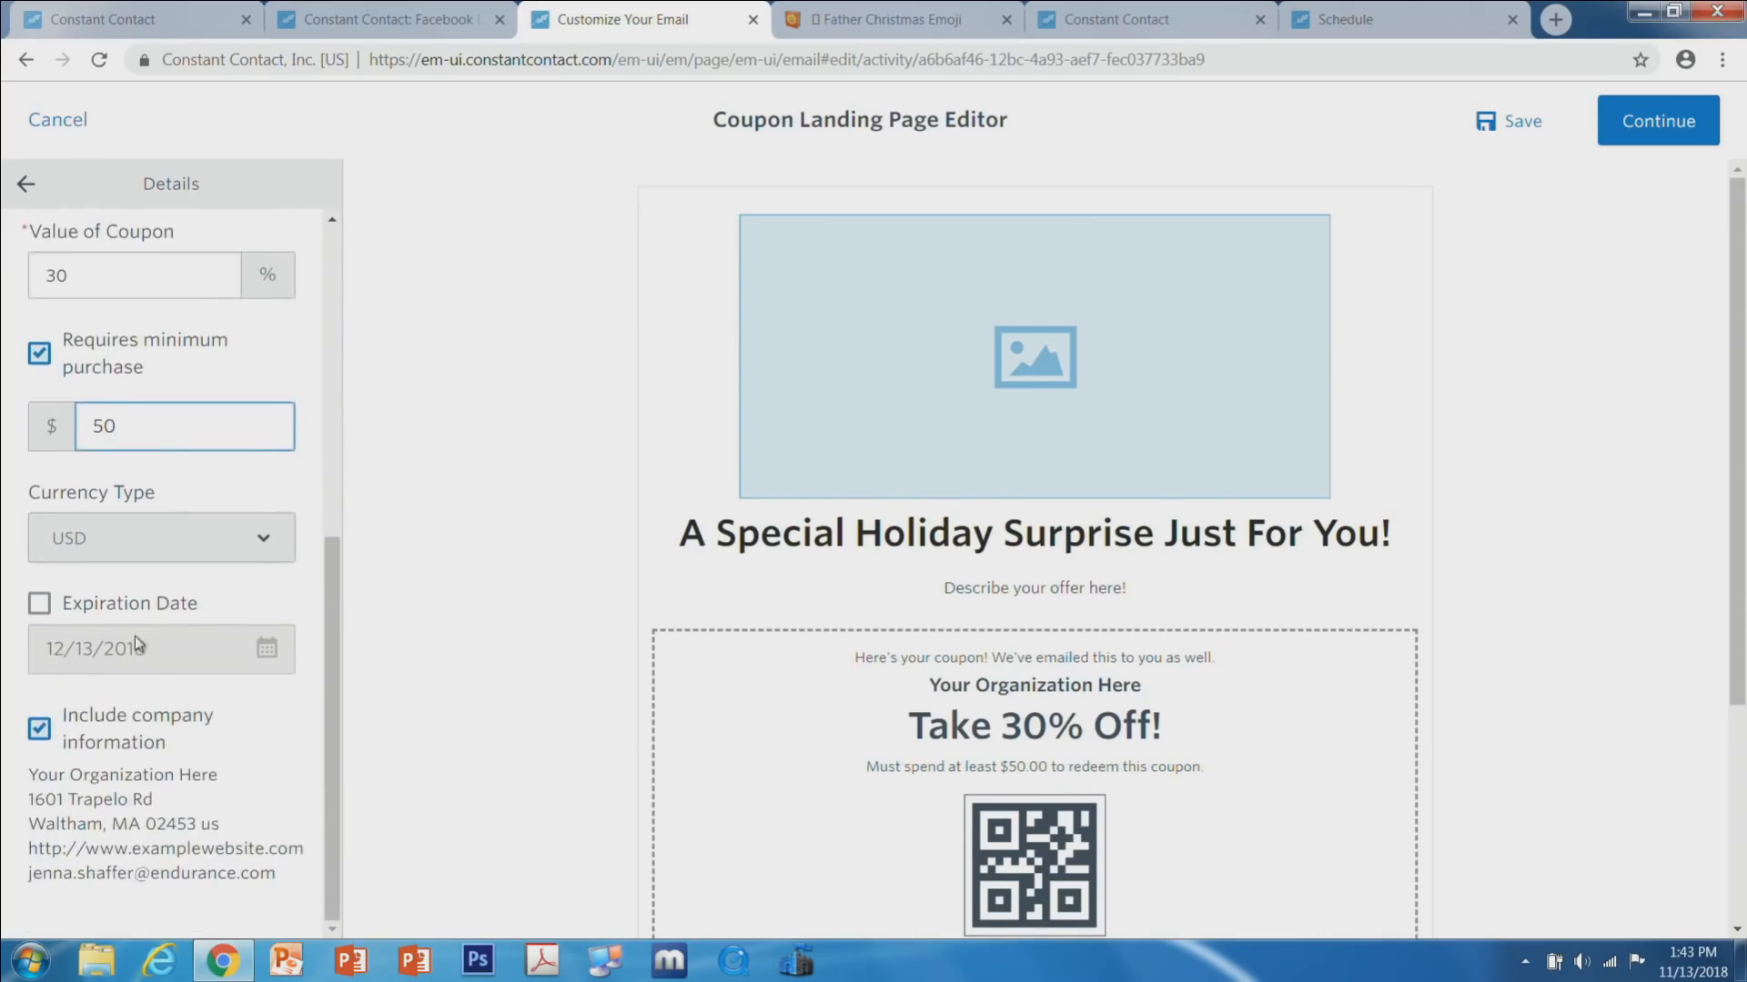
left_click(40, 606)
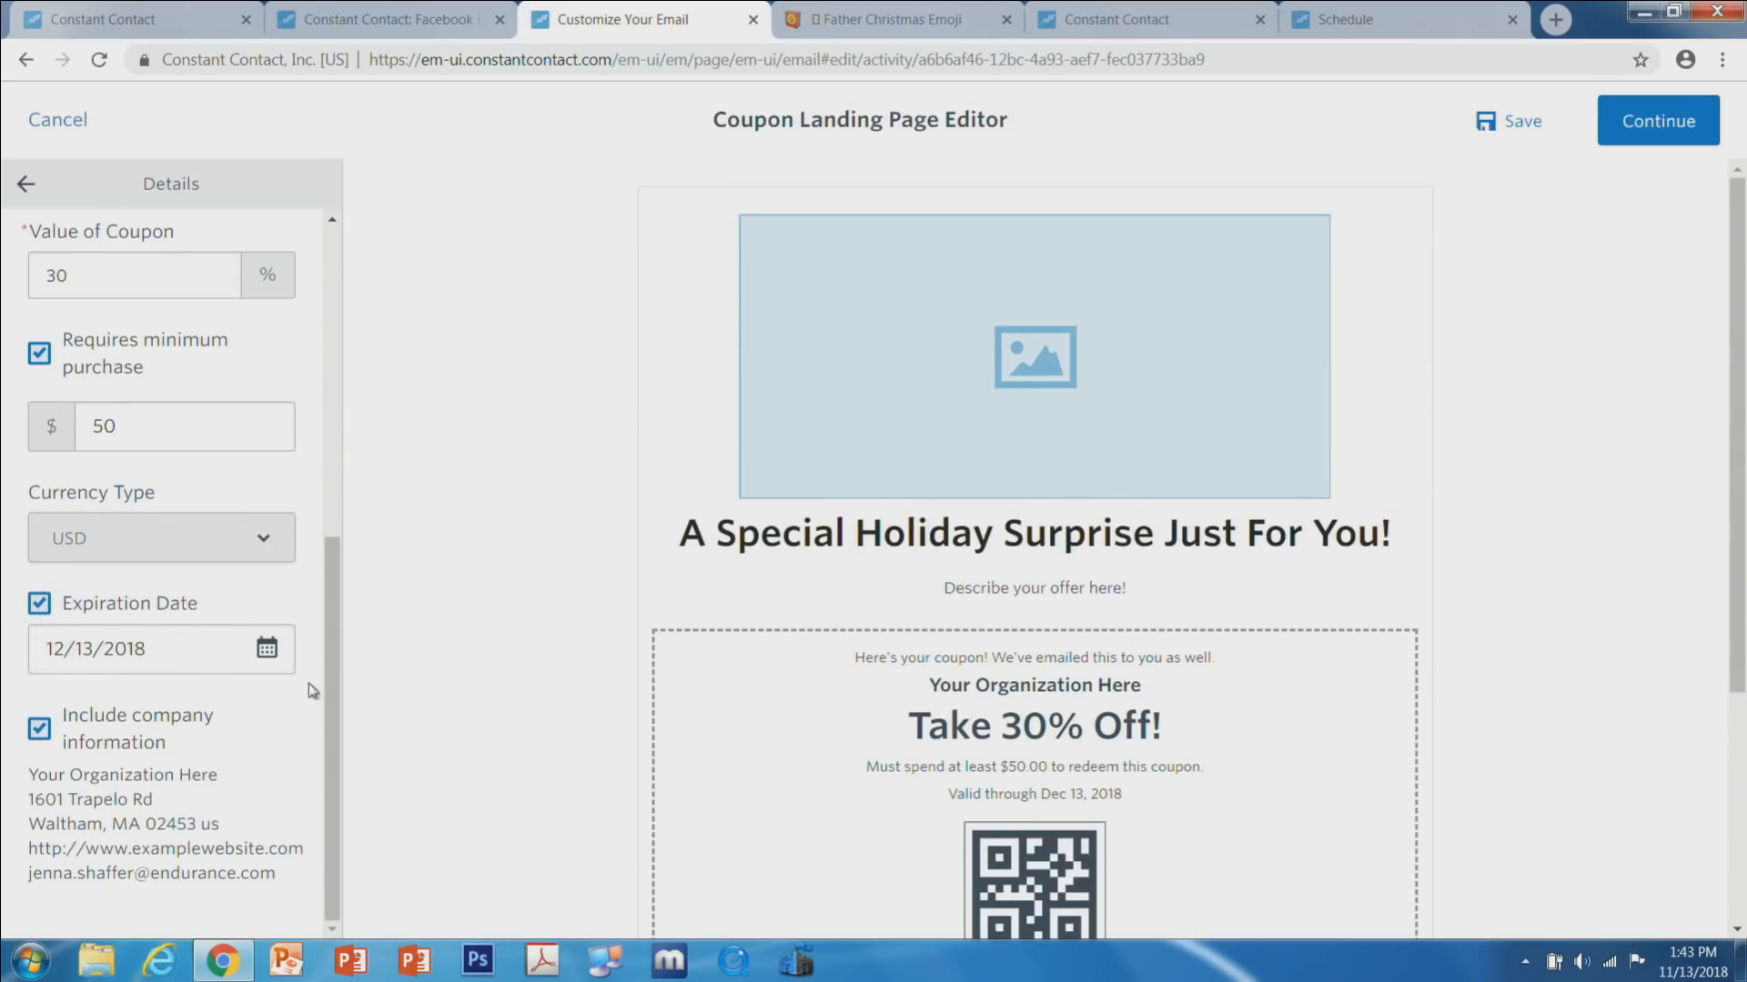
left_click(264, 648)
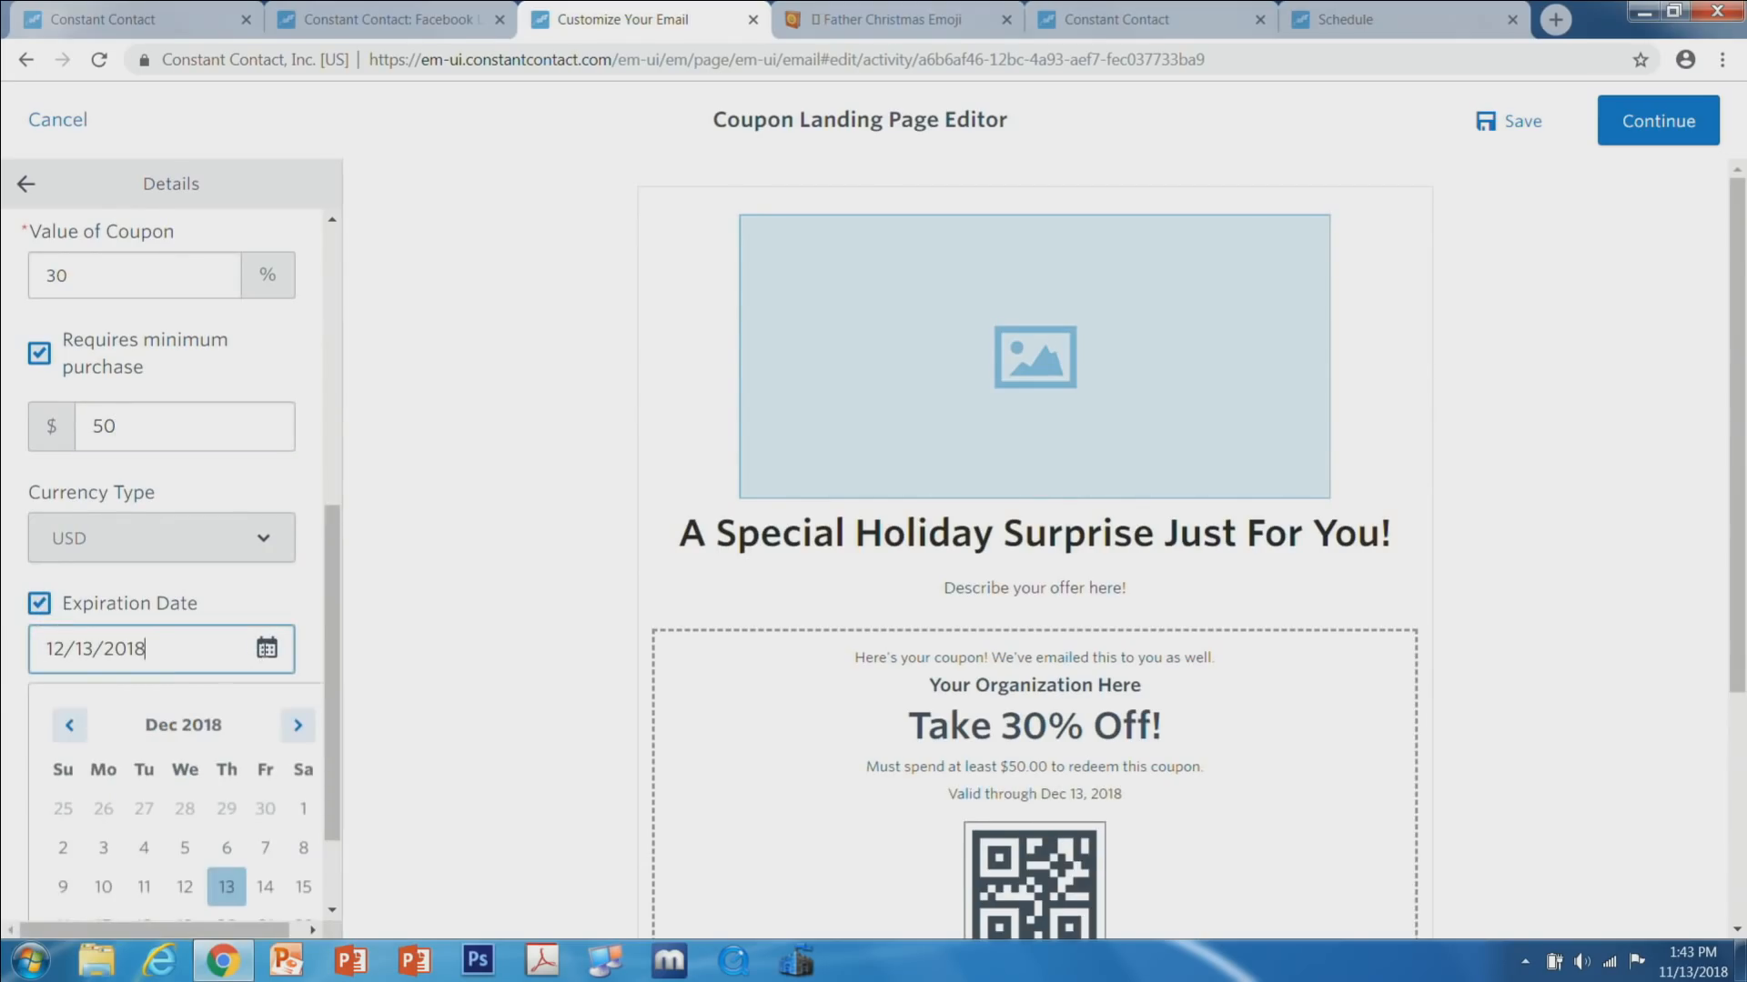
scroll(312, 757, "down", 2)
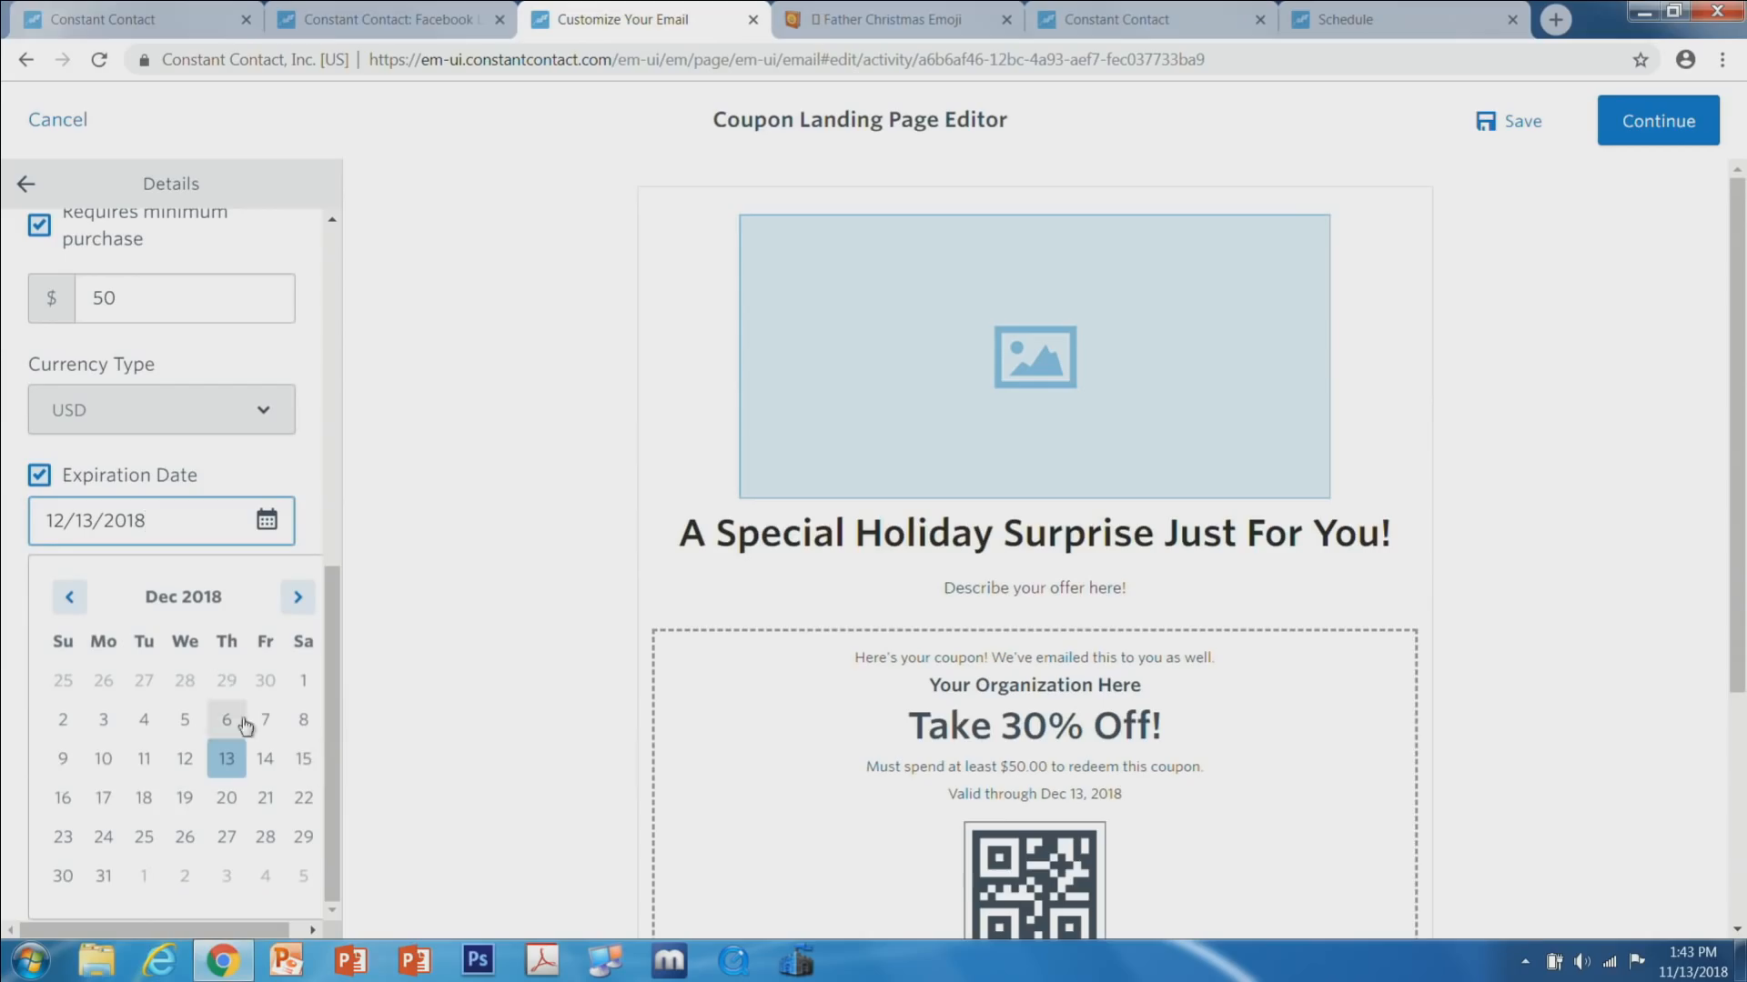
left_click(299, 597)
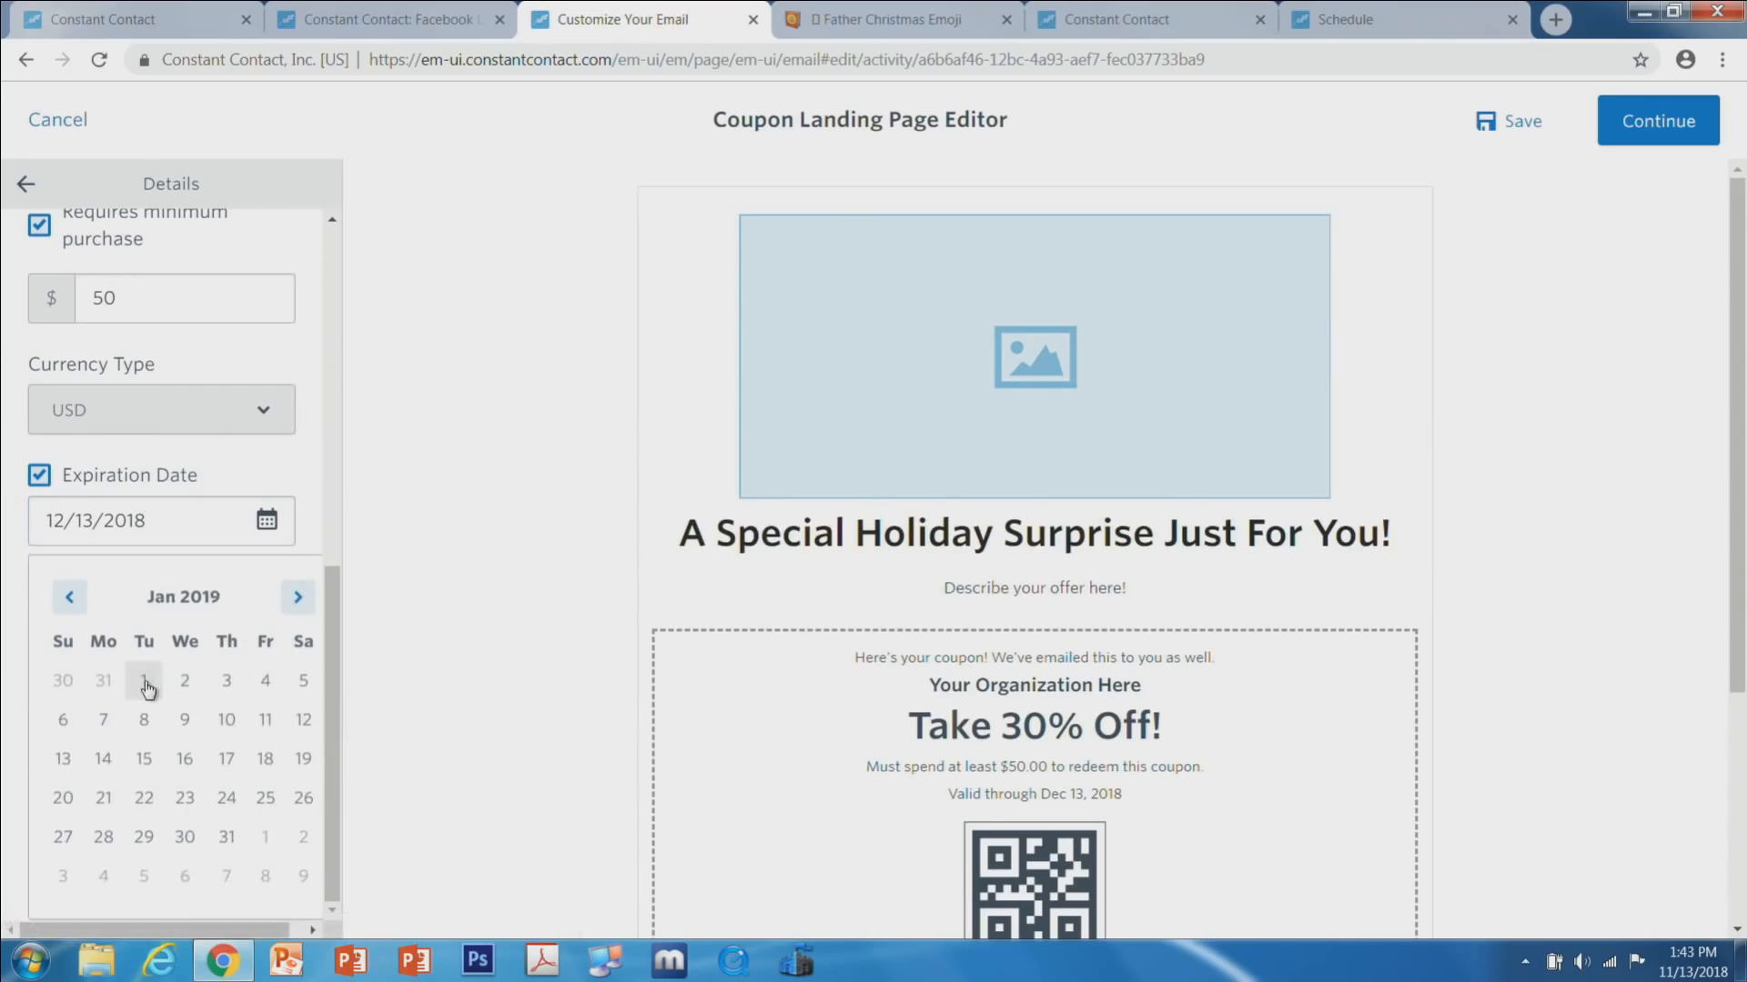
left_click(144, 683)
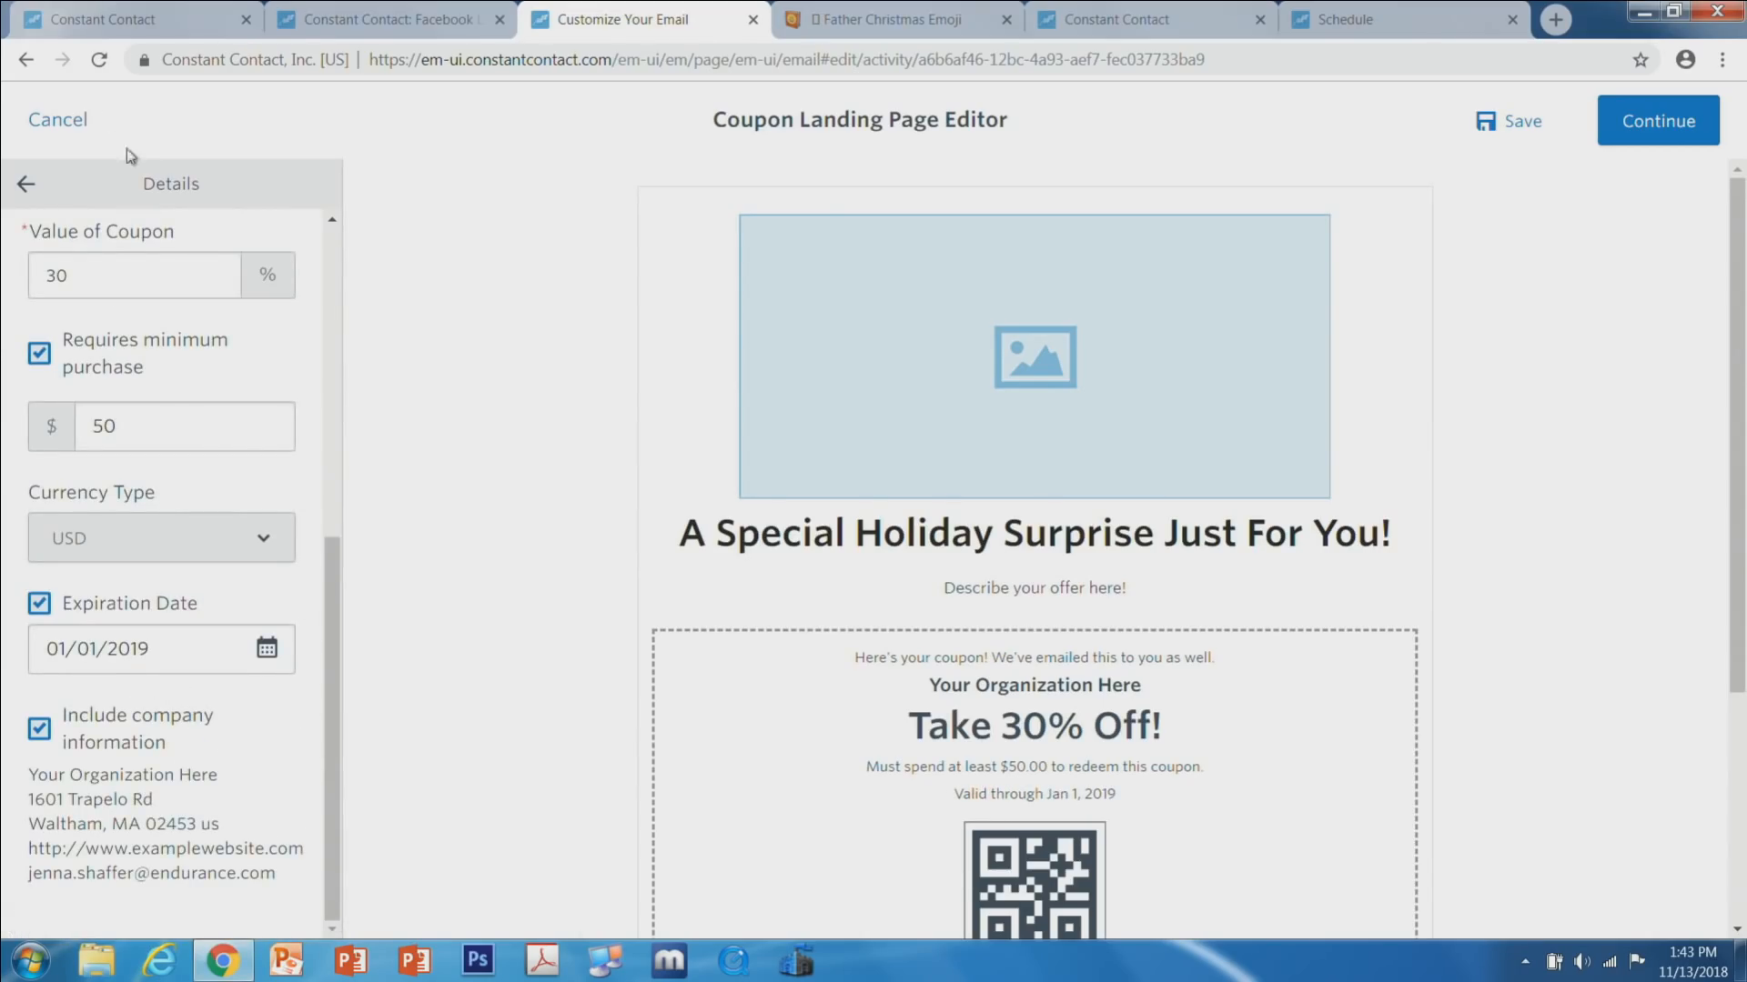
Insert Small Business Holiday 1.jpg from the image library as the logo in the coupon's design.
left_click(27, 185)
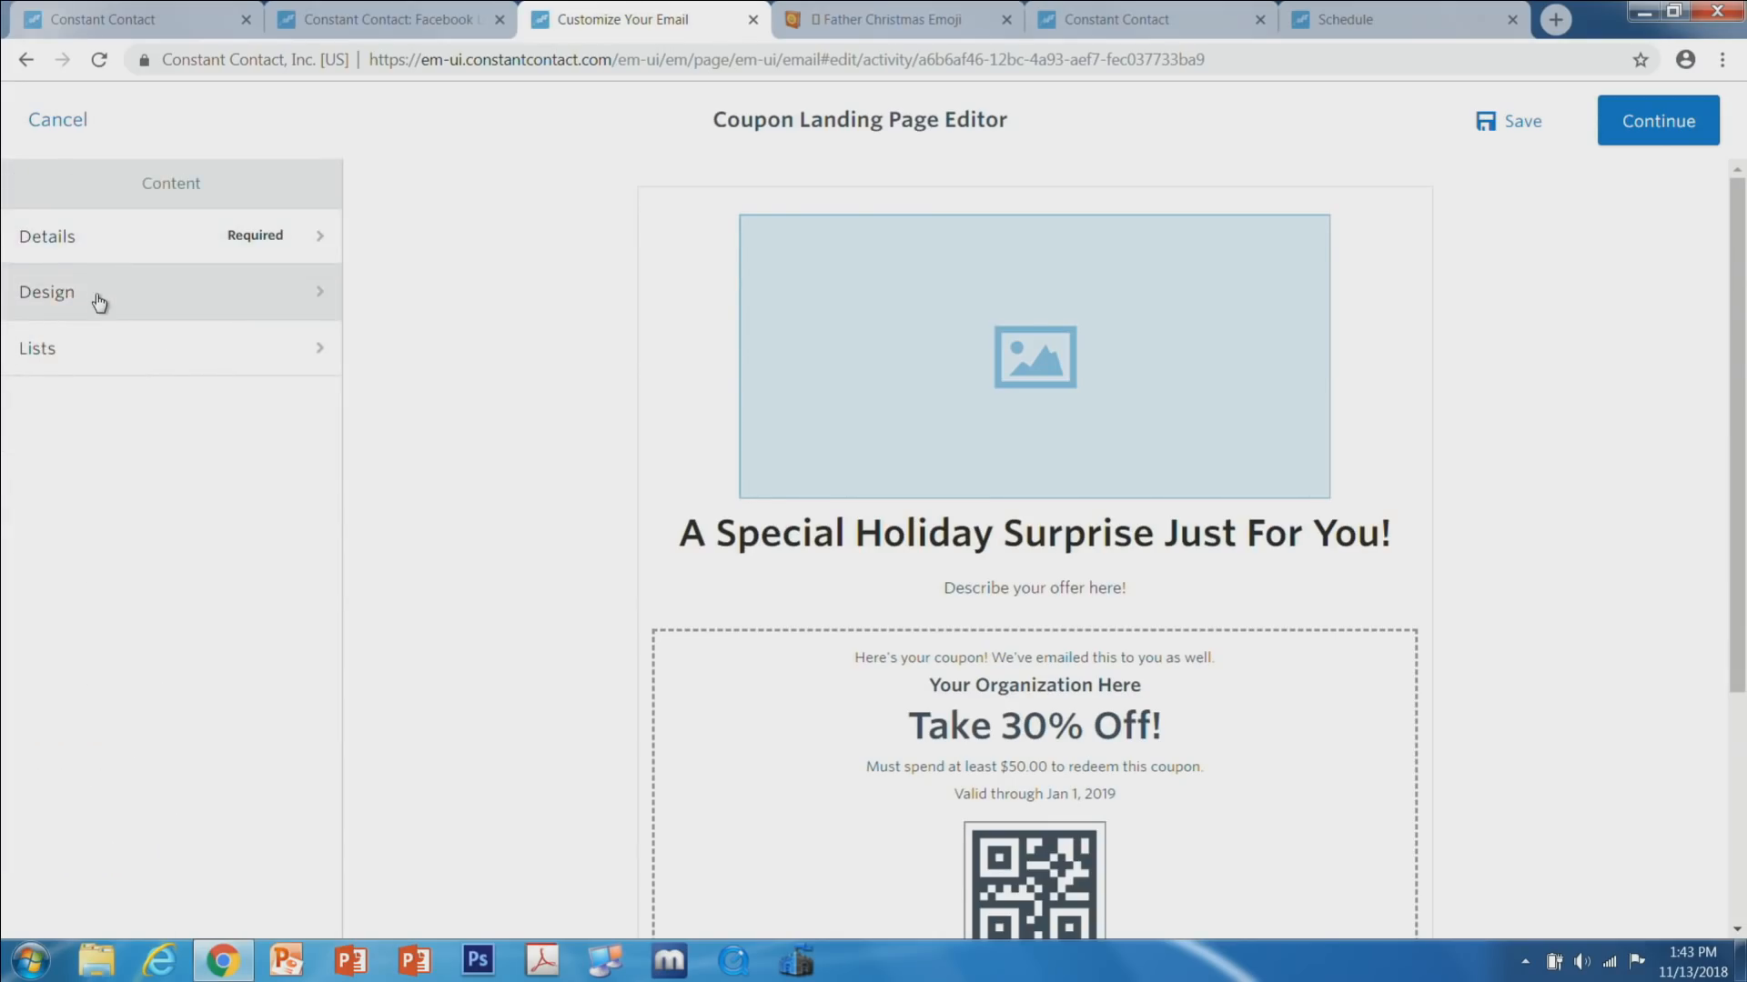
left_click(100, 303)
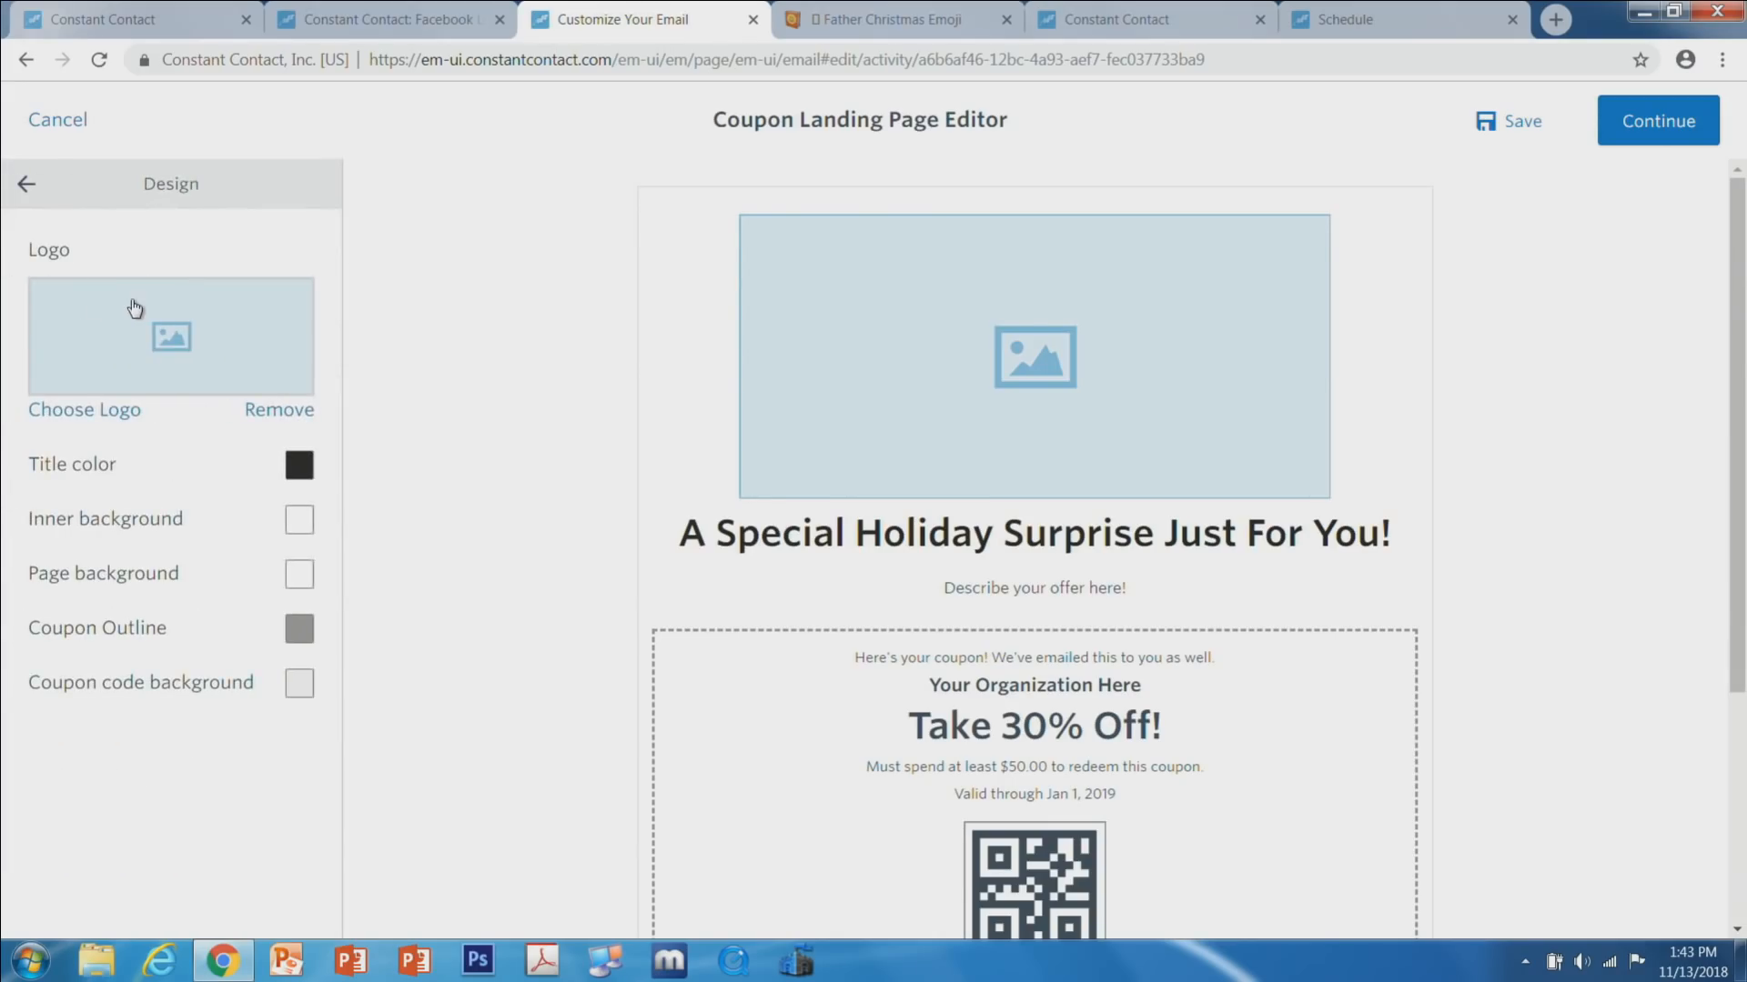
left_click(118, 410)
left_click(132, 160)
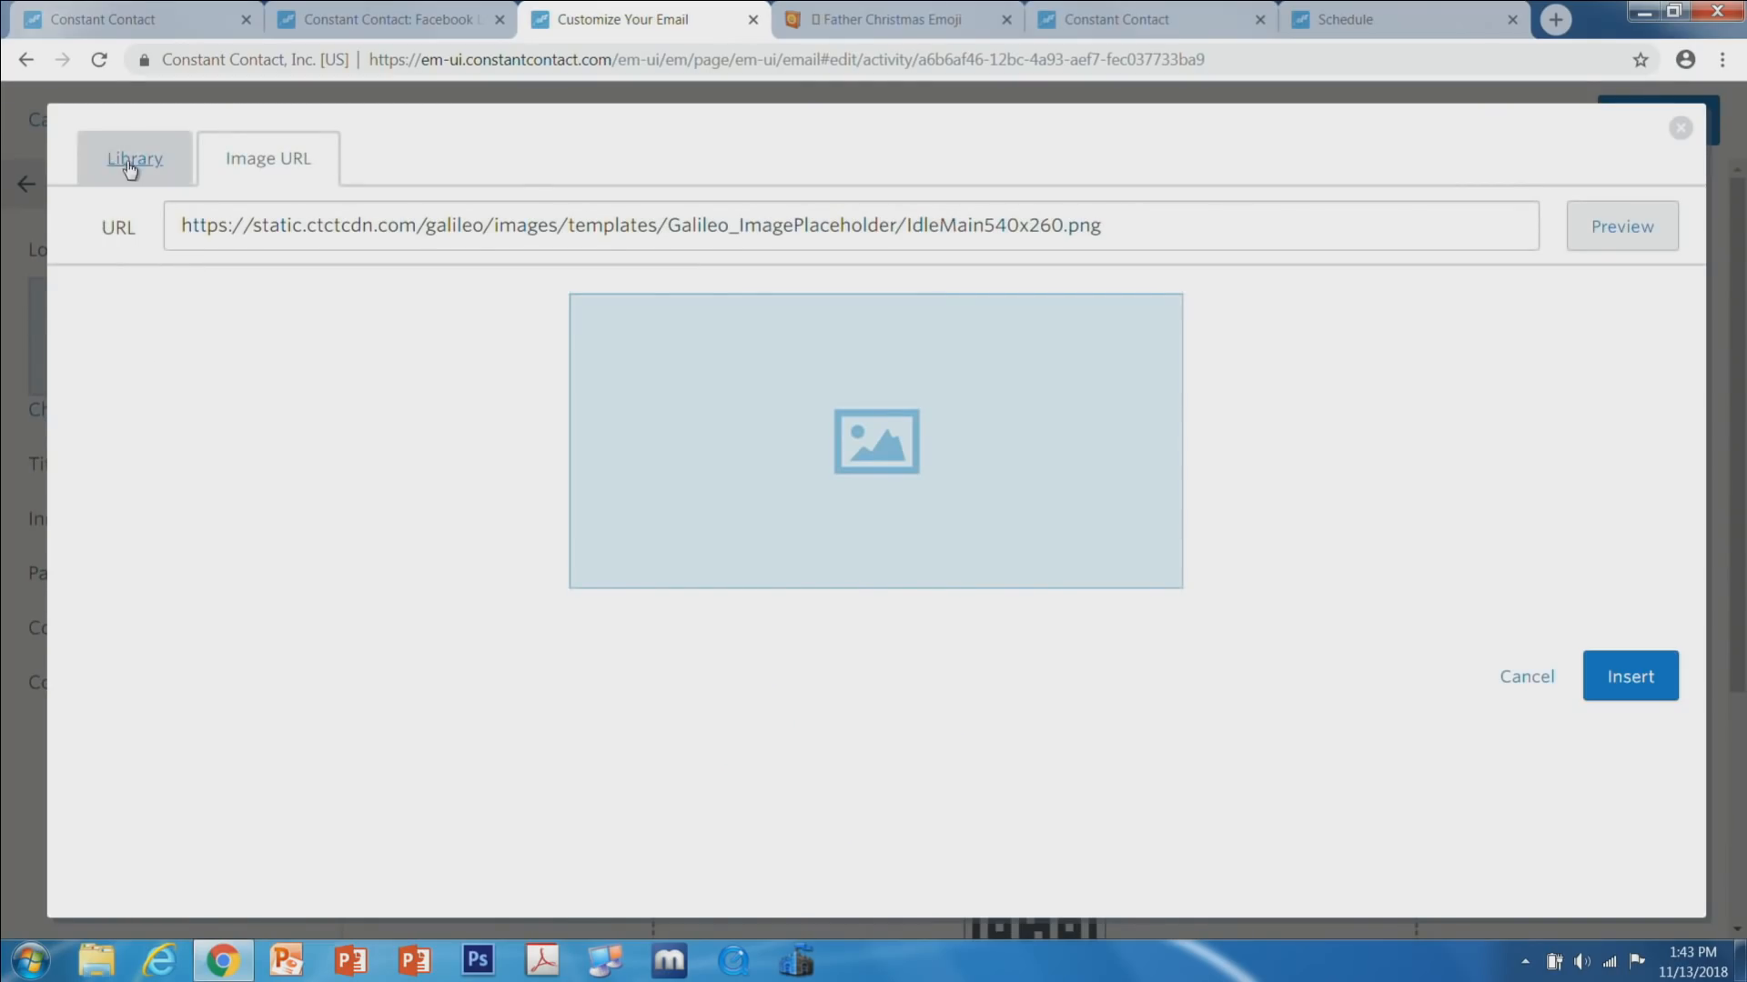
left_click(934, 417)
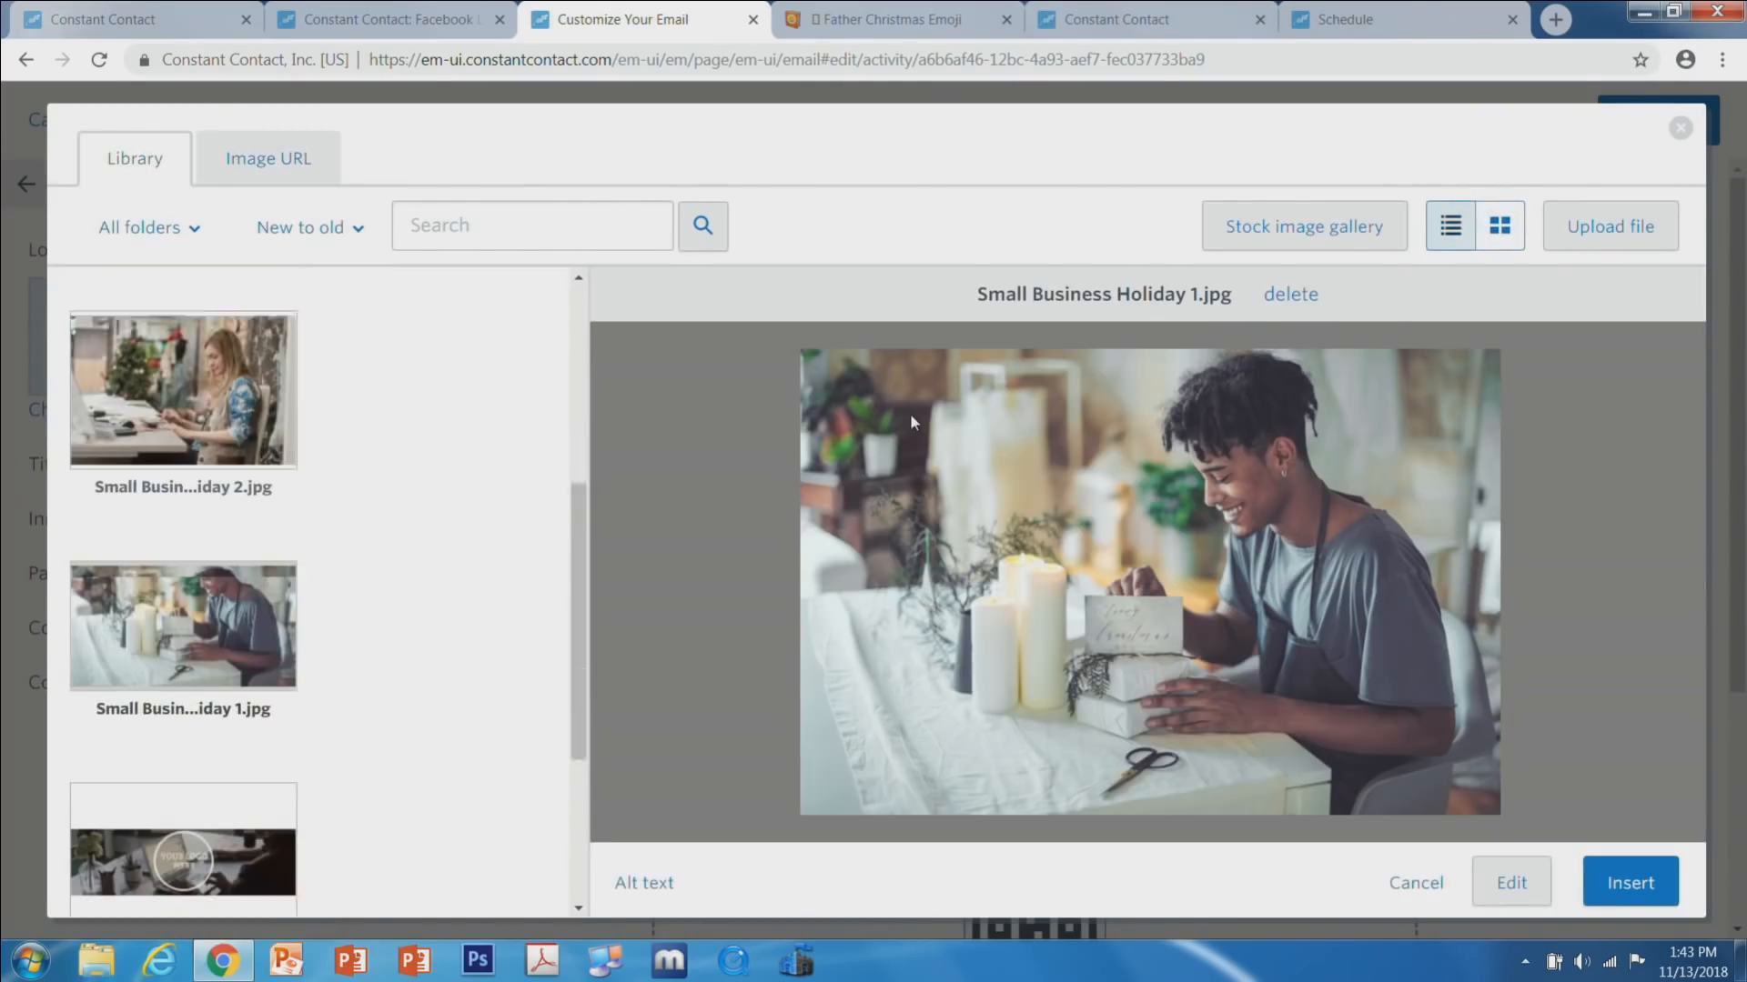
left_click(1621, 884)
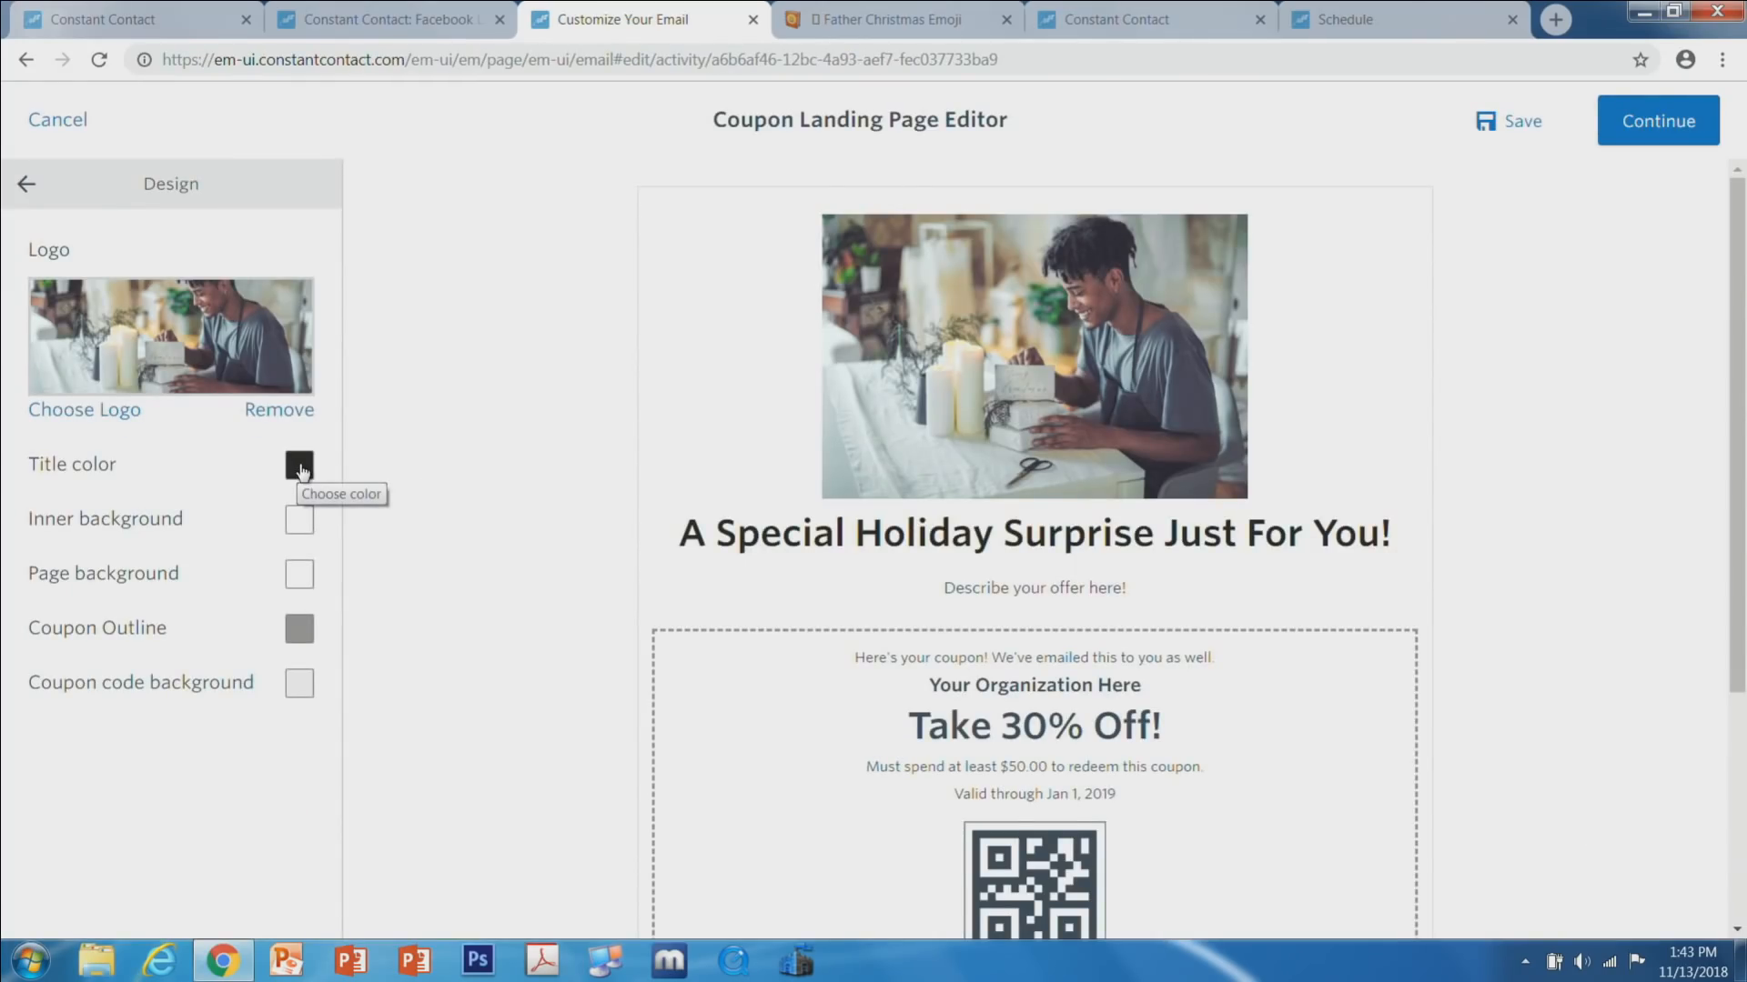
Set the title color to the recent coral red and the page background to the recent dark slate blue.
left_click(303, 468)
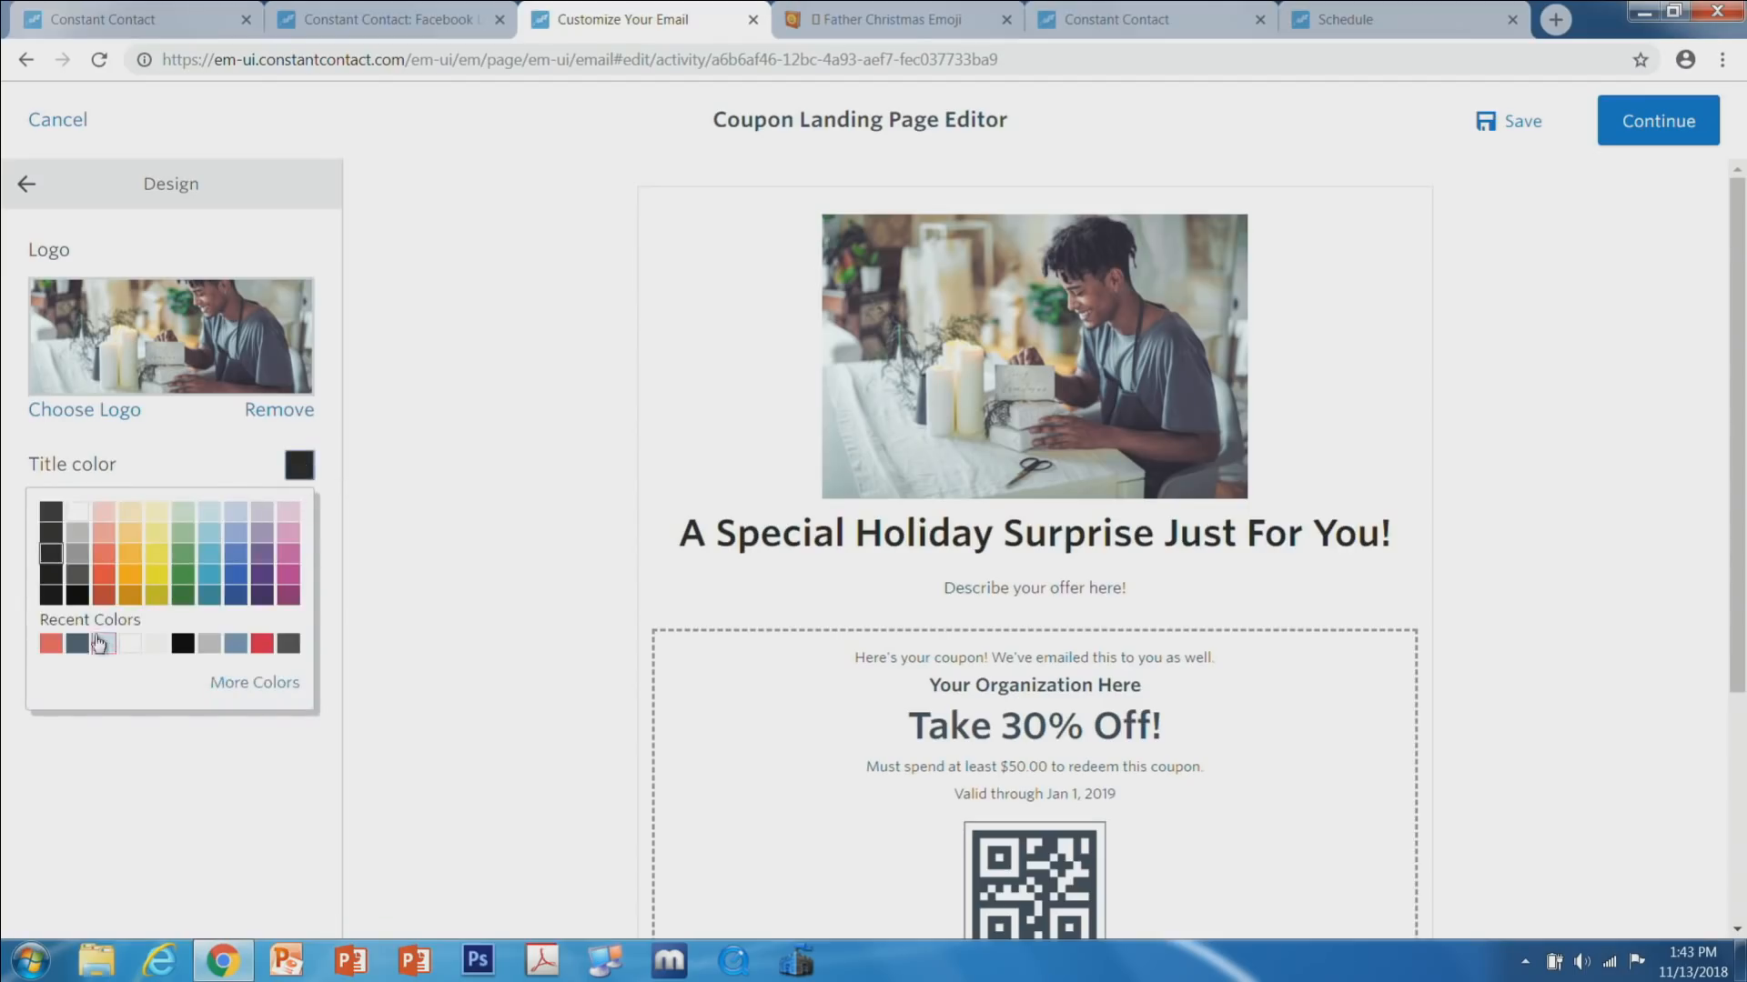
left_click(47, 641)
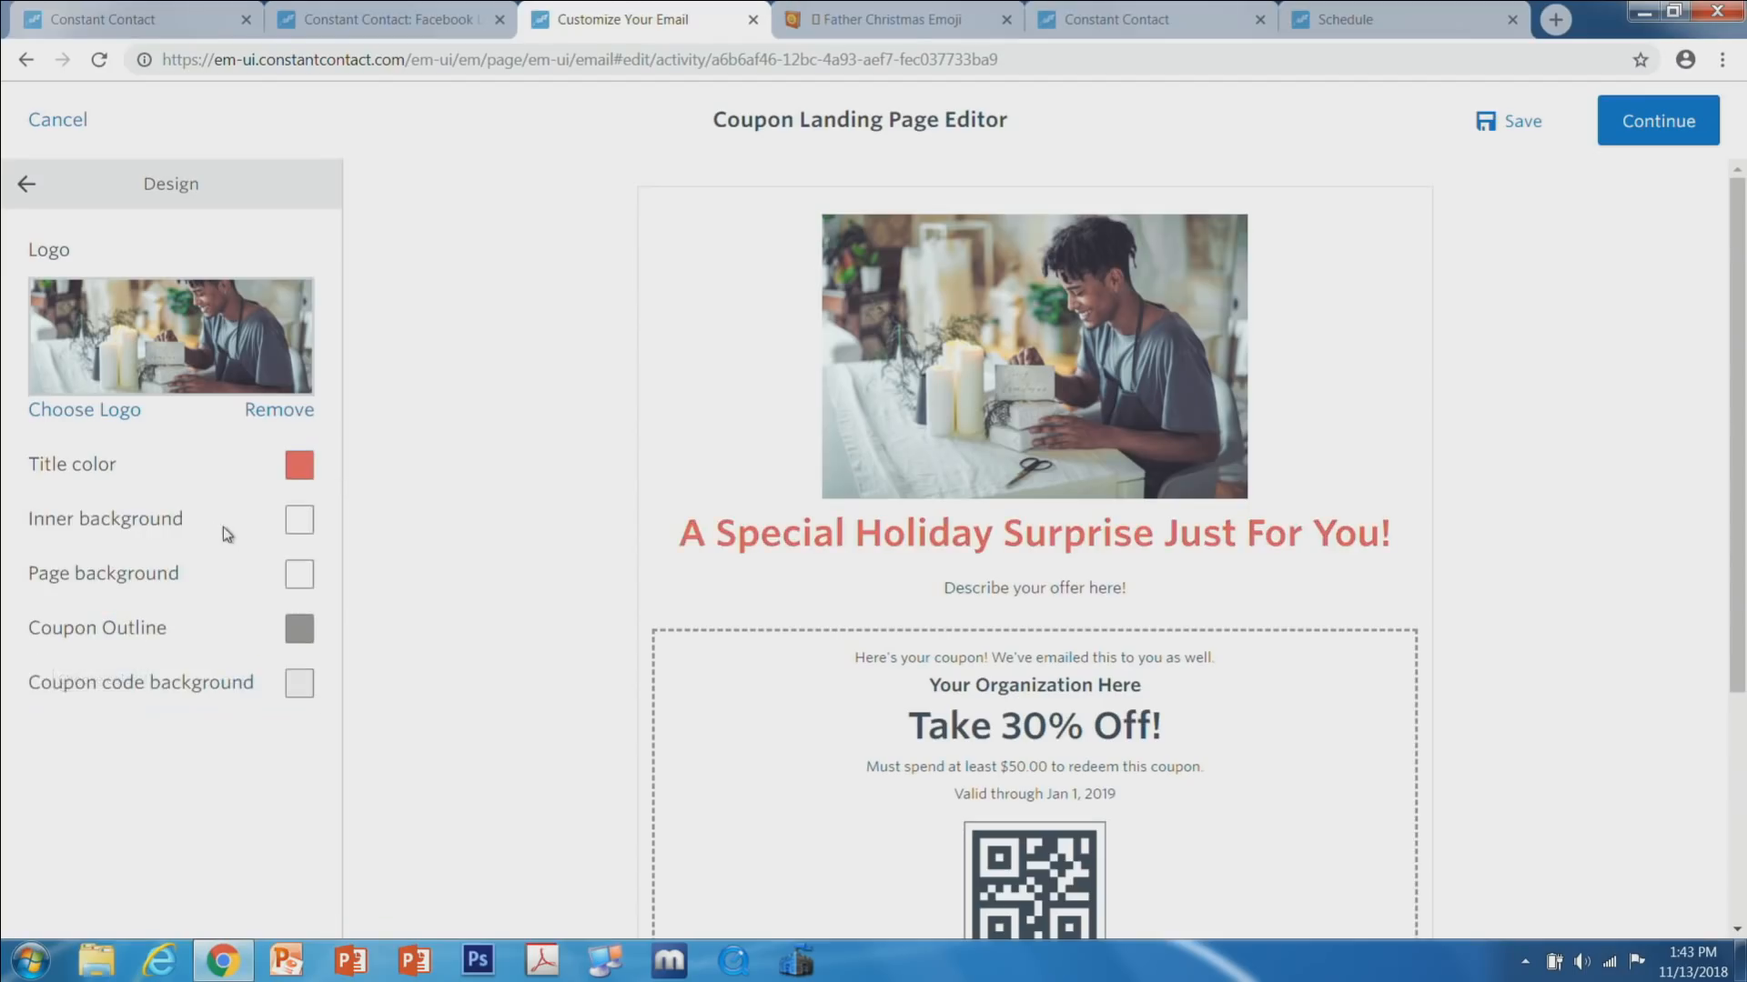
left_click(299, 577)
left_click(77, 753)
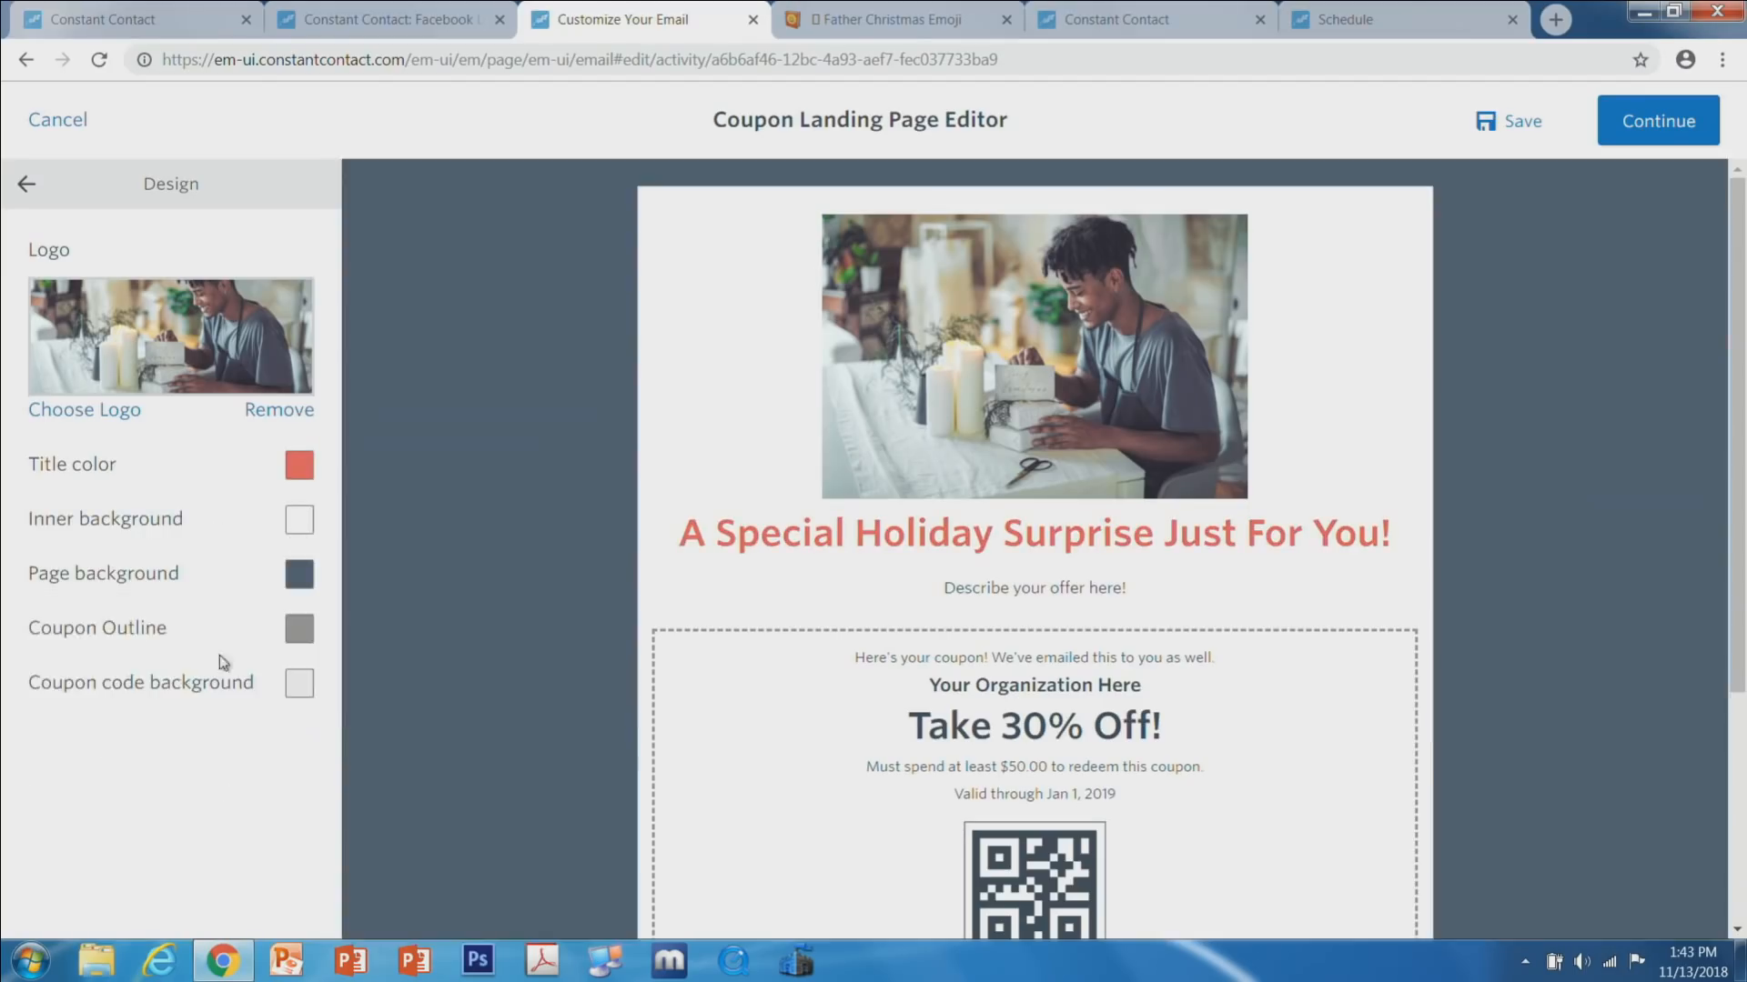
Set the coupon outline to the recent coral red and the coupon code background to the recent light blue.
left_click(302, 648)
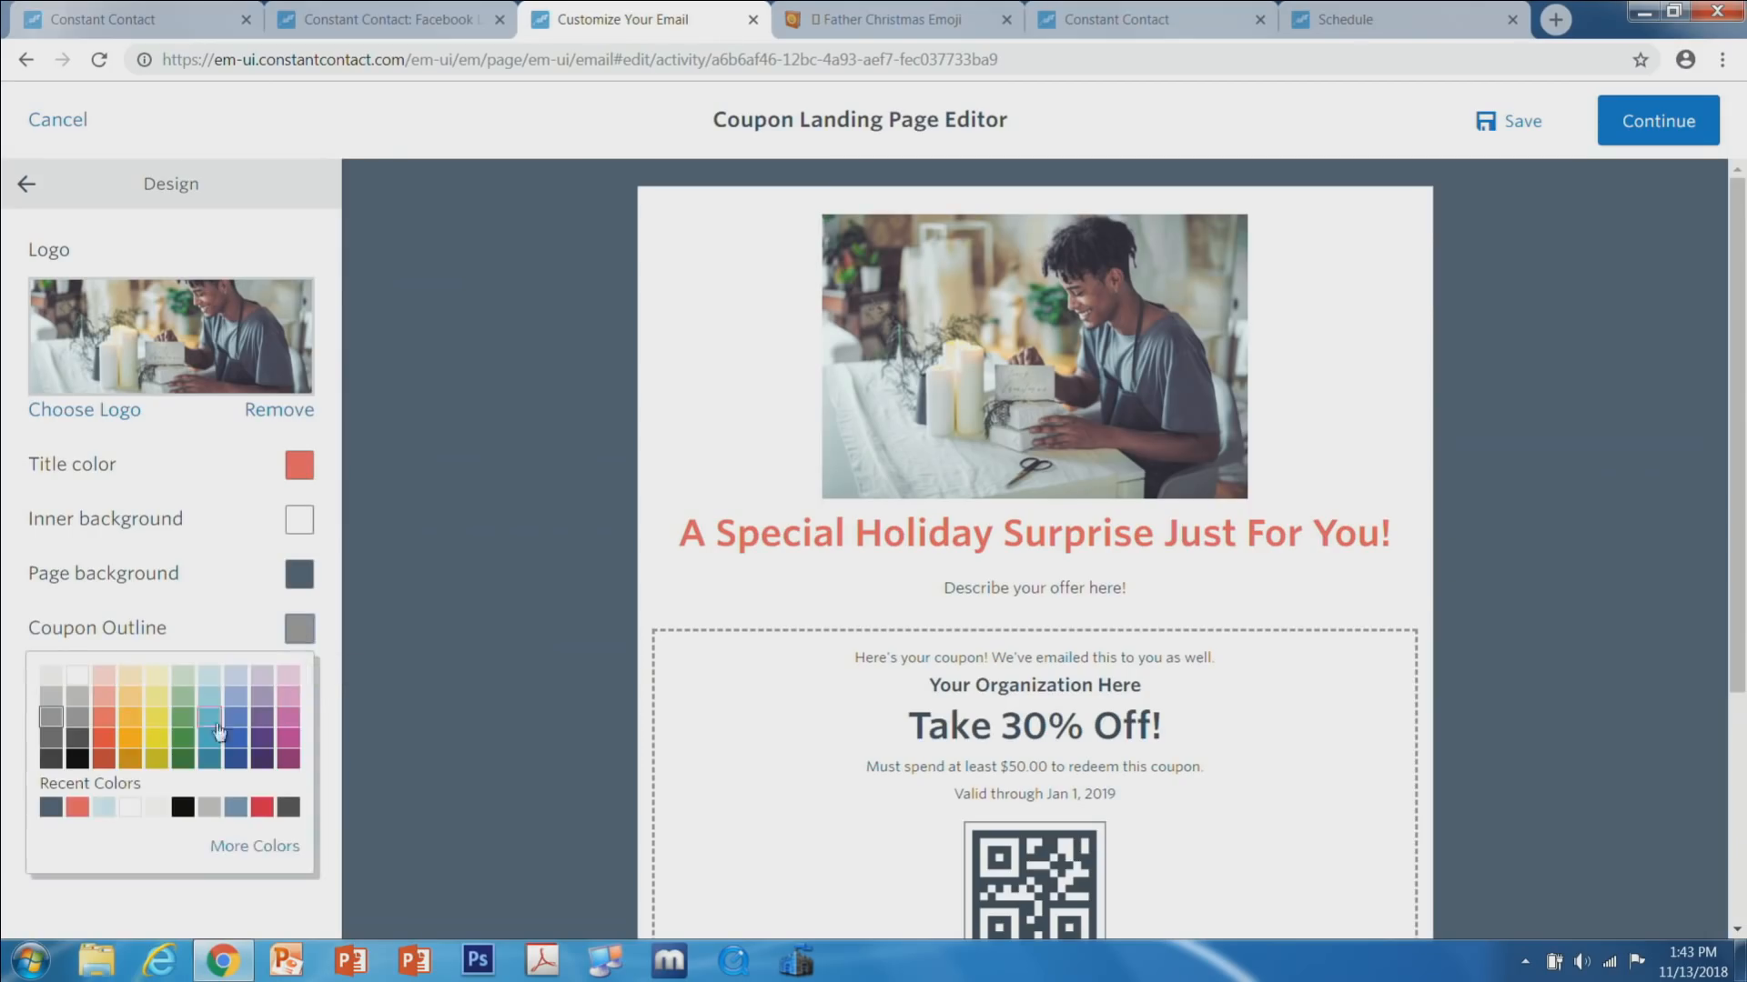
left_click(79, 805)
left_click(302, 689)
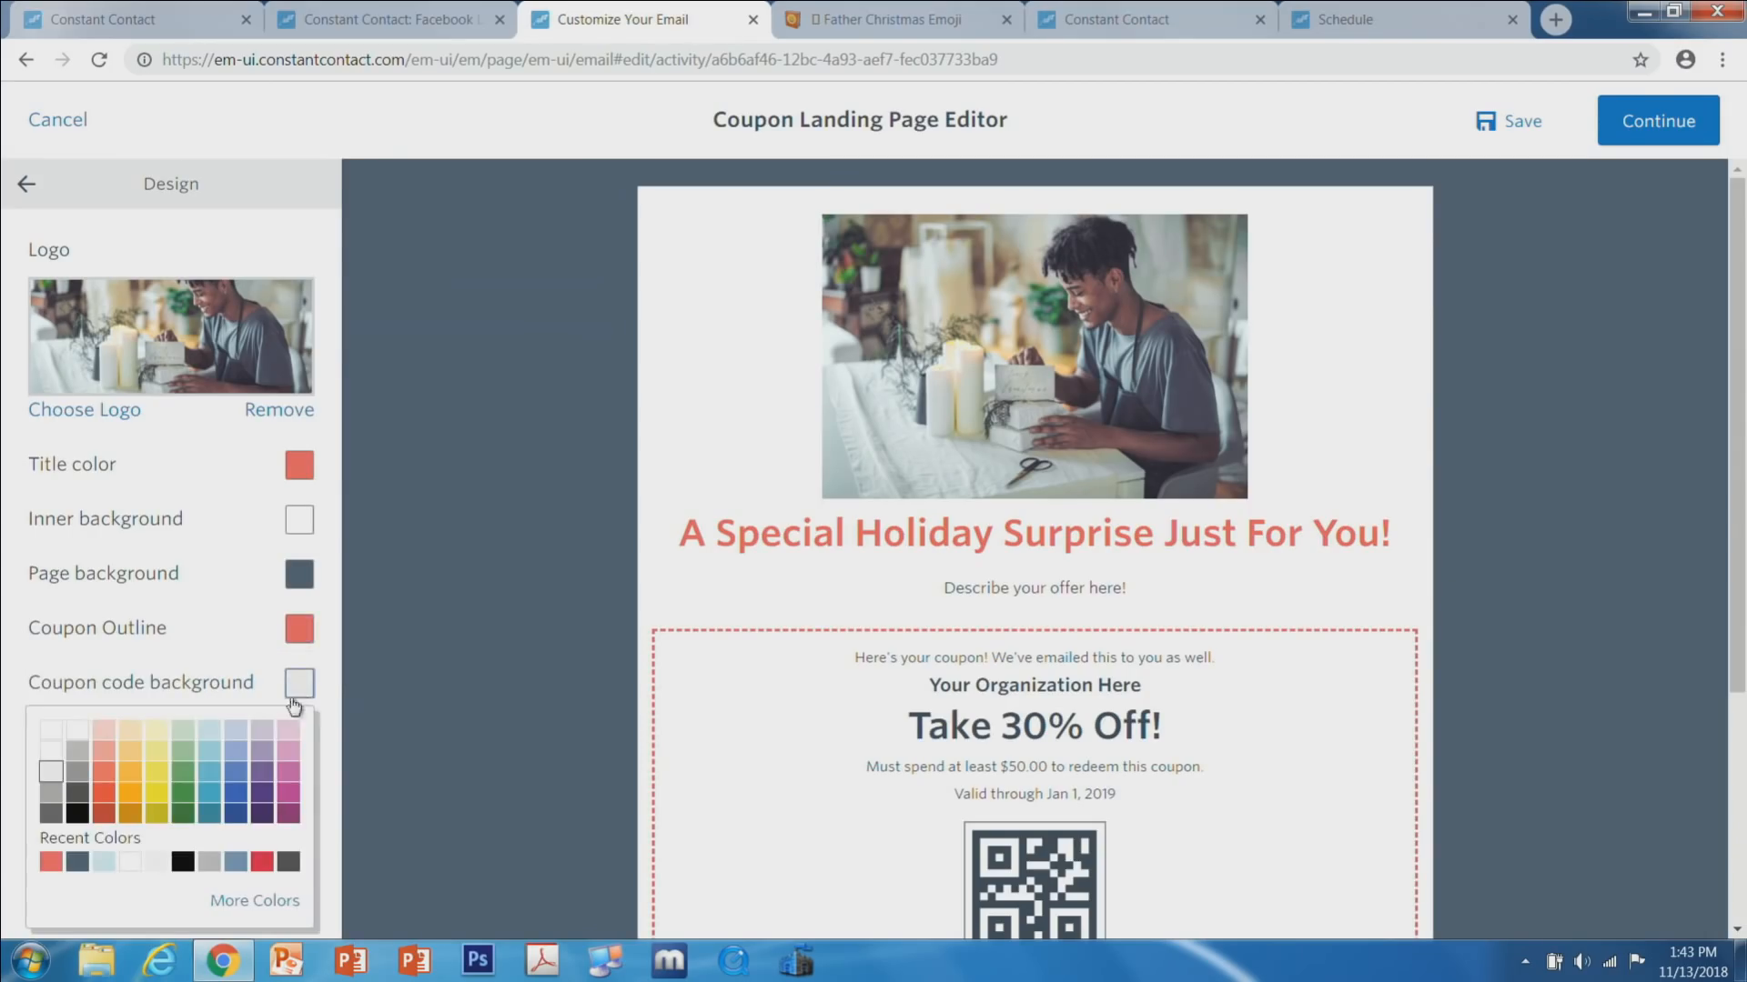
left_click(97, 861)
scroll(711, 595, "down", 3)
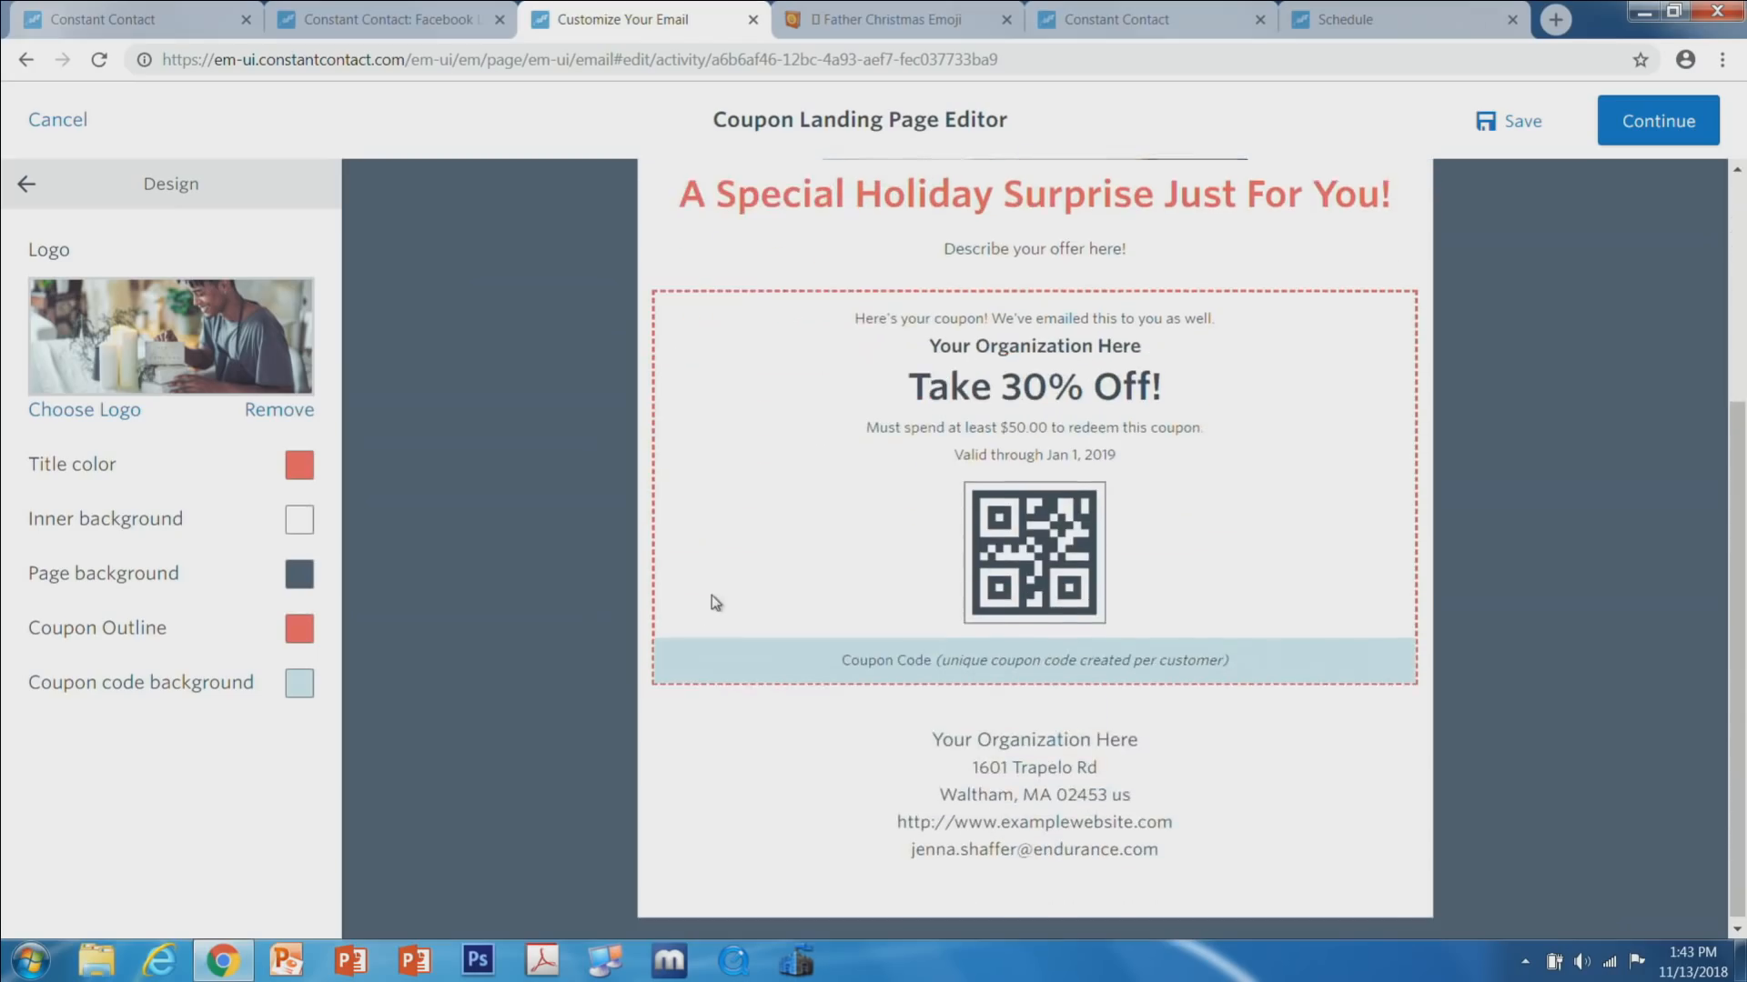
scroll(712, 593, "up", 3)
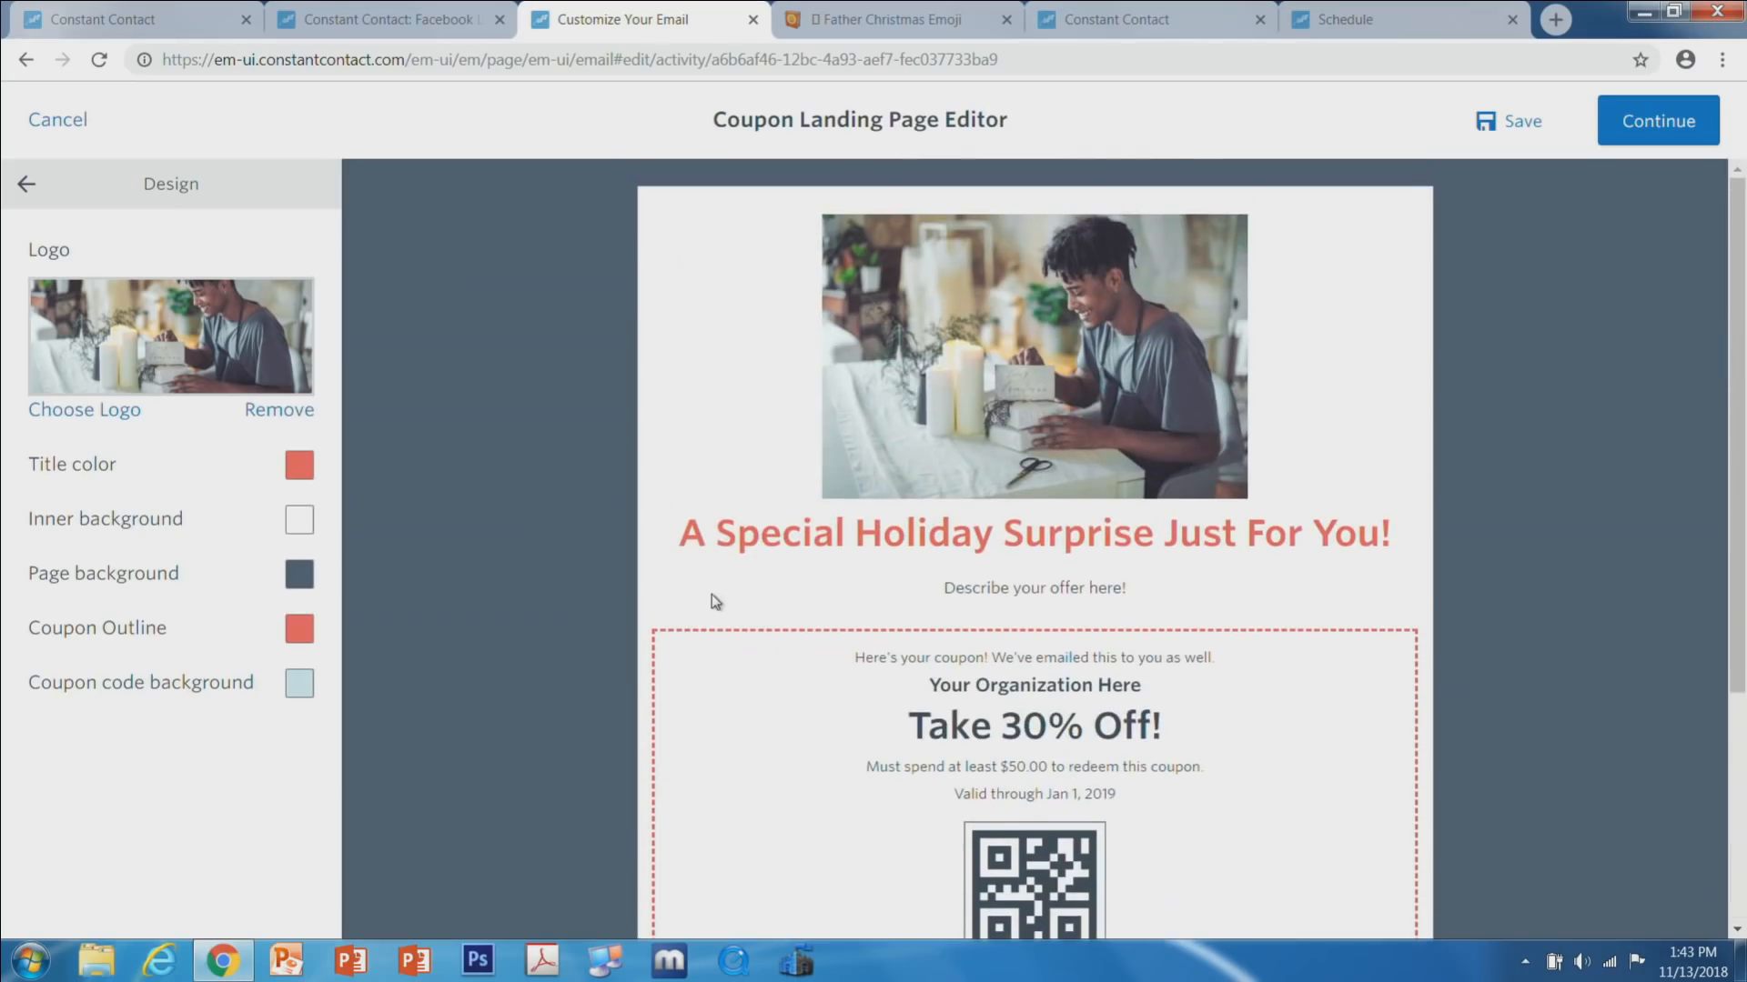
Create a new list named "Coupon Holiday" for saving the contacts who claim the coupon.
left_click(26, 183)
left_click(163, 363)
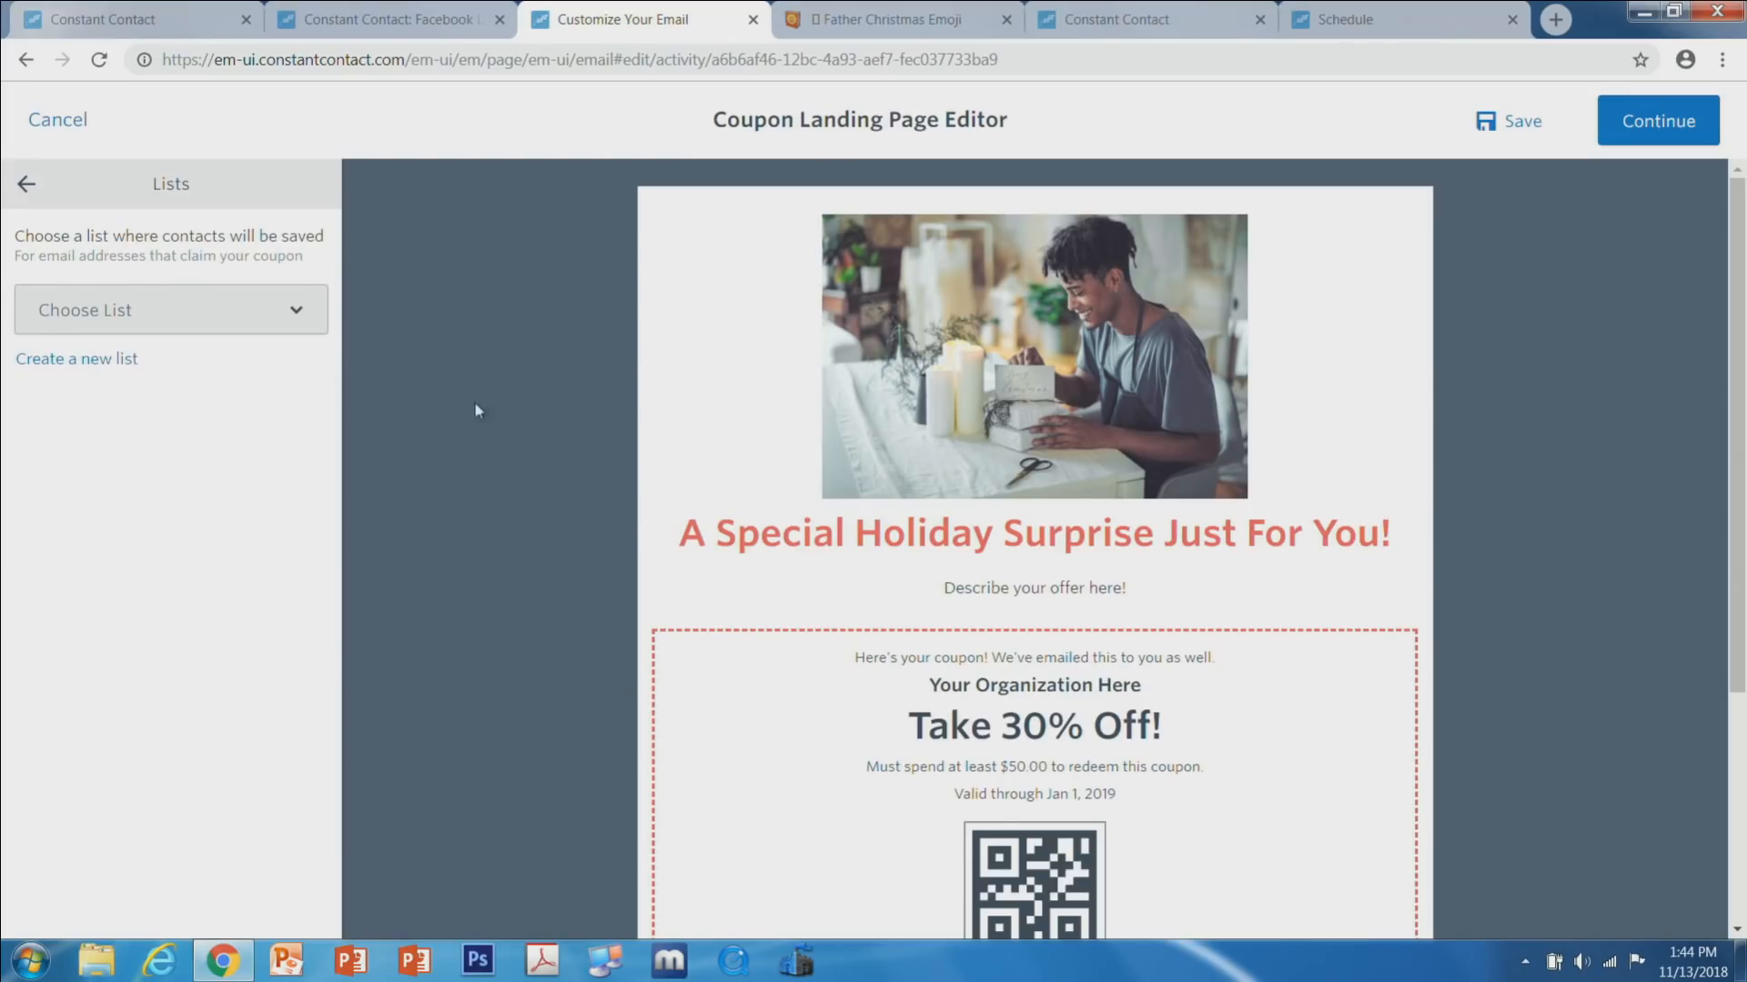
scroll(678, 502, "down", 3)
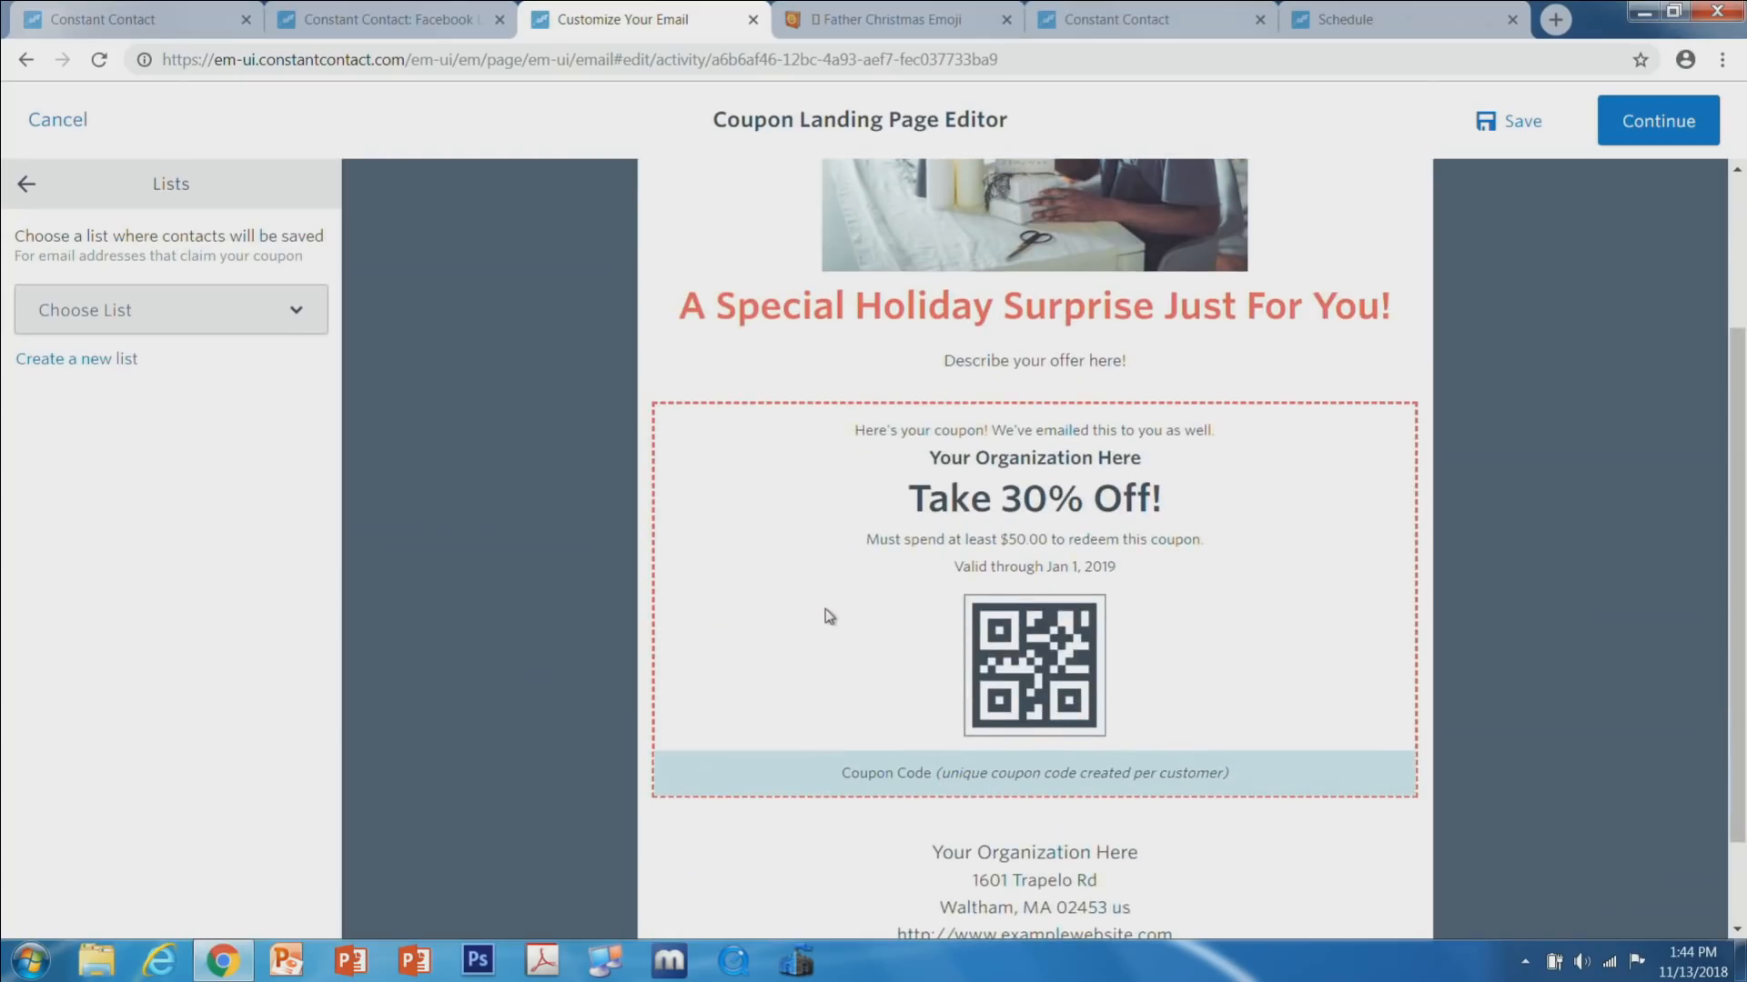
left_click(176, 302)
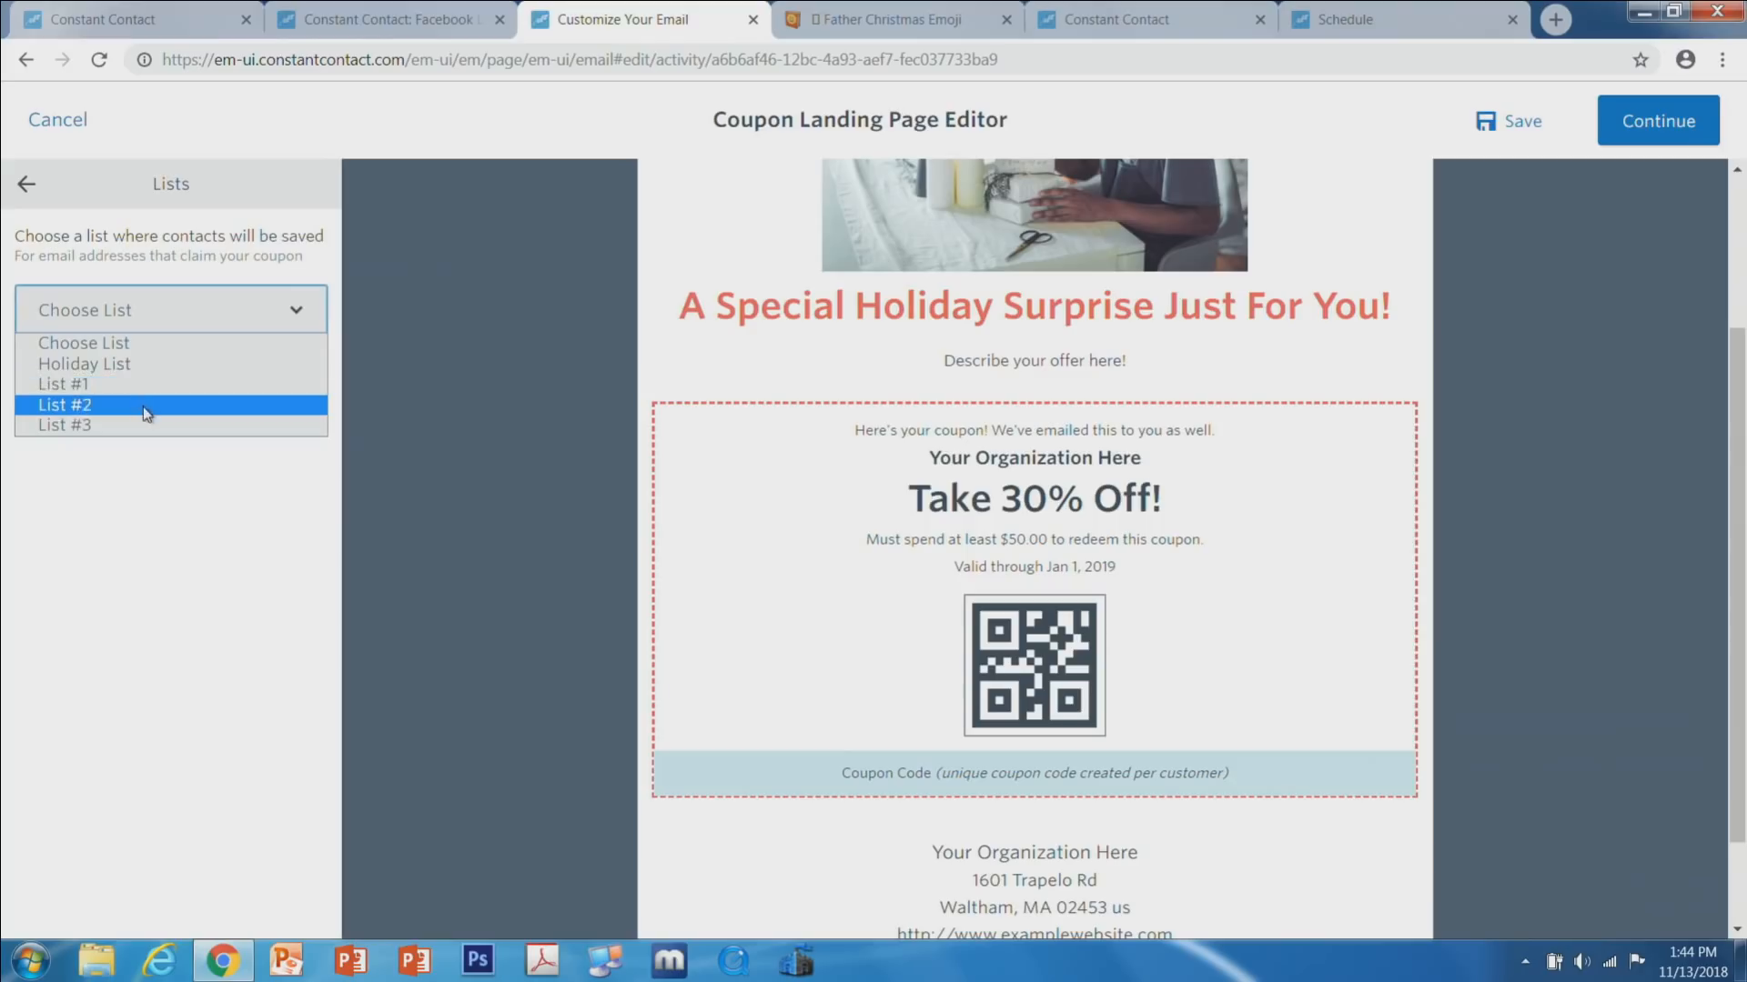
left_click(173, 535)
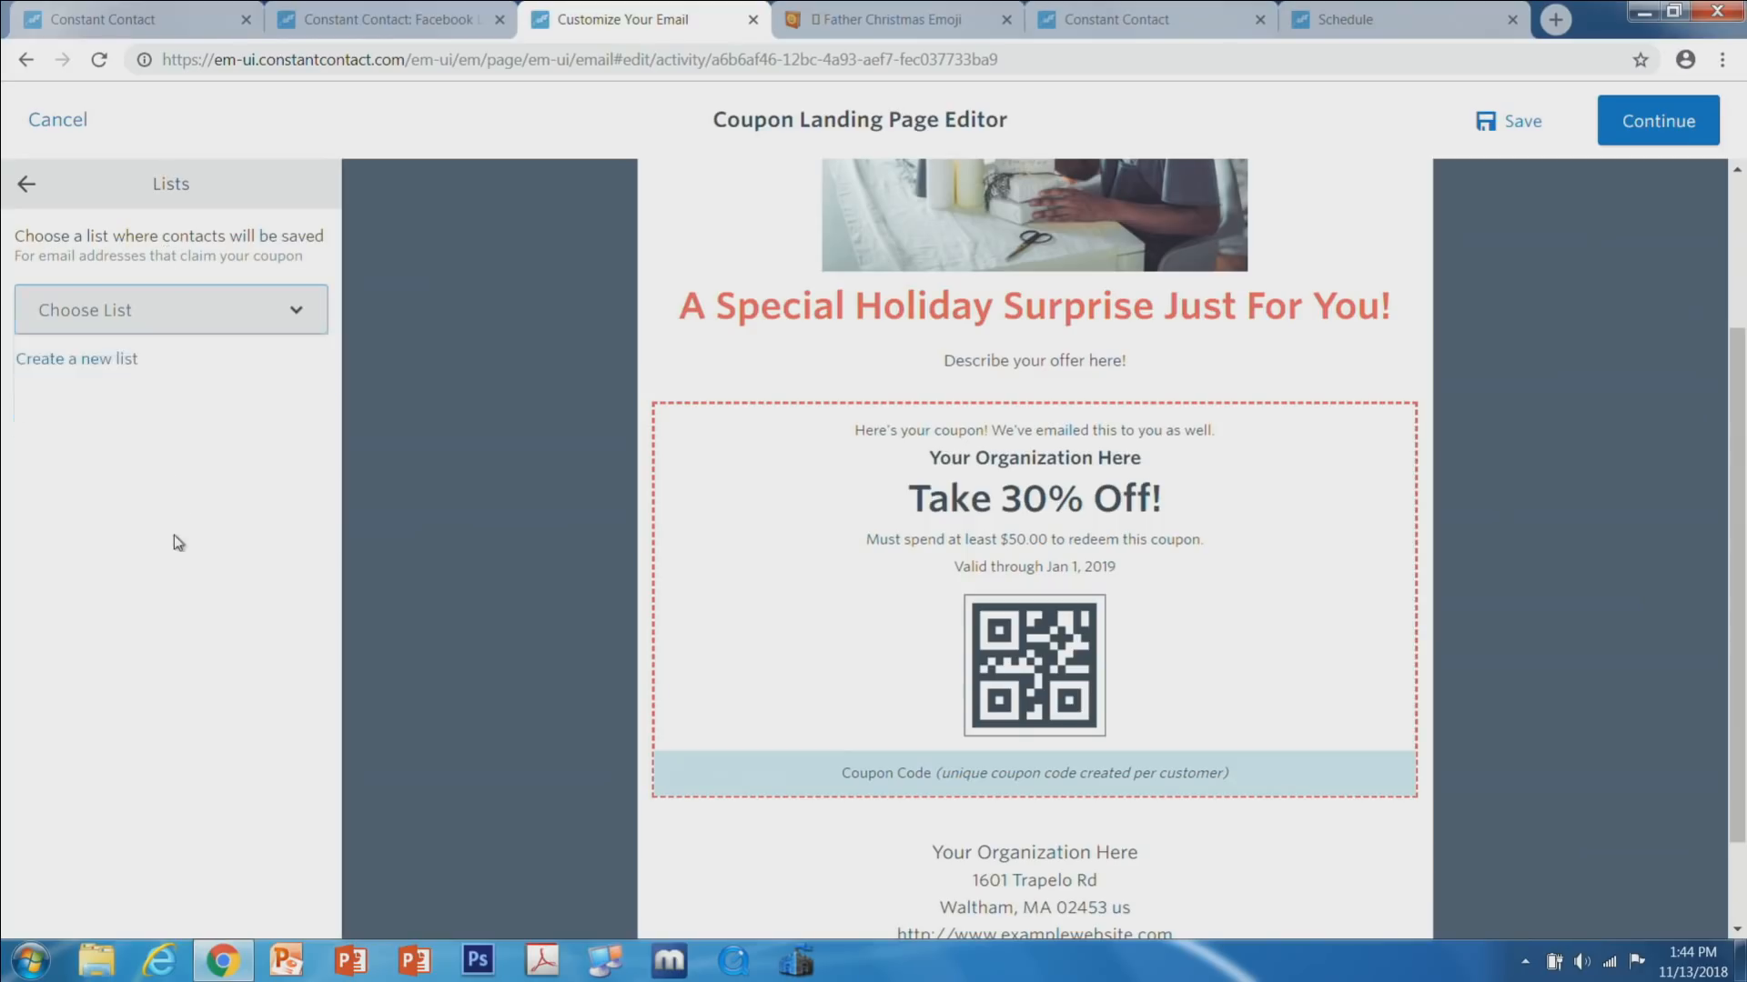
left_click(113, 357)
type("Coupon")
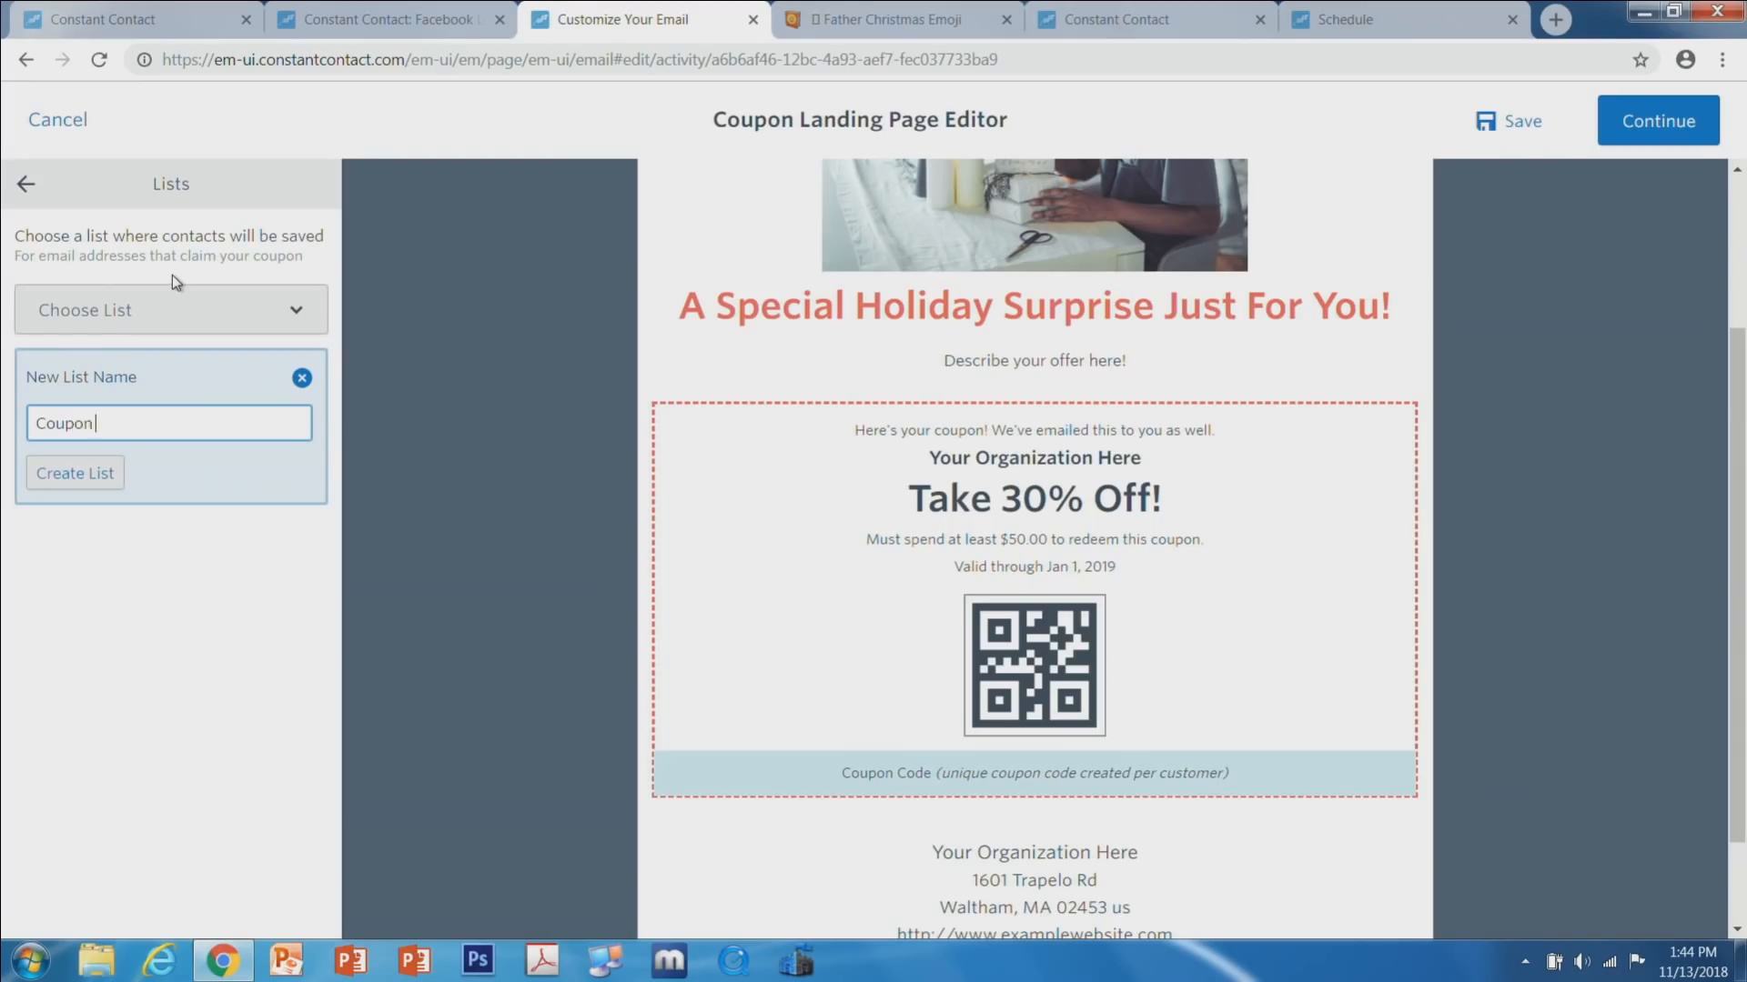
type(" Holiday")
left_click(90, 473)
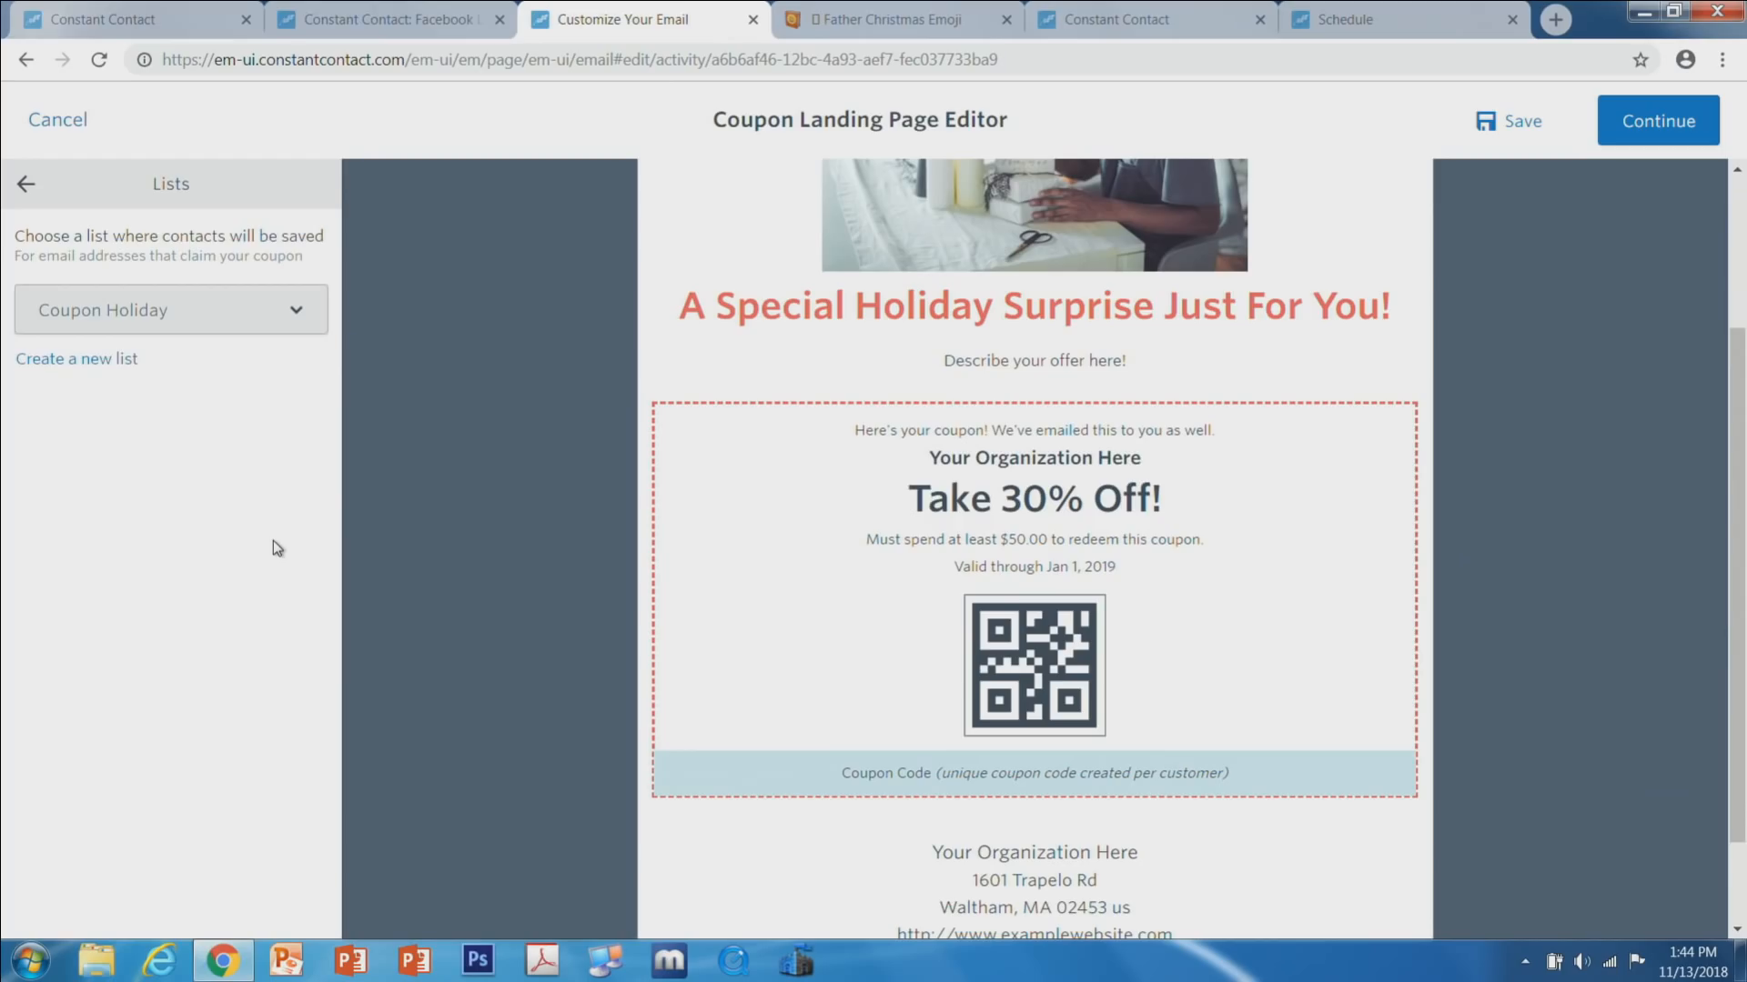
scroll(1100, 518, "down", 1)
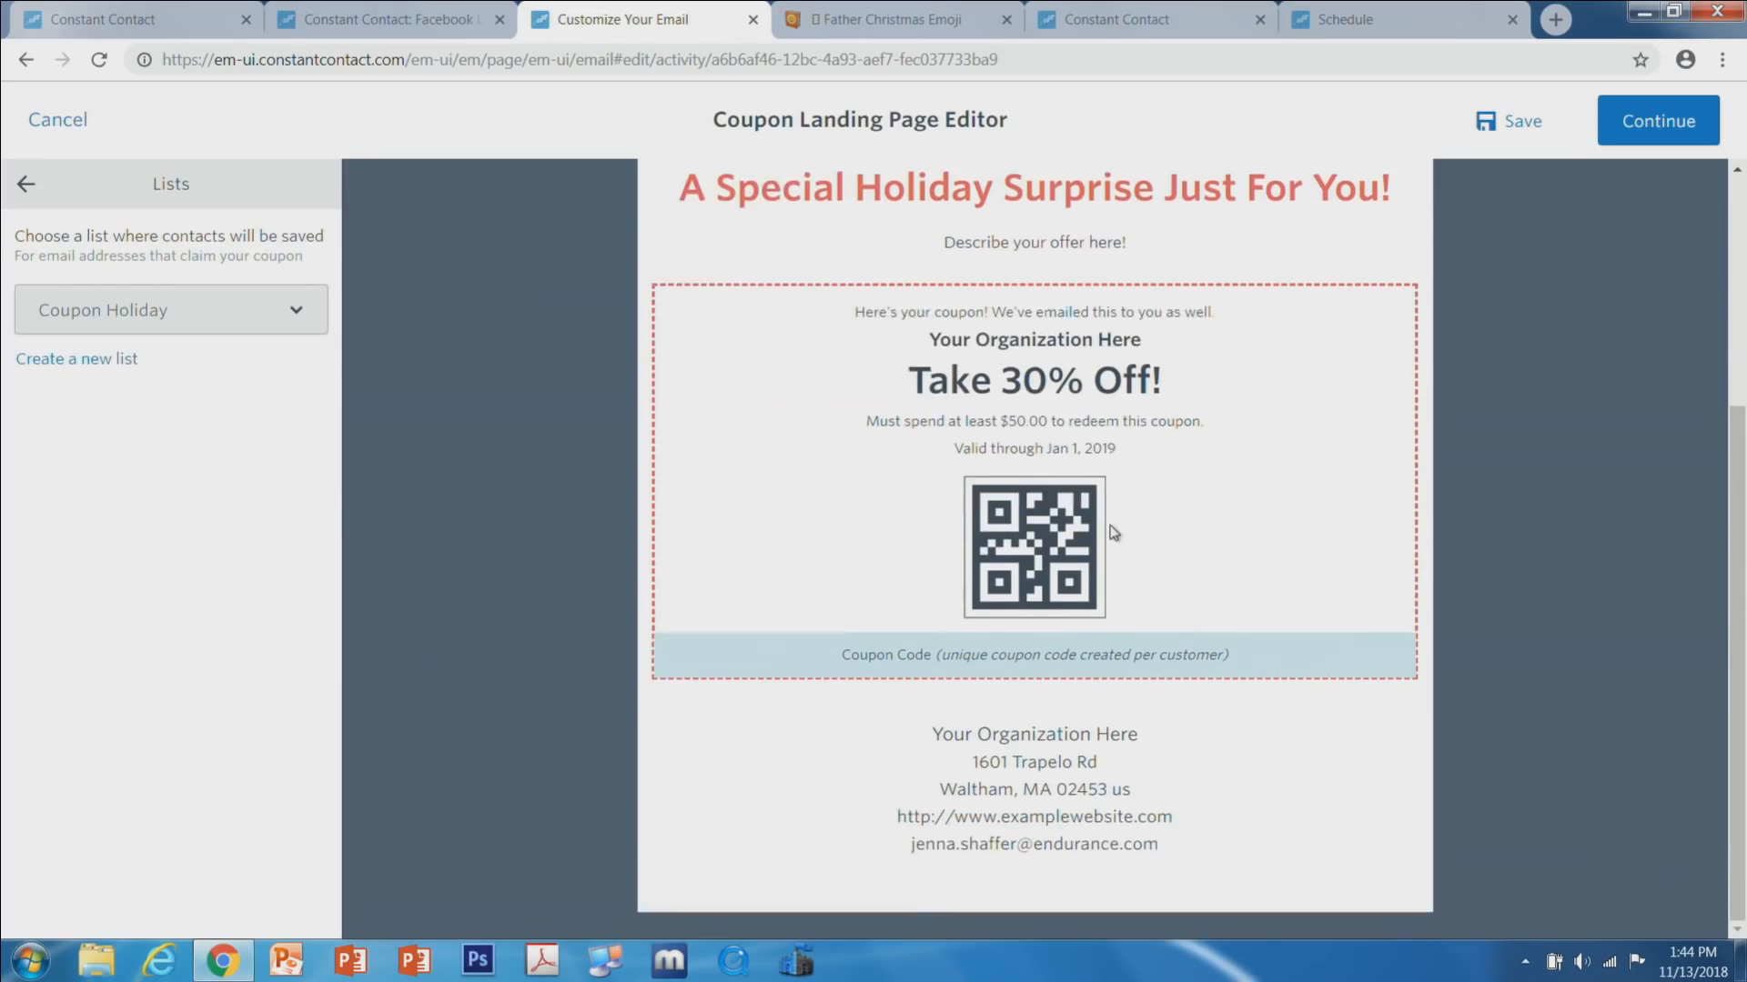
Save the coupon landing page and continue back to the holiday email.
scroll(1107, 537, "up", 4)
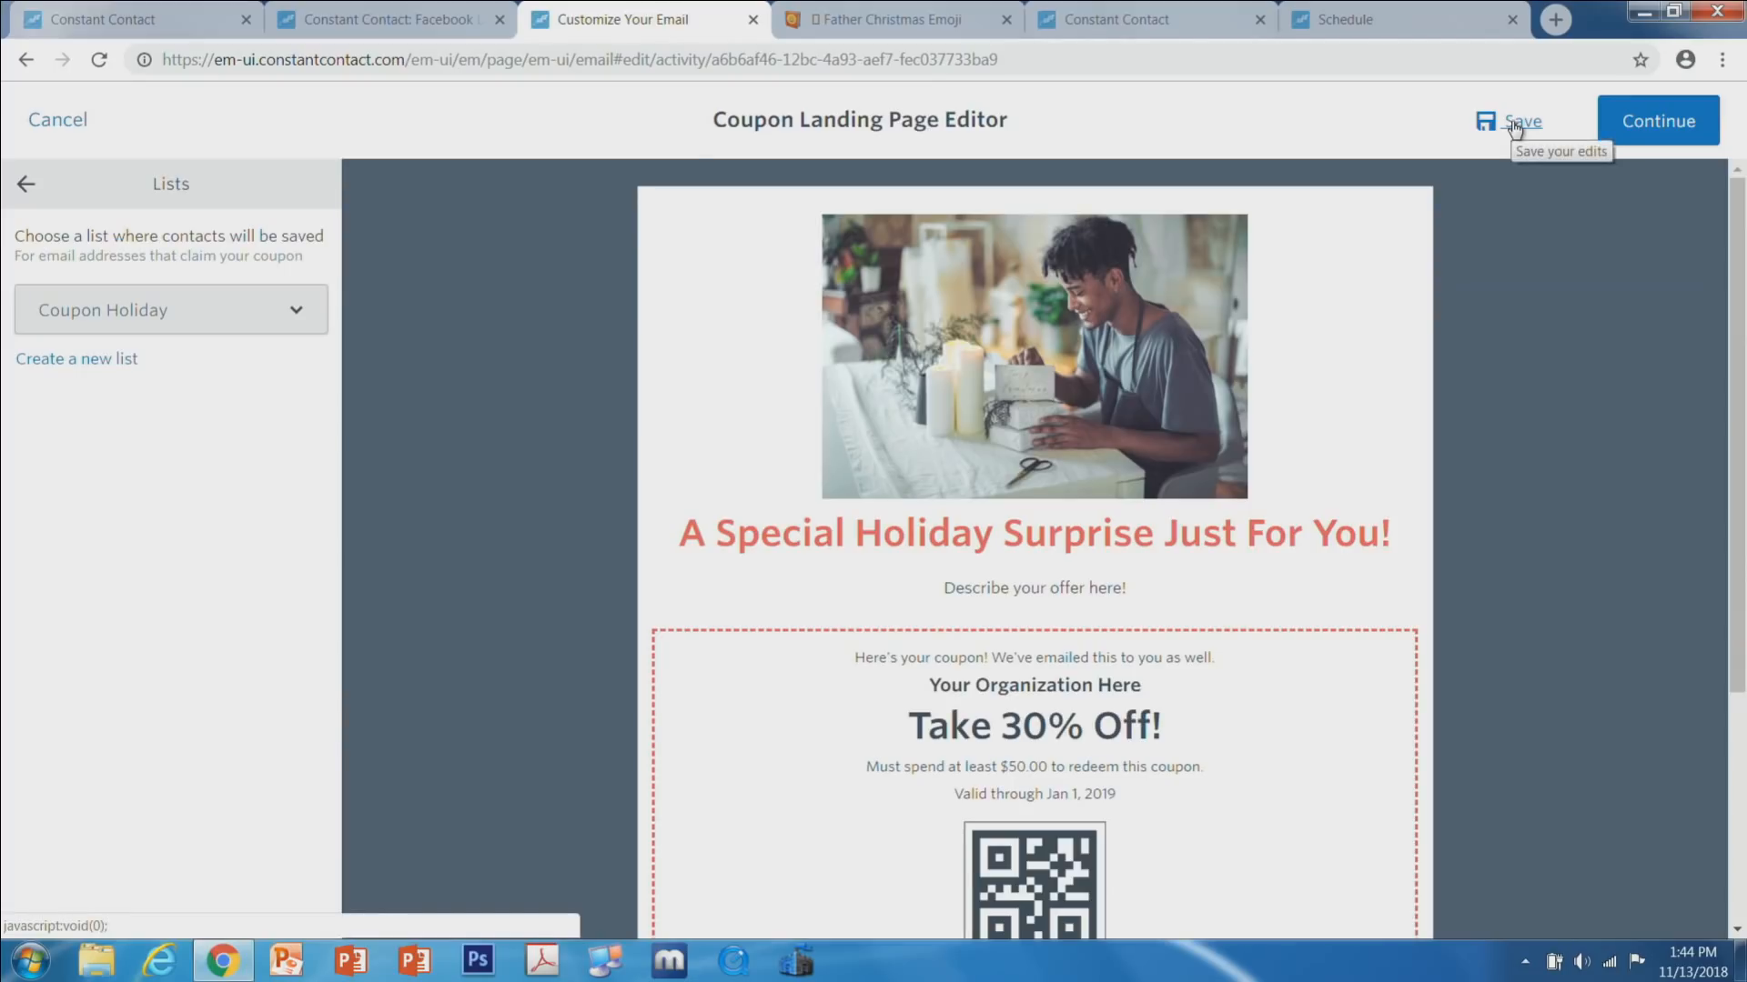
left_click(1514, 124)
left_click(1629, 122)
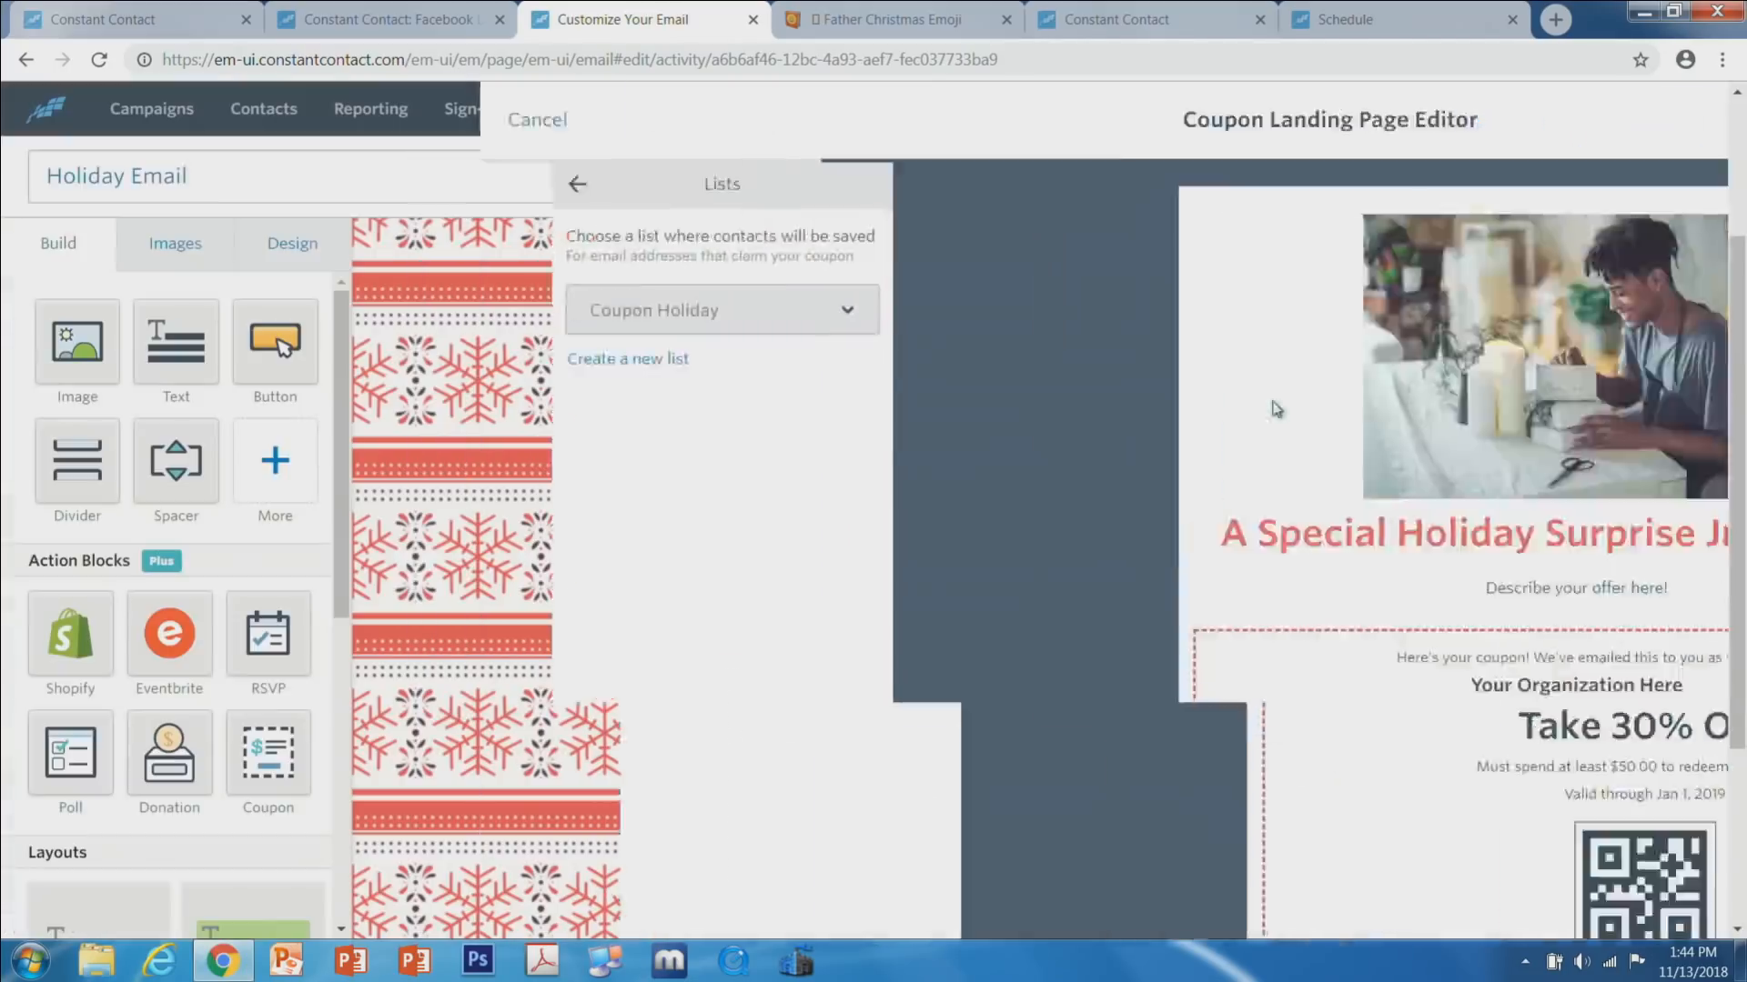
Start a greeting tag in the article heading with the primary greeting "Happy Holidays" followed by the contact's First Name.
scroll(1201, 500, "down", 1)
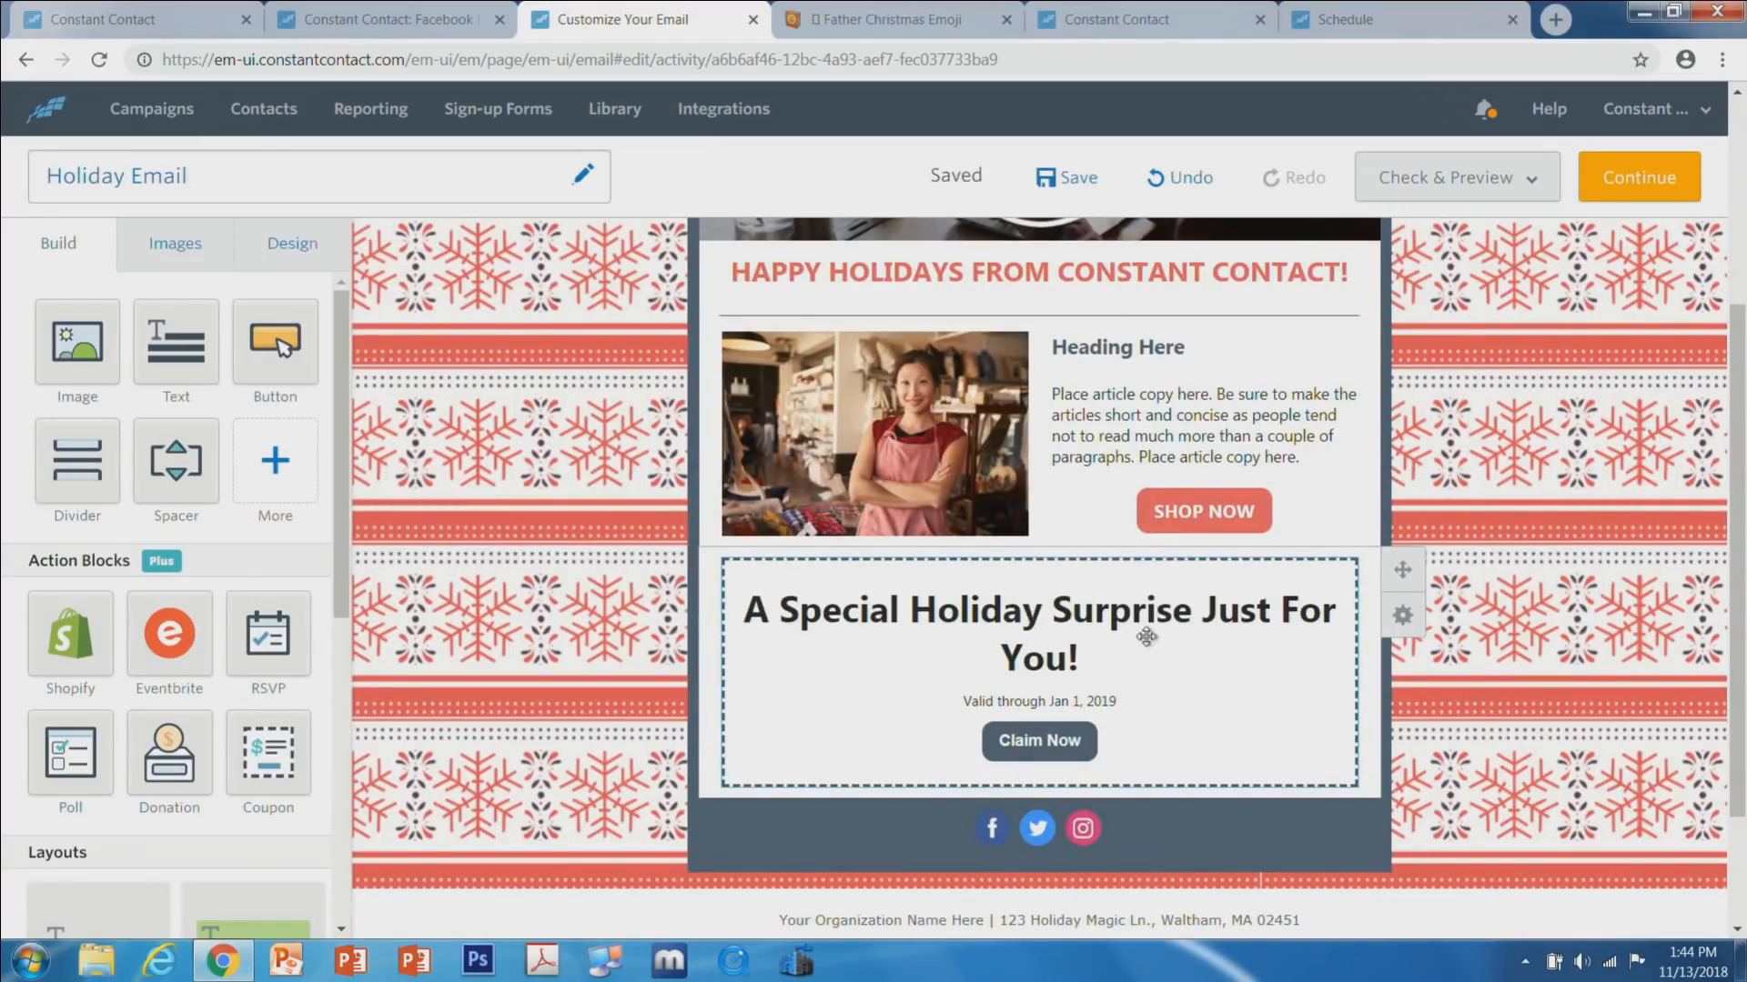
left_click(1104, 351)
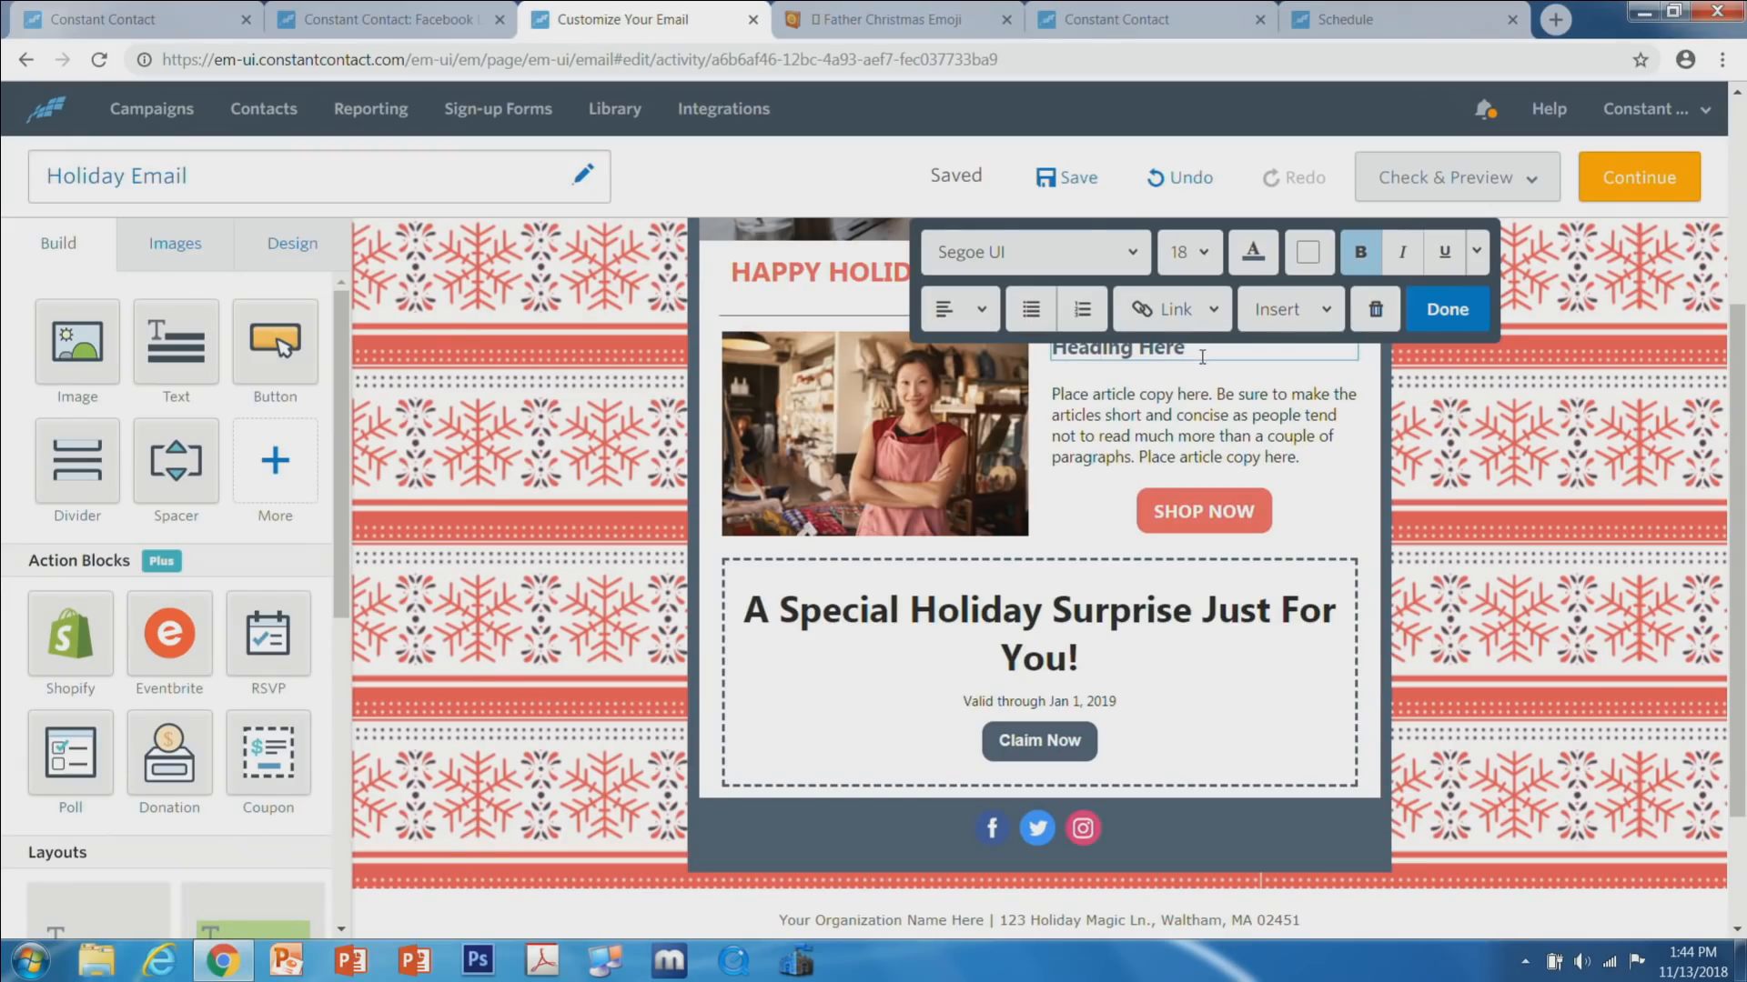
scroll(1219, 410, "up", 1)
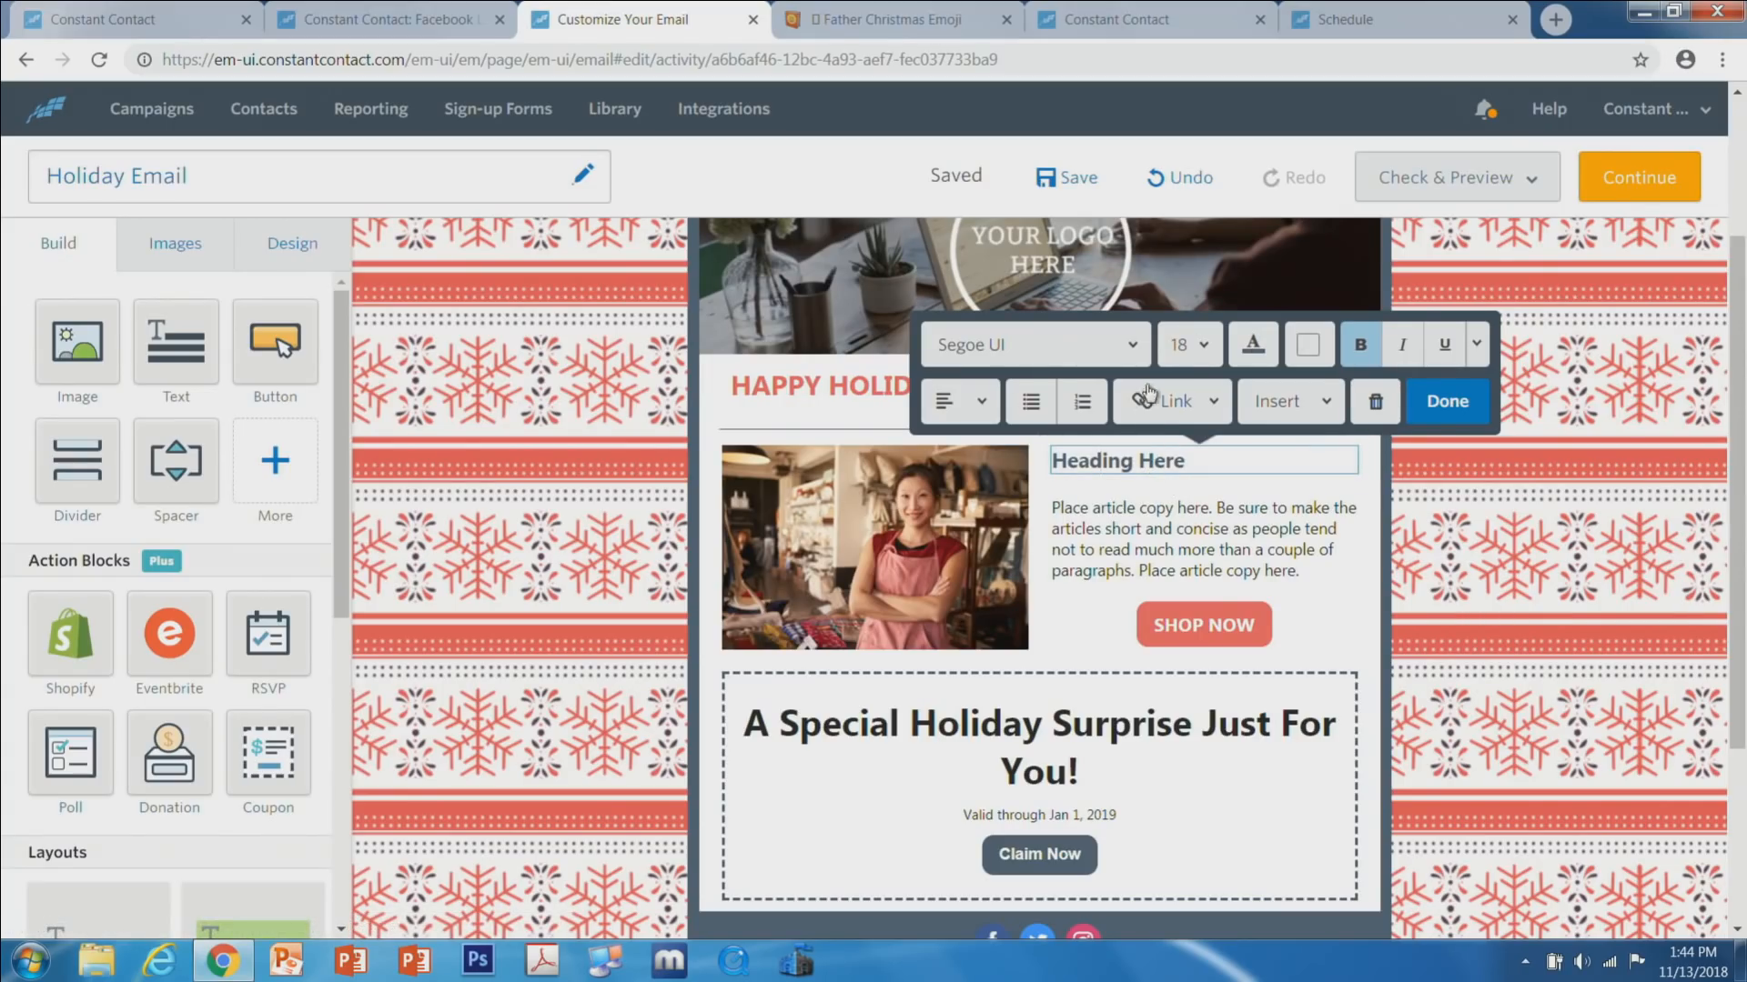
left_click(1285, 410)
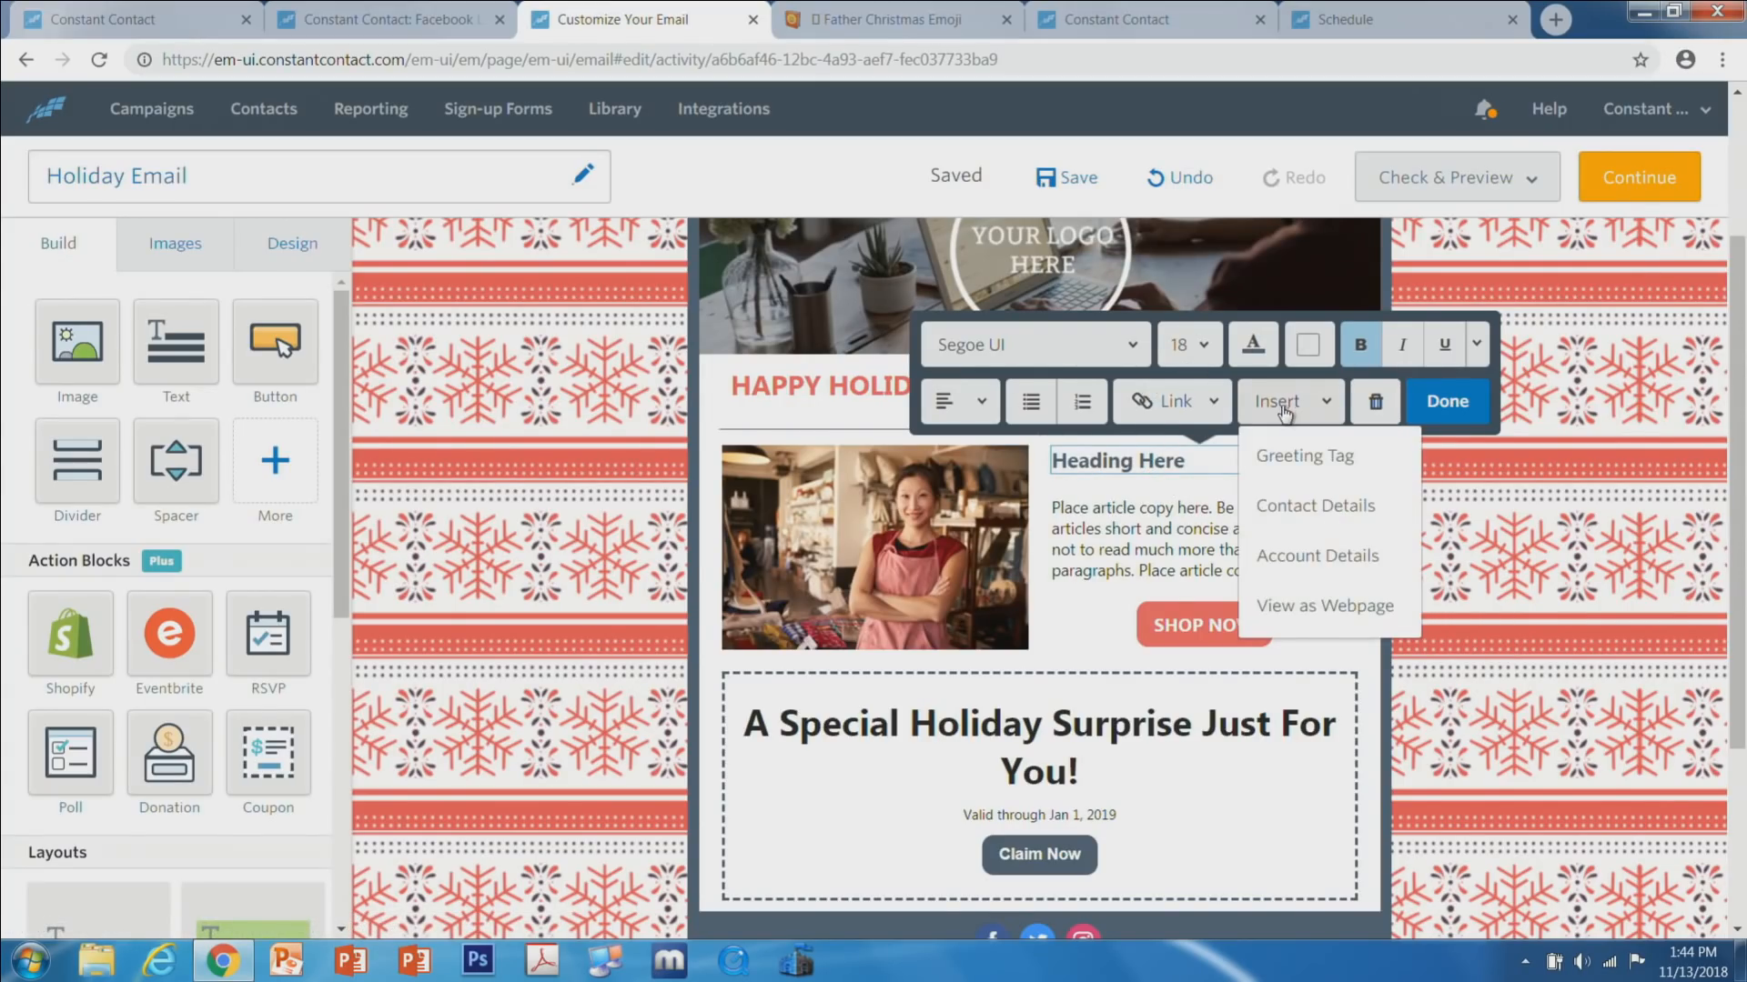
left_click(1303, 460)
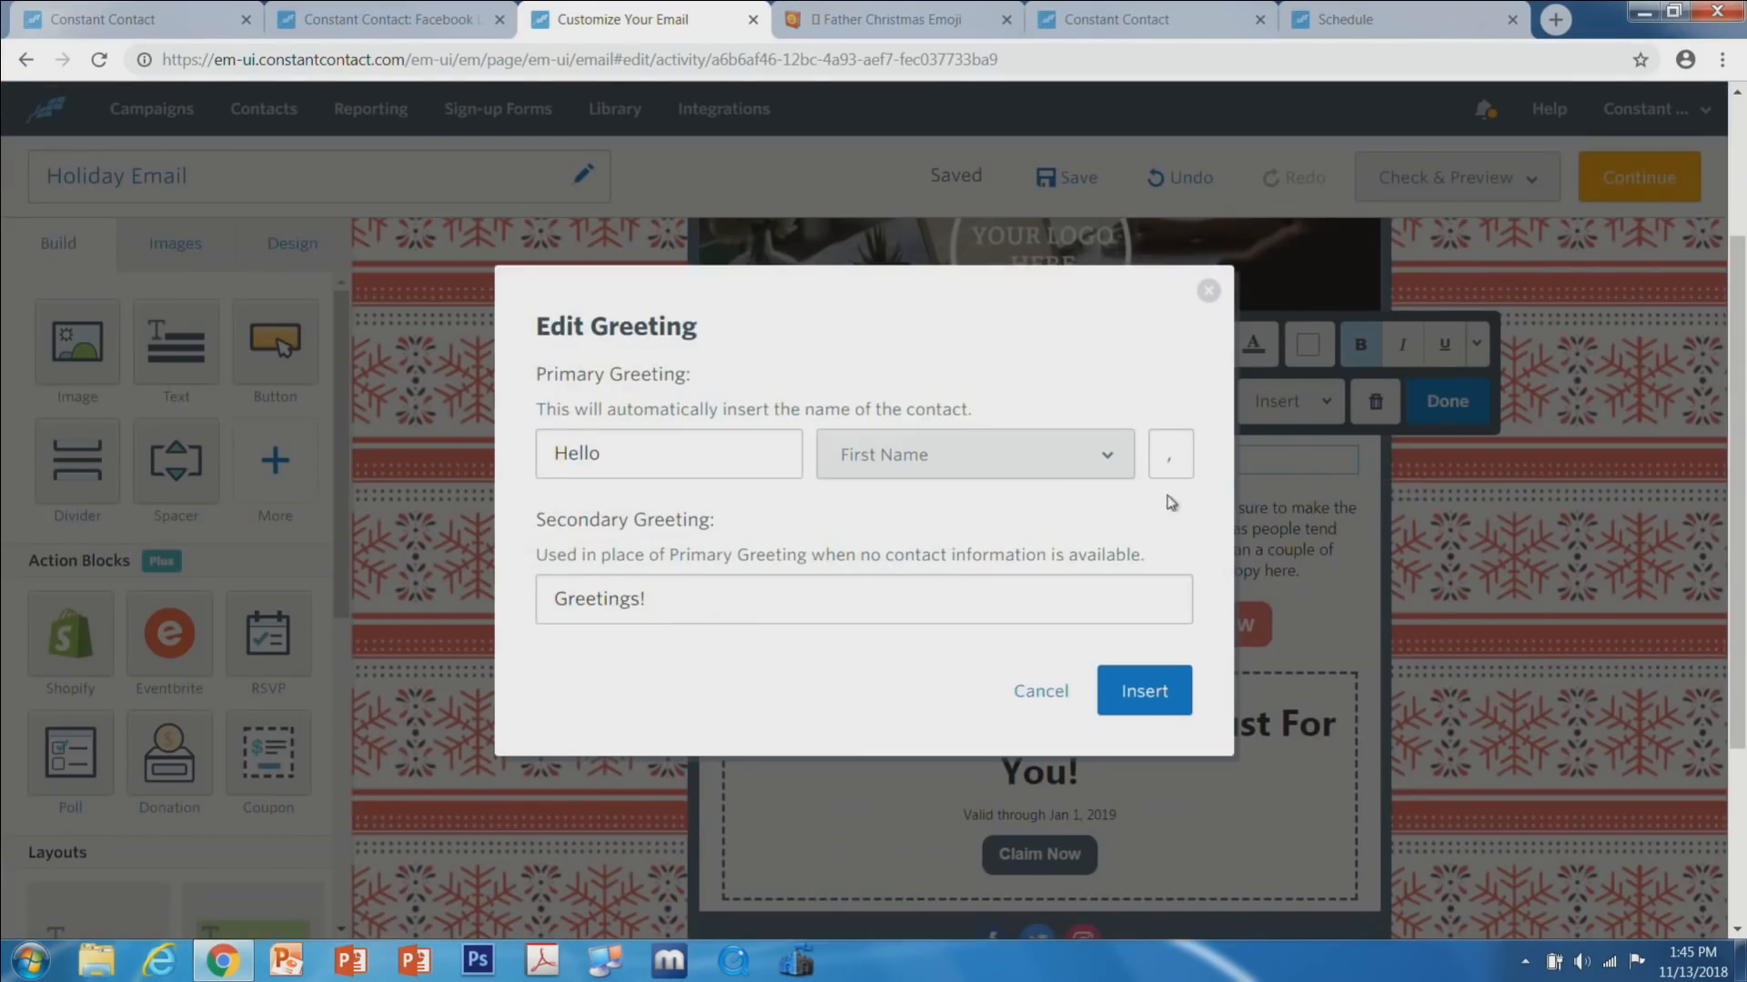
left_click_drag(653, 465, 409, 451)
type("Happy Holidays")
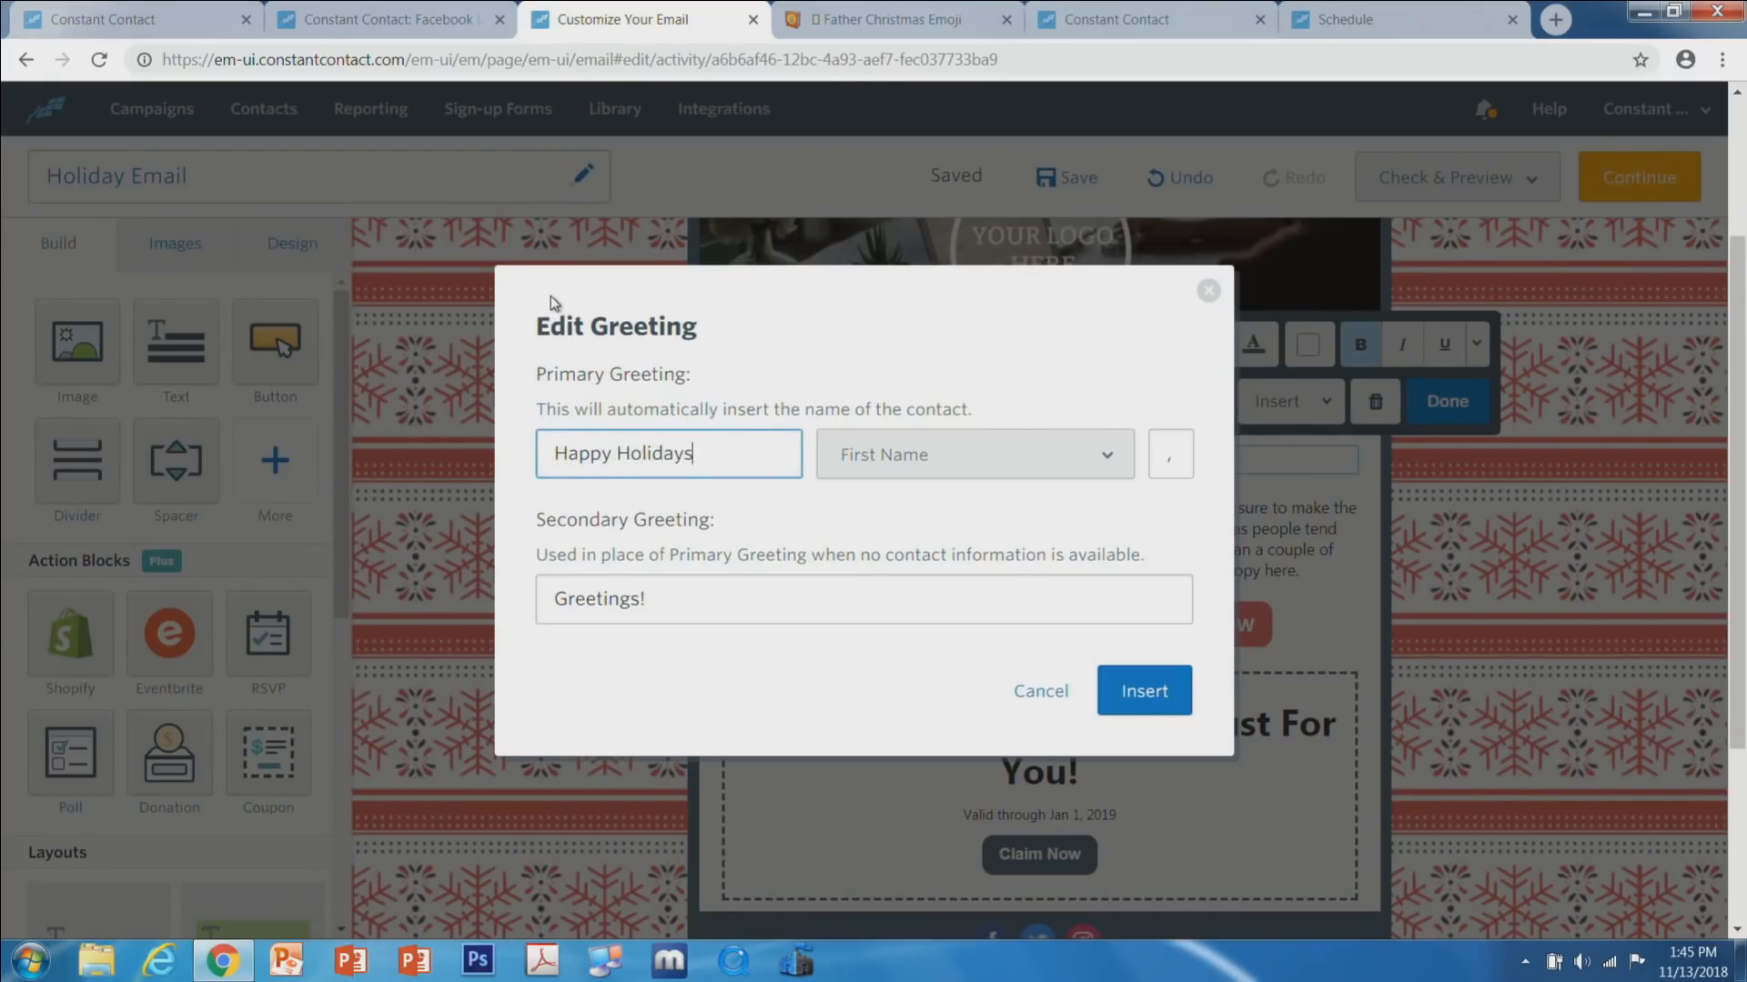
left_click(947, 461)
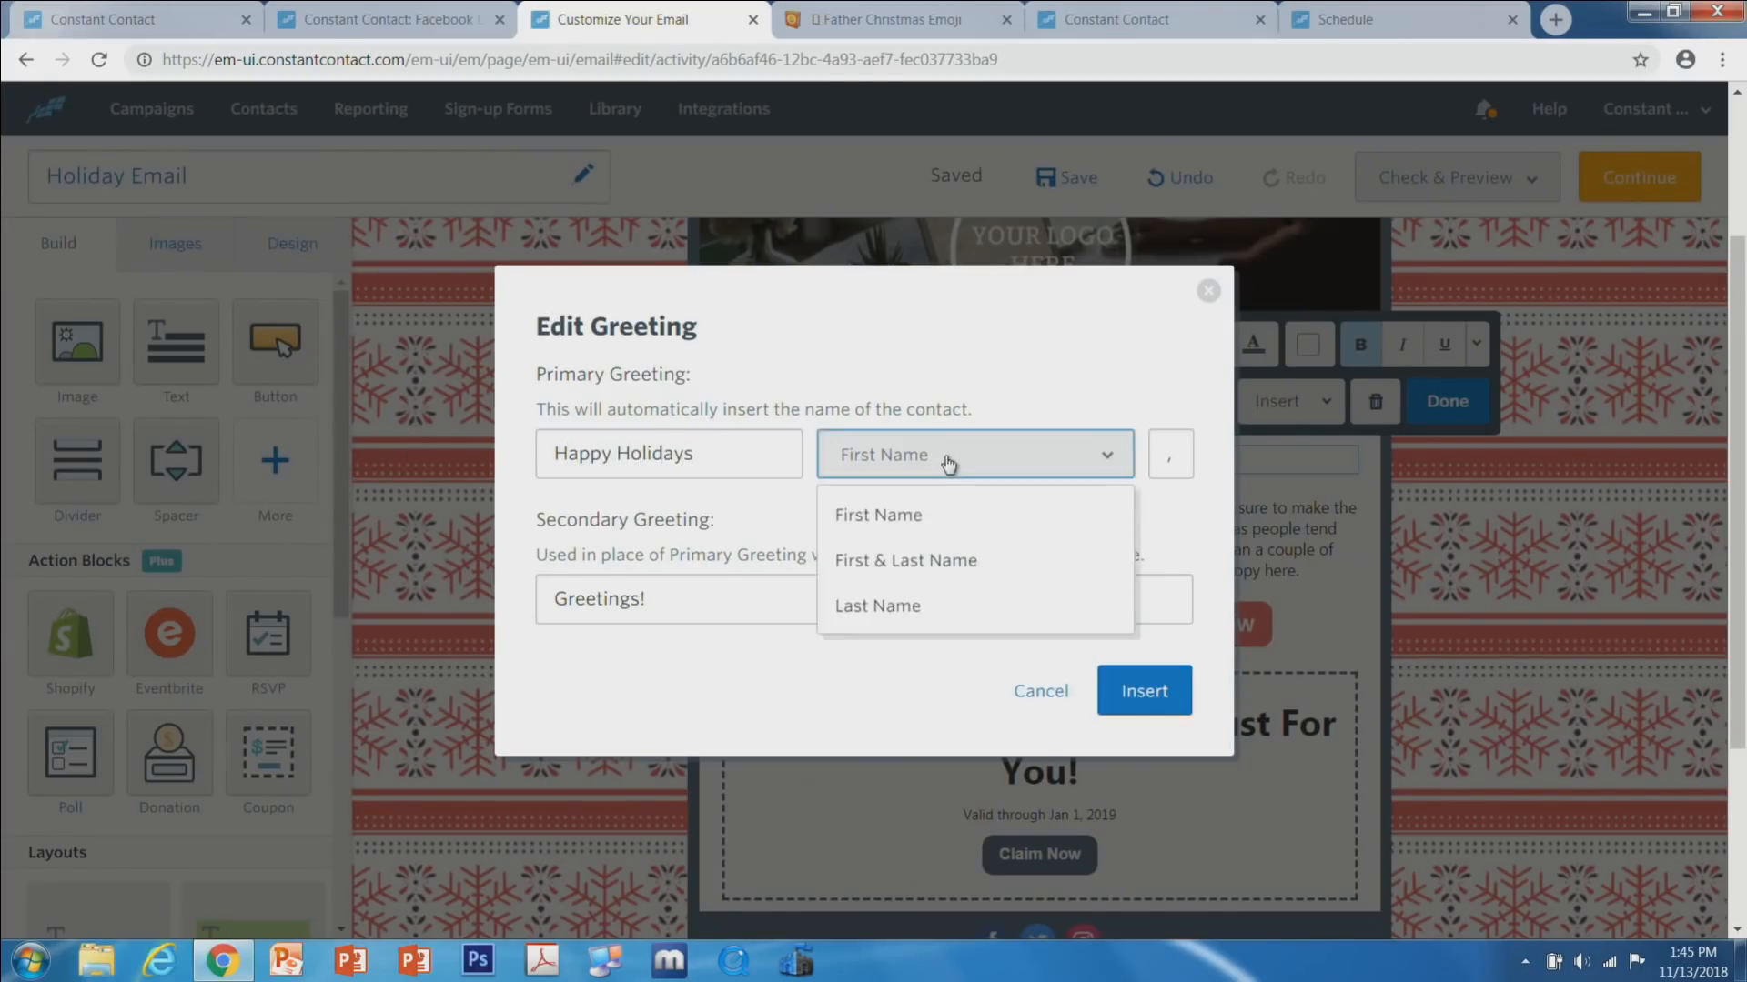
left_click(947, 464)
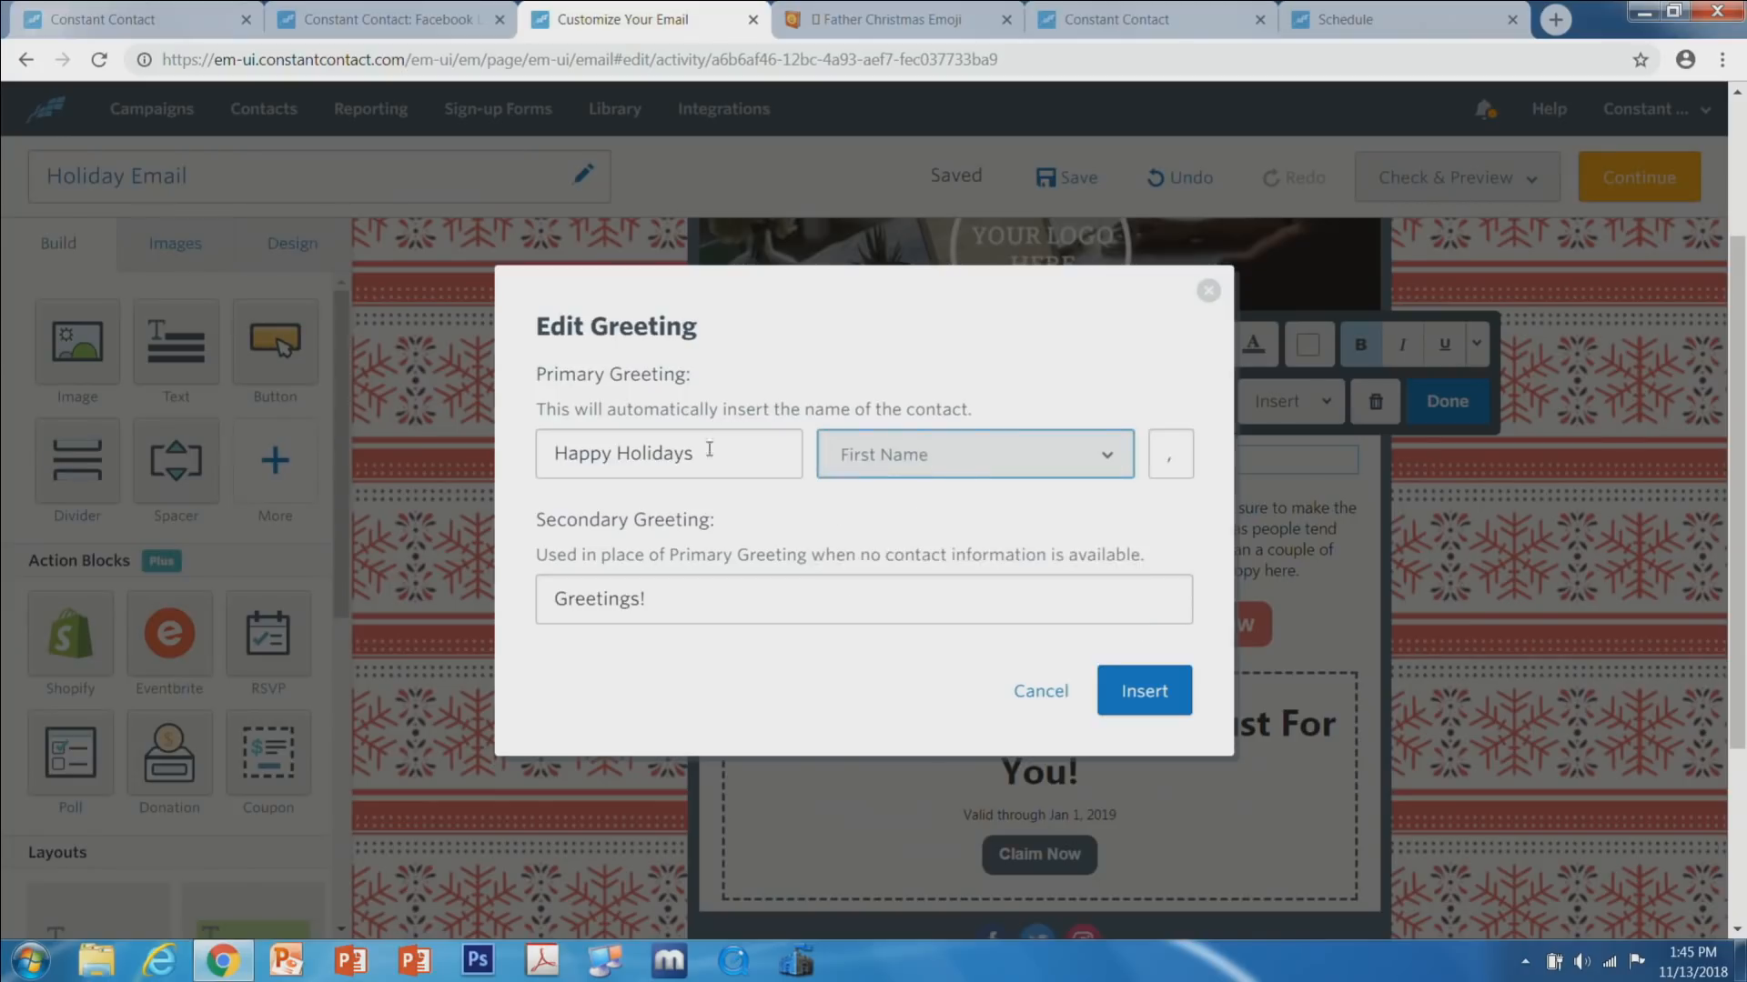
Set the secondary greeting to "Happy Holidays" and insert the greeting tag into the heading.
left_click(689, 588)
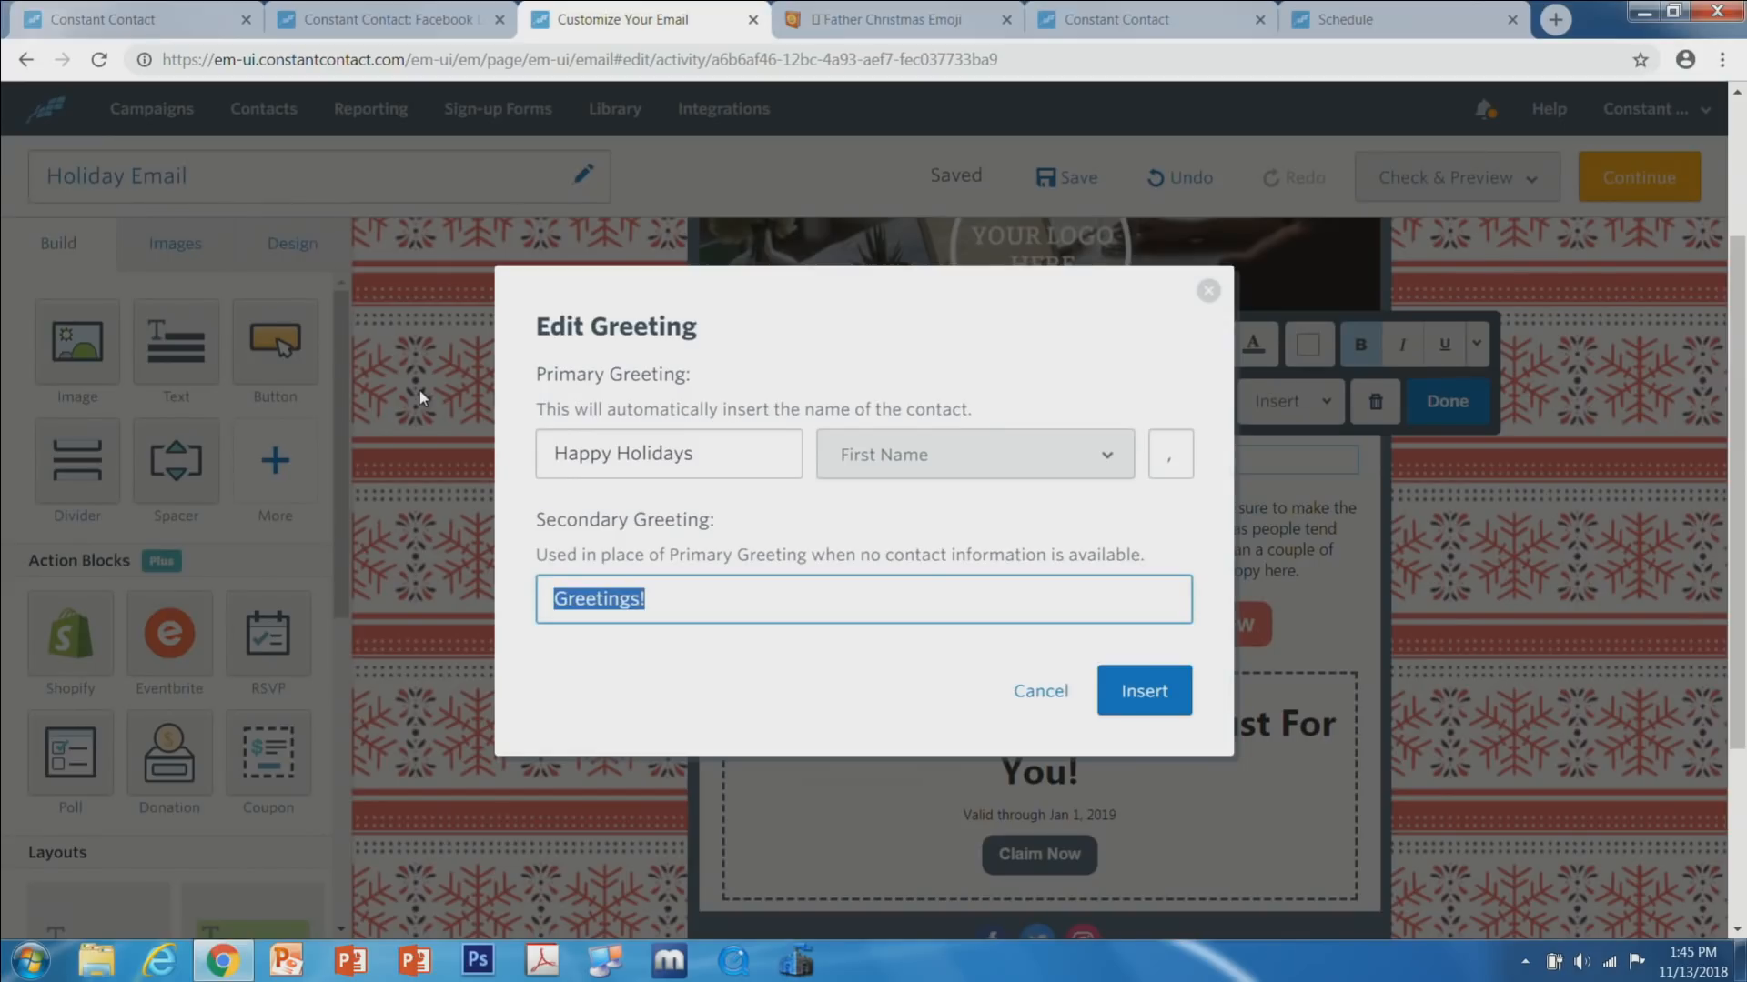
type("Happ")
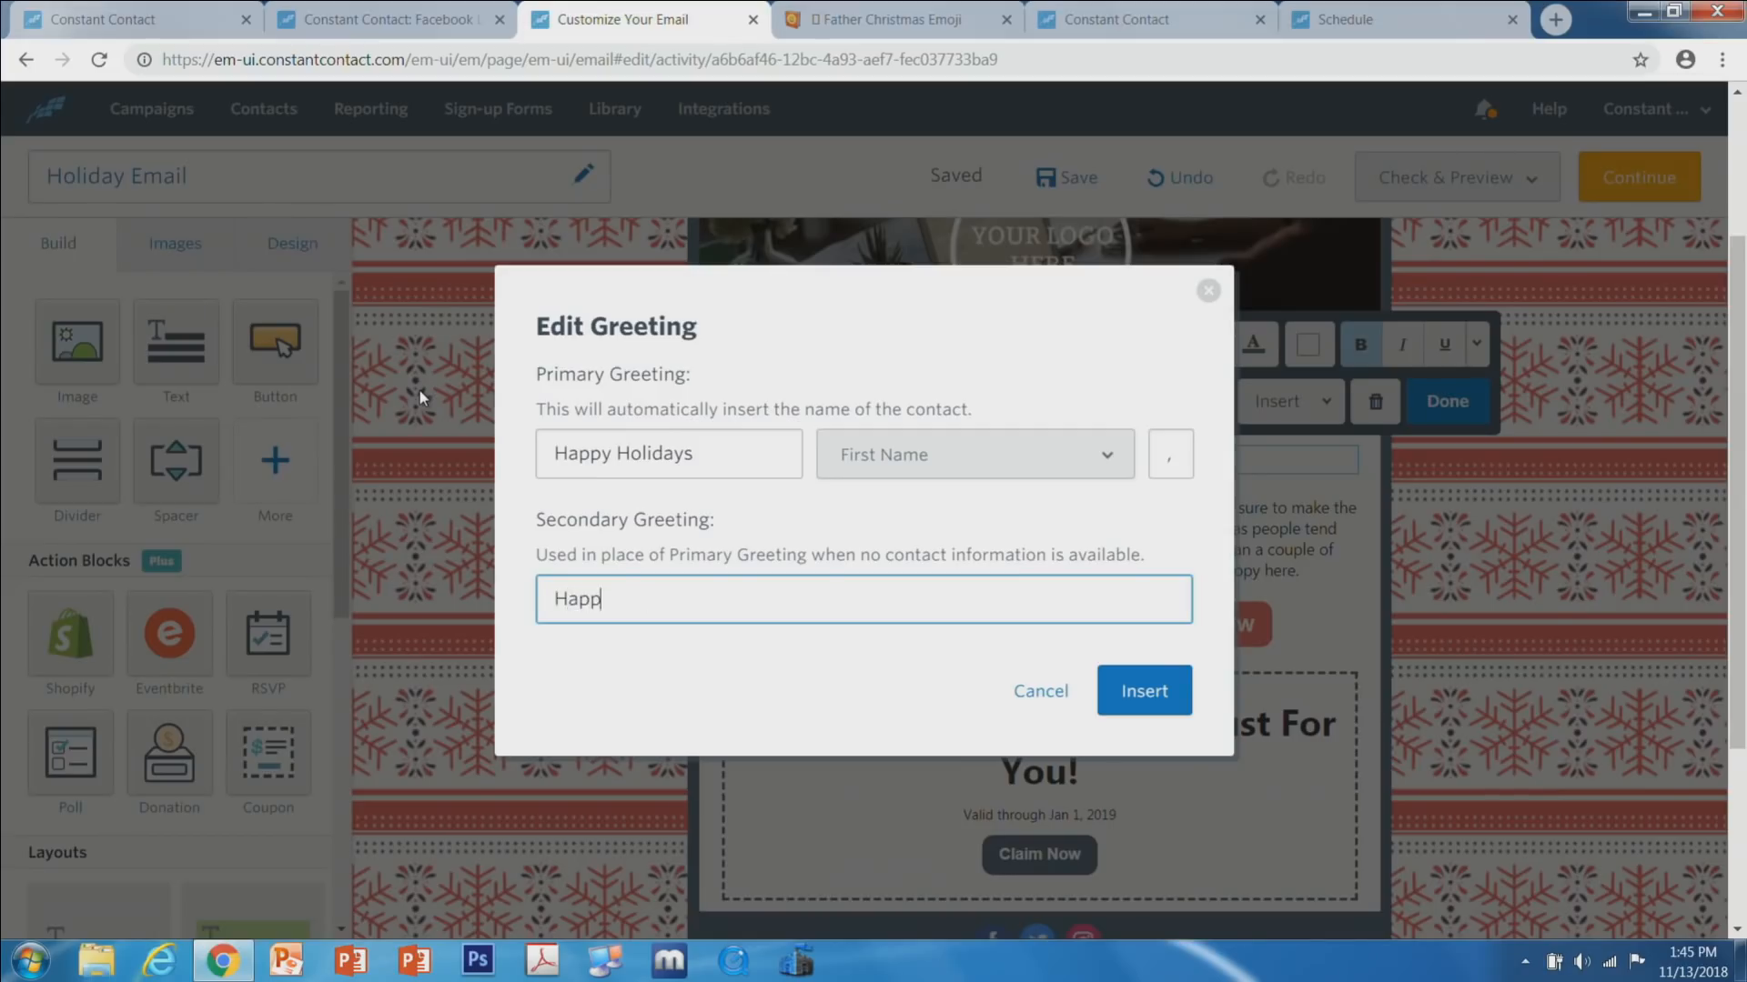
type("y Holidays")
left_click(1144, 692)
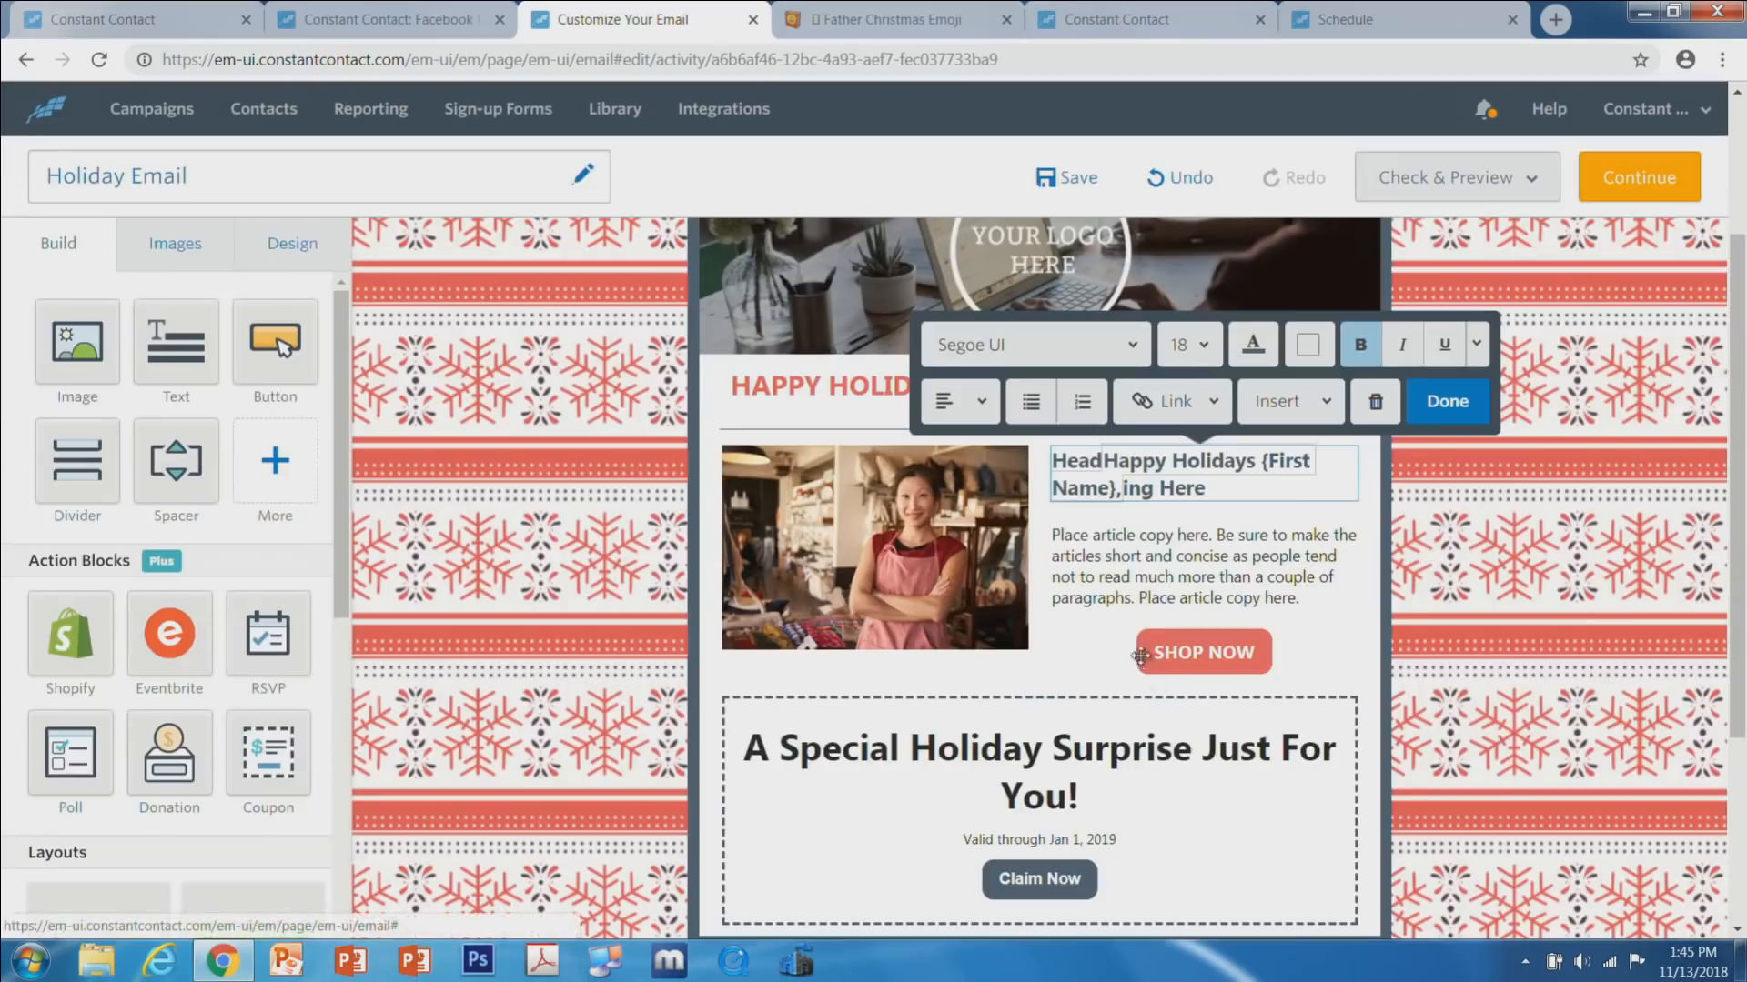
Delete the leftover "Heading Here" placeholder text on both sides of the greeting tag and finish editing the heading.
left_click_drag(1206, 489, 1128, 488)
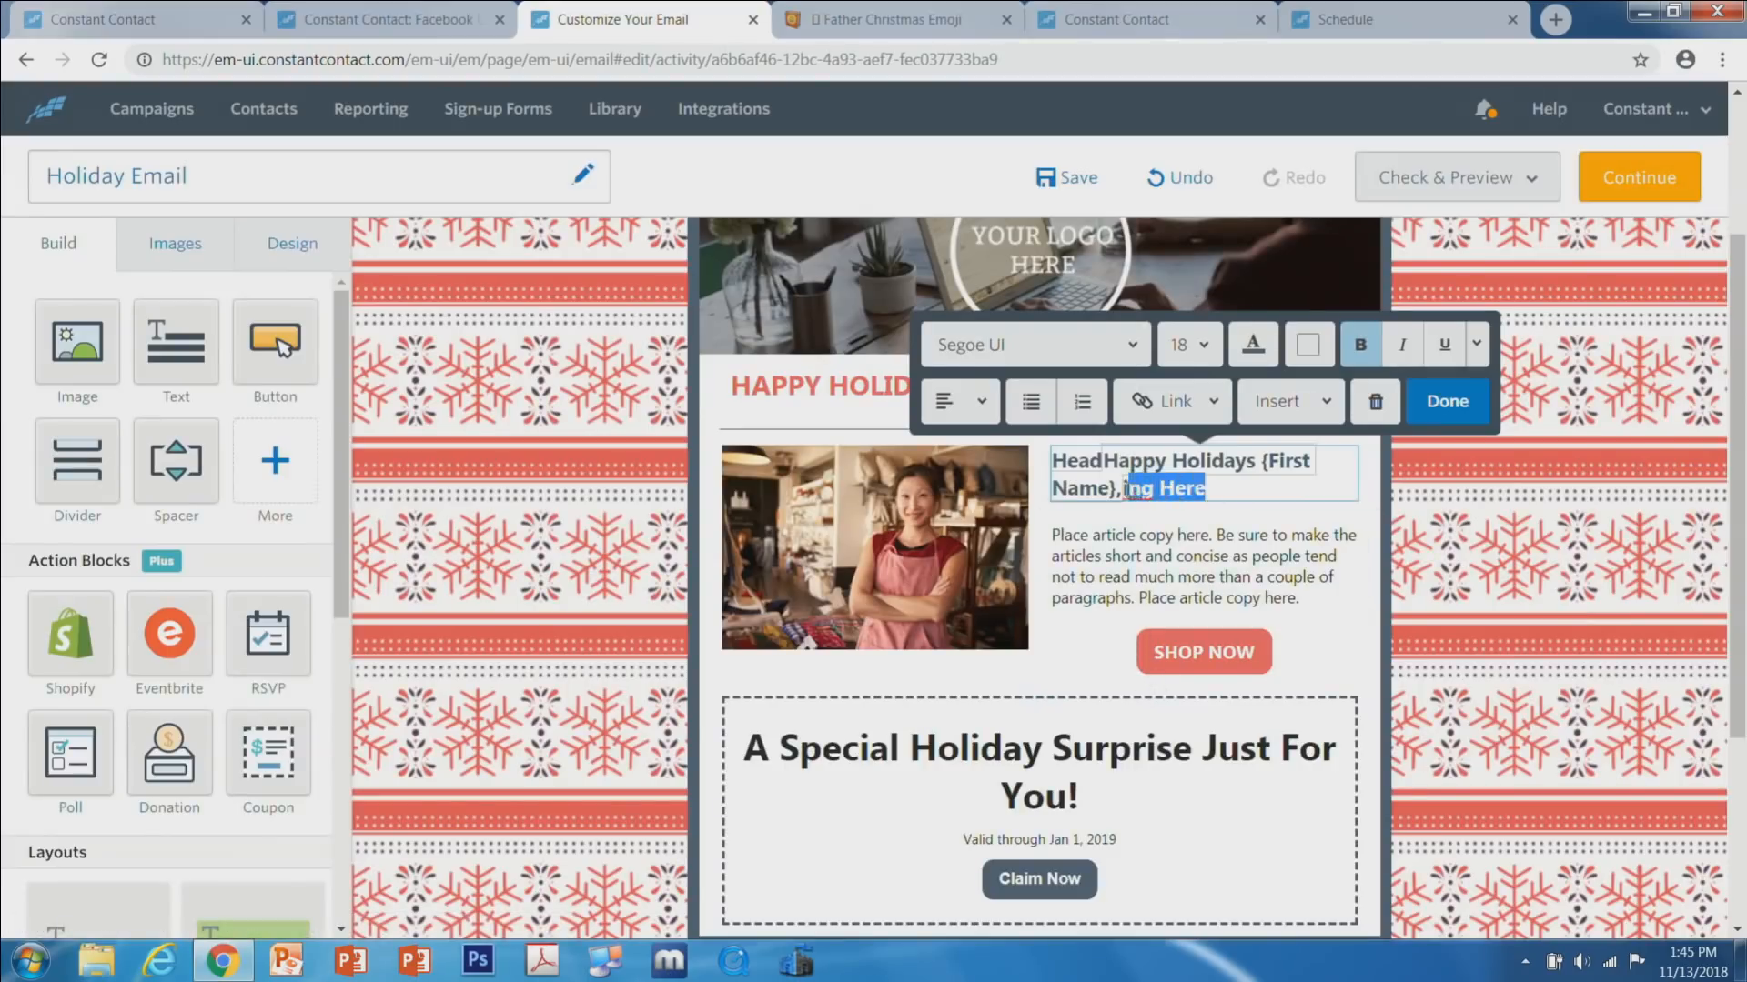
key("BackSpace")
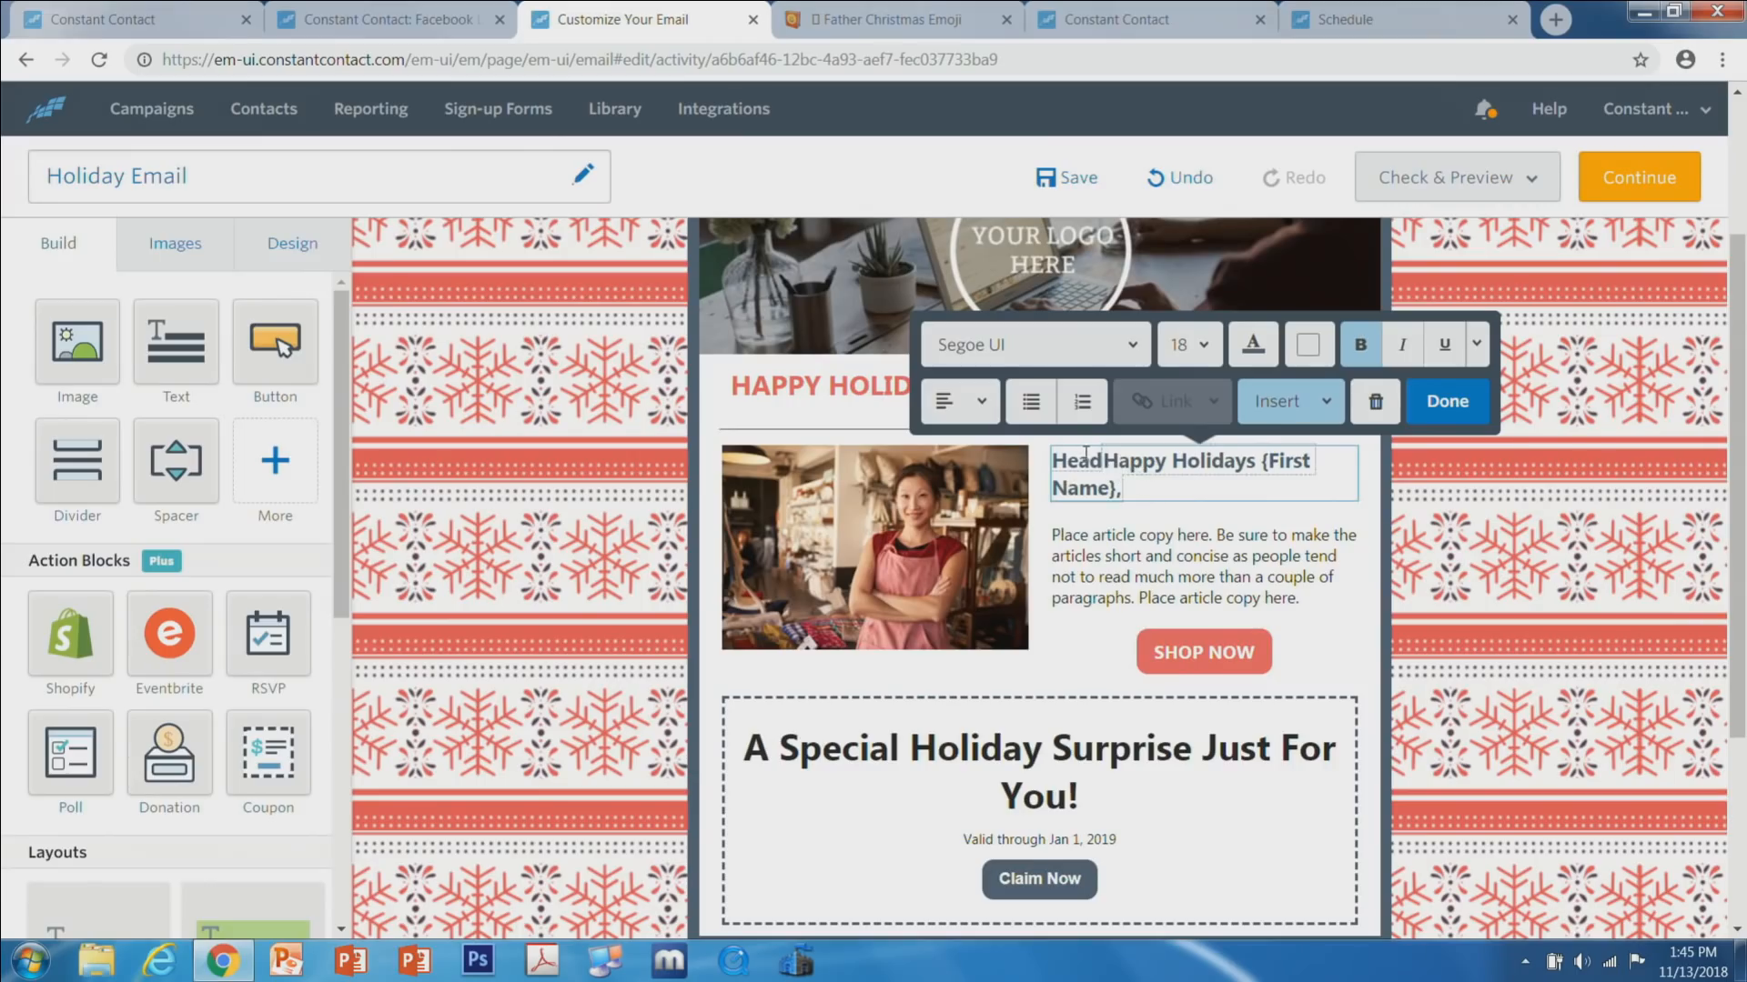
left_click_drag(1054, 462, 1108, 465)
key("BackSpace")
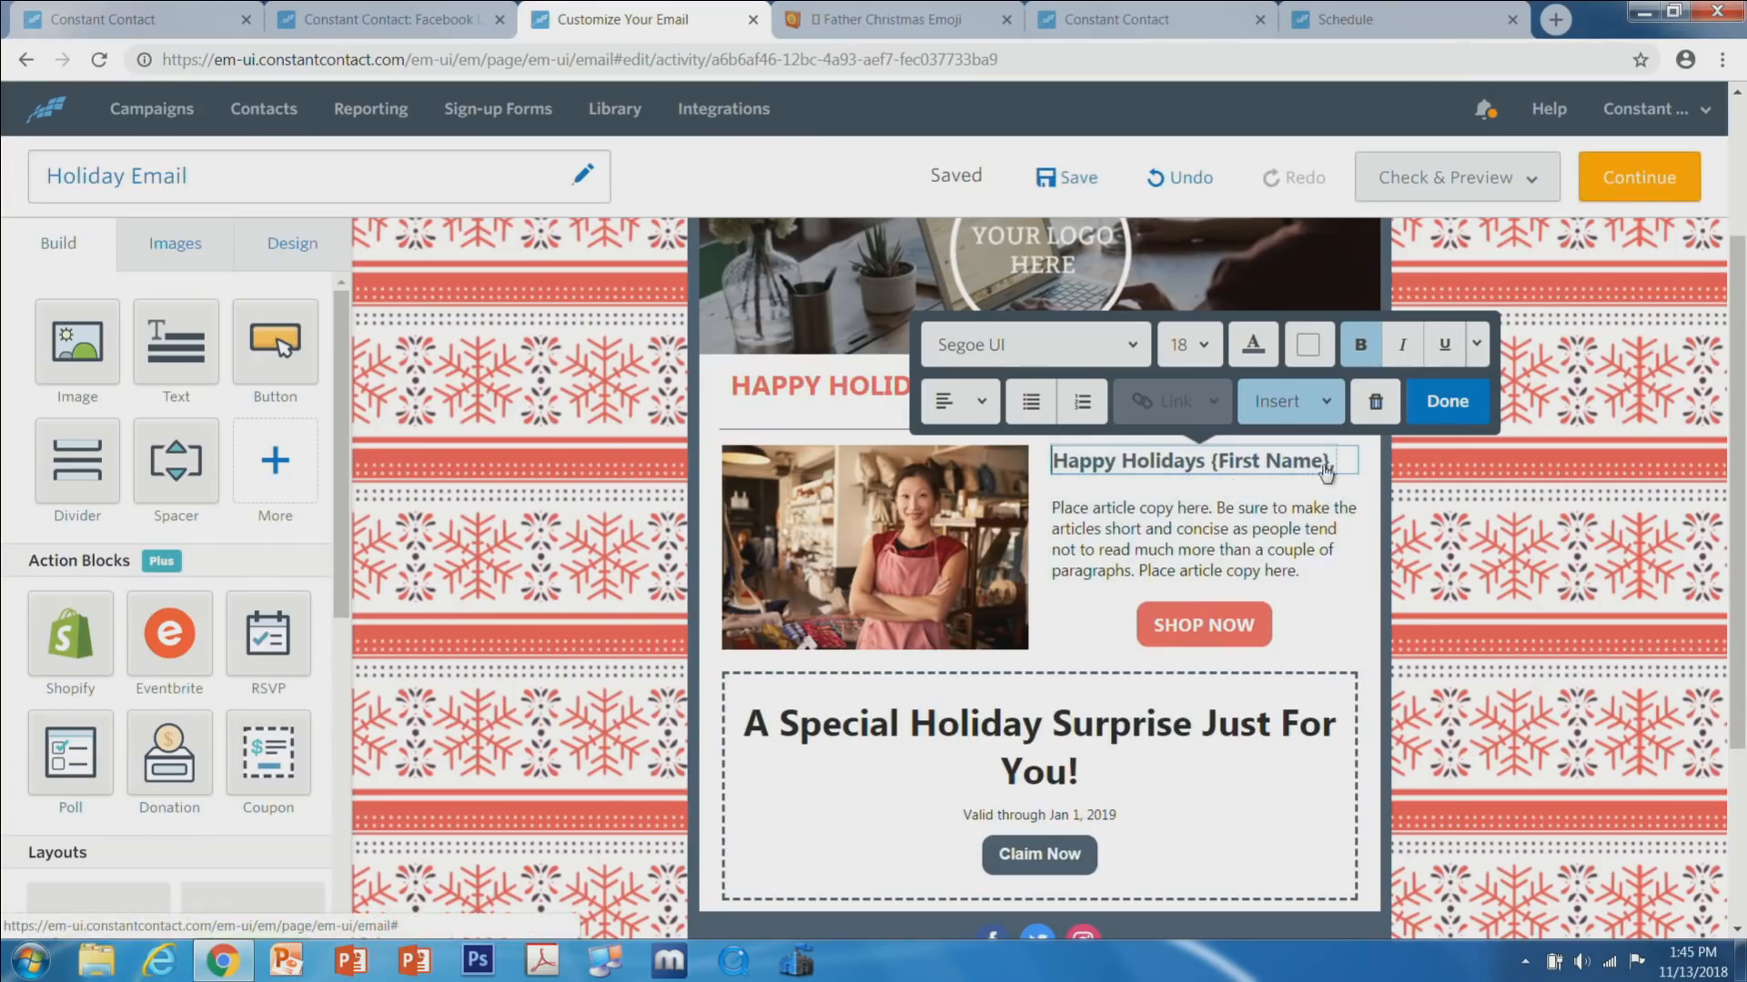
left_click(1416, 402)
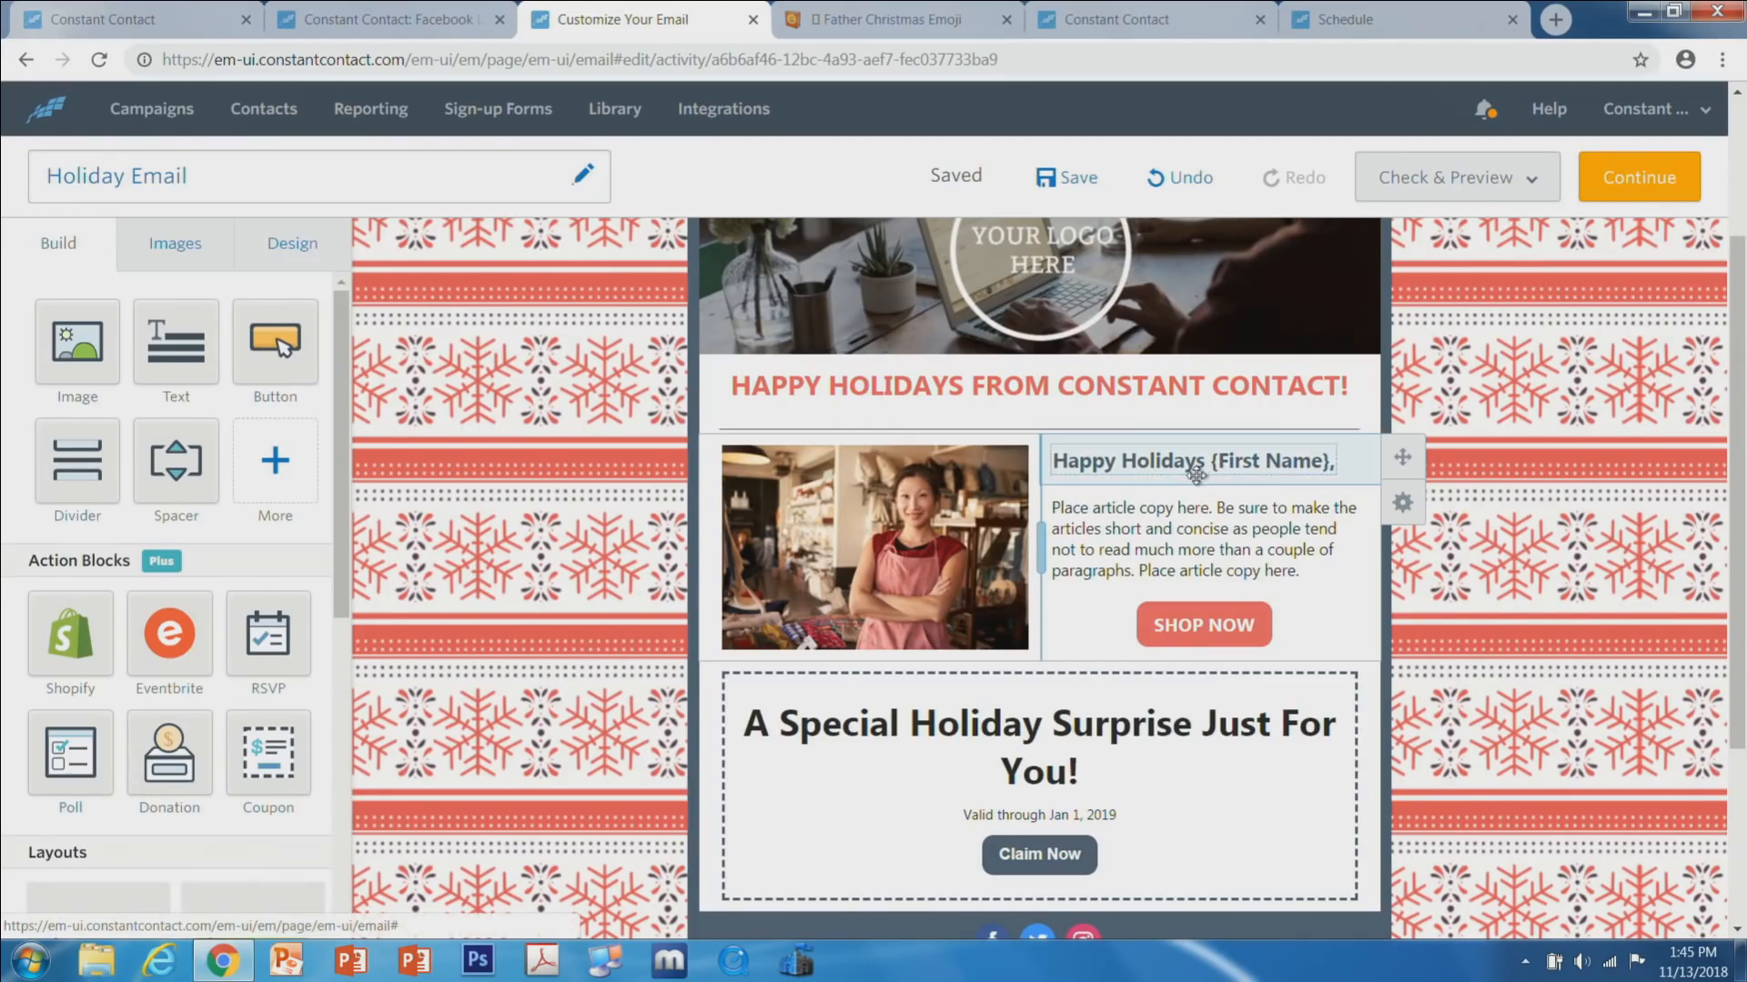
Open the email's subject settings and browse the built-in emoji categories for the subject line.
scroll(1192, 478, "up", 3)
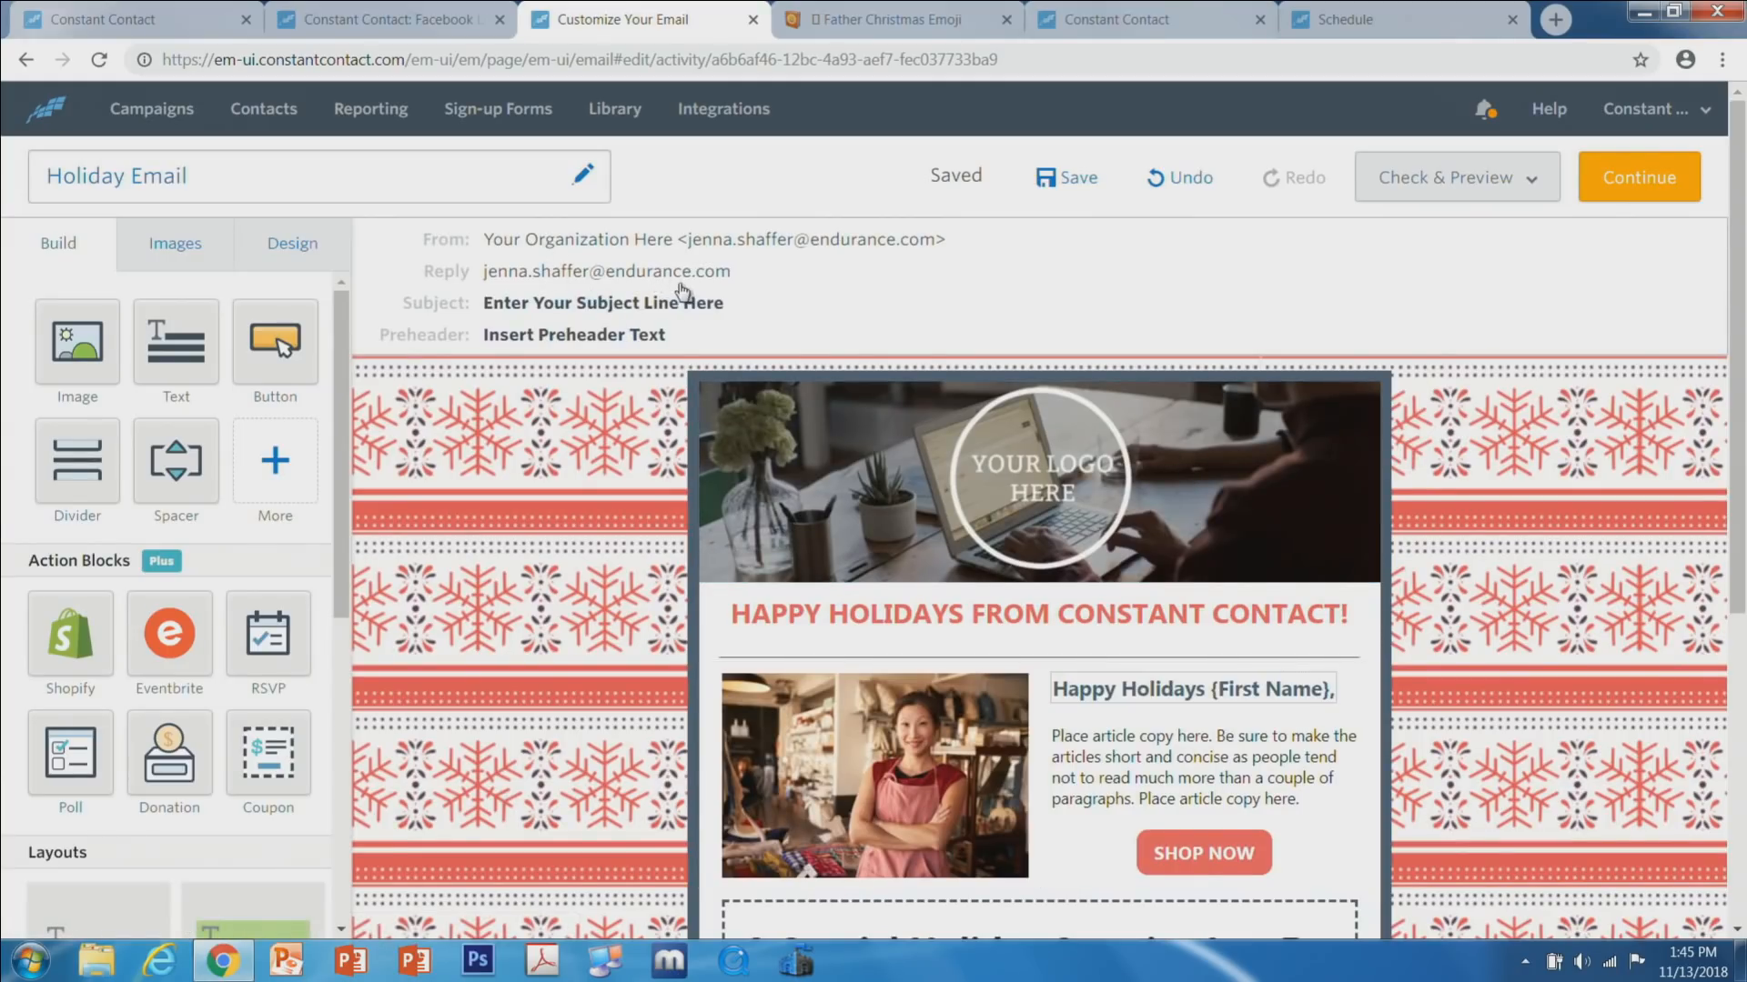
left_click(632, 305)
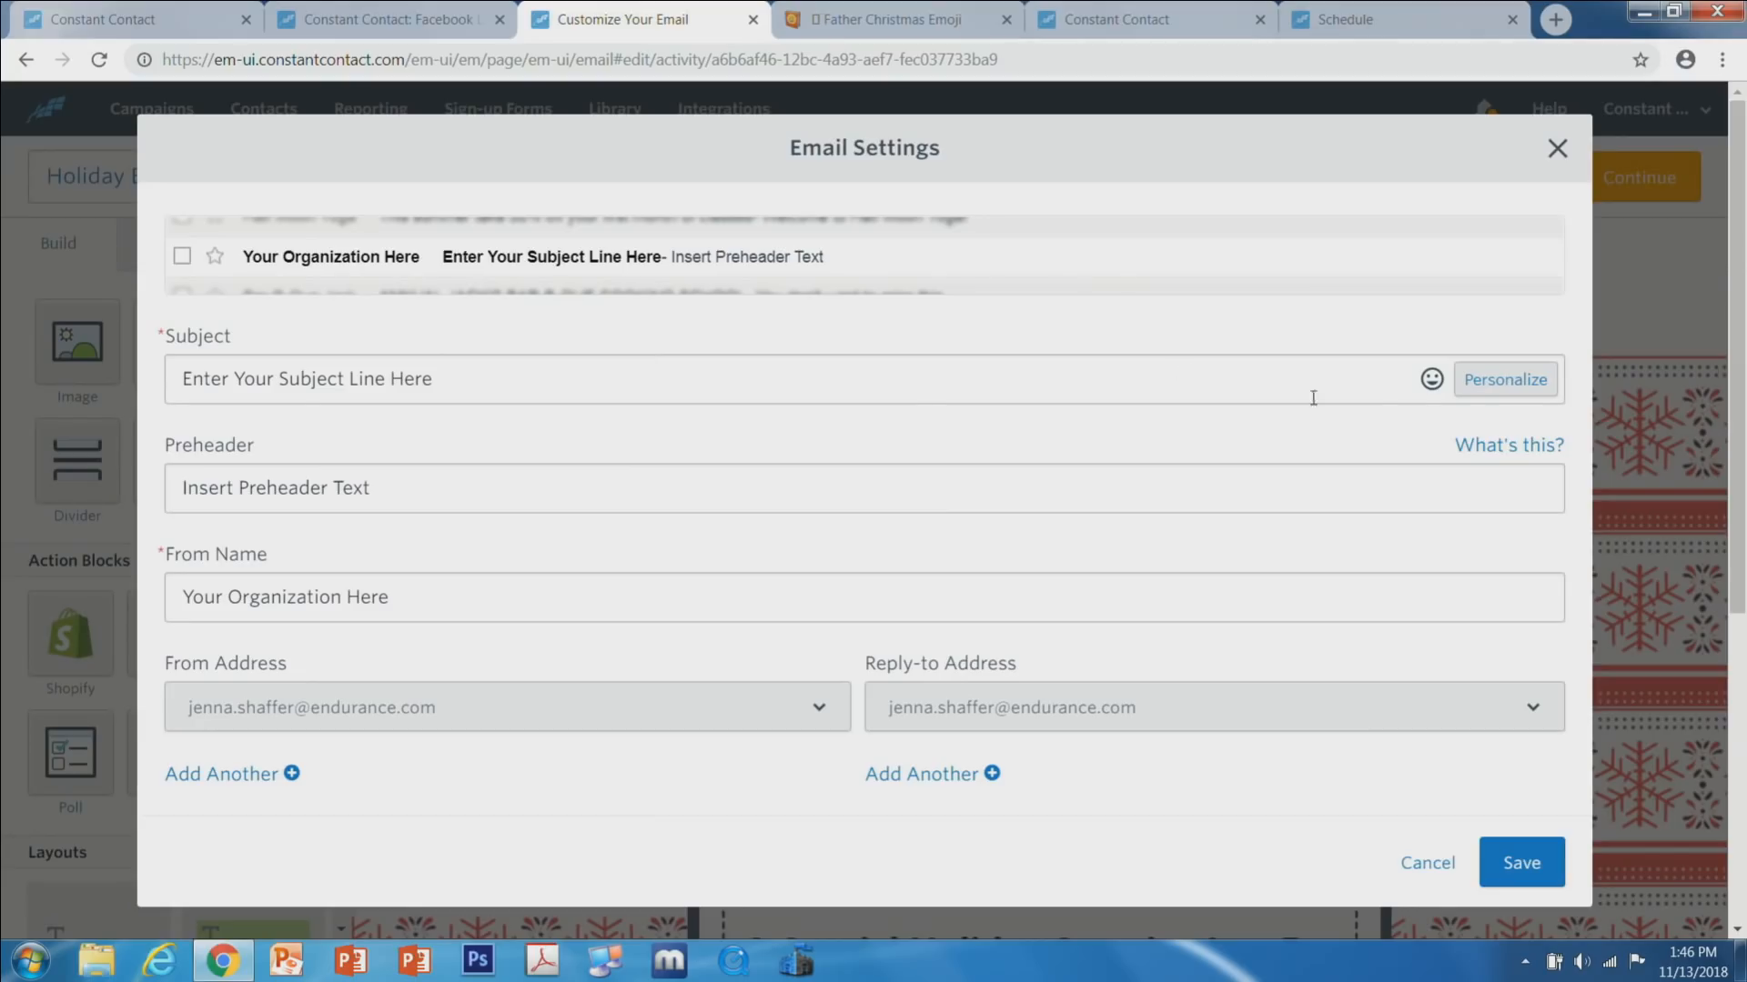
left_click(1432, 380)
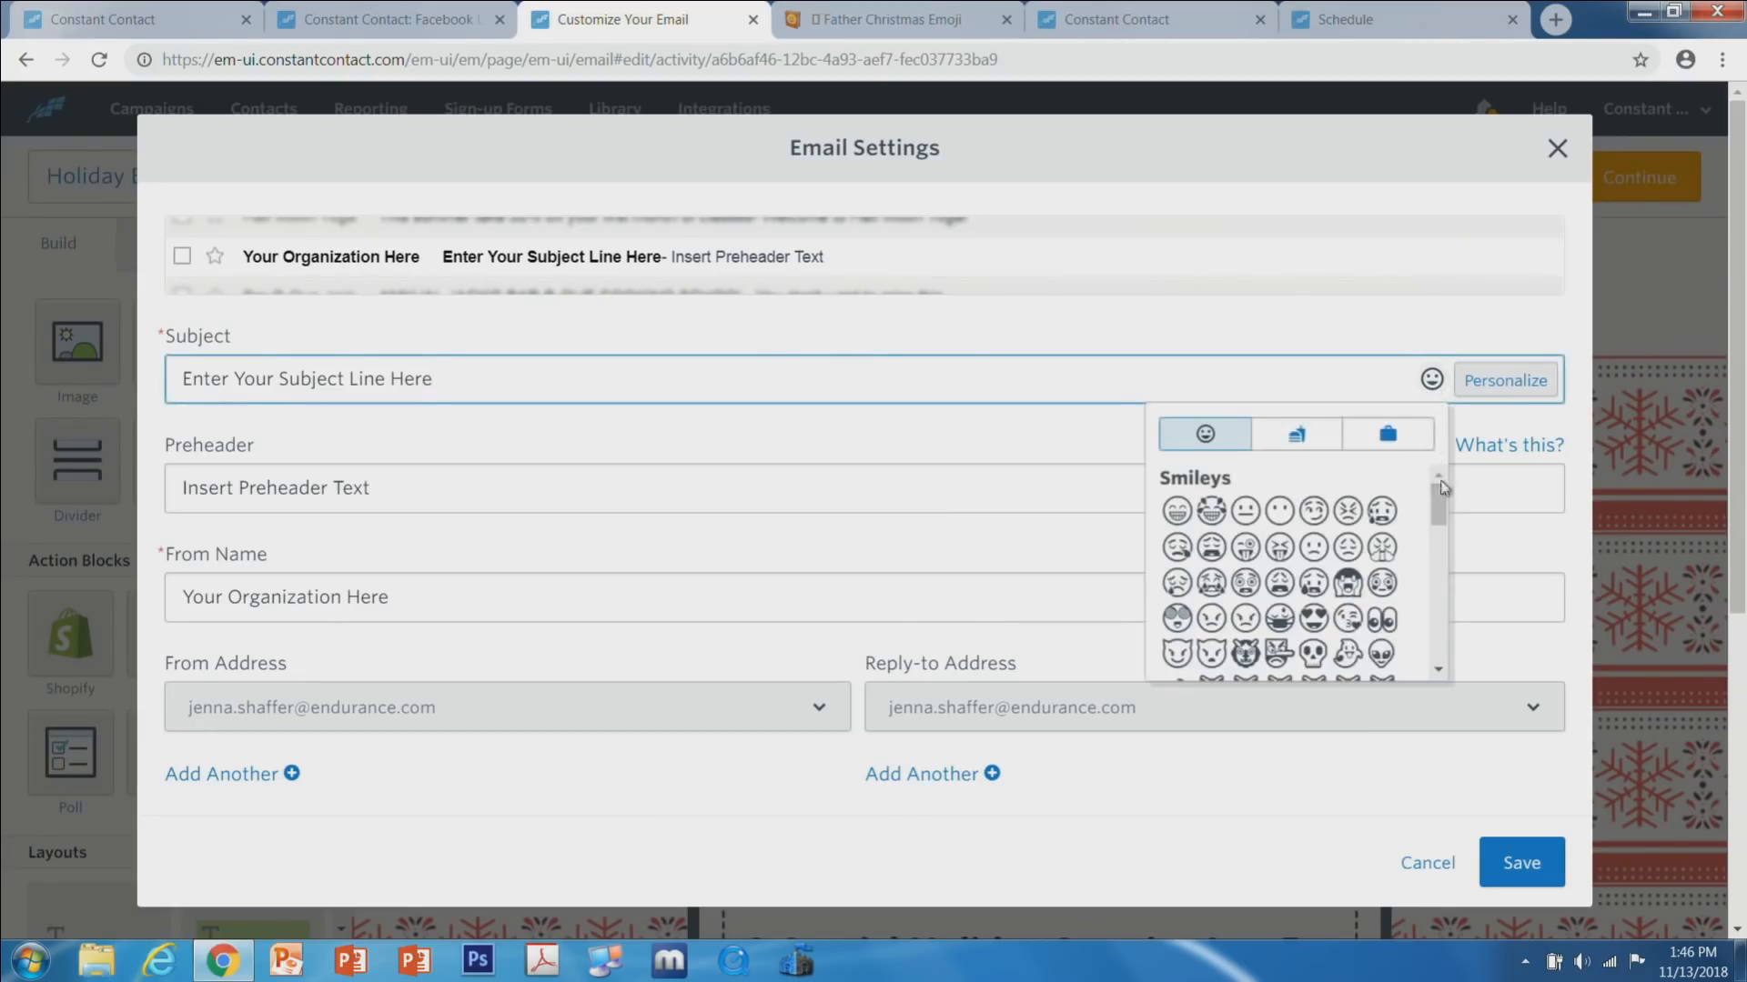
mouse_move(1439, 500)
left_mouse_down()
mouse_move(1432, 627)
mouse_move(1437, 501)
left_mouse_up()
left_click(1294, 443)
left_click(1383, 437)
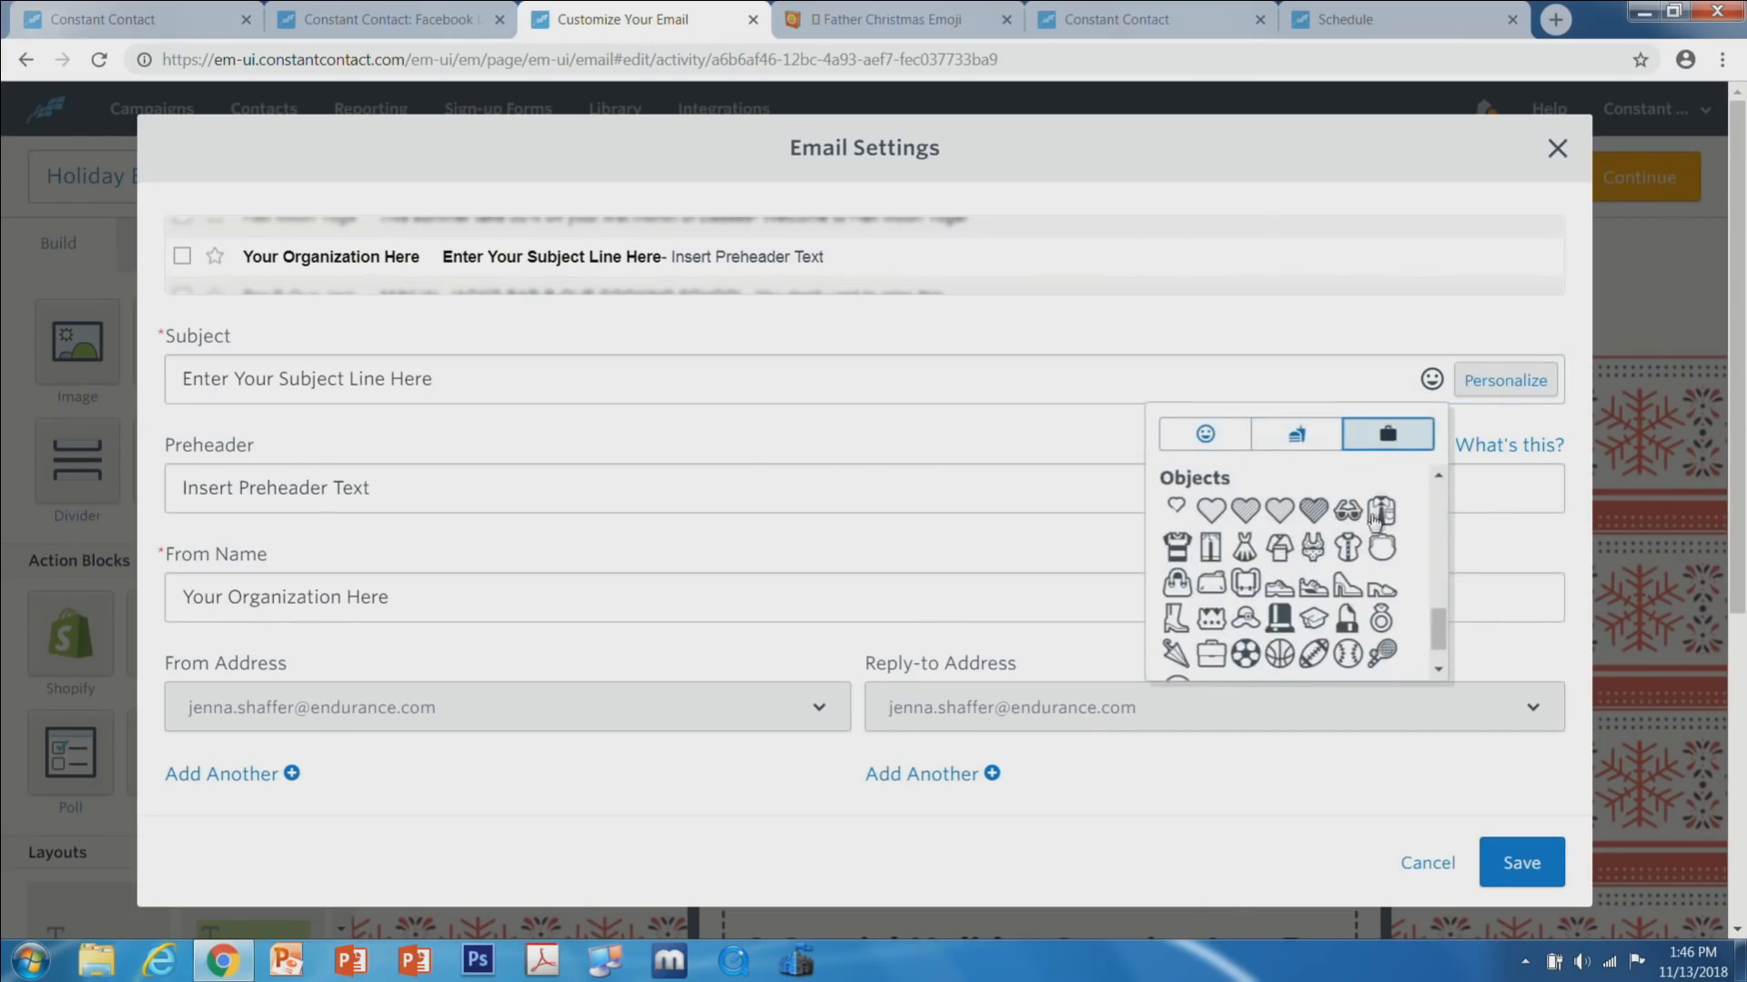
left_click_drag(1439, 634, 1457, 506)
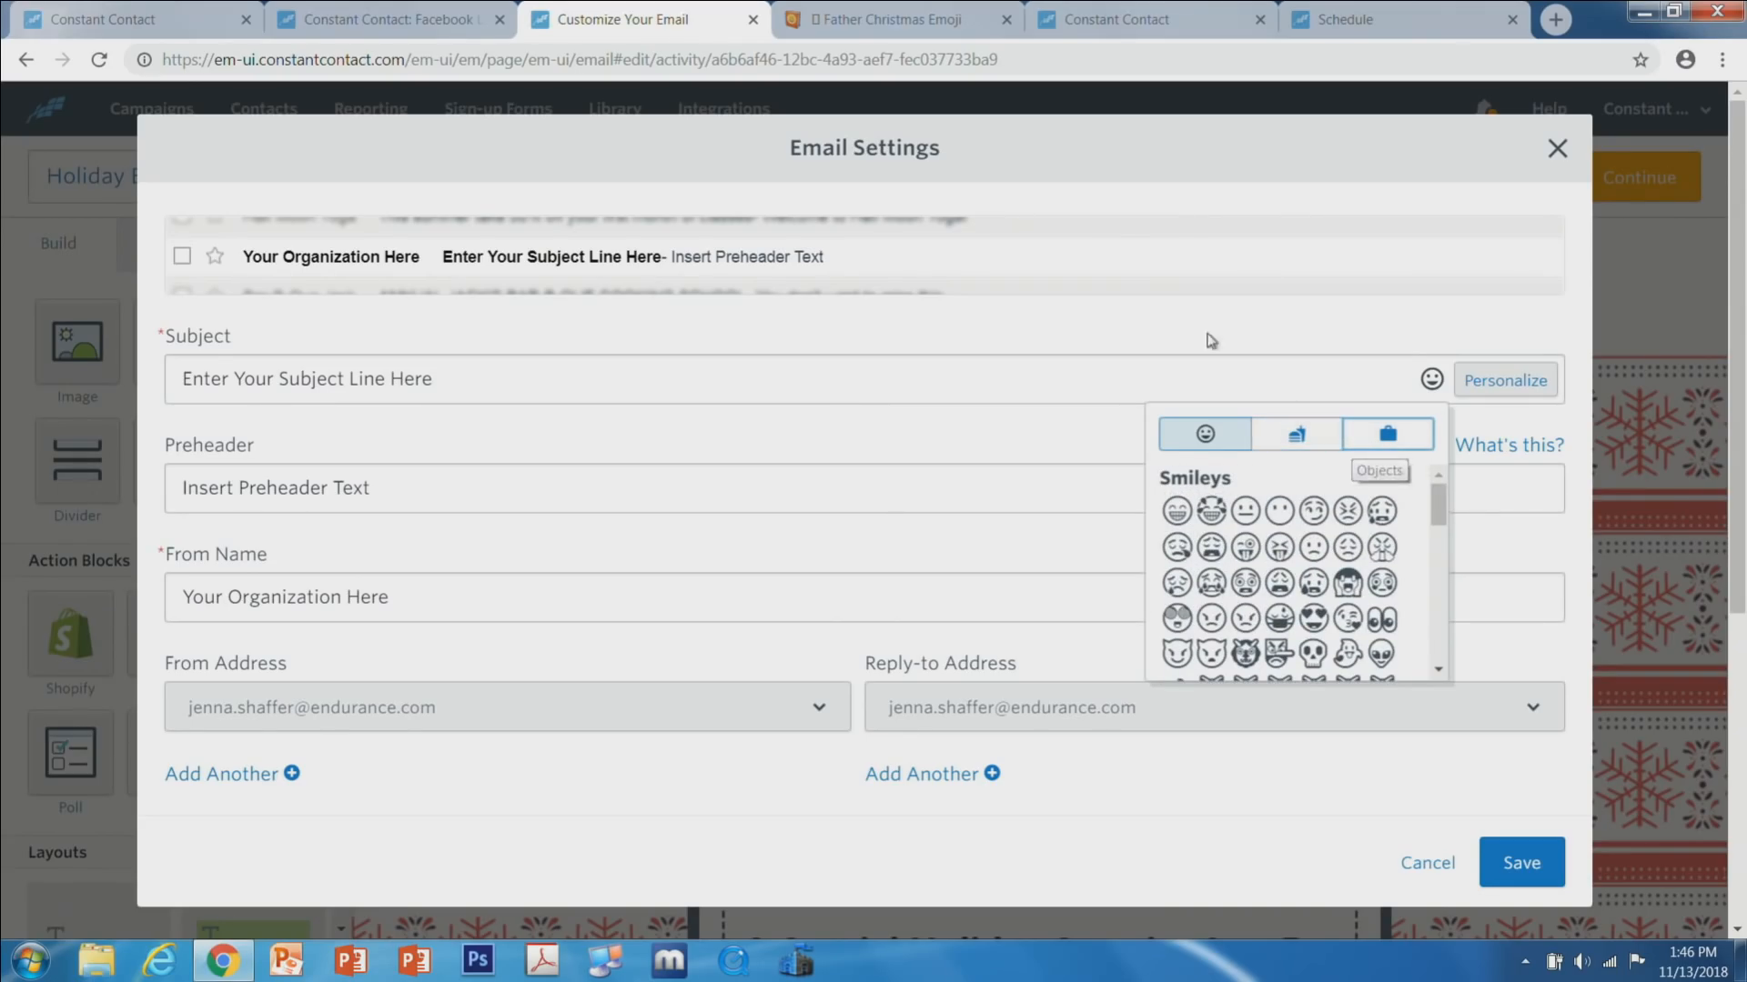
Switch to Emojipedia and search from its home page for "gift".
left_click(885, 21)
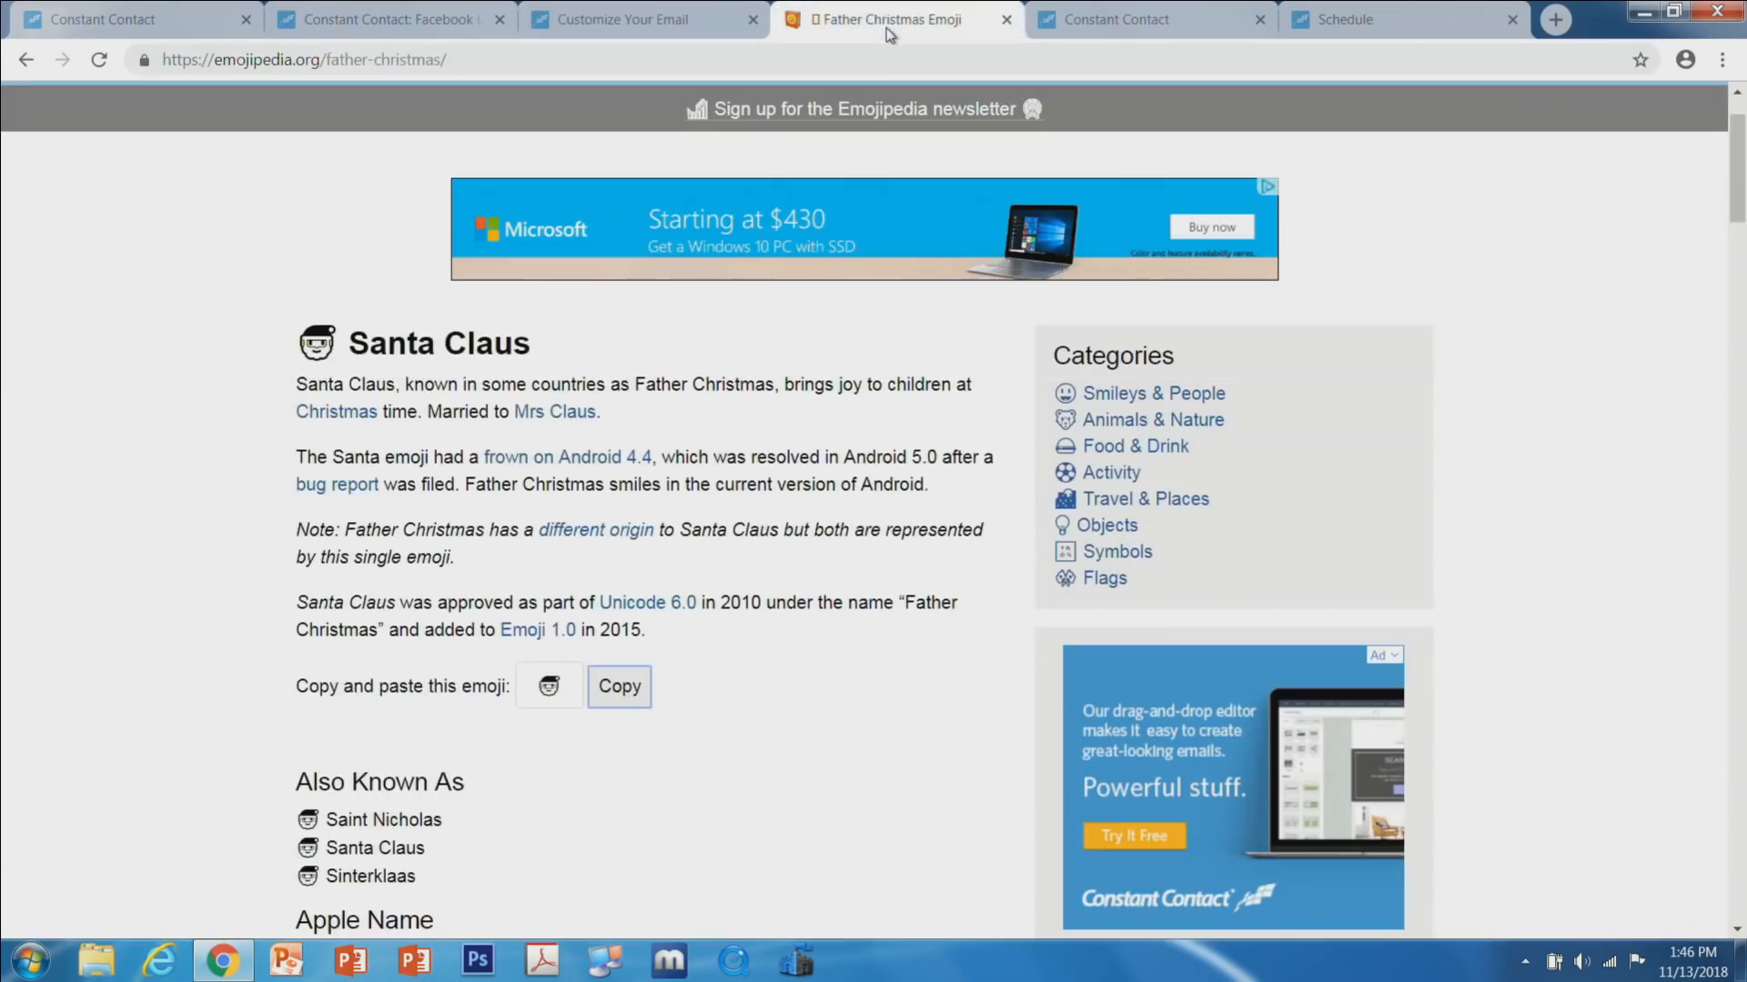
scroll(406, 364, "down", 3)
scroll(410, 405, "up", 5)
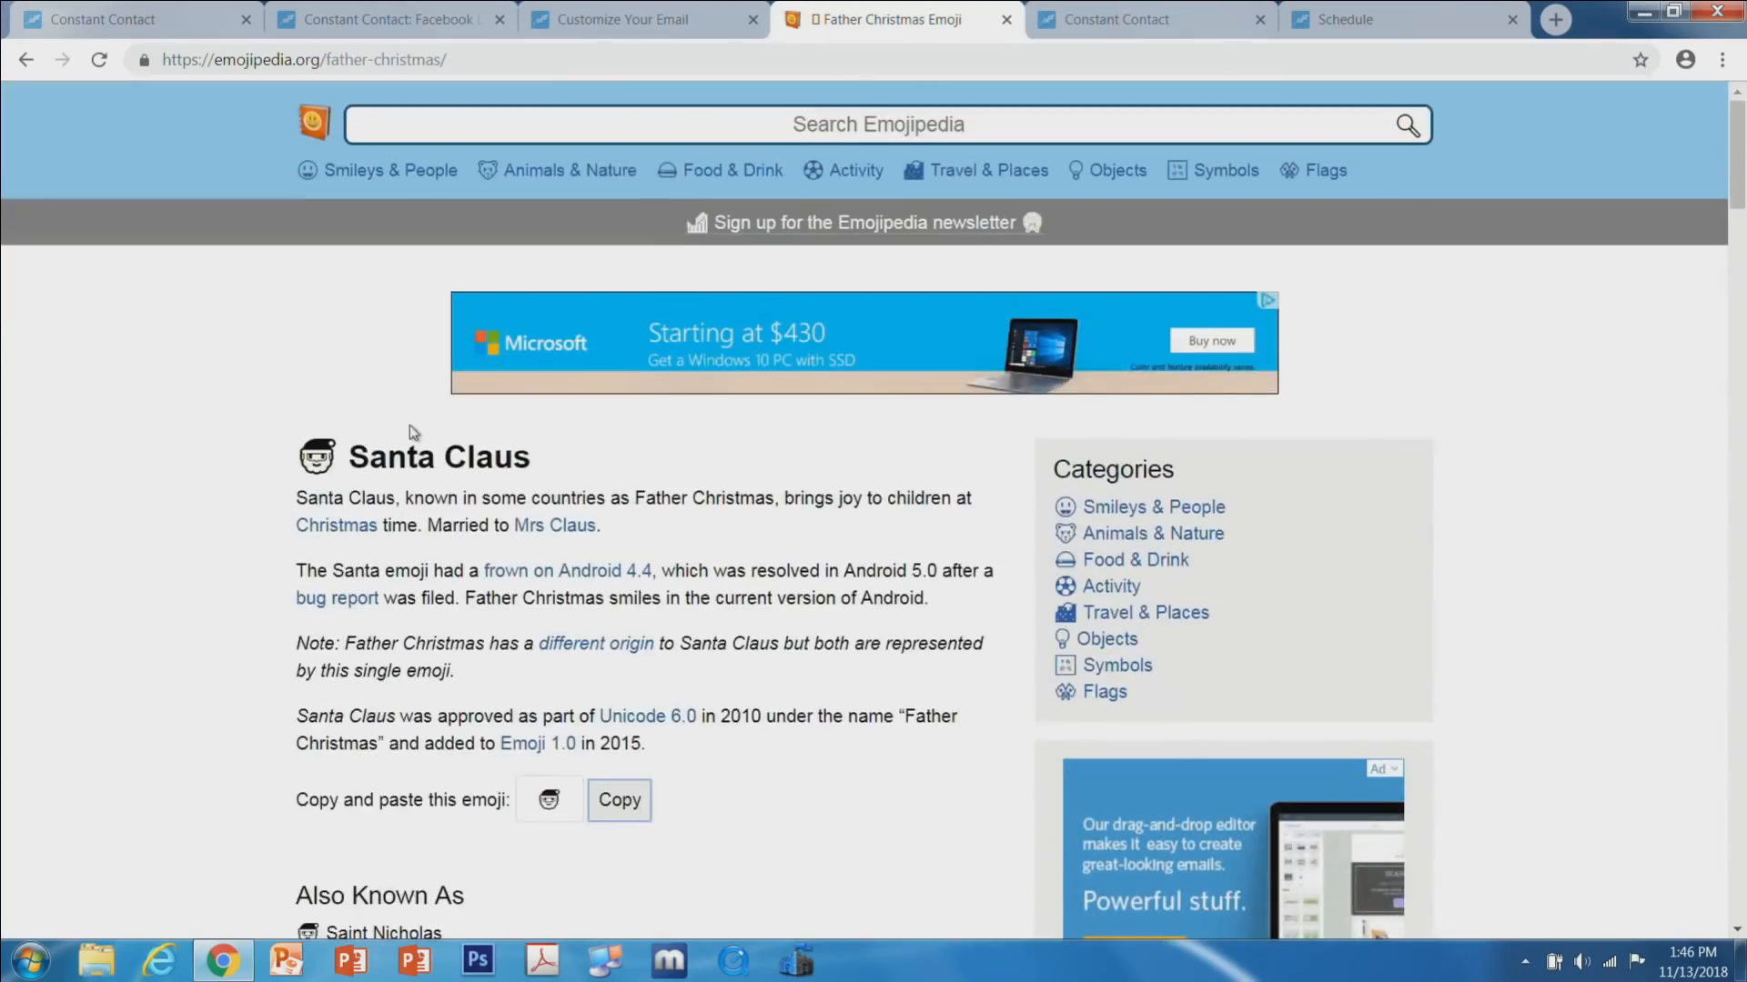
left_click(315, 122)
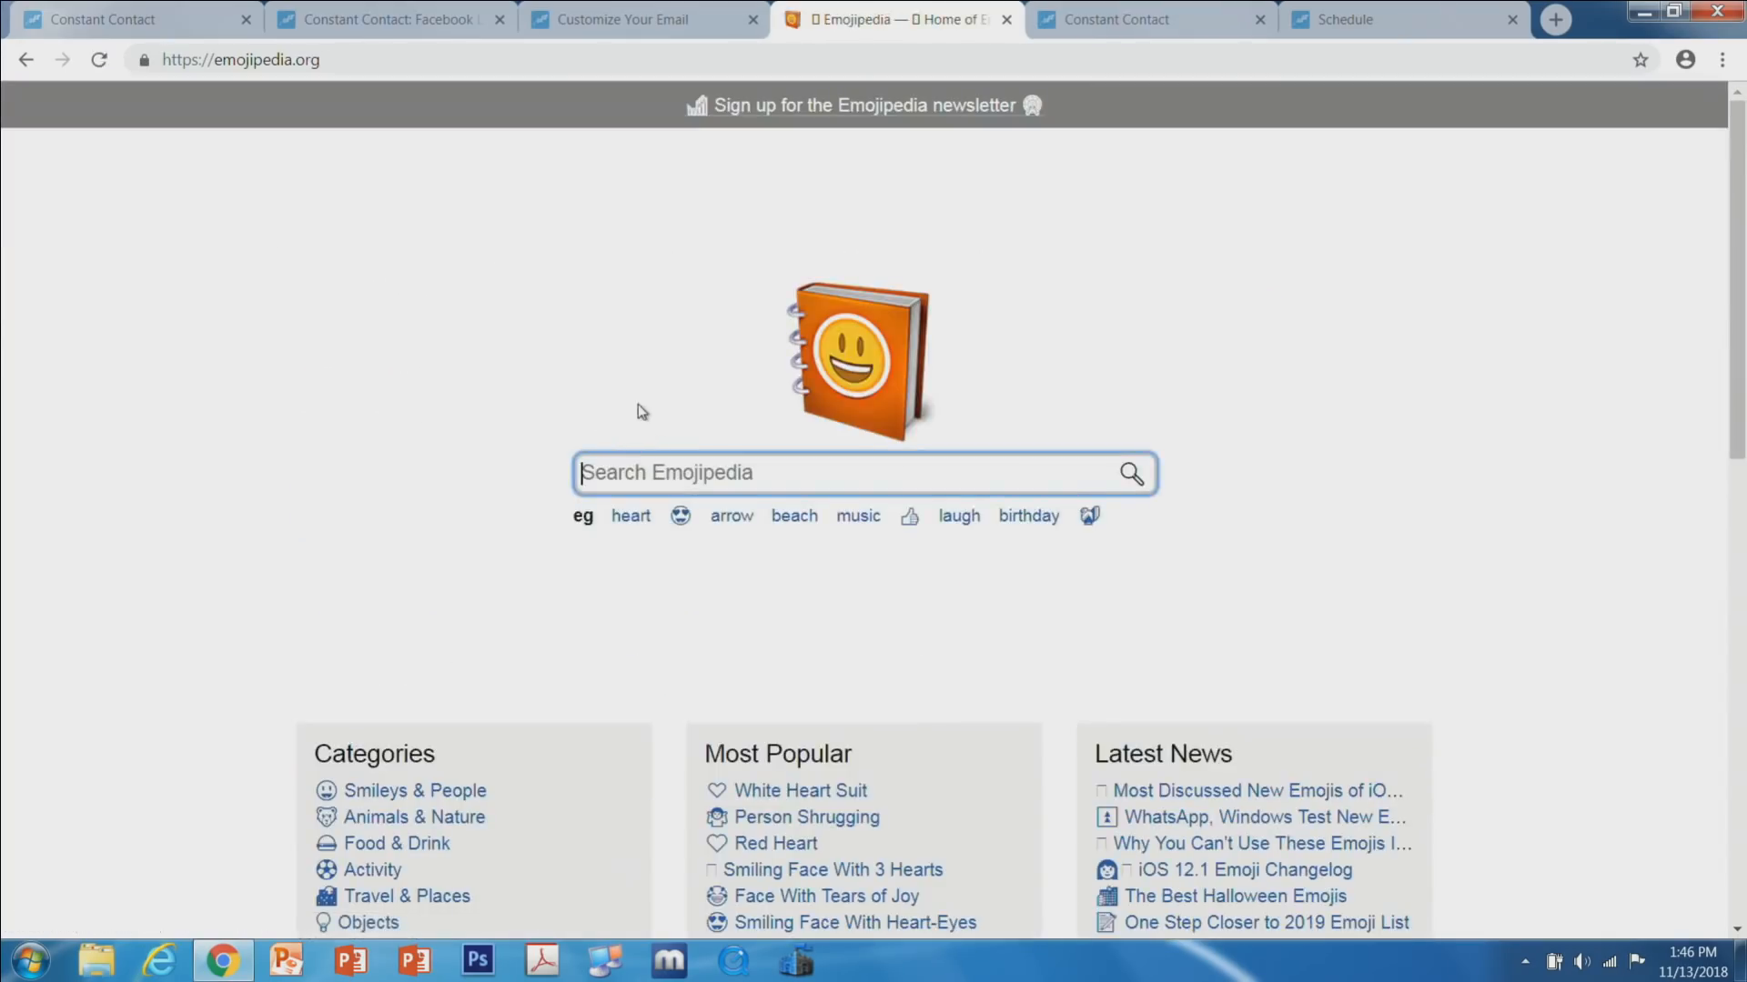
type("gift")
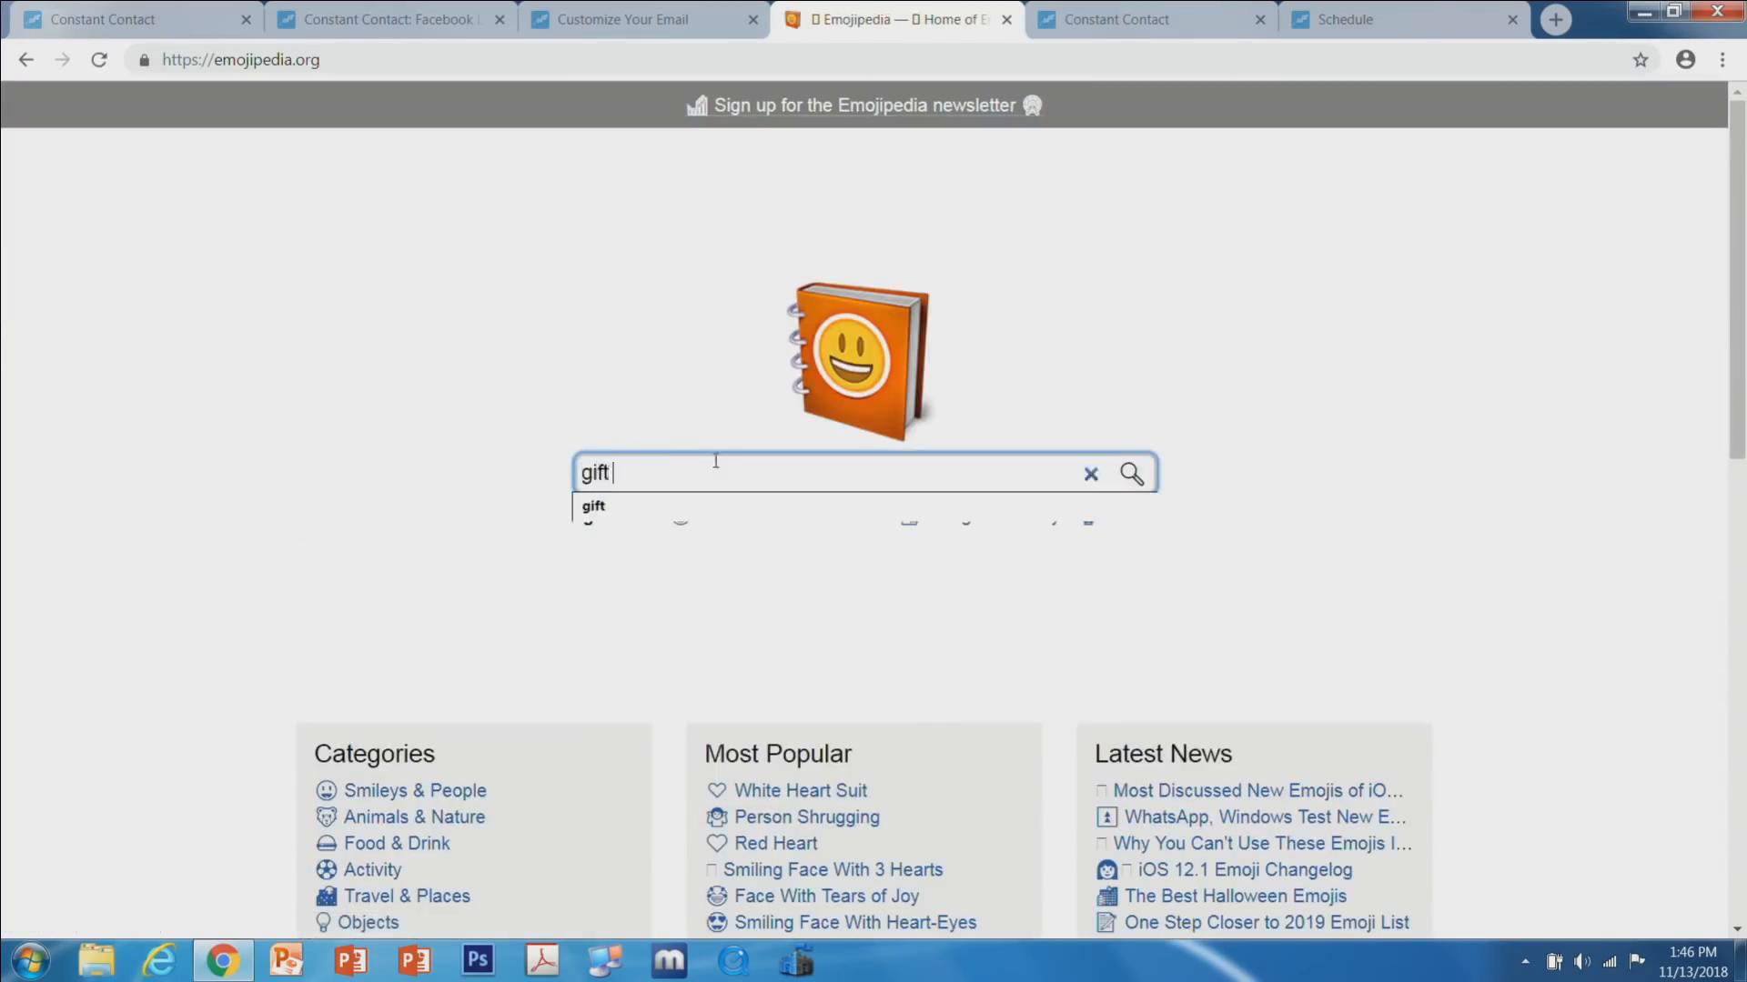
key("Return")
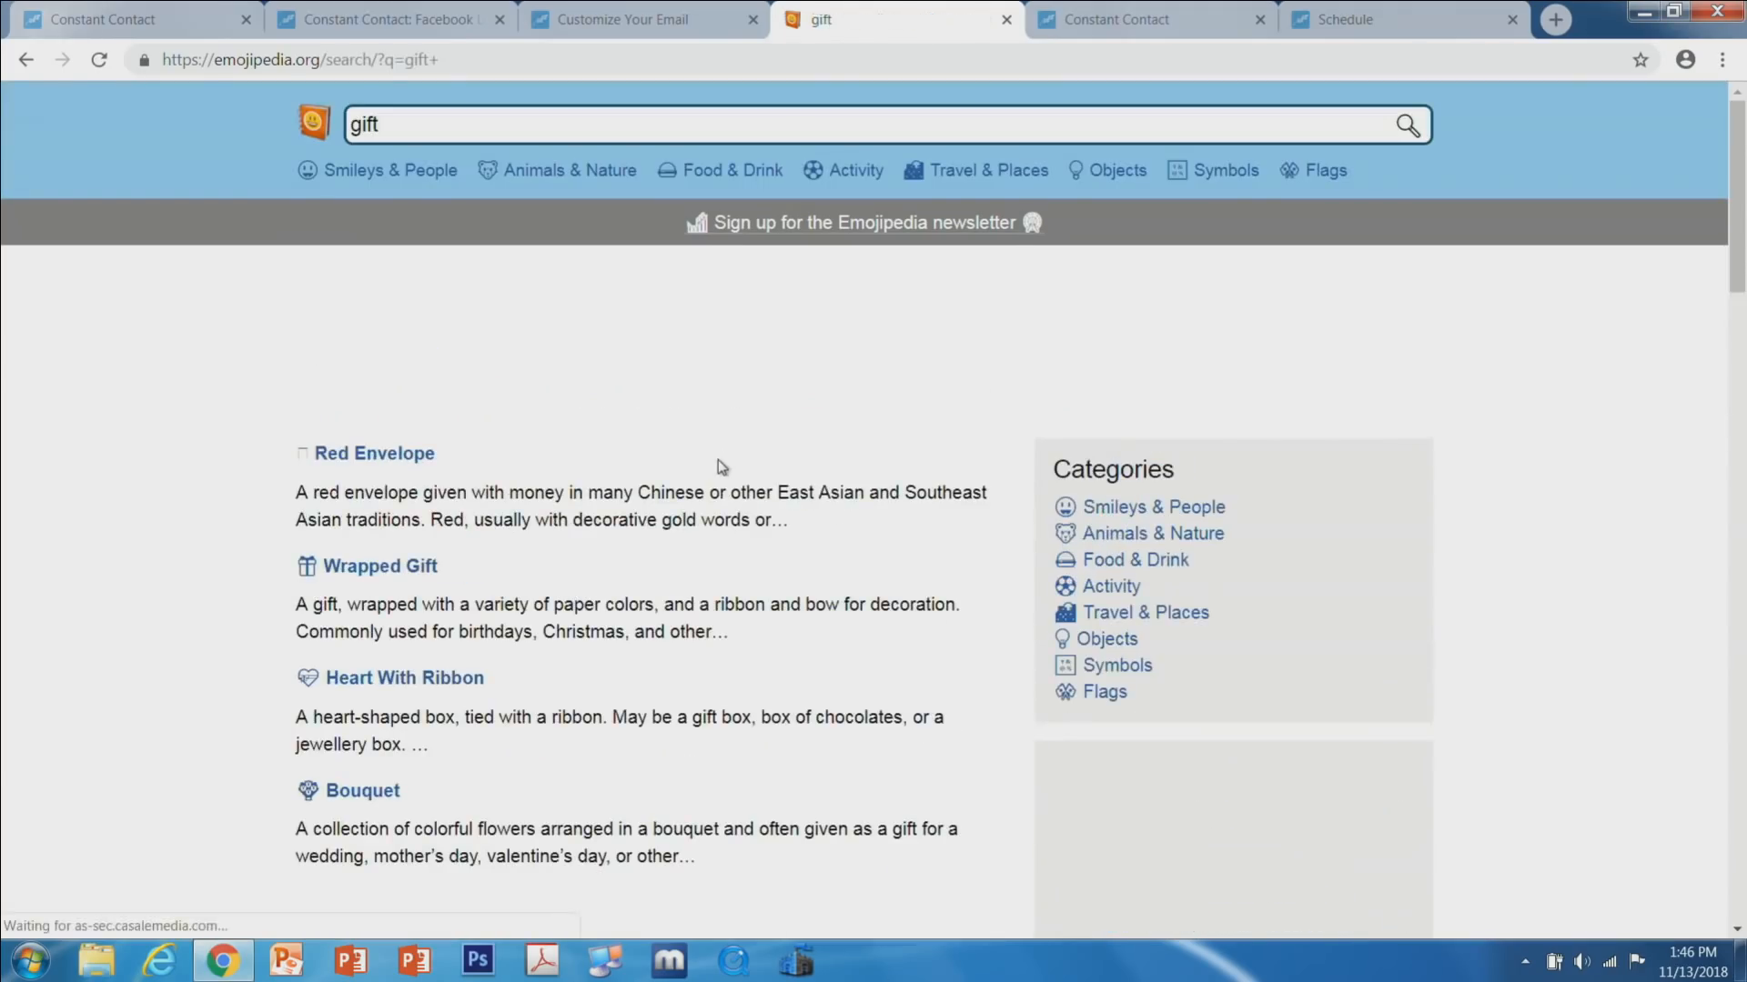
Open the Wrapped Gift emoji, look over its platform designs, and copy the emoji.
left_click(379, 573)
scroll(893, 592, "down", 10)
scroll(896, 598, "down", 7)
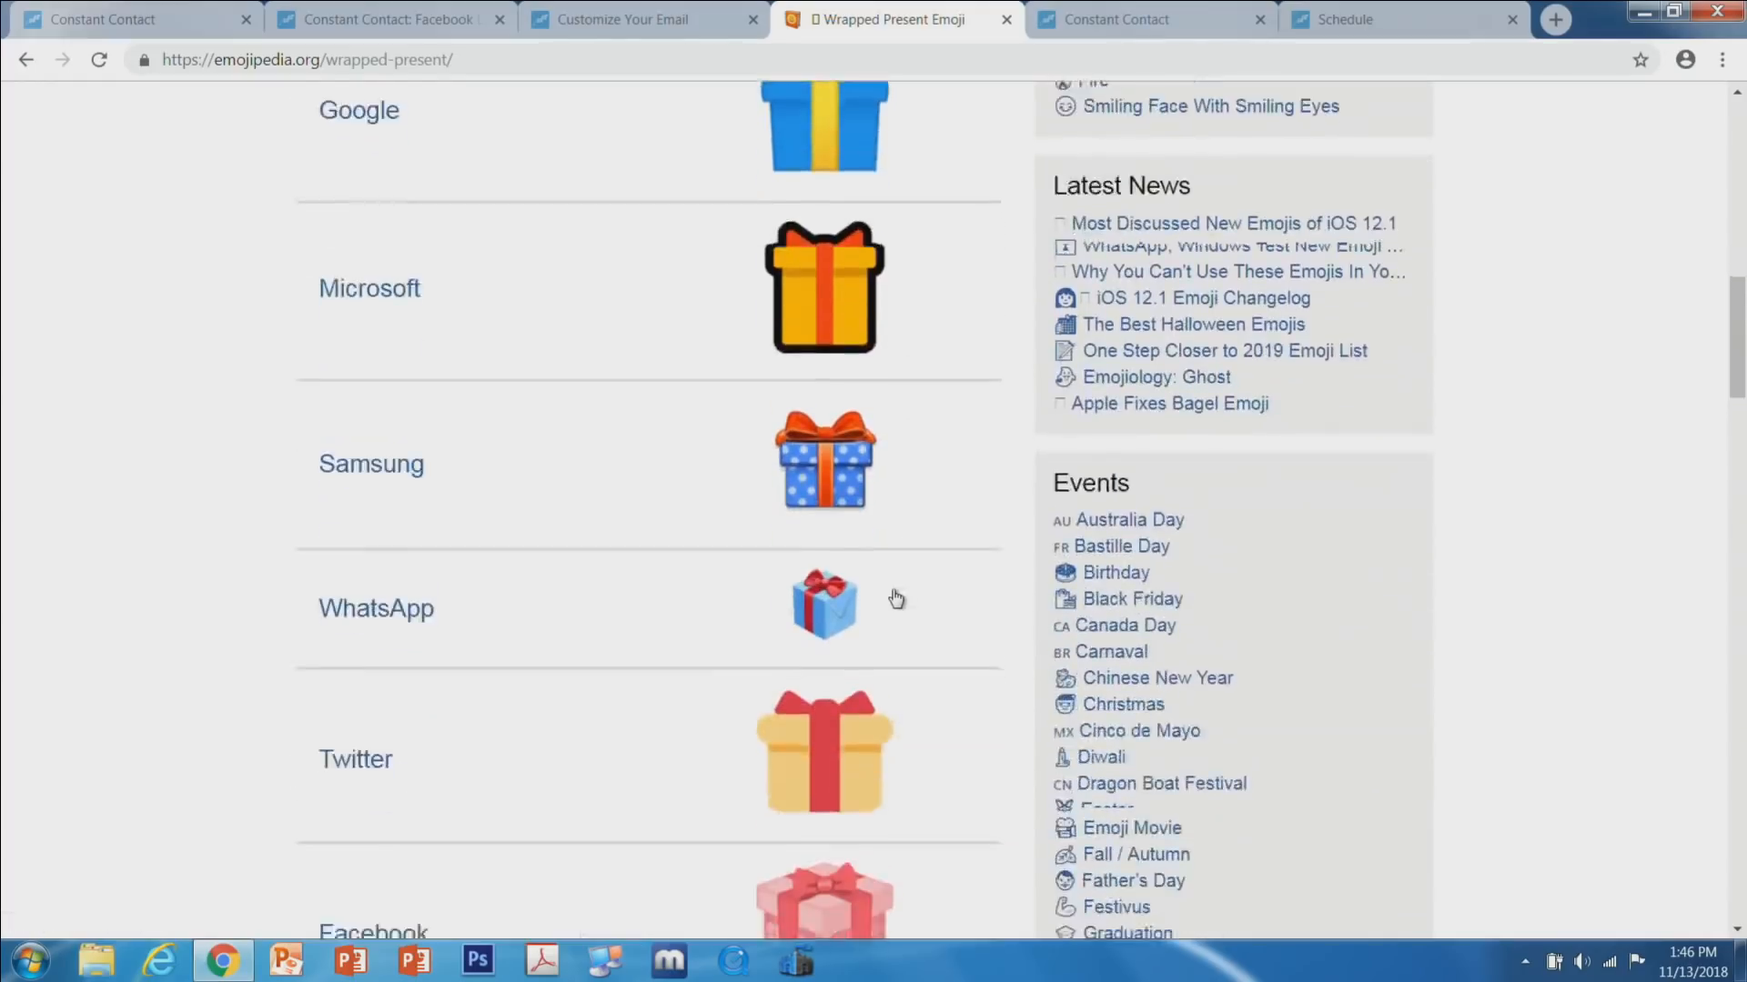
scroll(892, 596, "up", 12)
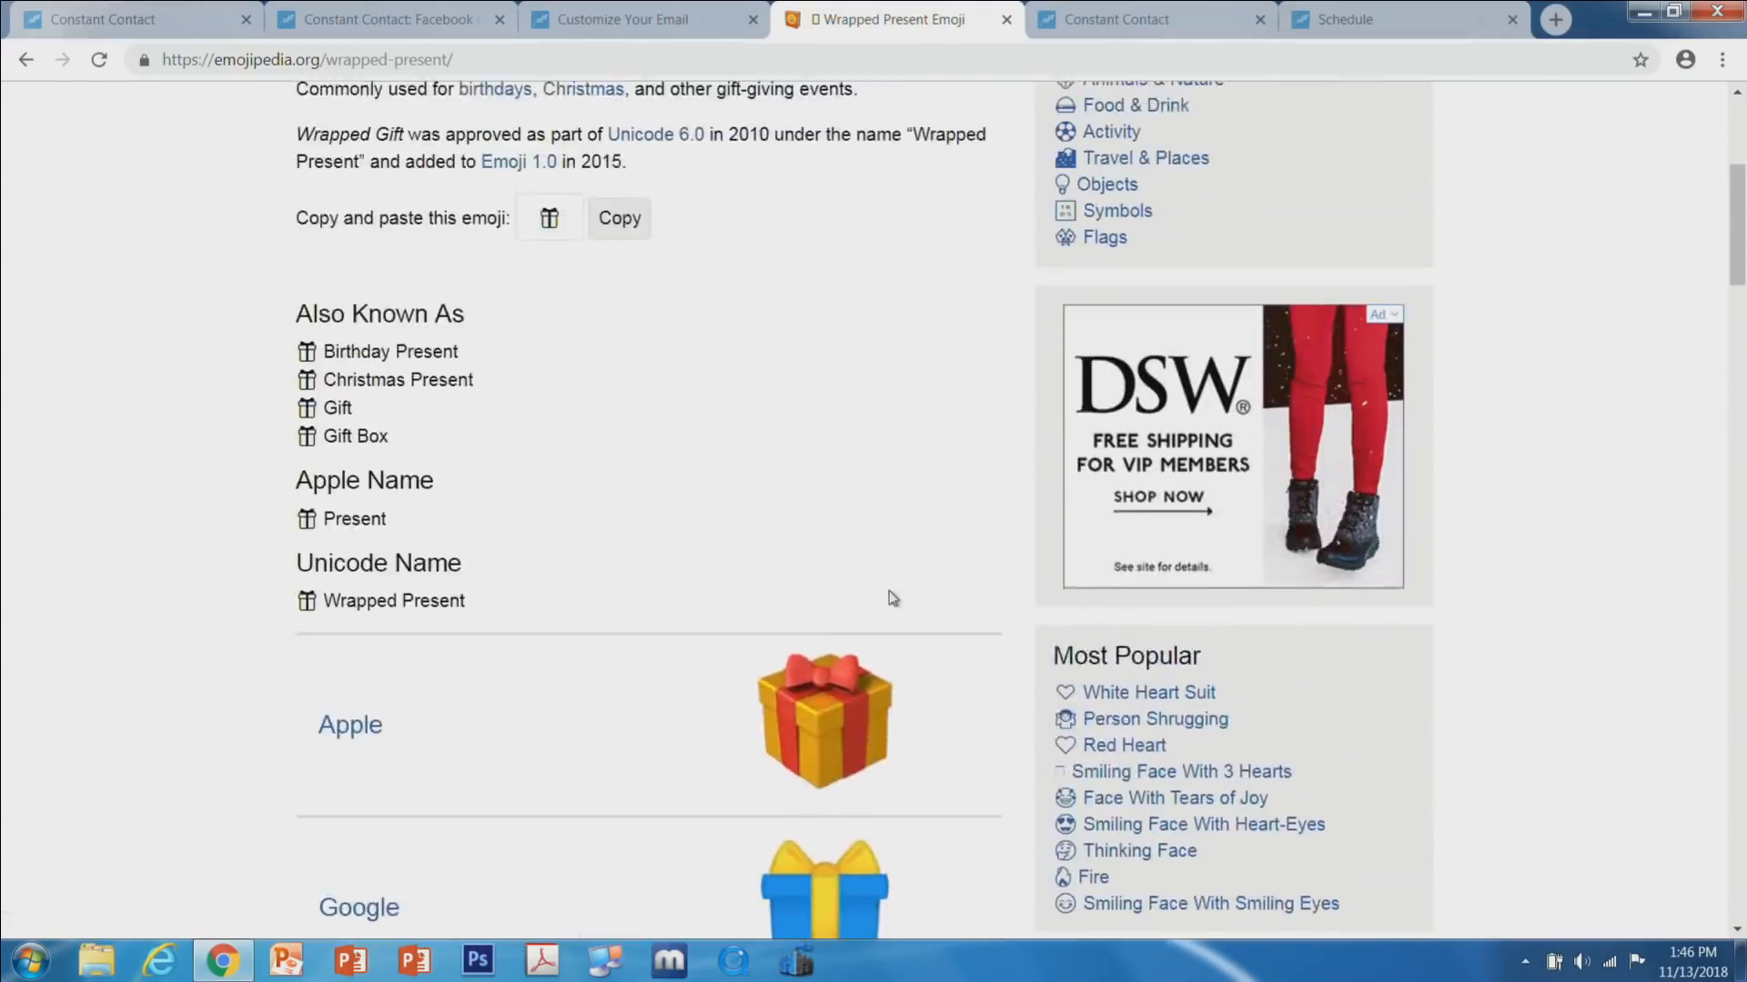
left_click(623, 454)
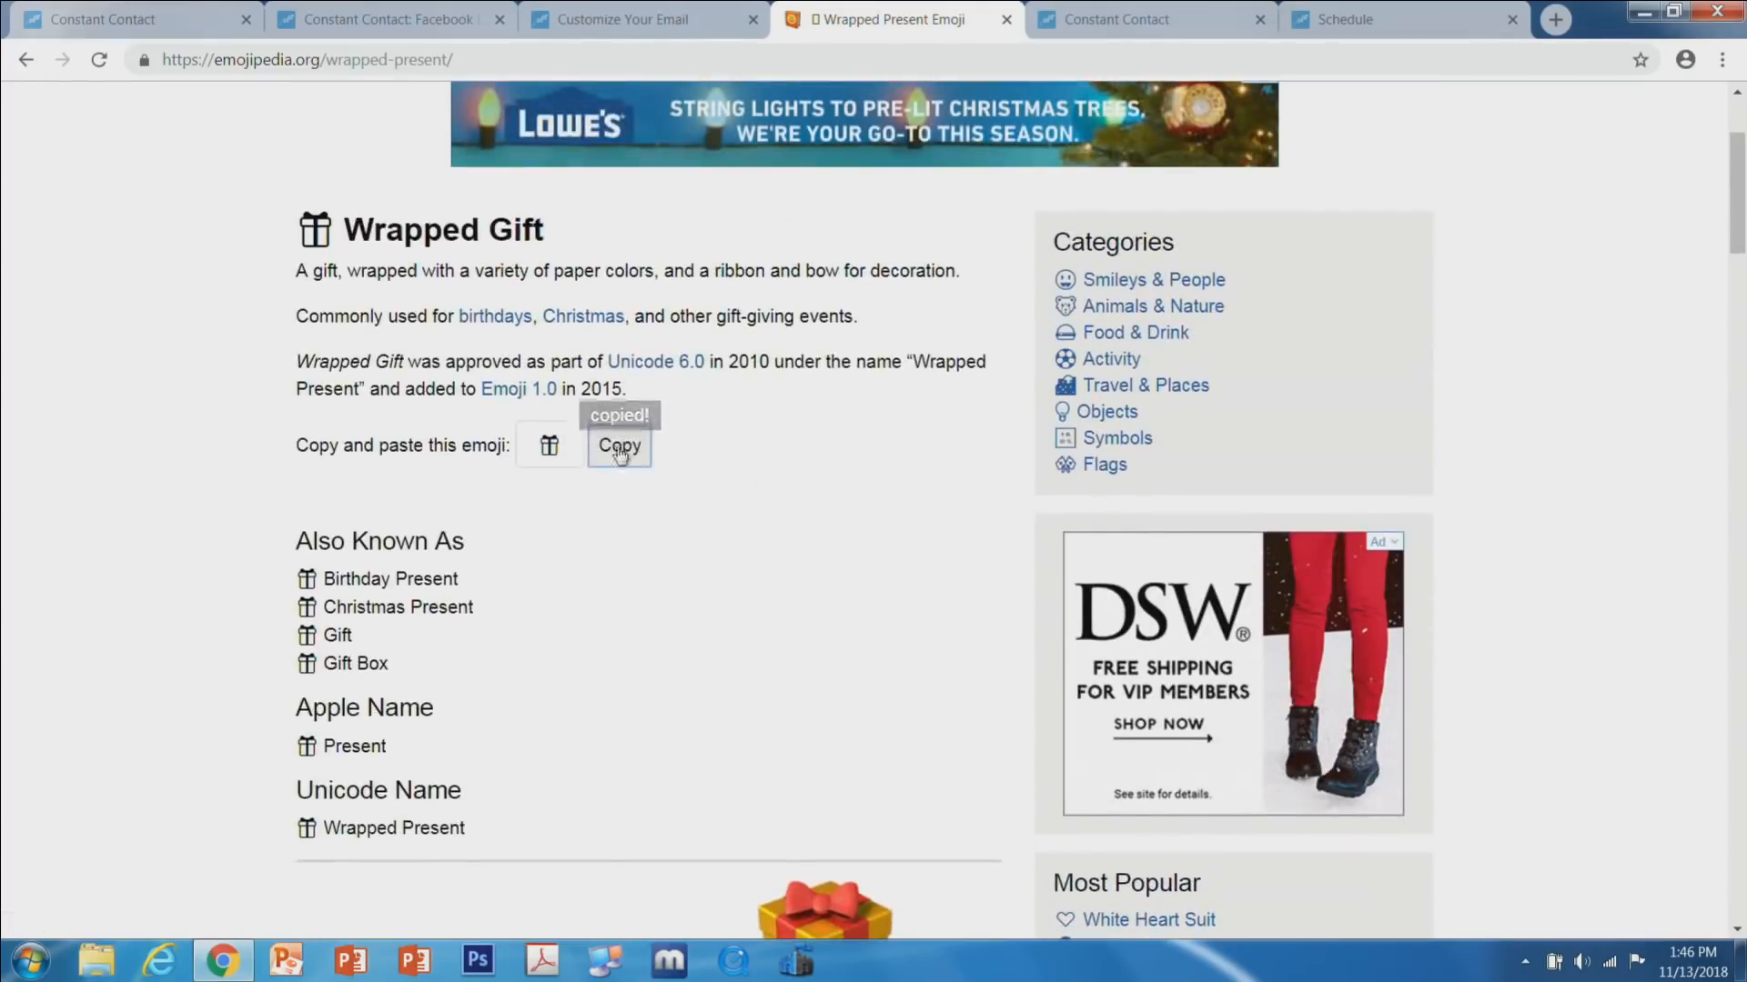
Return to the Constant Contact email settings, paste the gift emoji into the subject and replace the placeholder text with "Brace Your Elf,".
left_click(555, 25)
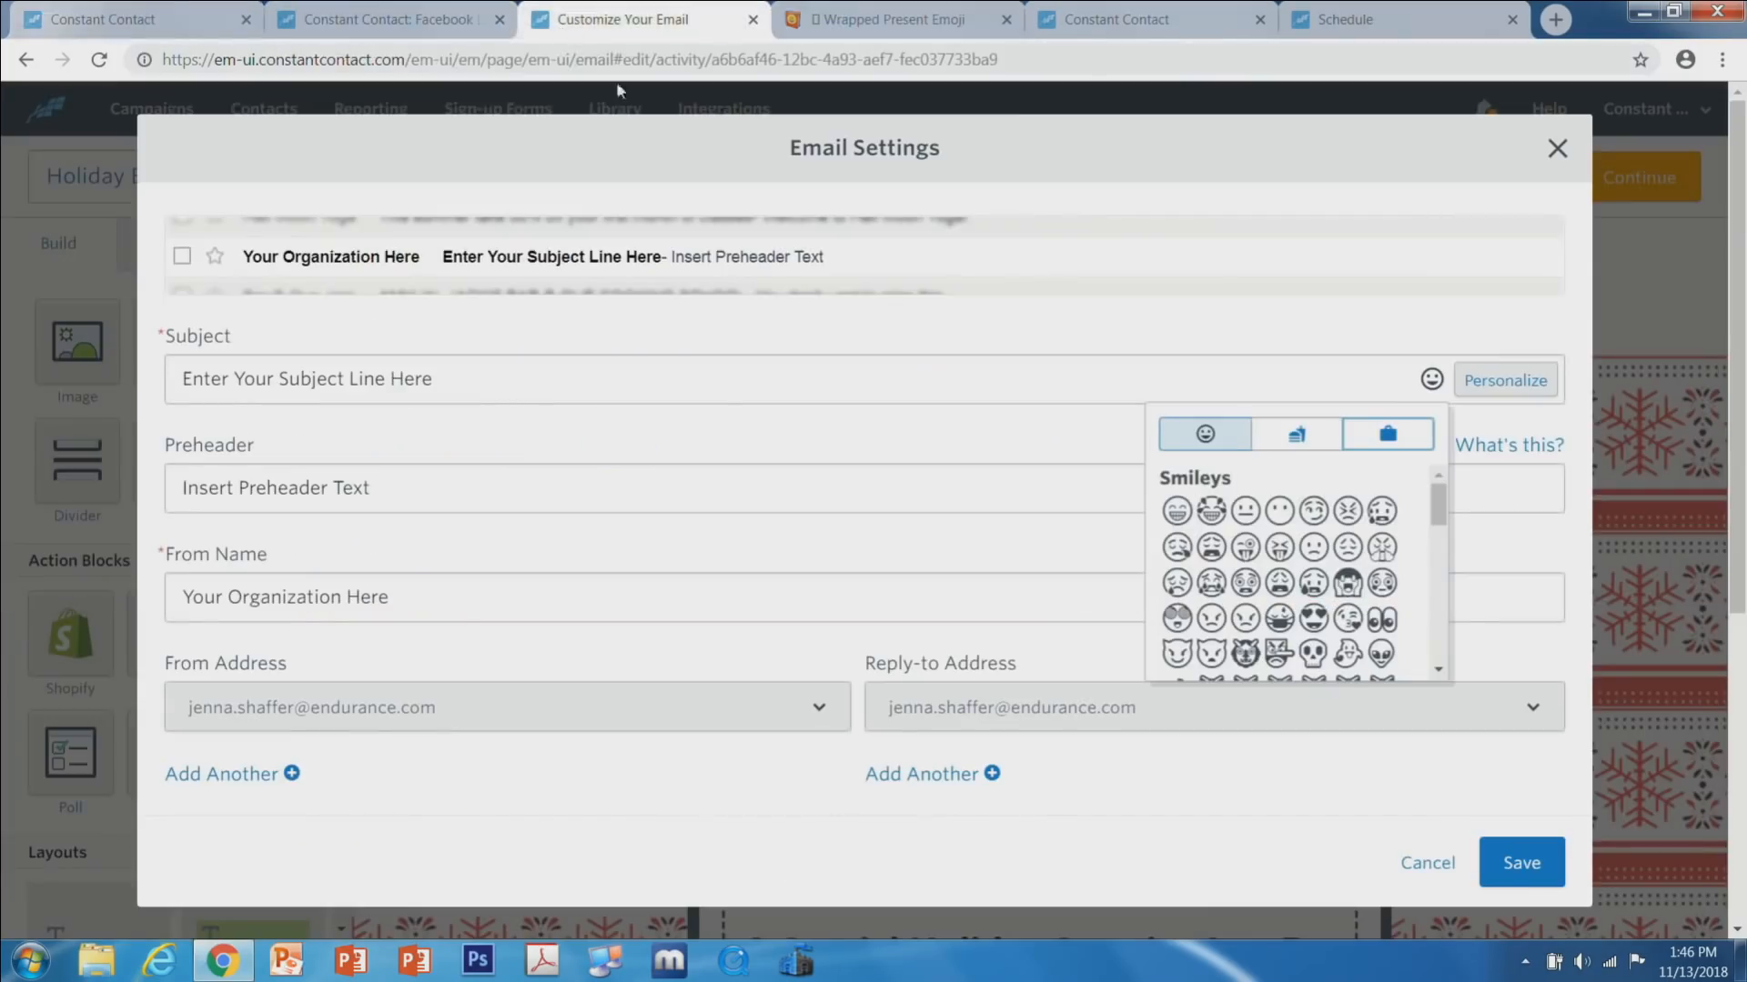
left_click(300, 398)
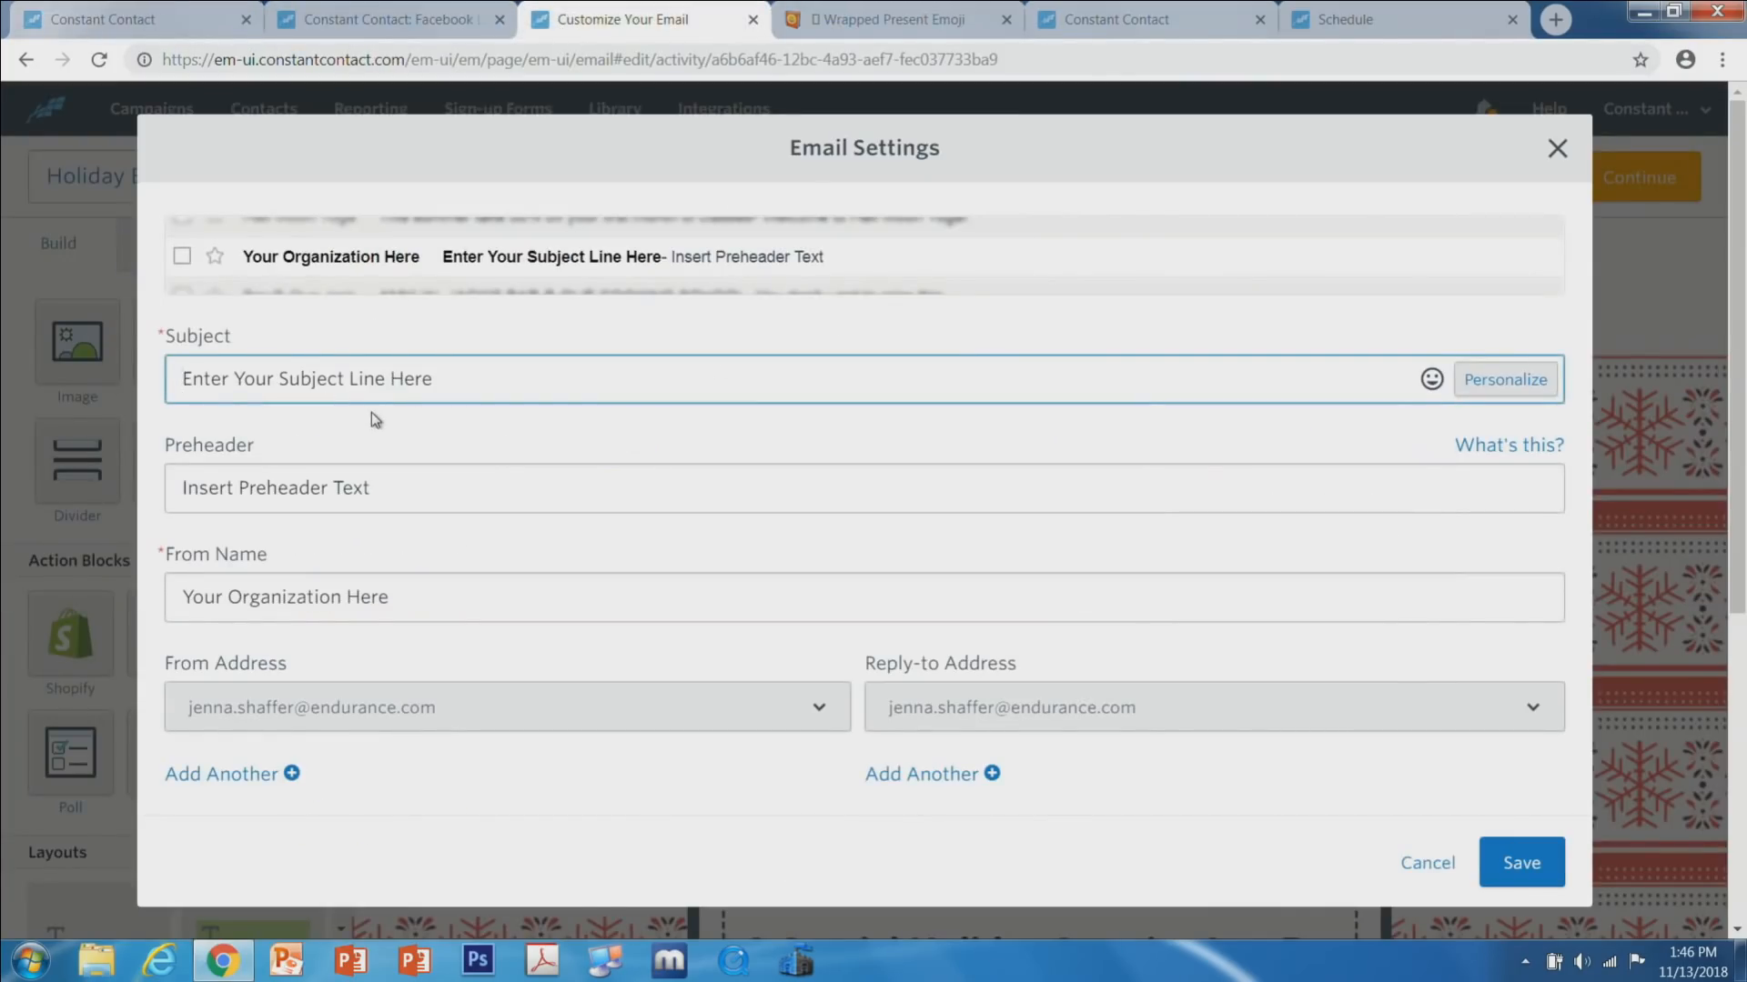
key("ctrl+v")
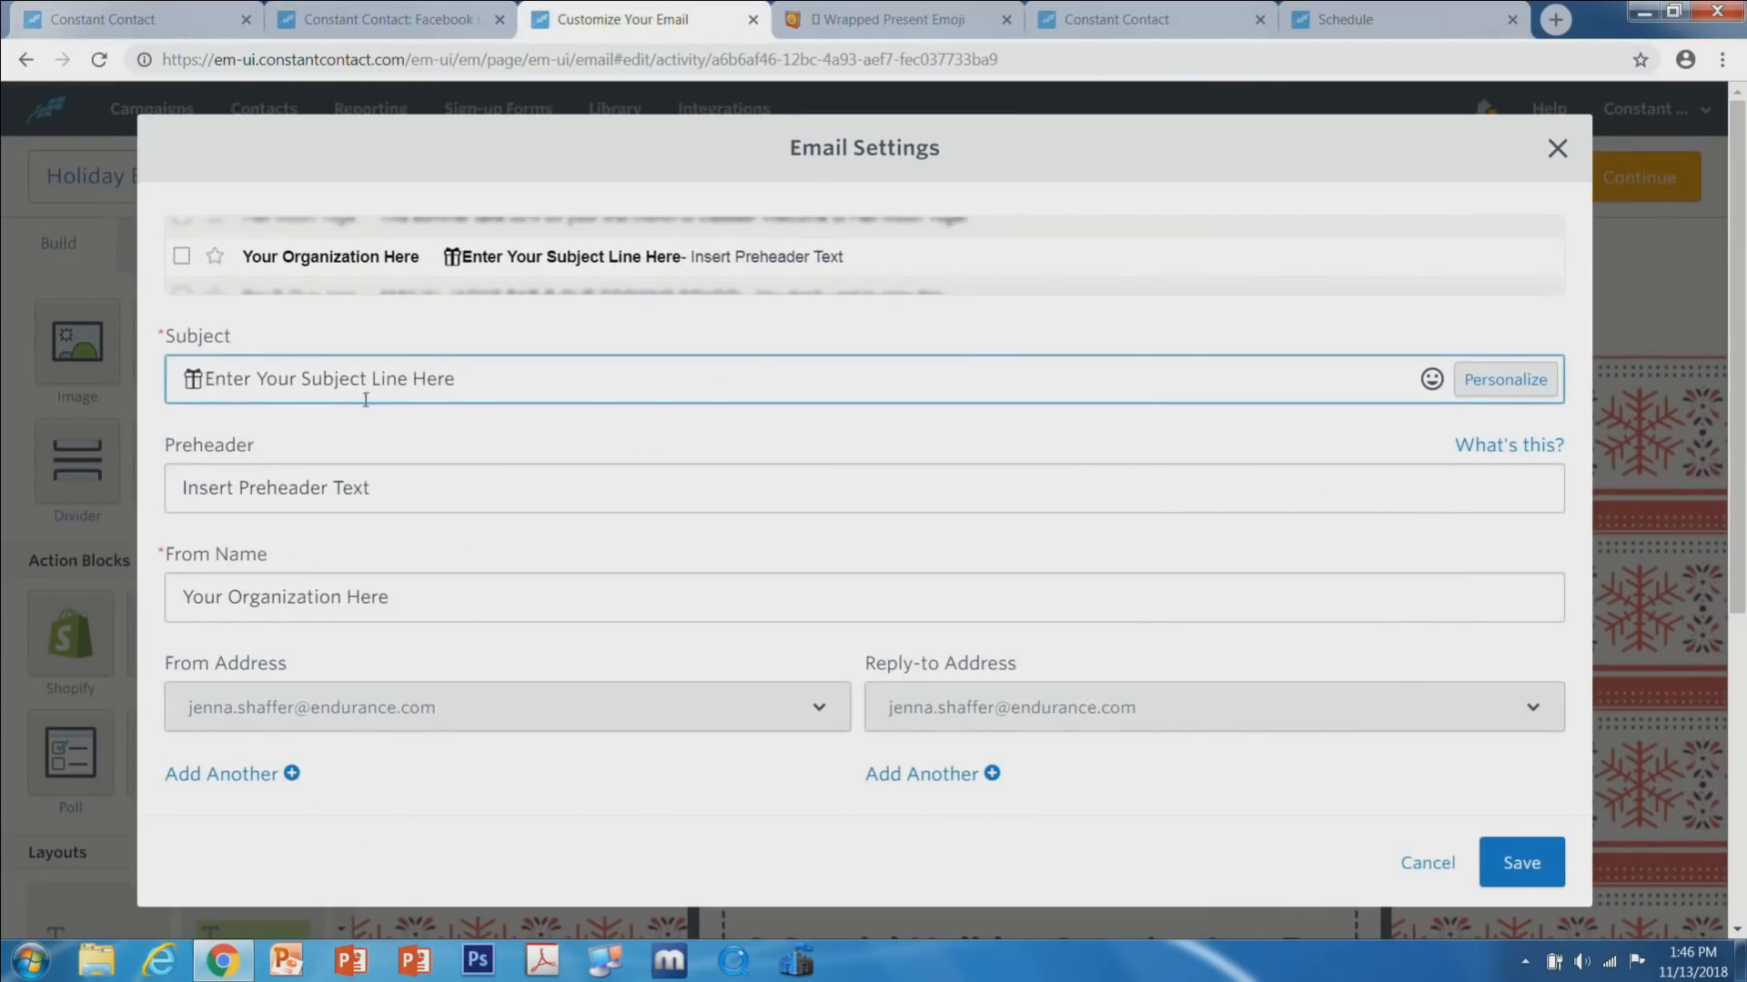
left_click_drag(206, 379, 586, 427)
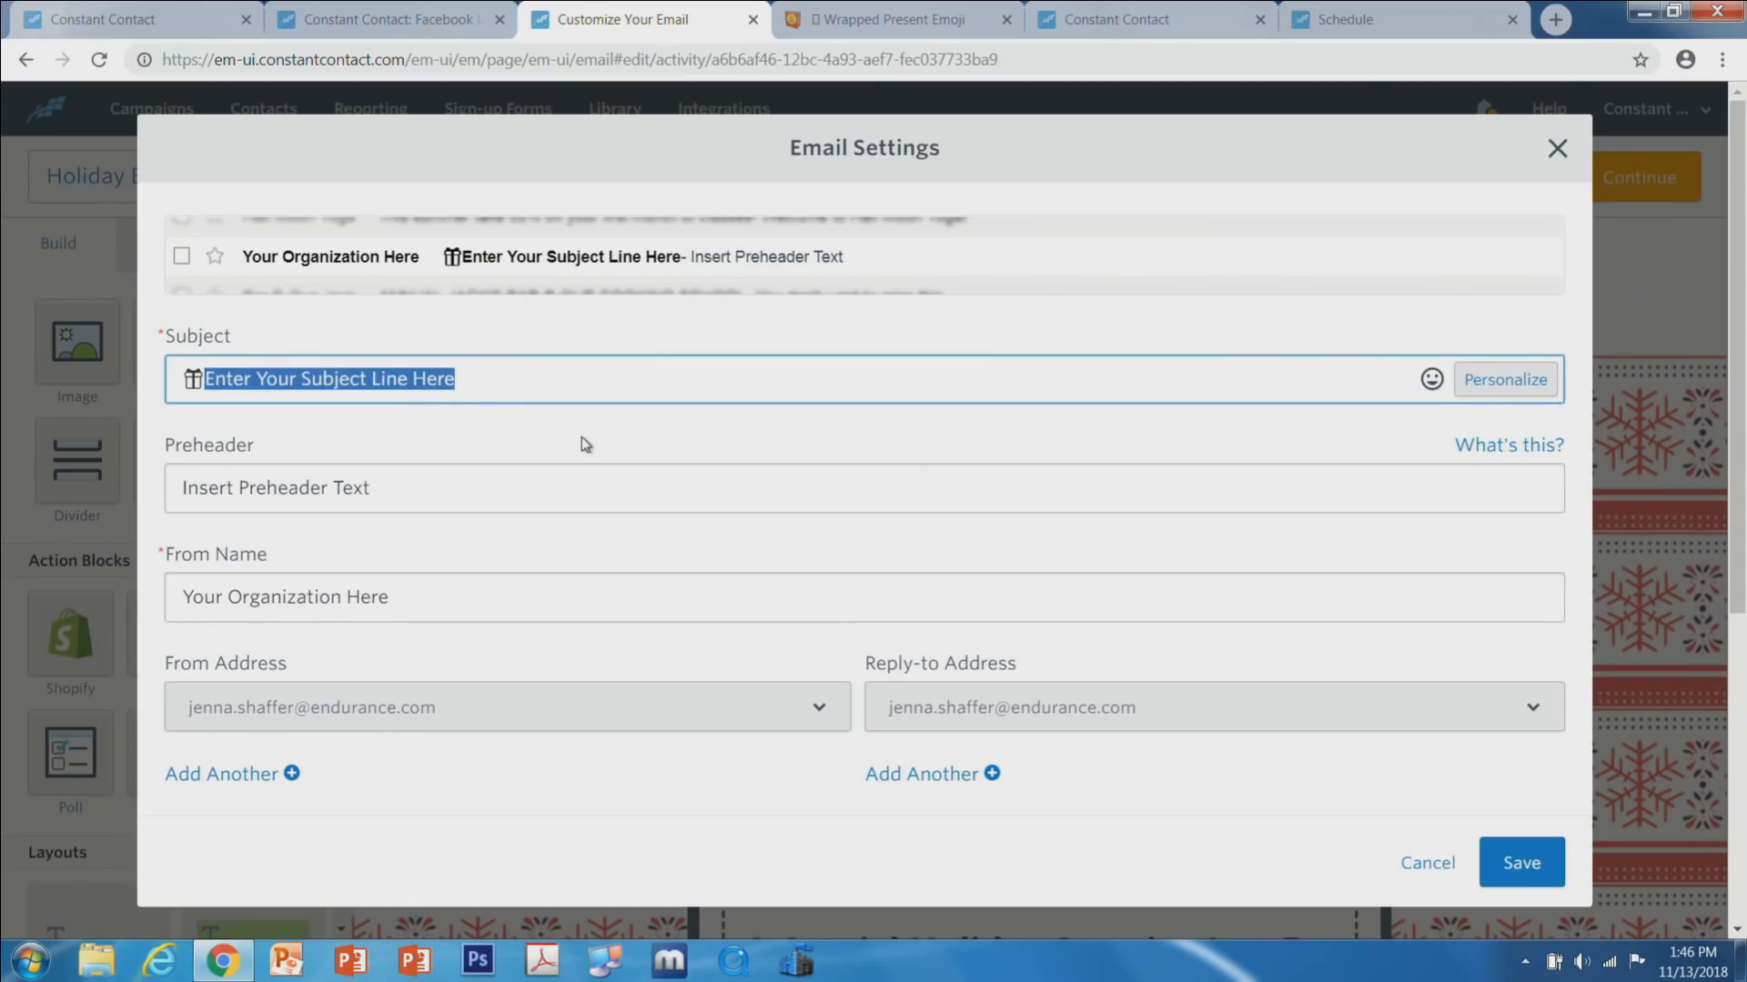
type("Brace Your Elf,")
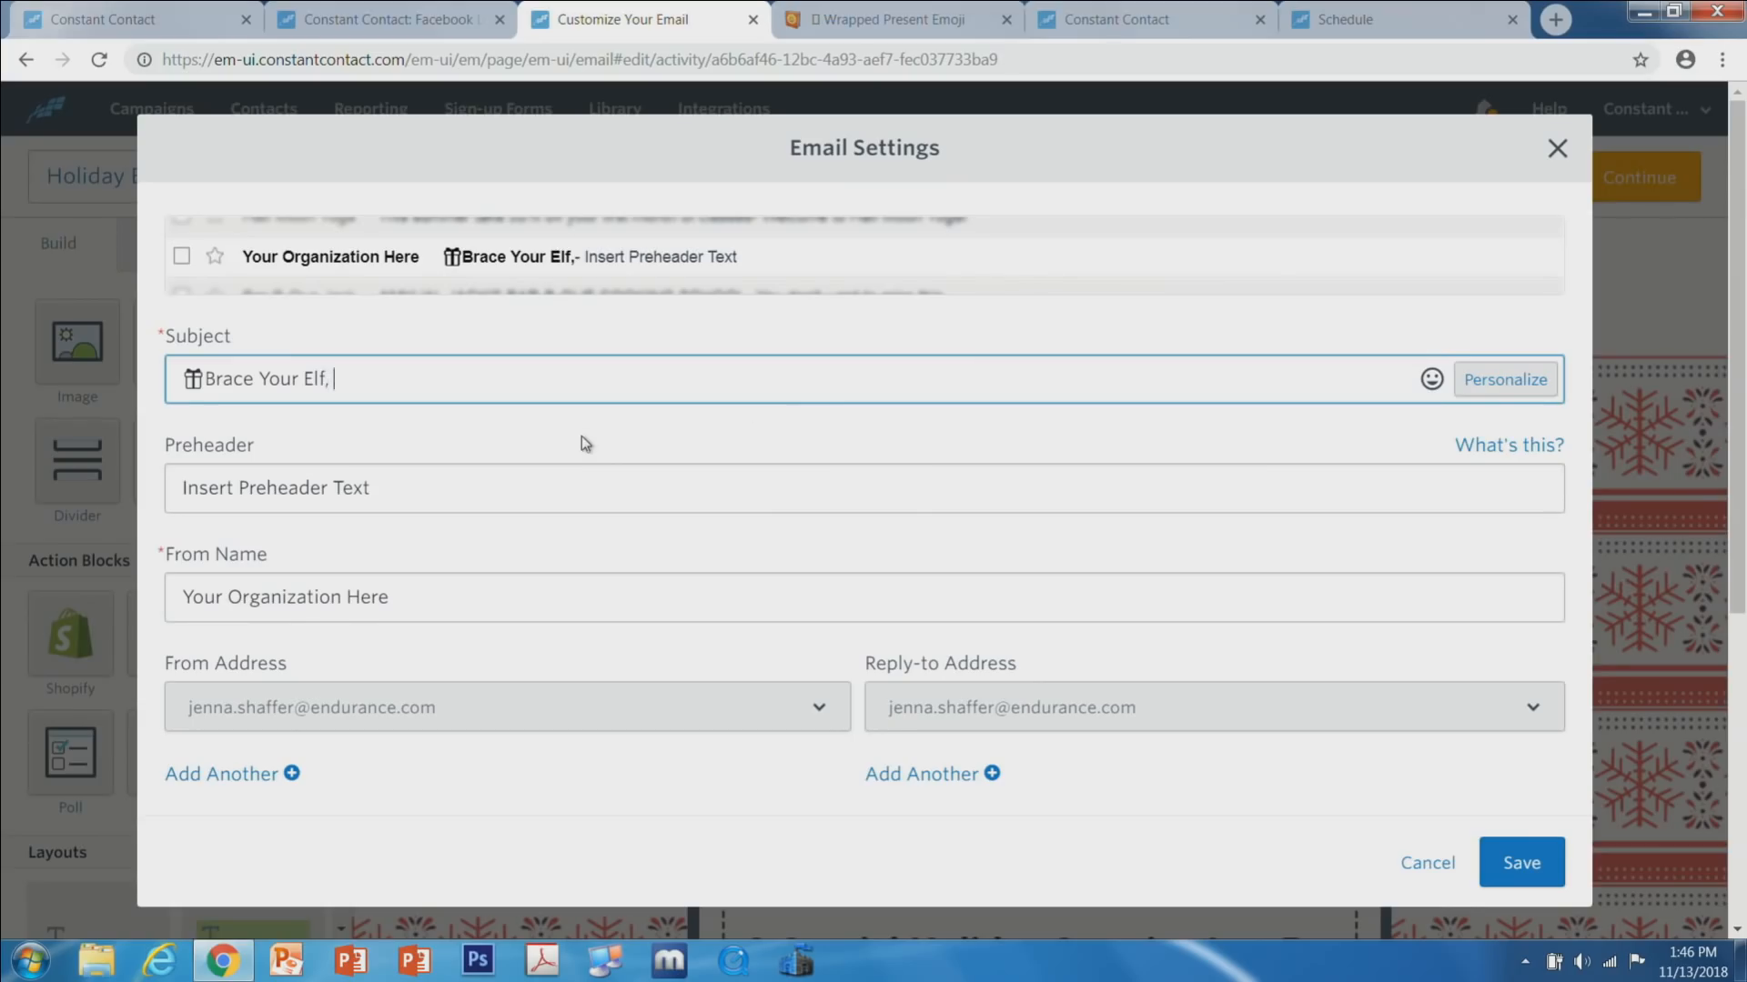
Personalize the subject with First Name and the secondary text "Holiday Shopper!", and paste another gift emoji at its end.
left_click(1490, 391)
left_click(818, 477)
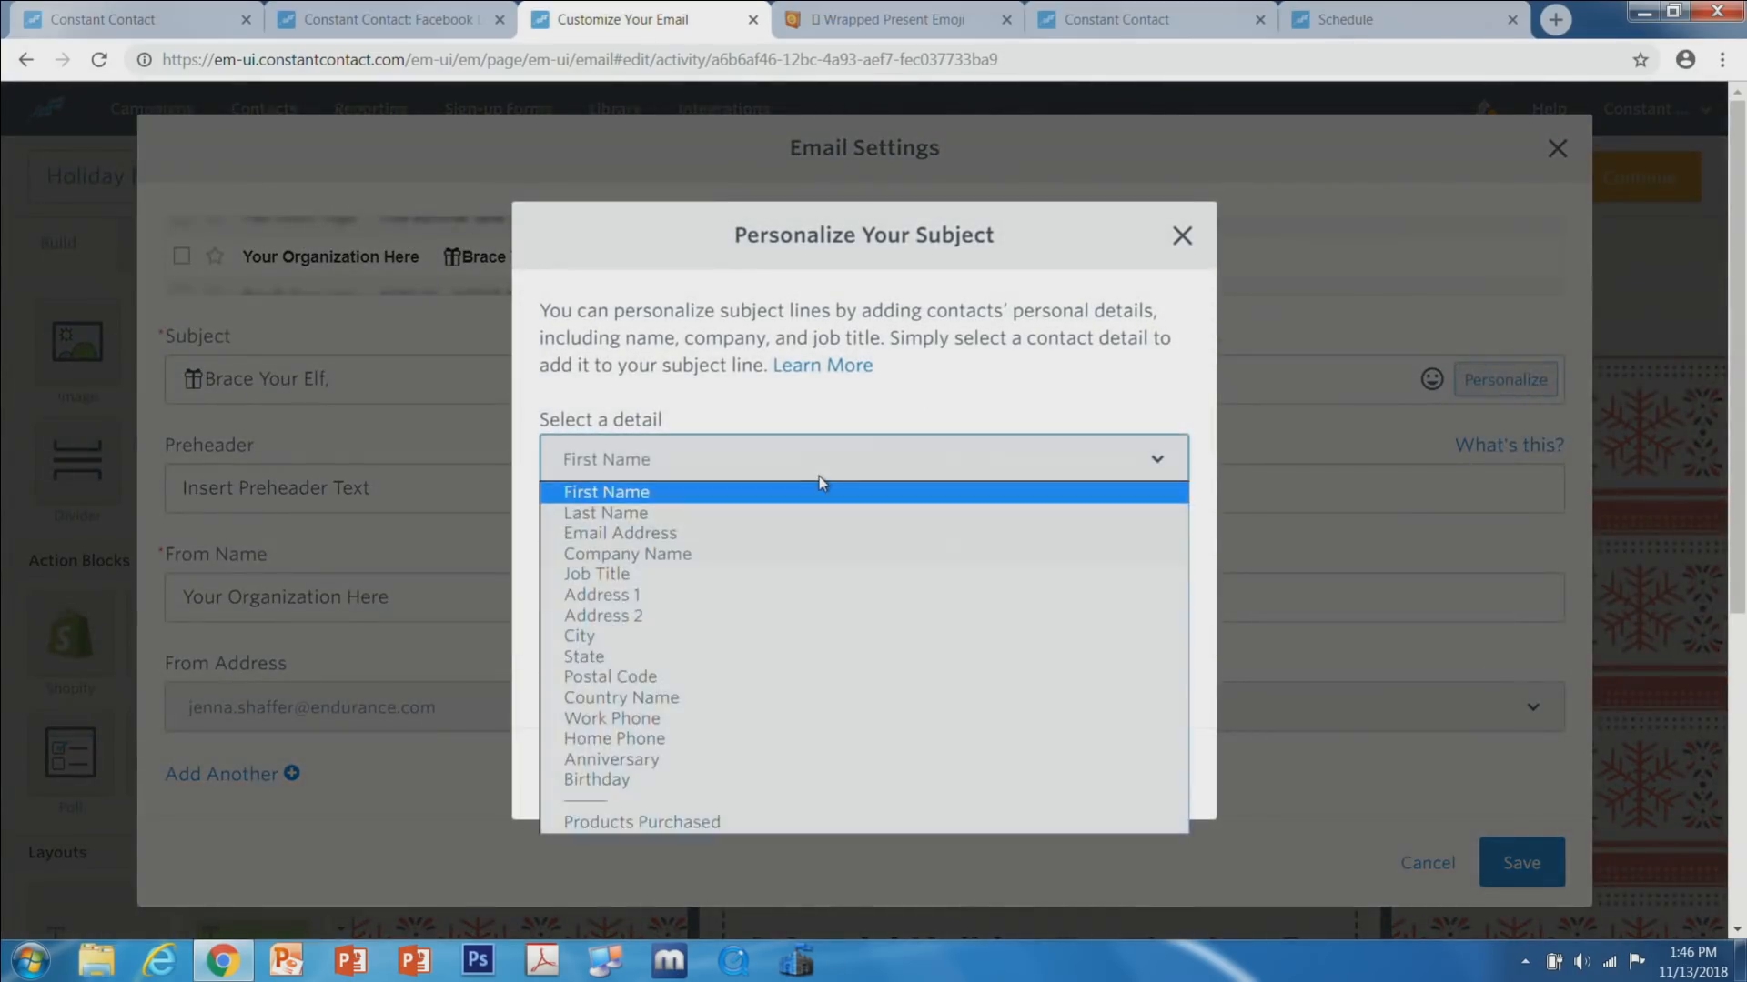
left_click(826, 493)
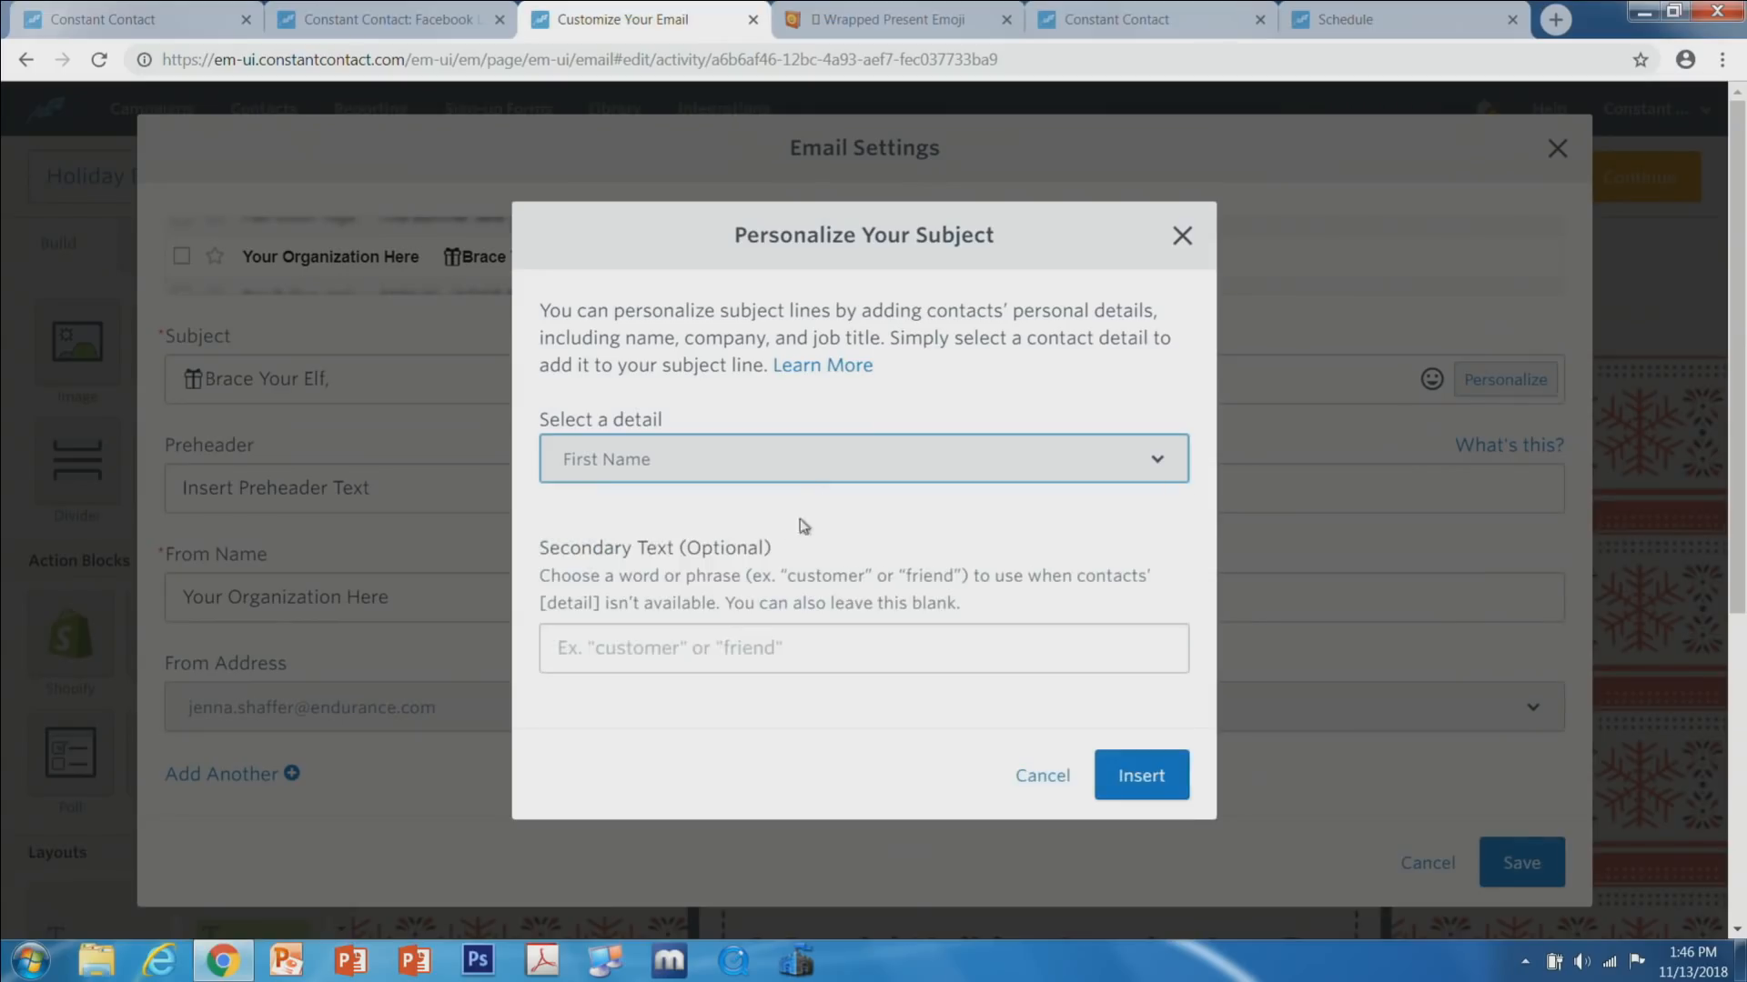
left_click(694, 637)
type("Hap")
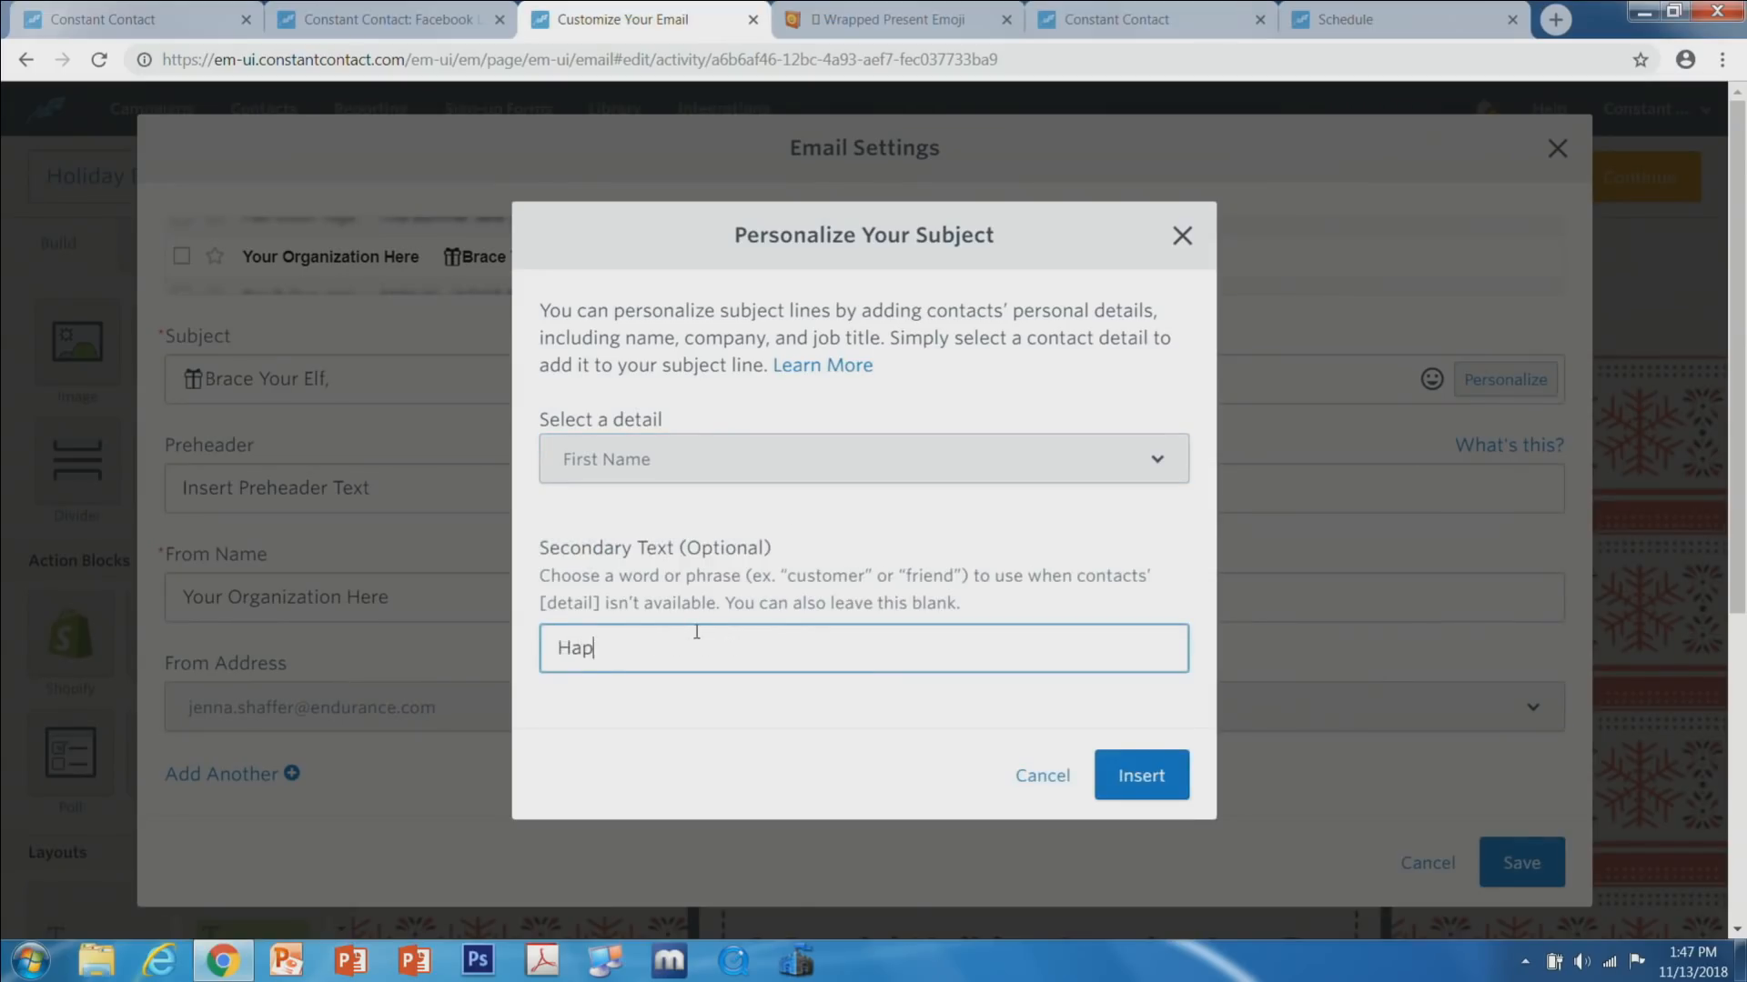
type("py H")
type("old")
type("iday SH")
type("per!")
left_click(1141, 774)
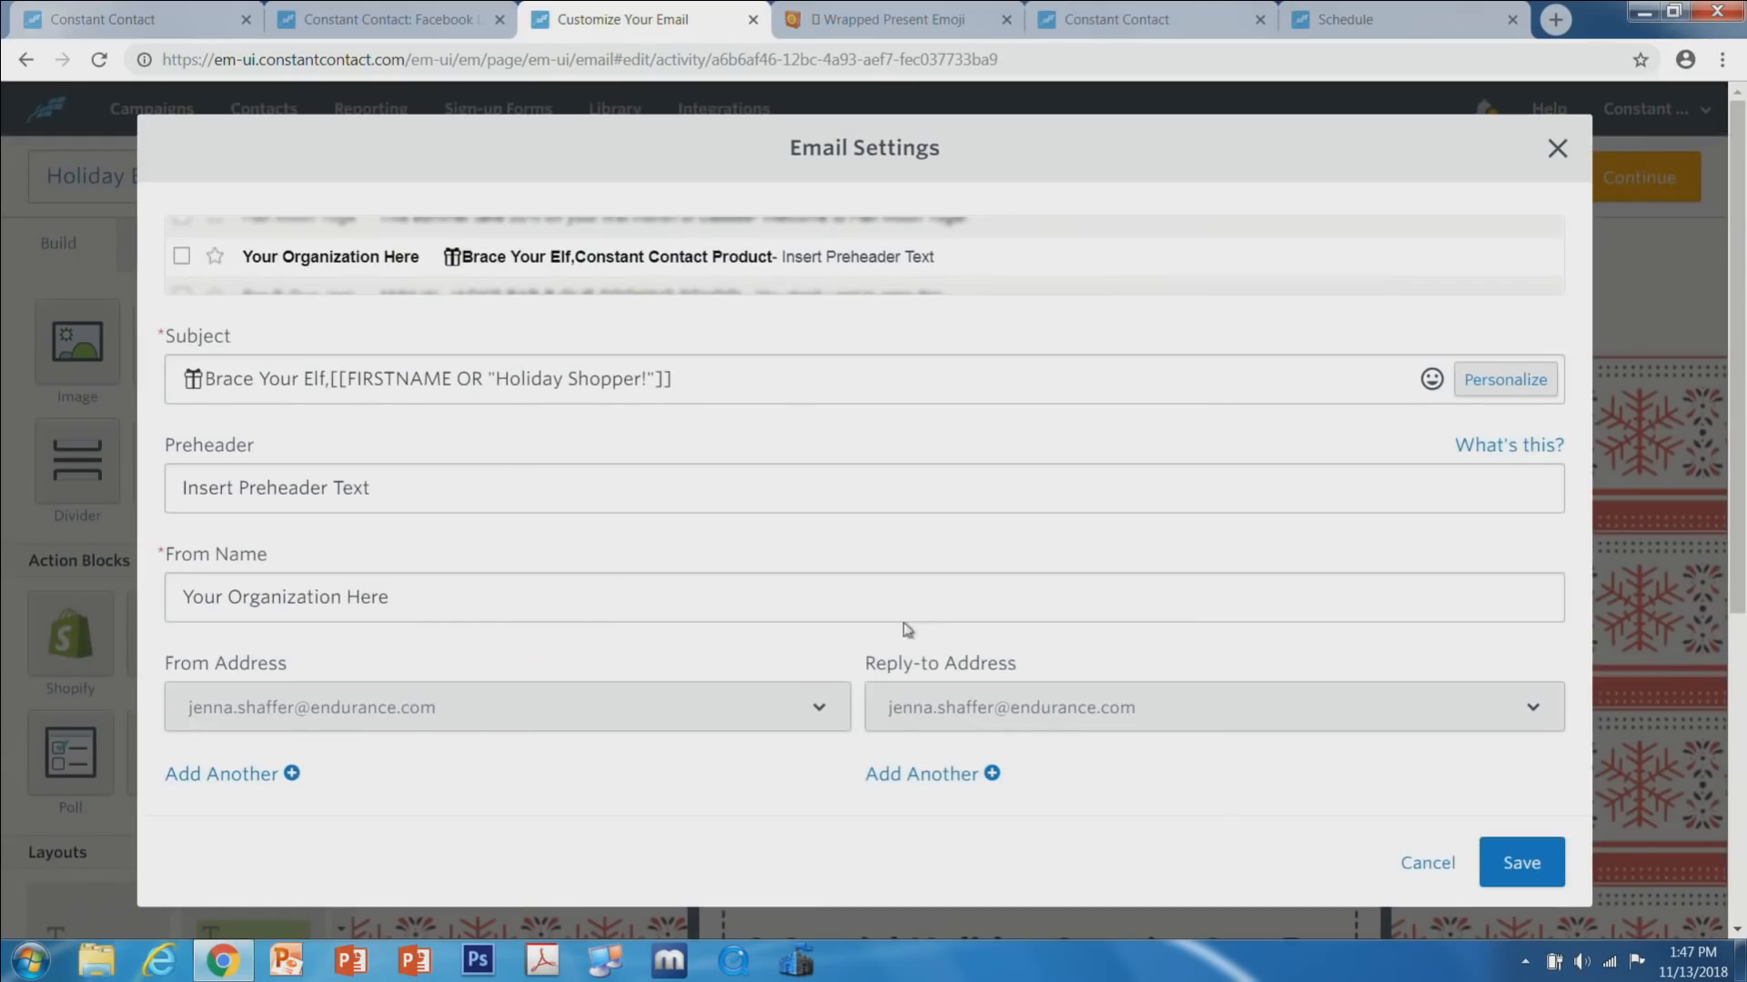
left_click(709, 383)
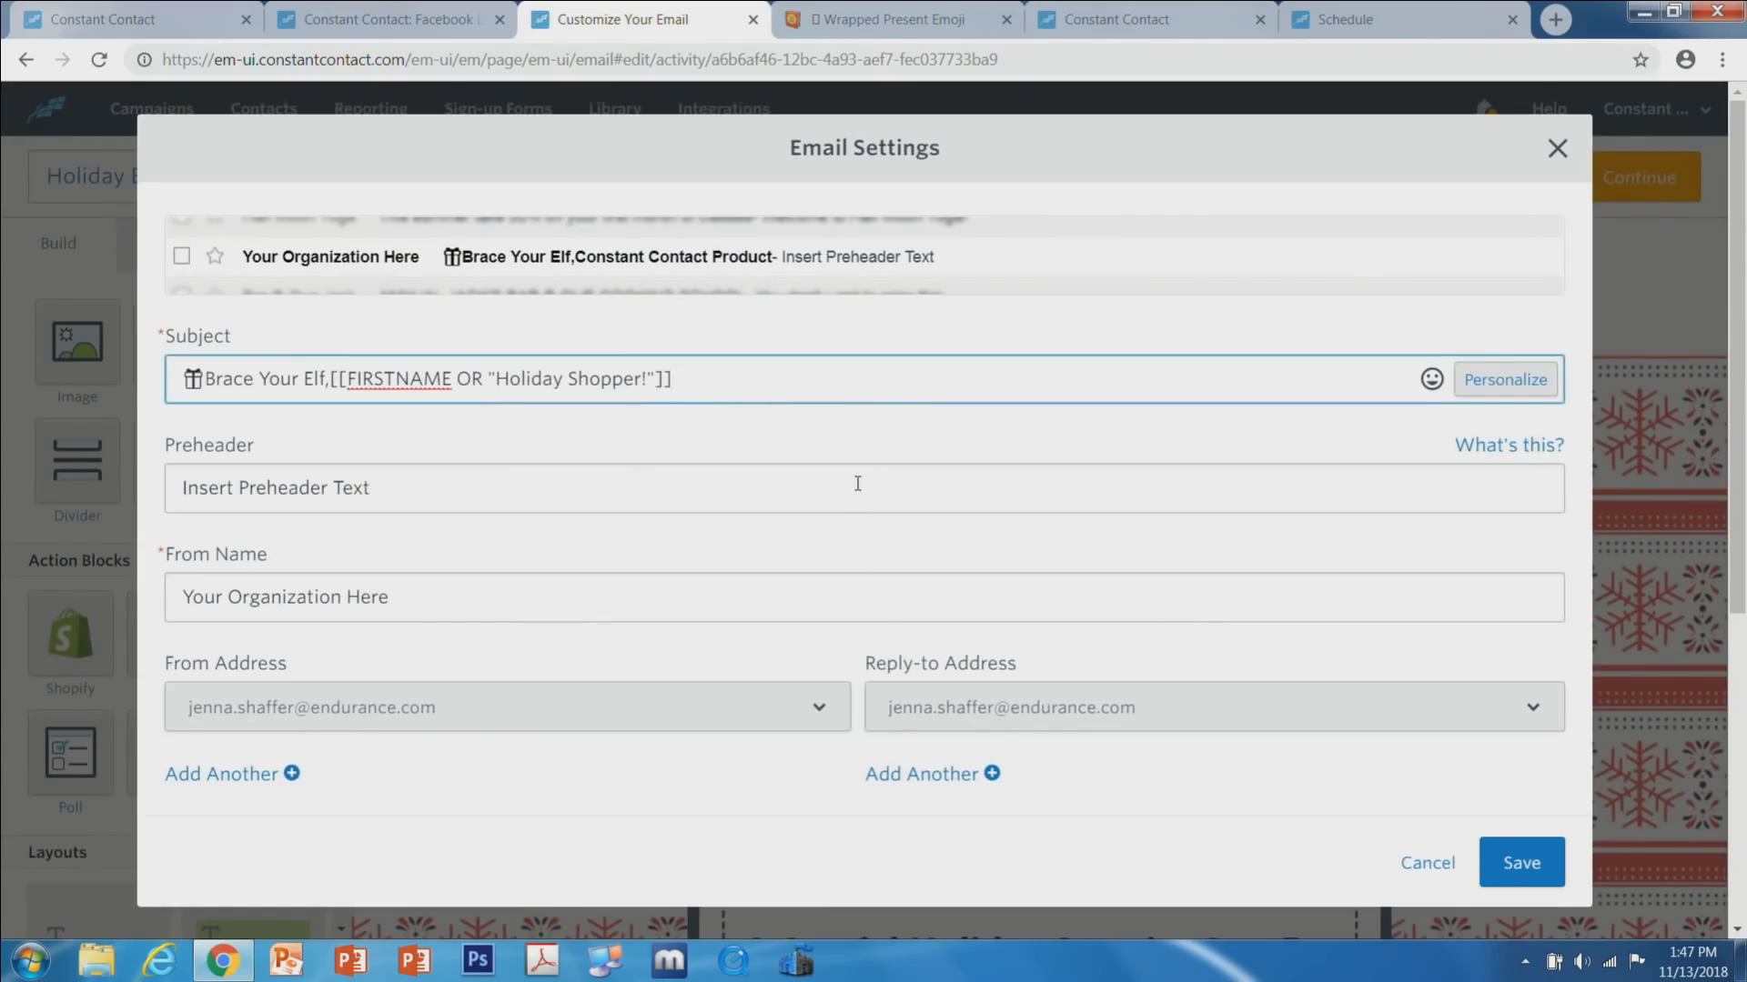
key("ctrl+v")
Replace the preheader text with "This is one coupon you want to miss!" and save the email settings.
left_click_drag(434, 492, 15, 477)
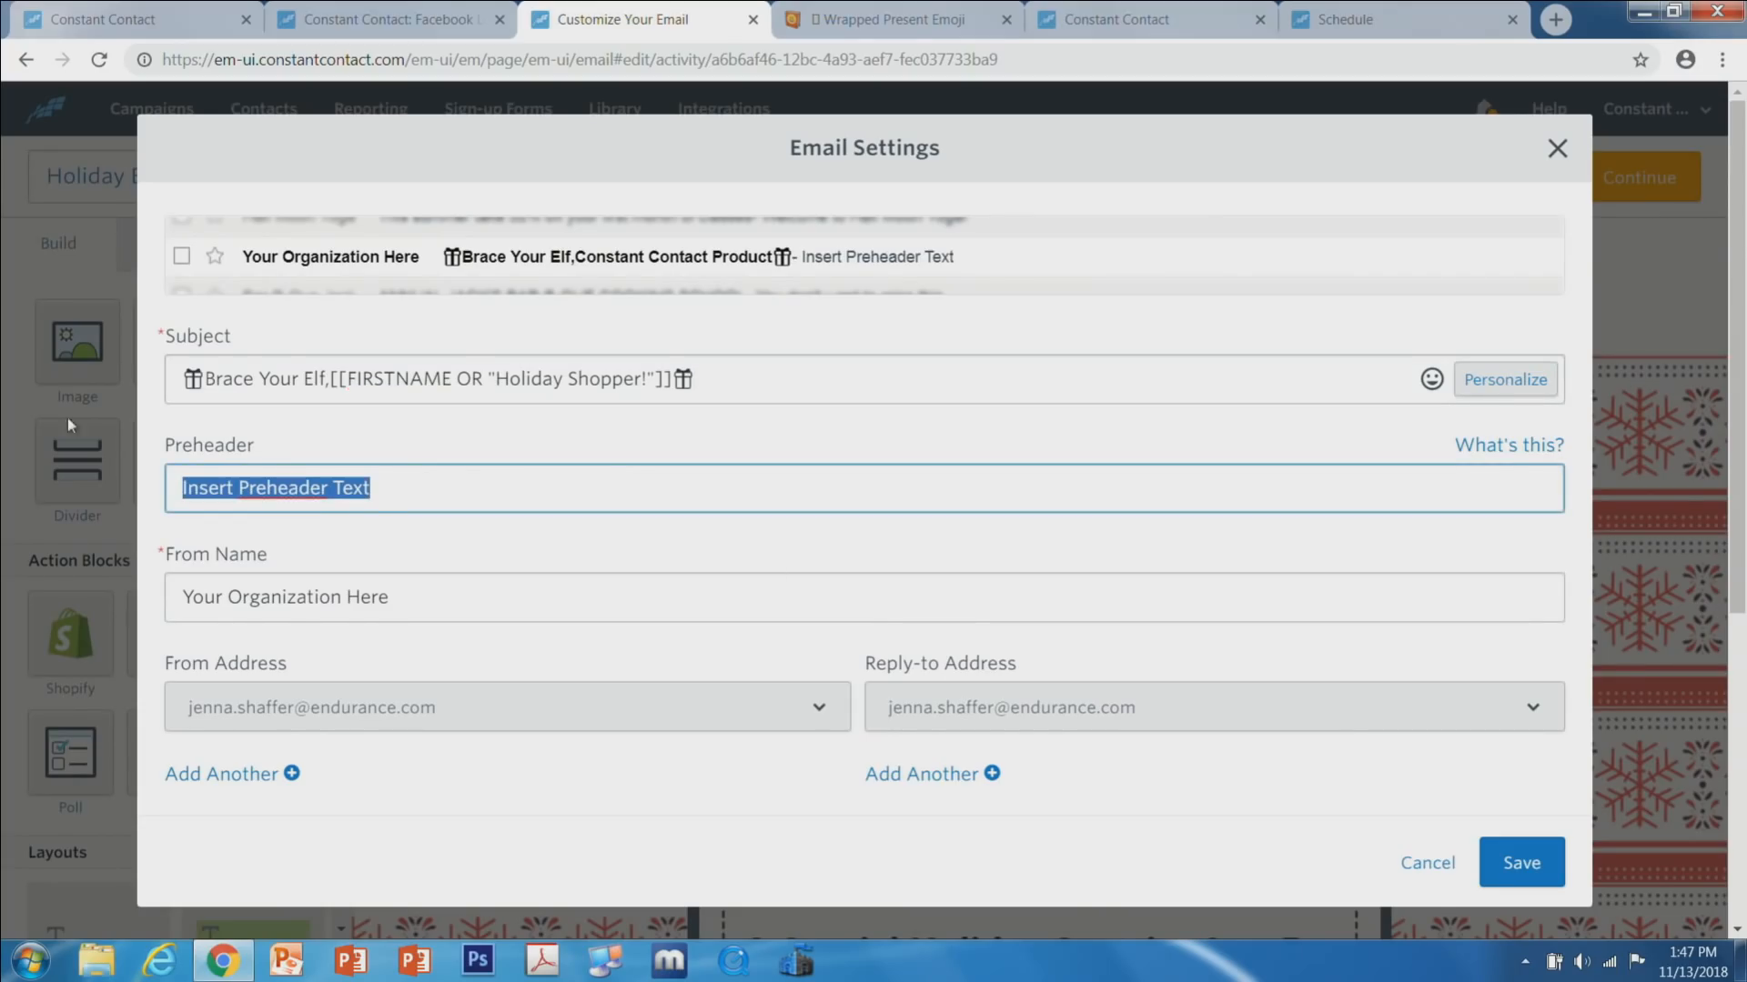
type("T")
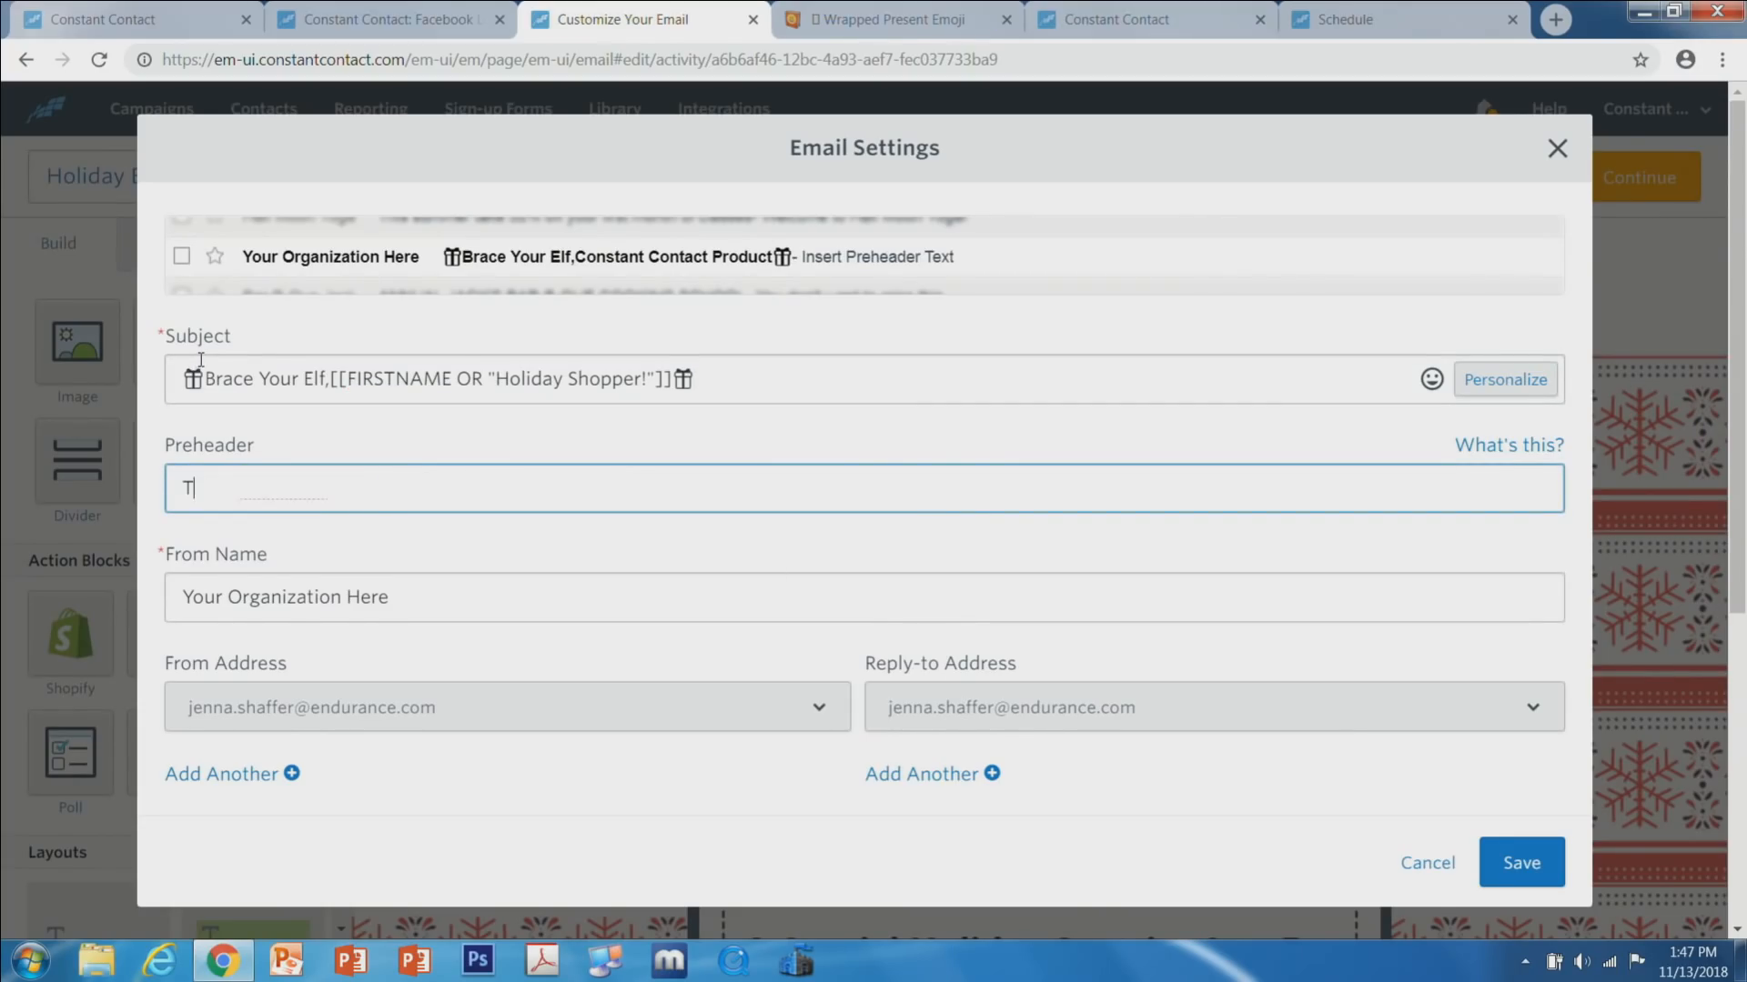
type("his is one coupon ")
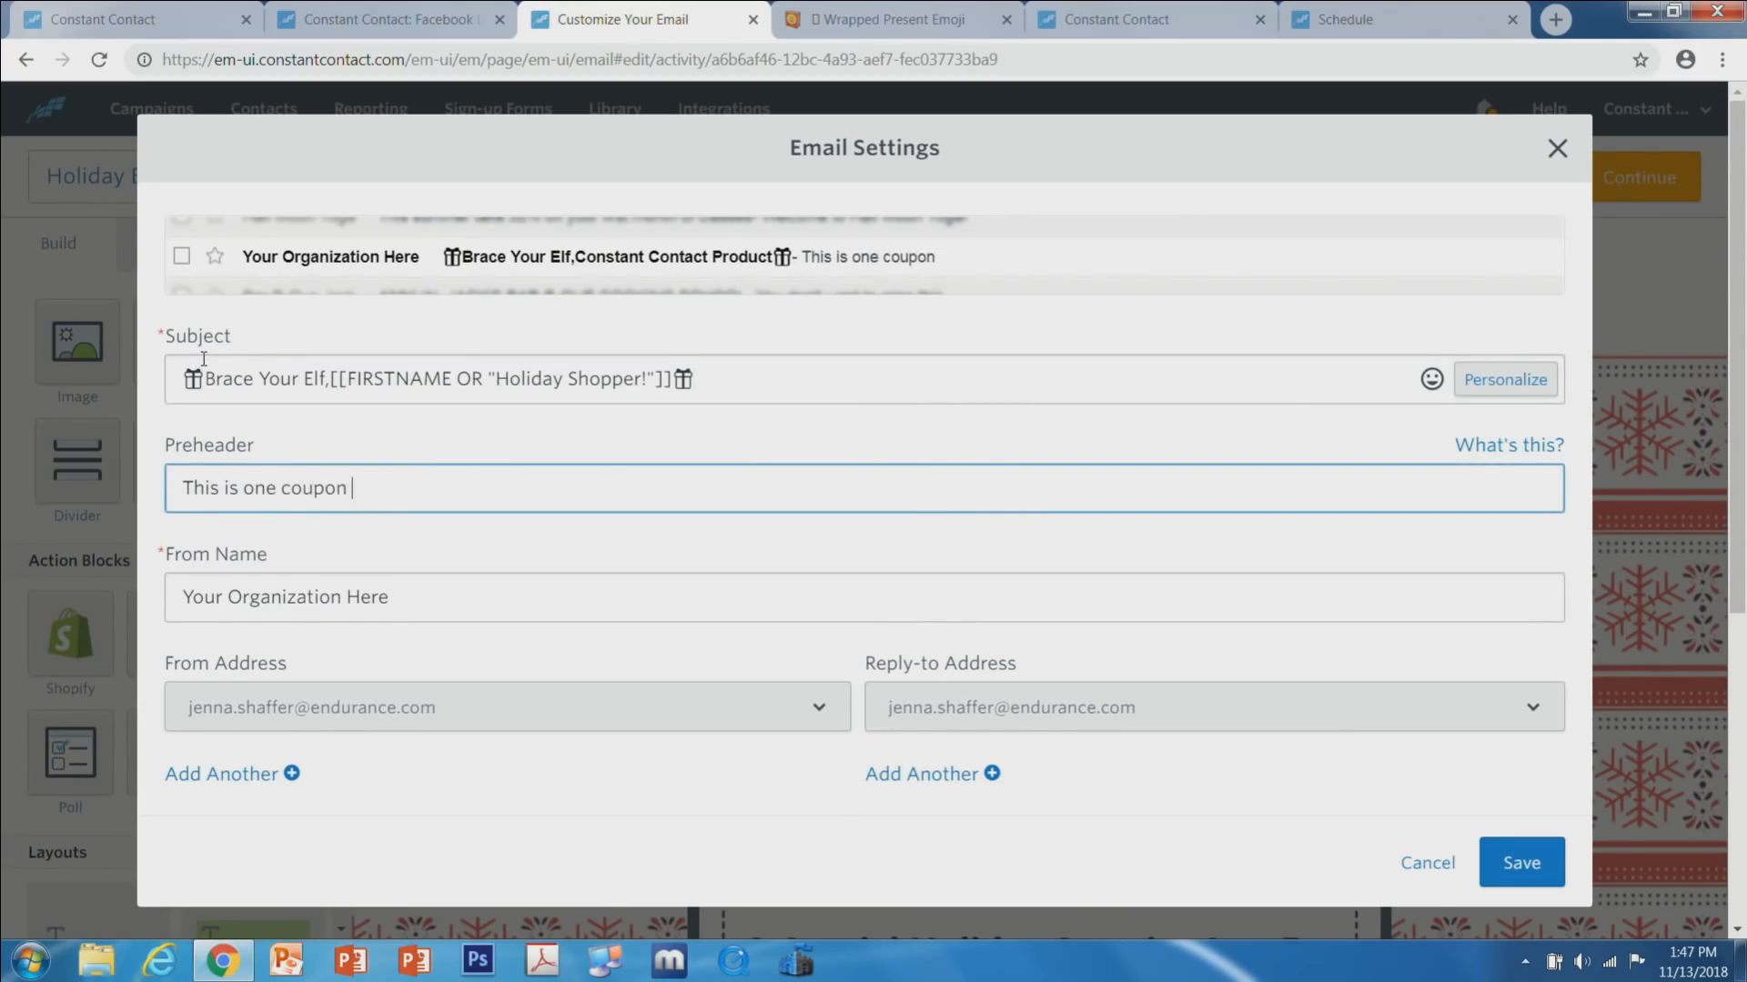
type("you want to miss!")
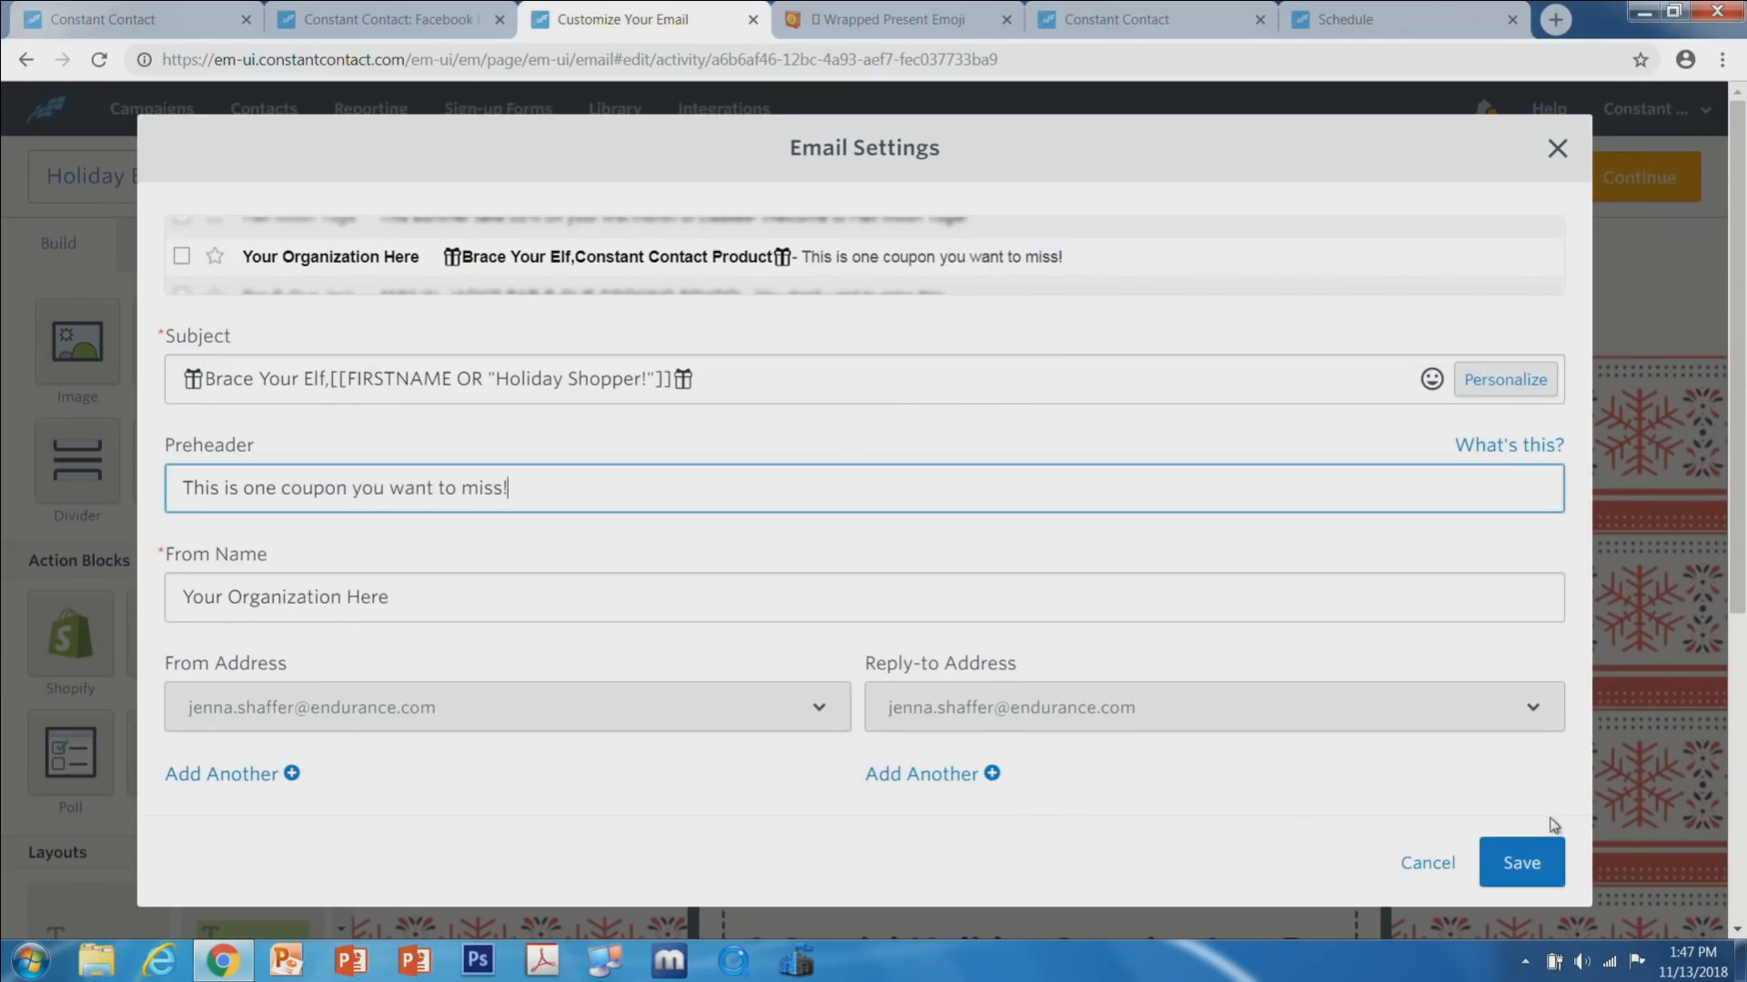
left_click(1521, 862)
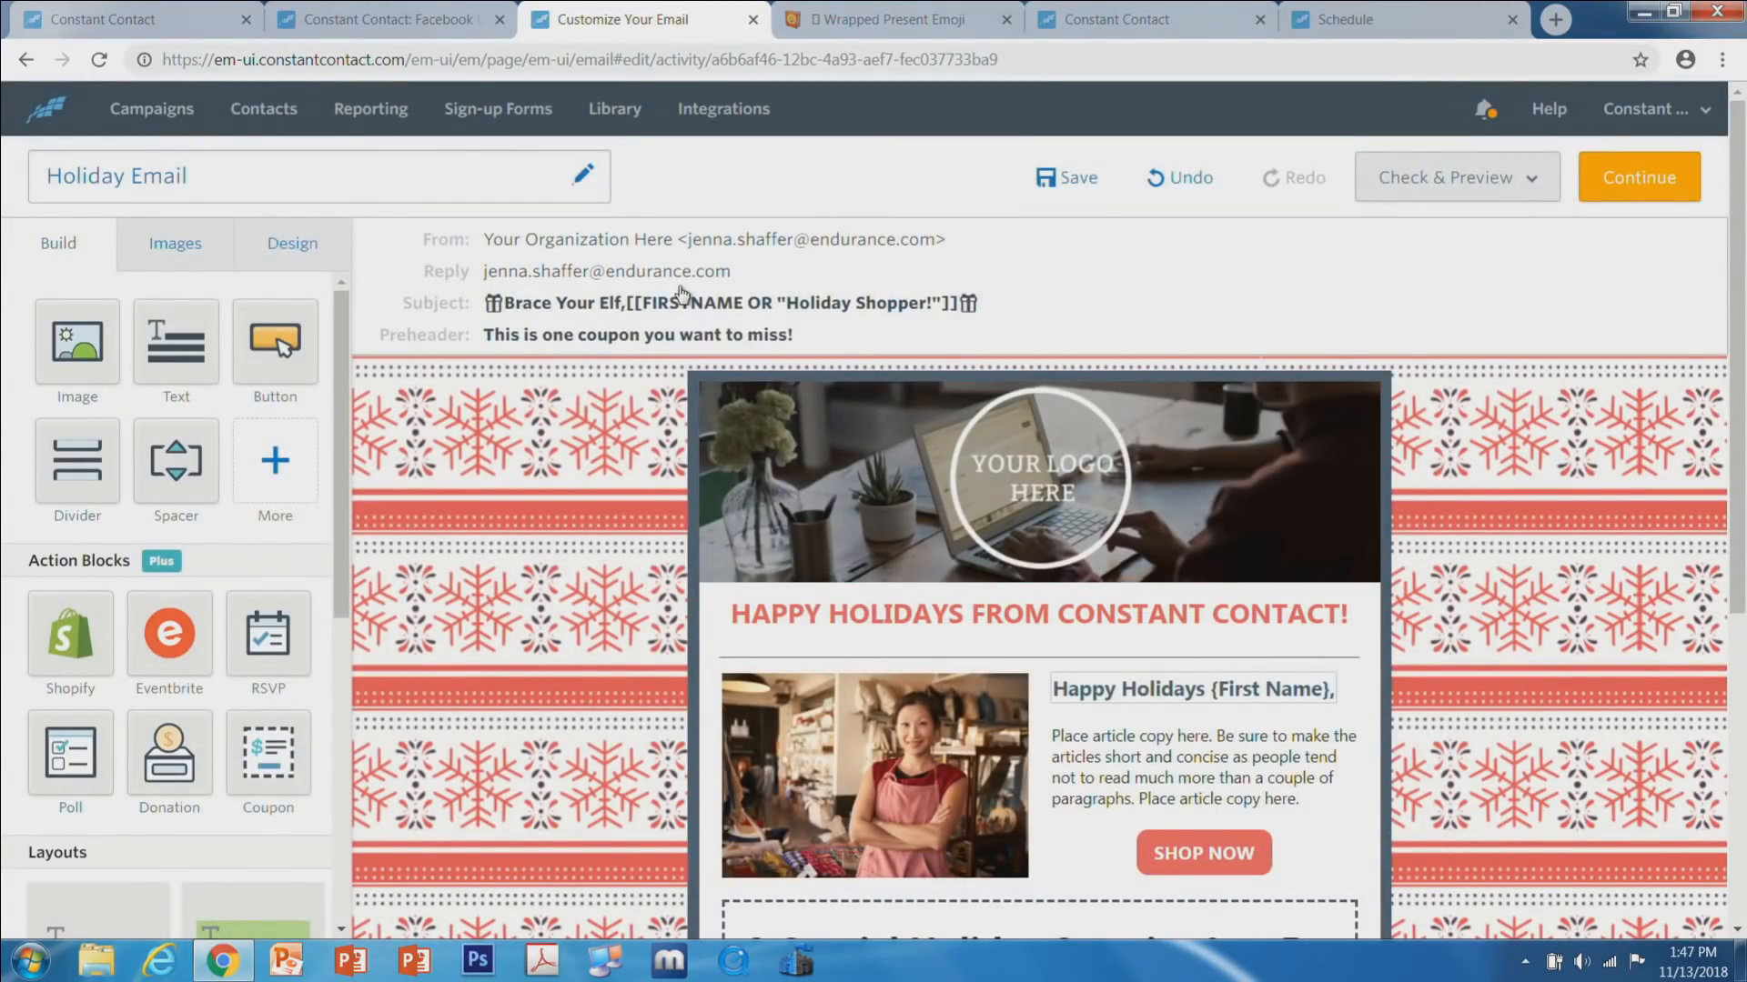
Run the error check on the email and select the missing link issue for the SHOP NOW button.
scroll(1490, 741, "down", 2)
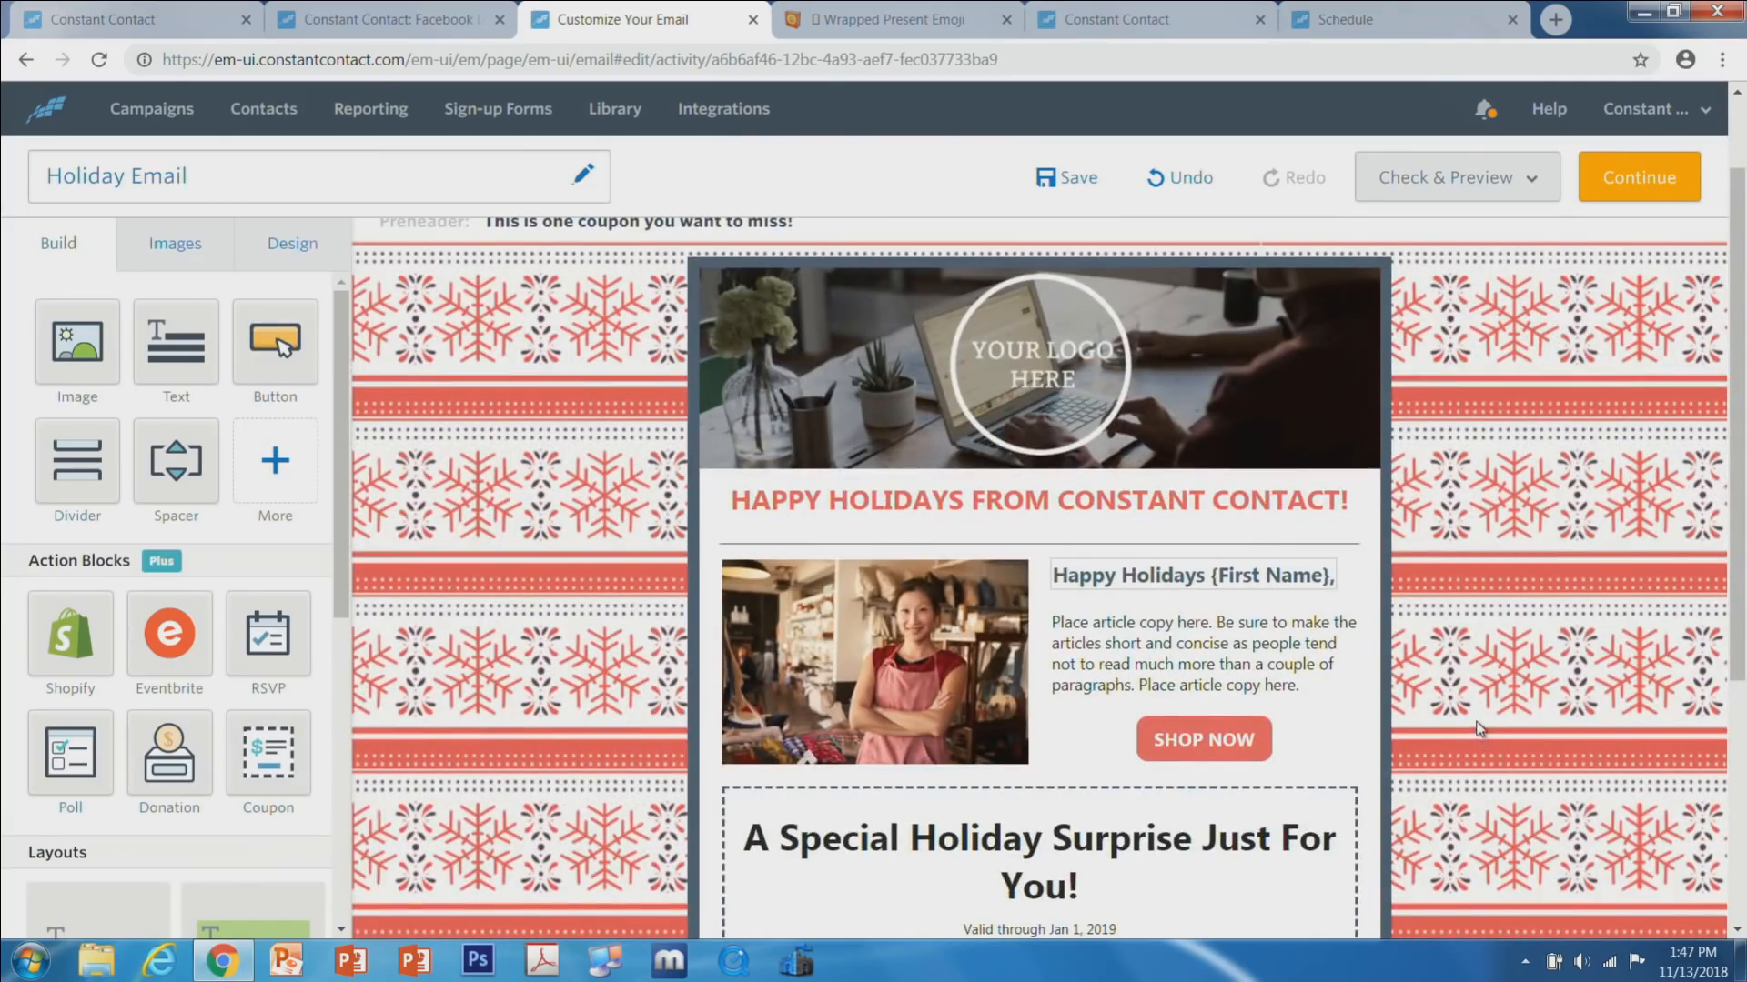
left_click(1417, 197)
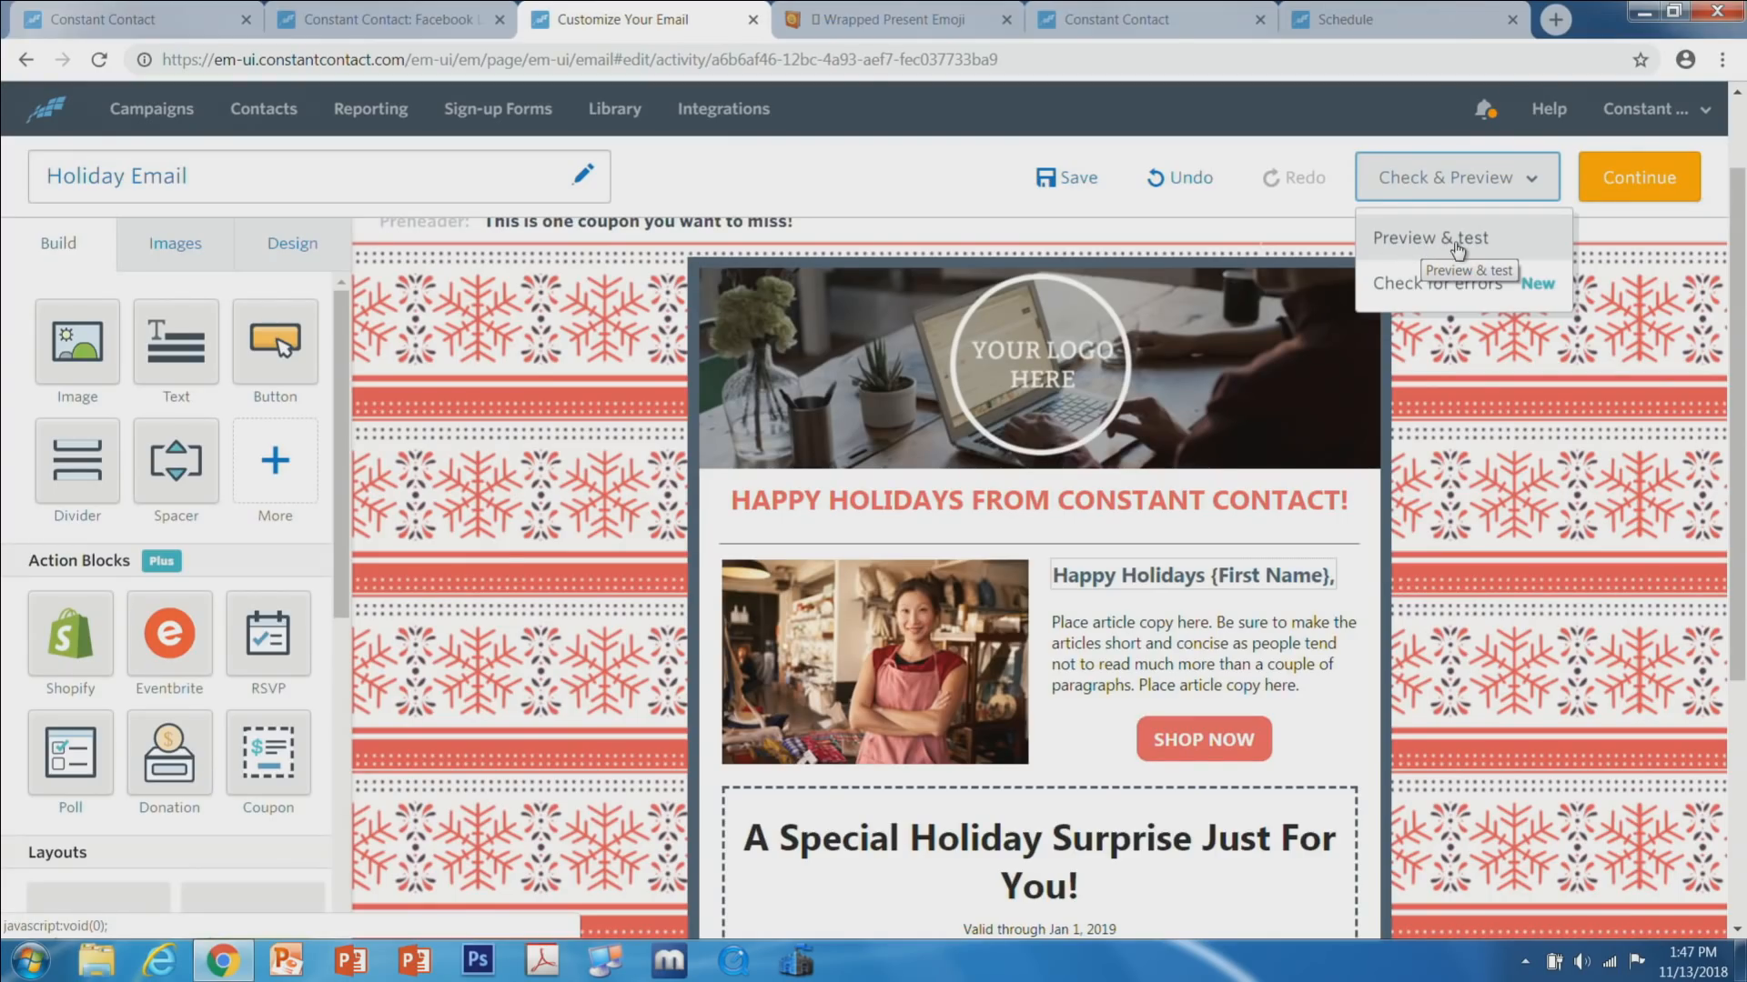
left_click(1457, 291)
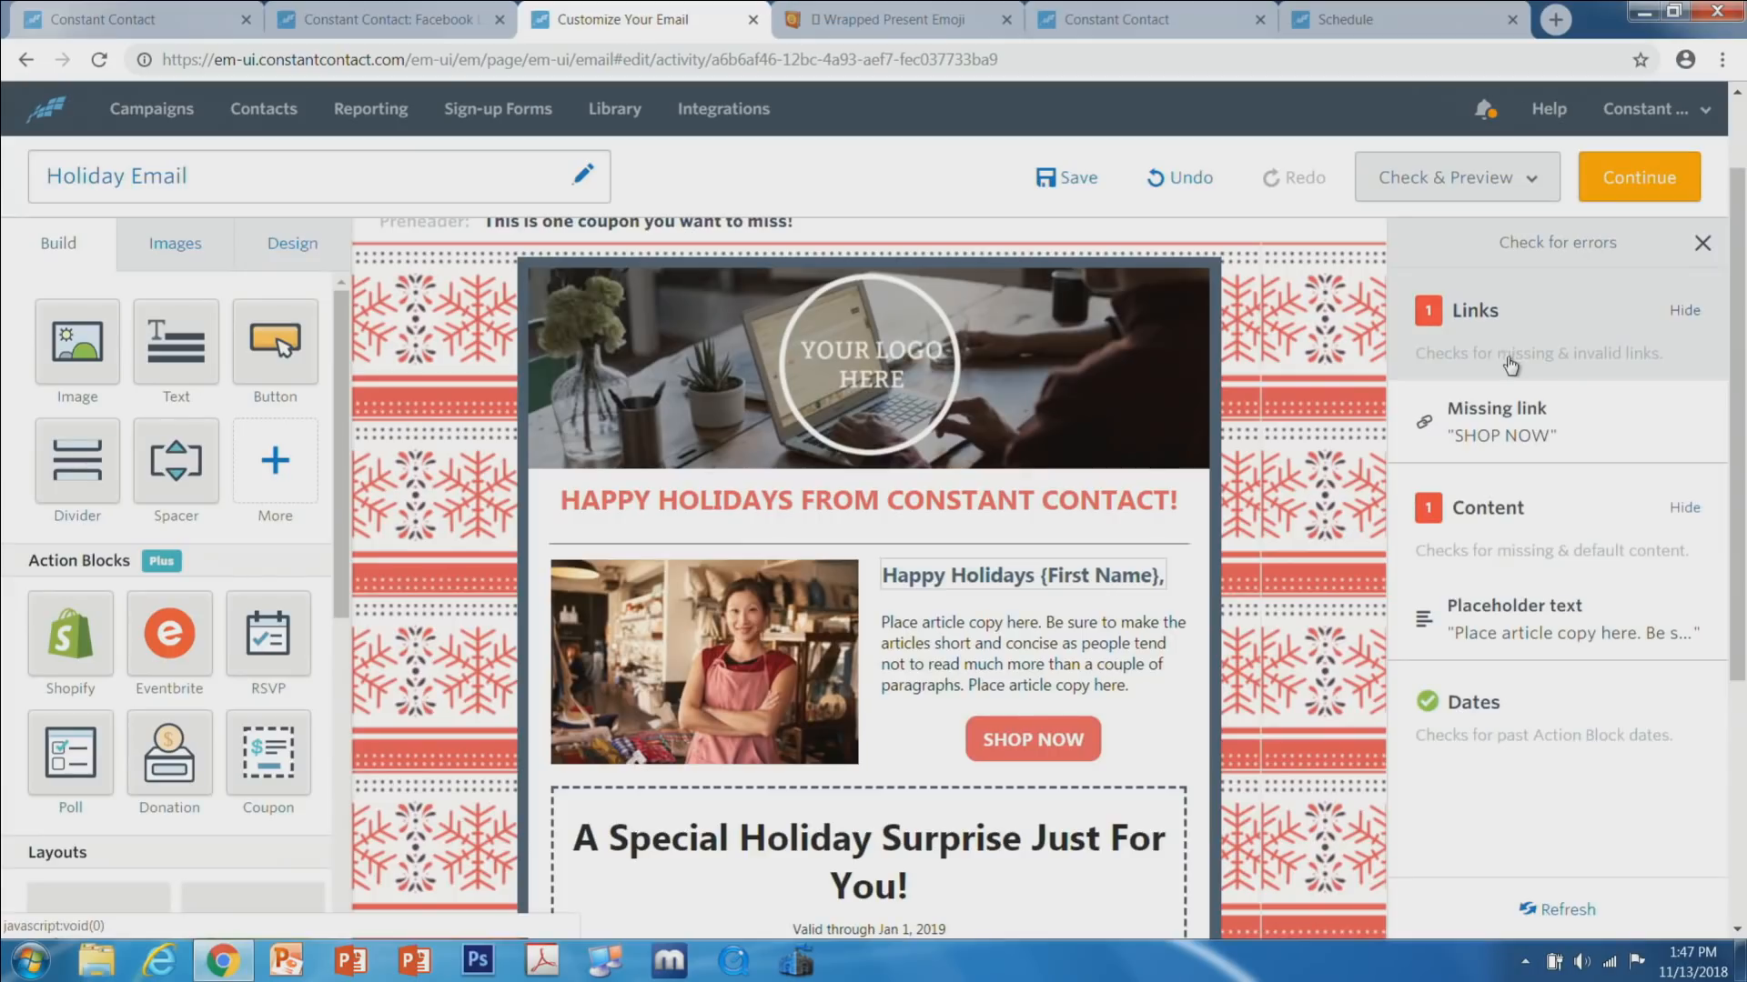
left_click(1530, 446)
left_click(1040, 739)
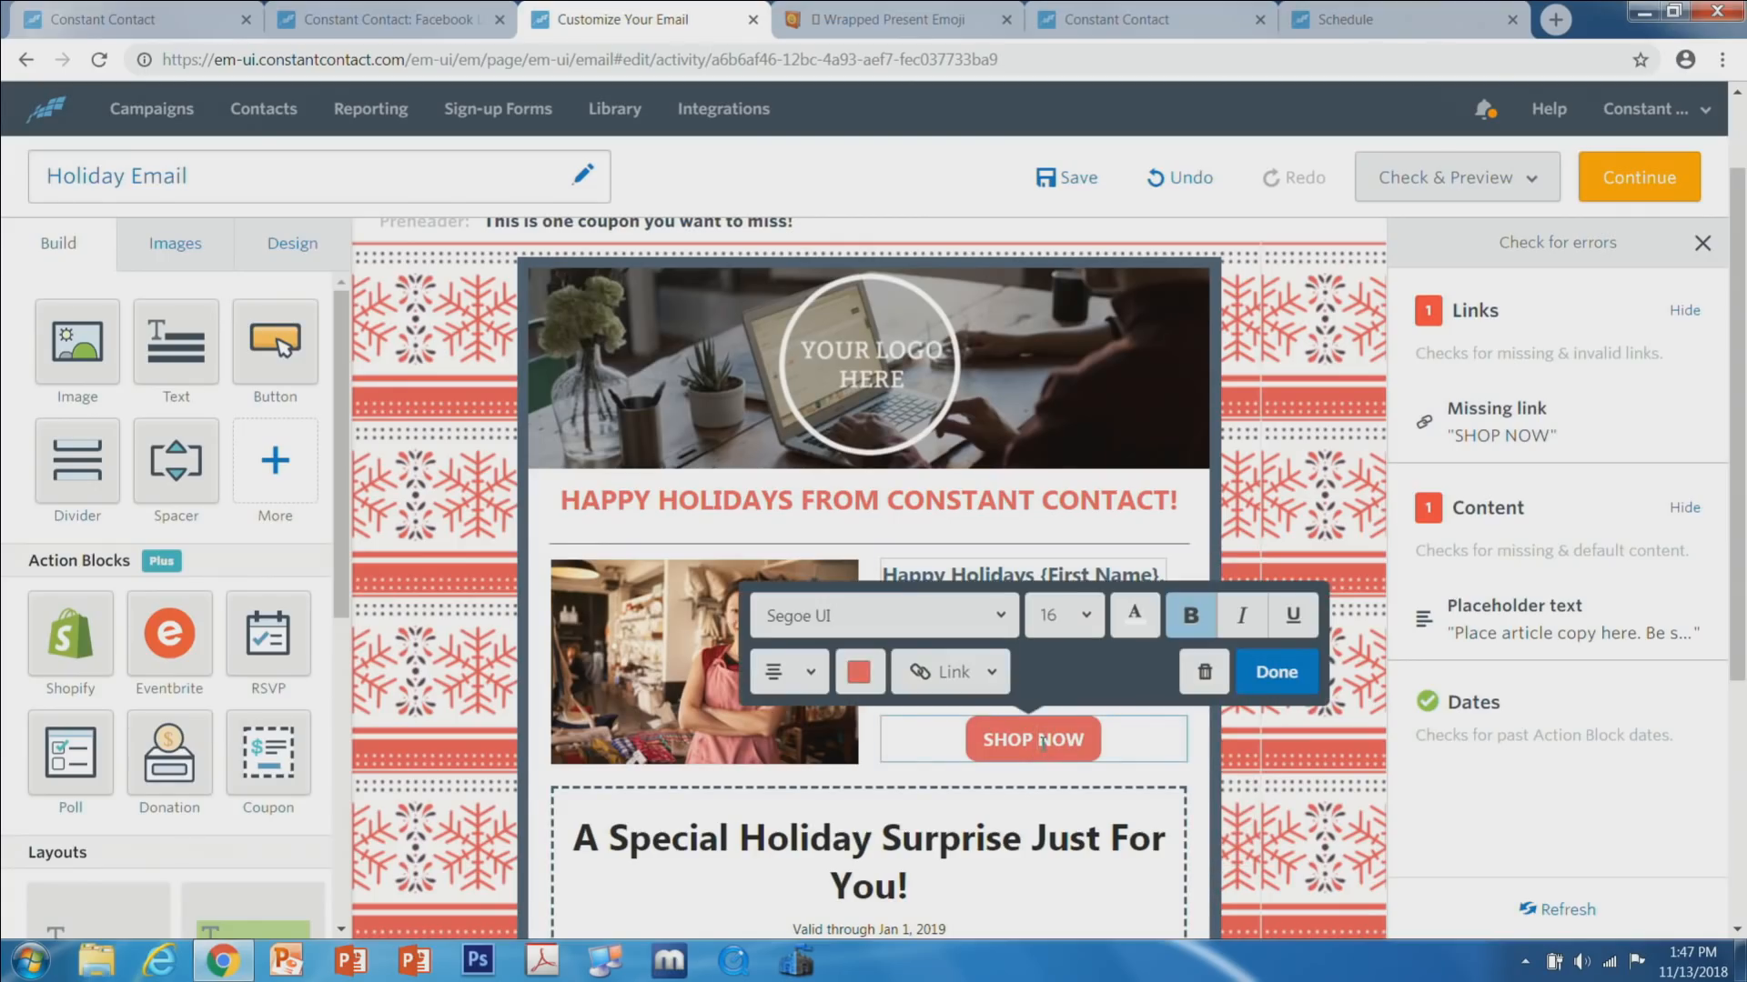
left_click(953, 673)
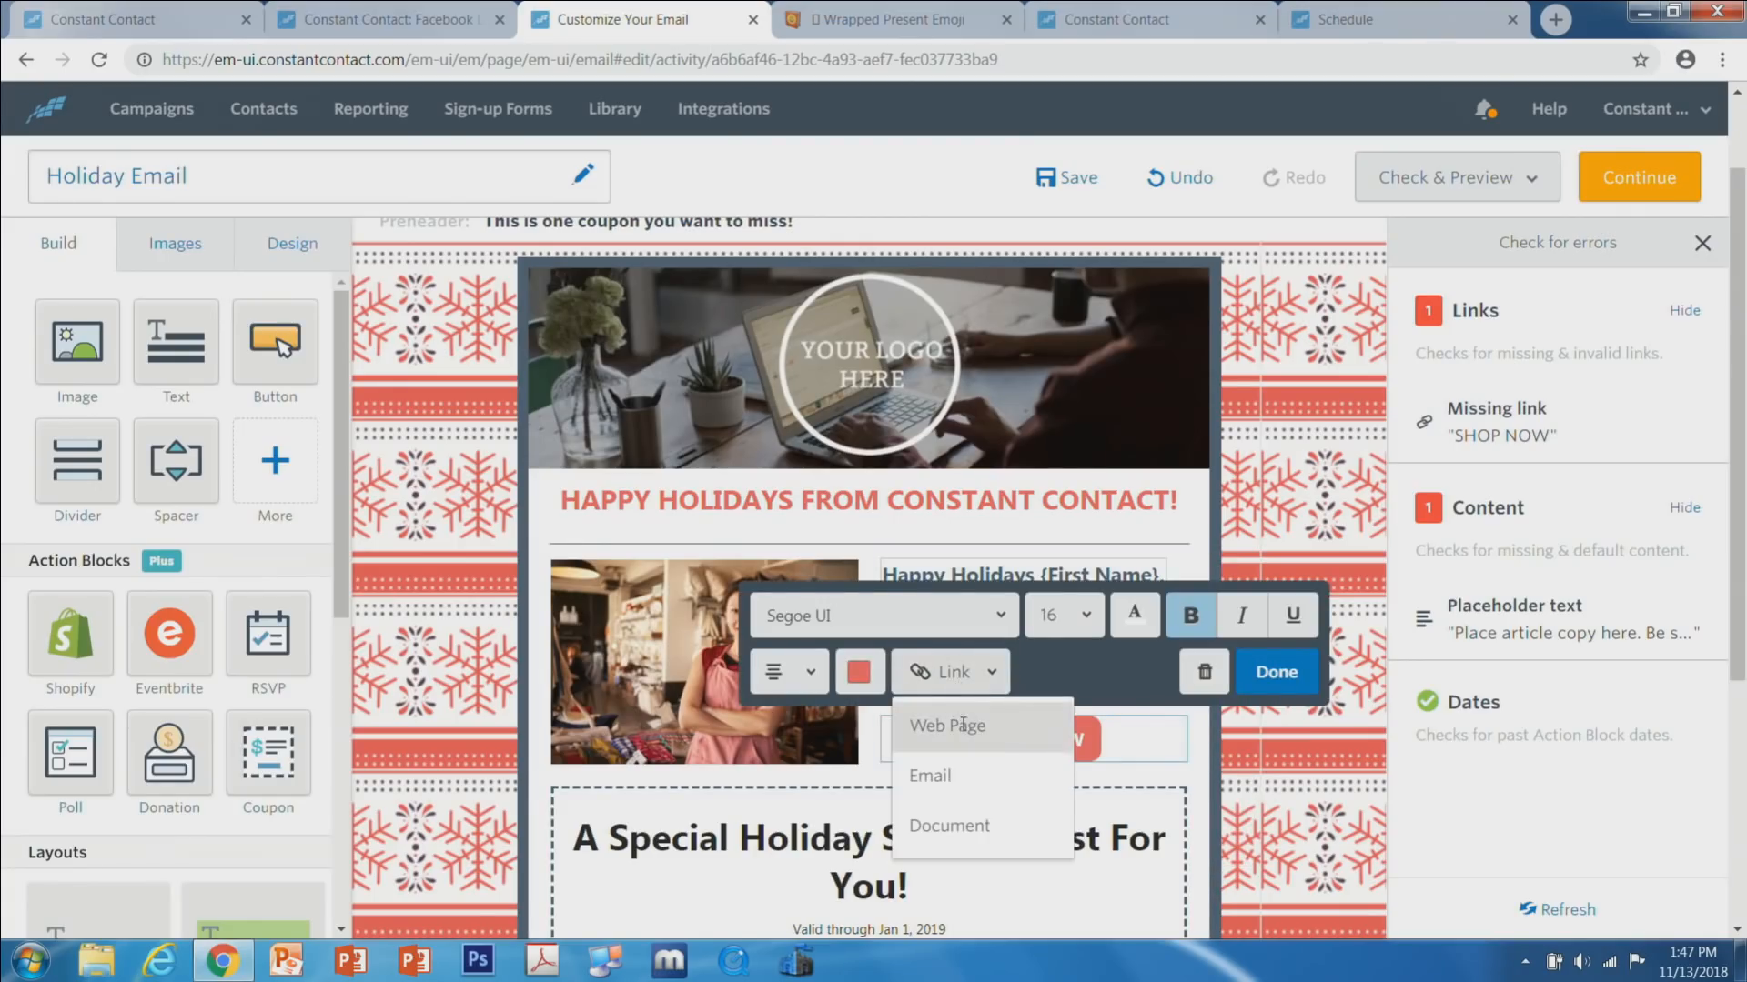
left_click(964, 725)
type("www.ex")
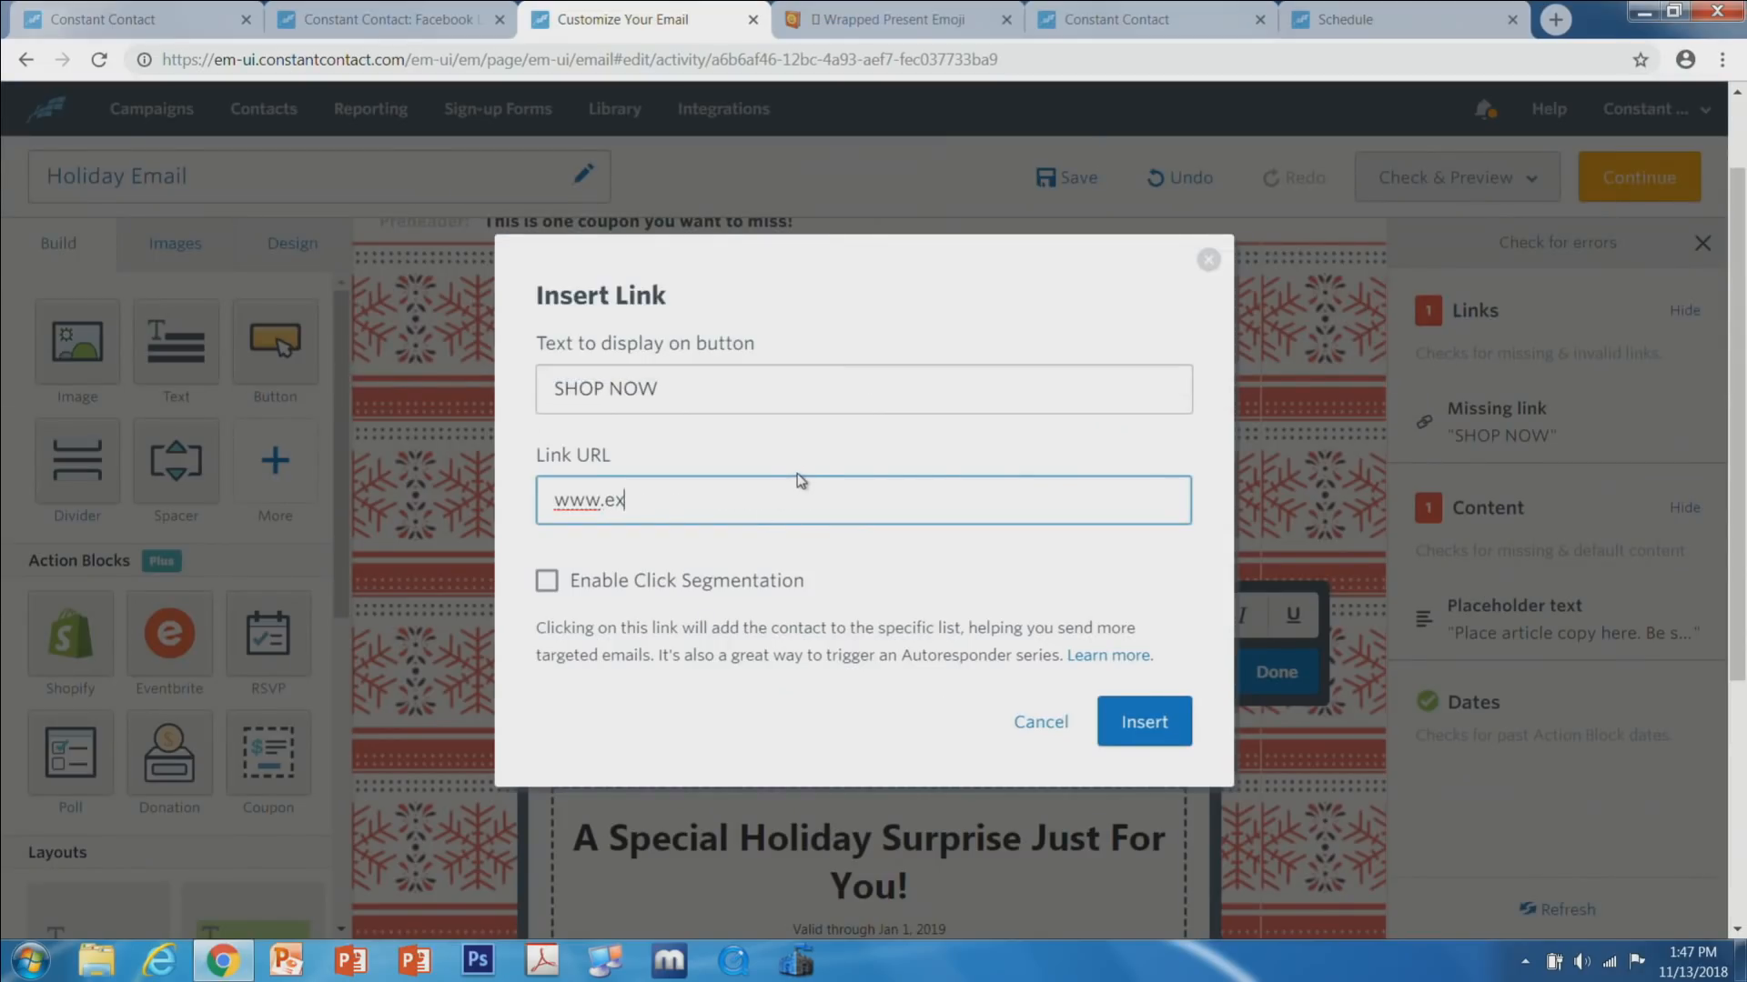
type("ampleweb")
type("sgie")
type(".com")
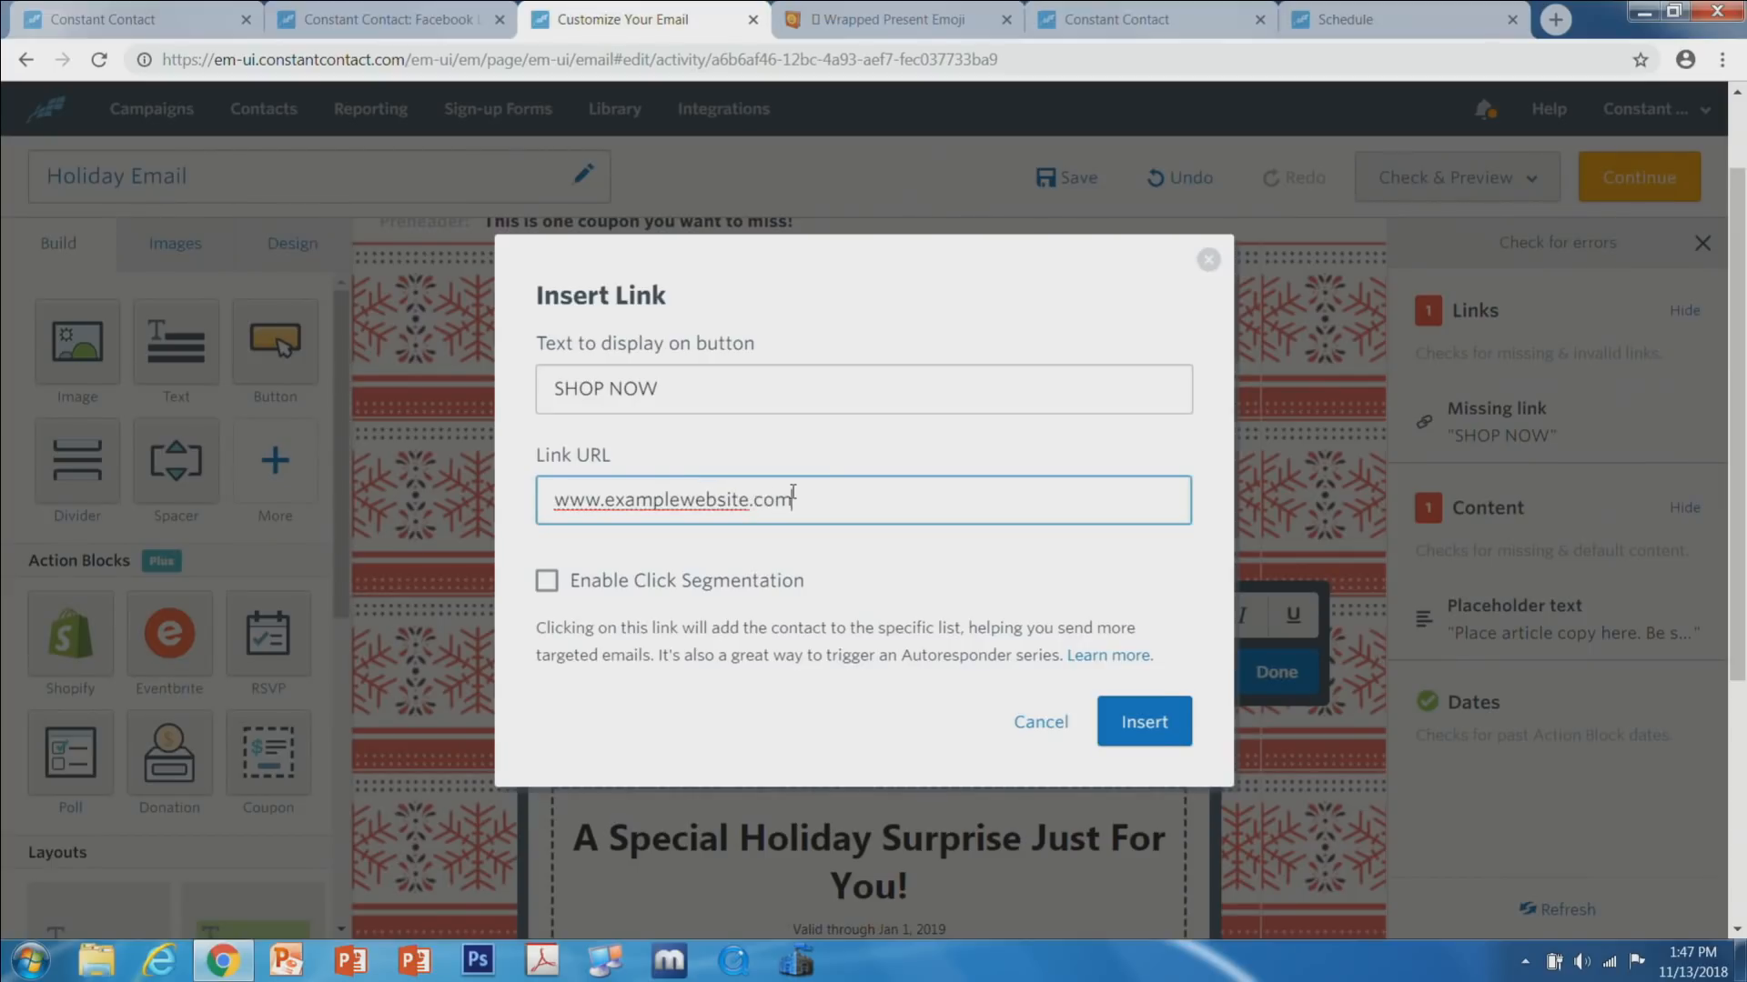
type("/holidayshoppeing")
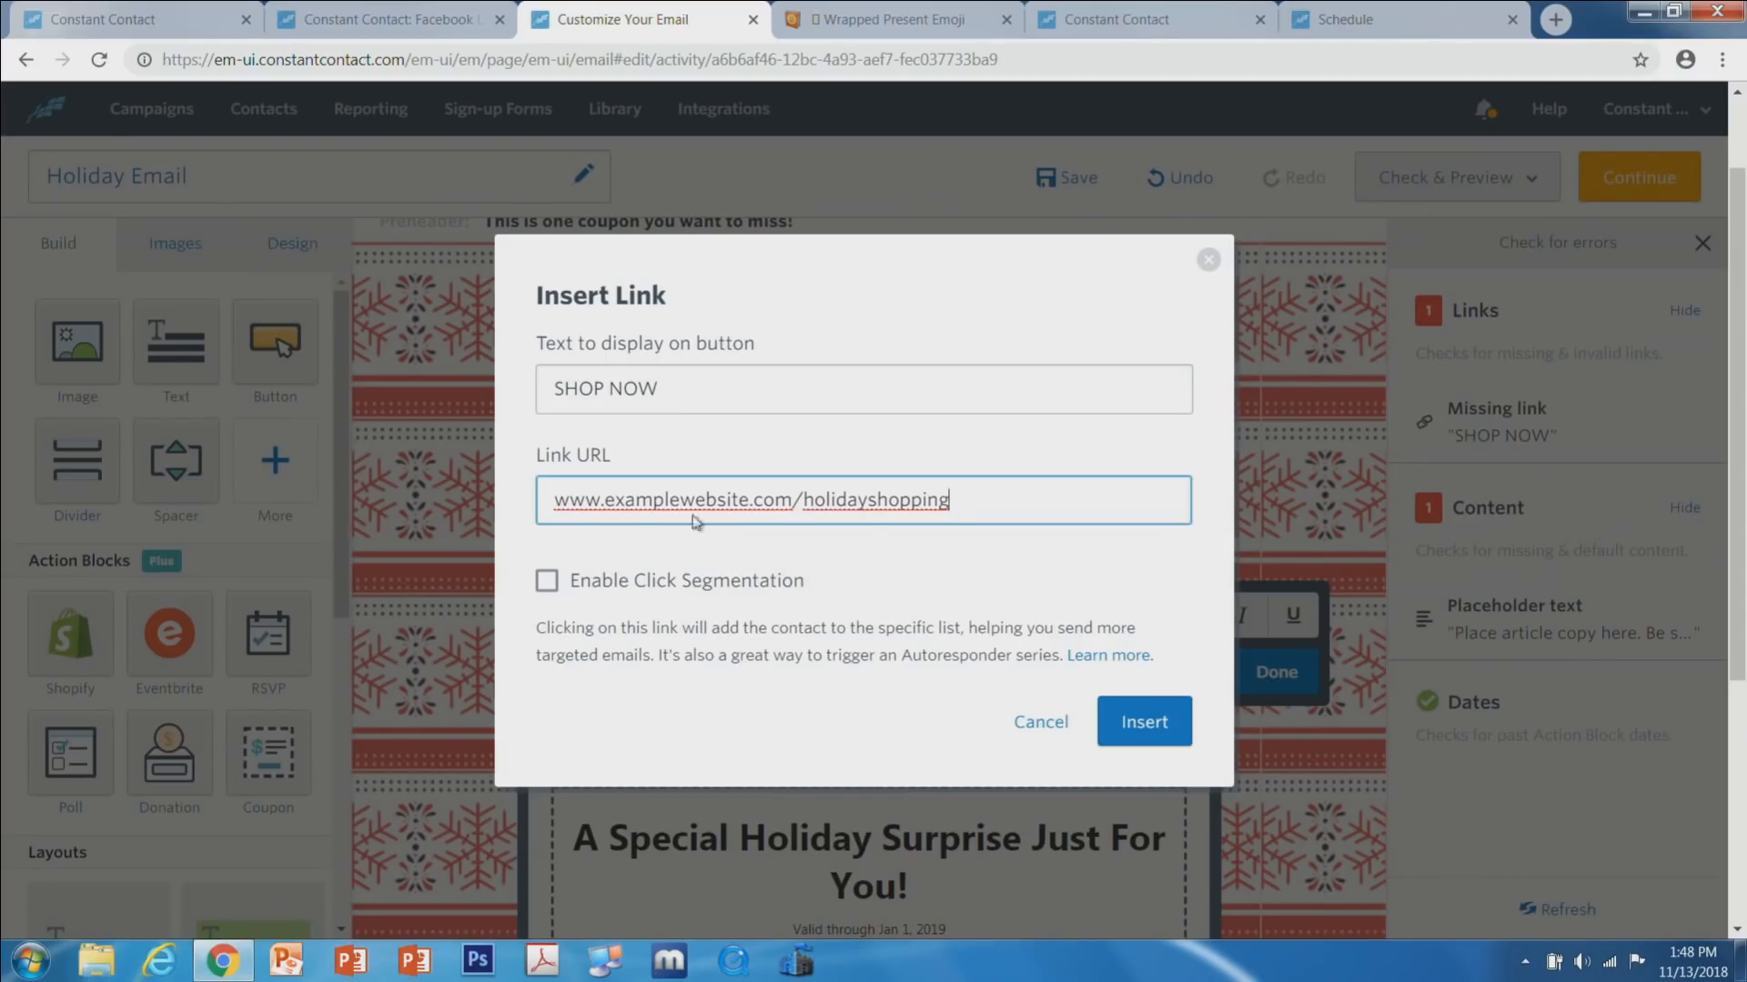
left_click(1127, 725)
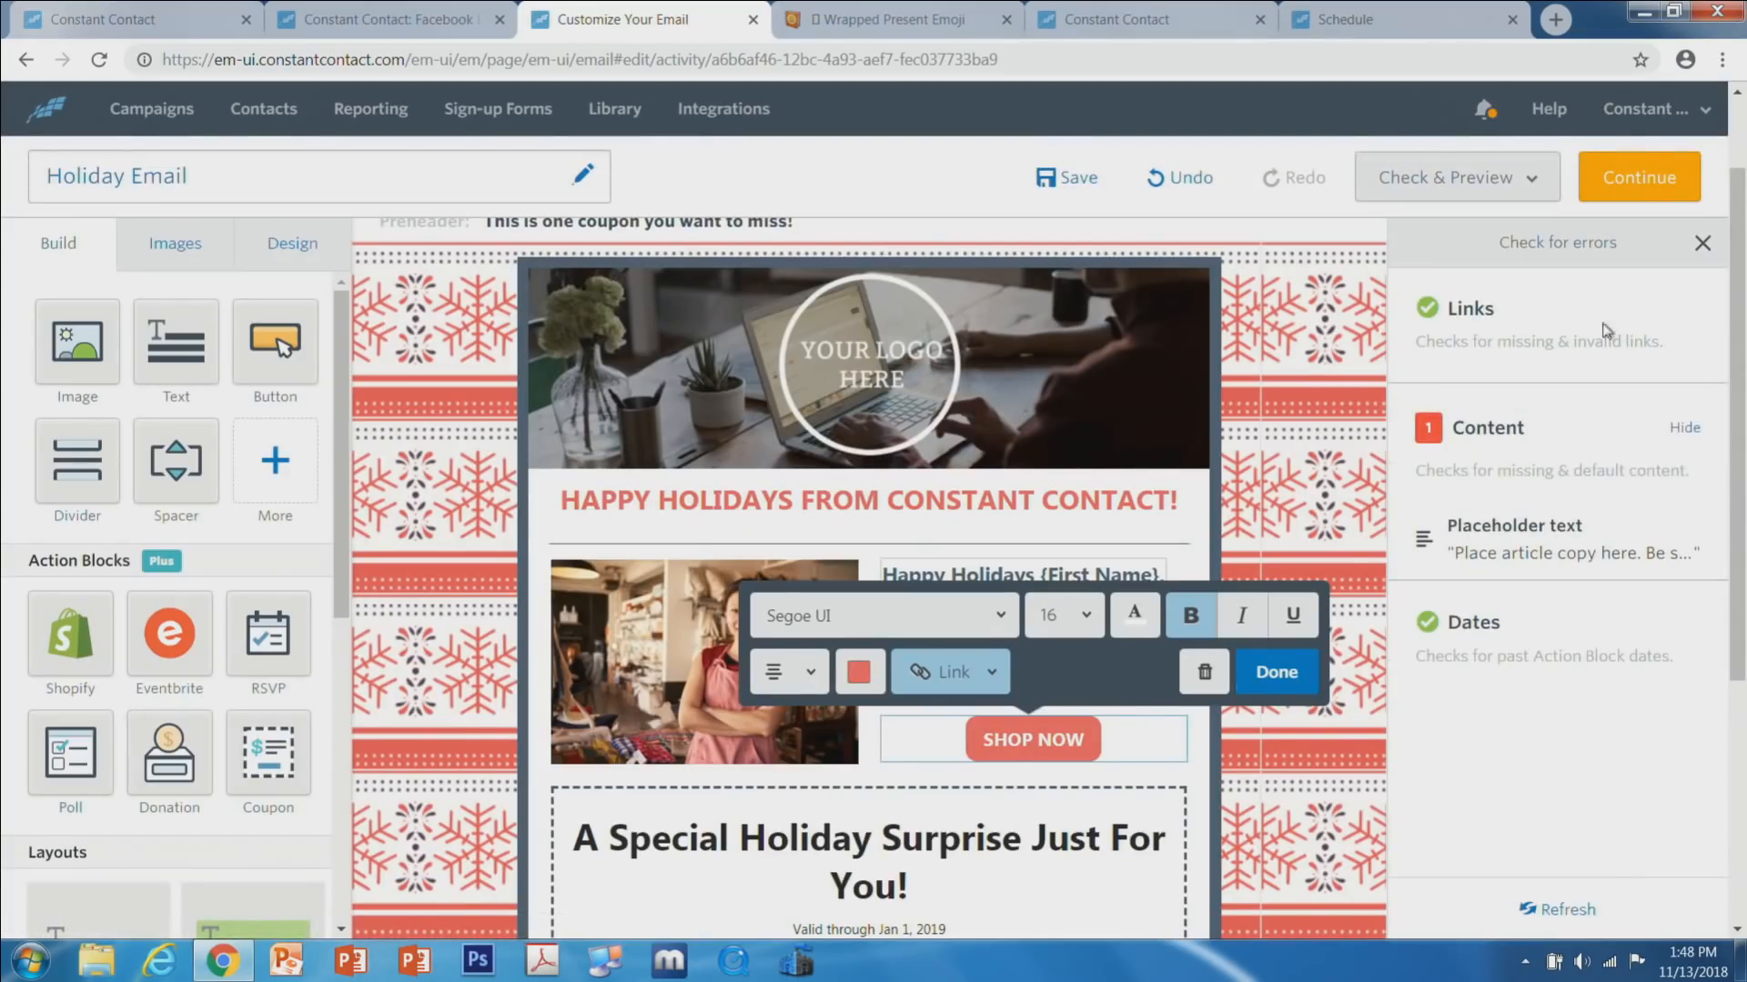
left_click(1310, 673)
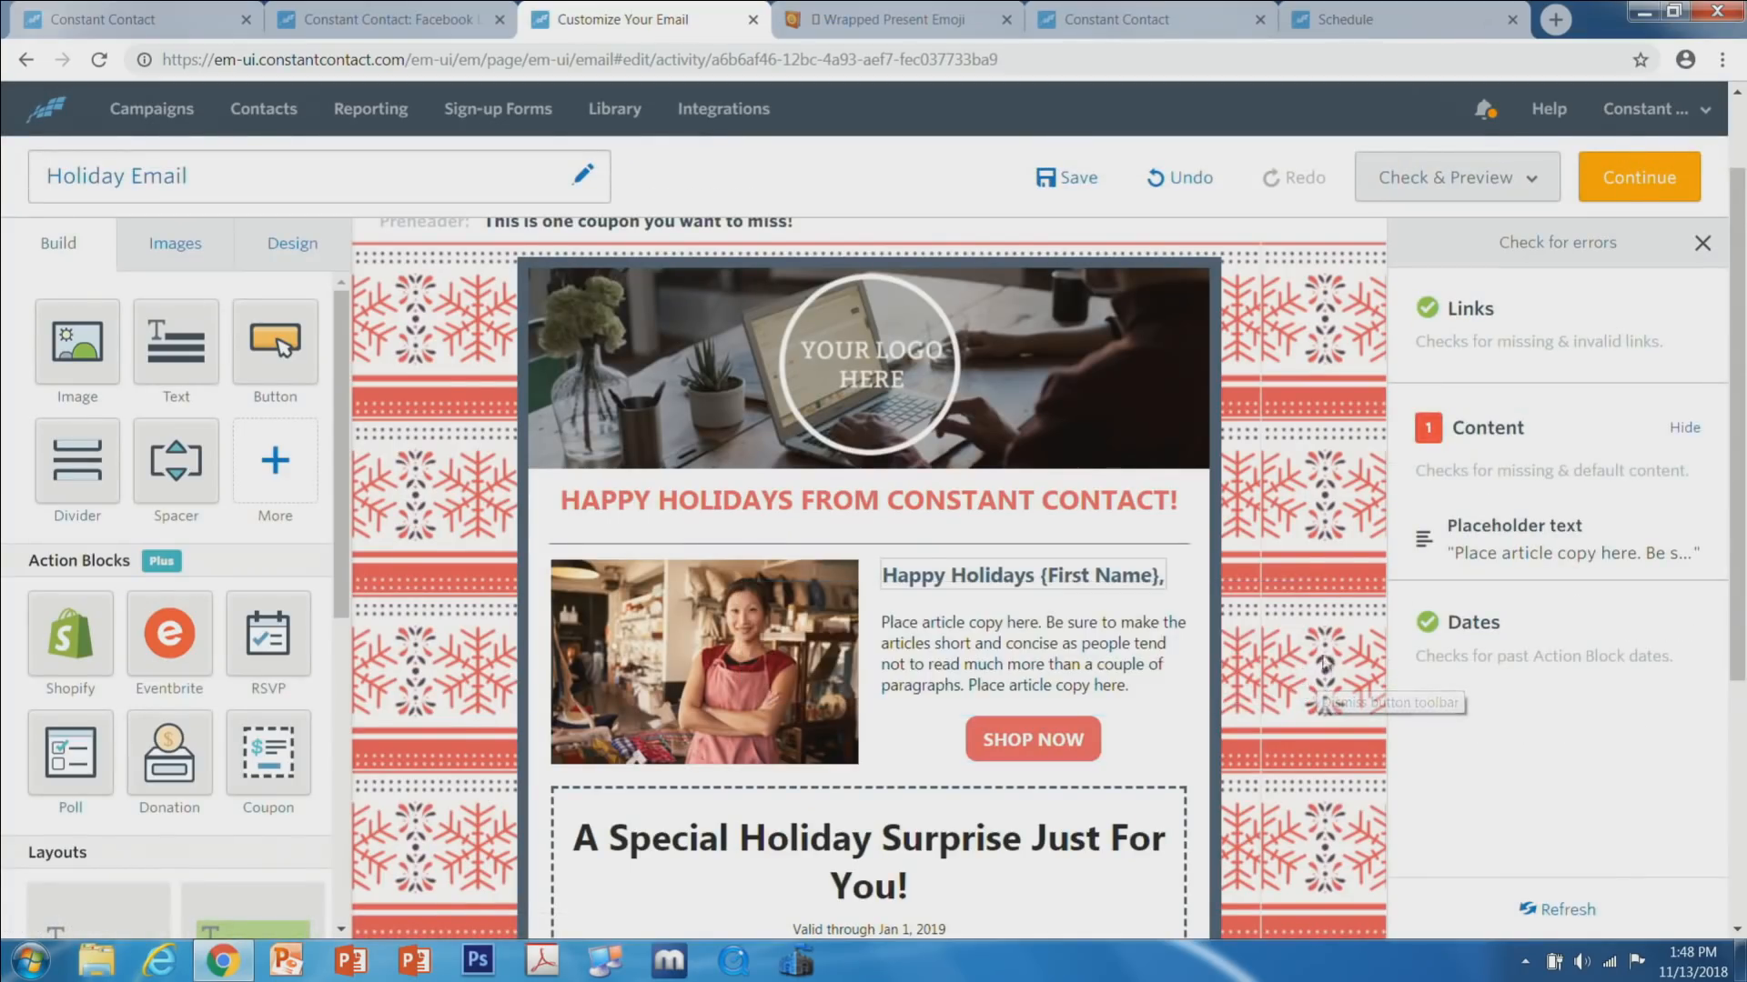
Add "Example here." to the end of the placeholder article paragraph, finish editing it and close the error check.
left_click(1140, 692)
type("Exam")
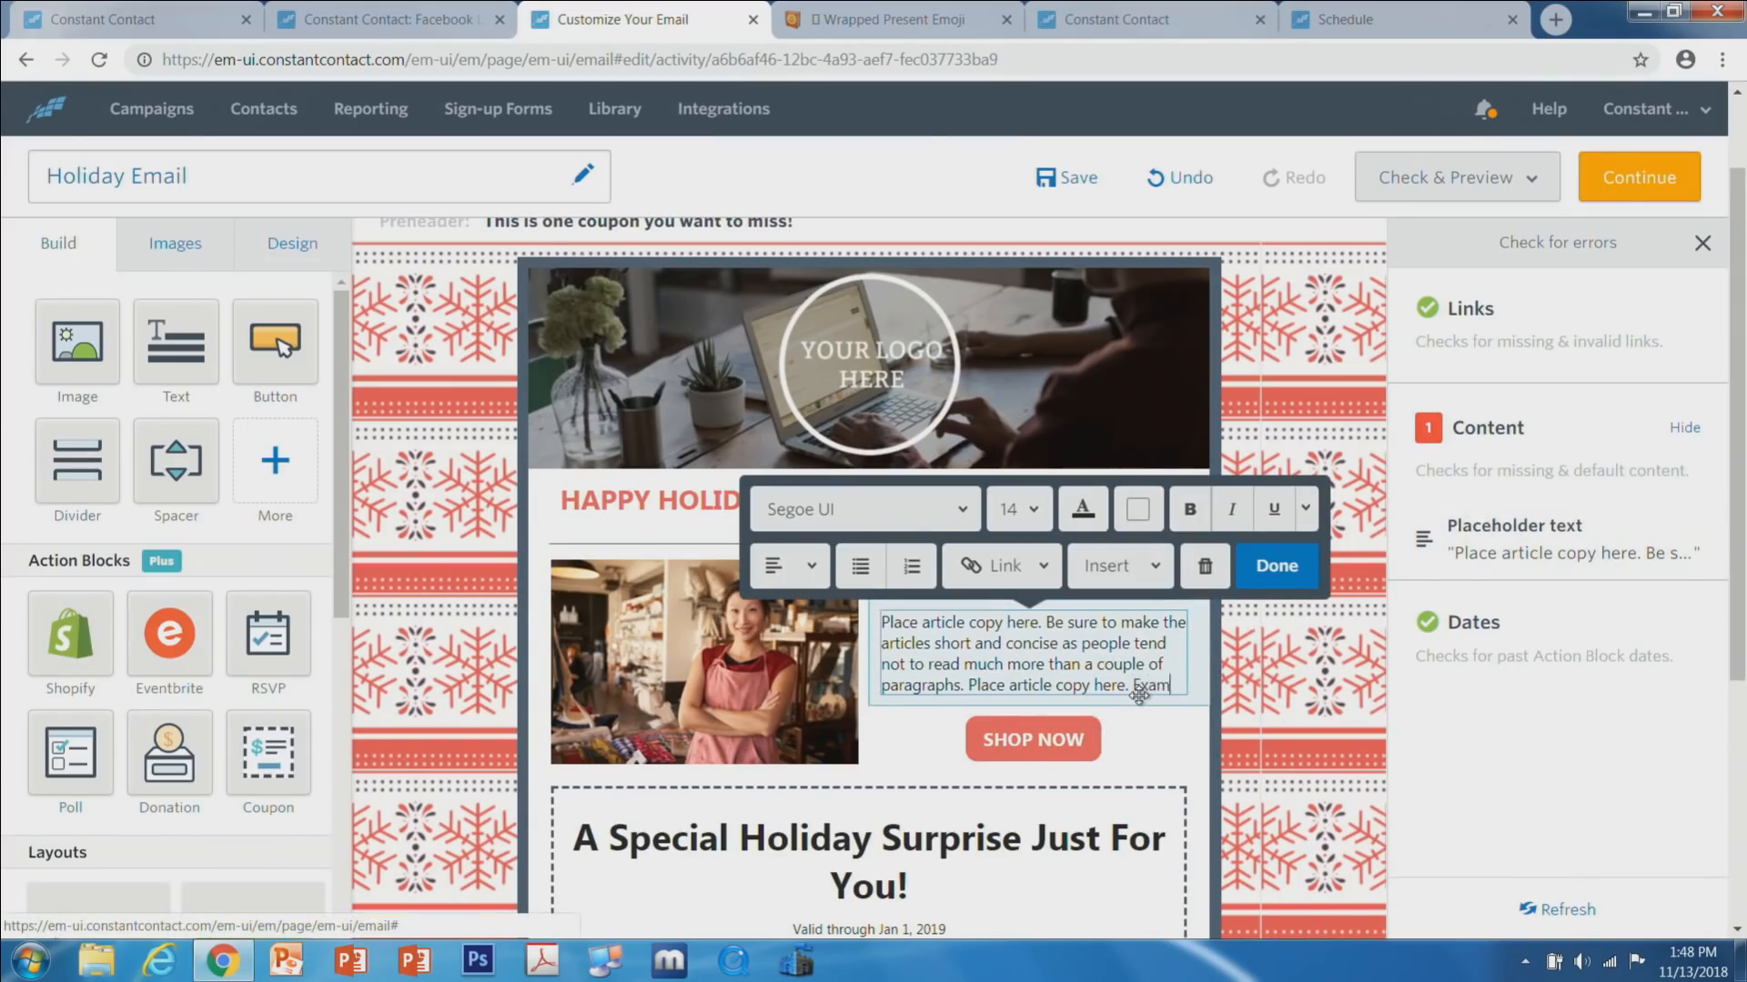
type("p")
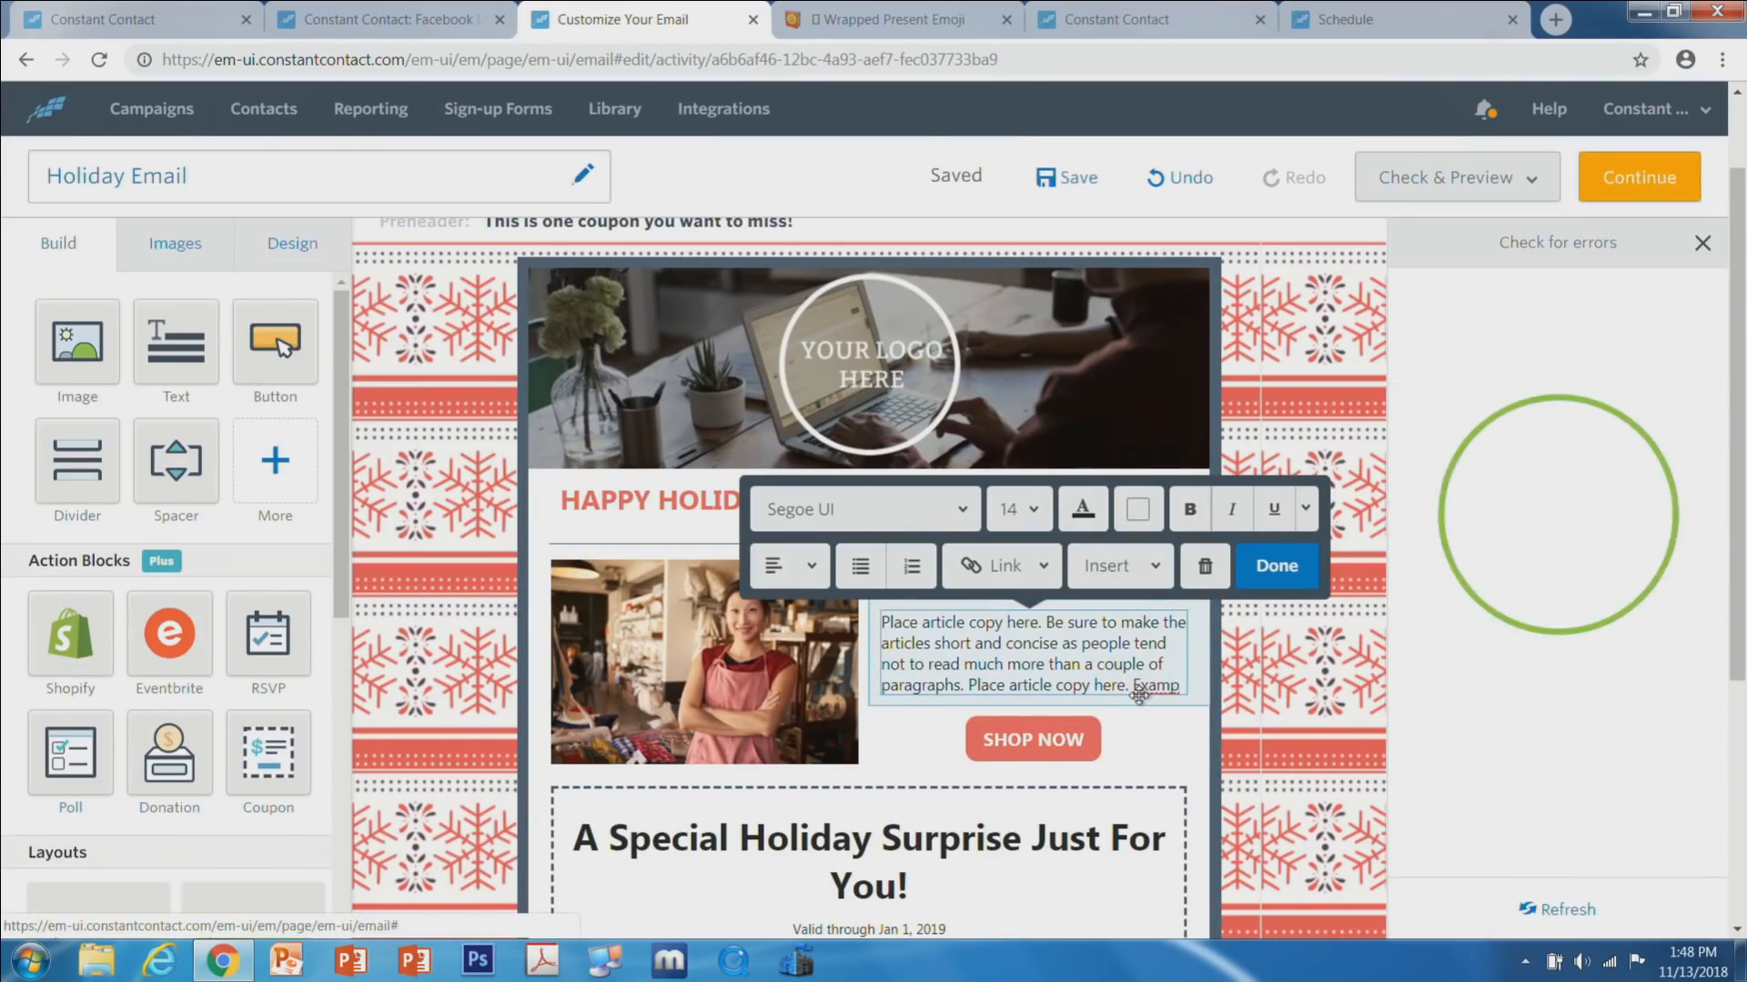
type("le here.")
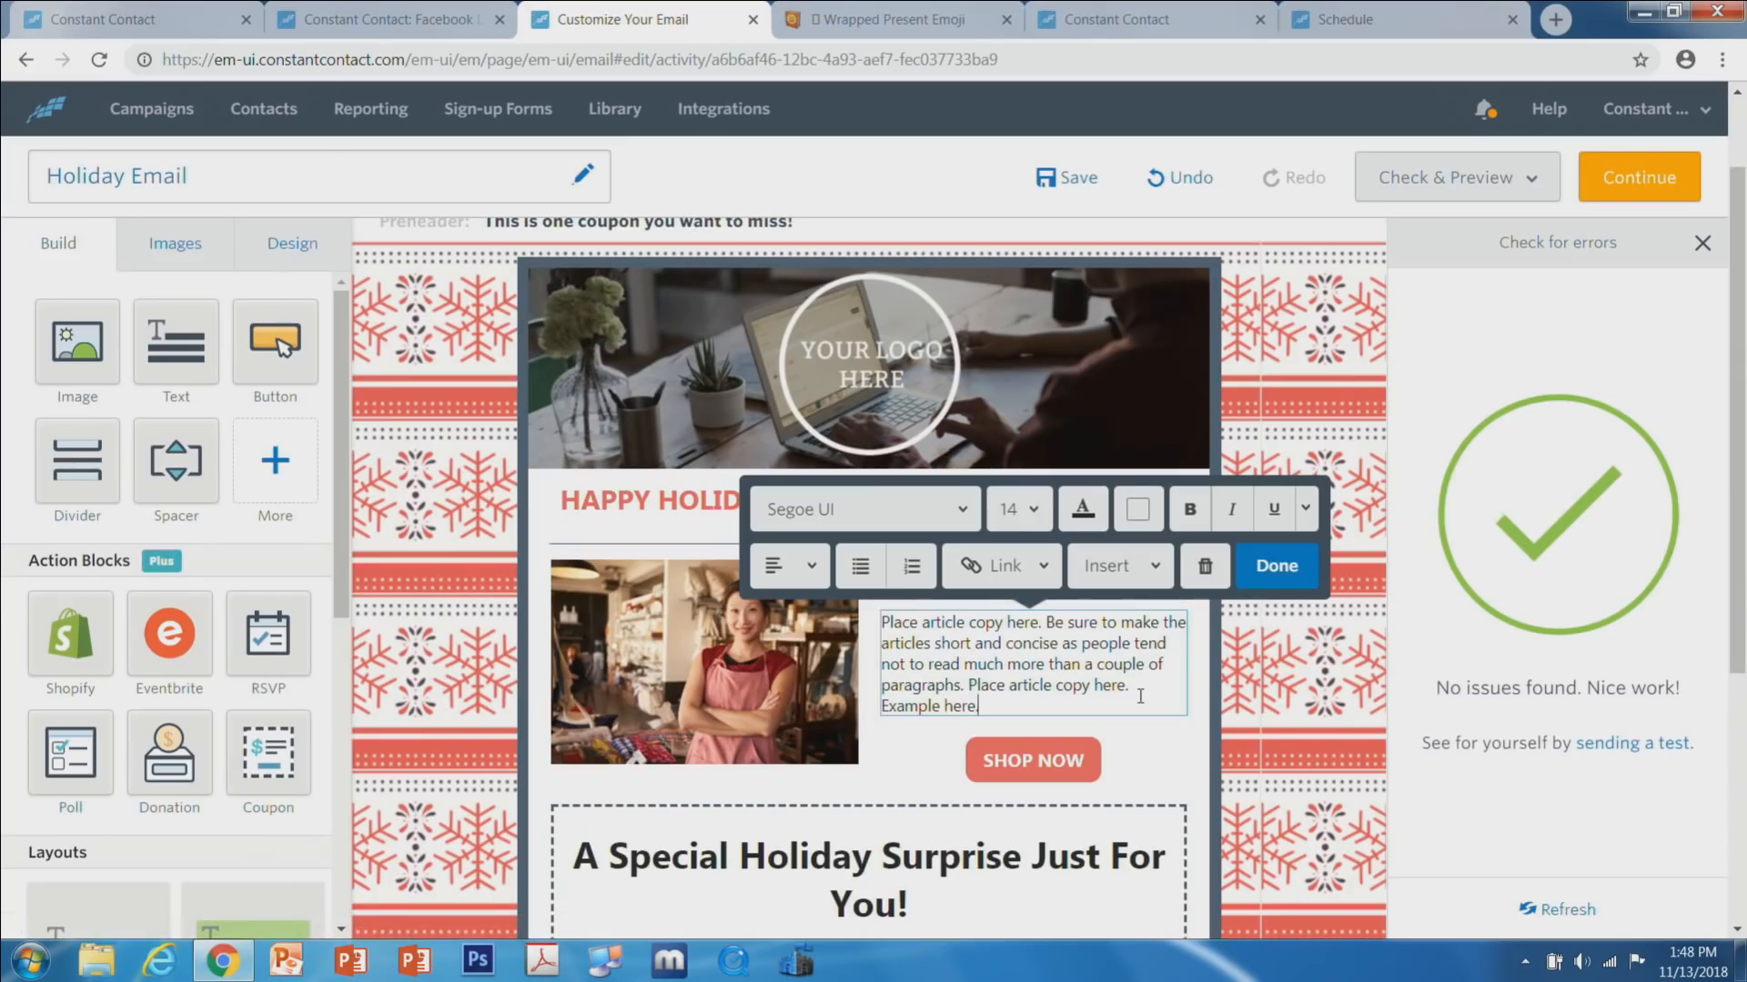
left_click(1299, 570)
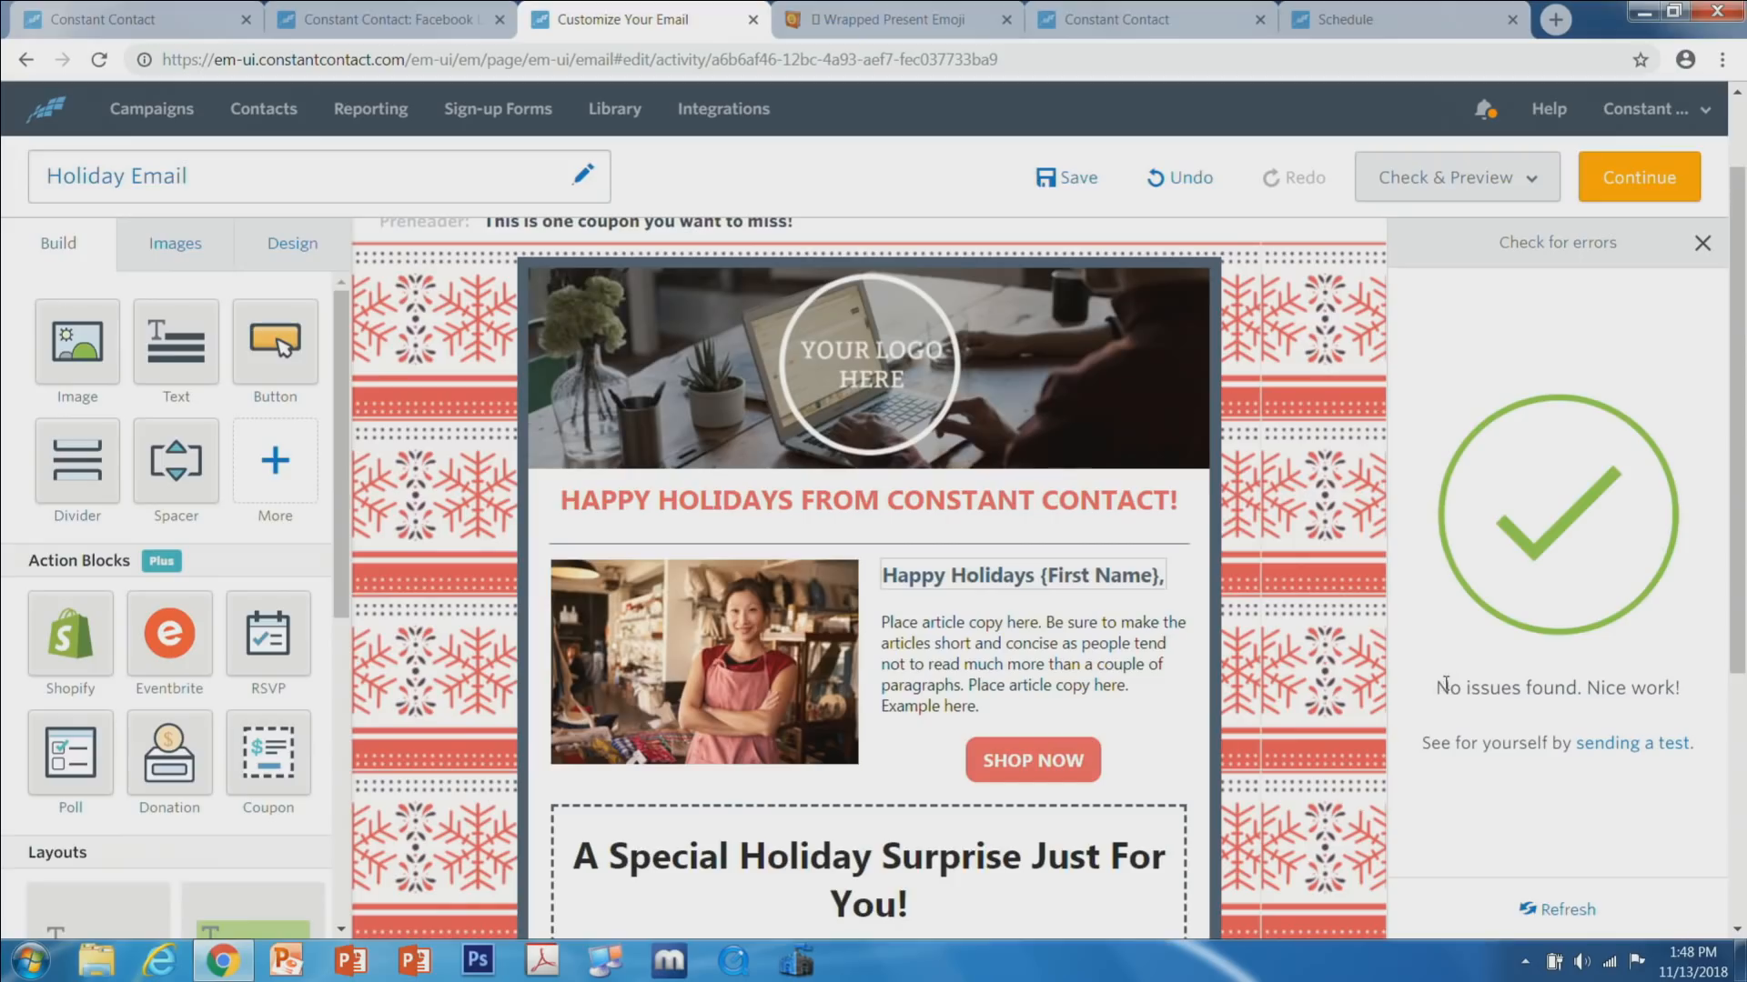
left_click(1702, 243)
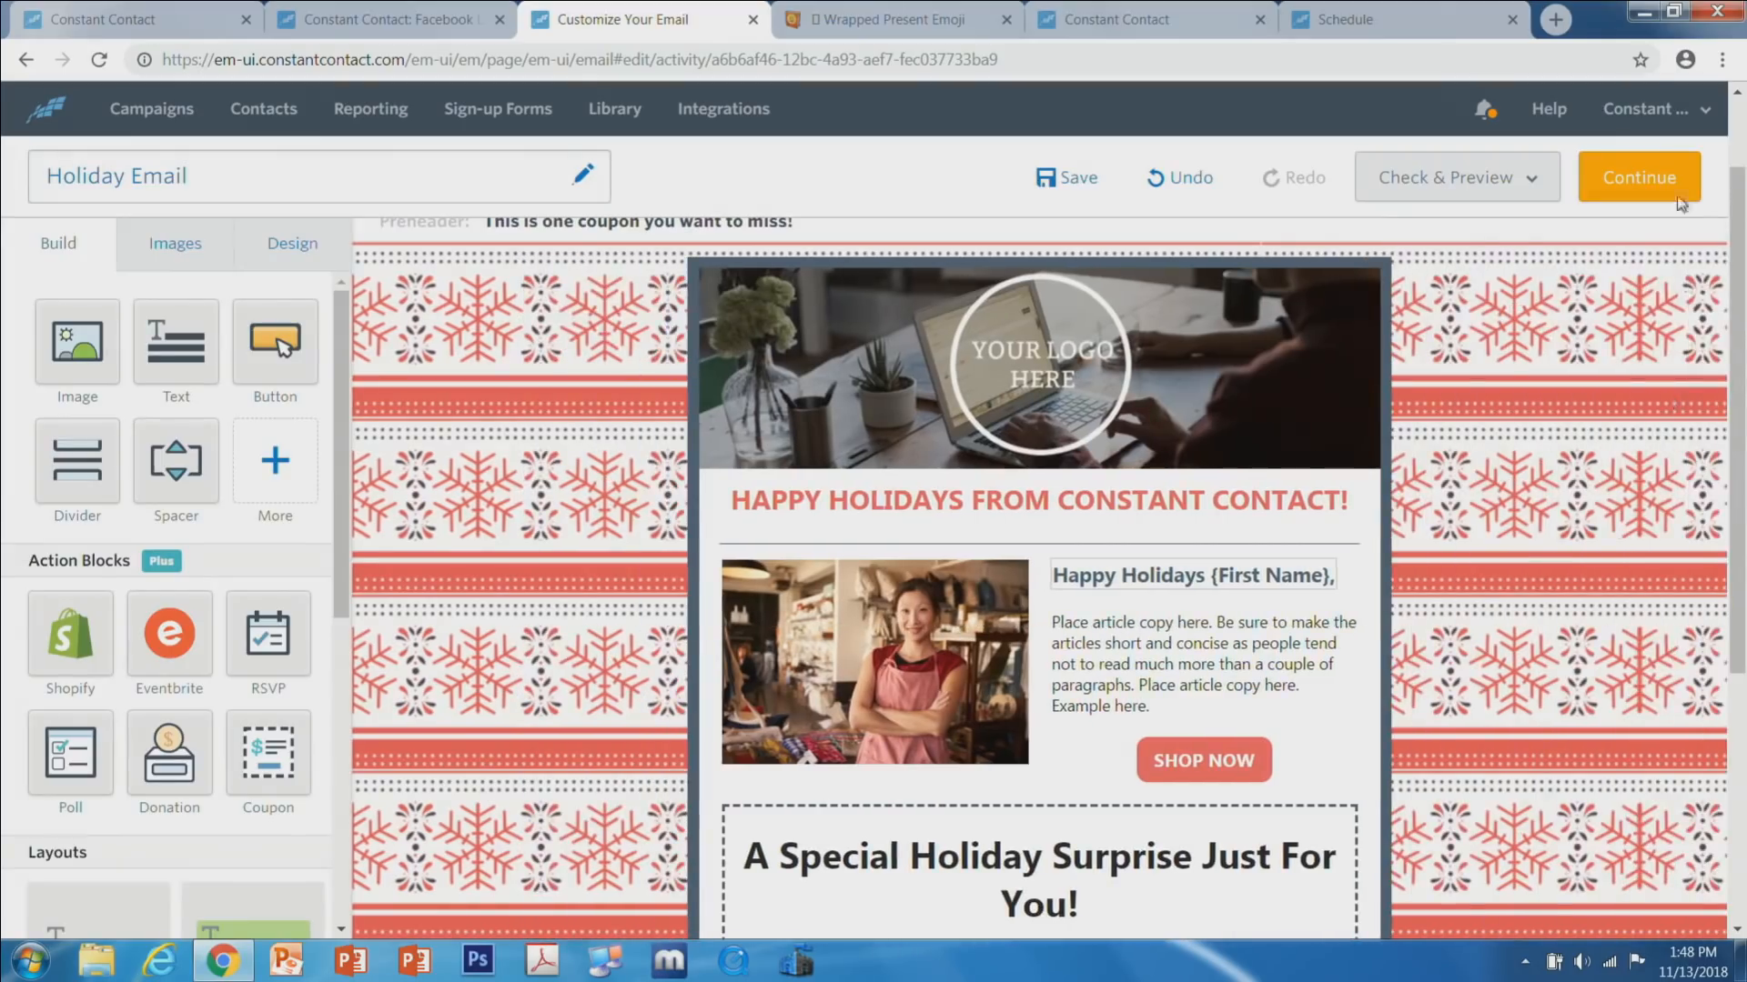
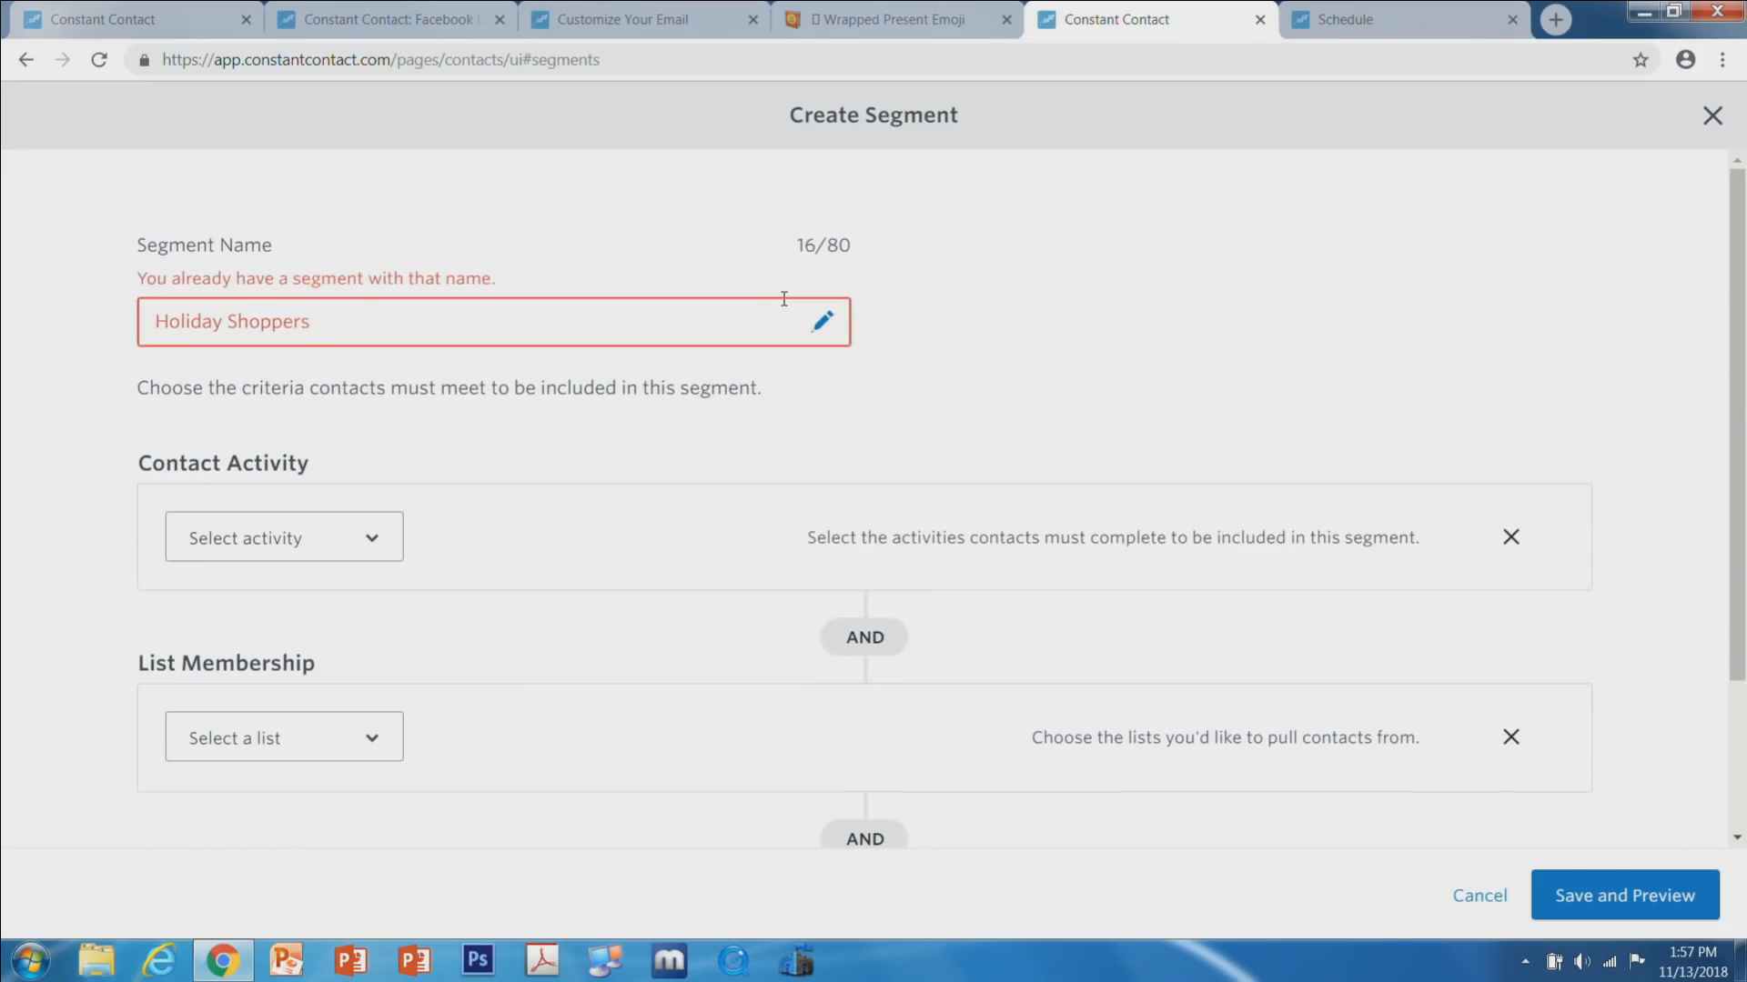
Change the new segment's name to "Holiday Shoppers*" and set its contact activity criterion to Clicked.
type("*")
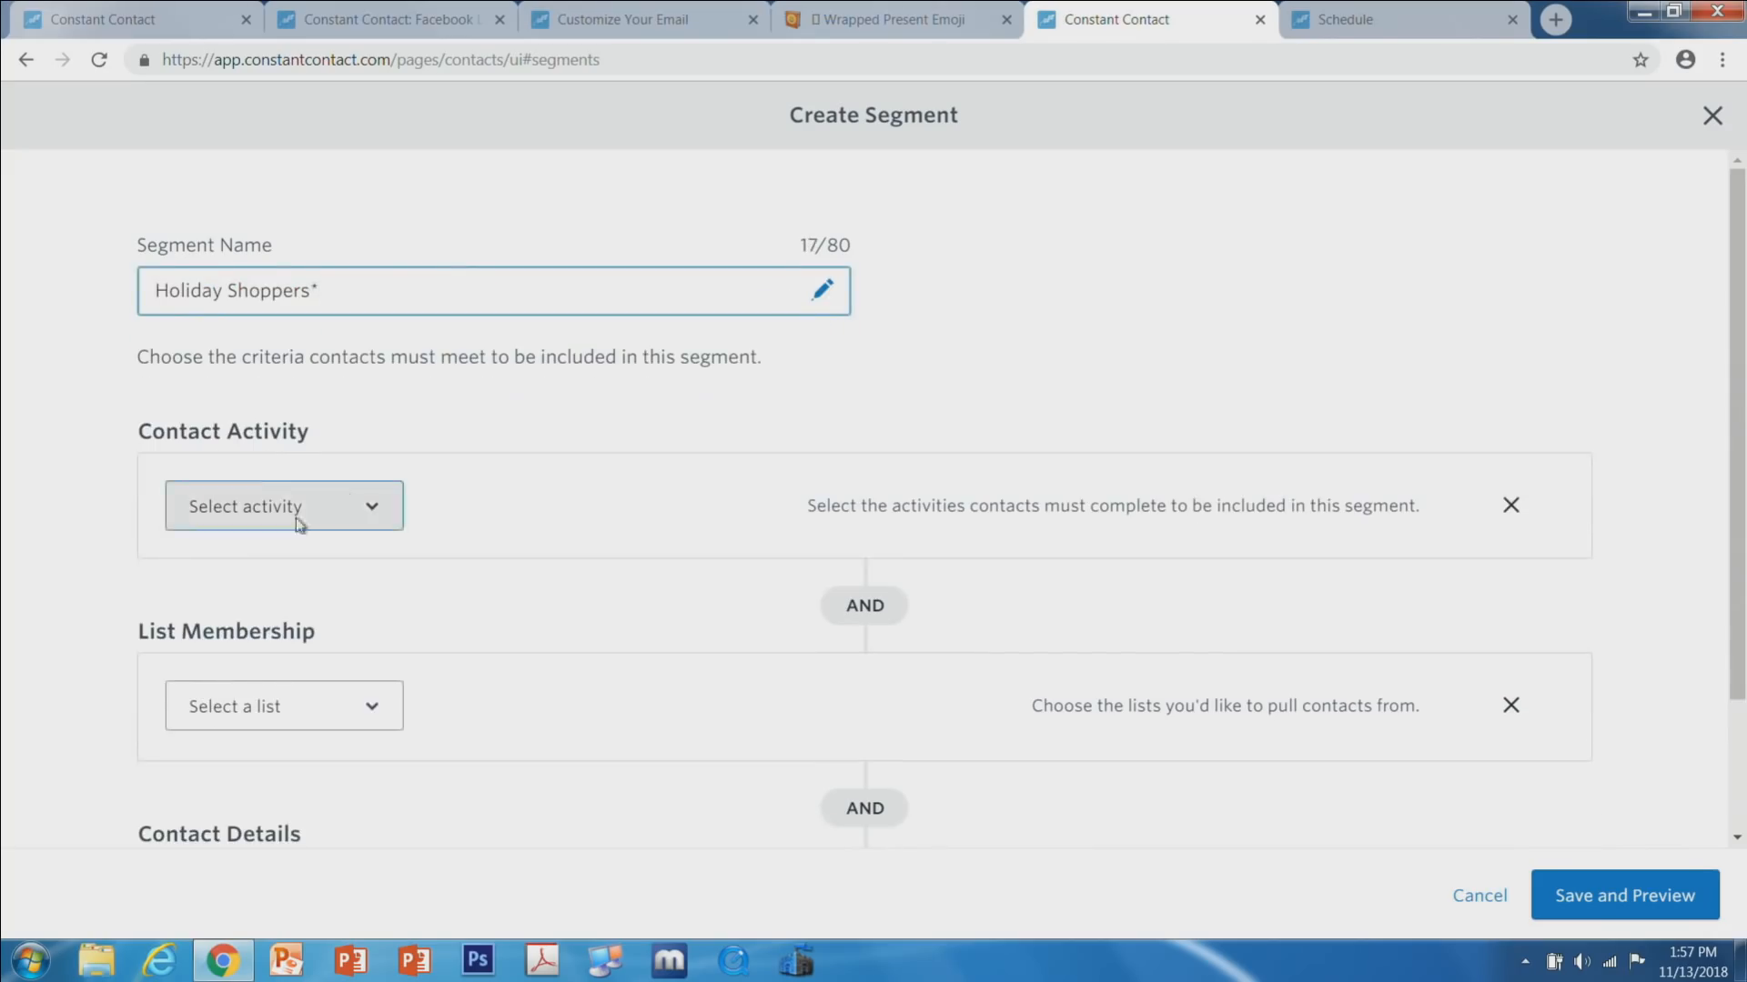
scroll(629, 435, "down", 2)
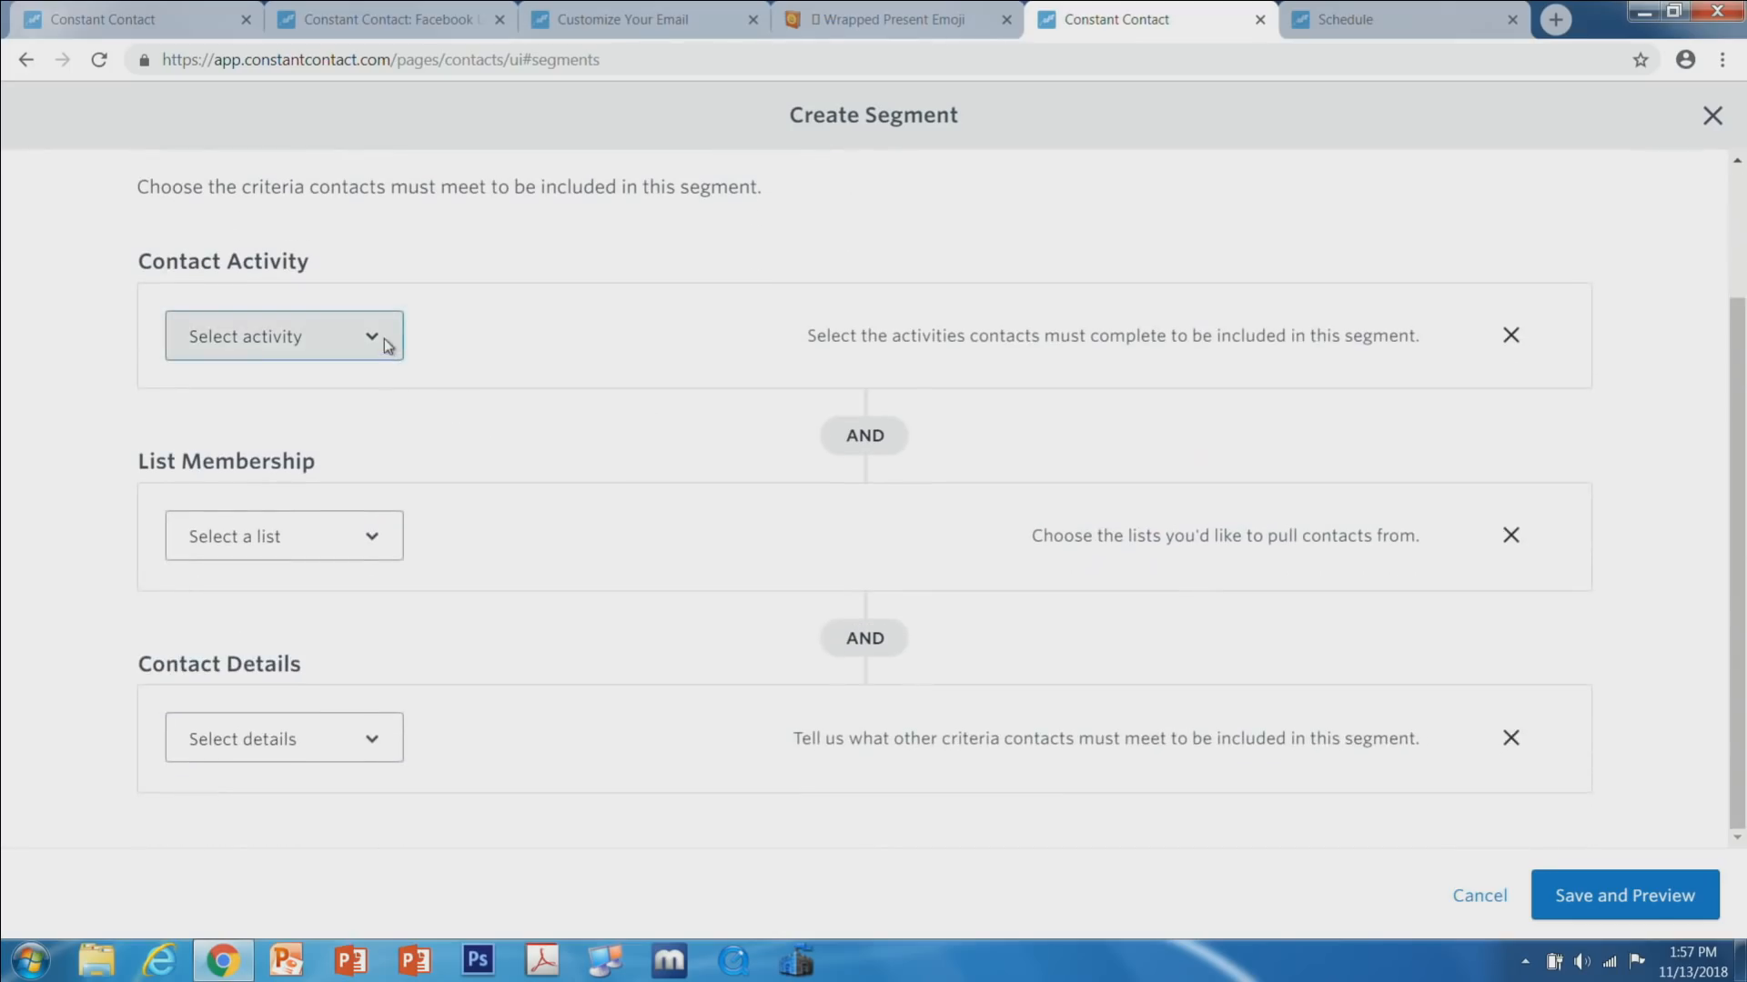
left_click(382, 337)
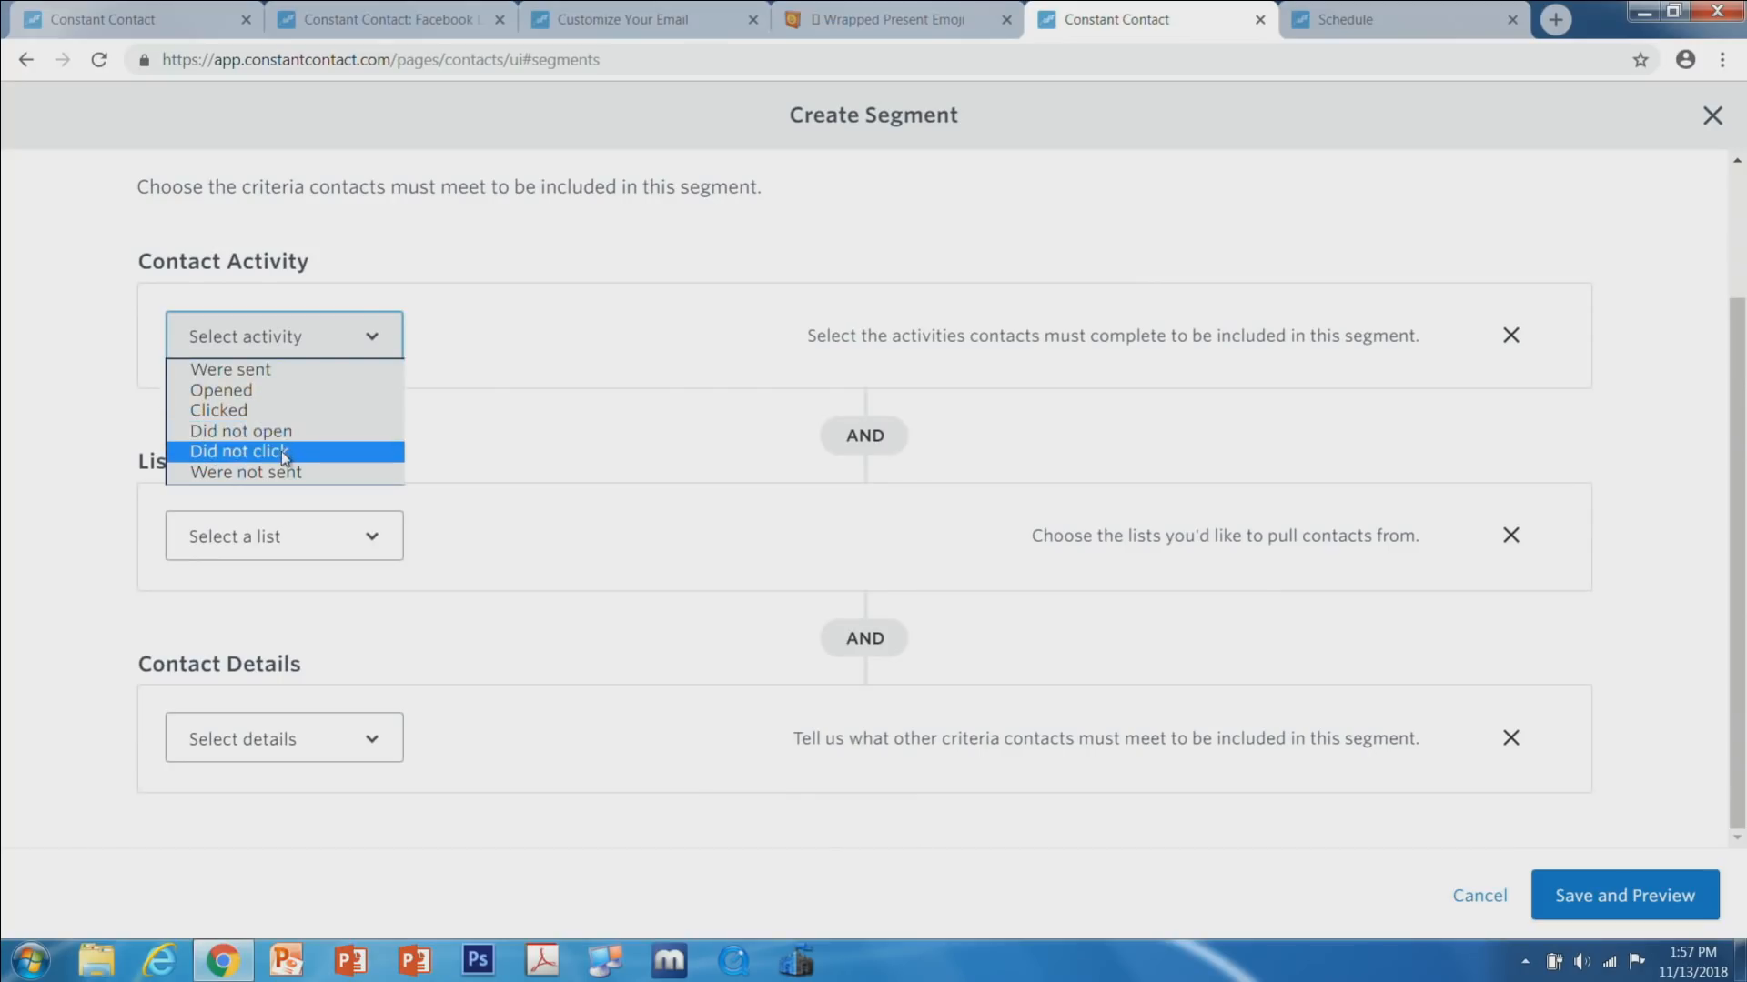
left_click(278, 411)
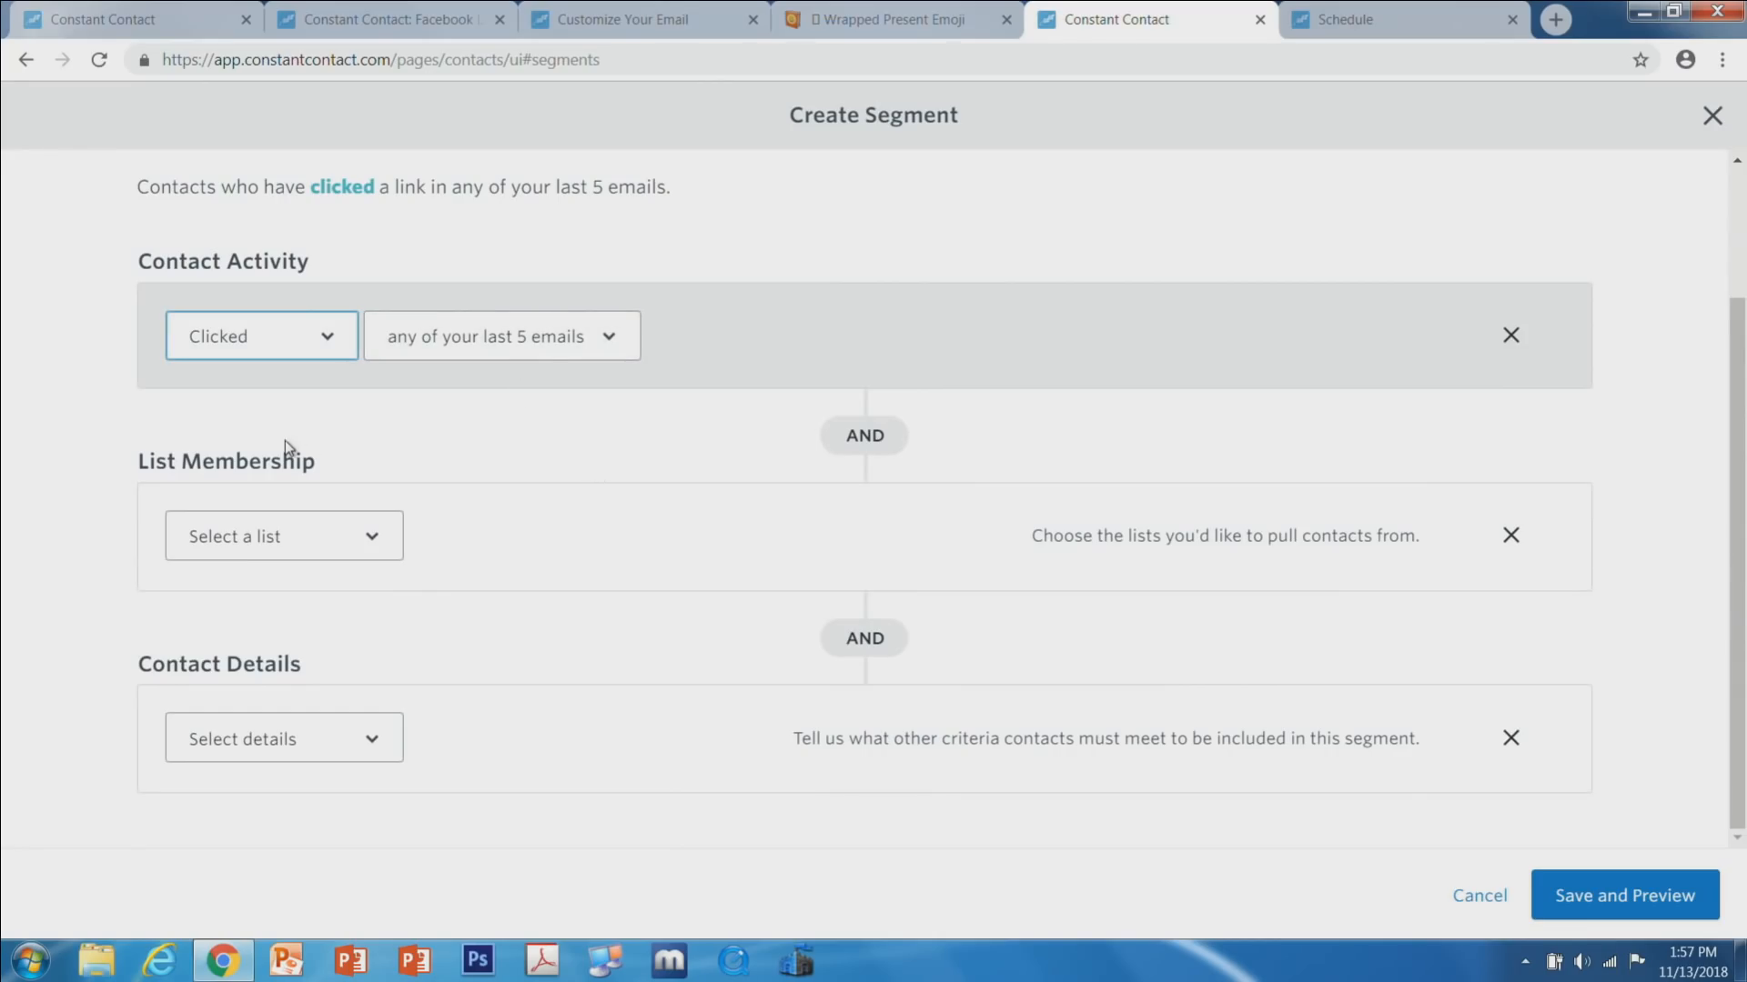
Limit the segment to members of List #2 and set its contact details criterion to Date Added in the last 30 days.
left_click(373, 532)
left_click(255, 630)
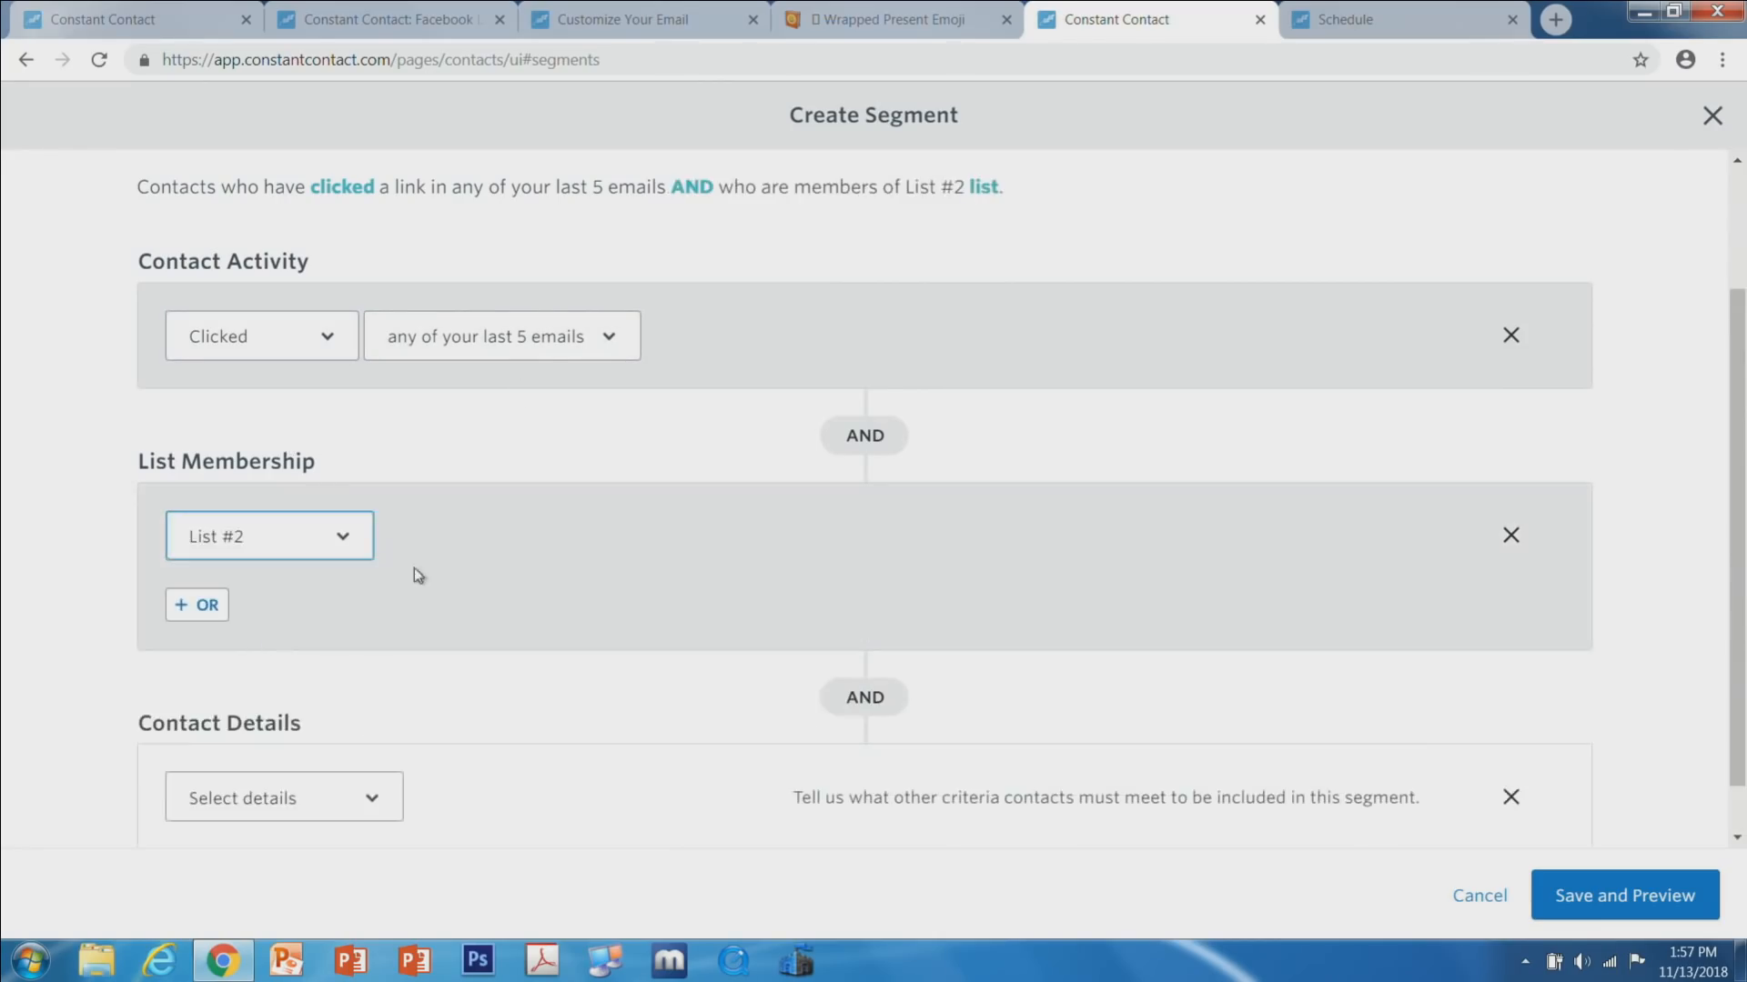
scroll(434, 546, "down", 1)
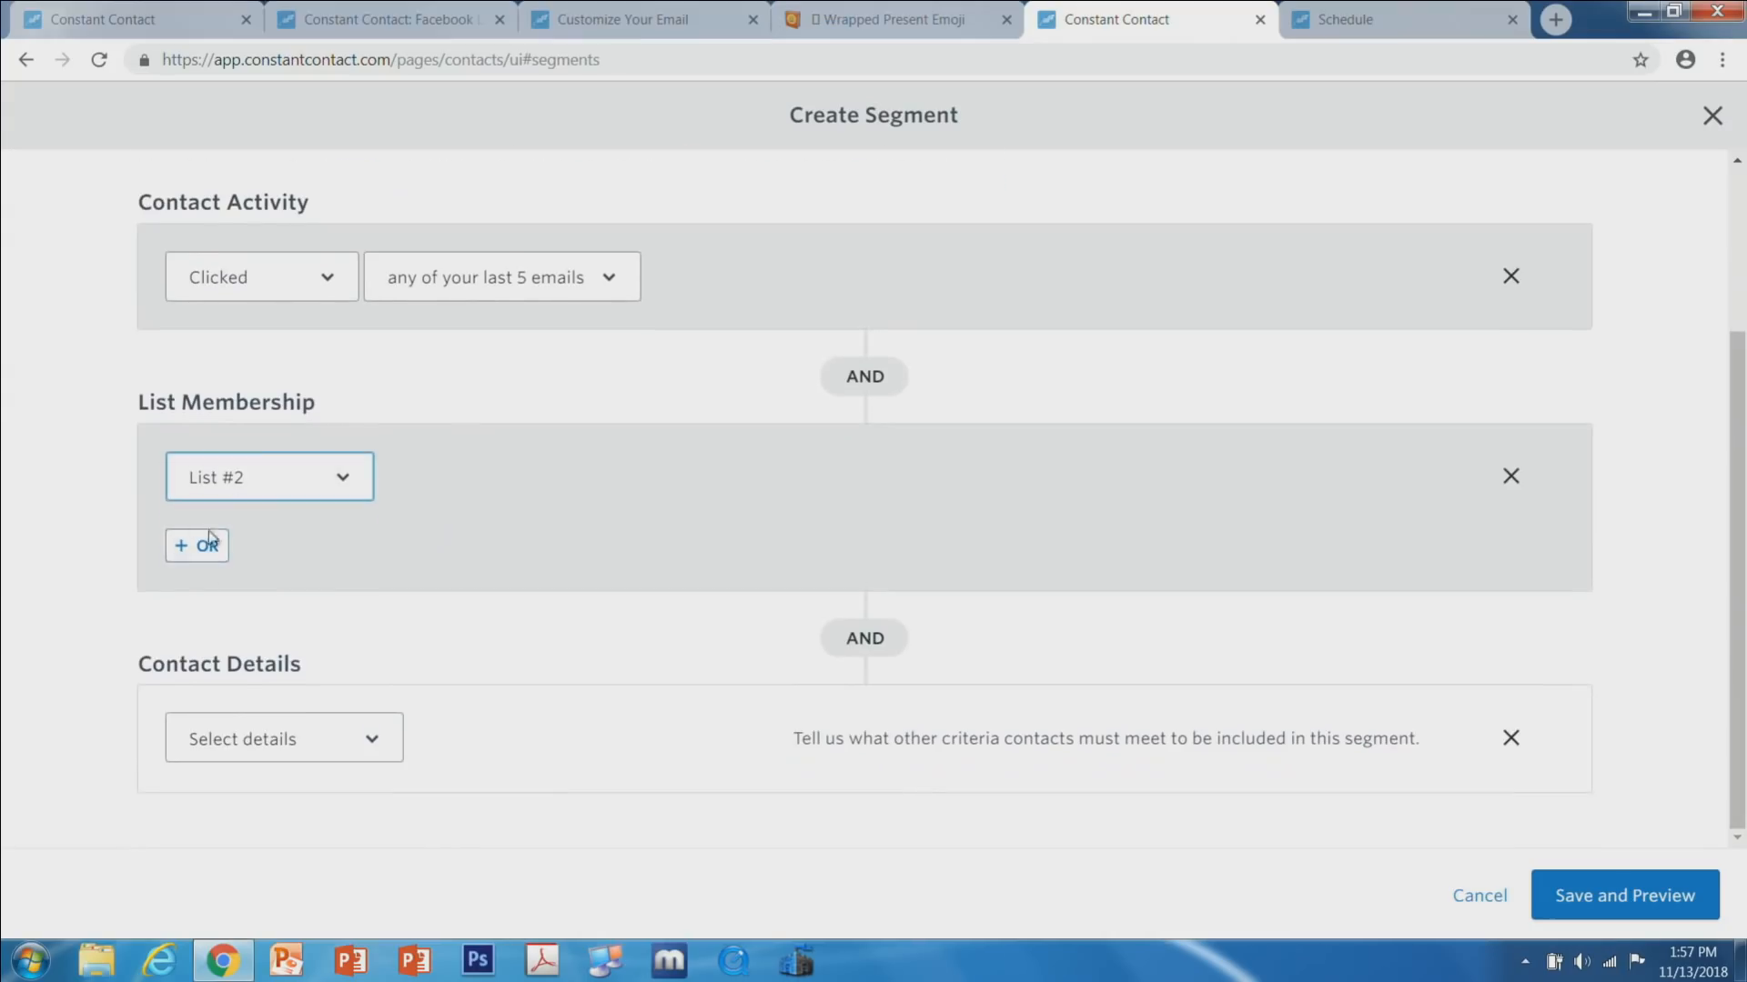
left_click(295, 754)
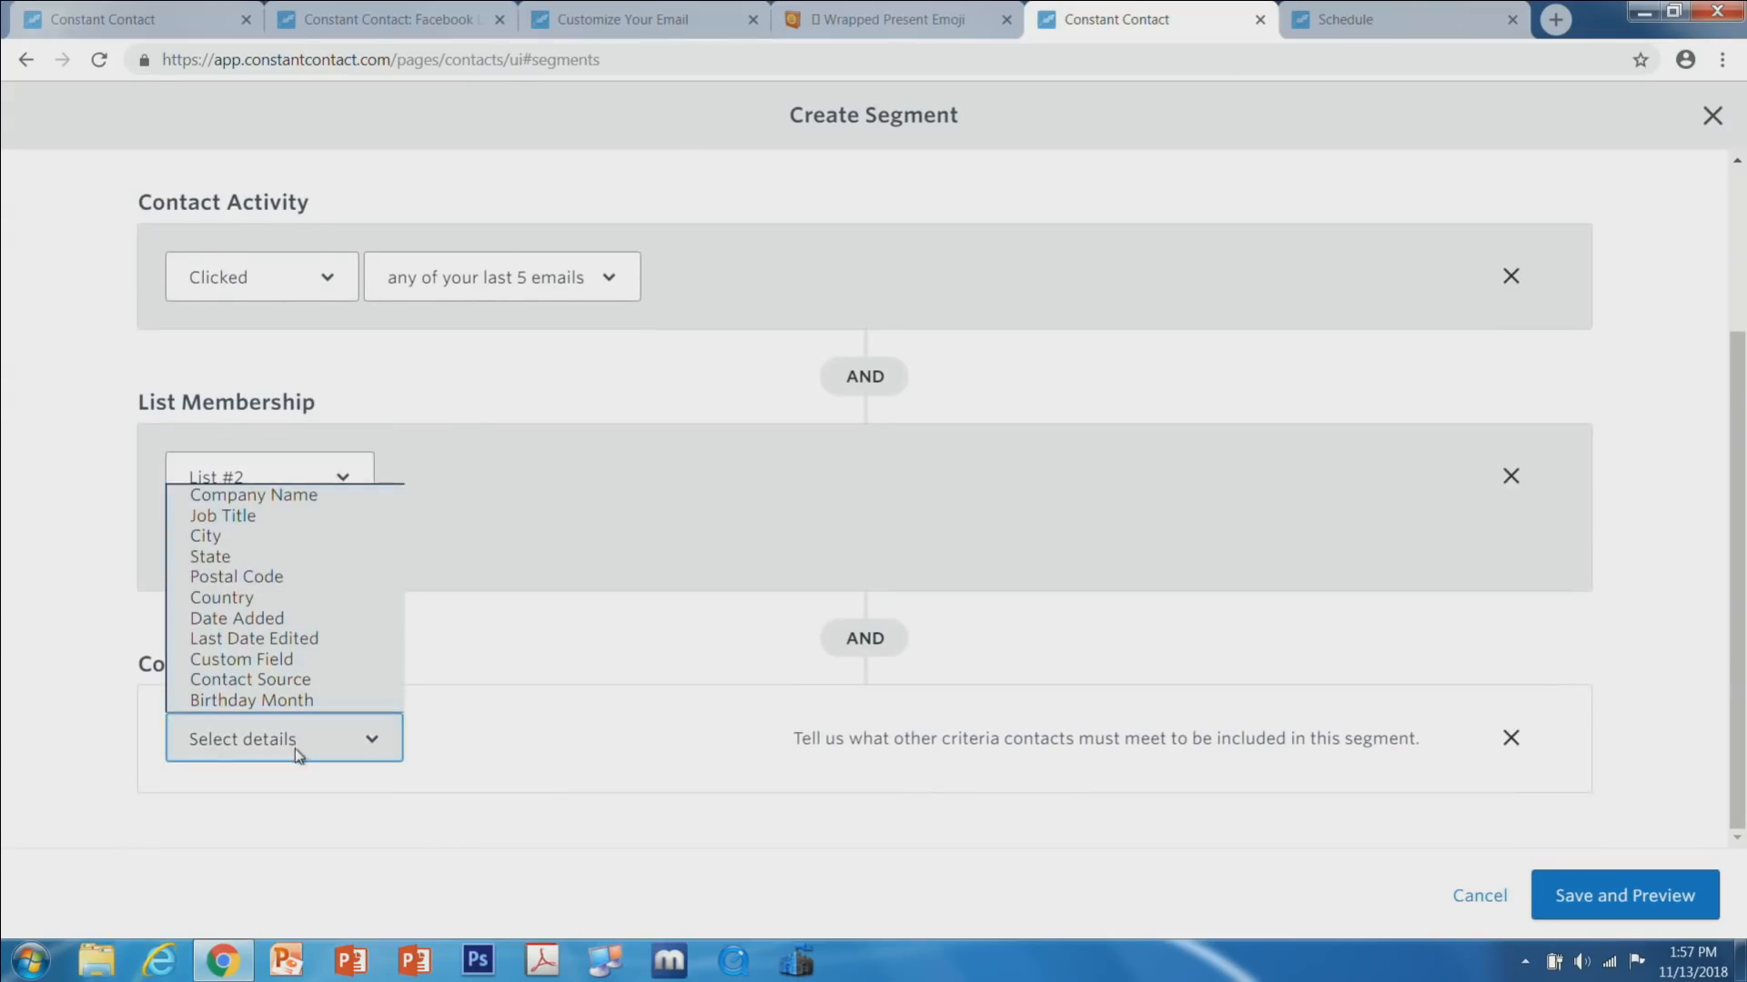
left_click(255, 620)
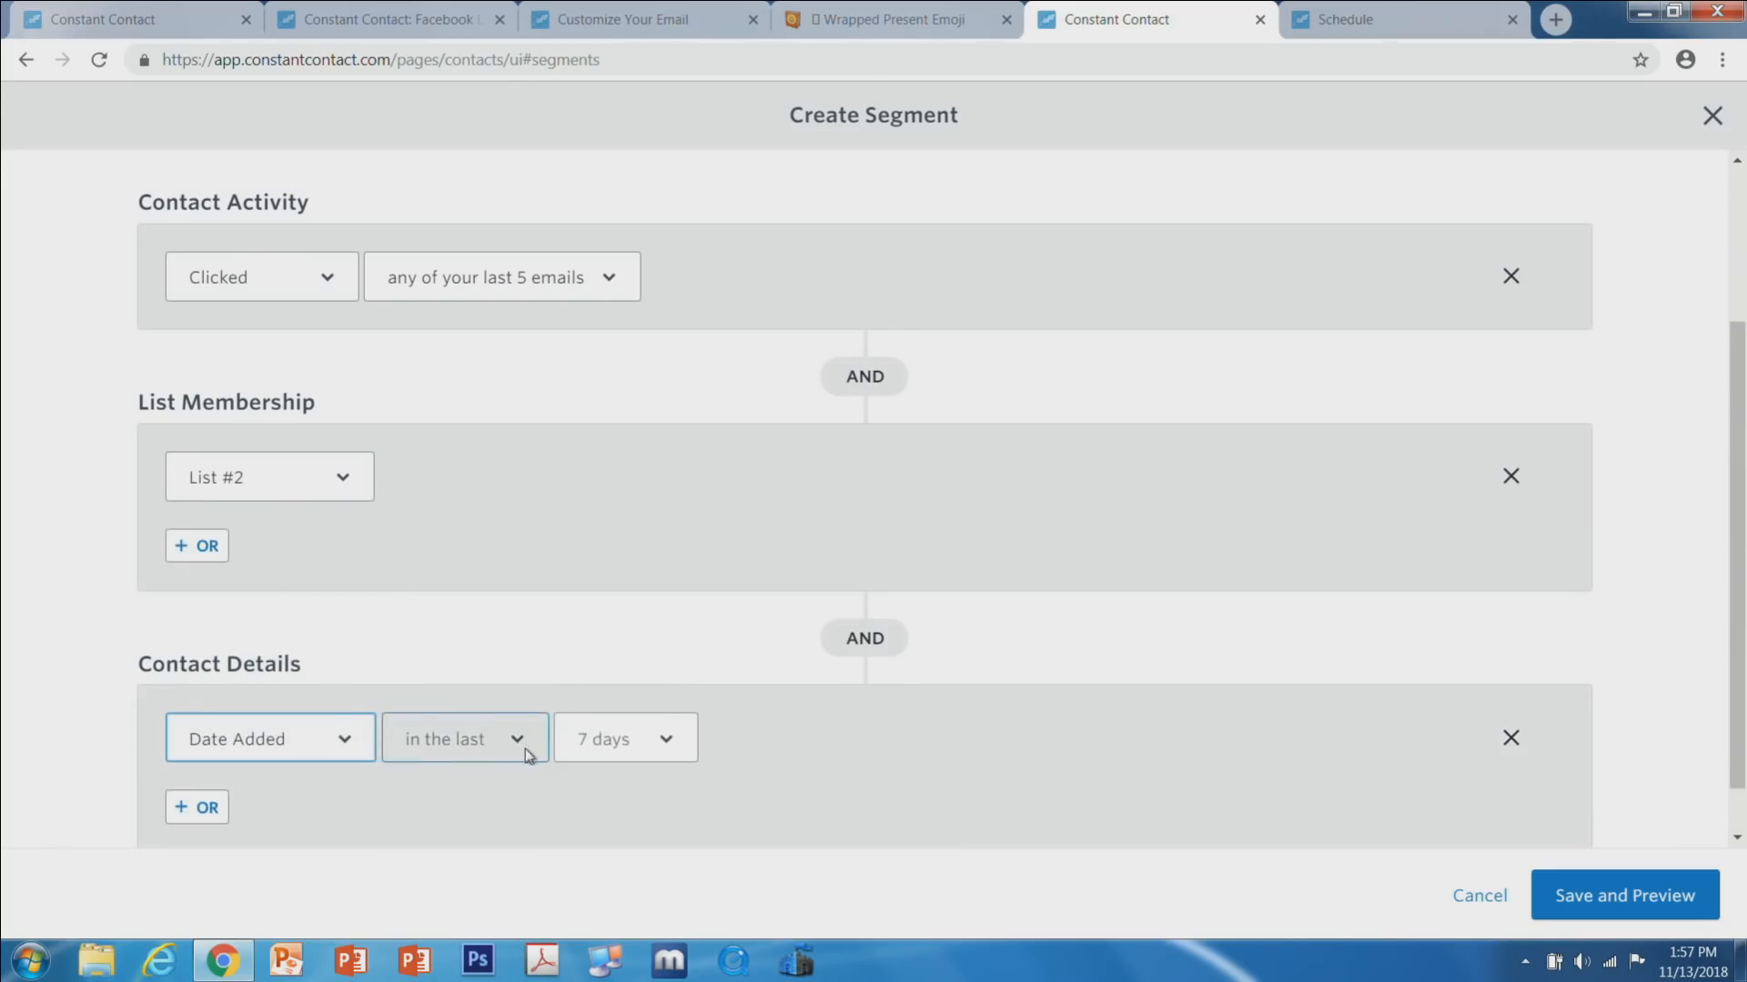
left_click(597, 745)
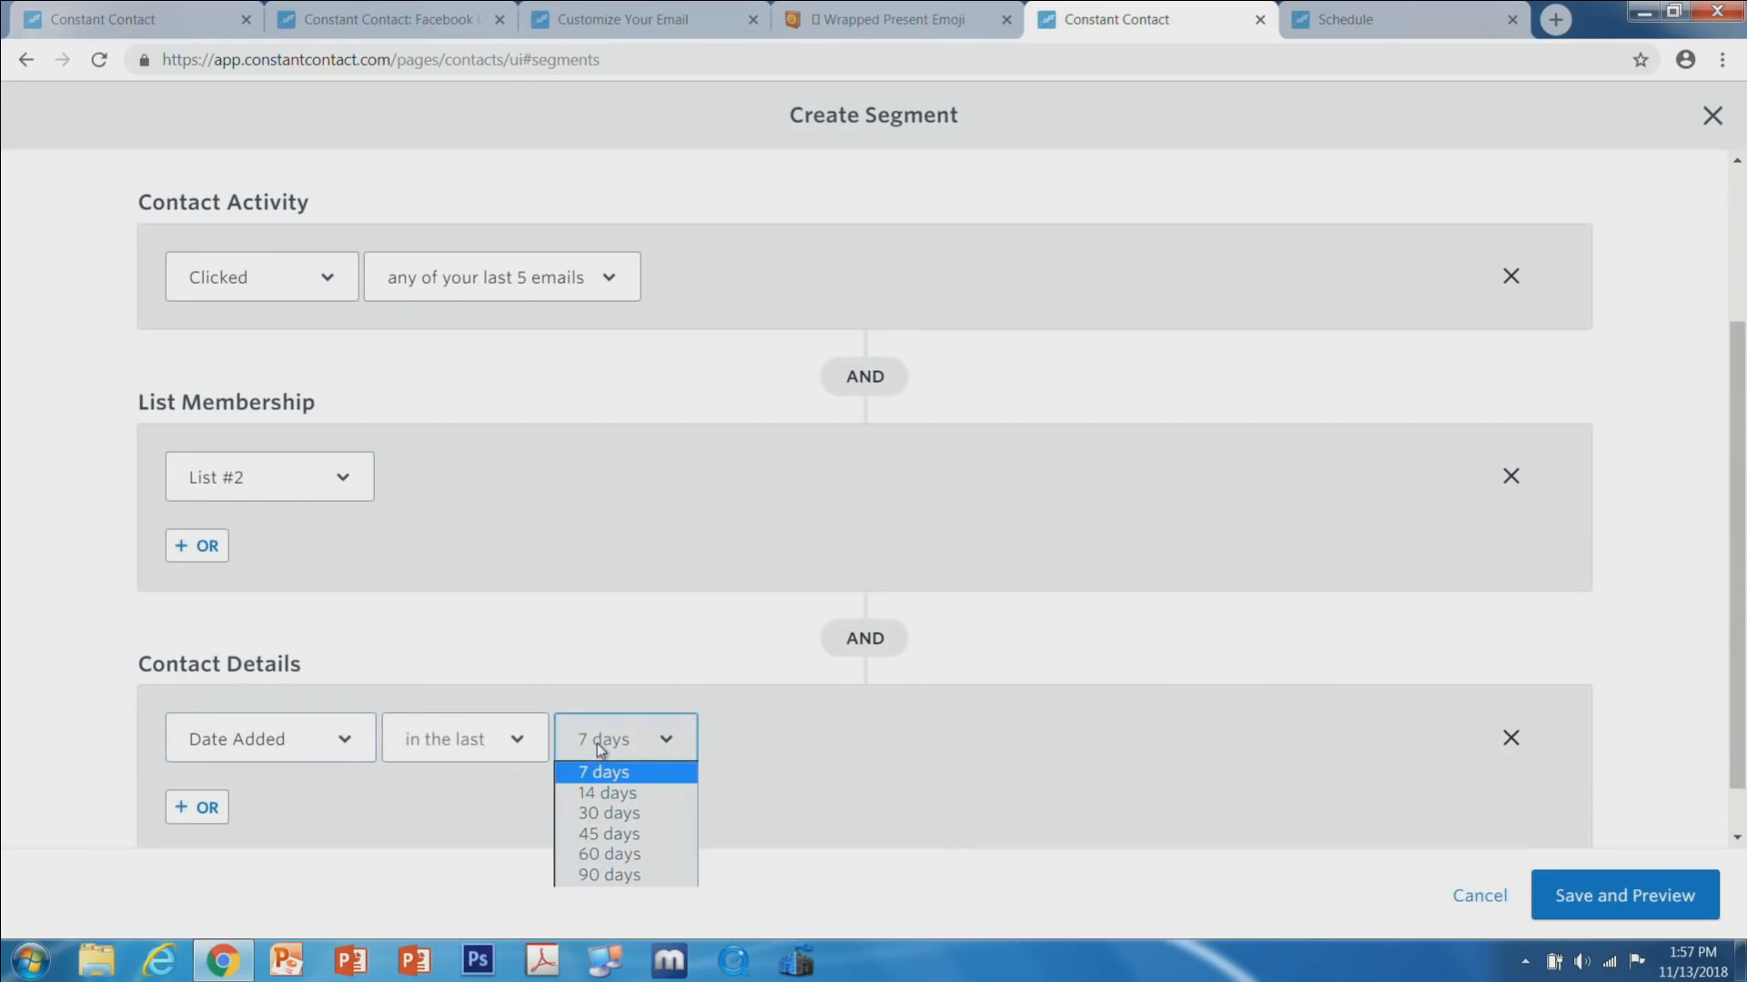
left_click(596, 814)
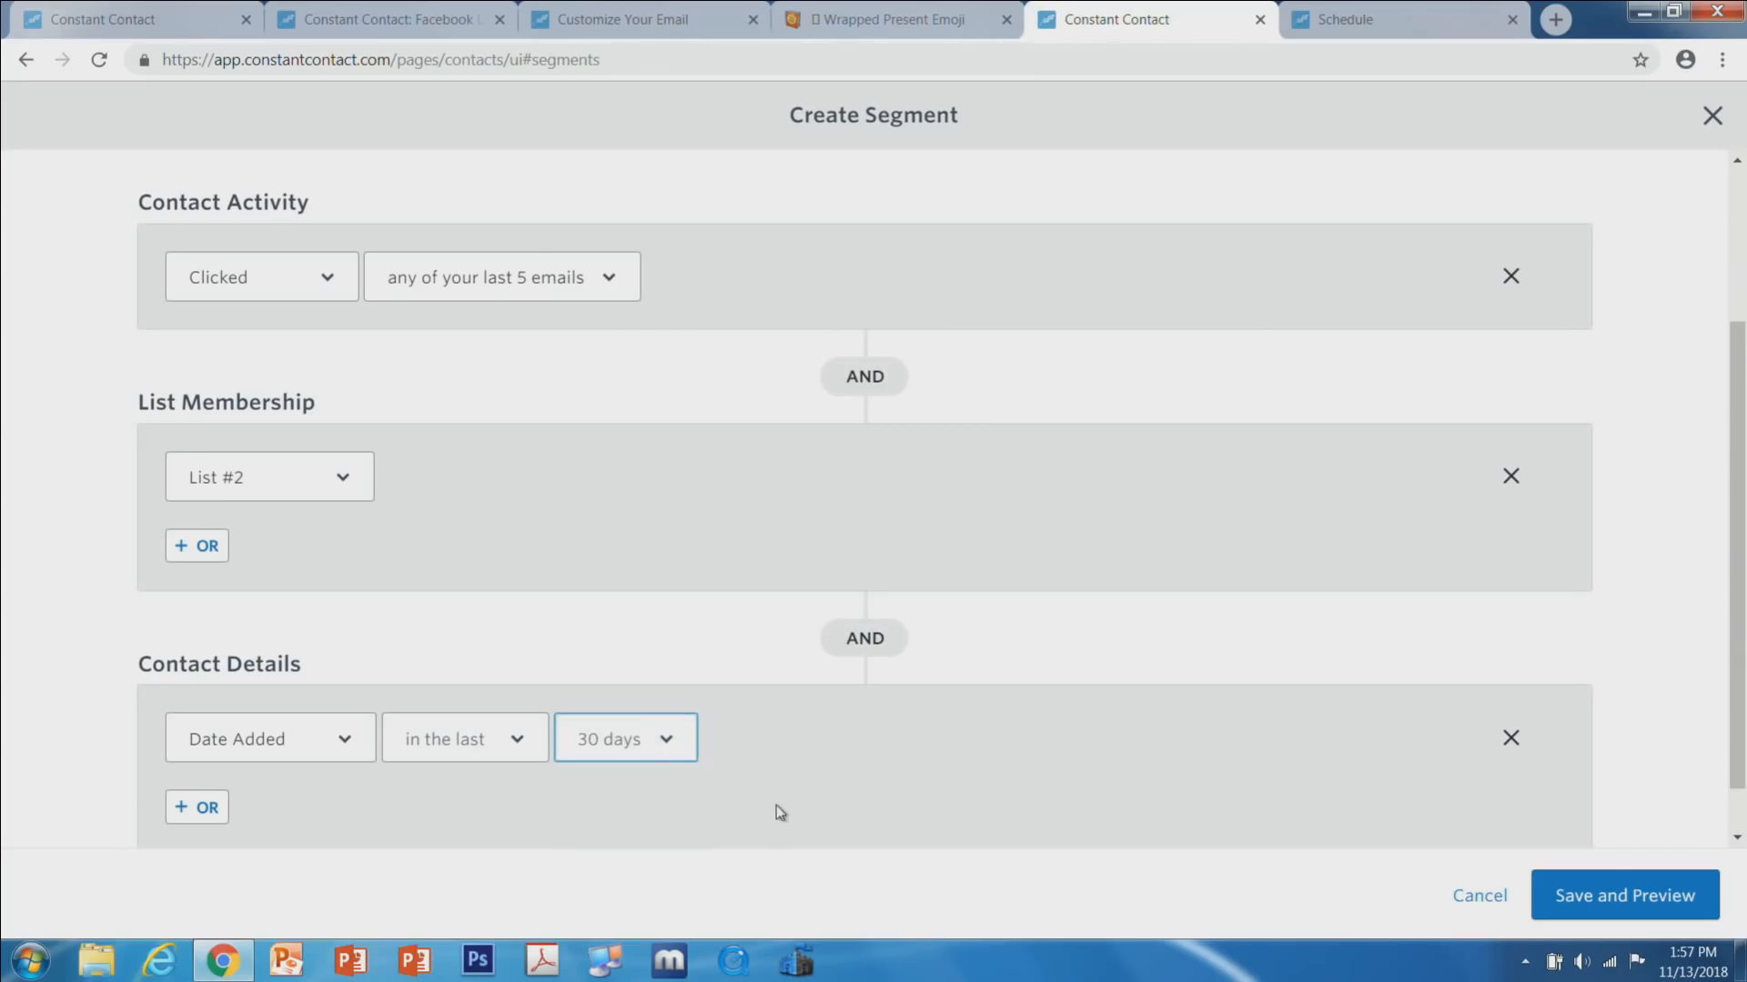
Review the segment's summary sentence against its contact activity, list membership and contact details criteria.
scroll(783, 799, "up", 2)
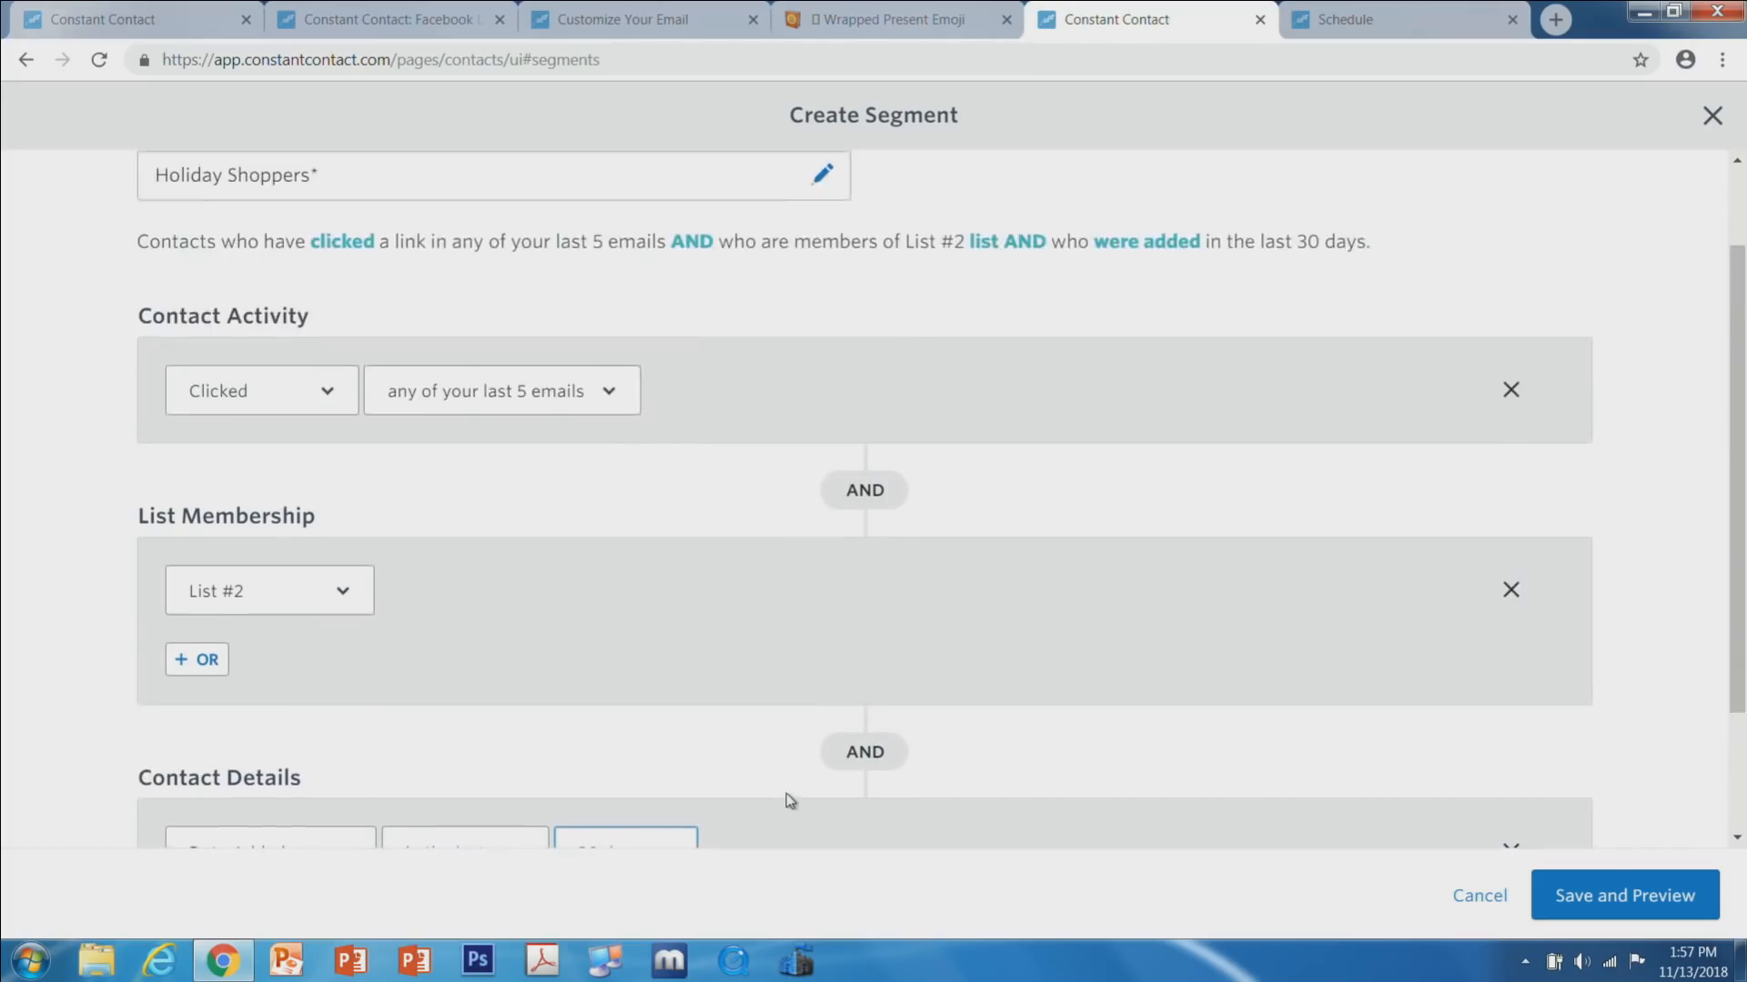
scroll(783, 799, "down", 2)
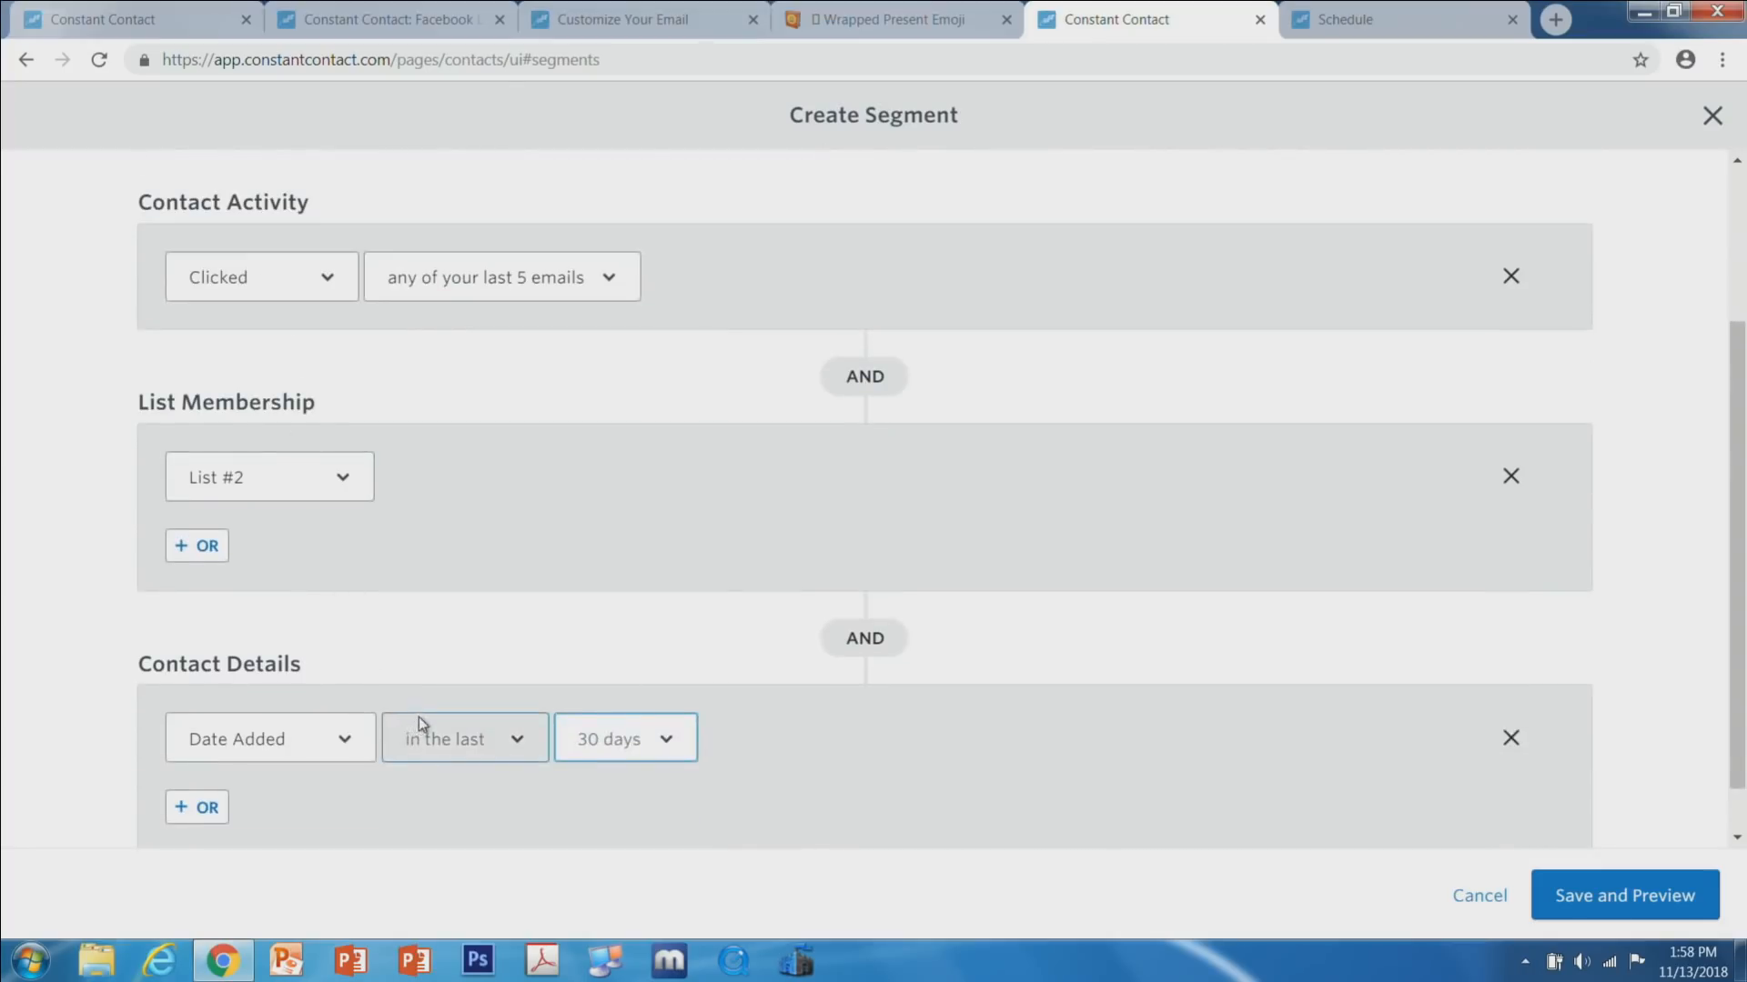
scroll(600, 716, "up", 2)
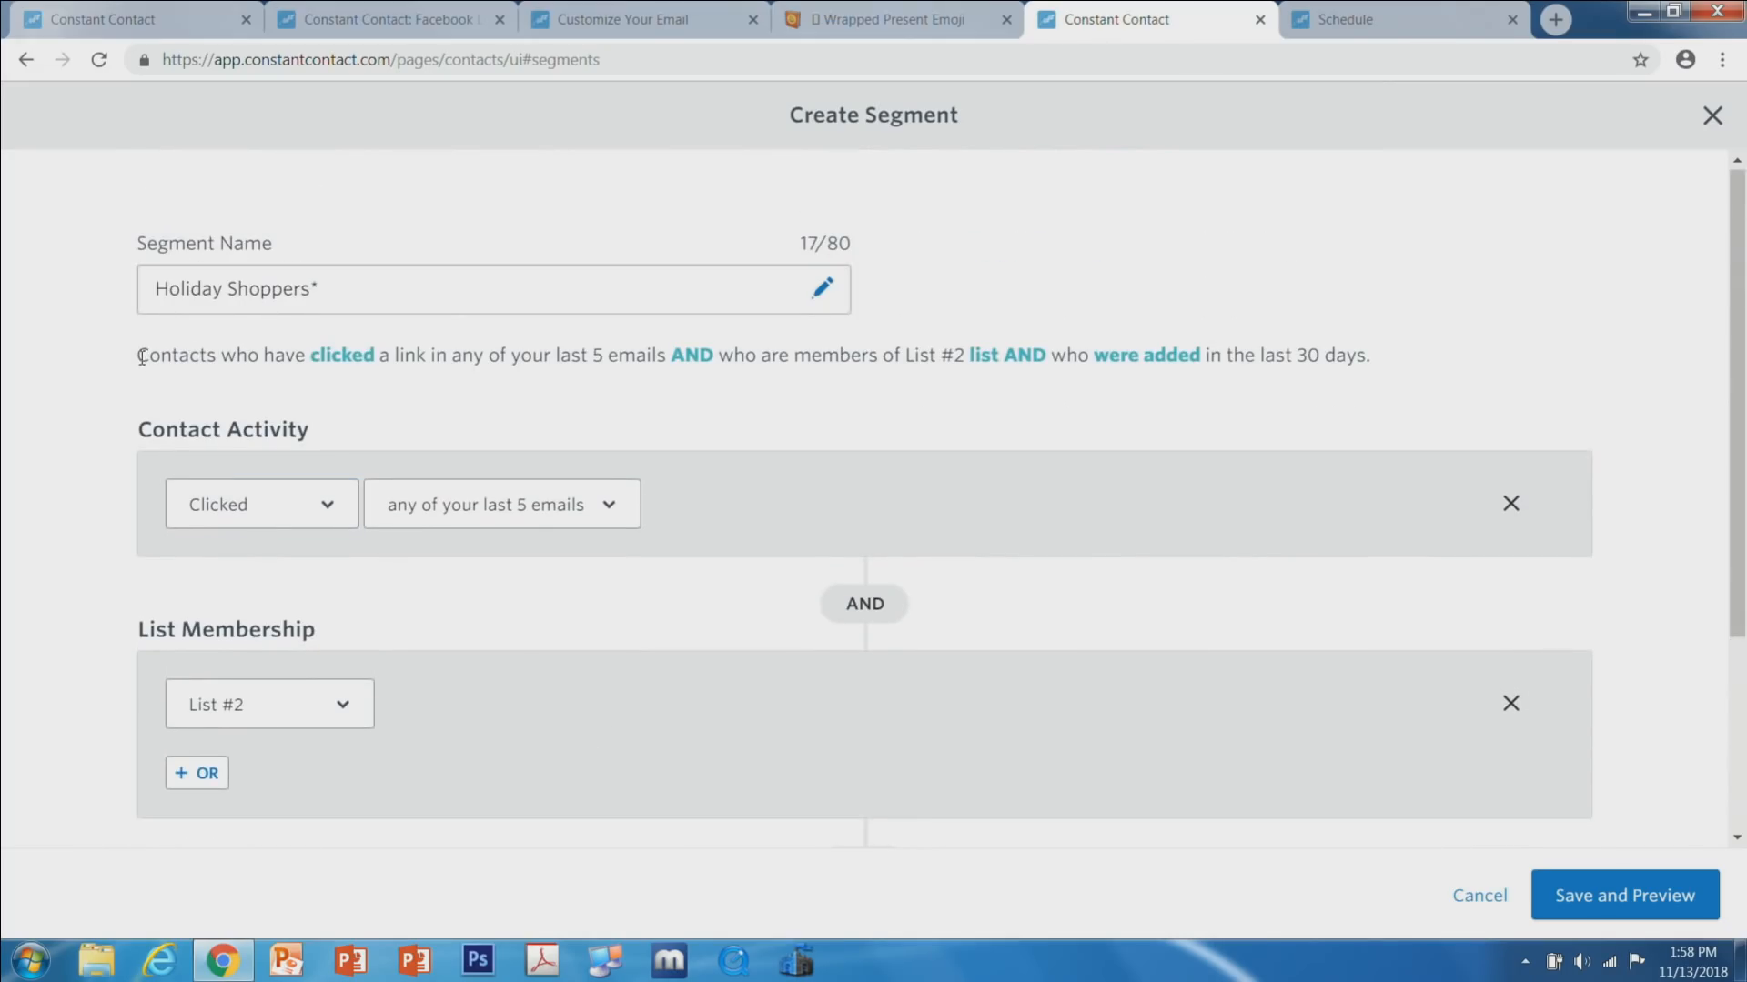
left_click_drag(141, 356, 1377, 365)
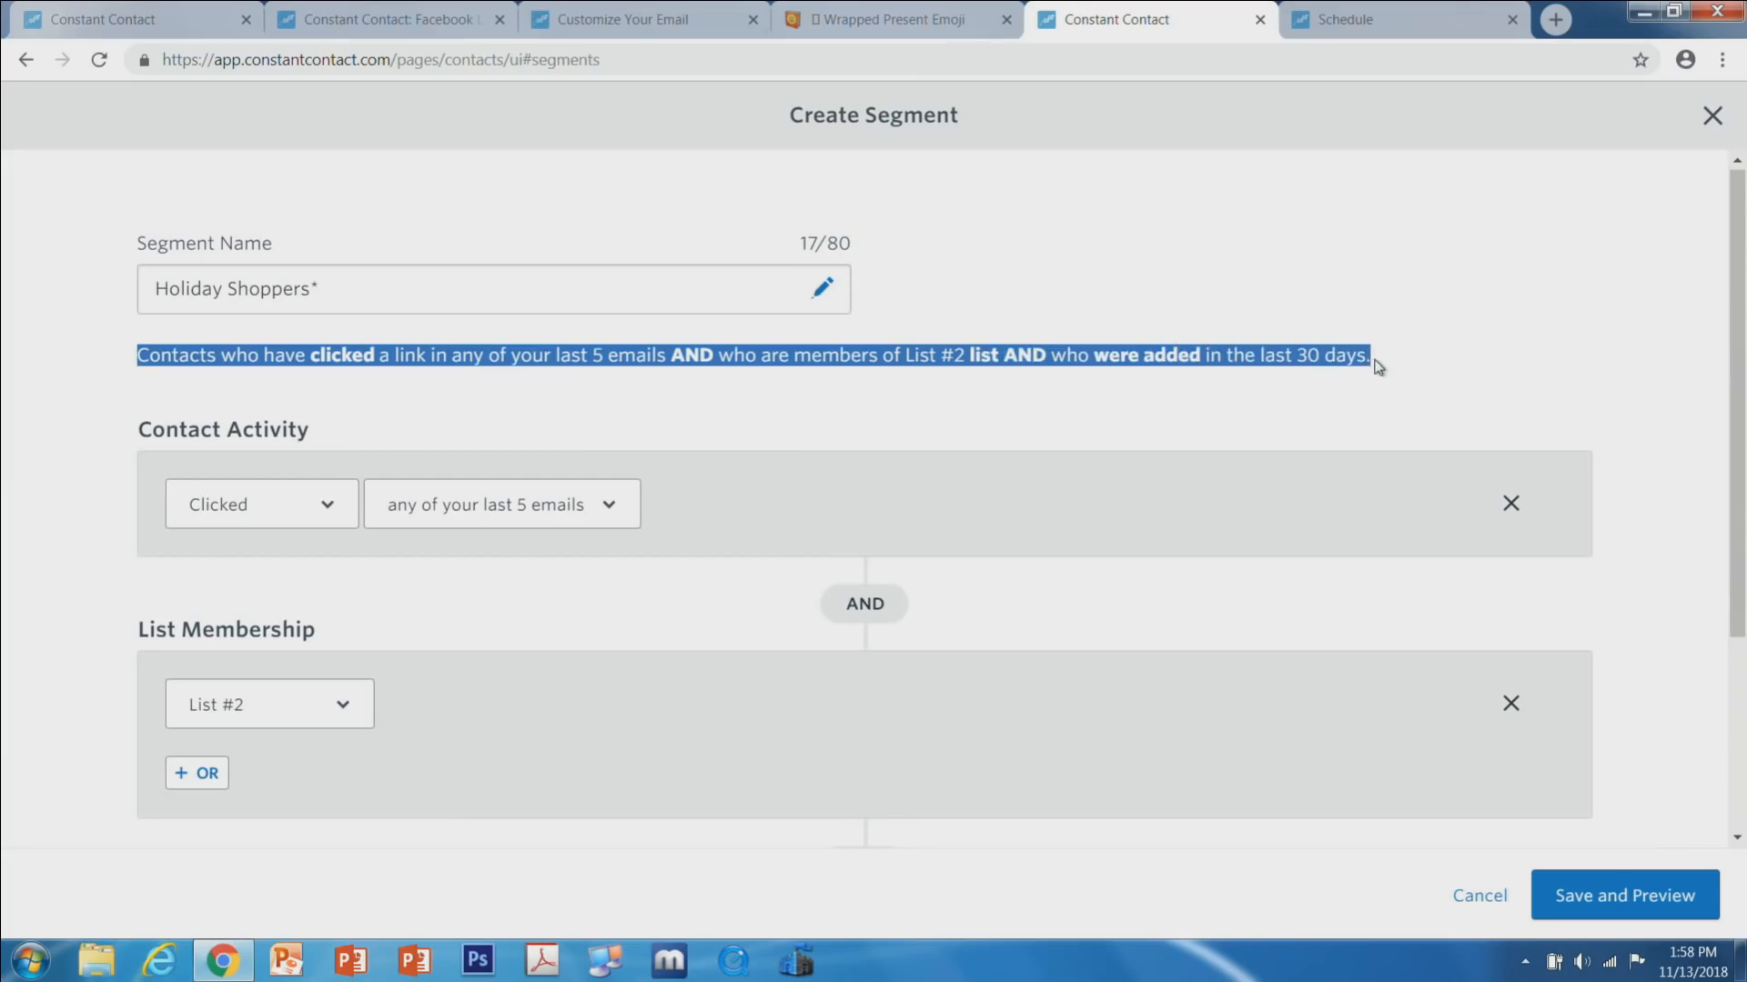
left_click(1393, 363)
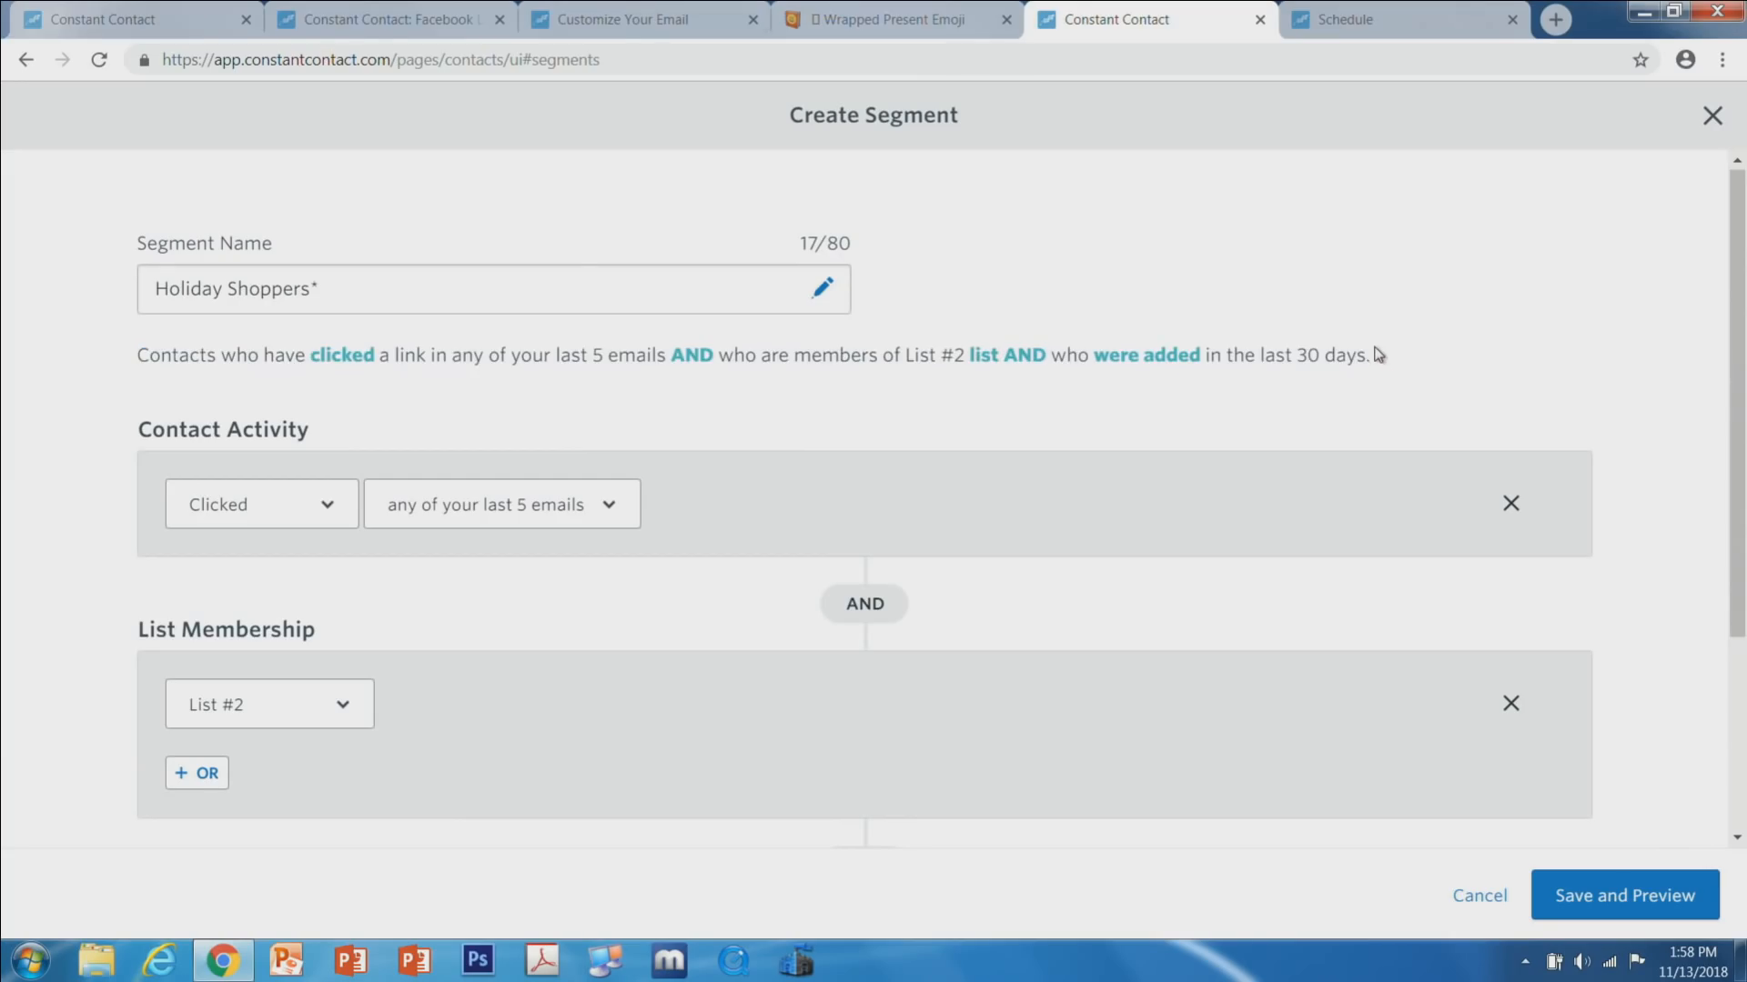
scroll(1377, 355, "down", 3)
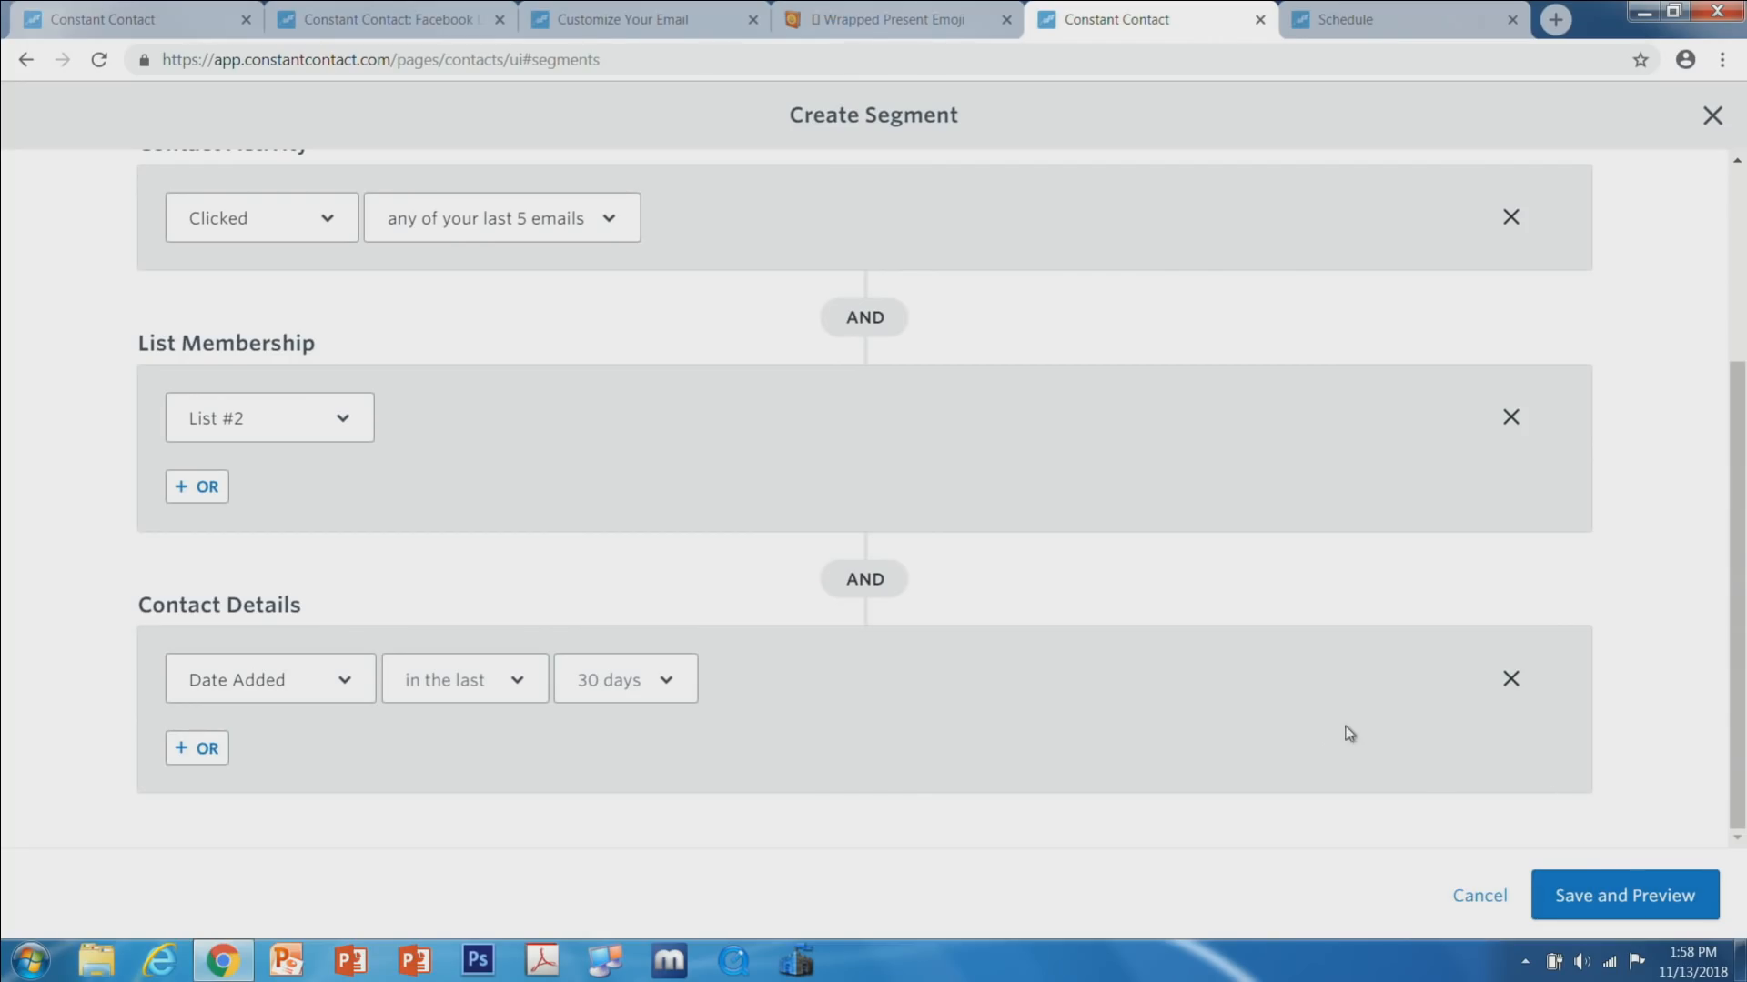
scroll(1315, 746, "up", 3)
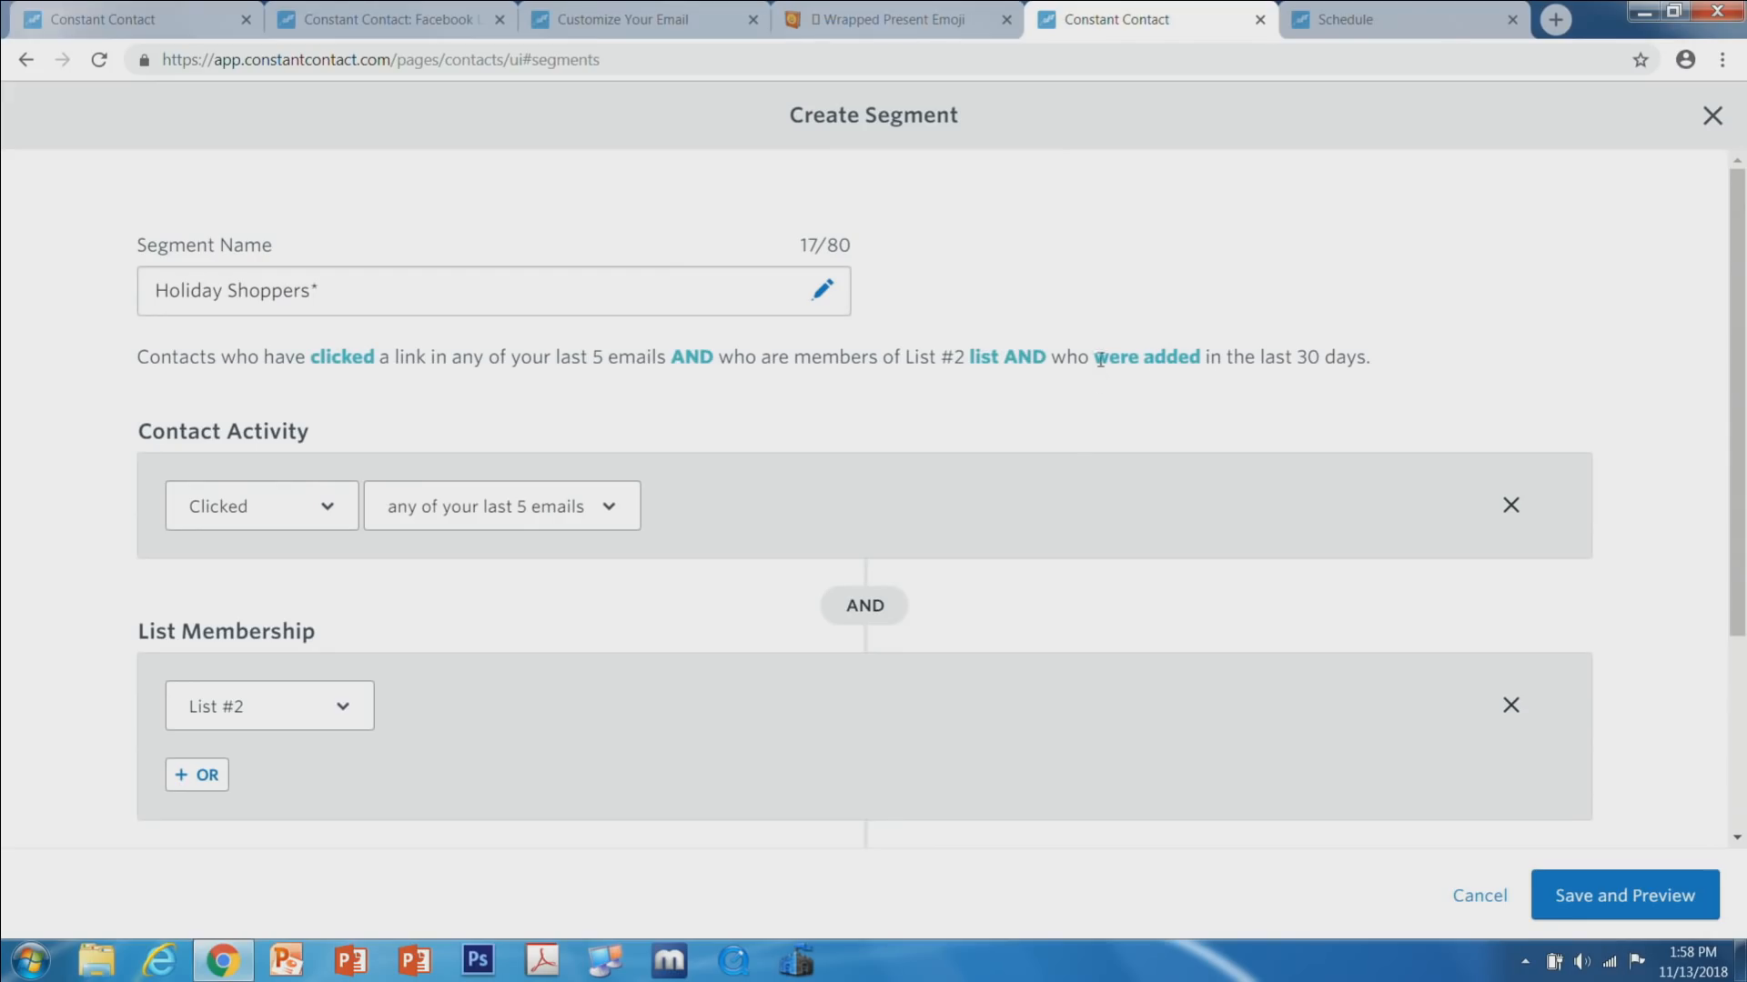
Return to the Holiday Email and enable click segmentation on the SHOP NOW button's link.
left_click(612, 19)
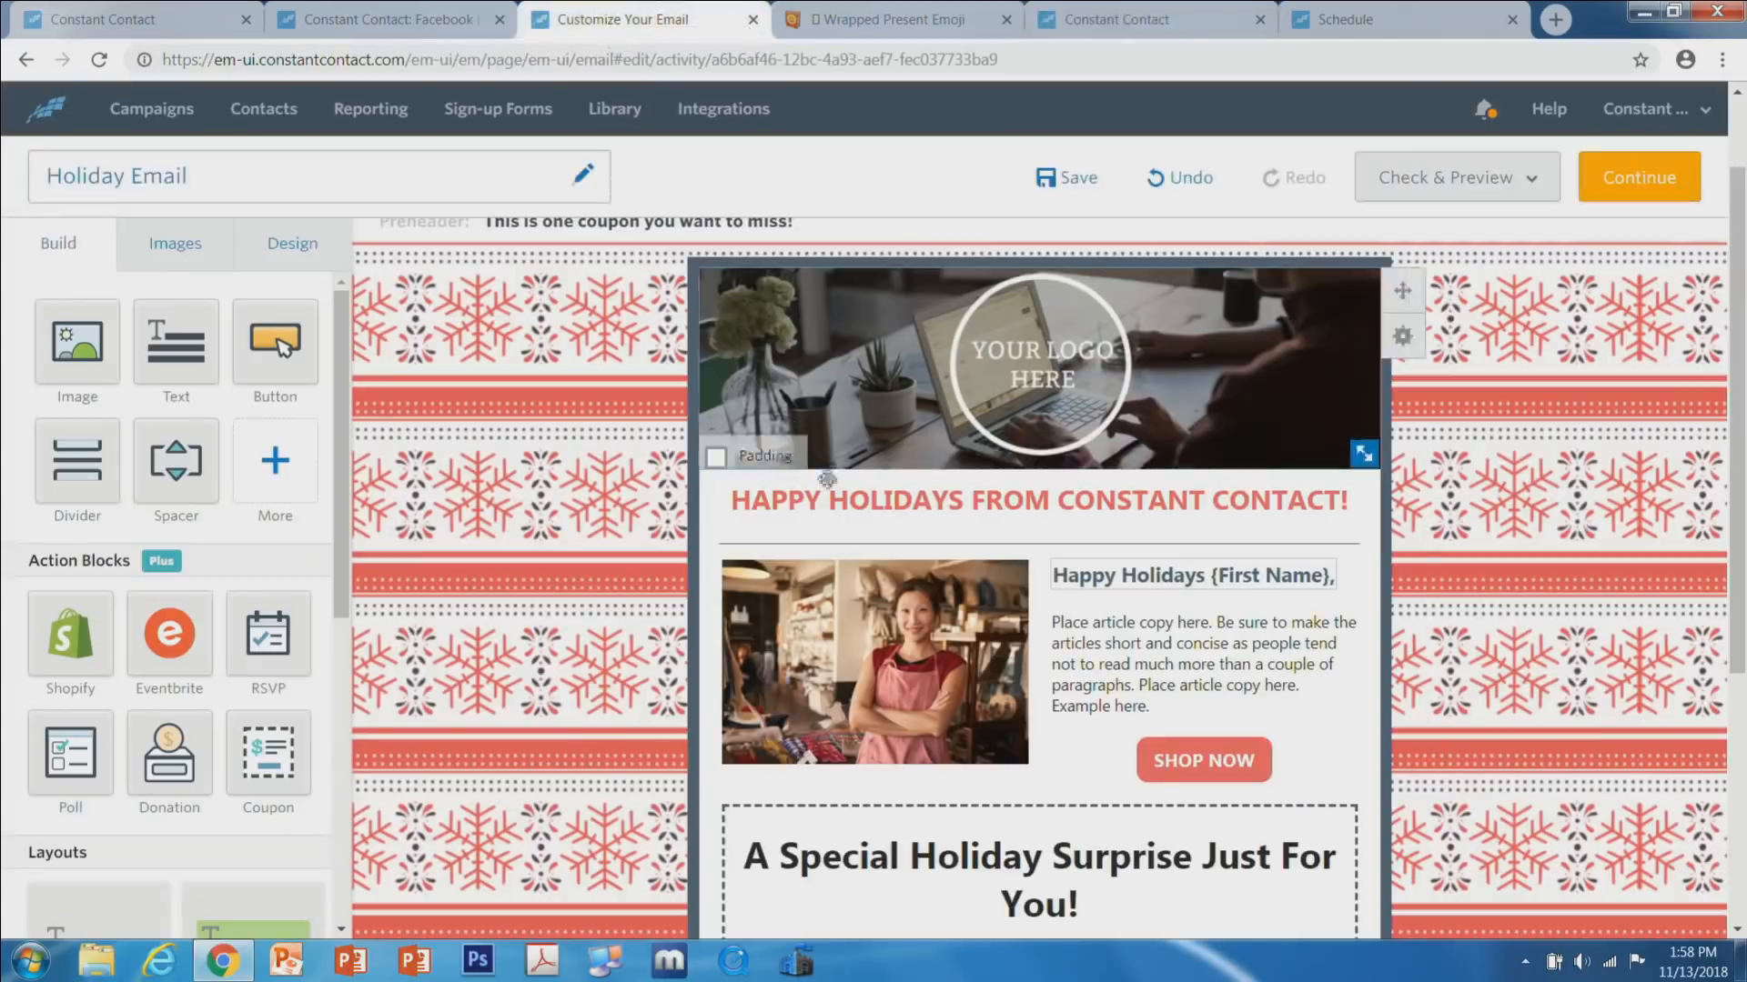
scroll(877, 538, "down", 1)
scroll(877, 538, "down", 1)
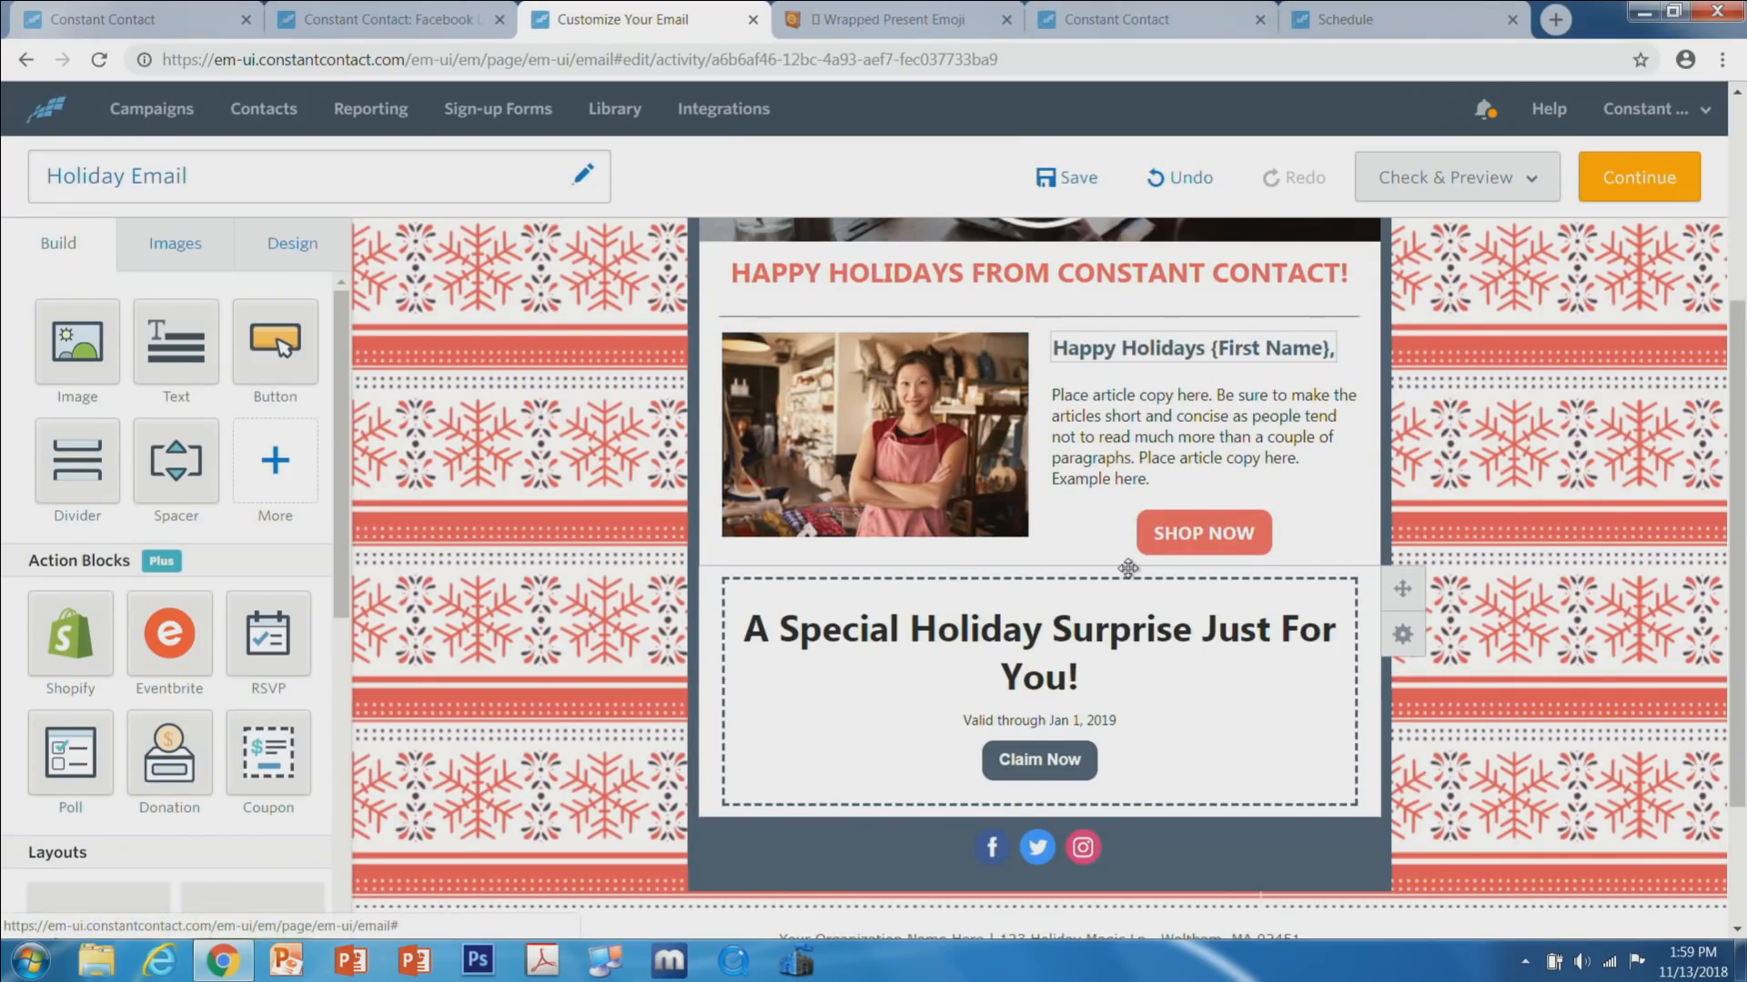
left_click(1196, 535)
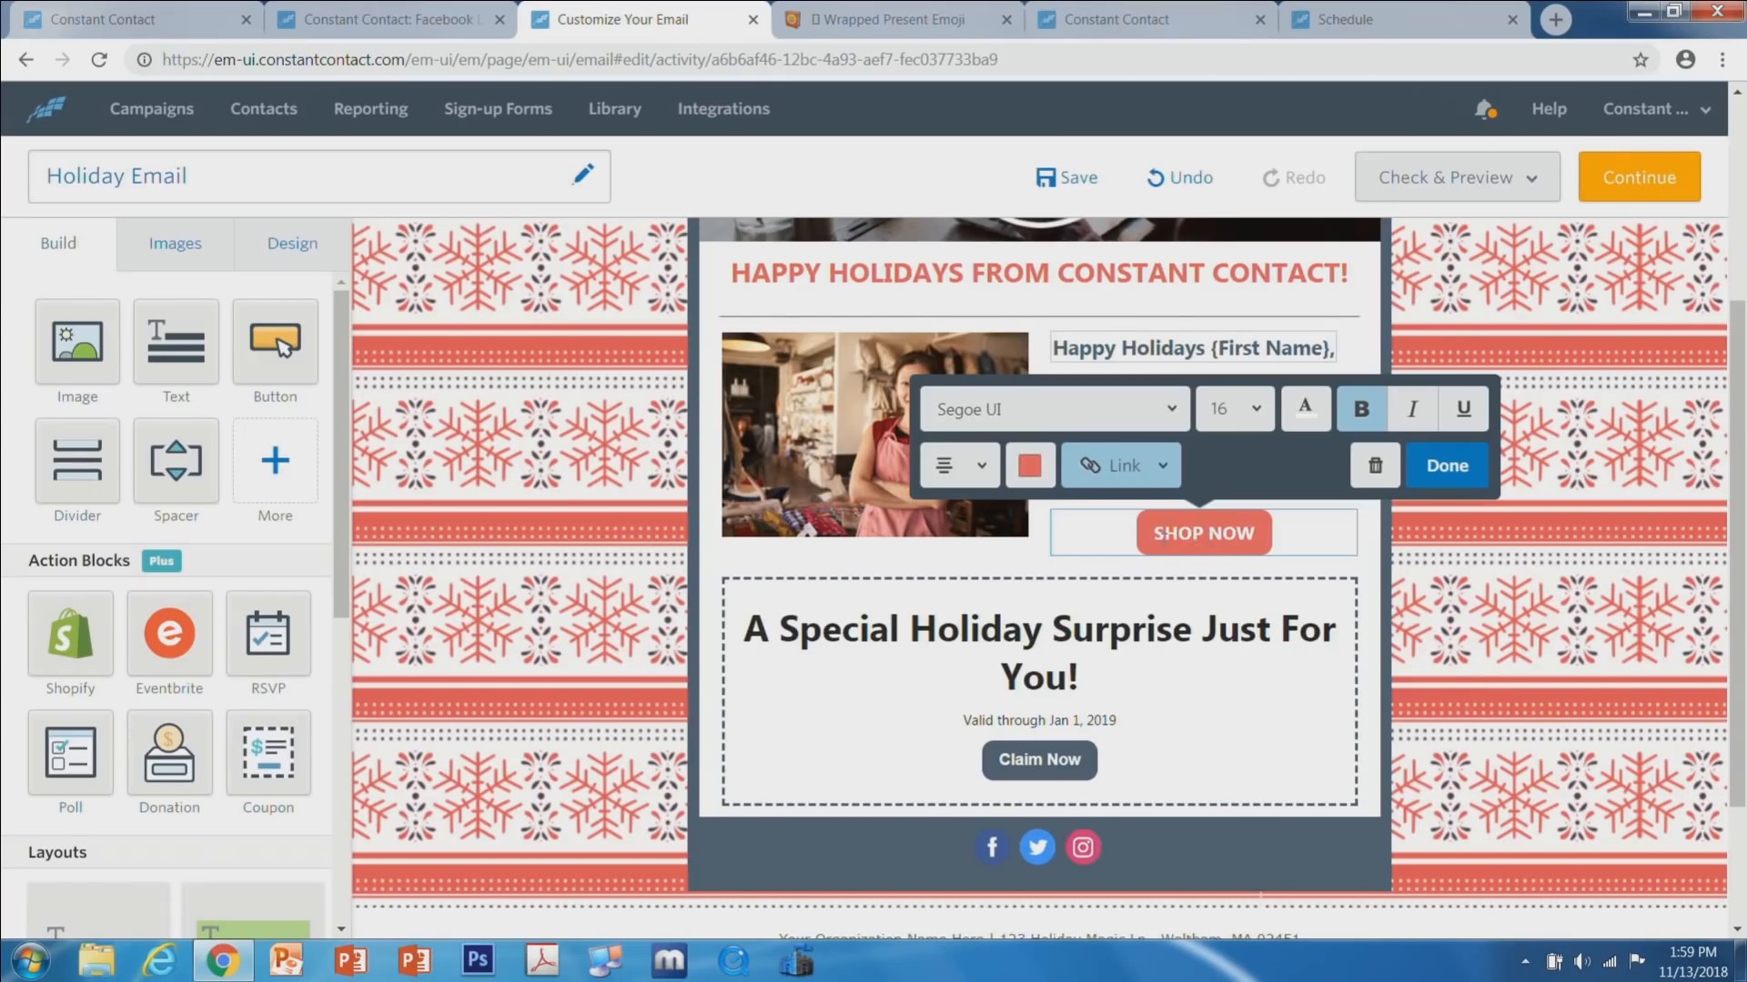
left_click(1135, 471)
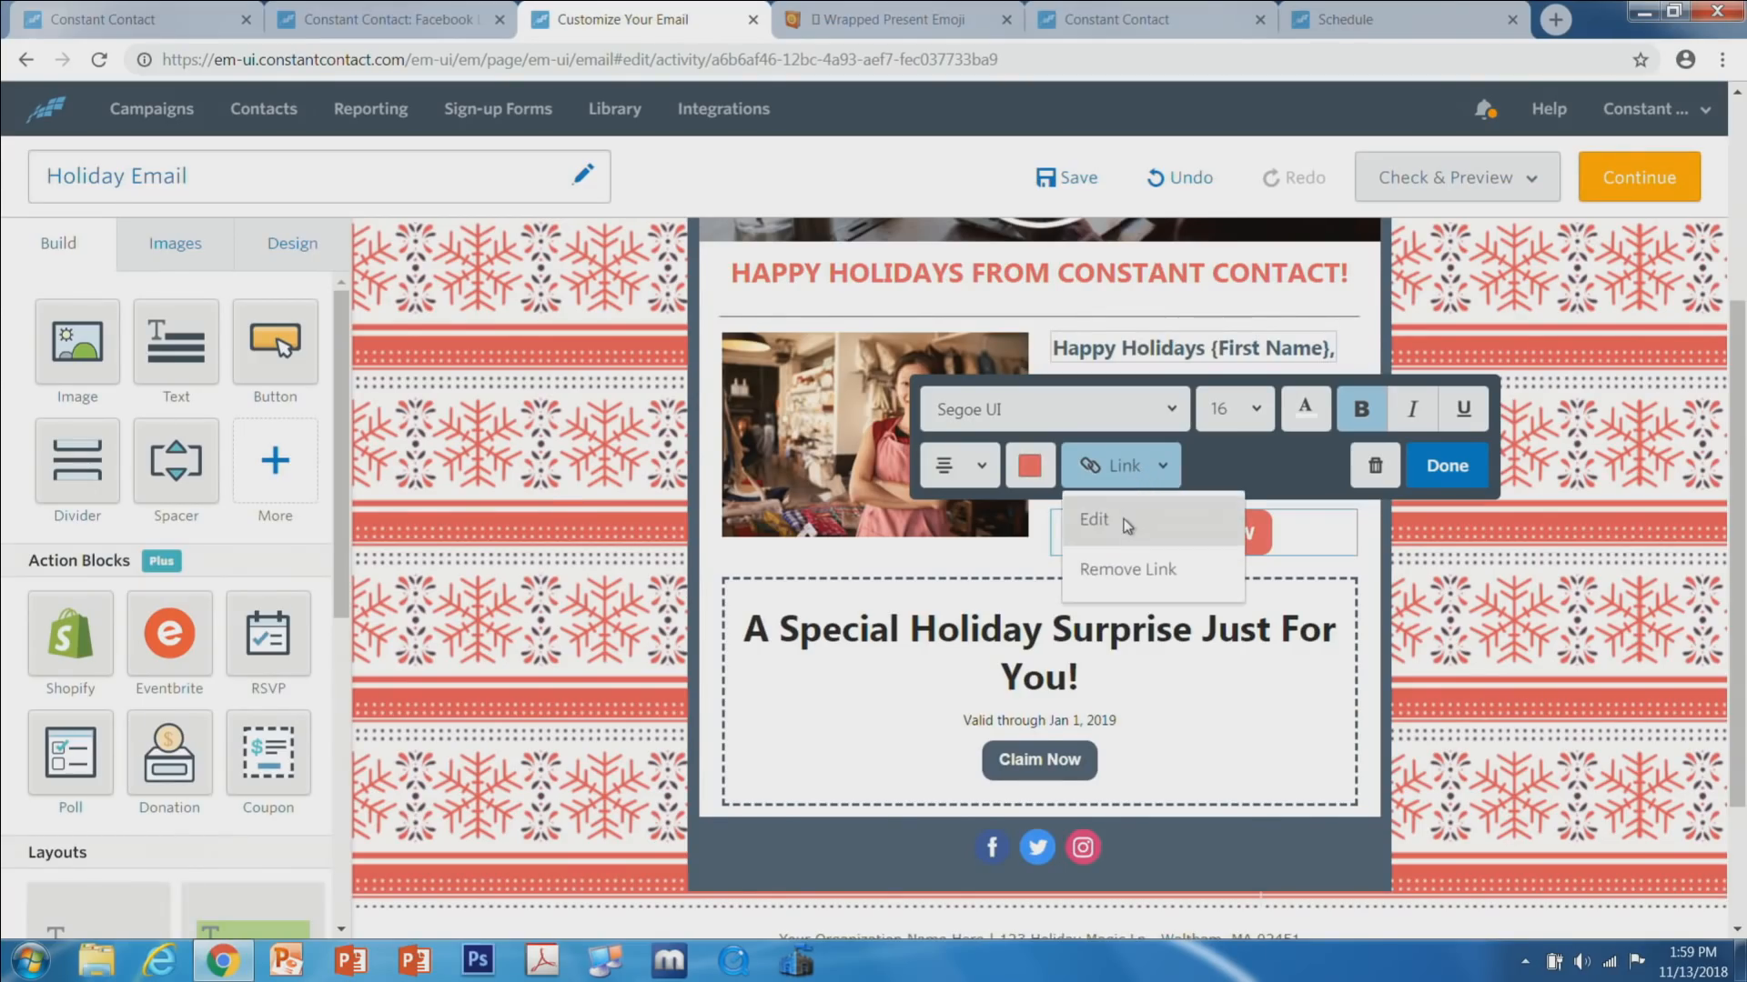
left_click(1123, 518)
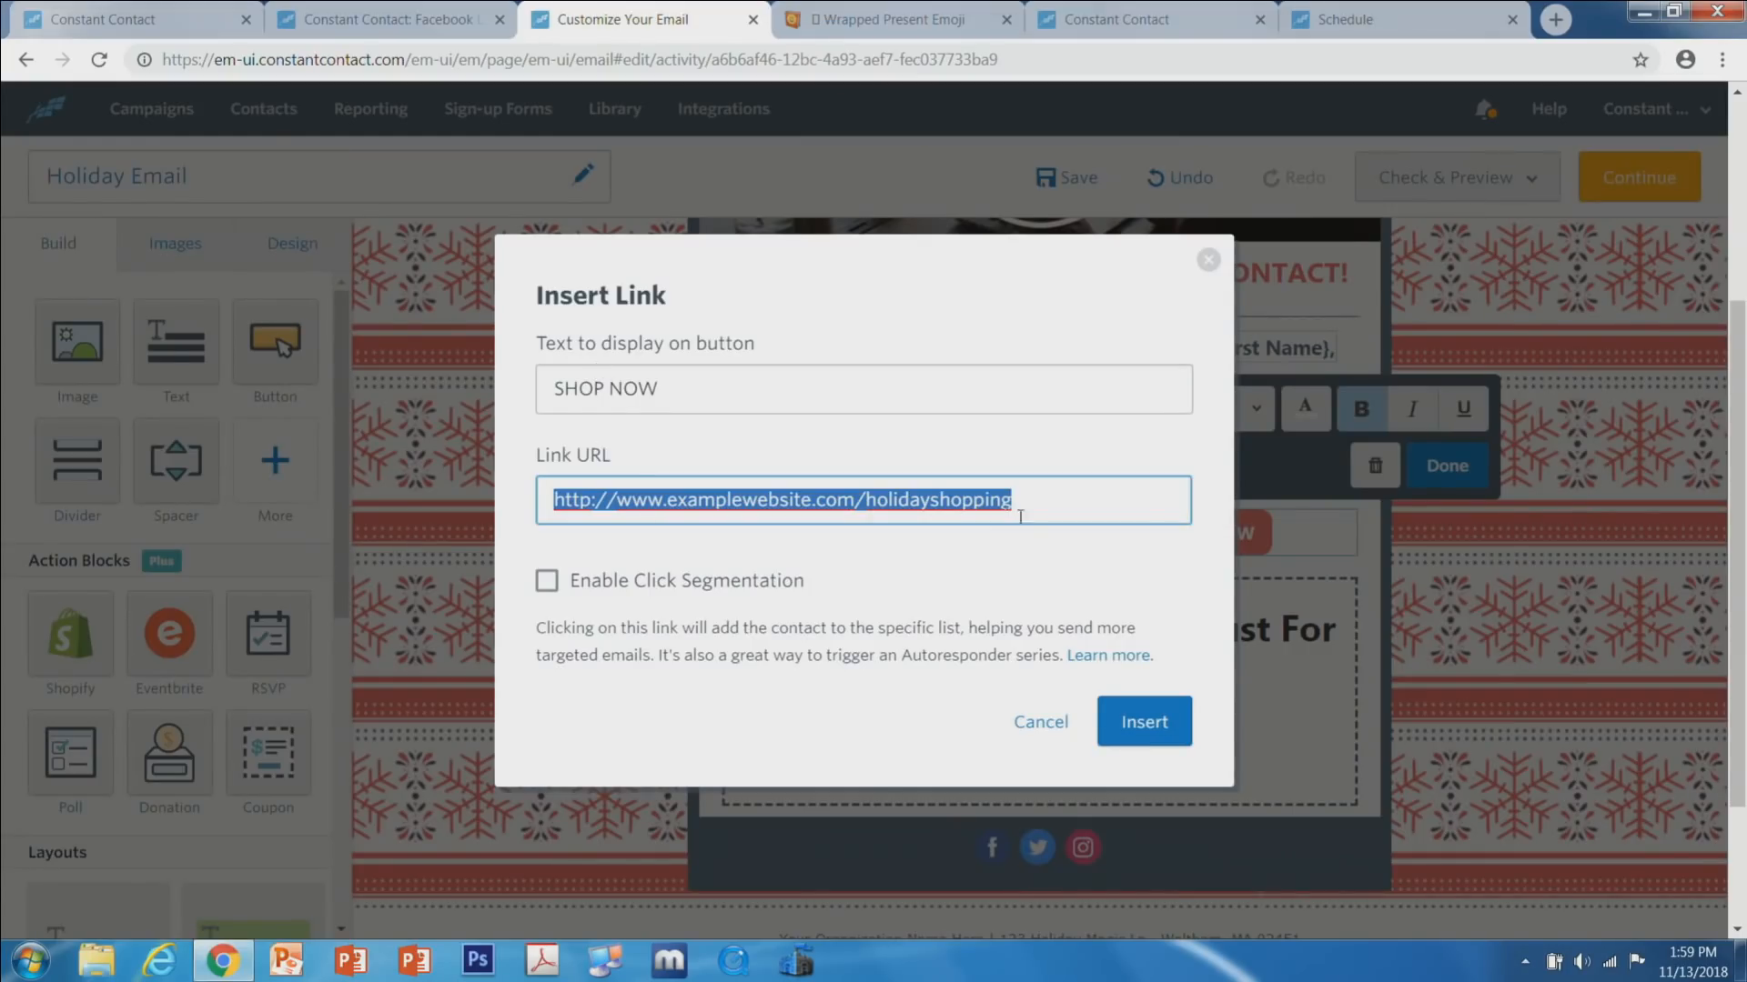
left_click(547, 582)
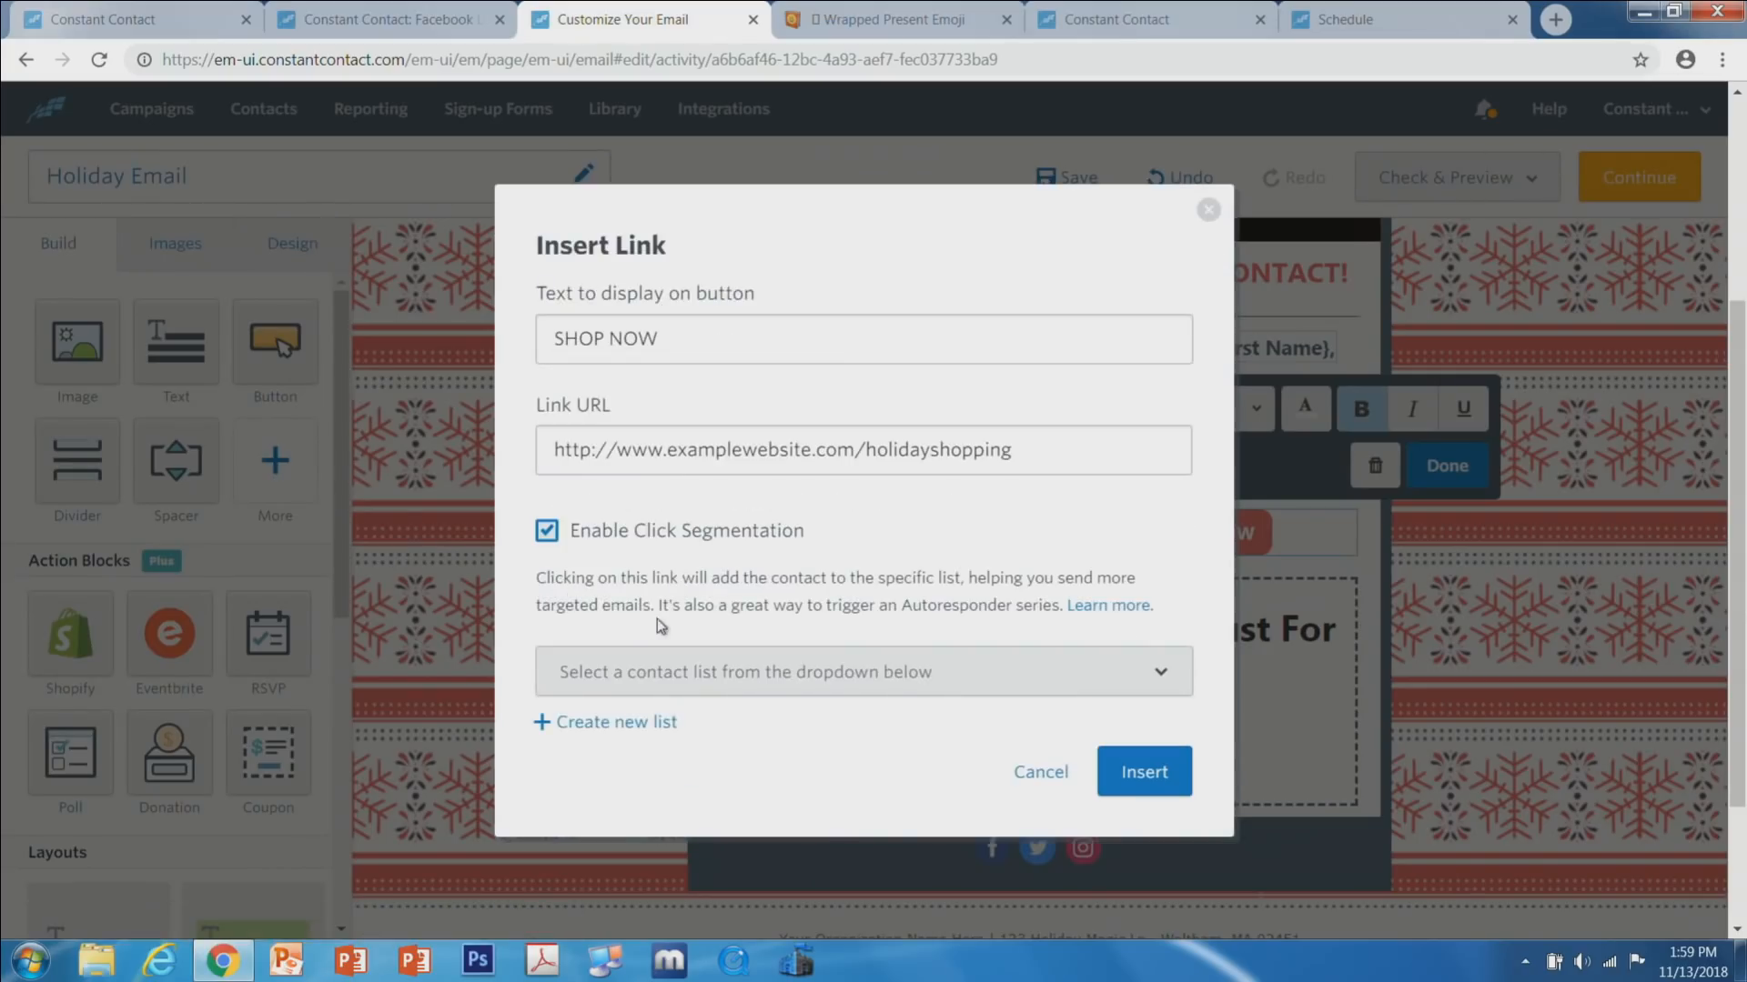
left_click(760, 677)
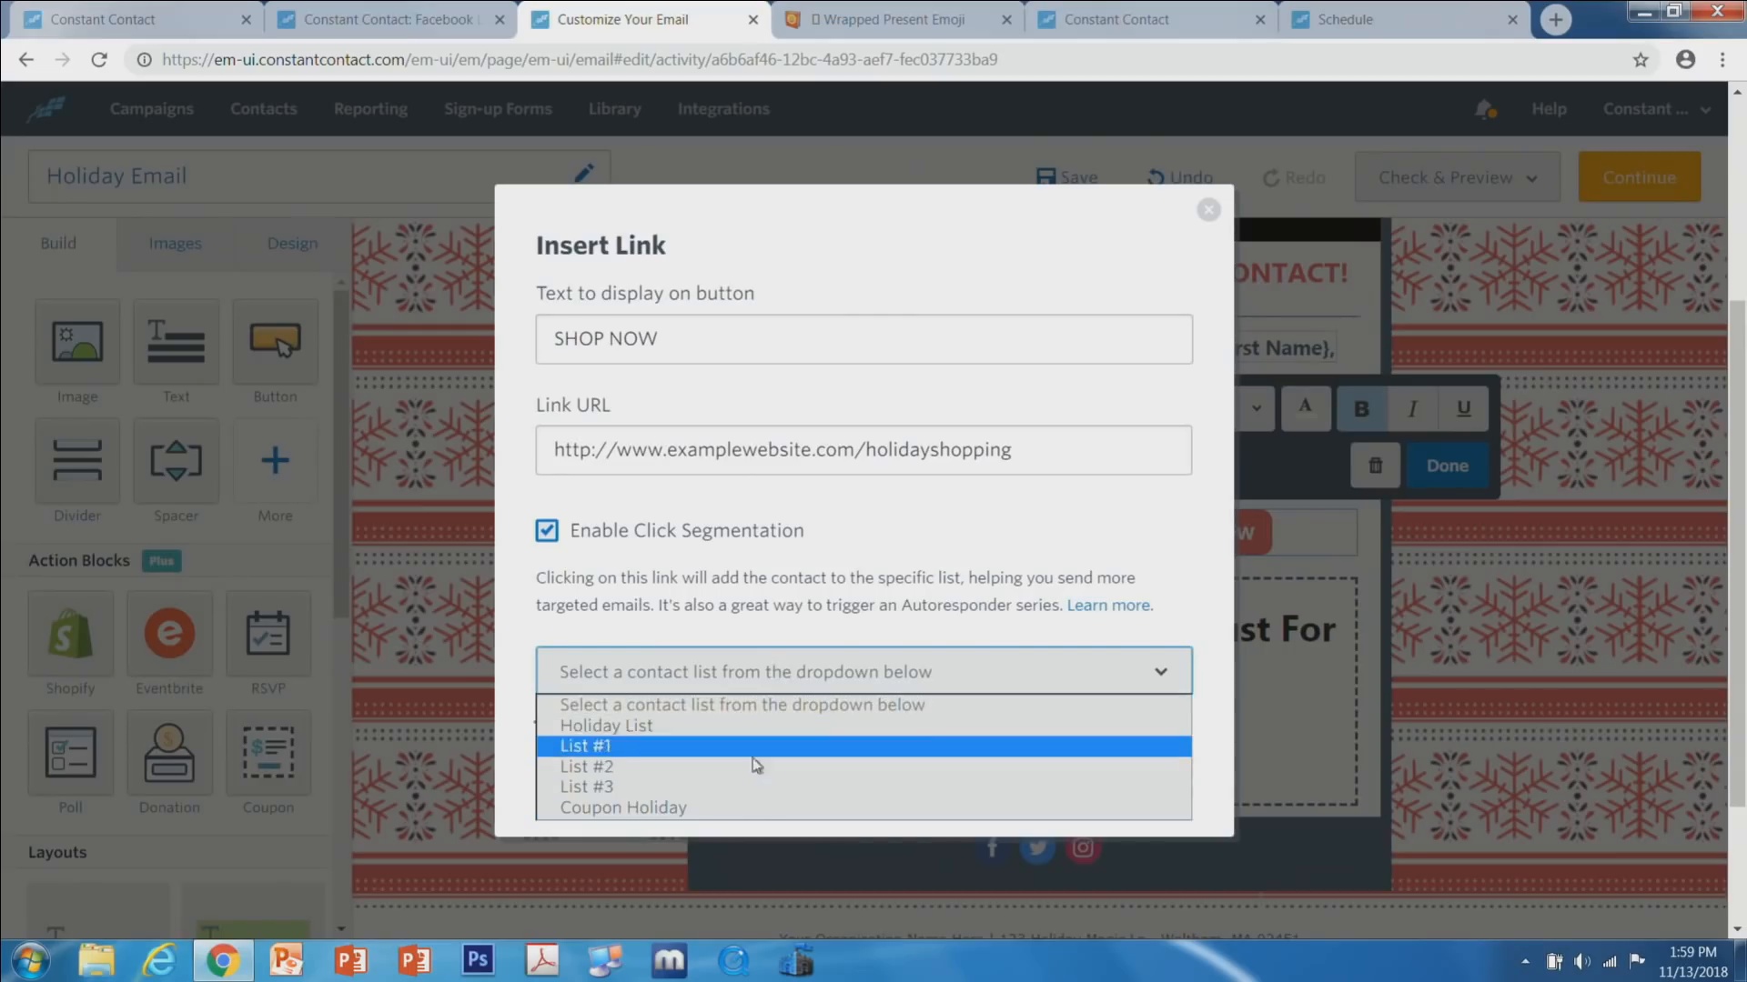
left_click(744, 615)
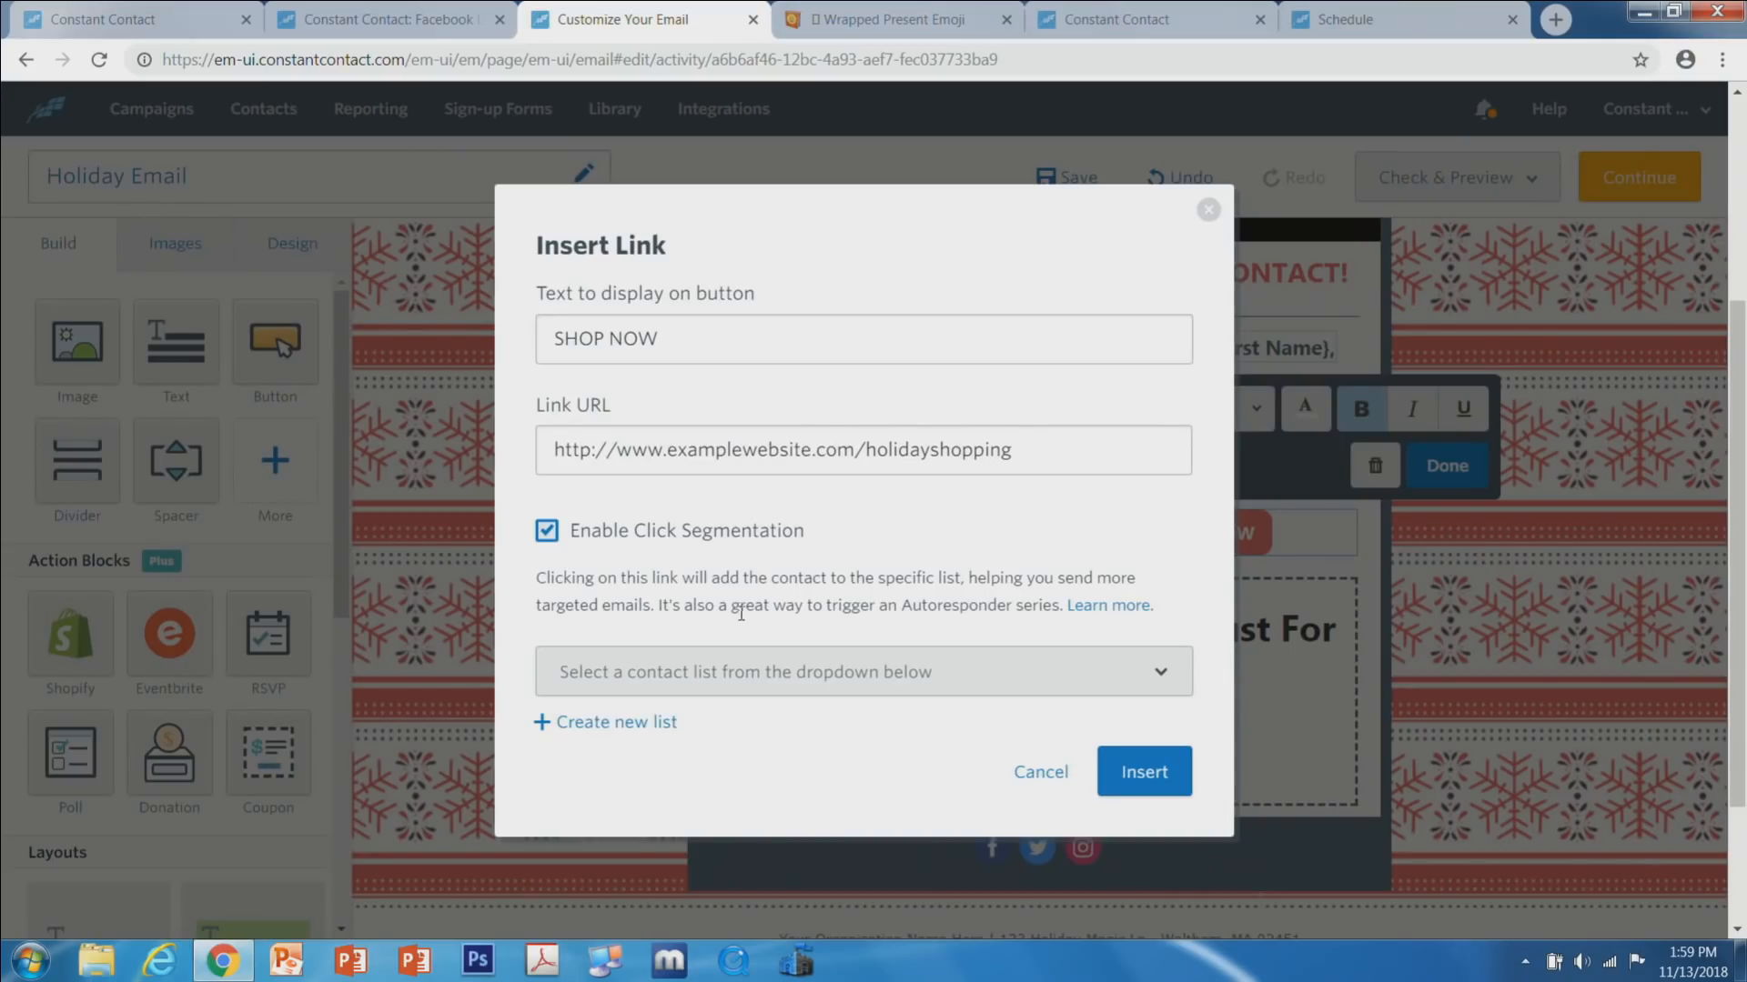
Create a contact list named "Holiday Shoppers" for the SHOP NOW link's click segmentation, apply the link and finish editing the button.
left_click(670, 723)
left_click(787, 511)
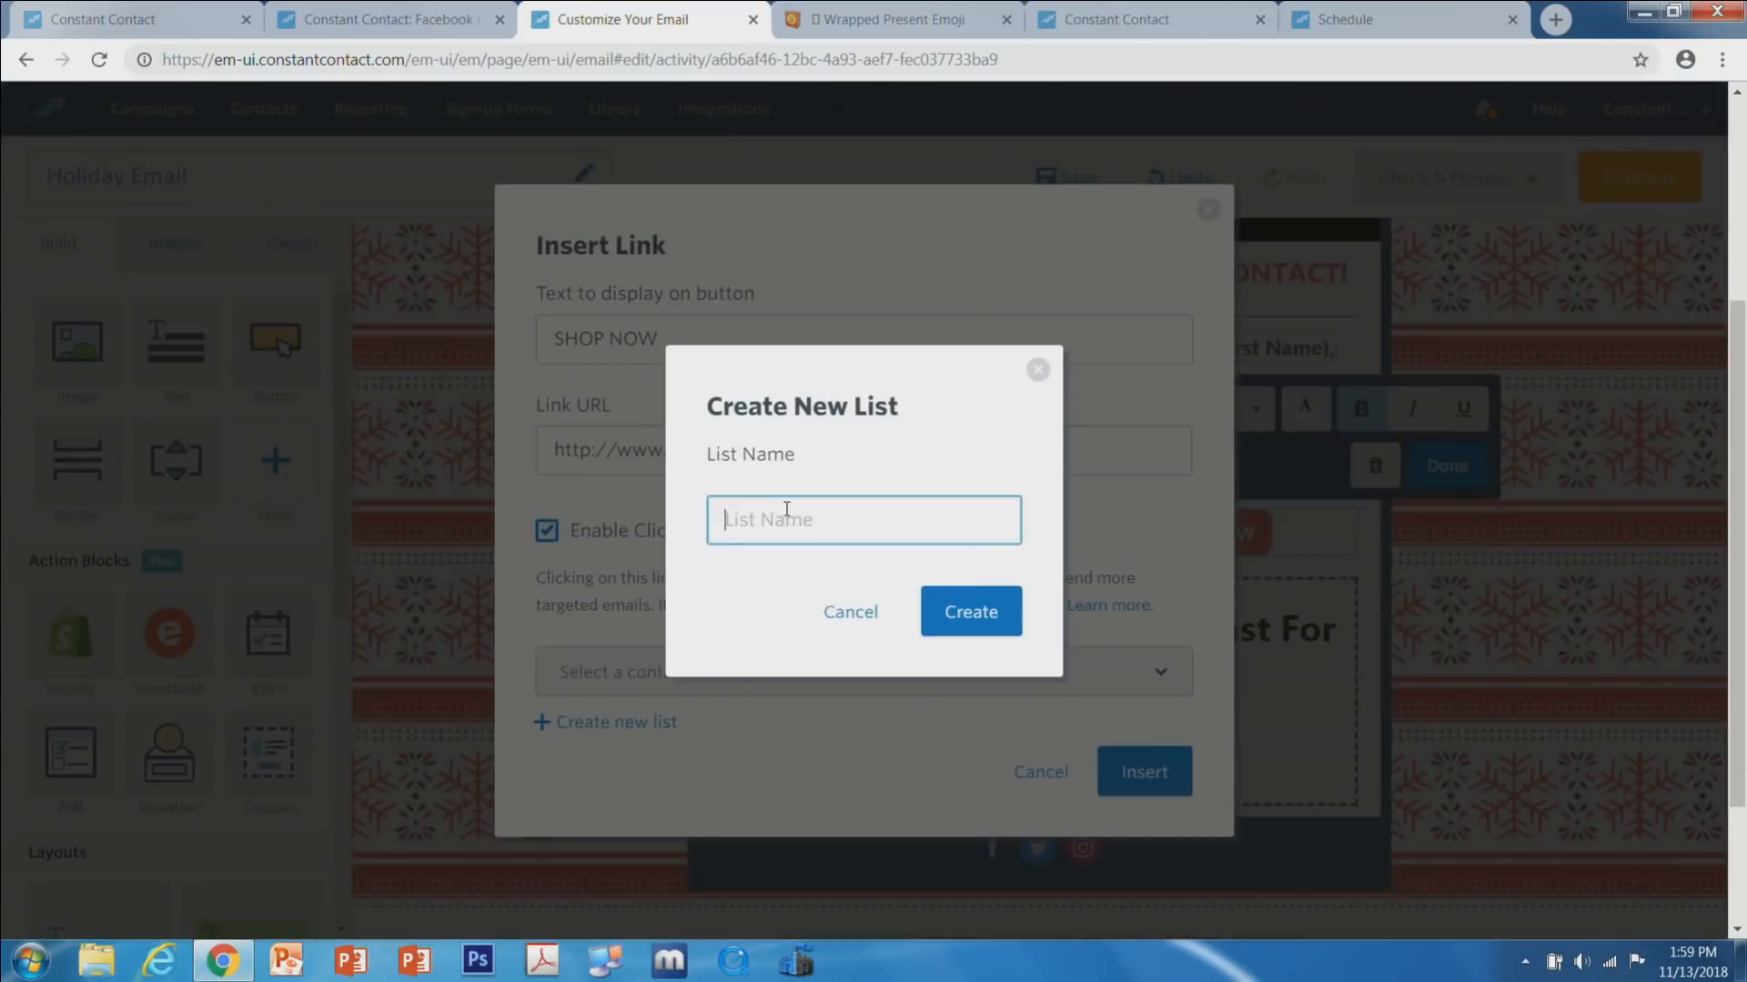
type("HOLID")
key("BackSpace")
key("BackSpace")
key("BackSpace")
key("BackSpace")
type("oliday SHo")
key("BackSpace")
key("BackSpace")
type("hoppers")
left_click(960, 615)
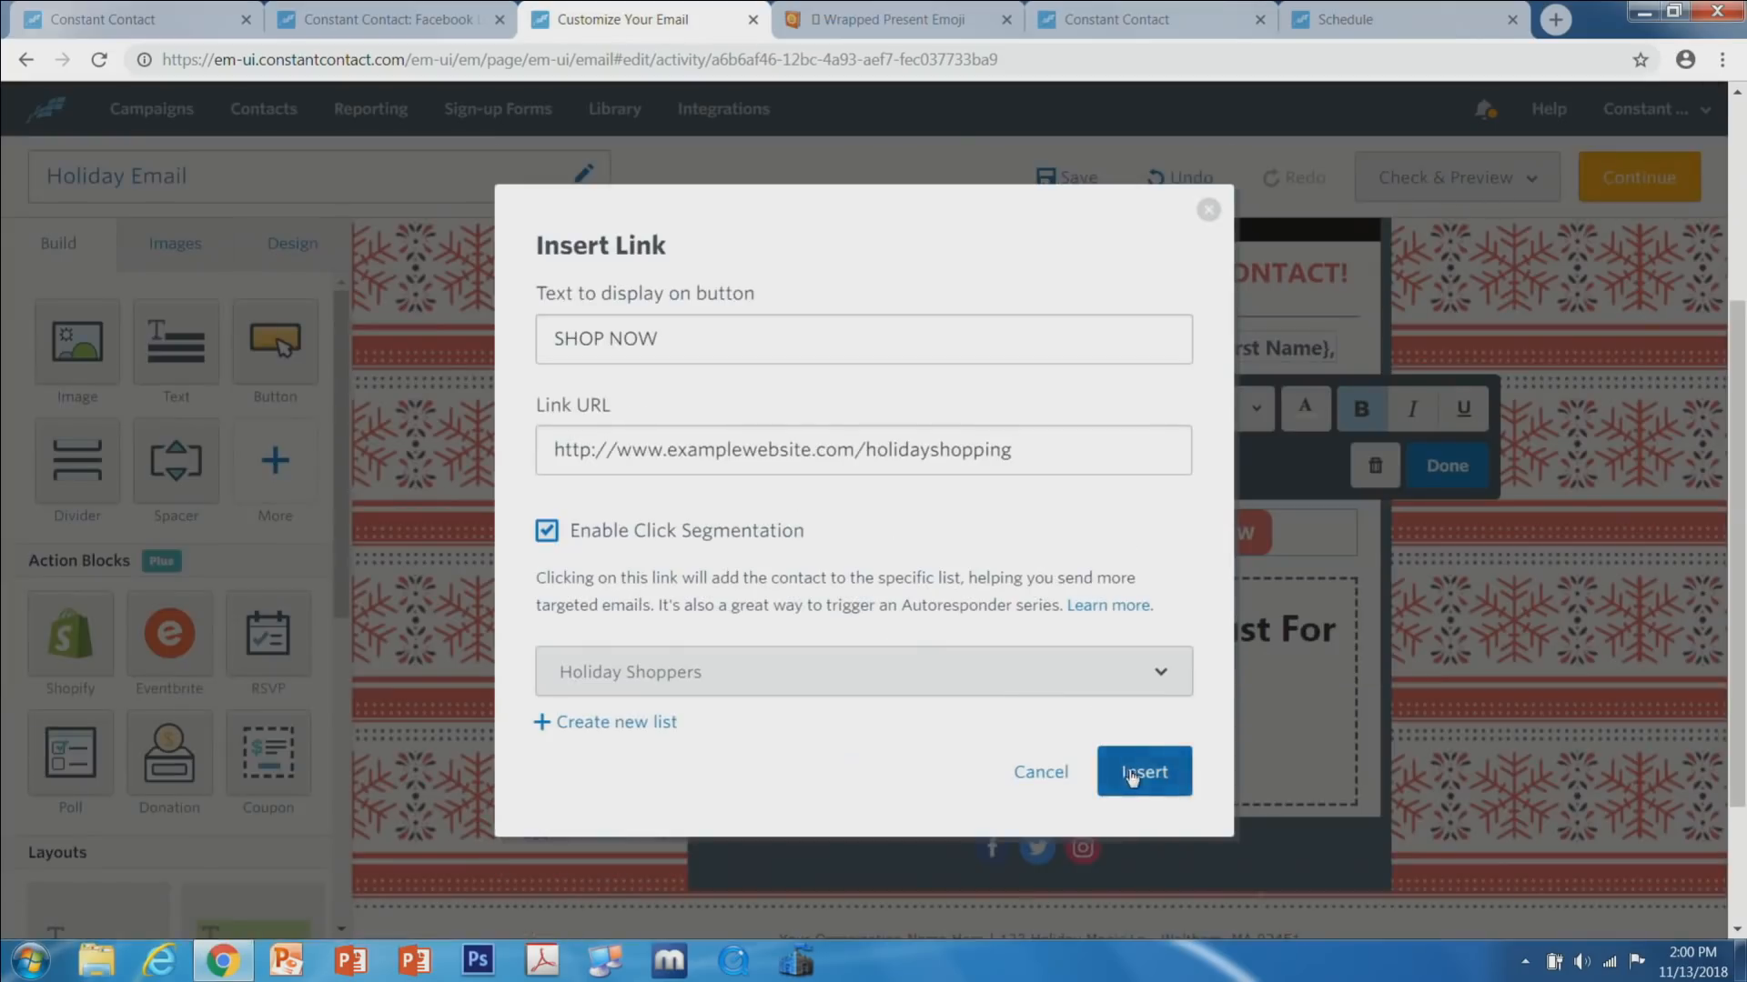
left_click(1136, 776)
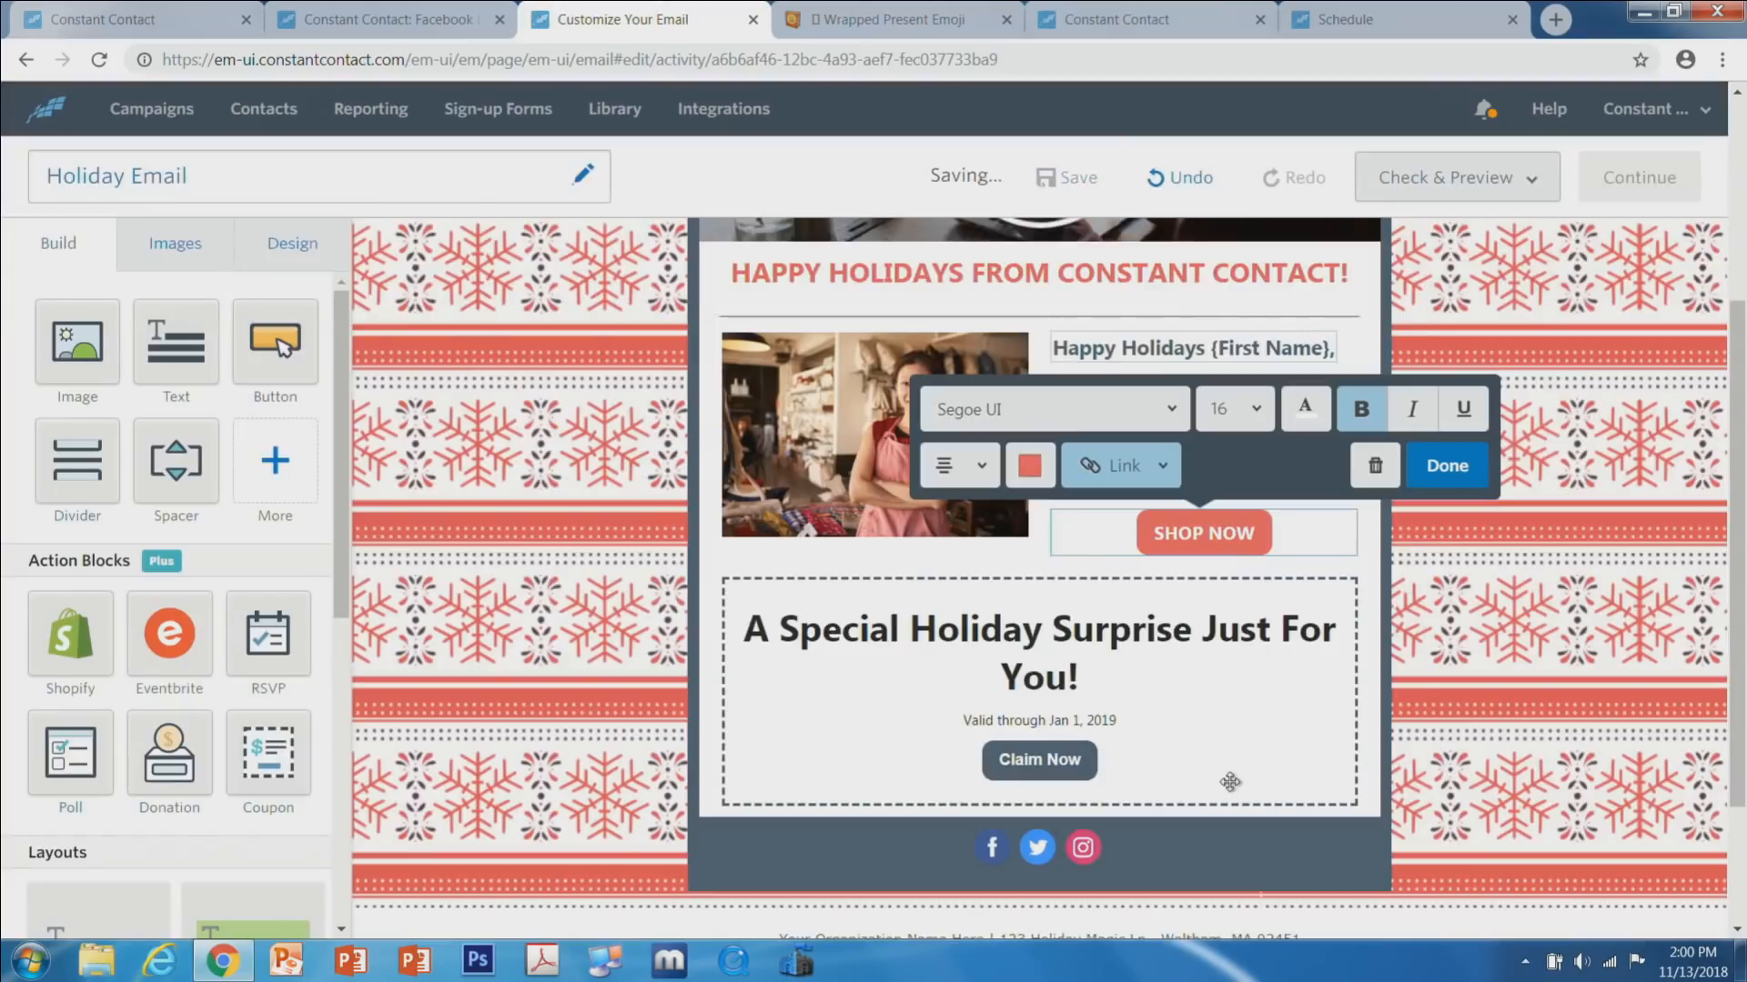
left_click(1455, 466)
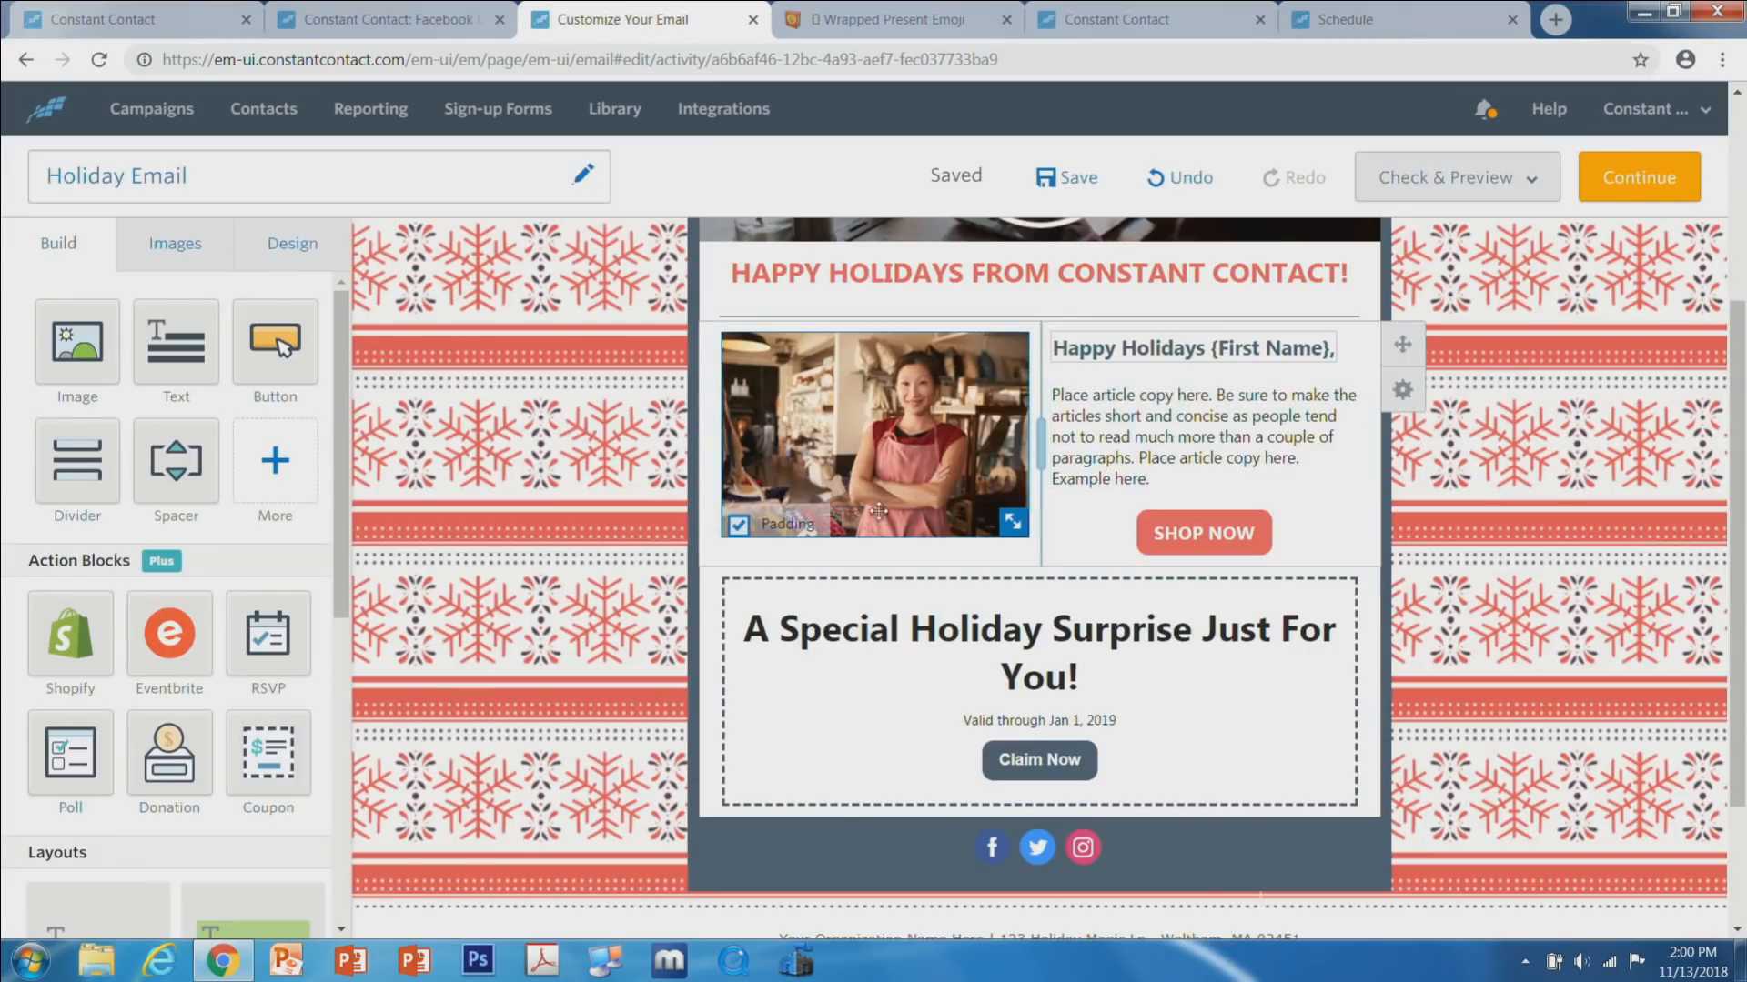
left_click(885, 417)
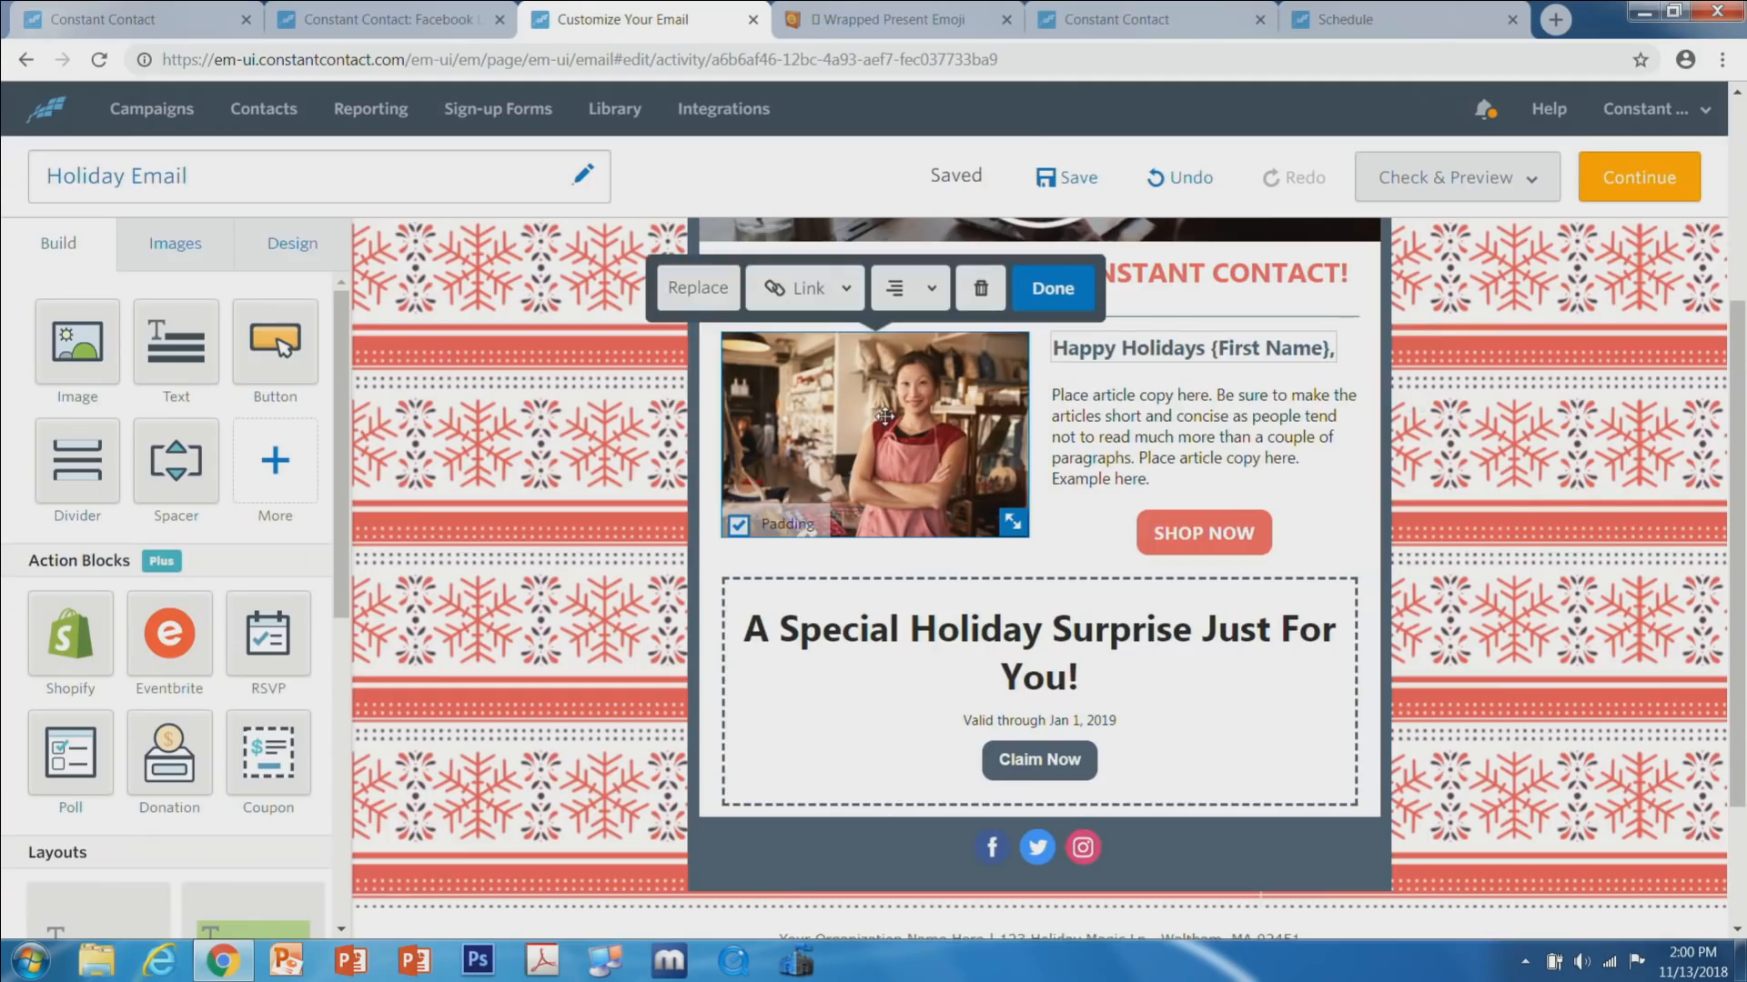
left_click(804, 288)
left_click(808, 343)
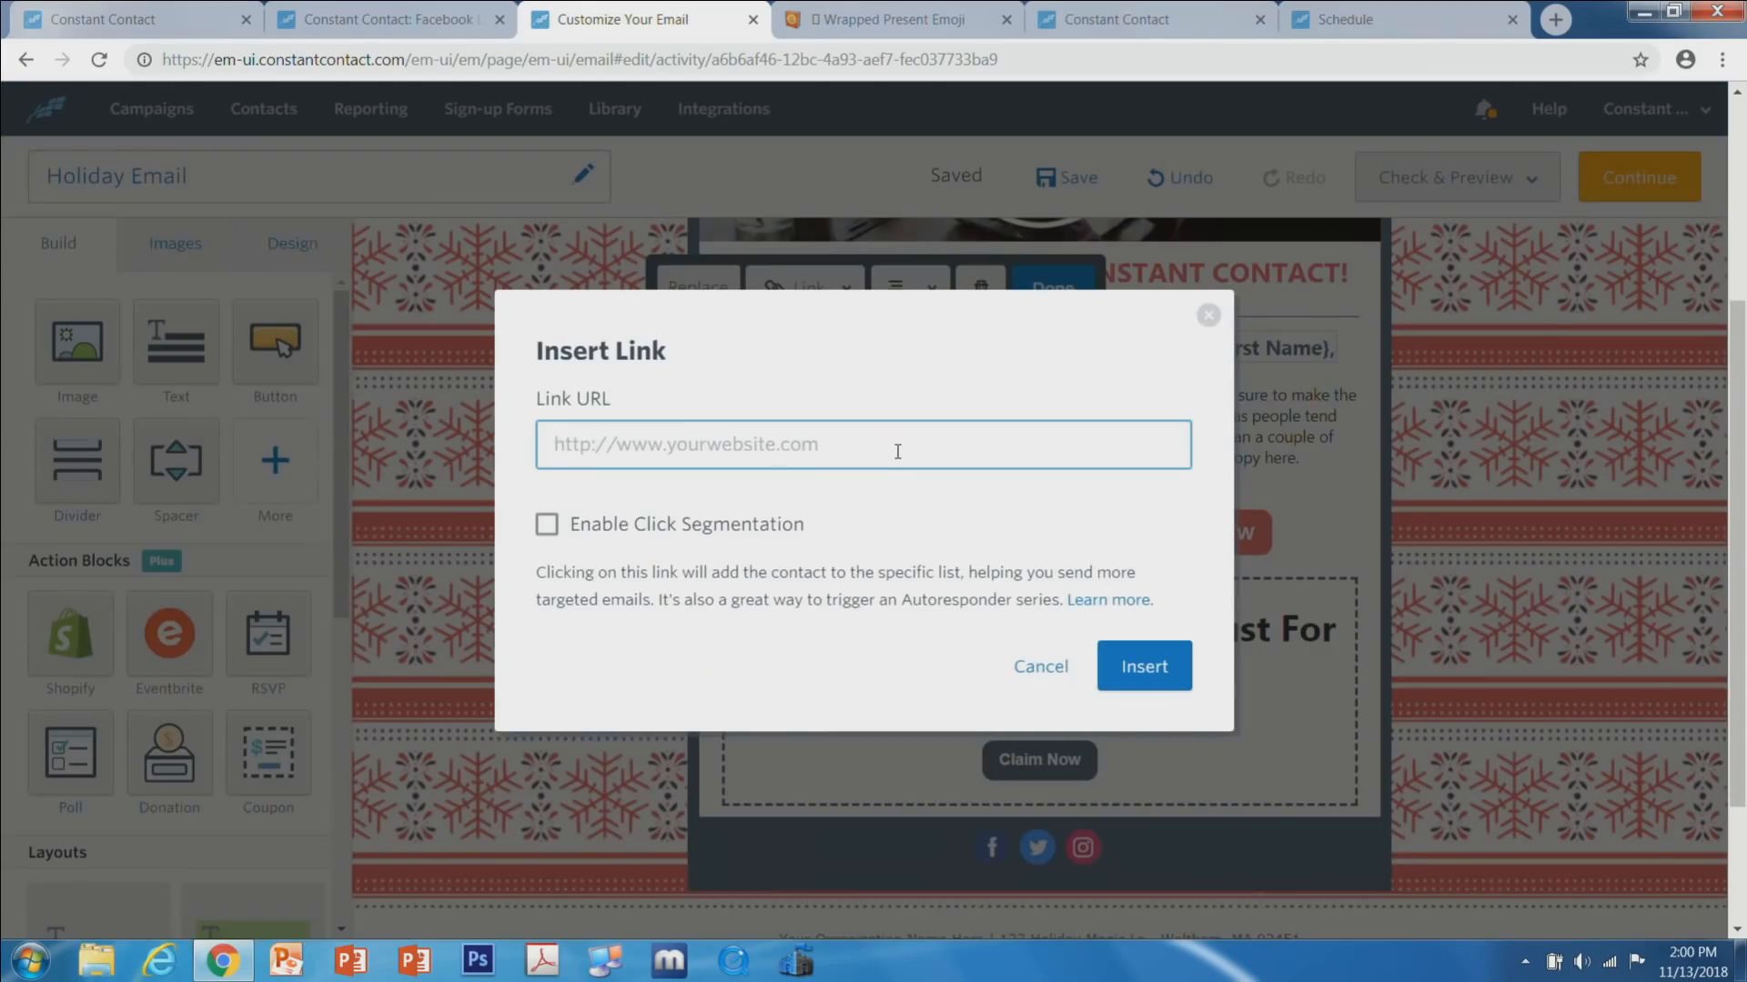
type("www.examp")
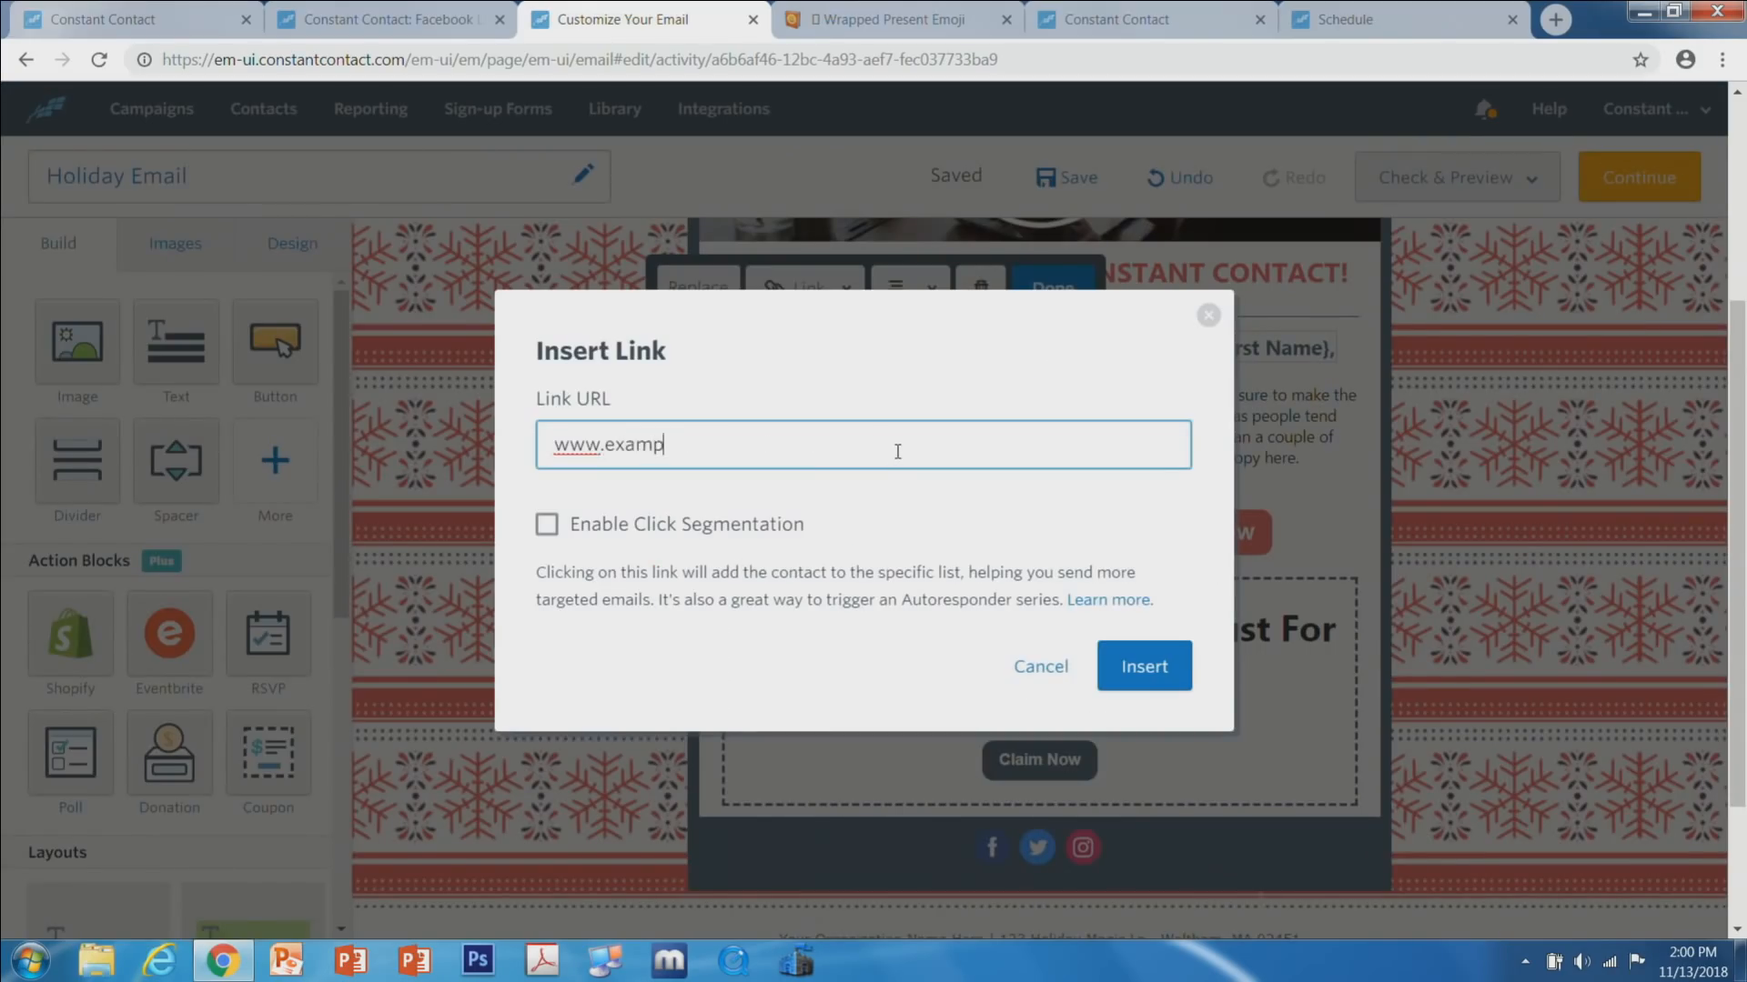
type("lewebsite.com/hoida")
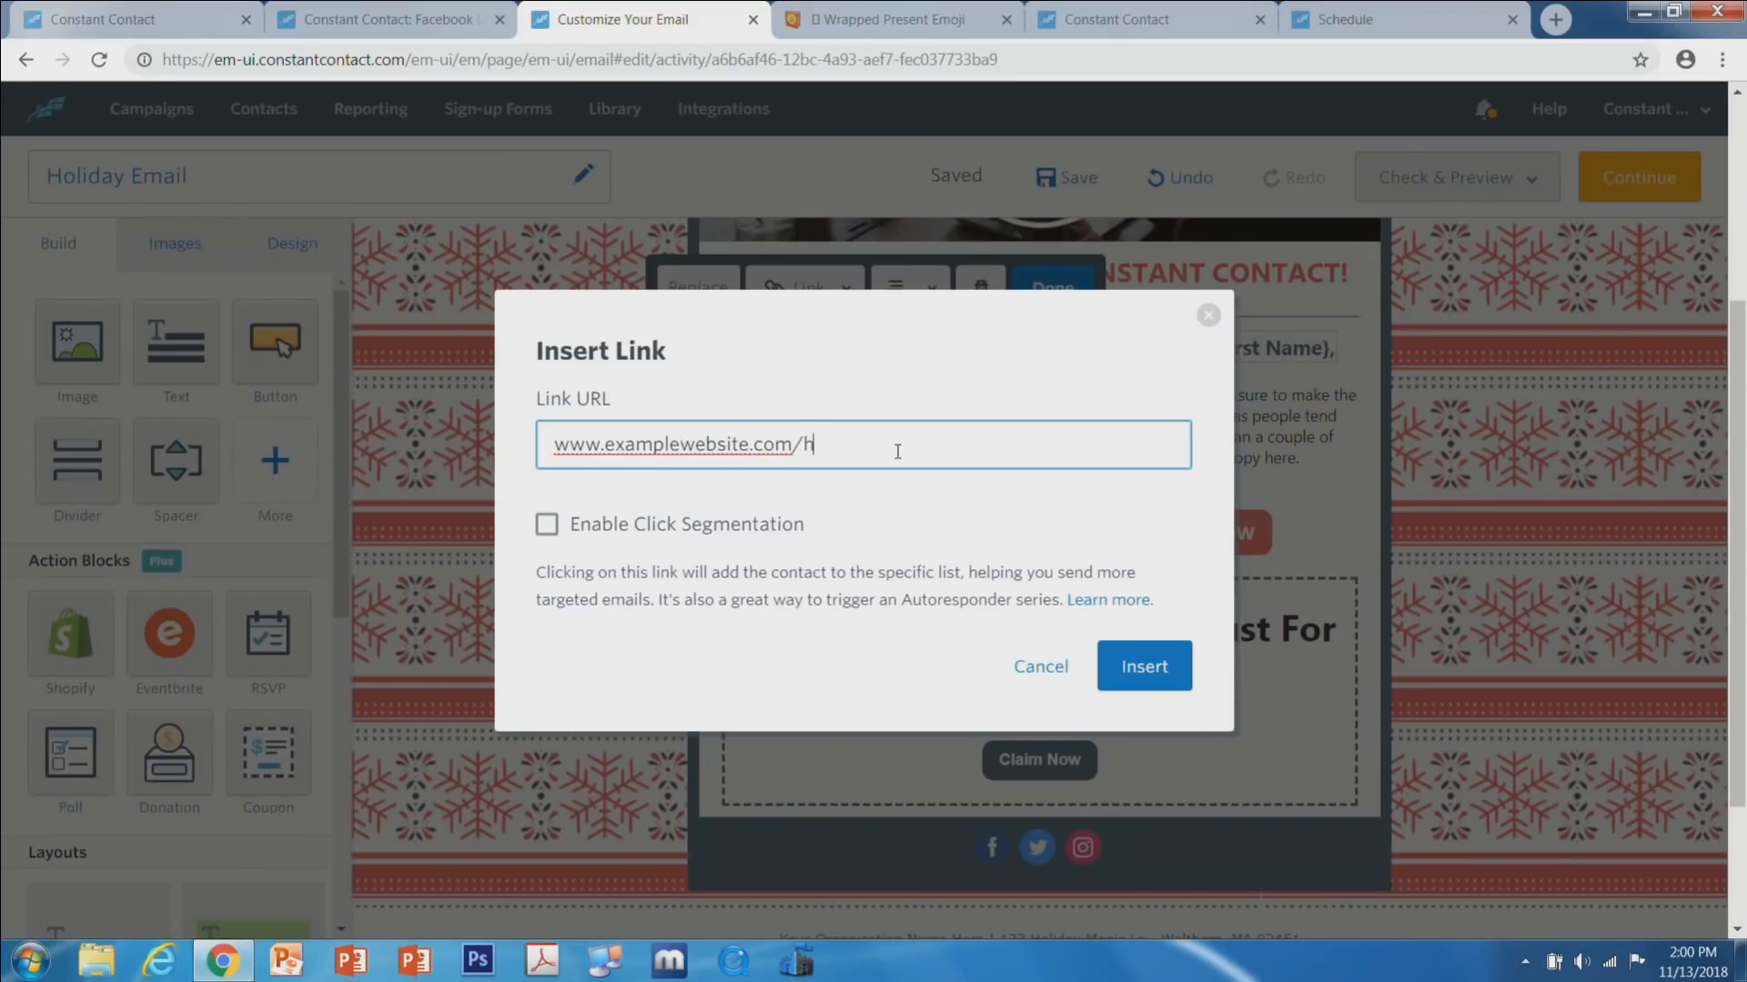
key("BackSpace")
key("BackSpace")
key("BackSpace")
type("lidaycatalogue")
Enable click segmentation on the photo's link with a new list named "Holiday Hints & Tips", insert the link and finish editing the image.
left_click(547, 526)
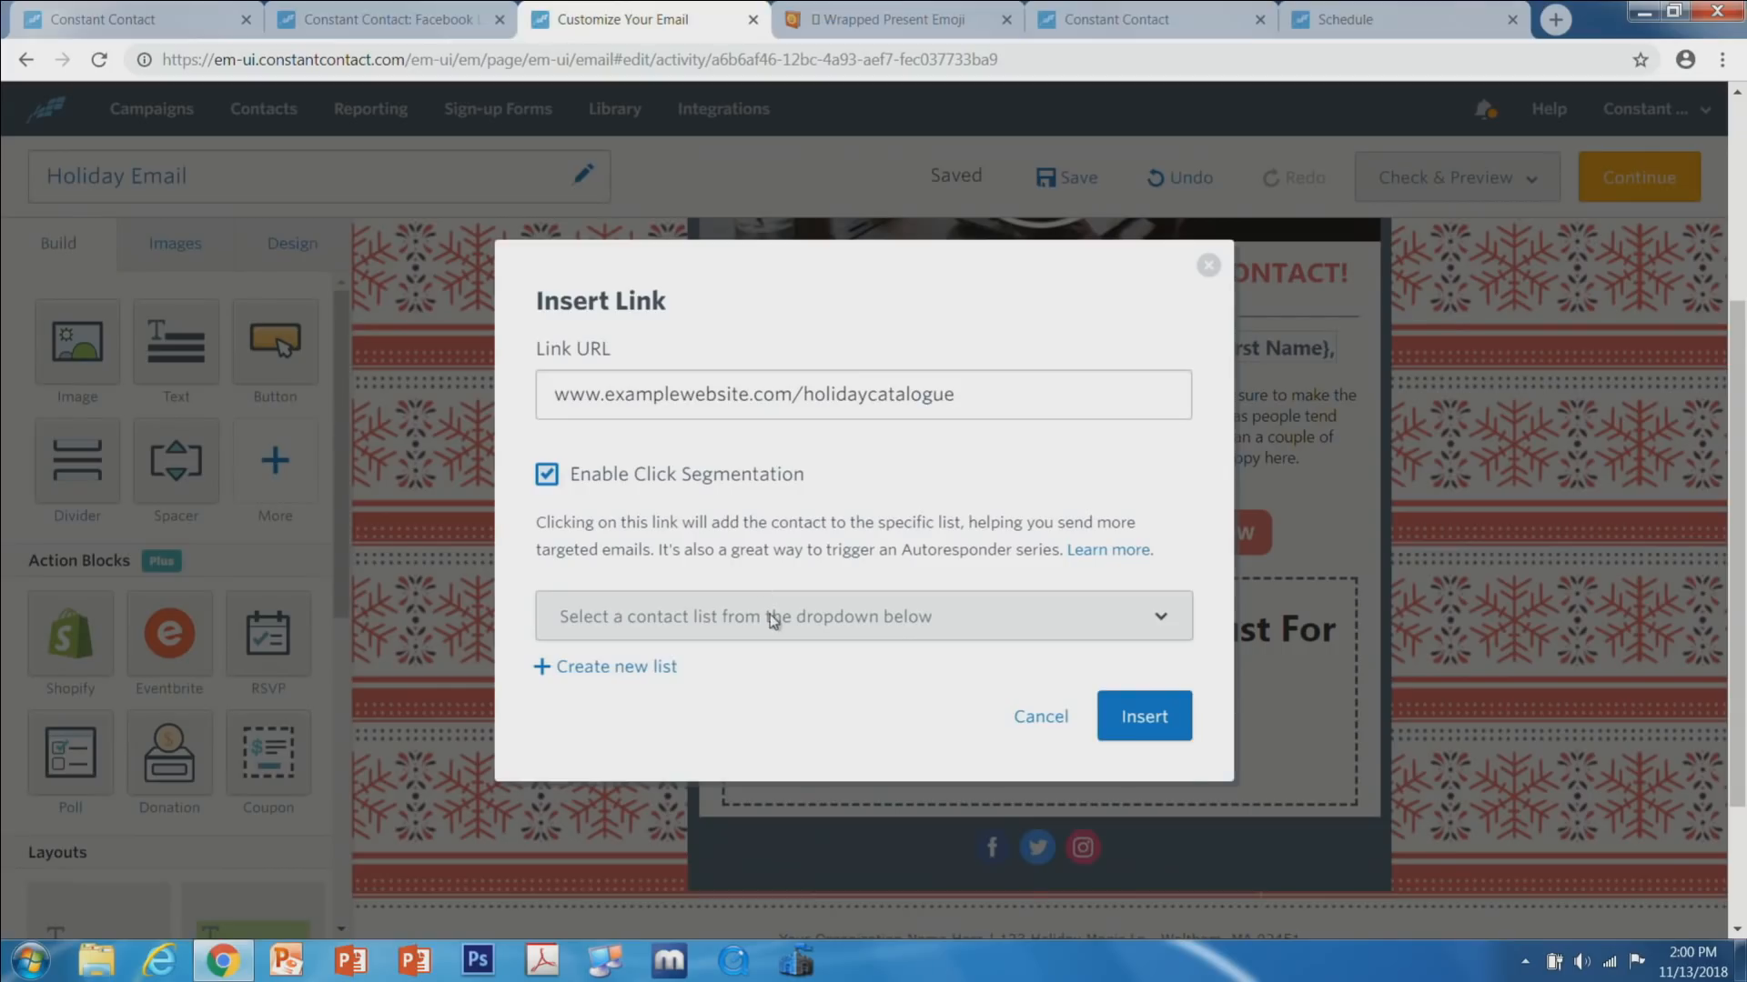
left_click(769, 616)
left_click(761, 575)
left_click(592, 666)
left_click(825, 515)
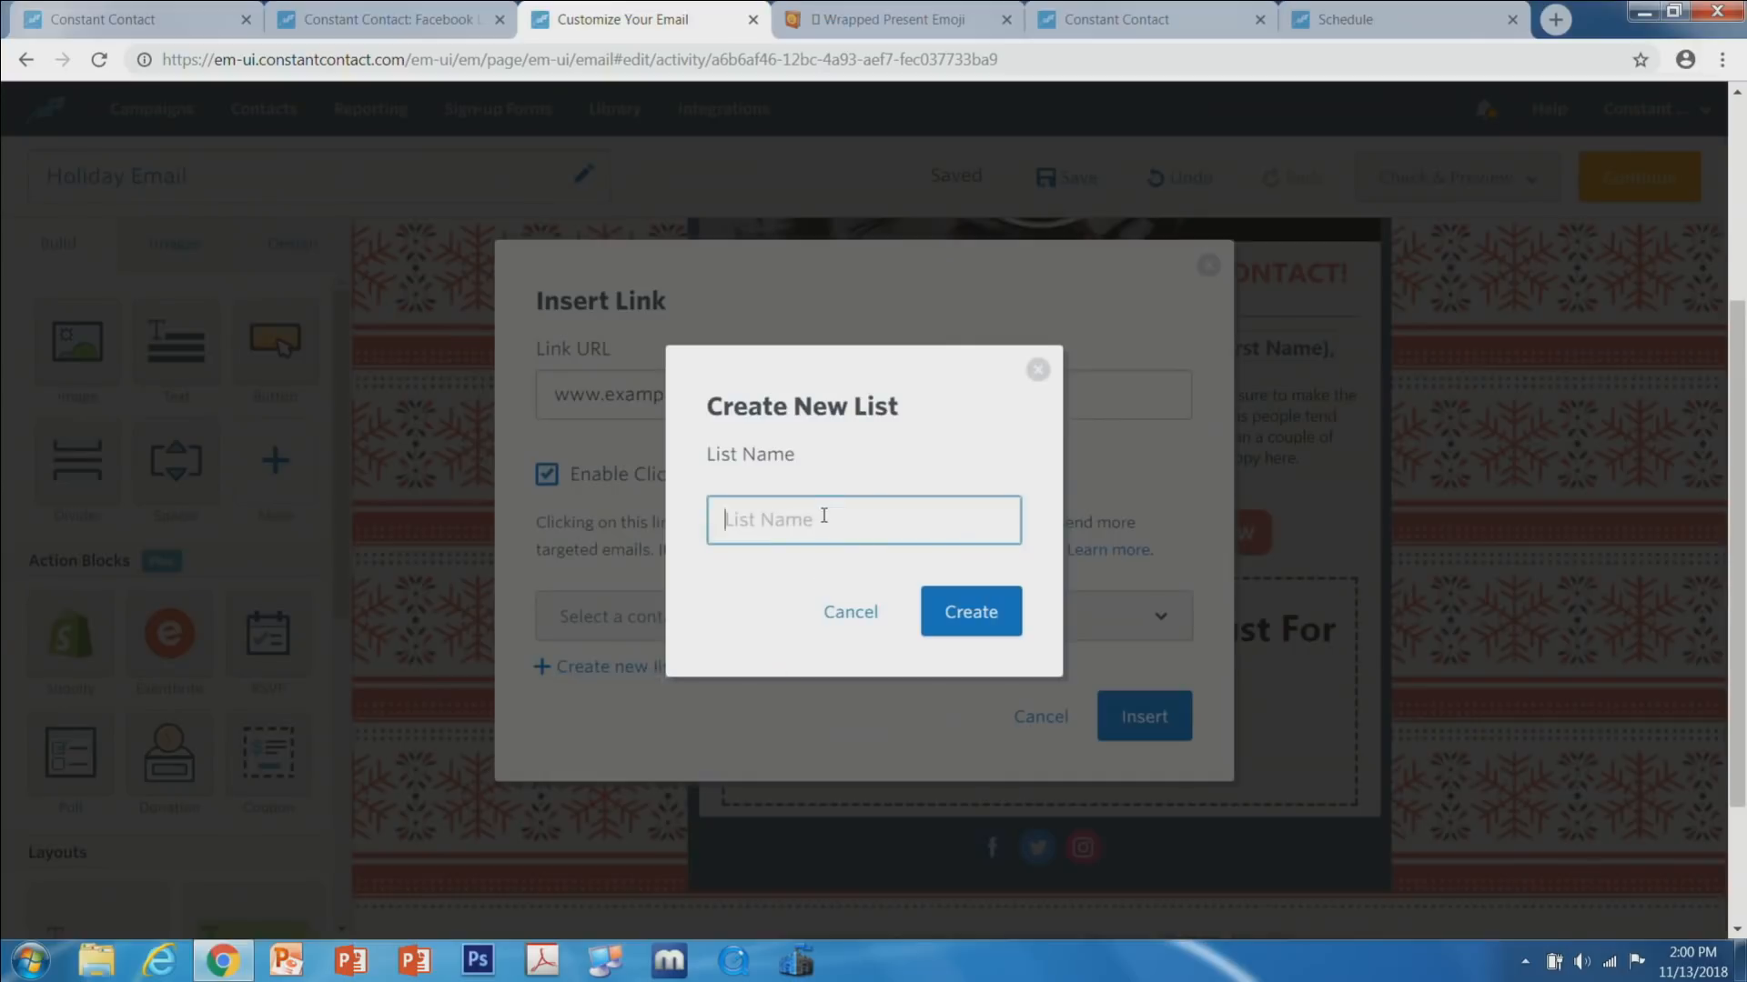
type("Holiday Hints & Tips")
left_click(950, 617)
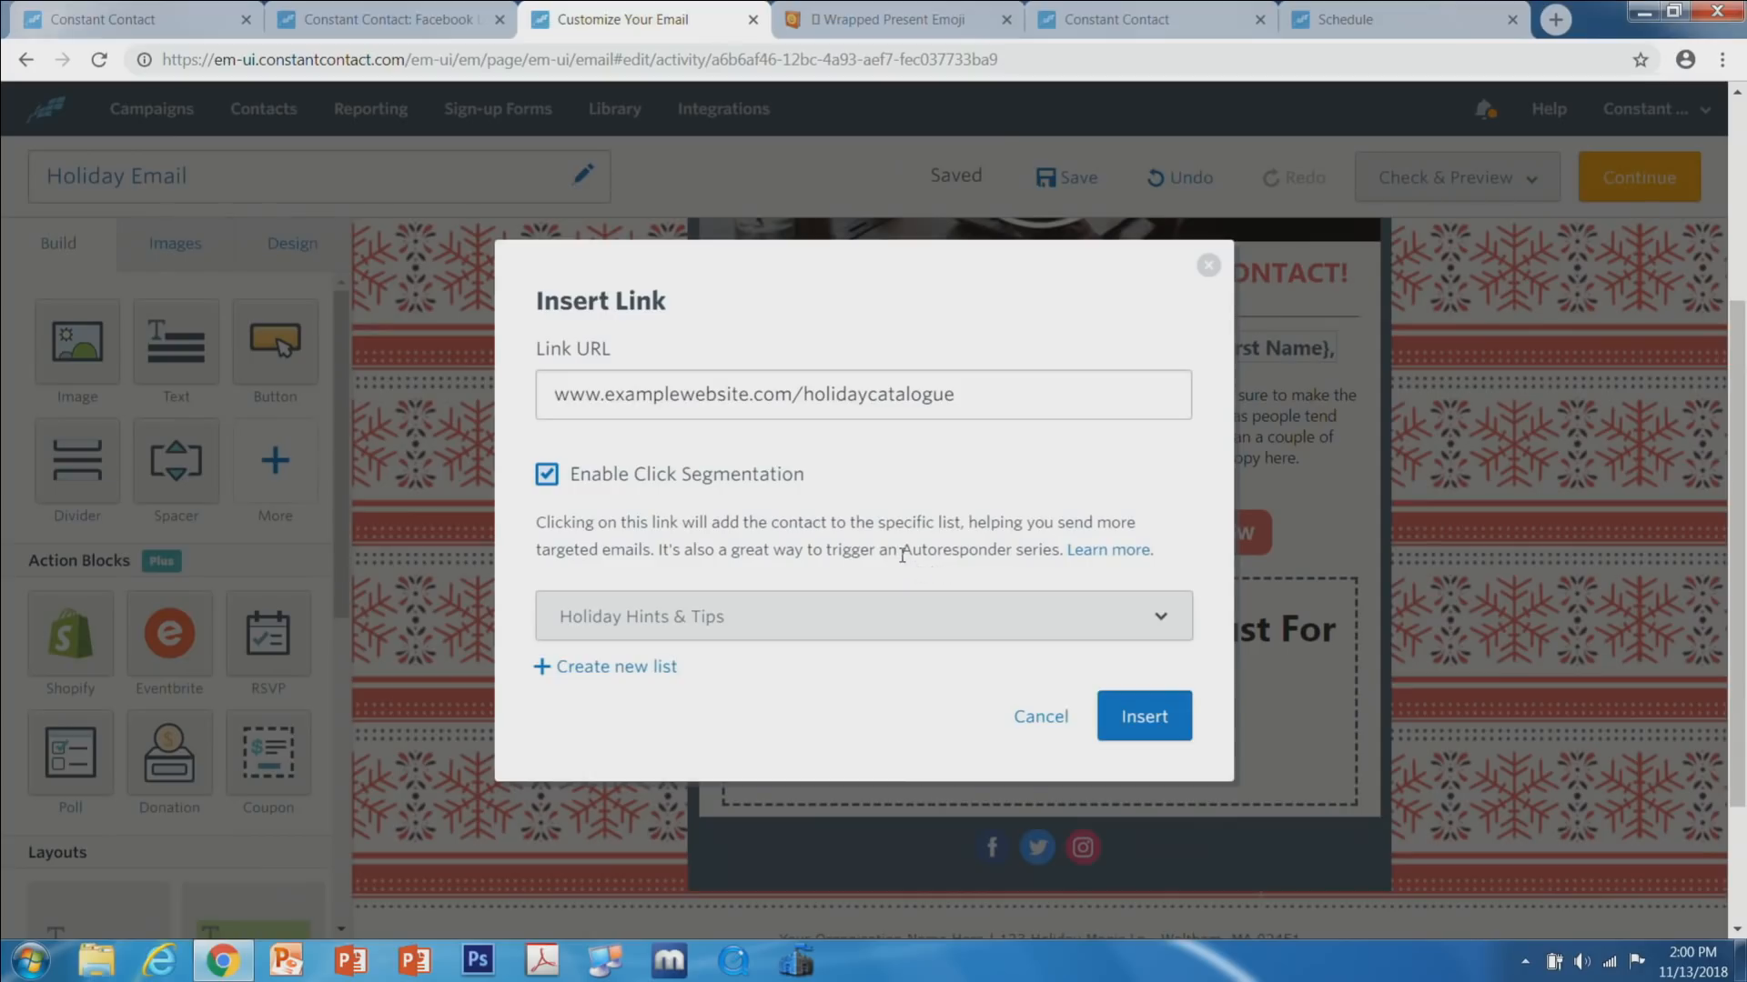
left_click_drag(902, 553, 1060, 553)
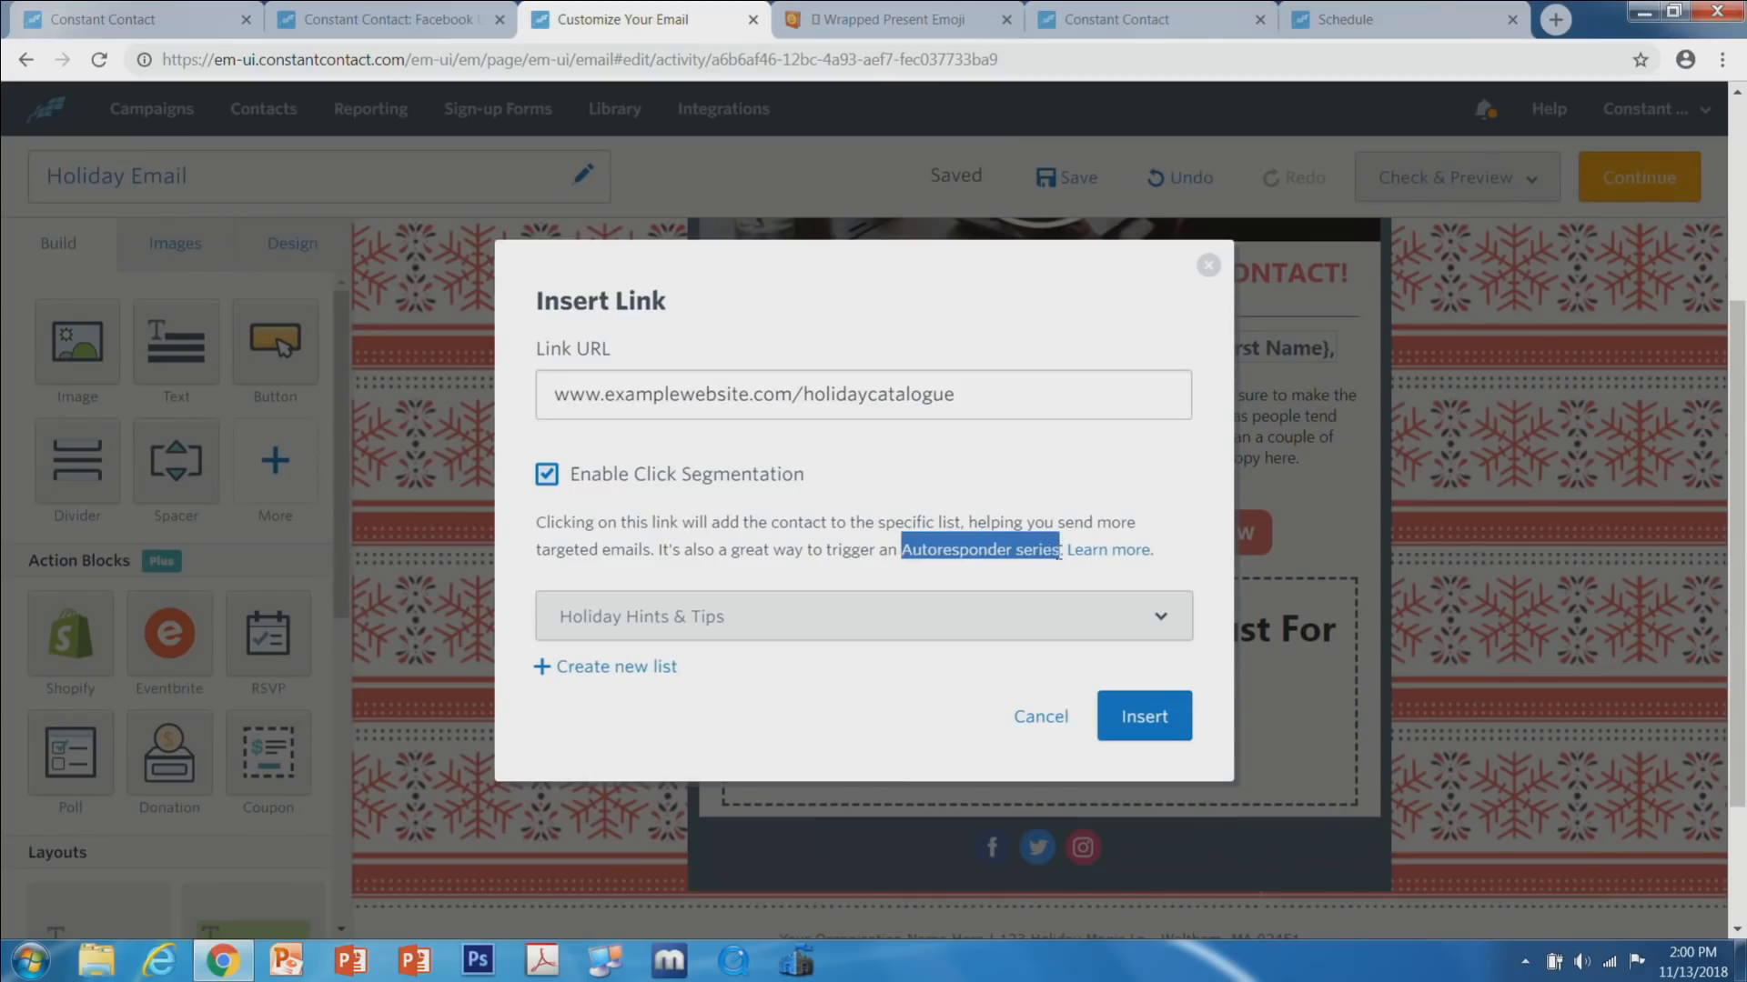
left_click(994, 586)
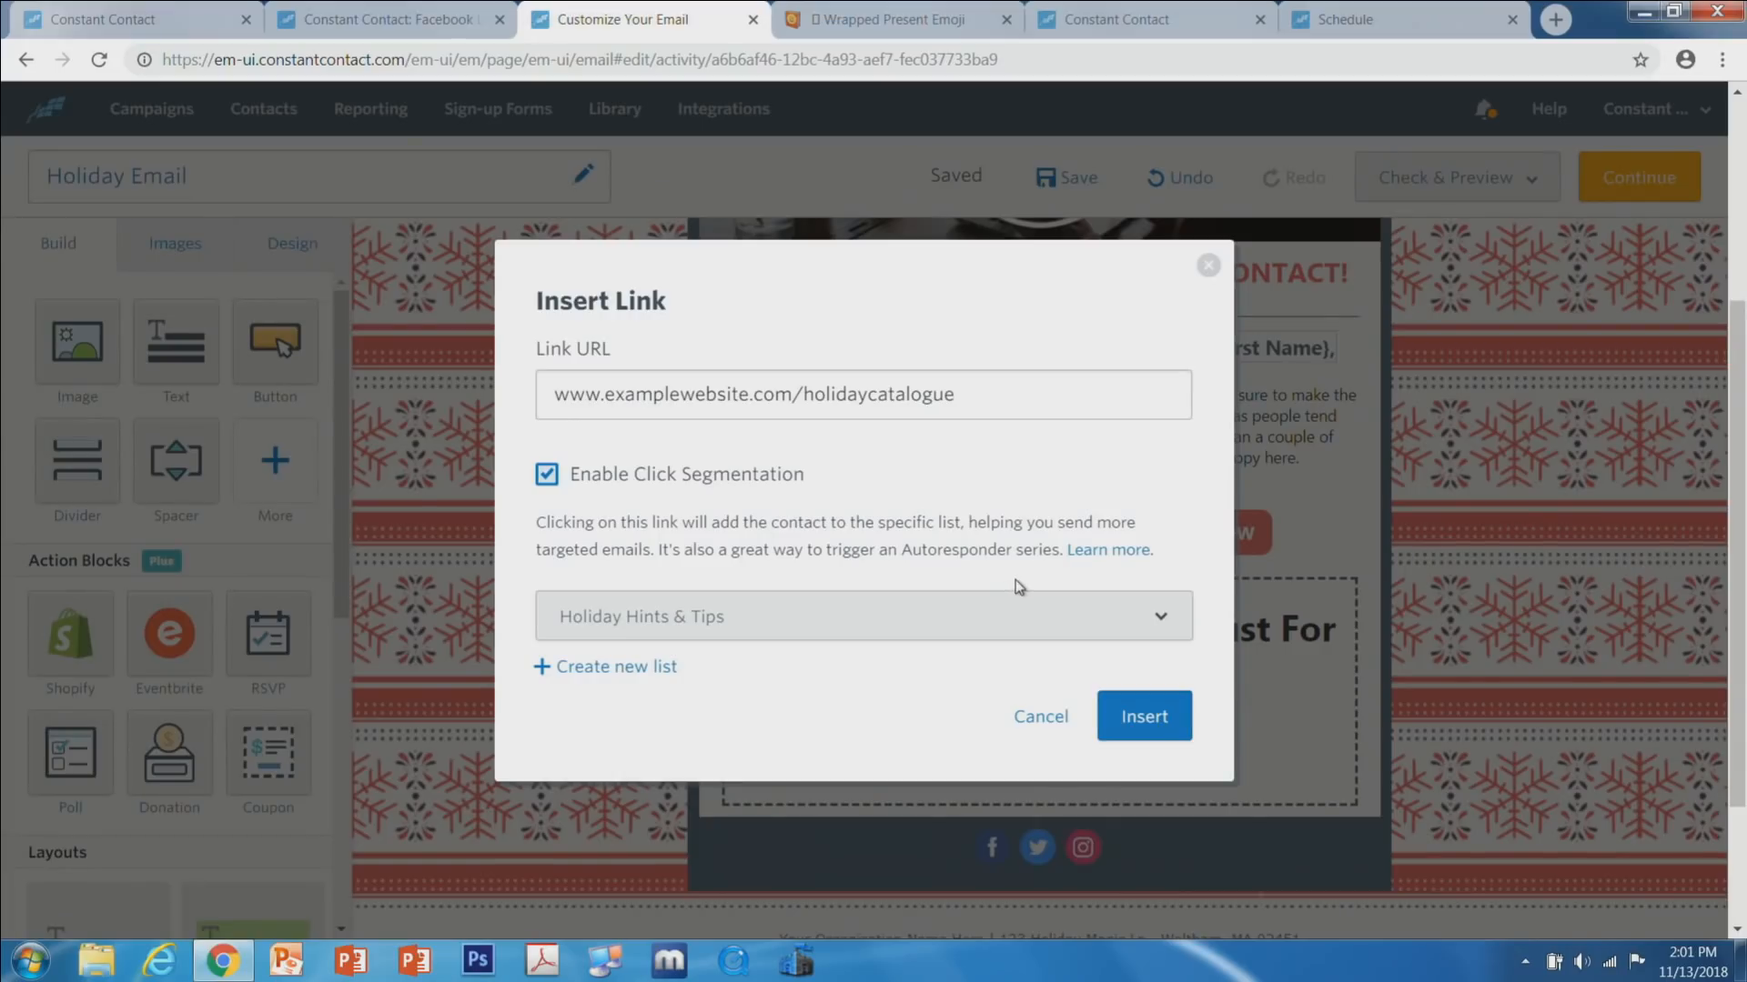
left_click(1138, 718)
left_click(1027, 289)
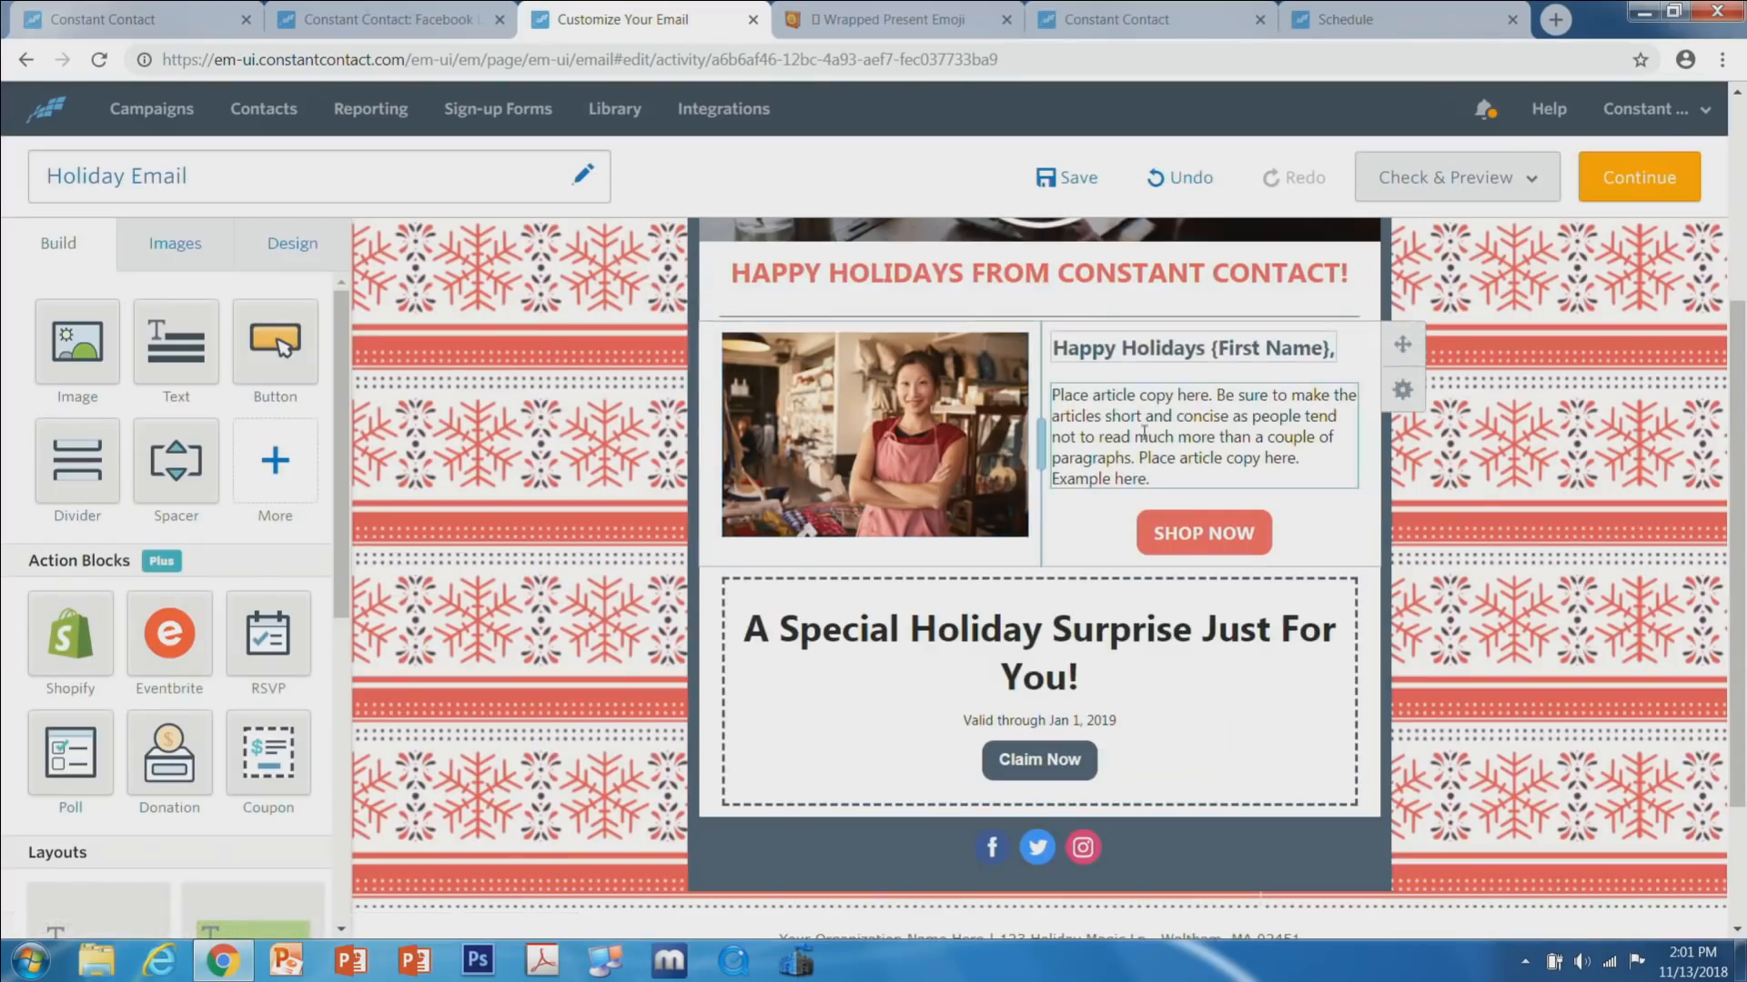
Reopen the email's Schedule page, log back in, and set the recipients to the Holiday Shoppers segment.
left_click(1365, 20)
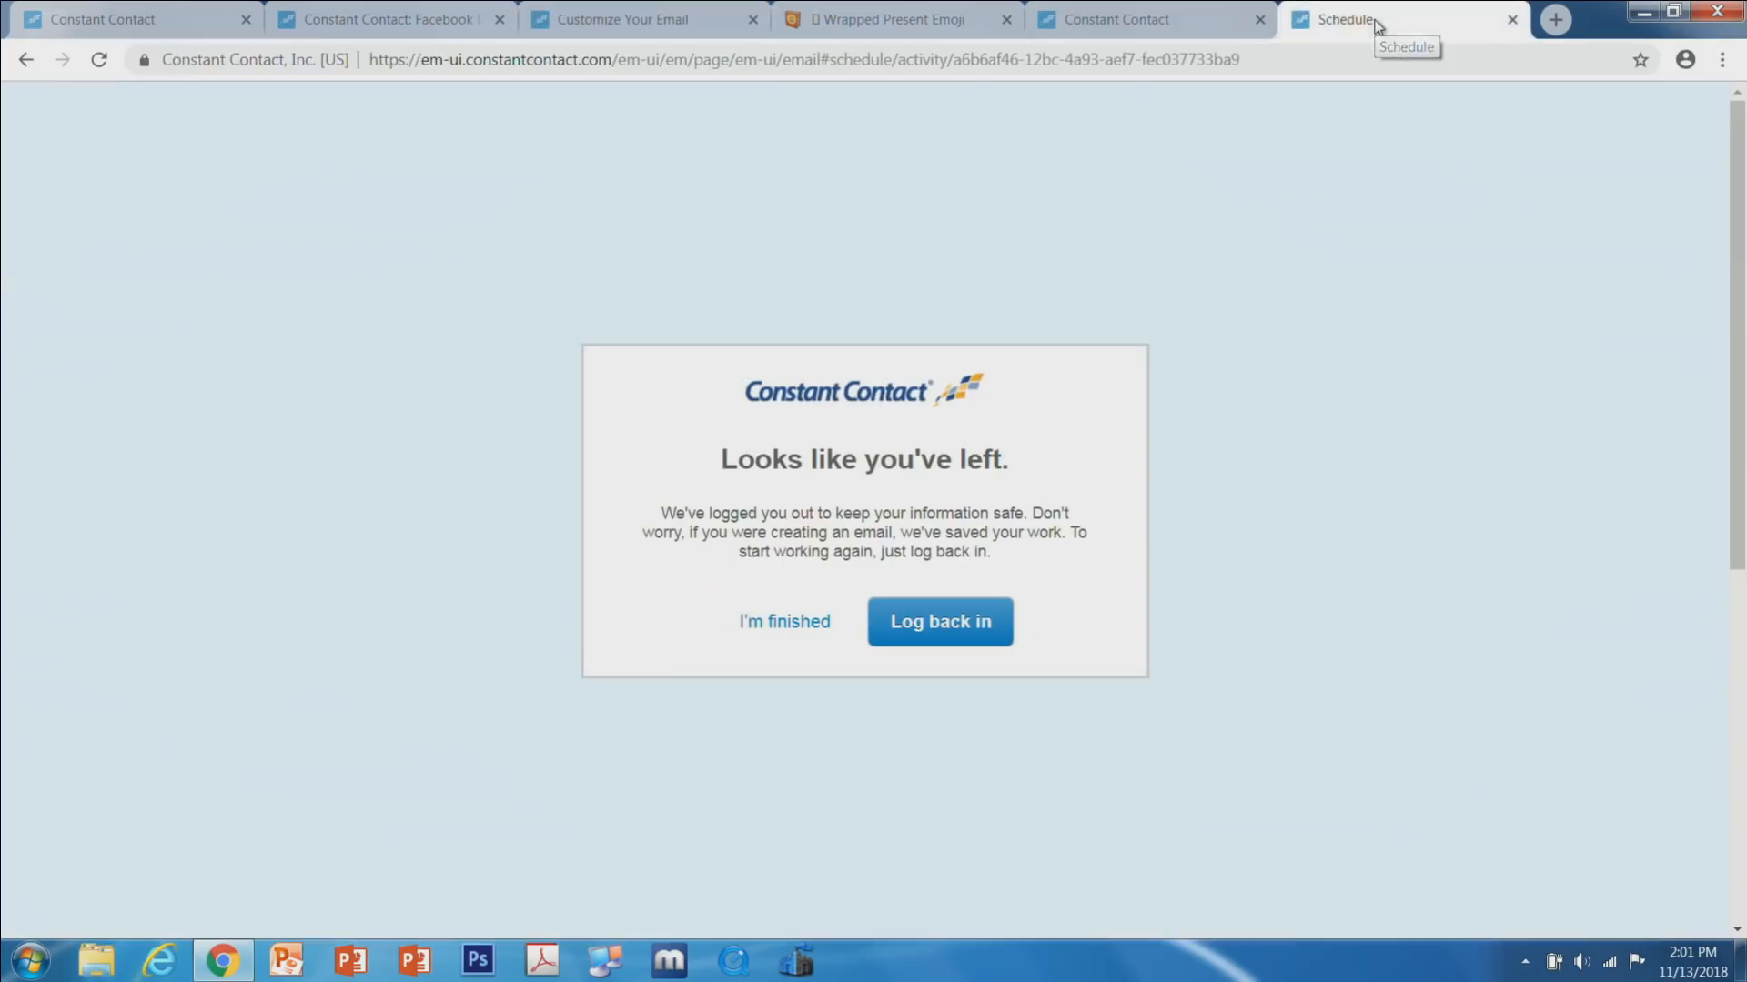
left_click(942, 623)
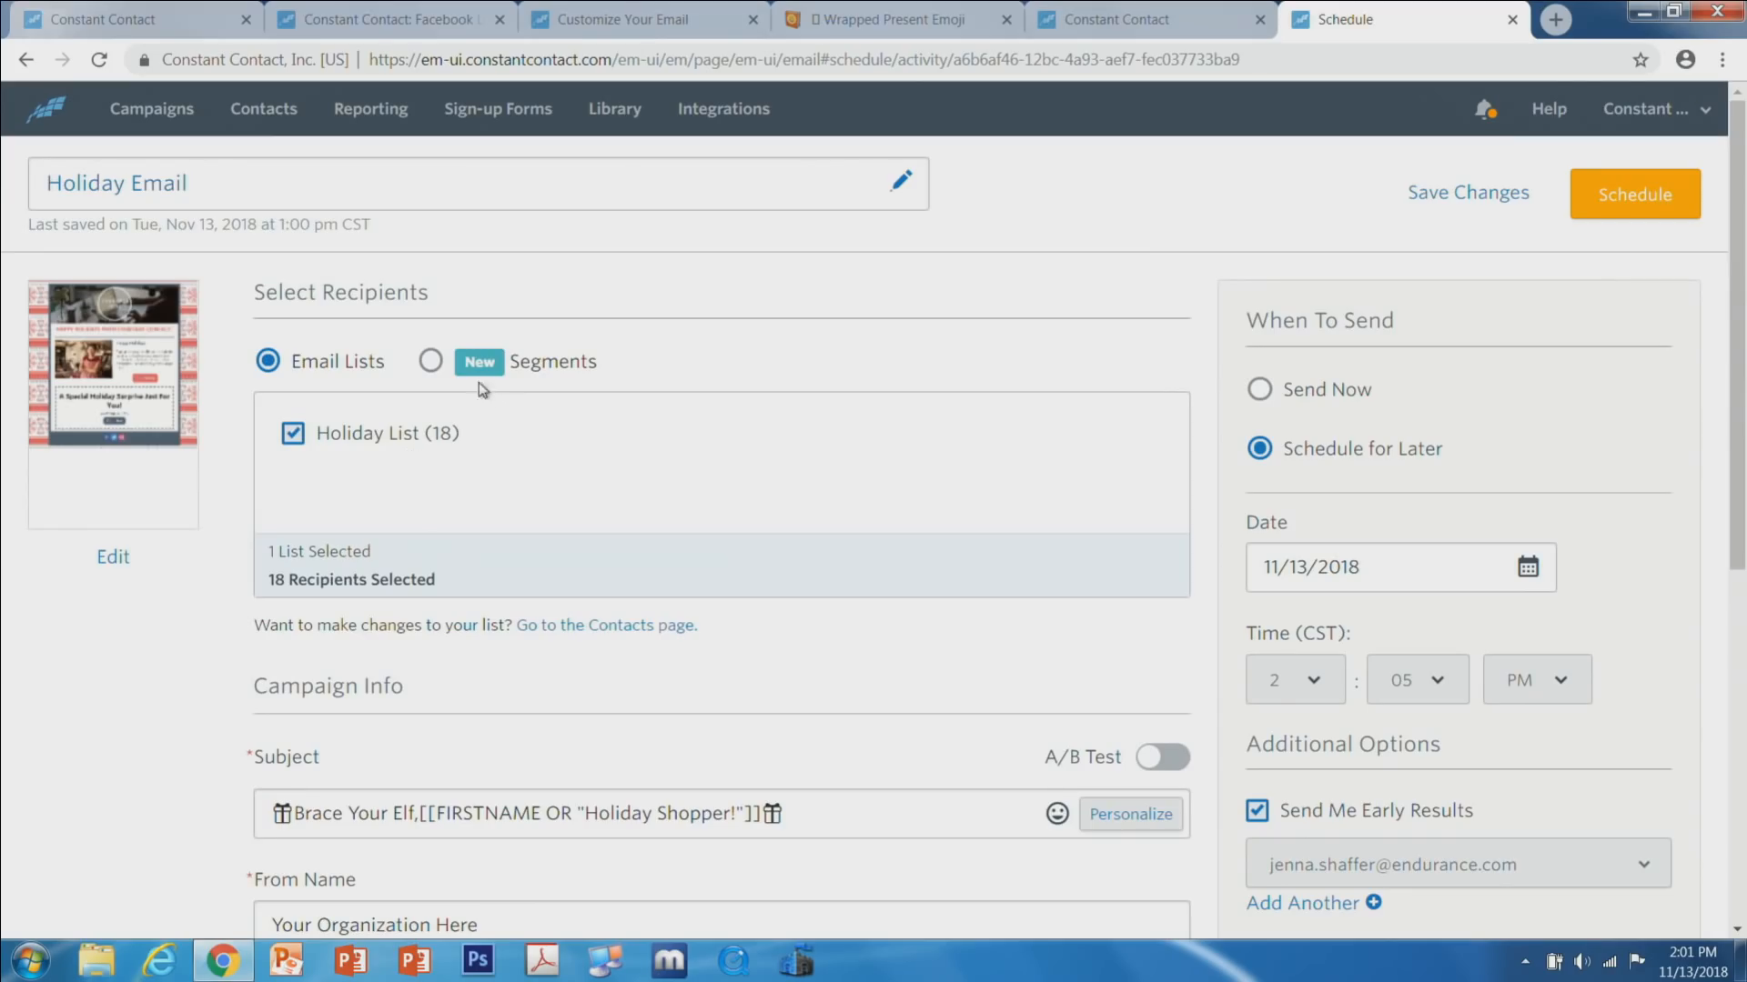
left_click_drag(571, 367, 500, 364)
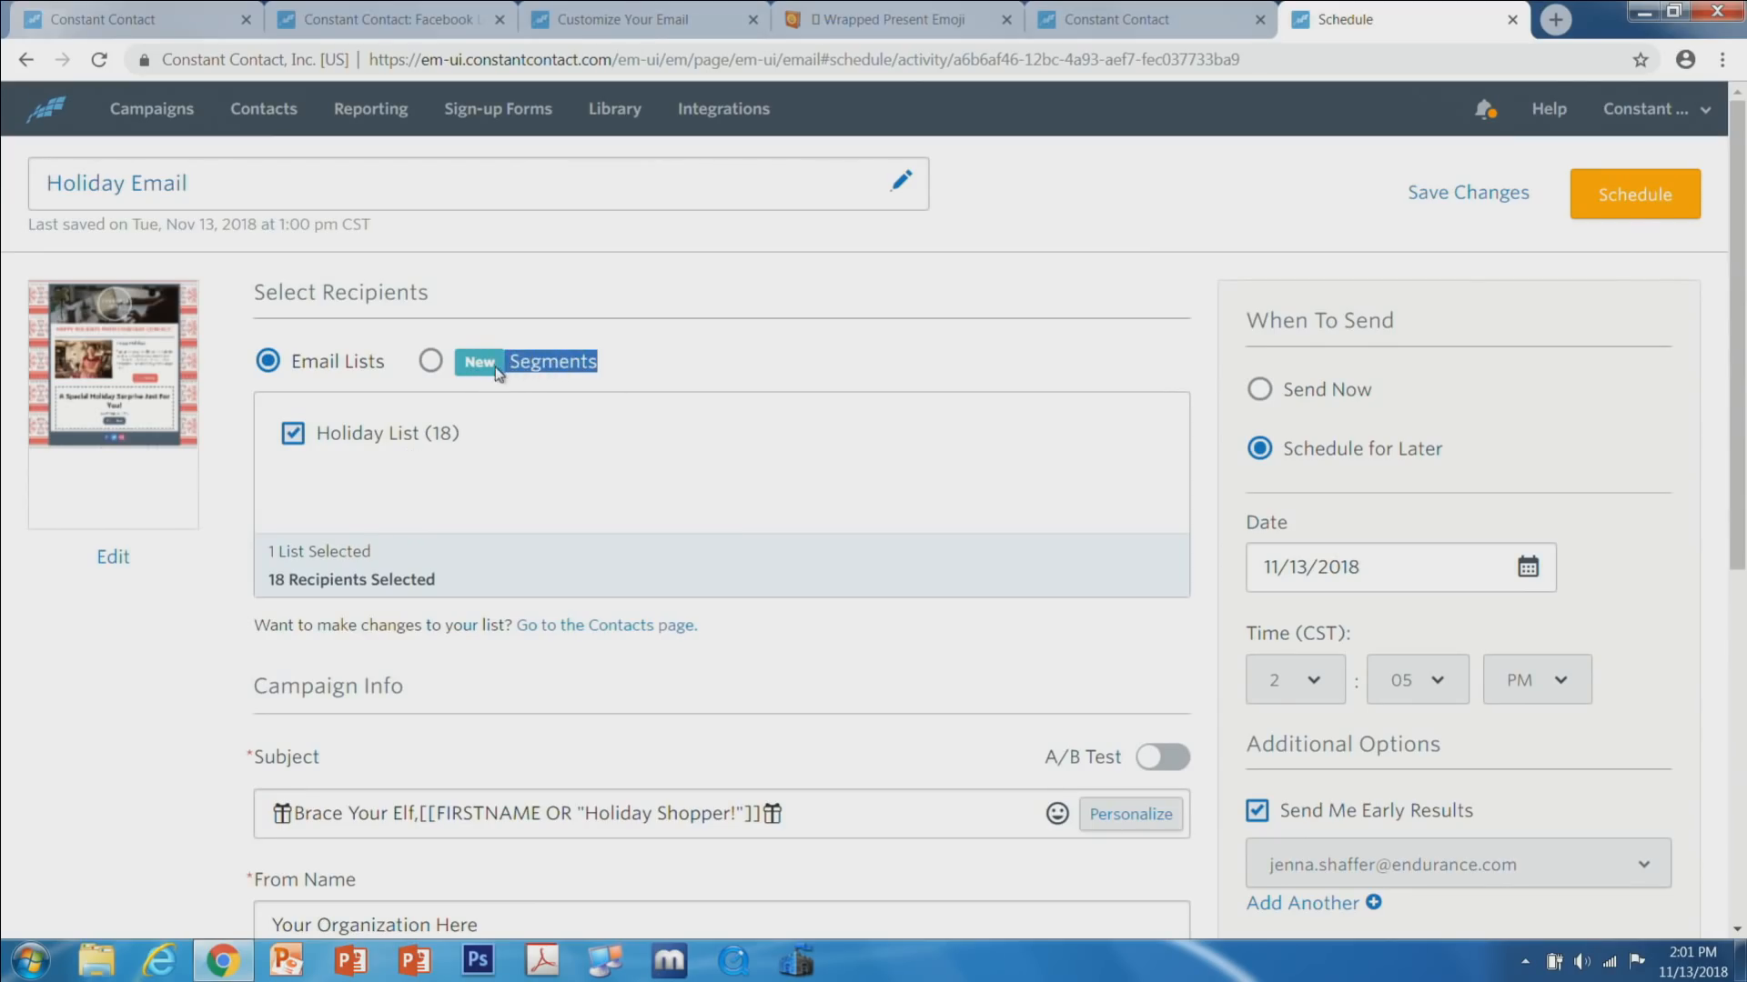
left_click(431, 361)
left_click(478, 508)
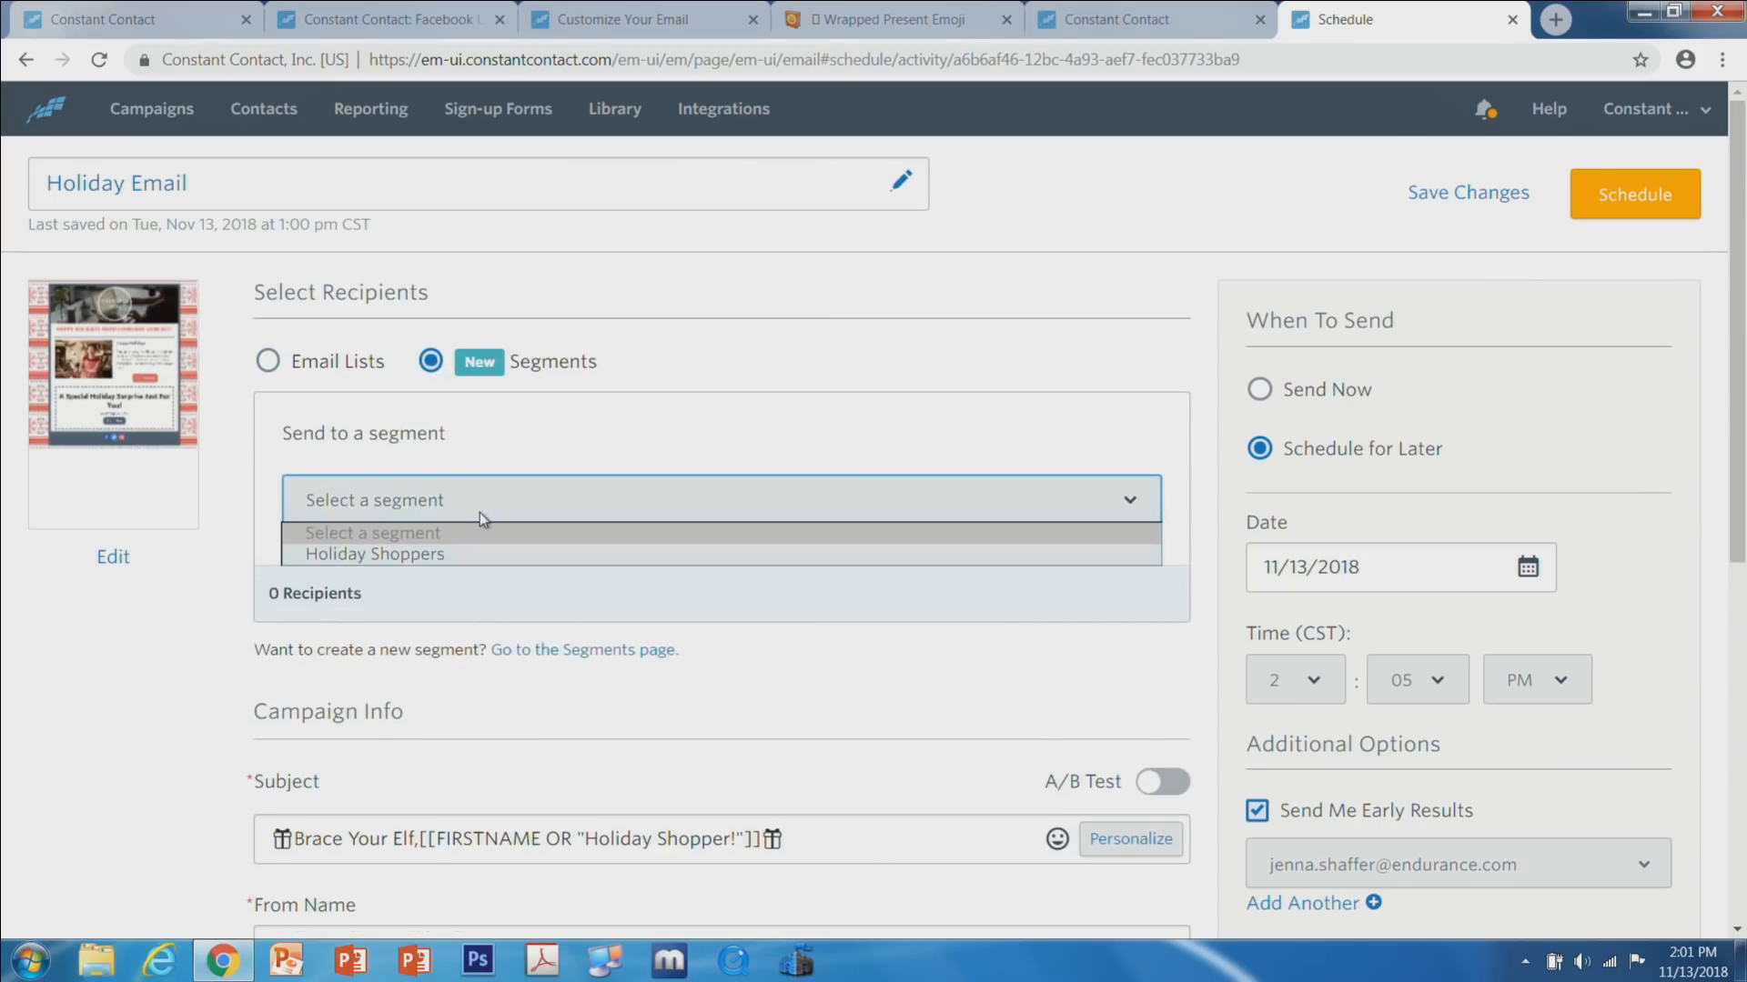
left_click(472, 557)
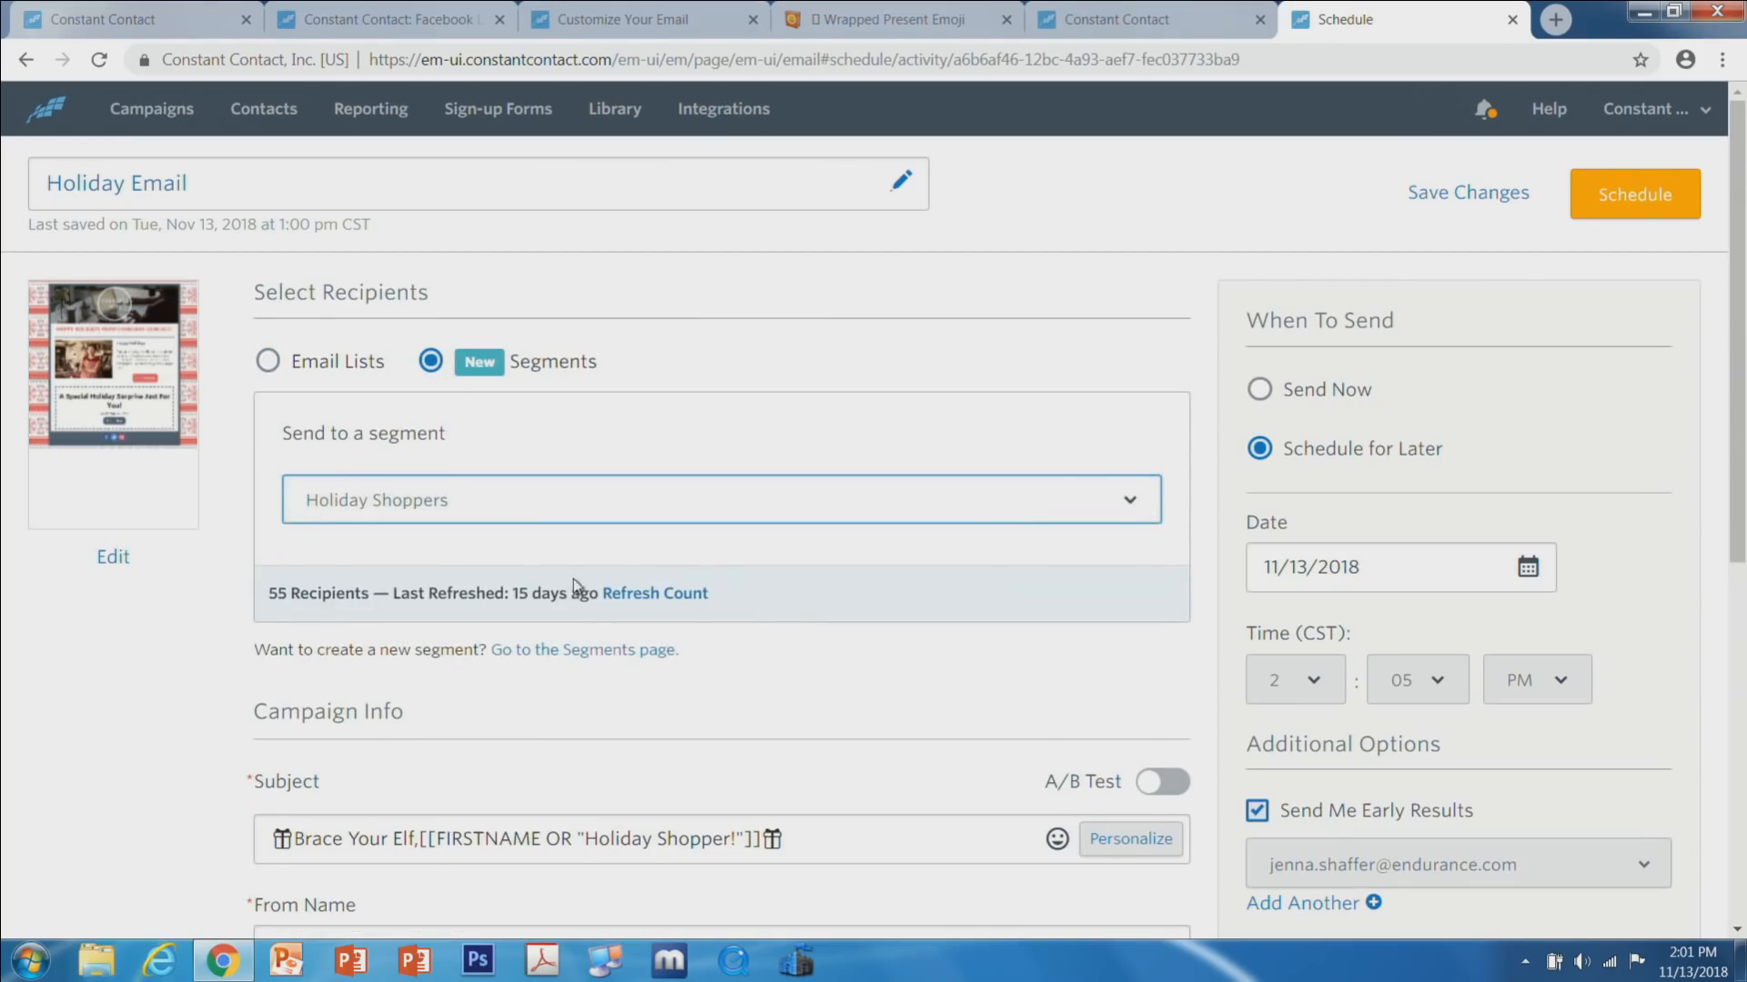
Turn off Send Me Early Results and enable Resend to Non-Openers with a 3-day wait.
scroll(895, 582, "down", 1)
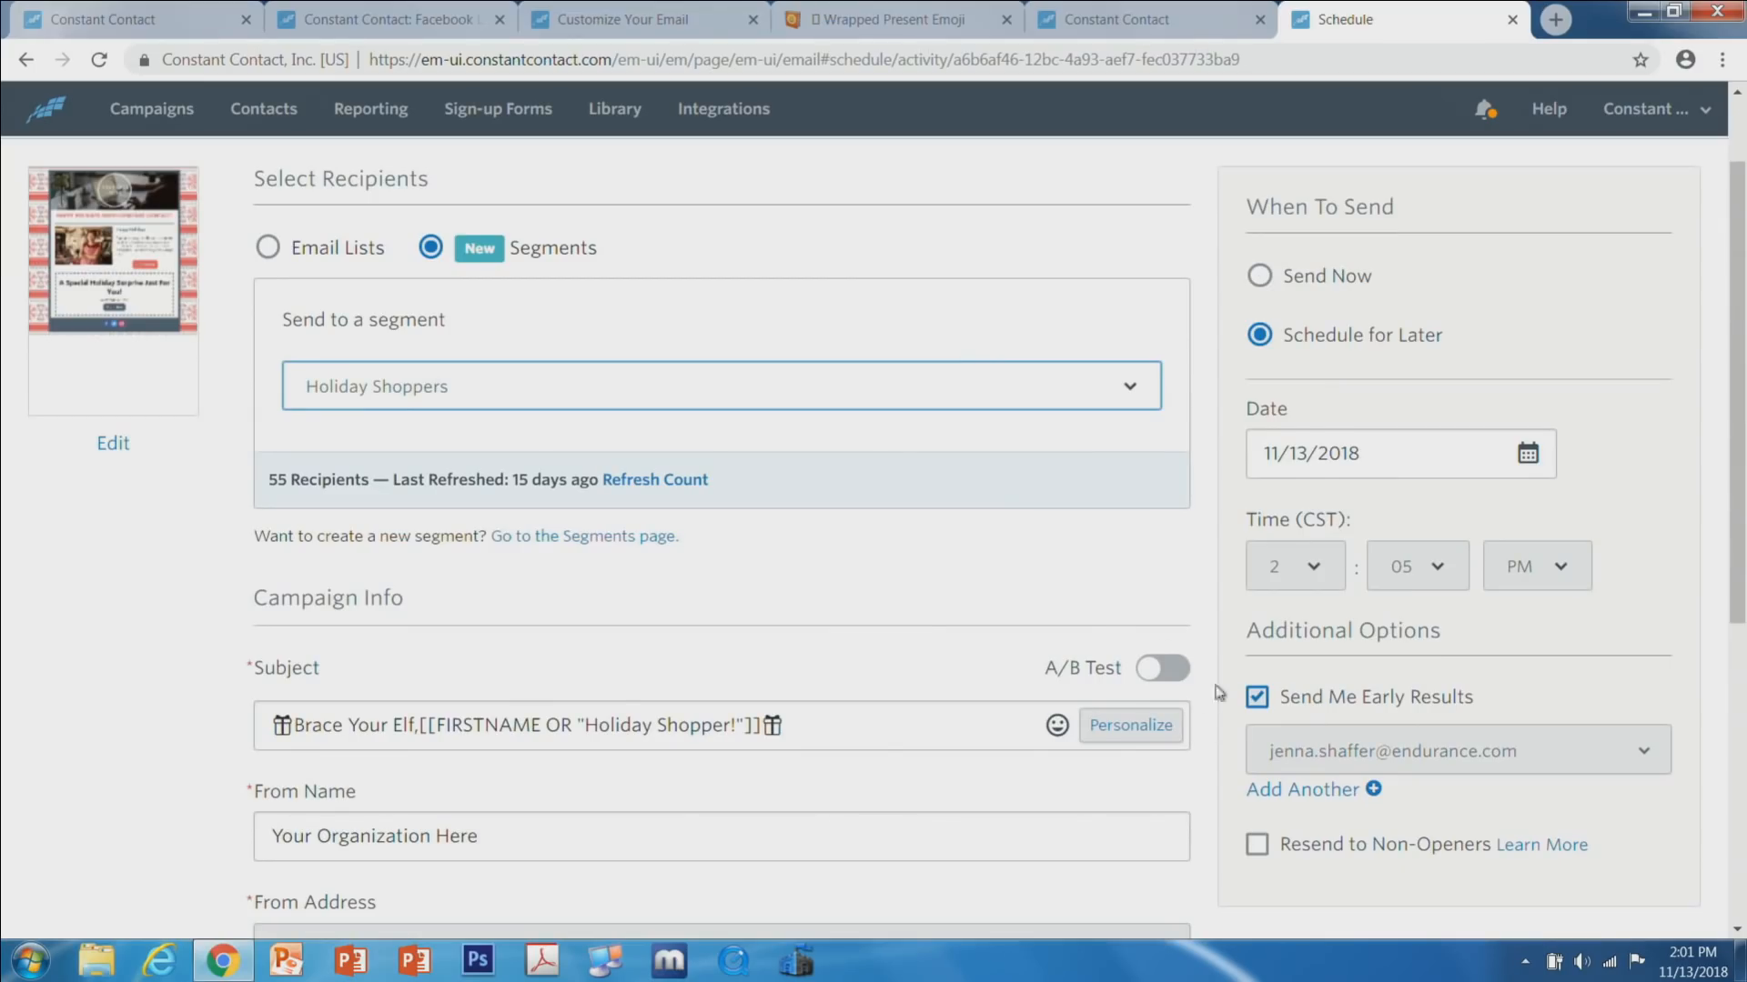
scroll(1197, 630, "down", 2)
left_click(1256, 471)
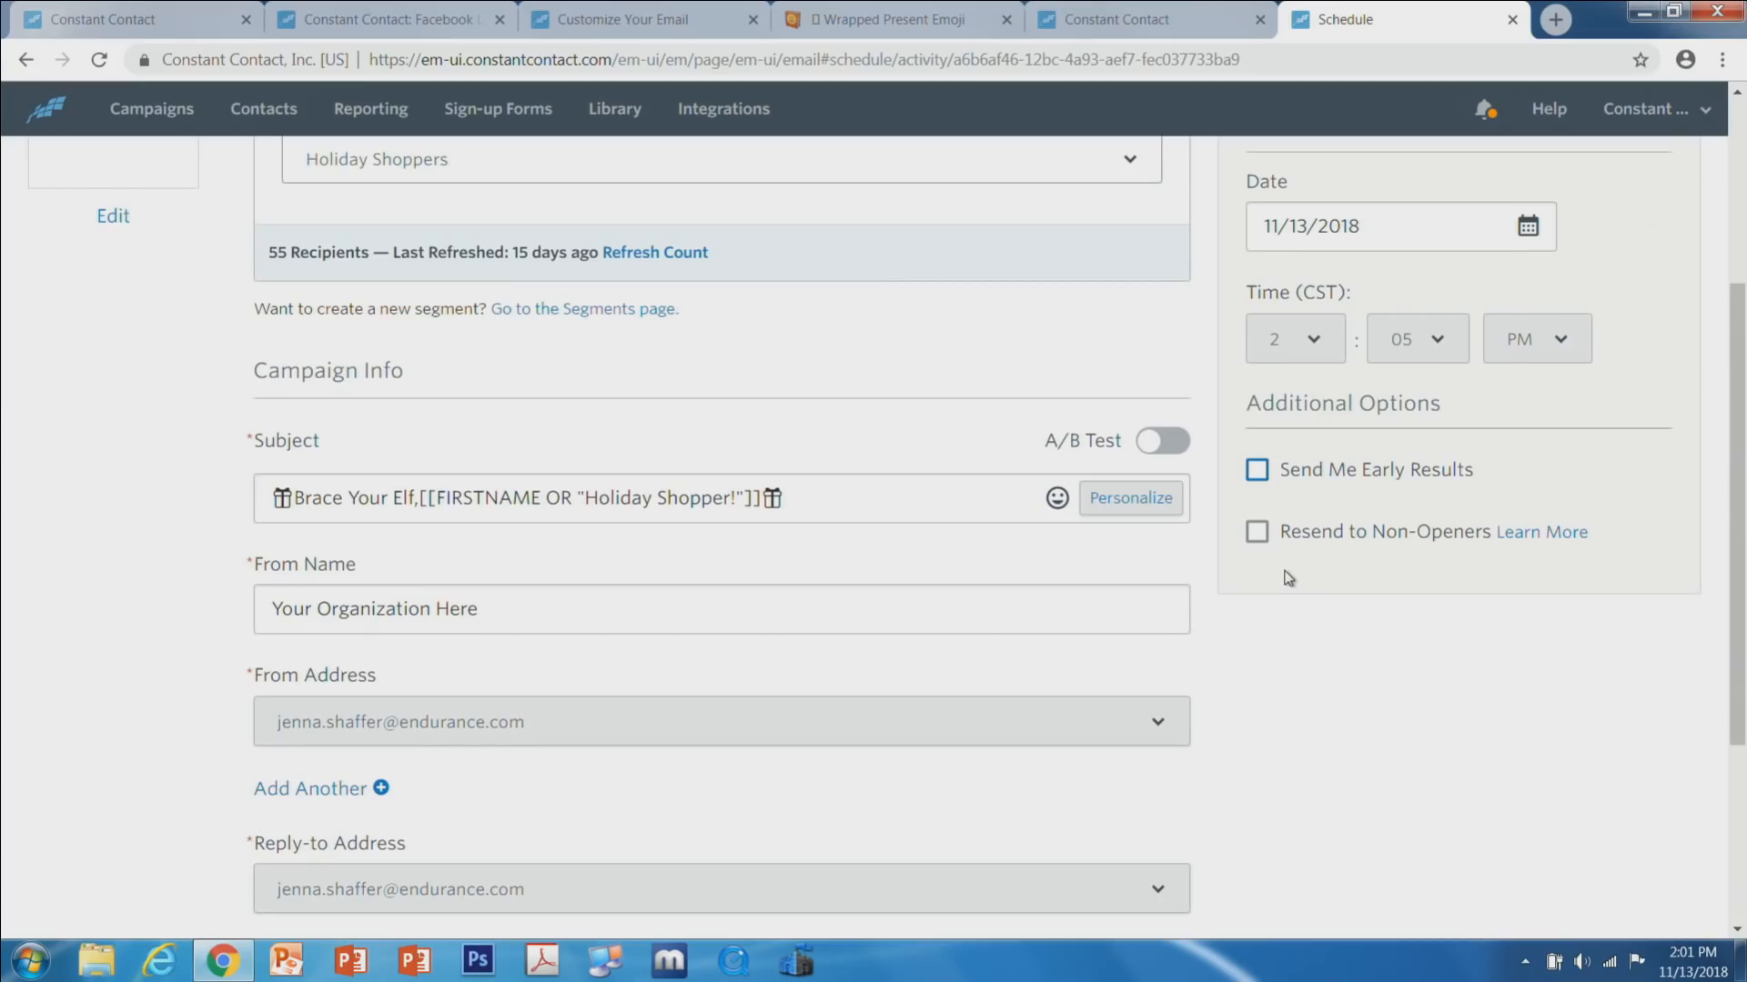
left_click(1257, 533)
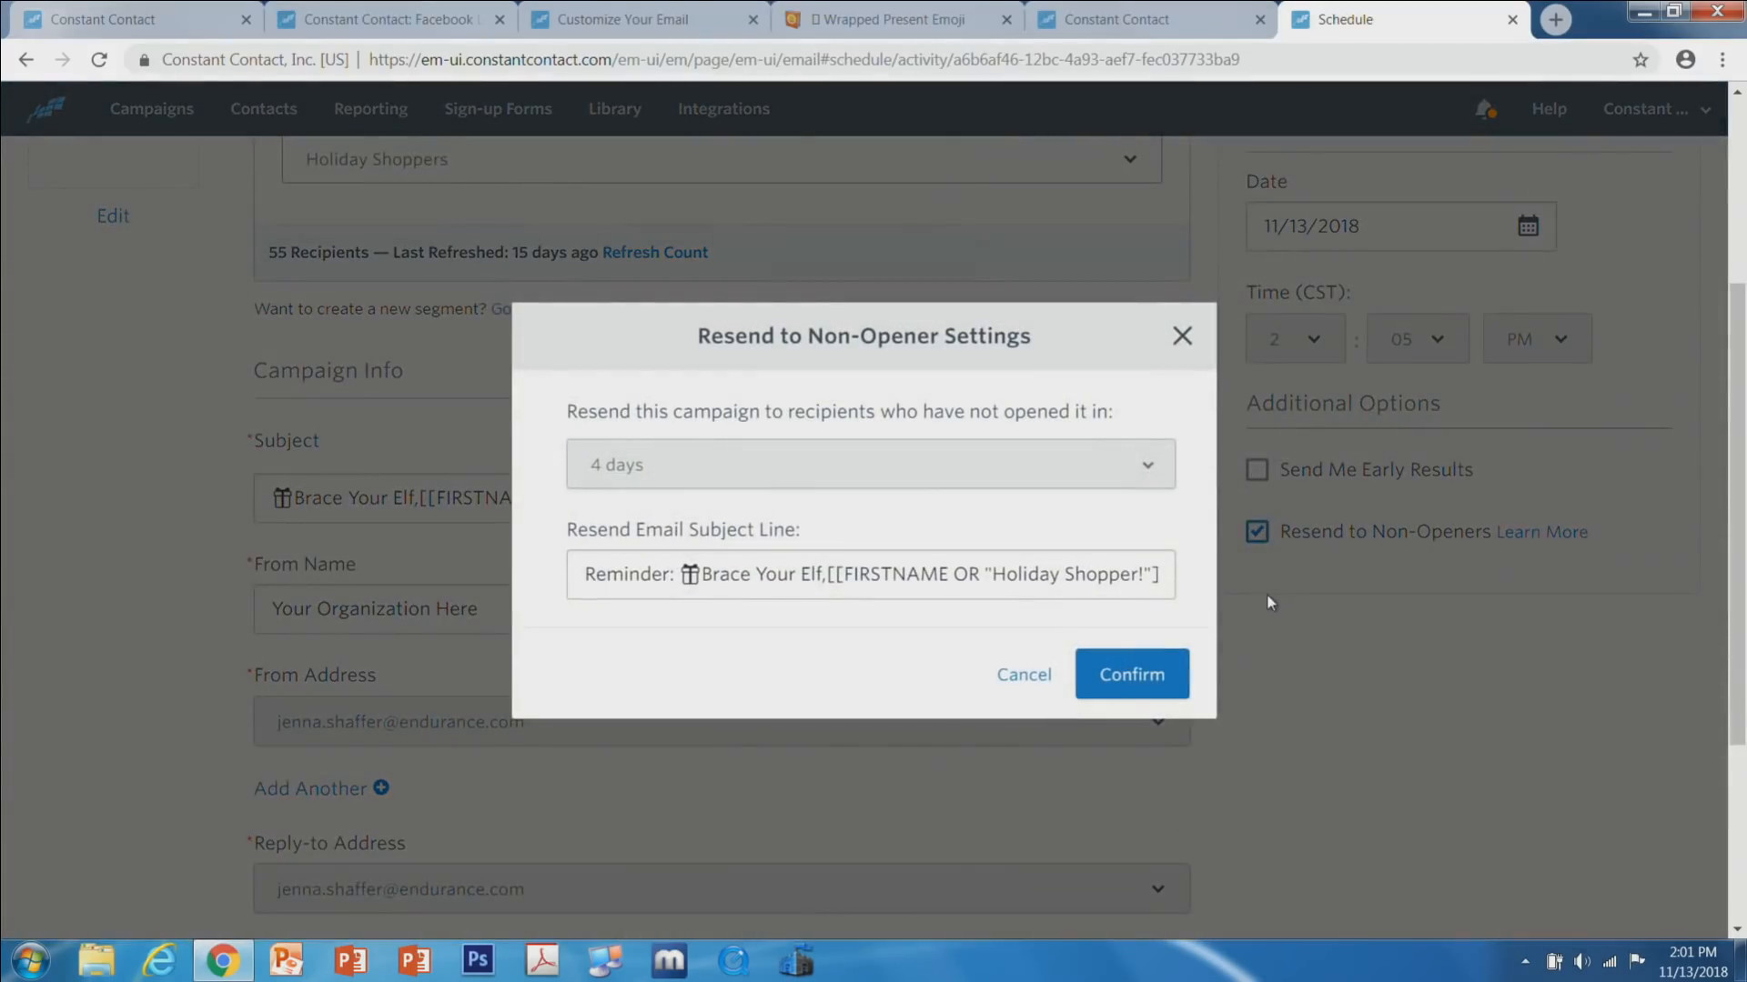
left_click(843, 469)
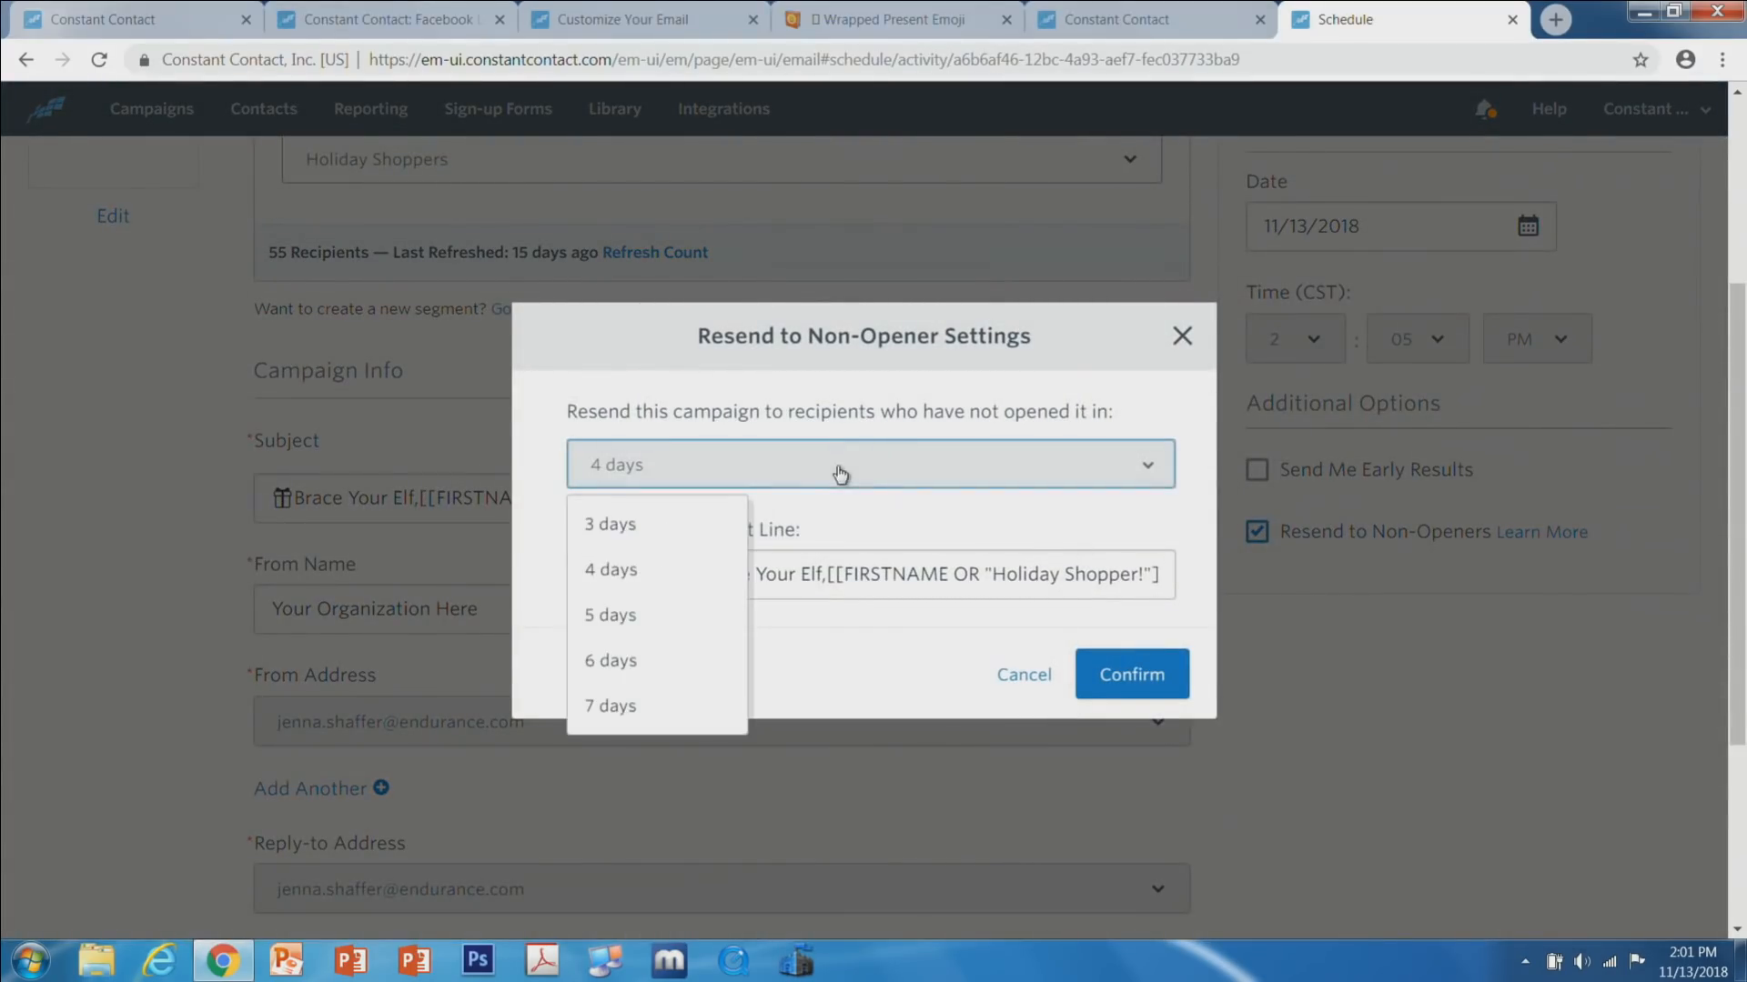
left_click(692, 534)
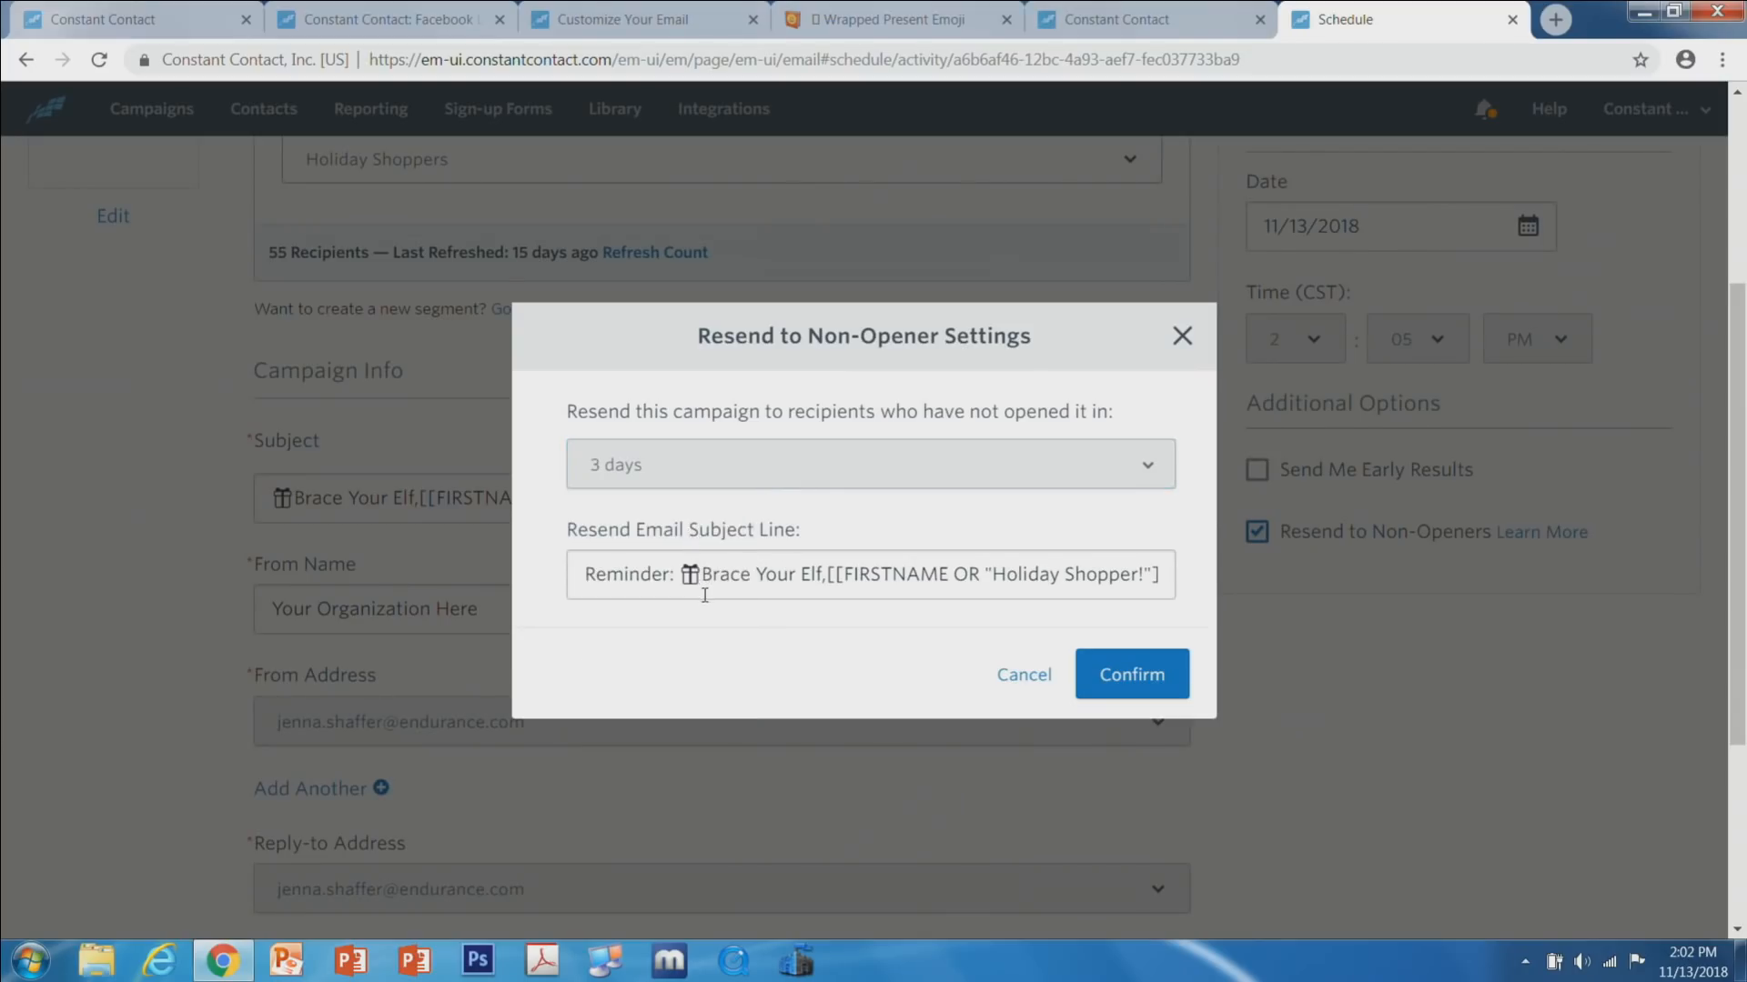
Select the resend subject line for replacement, then search Emojipedia for "santa" and copy the plain Santa Claus emoji.
left_click_drag(585, 574, 1251, 566)
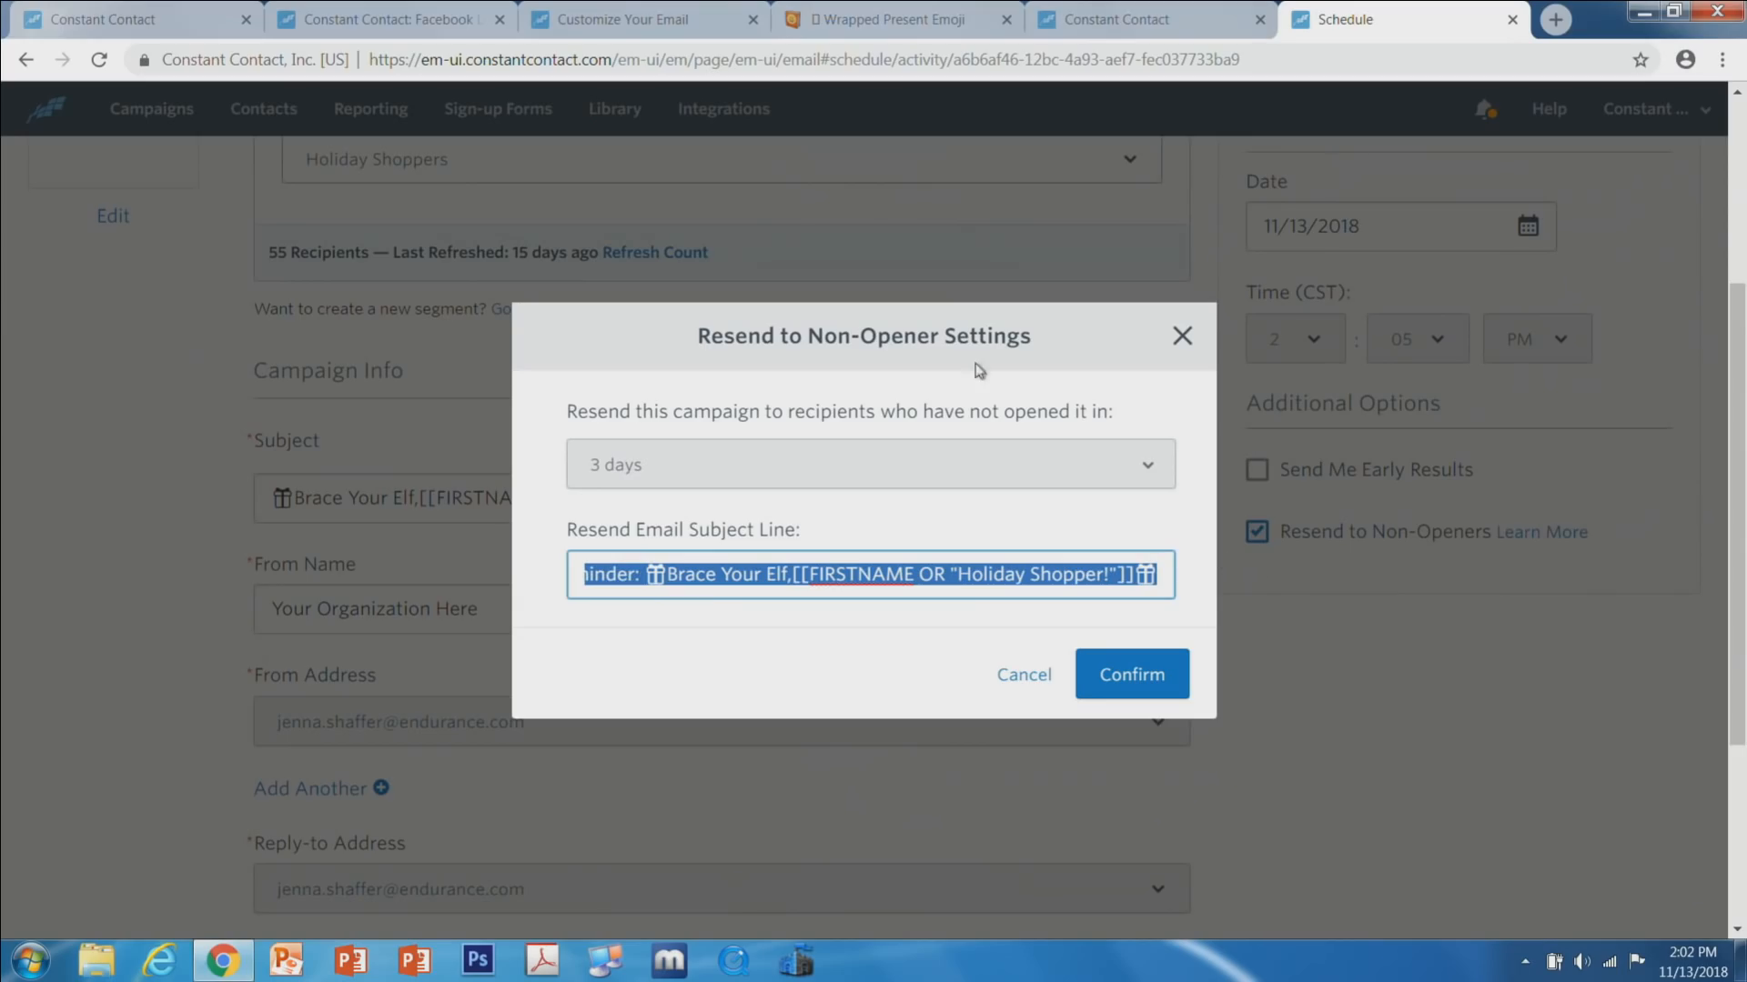
left_click(892, 19)
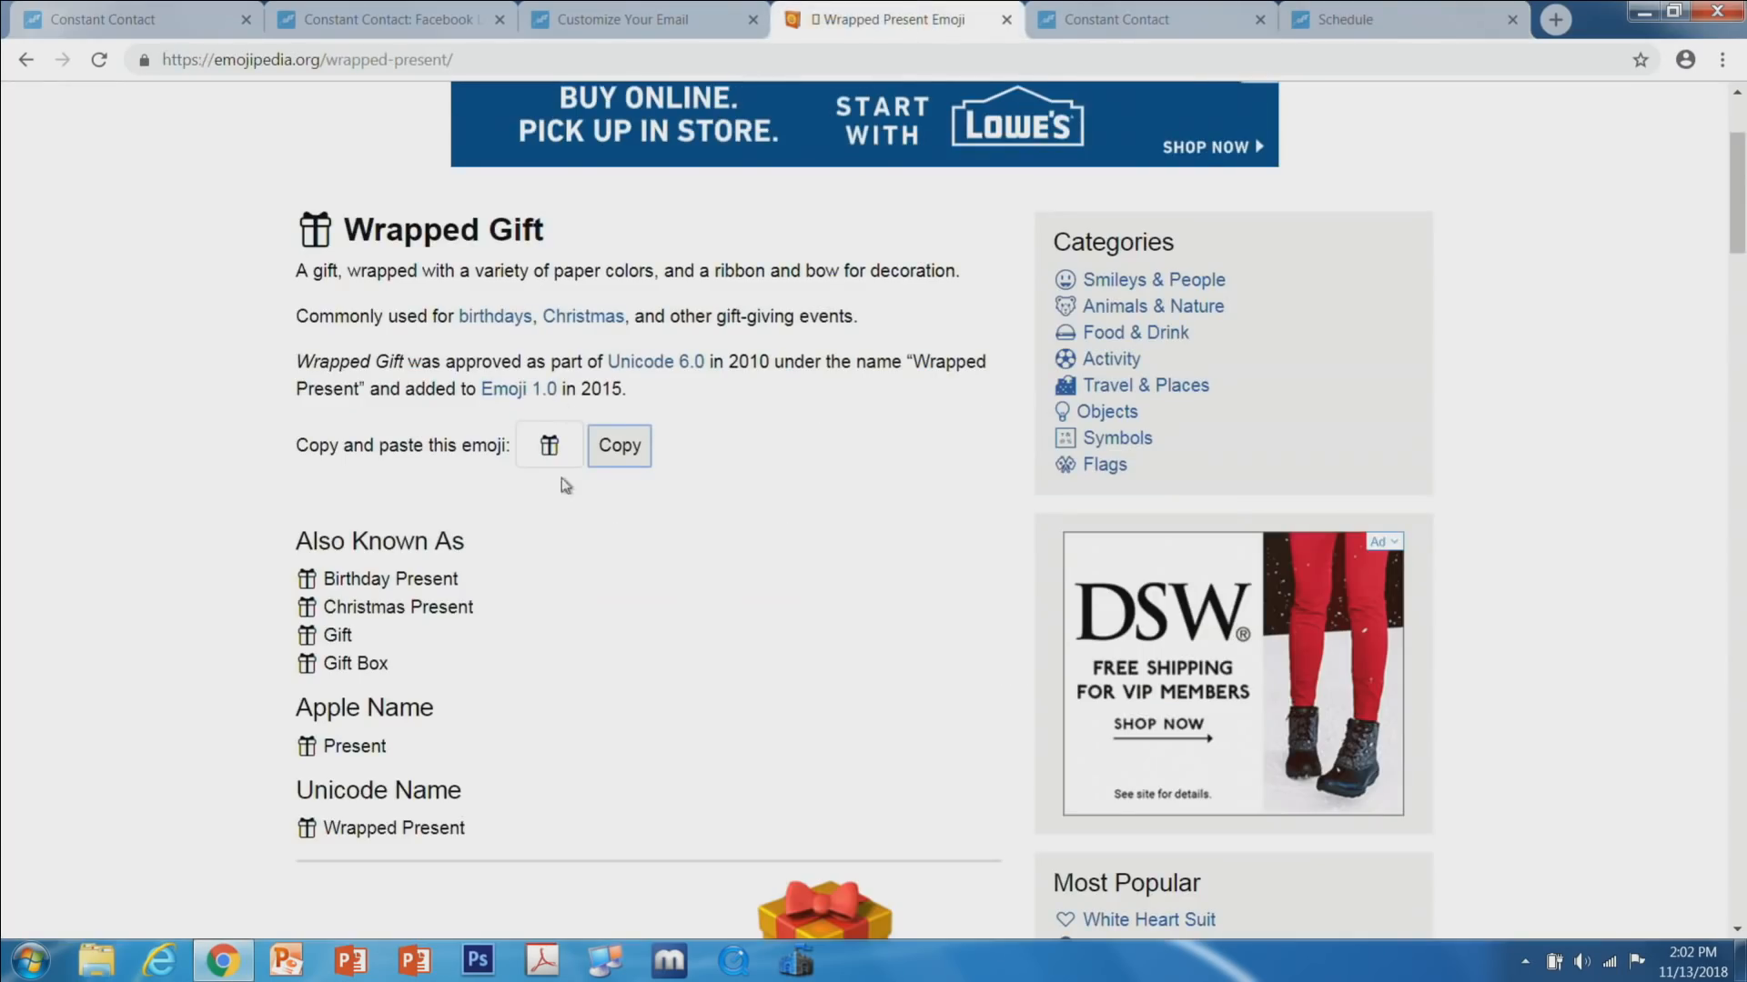
scroll(560, 478, "down", 5)
scroll(605, 445, "up", 6)
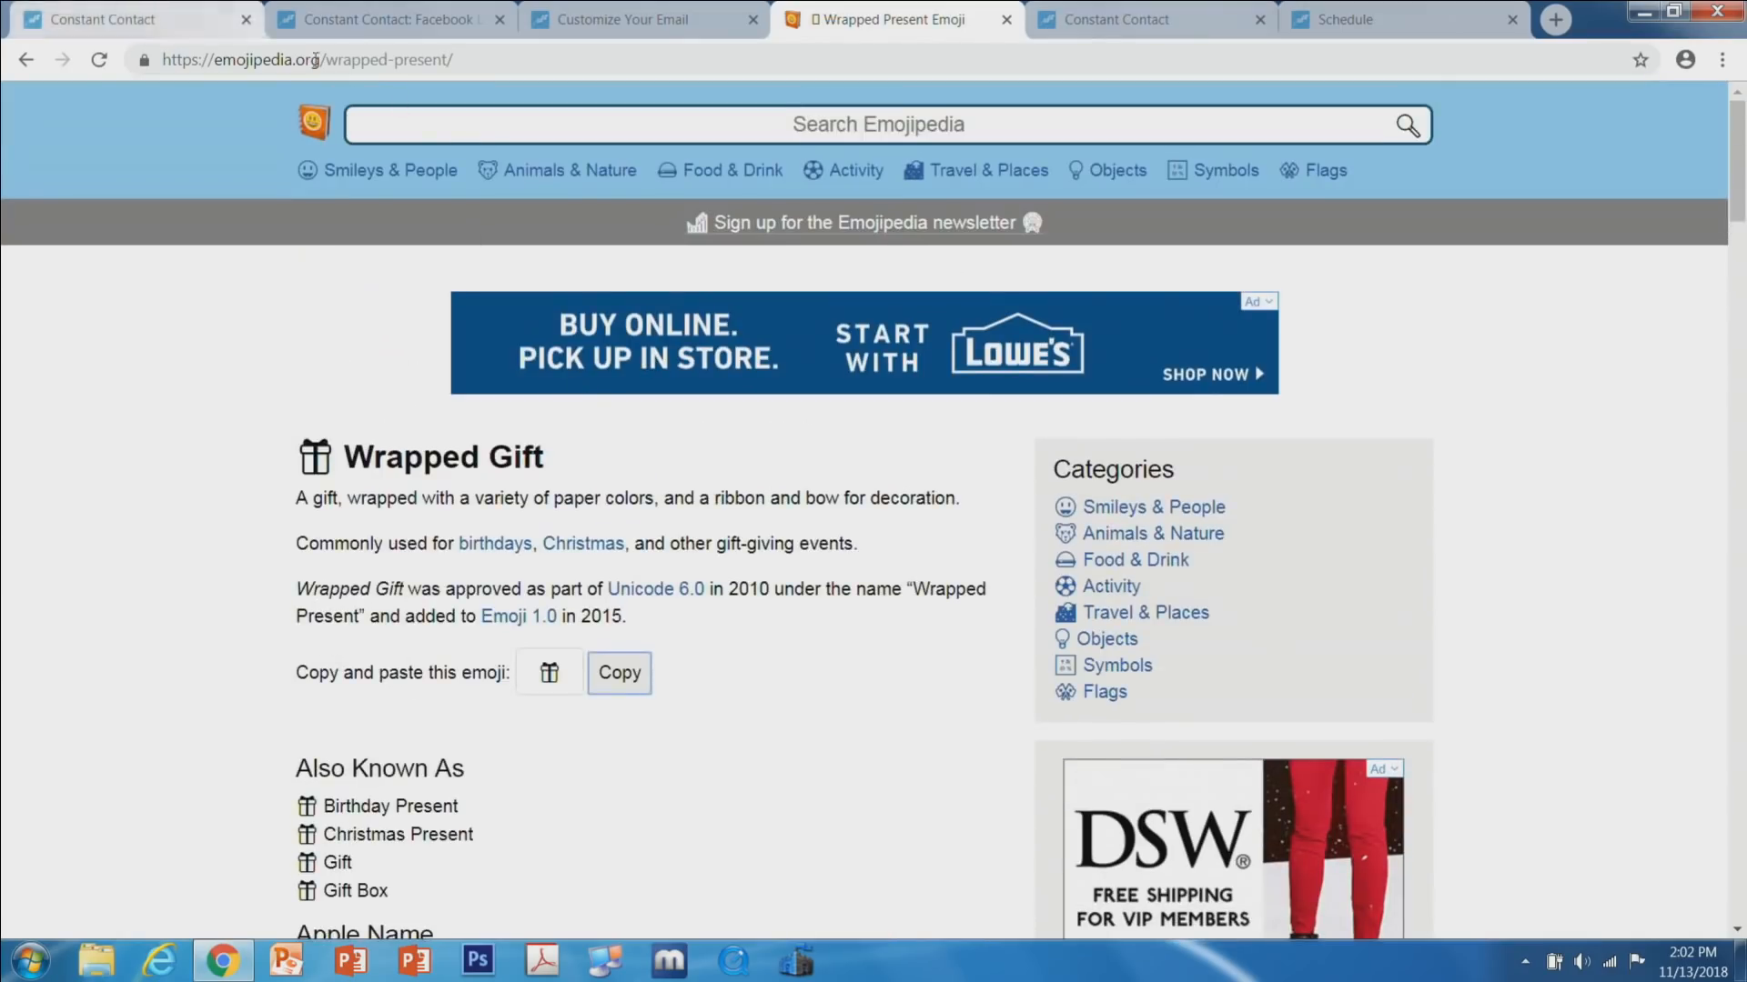
left_click(461, 118)
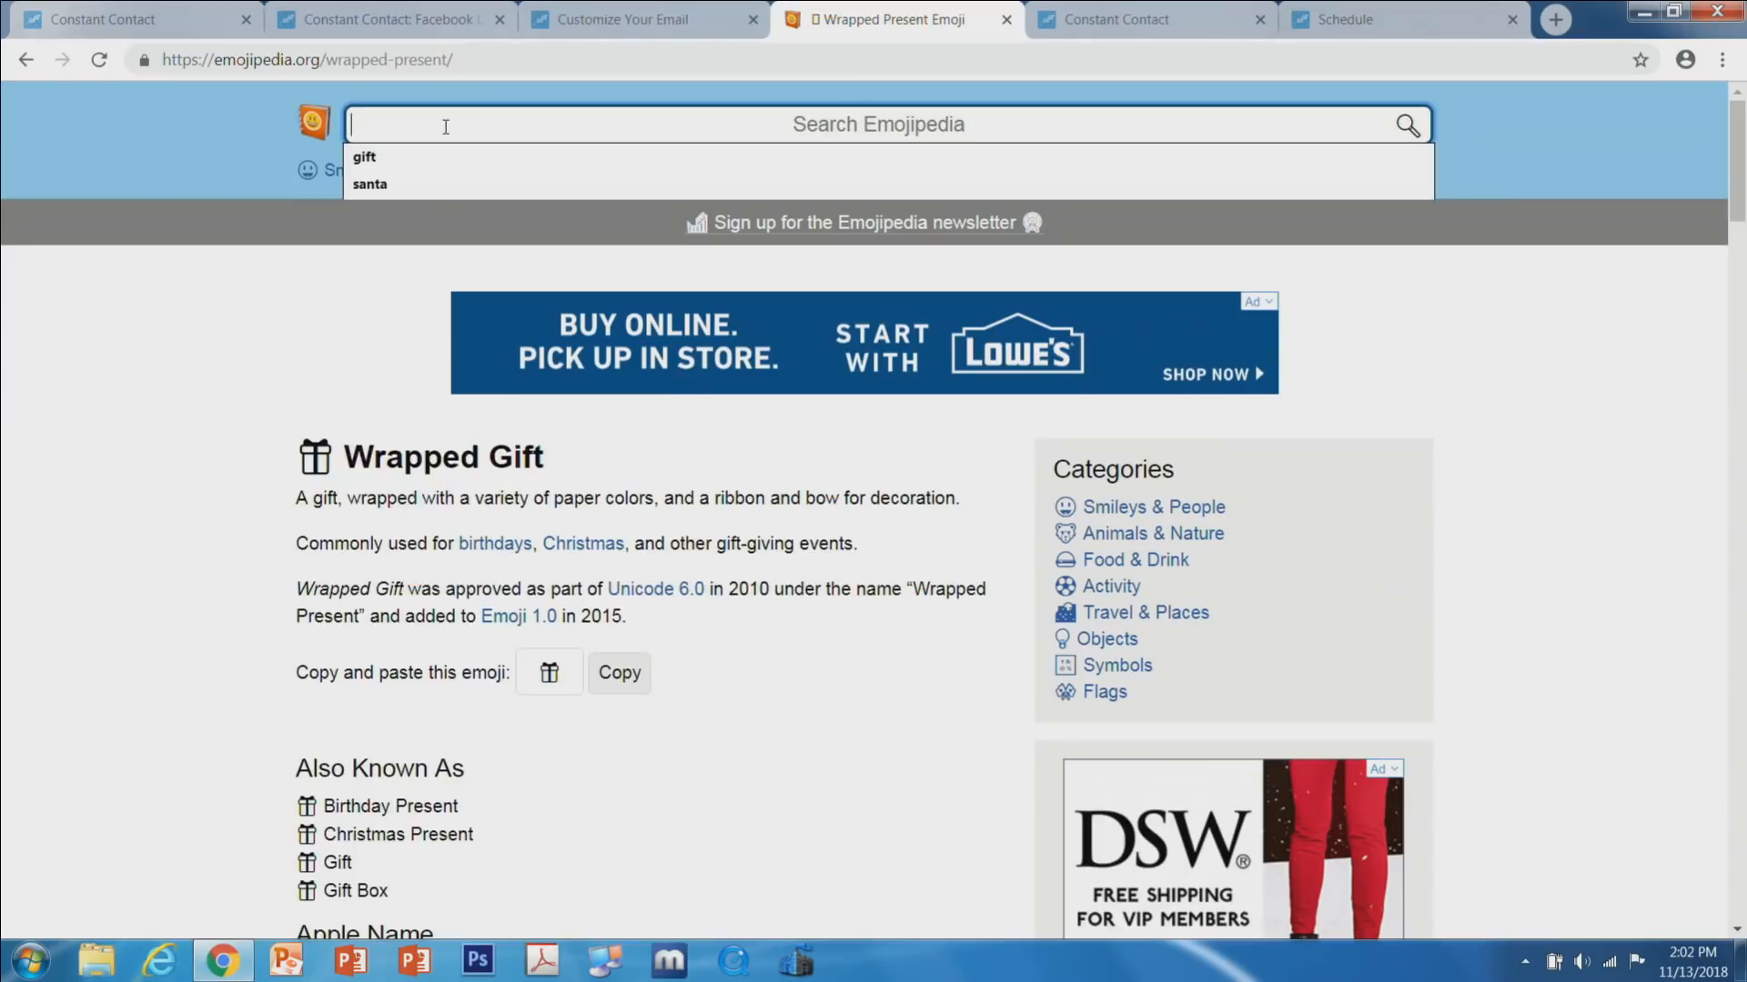
left_click(433, 193)
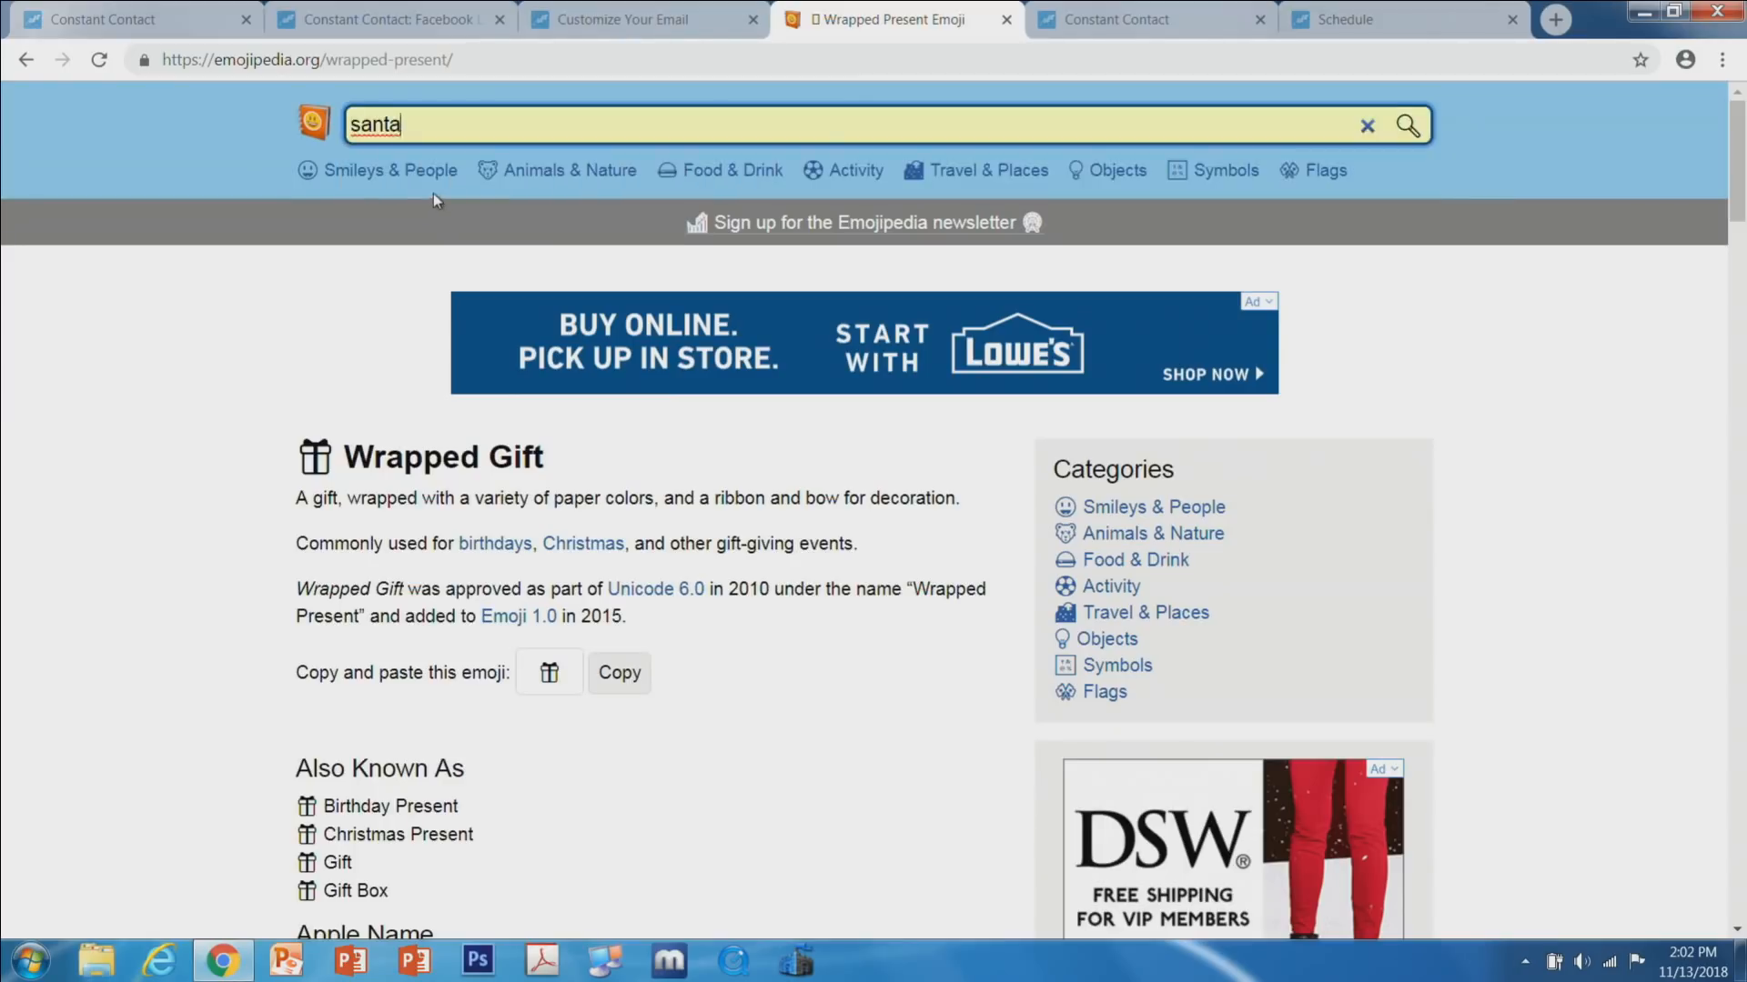
key("Return")
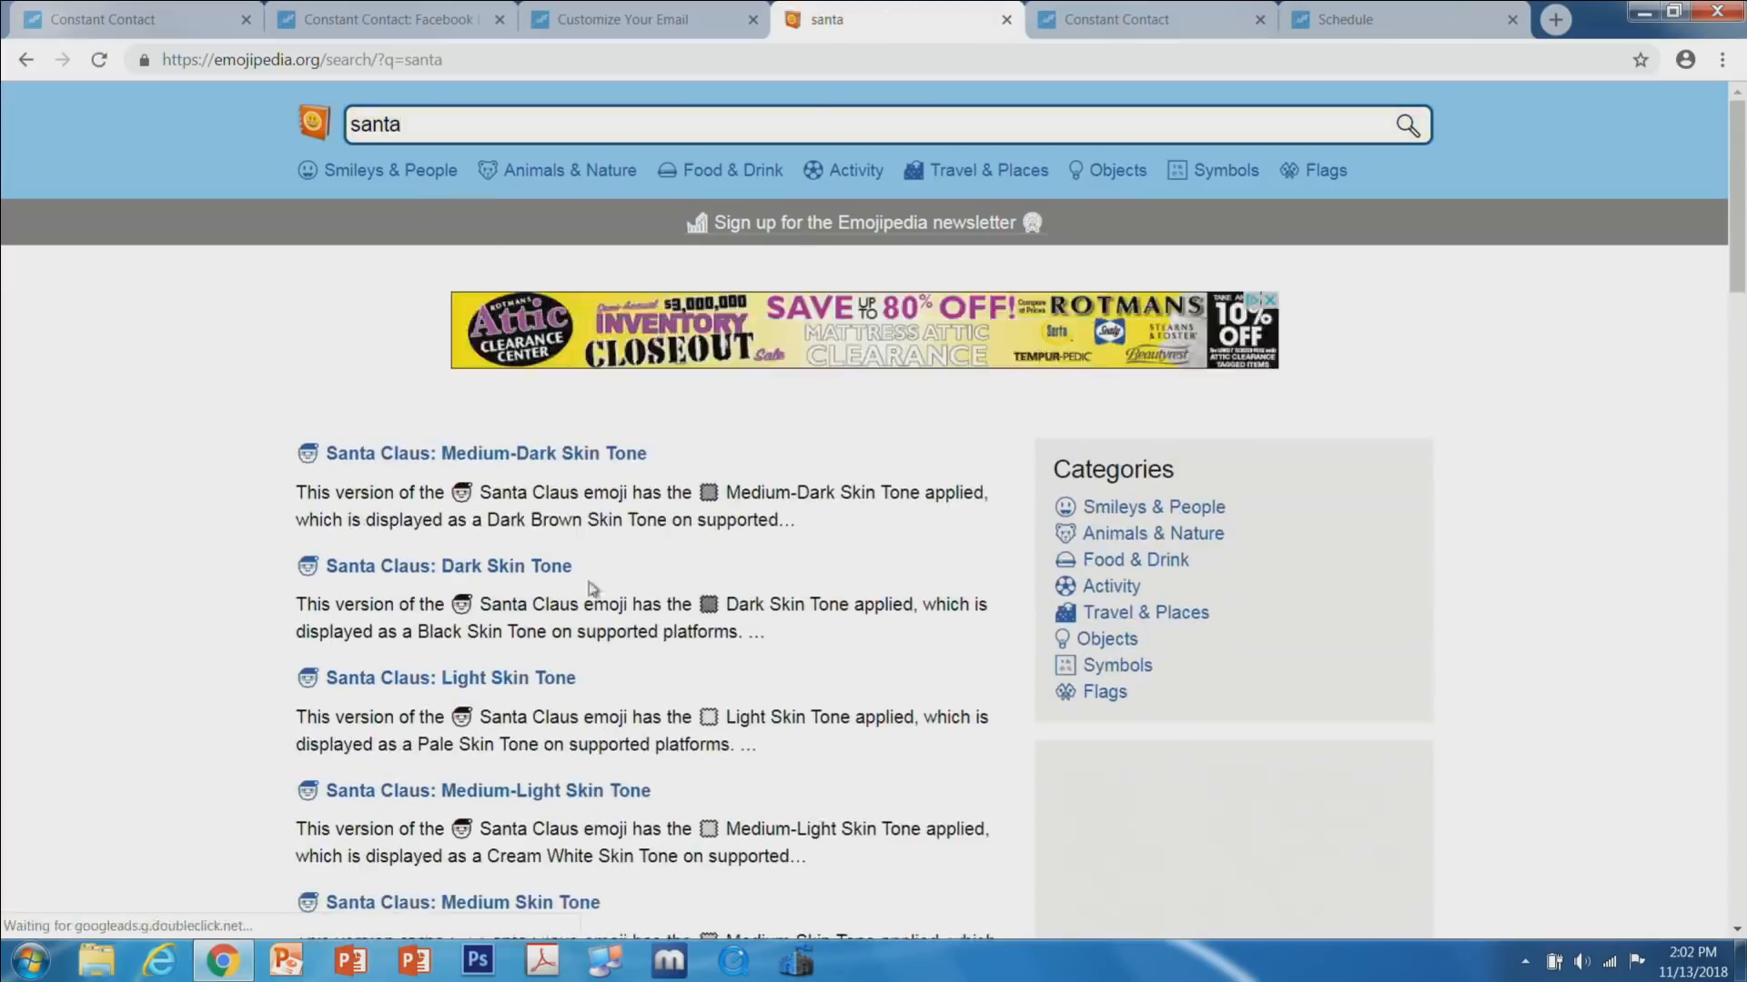
scroll(573, 558, "down", 3)
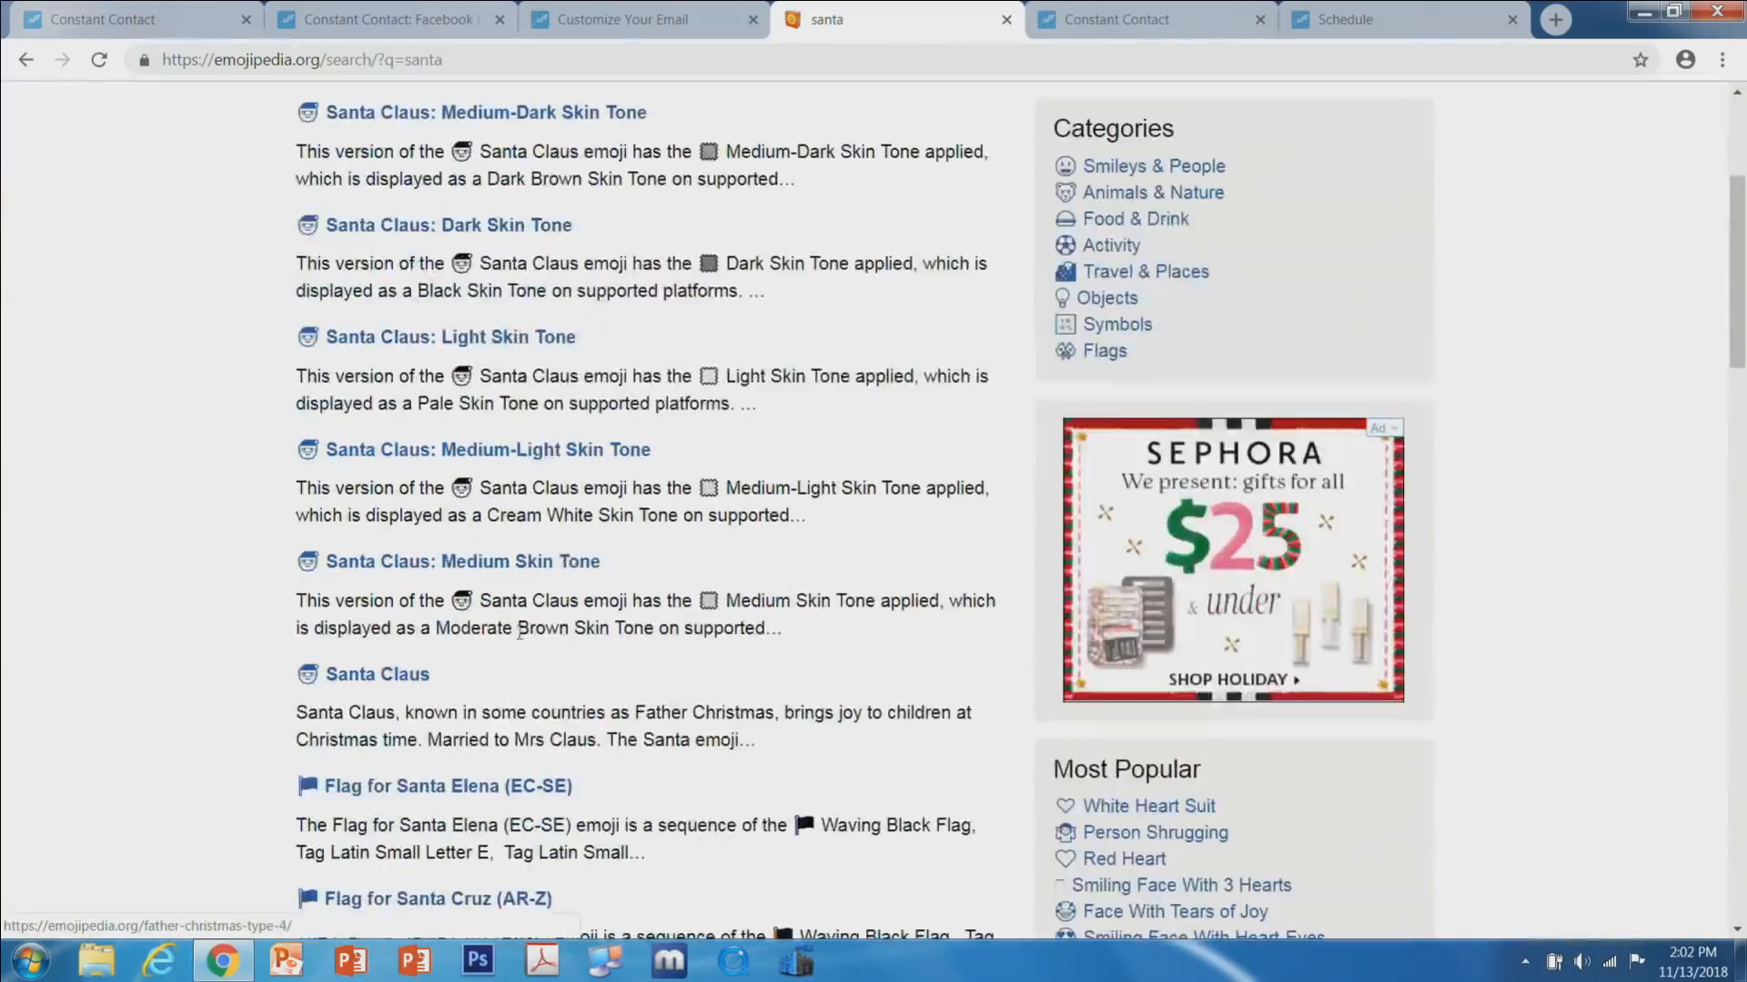
left_click(395, 684)
left_click(617, 801)
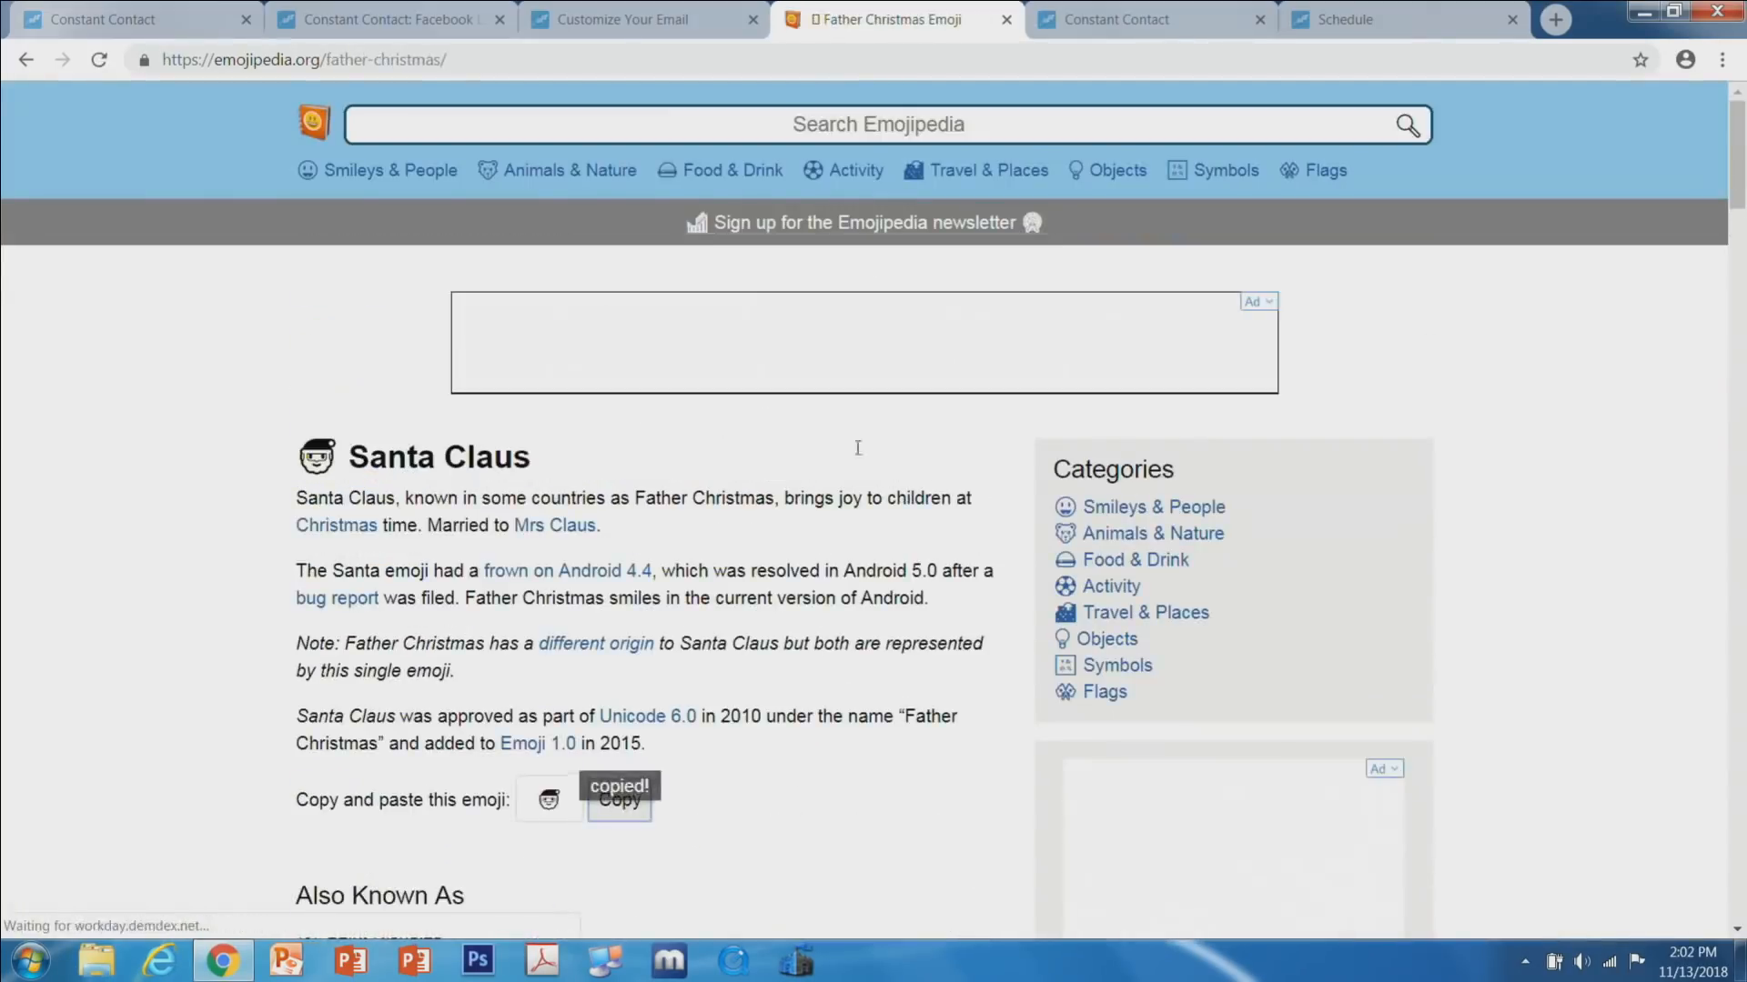
Back on the Schedule page, set the resend subject to "Don't Miss Out! This coupon is better than a stocking stuffer!" plus the Santa emoji and confirm.
left_click(689, 30)
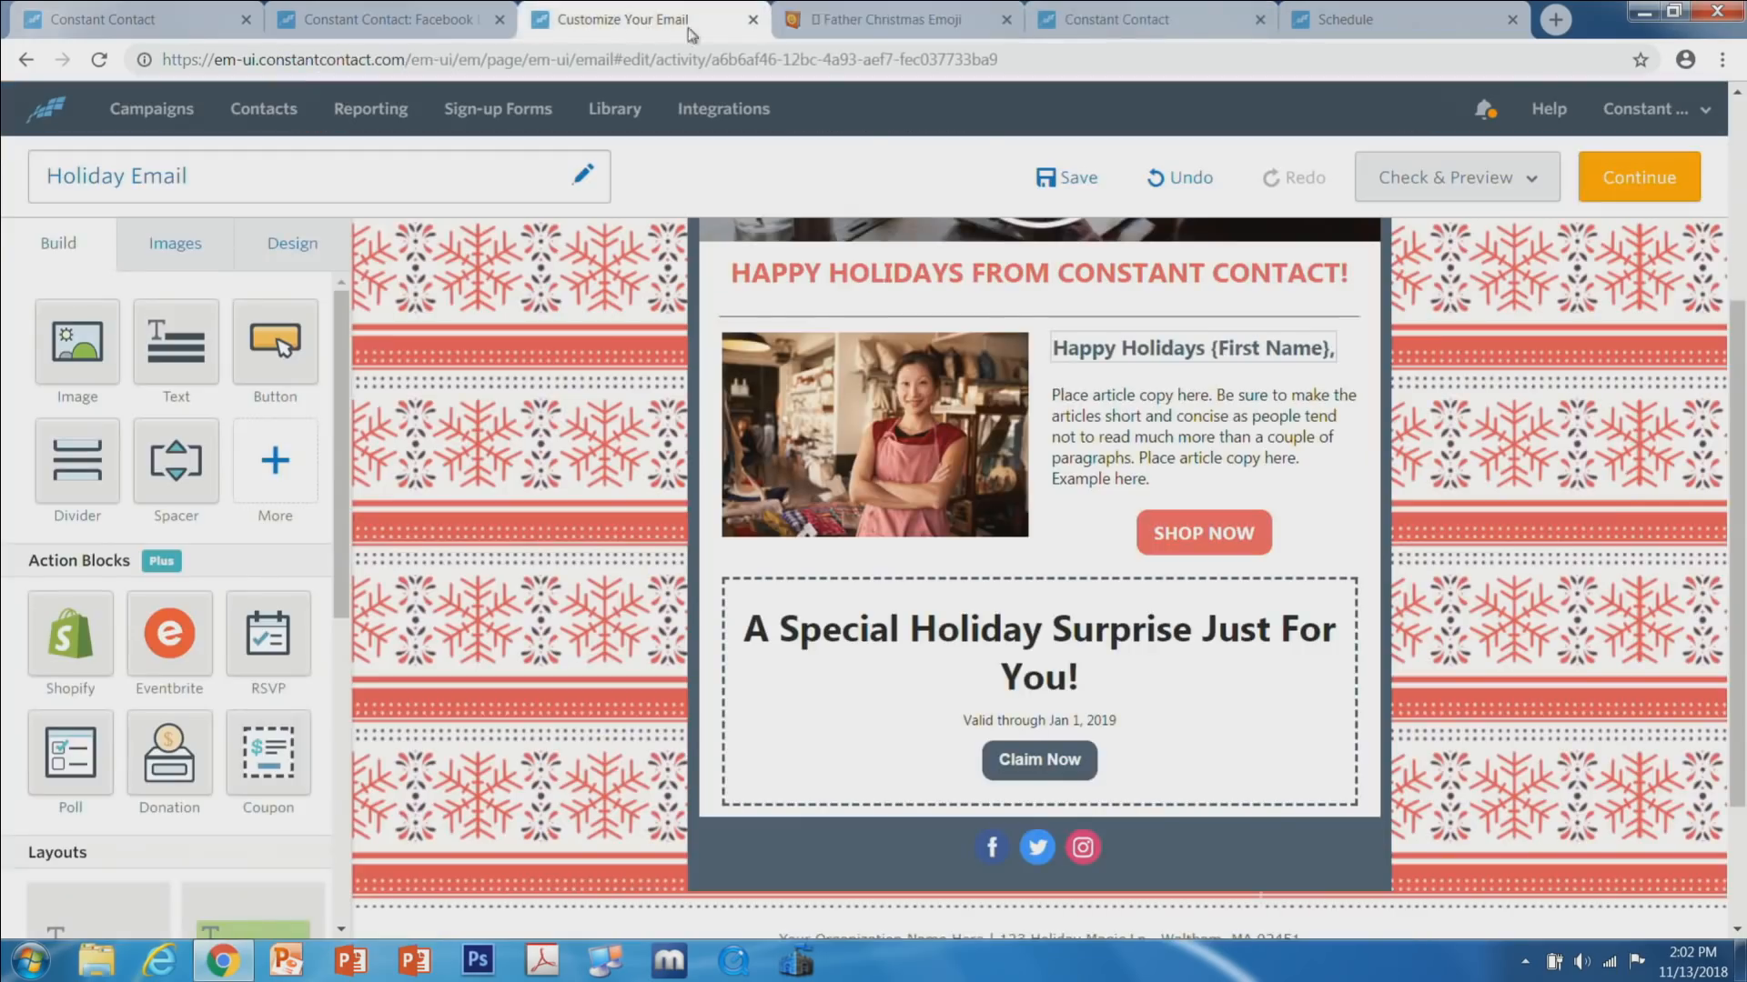
left_click(1119, 19)
left_click(1346, 19)
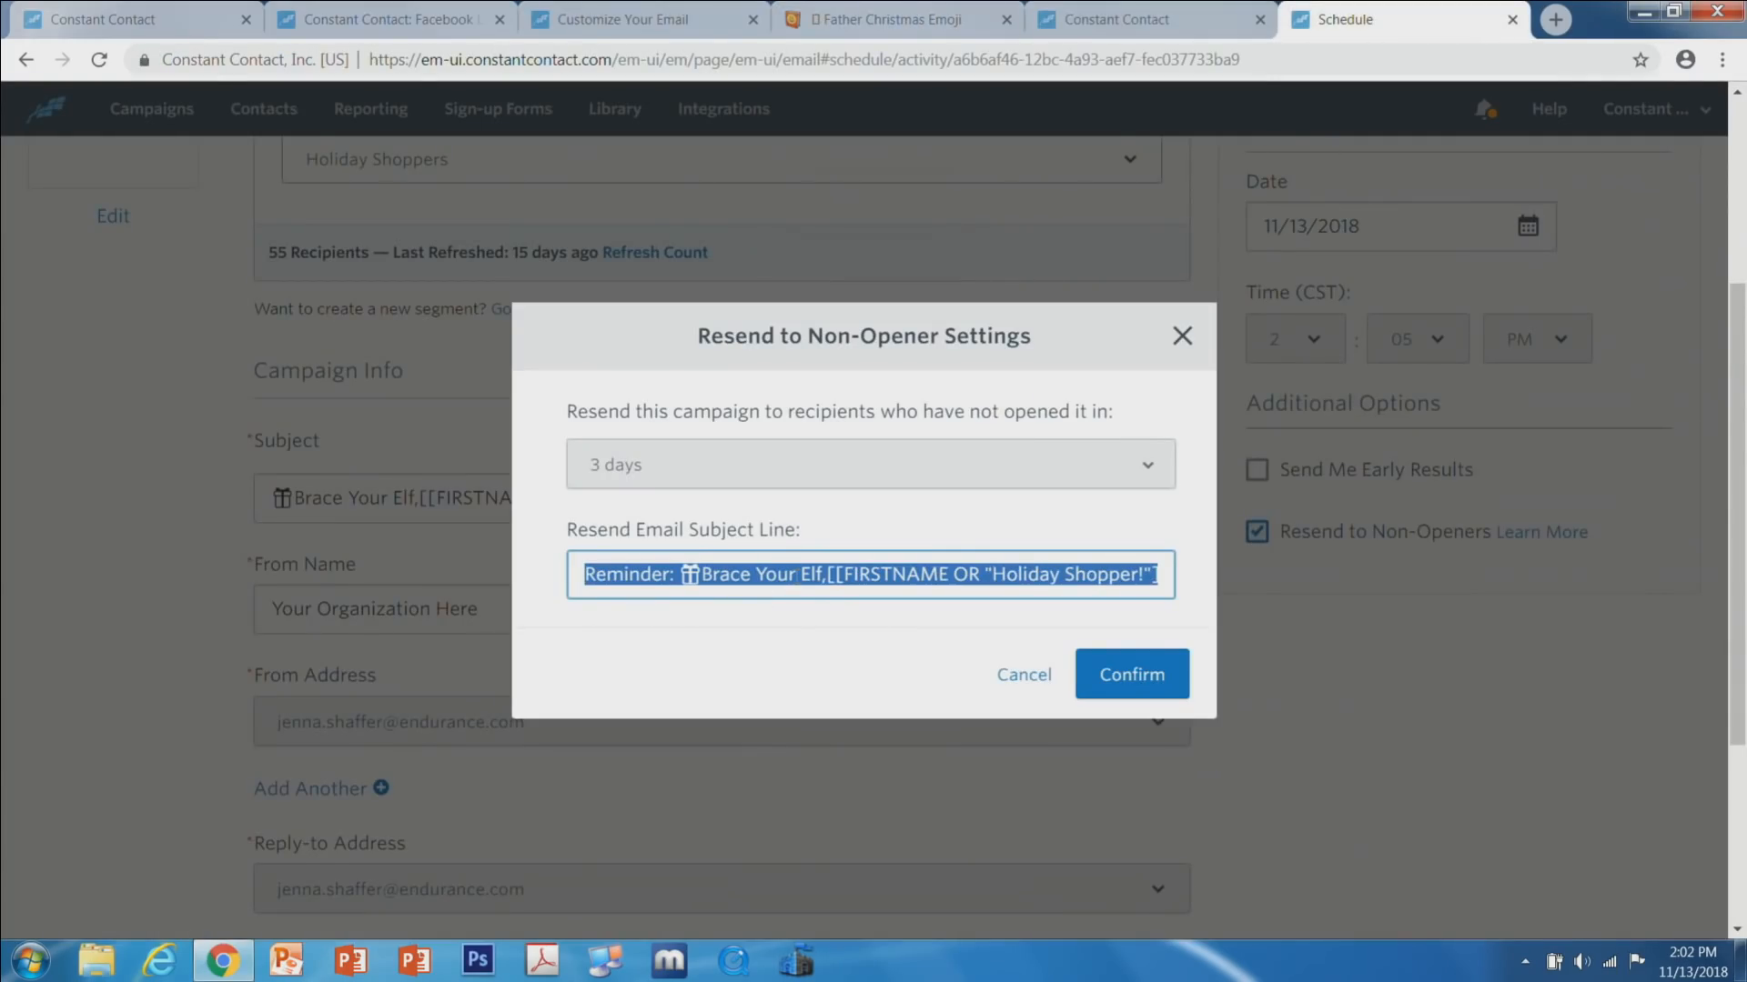
type("Don")
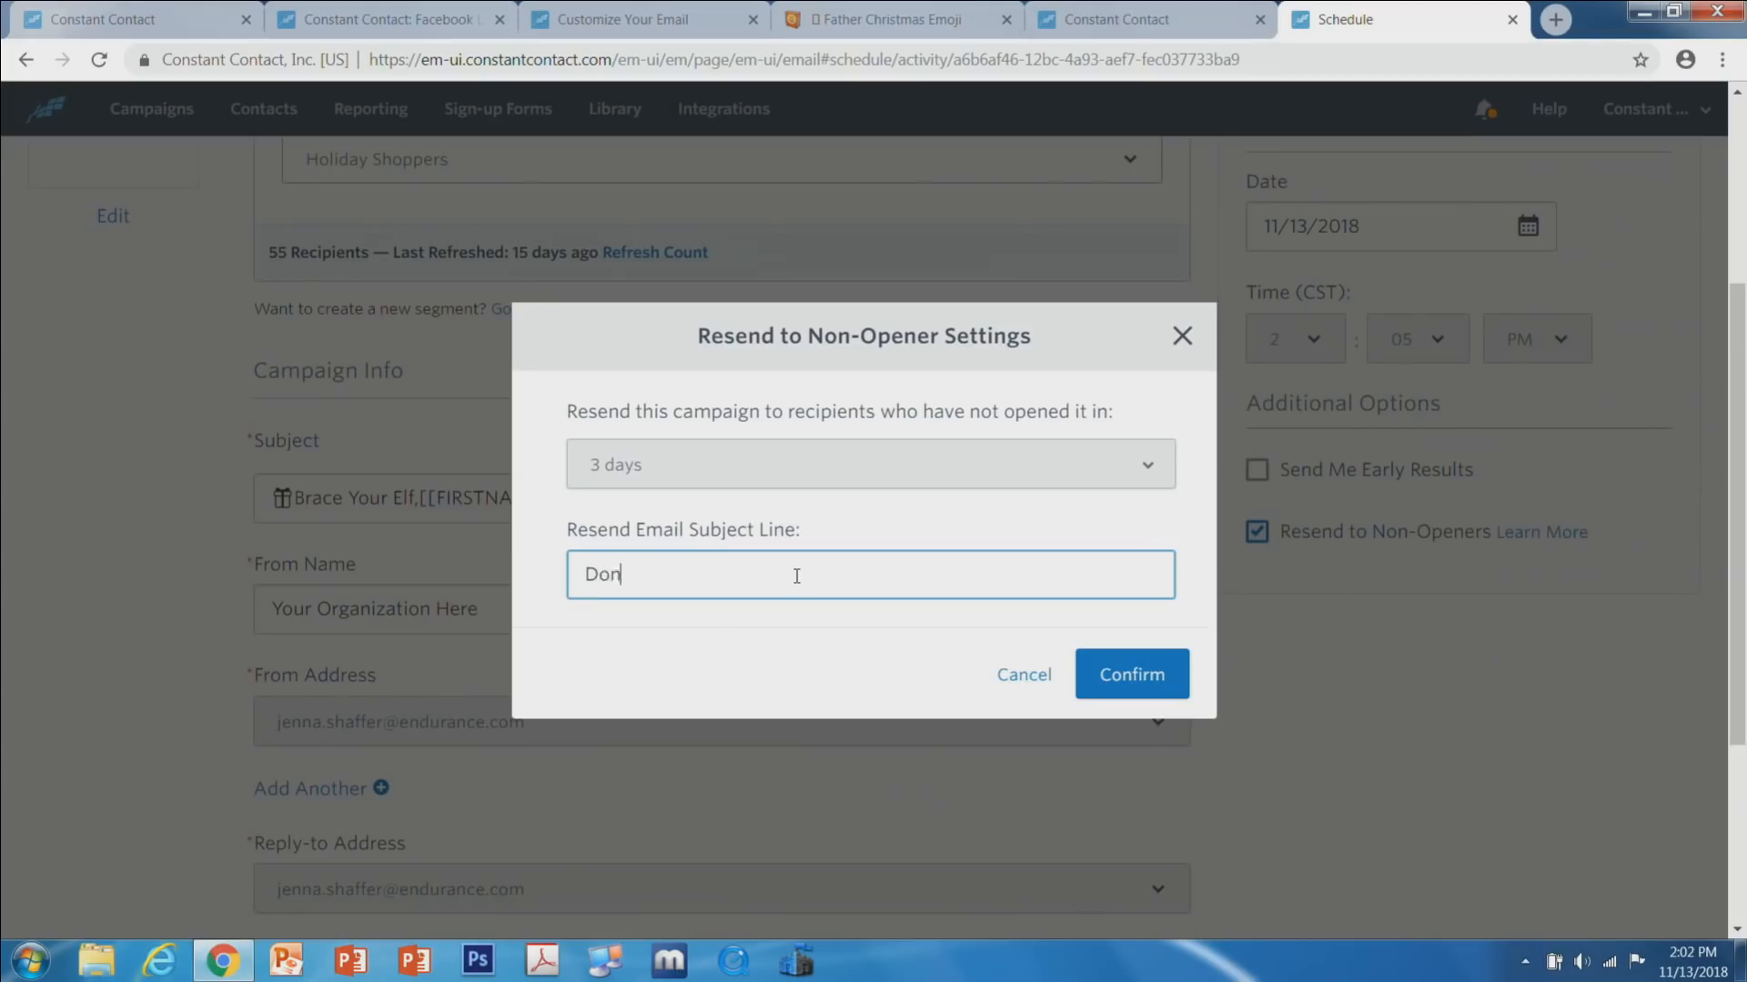
type("'t Miss Out! This coupon is bett")
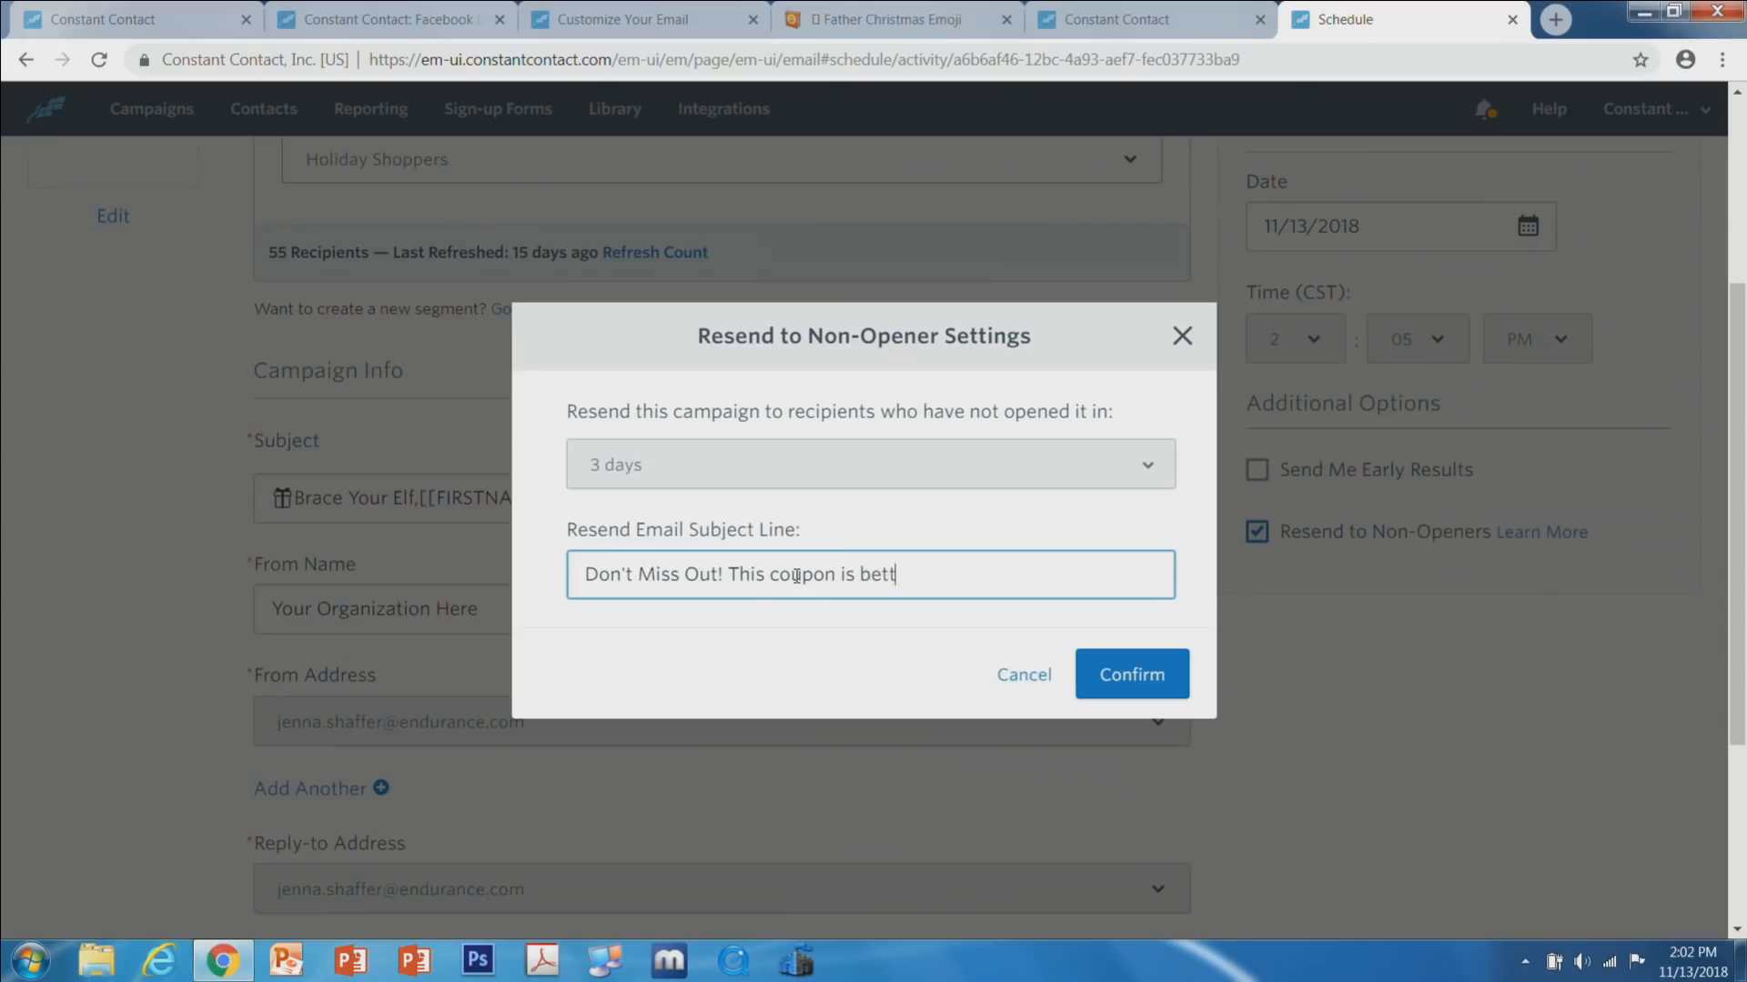
type("er than a stocking stuffer!")
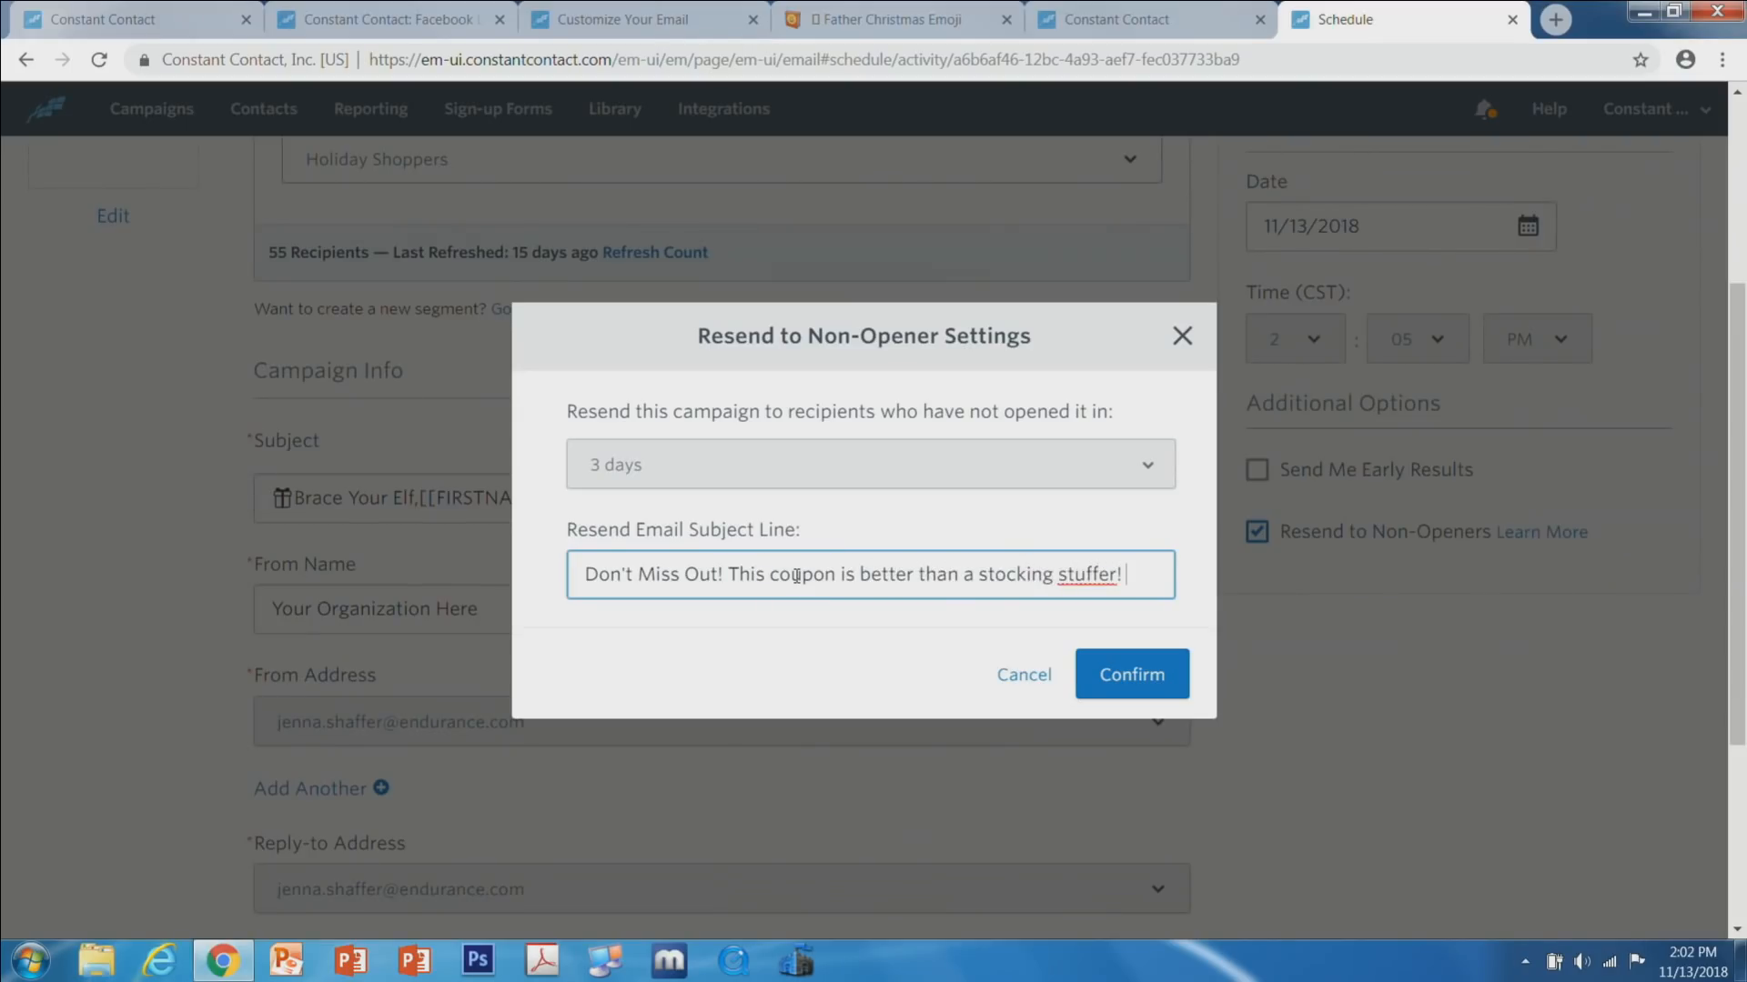
key("ctrl+v")
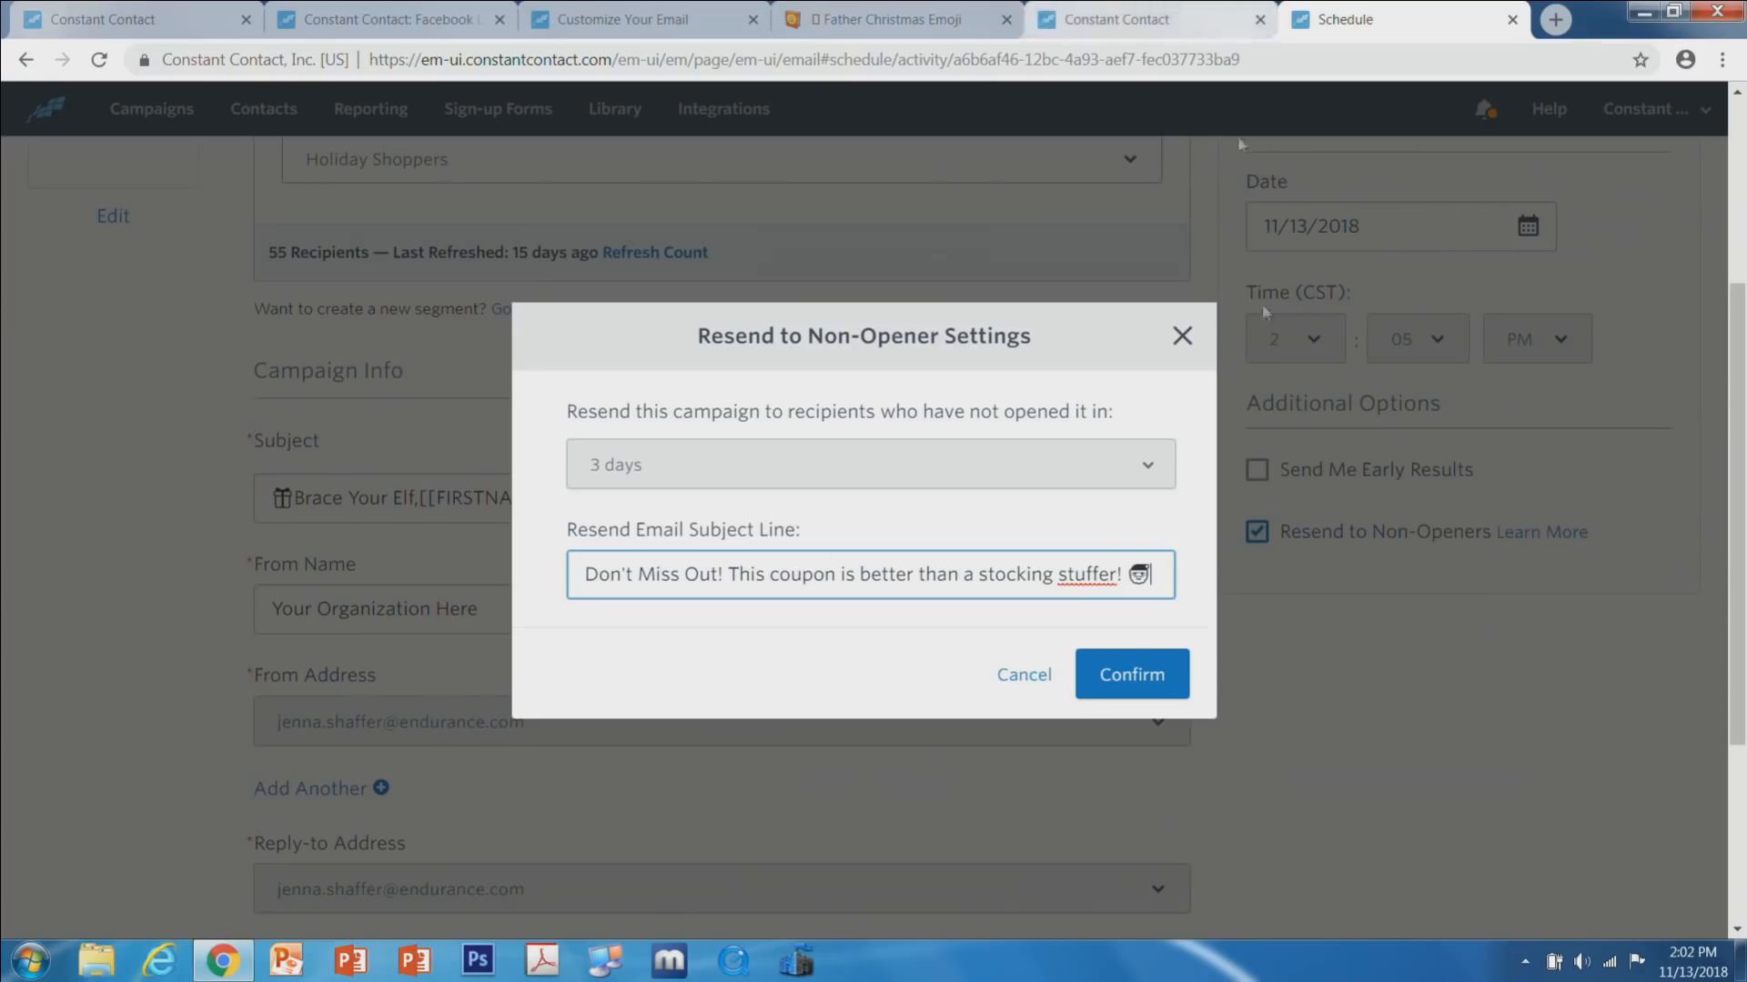
left_click(1140, 677)
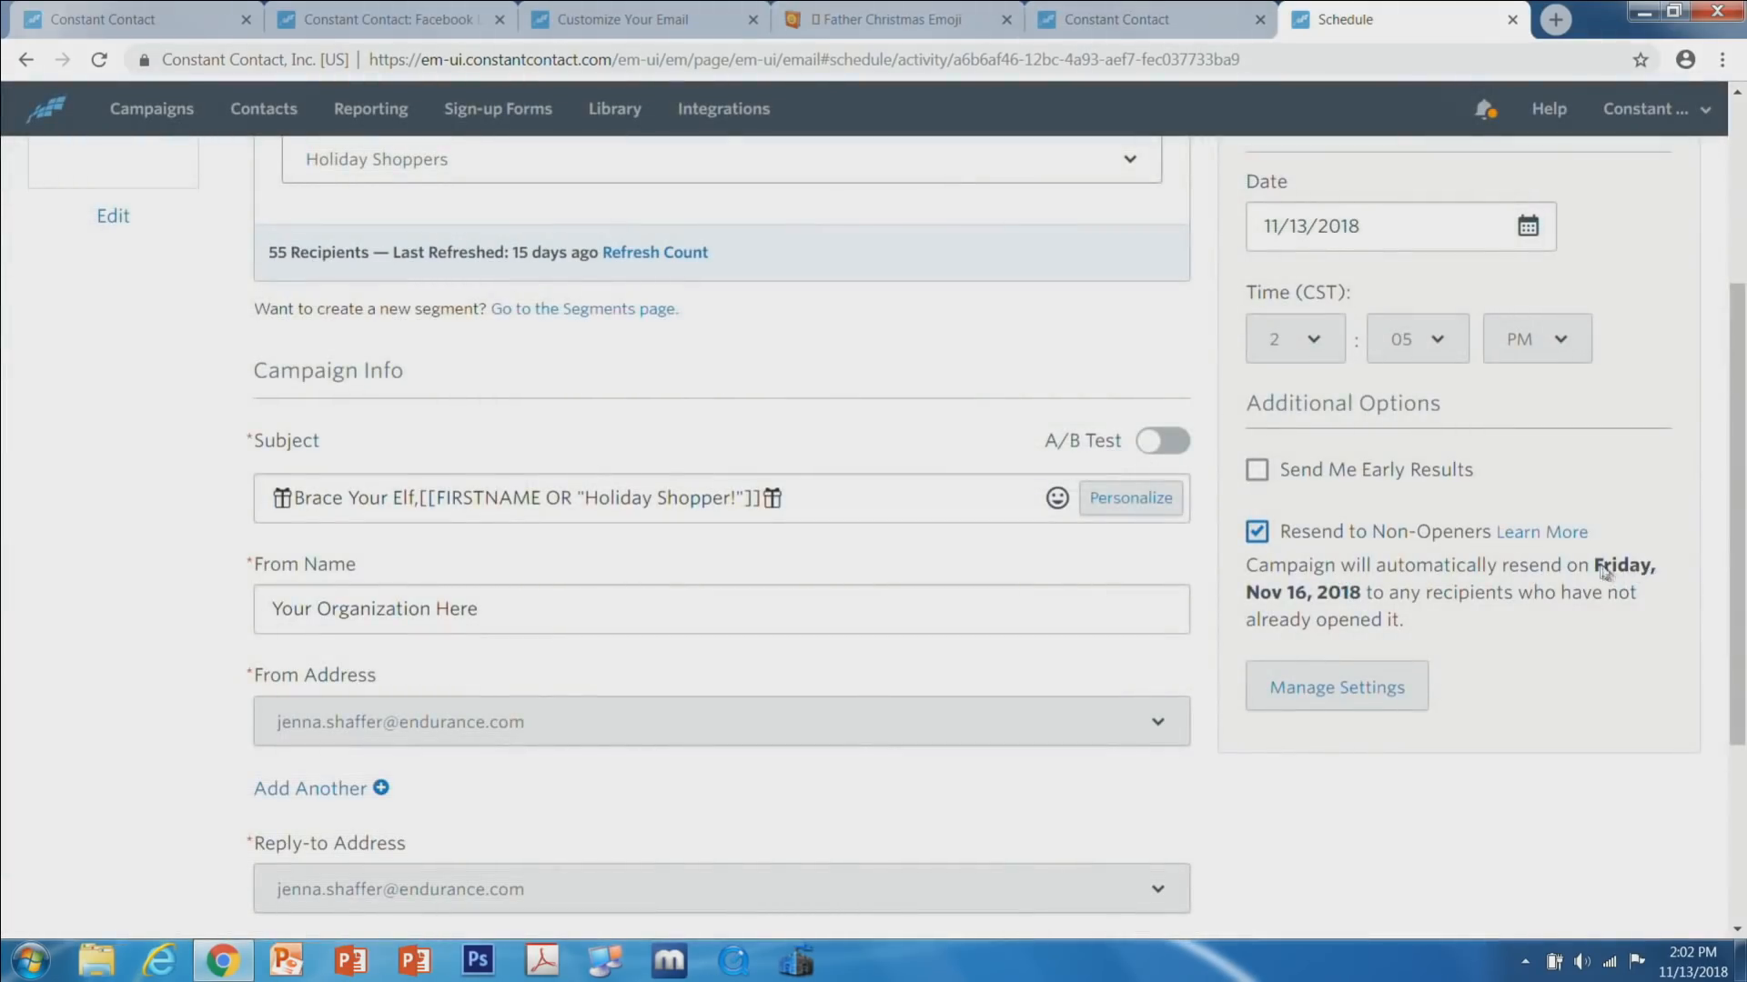